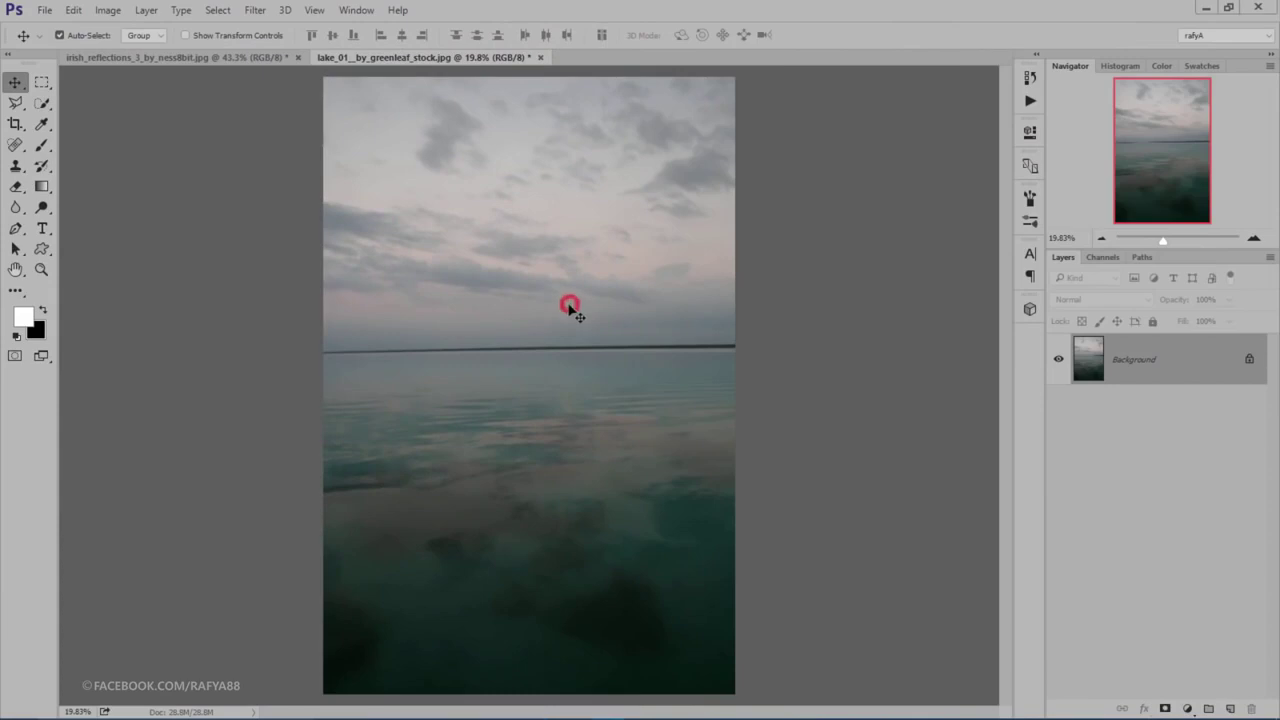
# Step: Crop the lake photo to a nearly square frame with a slight straightening rotation
pyautogui.click(22, 127)
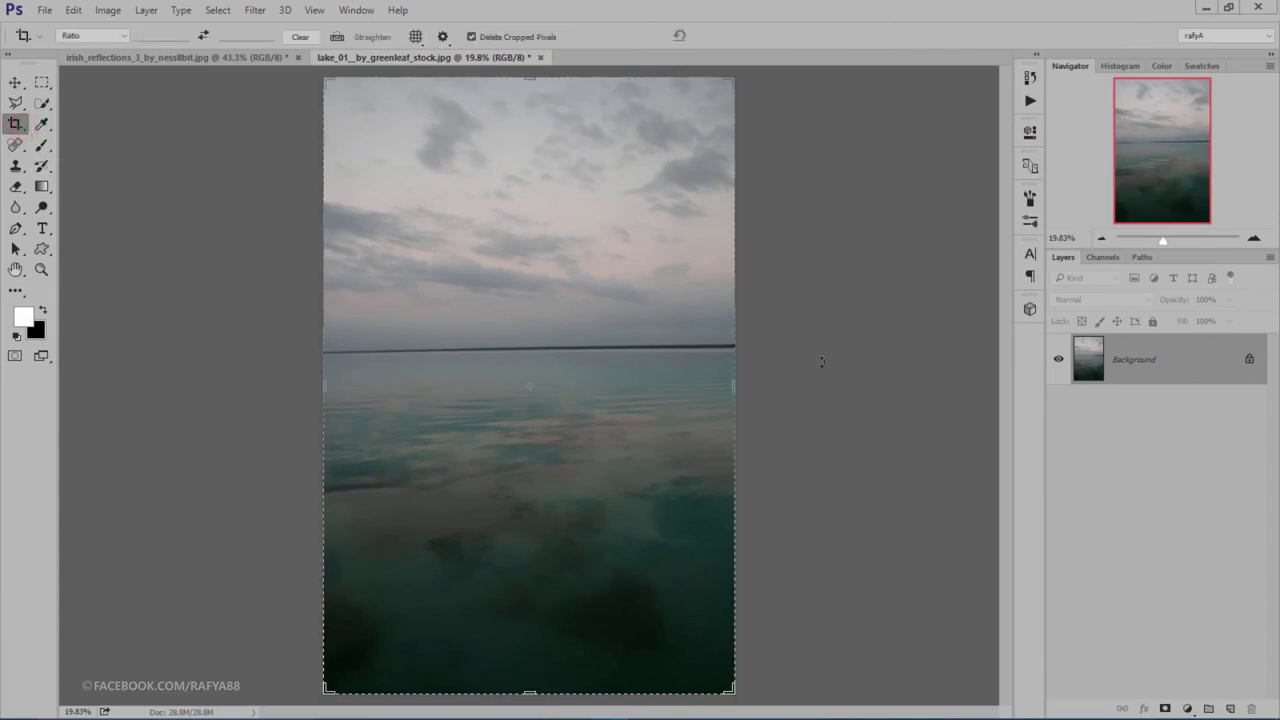
pyautogui.moveTo(821, 362); pyautogui.dragTo(857, 350)
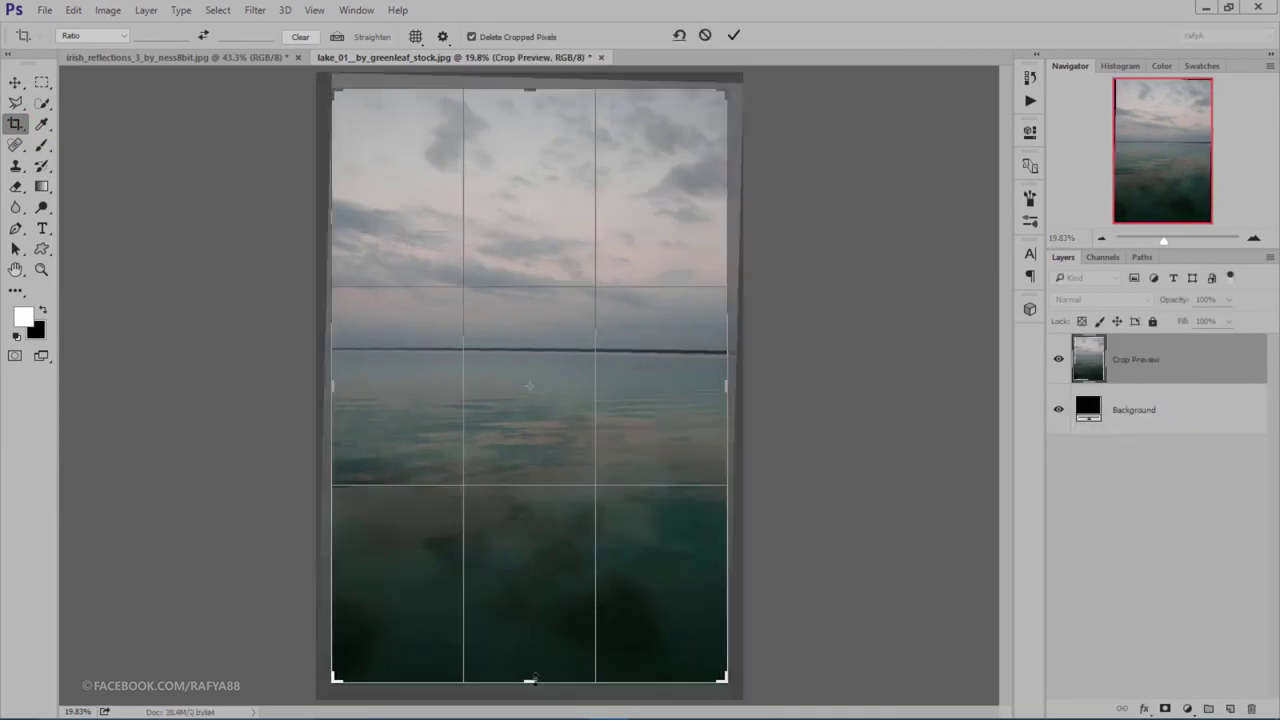
pyautogui.moveTo(532, 680); pyautogui.dragTo(573, 612)
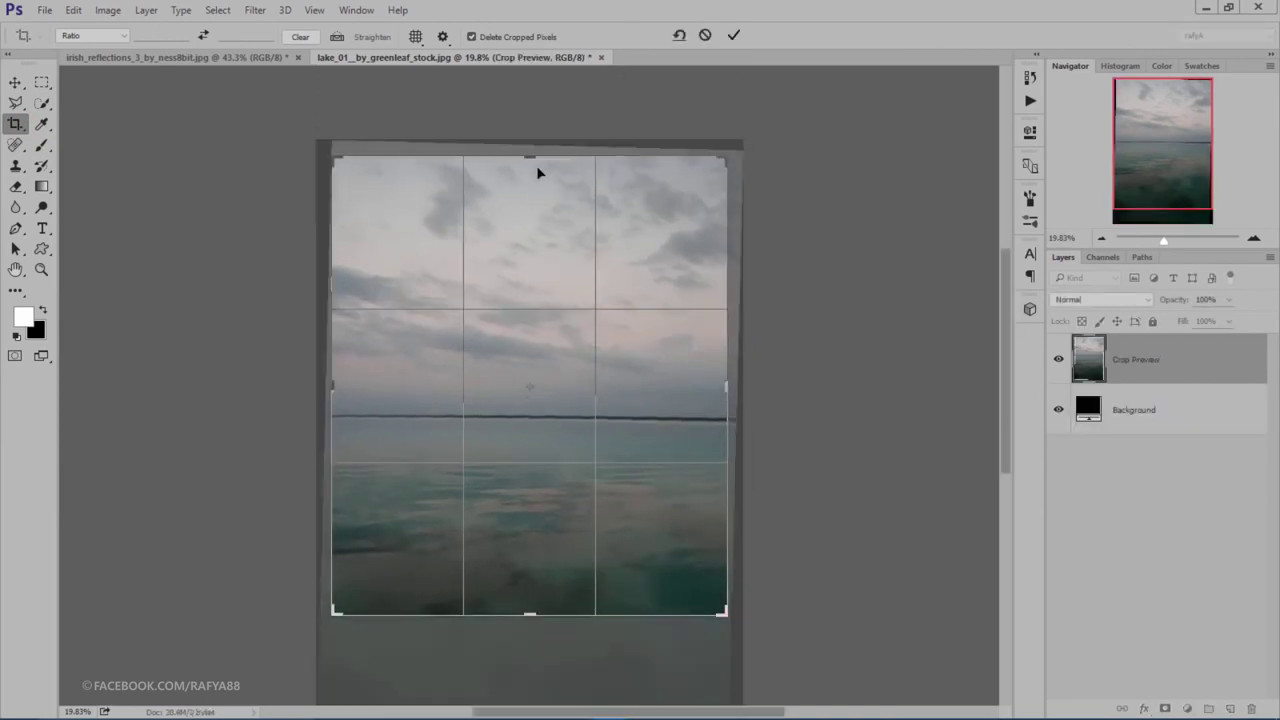
pyautogui.moveTo(537, 157)
pyautogui.mouseDown()
pyautogui.moveTo(568, 205)
pyautogui.moveTo(574, 193)
pyautogui.mouseUp()
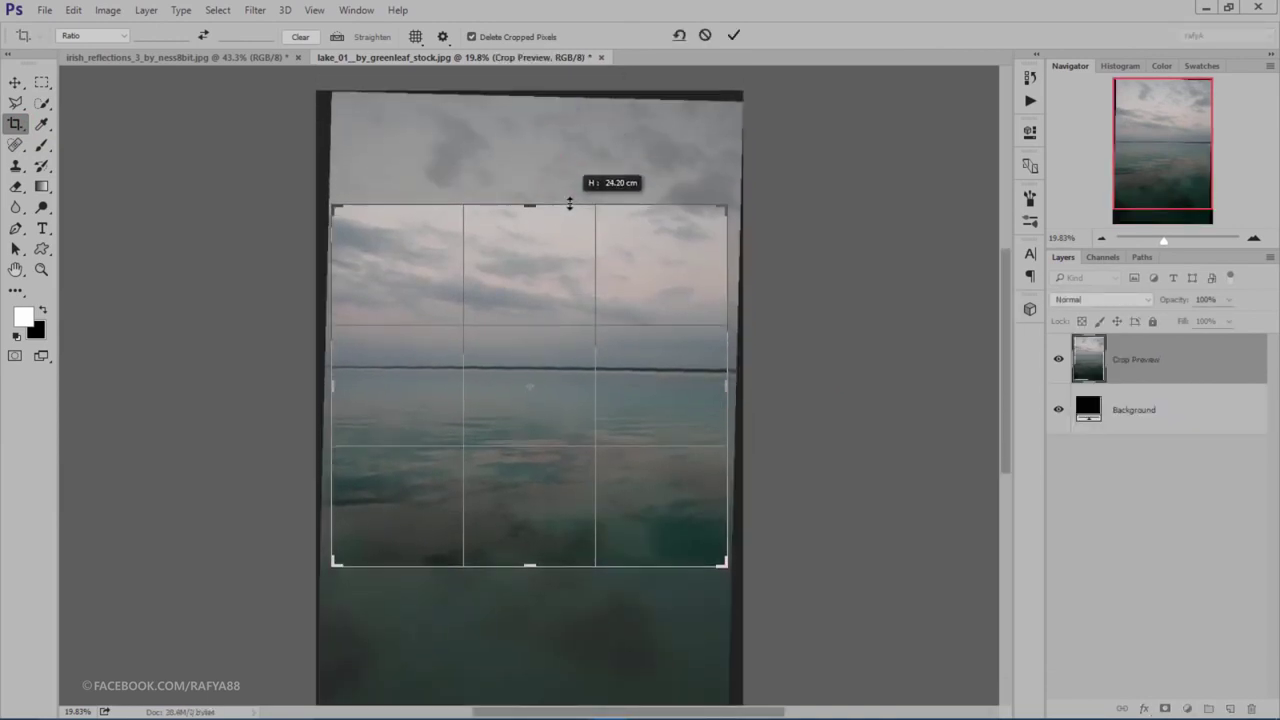
pyautogui.moveTo(804, 262); pyautogui.dragTo(788, 262)
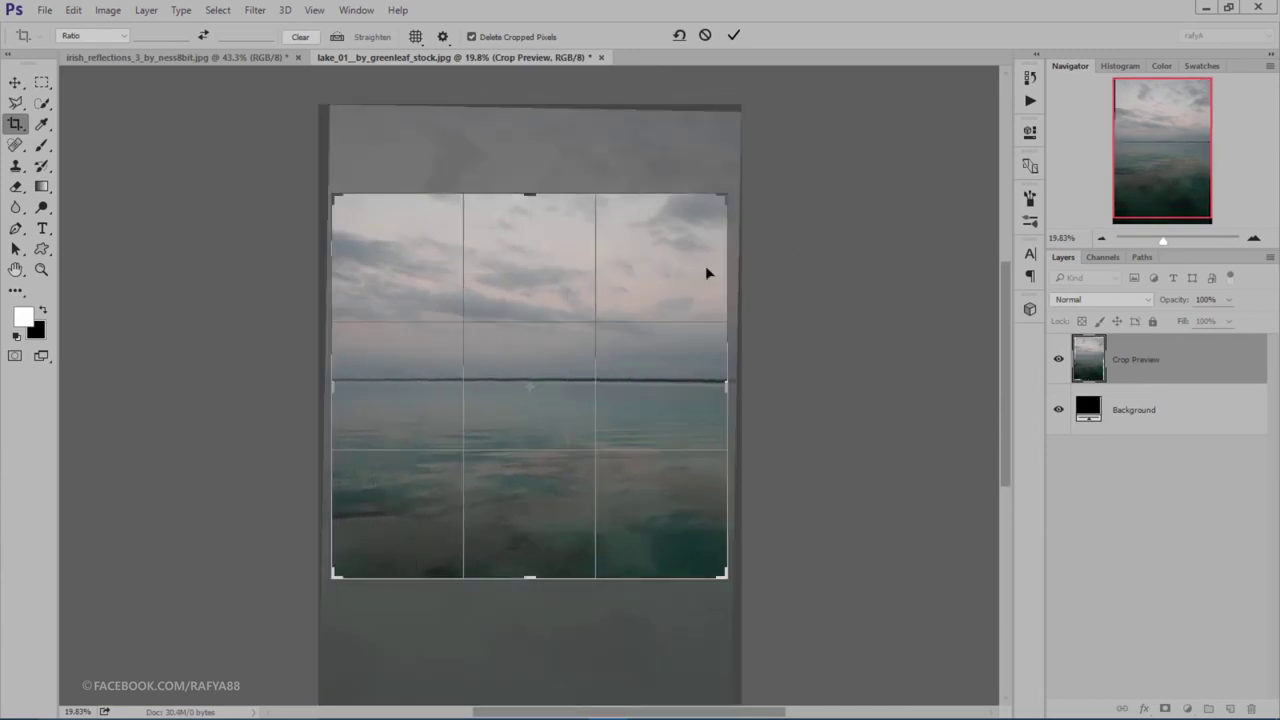
pyautogui.moveTo(529, 578); pyautogui.dragTo(575, 575)
pyautogui.click(734, 37)
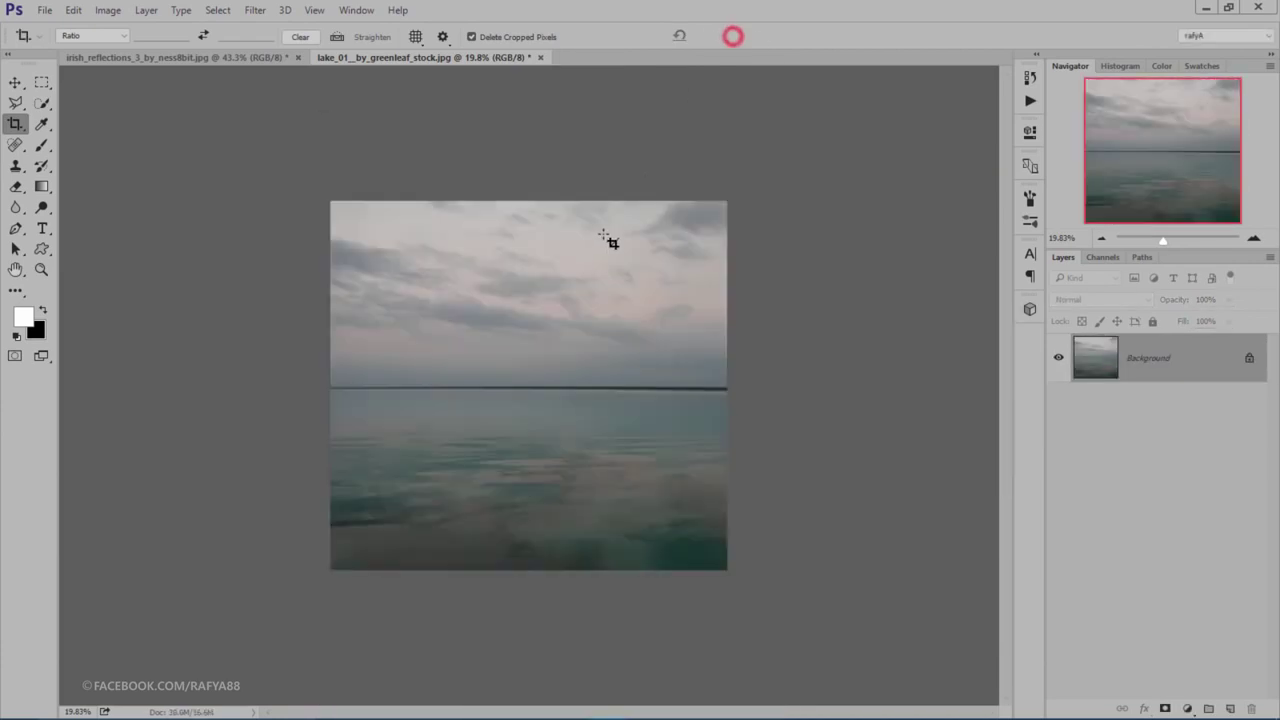
# Step: Fit the cropped photo in view and duplicate Background as Background copy
pyautogui.hotkey('ctrl', '0')
pyautogui.hotkey('ctrl', '-')
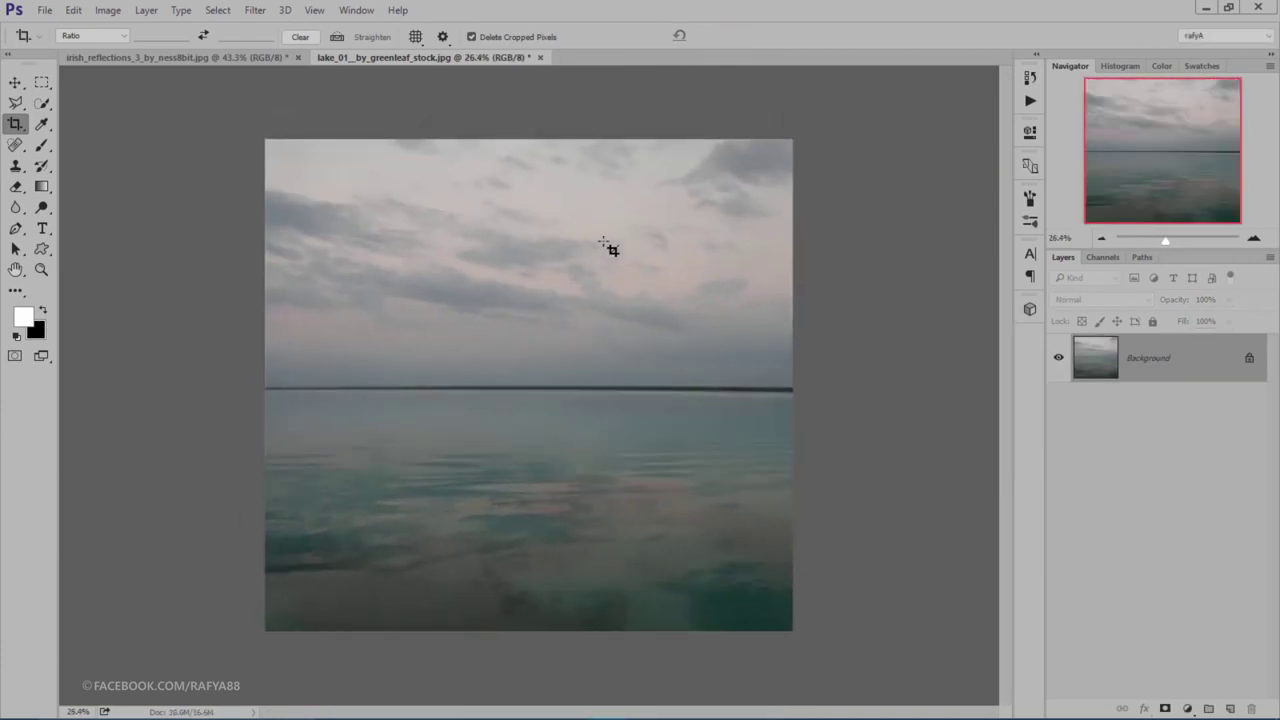
pyautogui.moveTo(1161, 362); pyautogui.dragTo(1230, 708)
# Step: In Camera Raw Filter, set Exposure +0.40, Highlights -26, Clarity +27 and a slightly cooler Temperature
pyautogui.click(255, 10)
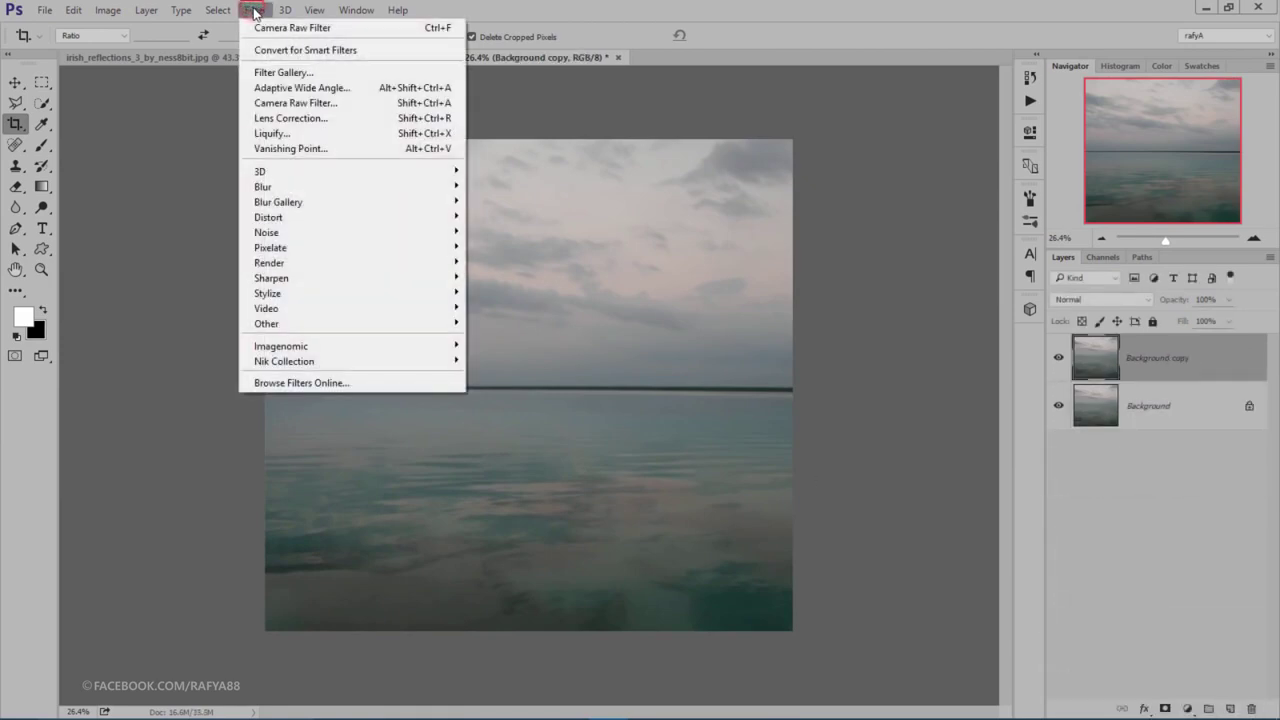
pyautogui.click(405, 100)
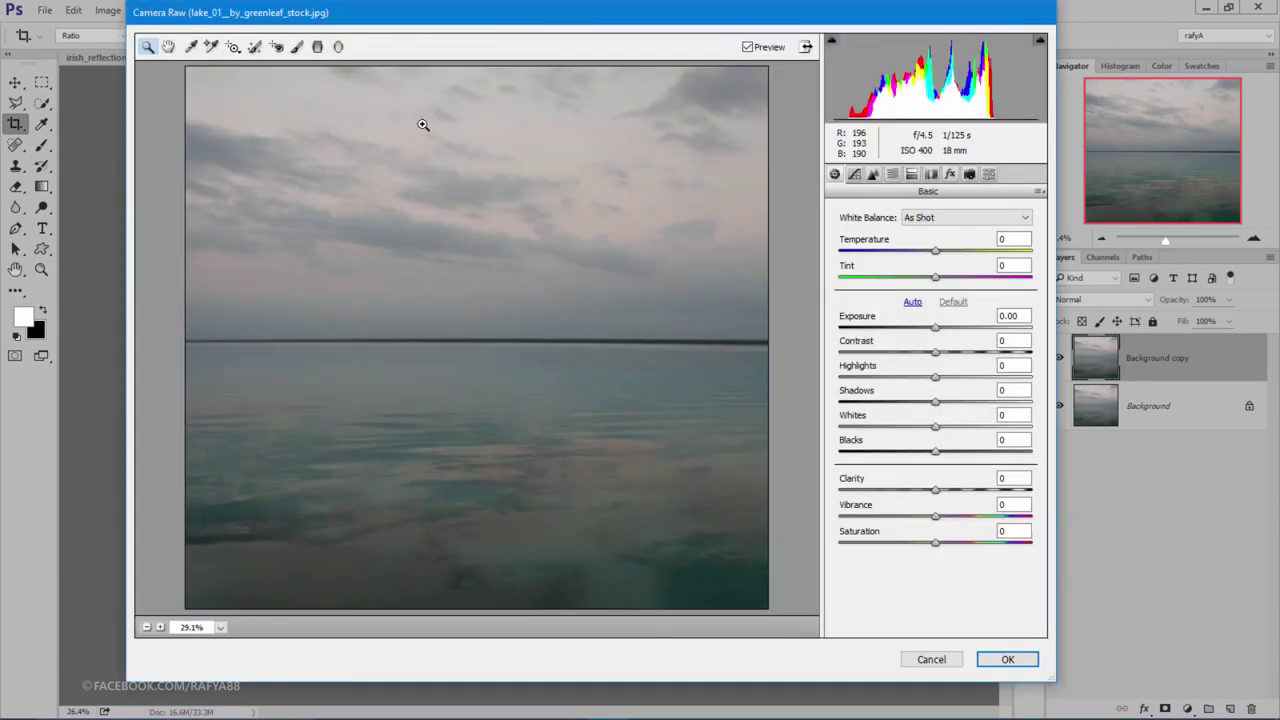
pyautogui.moveTo(938, 331); pyautogui.dragTo(946, 333)
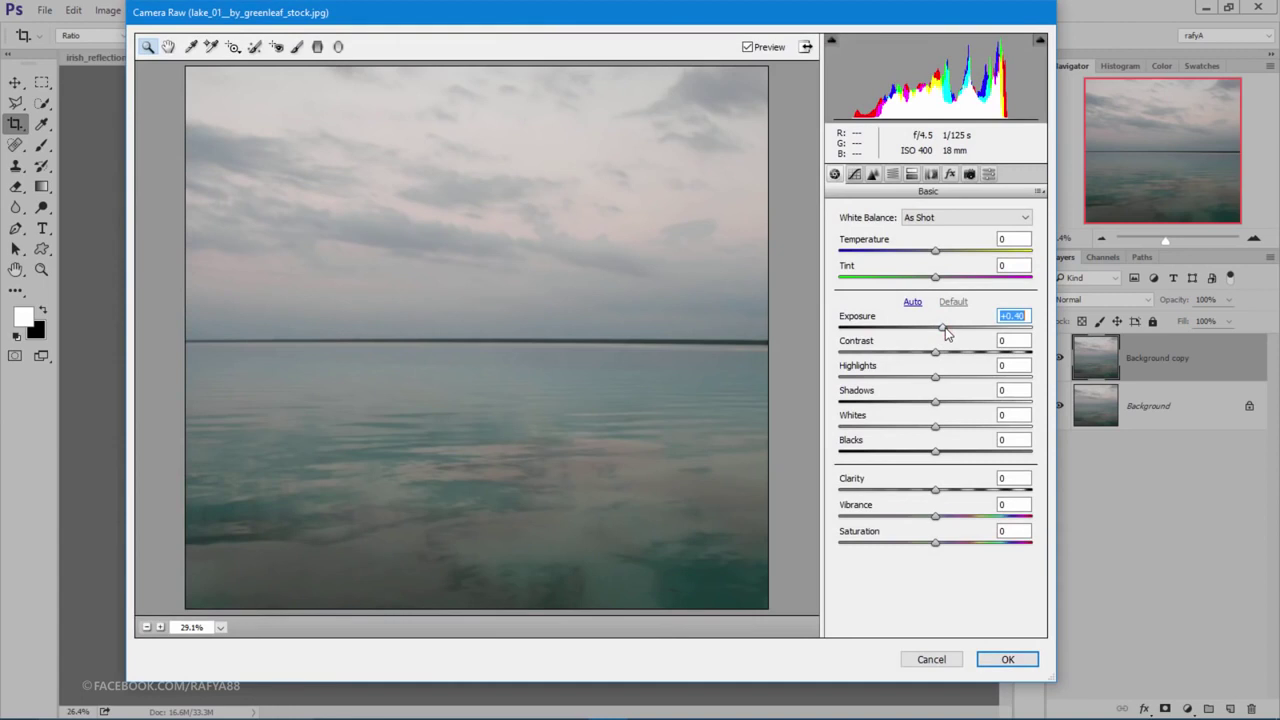
pyautogui.moveTo(936, 377); pyautogui.dragTo(912, 379)
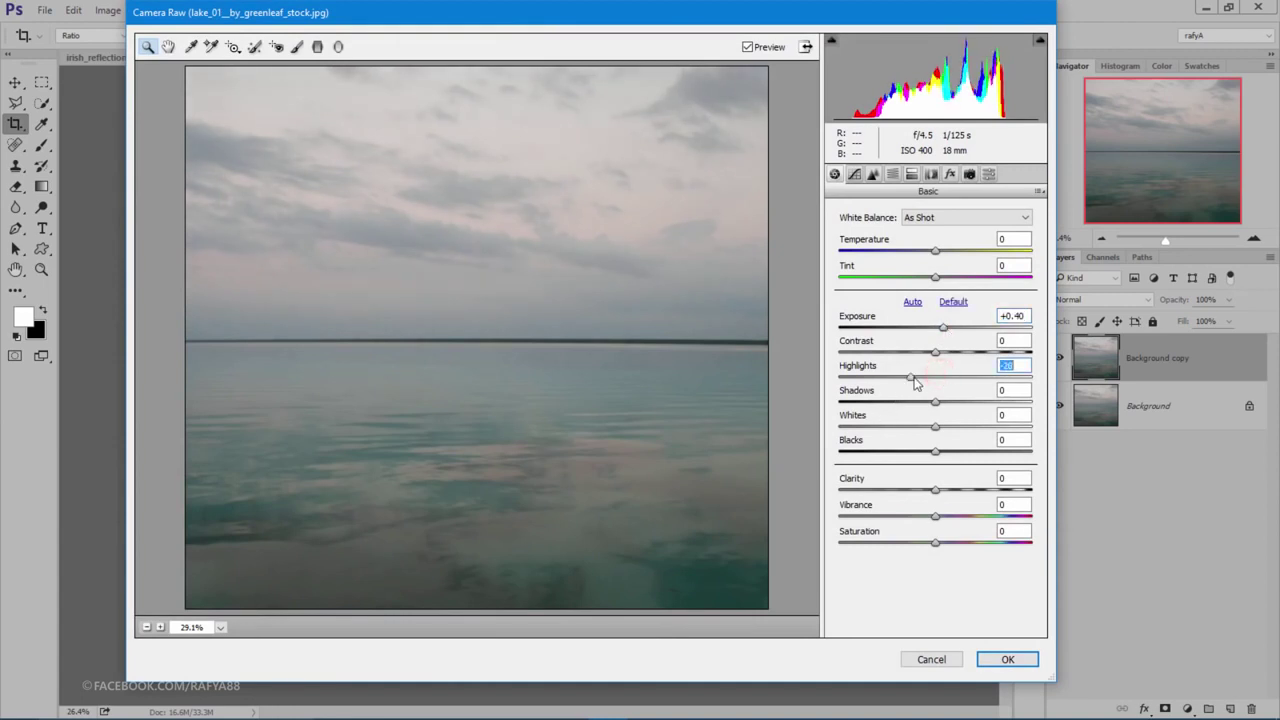
pyautogui.moveTo(936, 490); pyautogui.dragTo(962, 491)
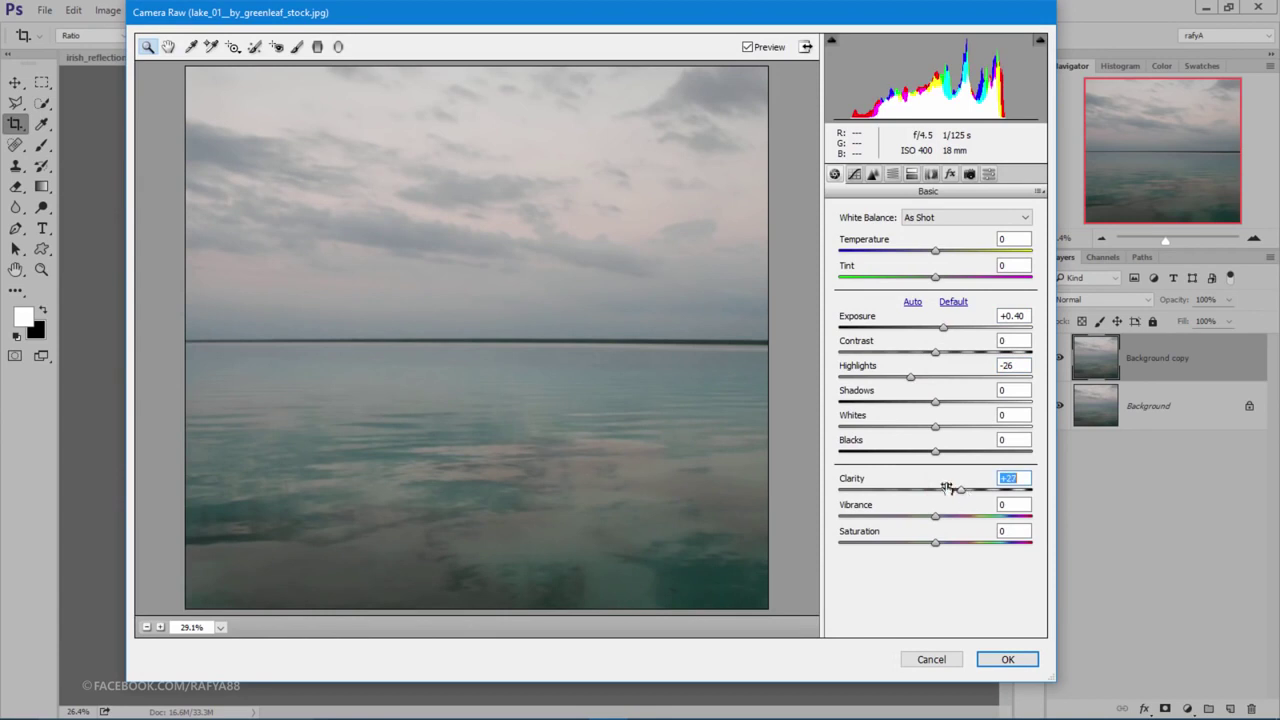
pyautogui.moveTo(935, 251); pyautogui.dragTo(929, 251)
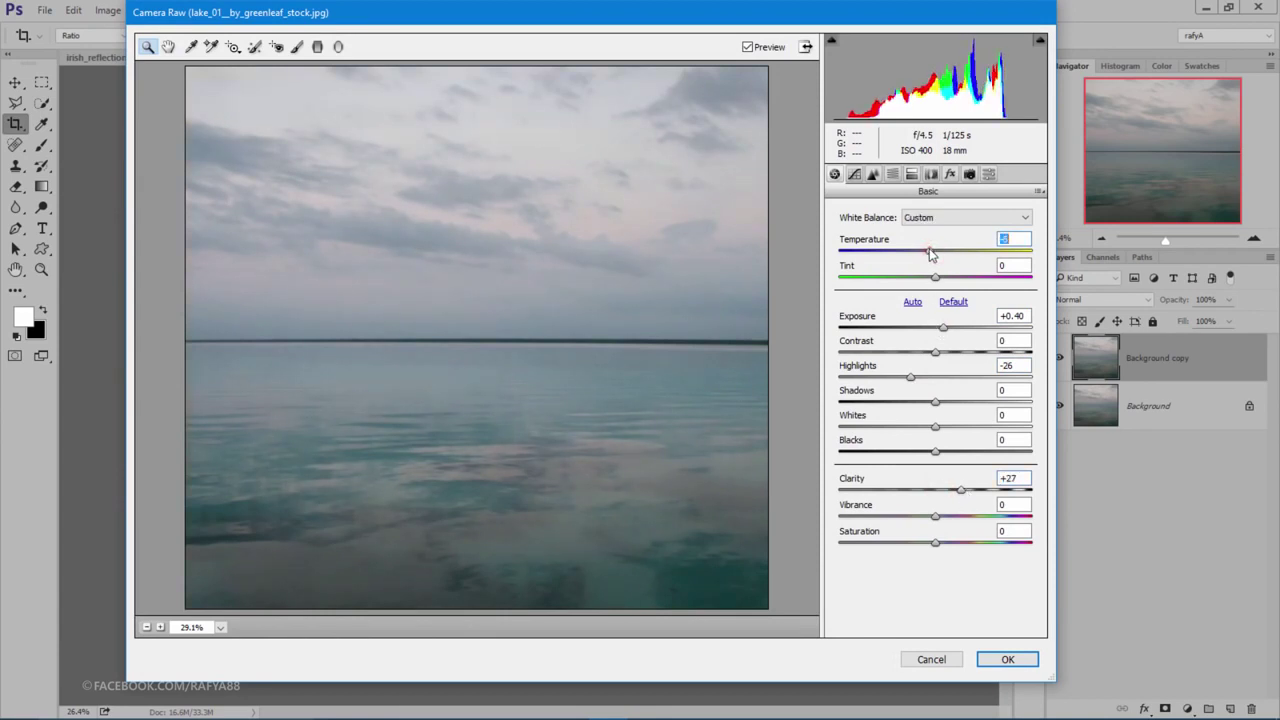
# Step: Add a sky graduated filter (Temperature -25, Tint 0, Exposure -1.05) and a second one rising over the water
pyautogui.click(318, 48)
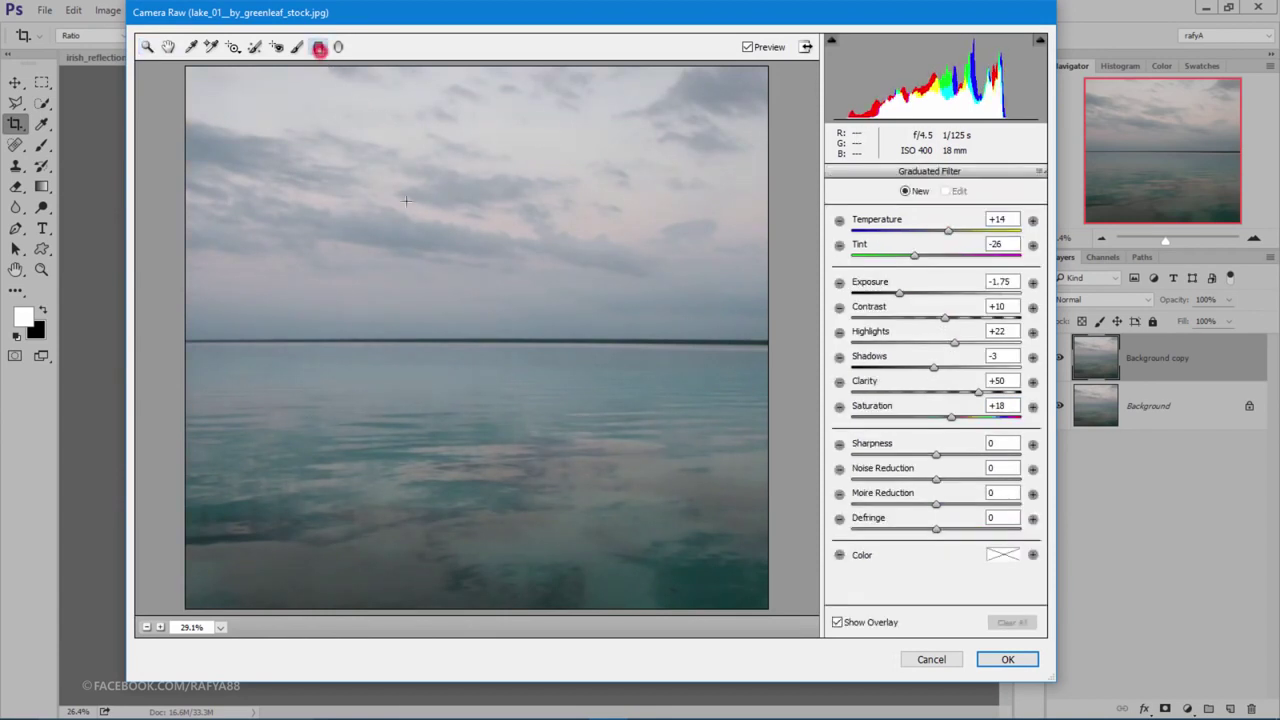
pyautogui.moveTo(470, 66); pyautogui.dragTo(473, 365)
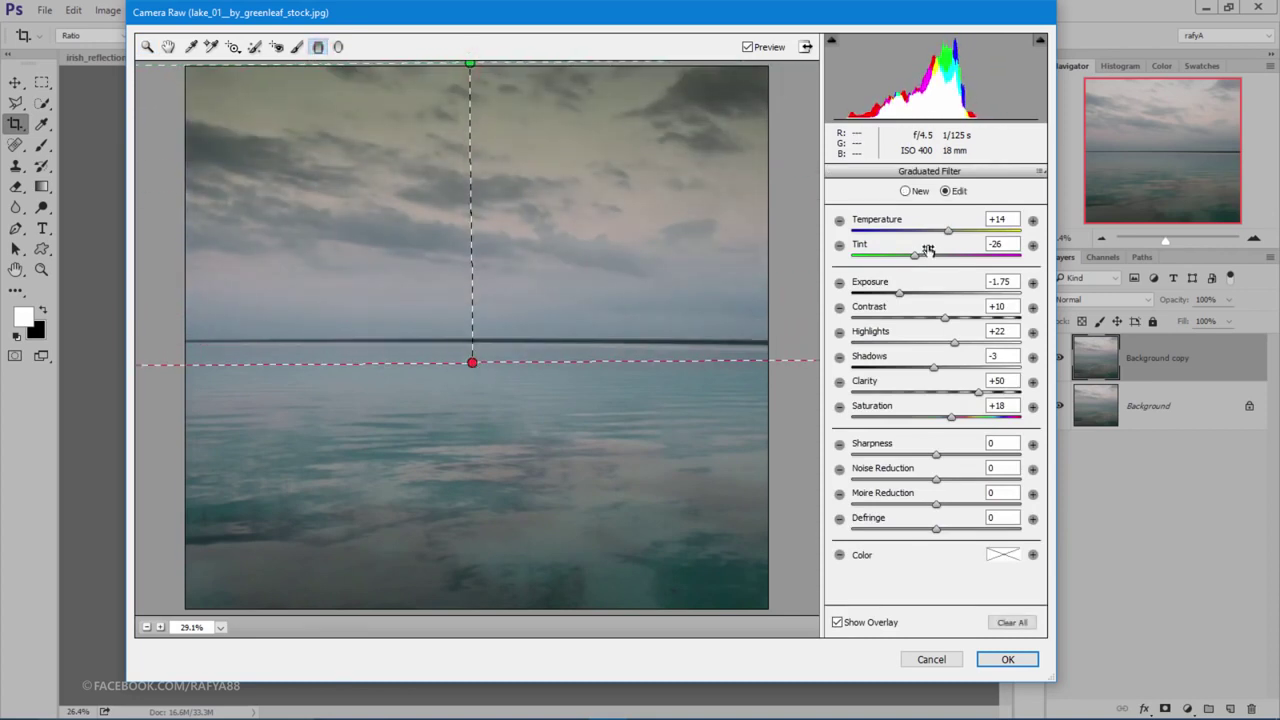
pyautogui.click(885, 232)
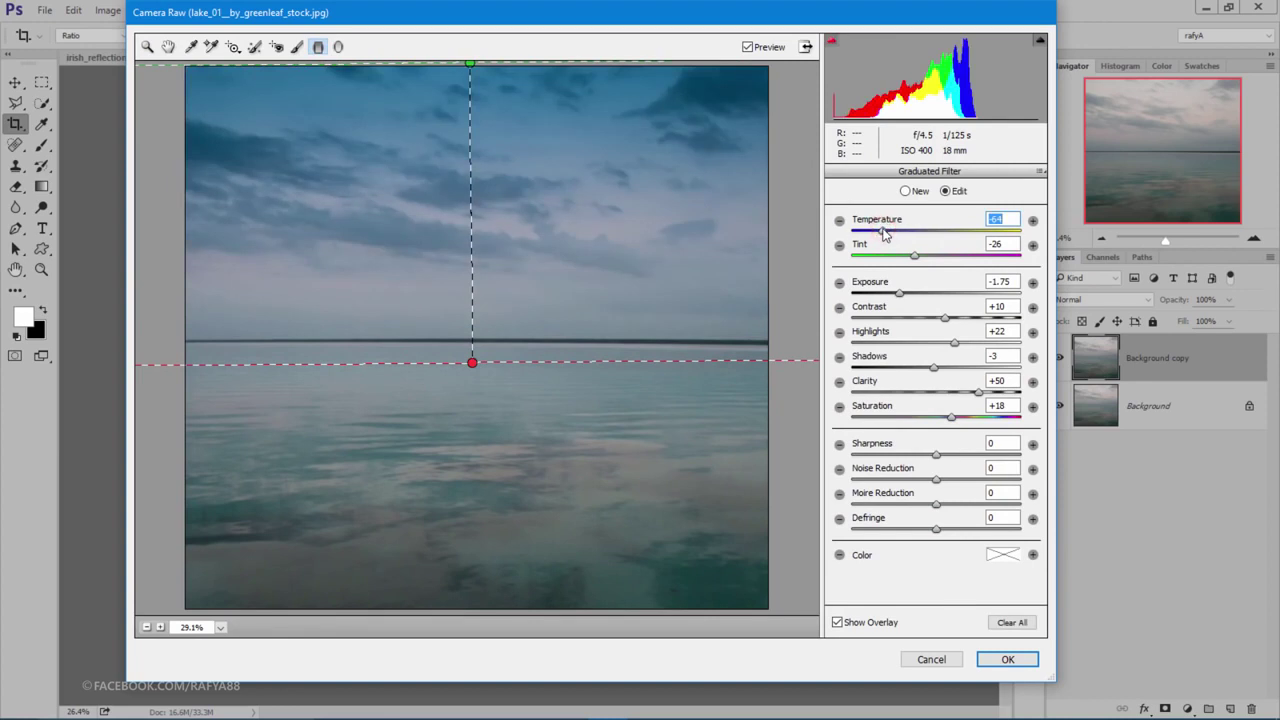
pyautogui.moveTo(948, 258); pyautogui.dragTo(904, 232)
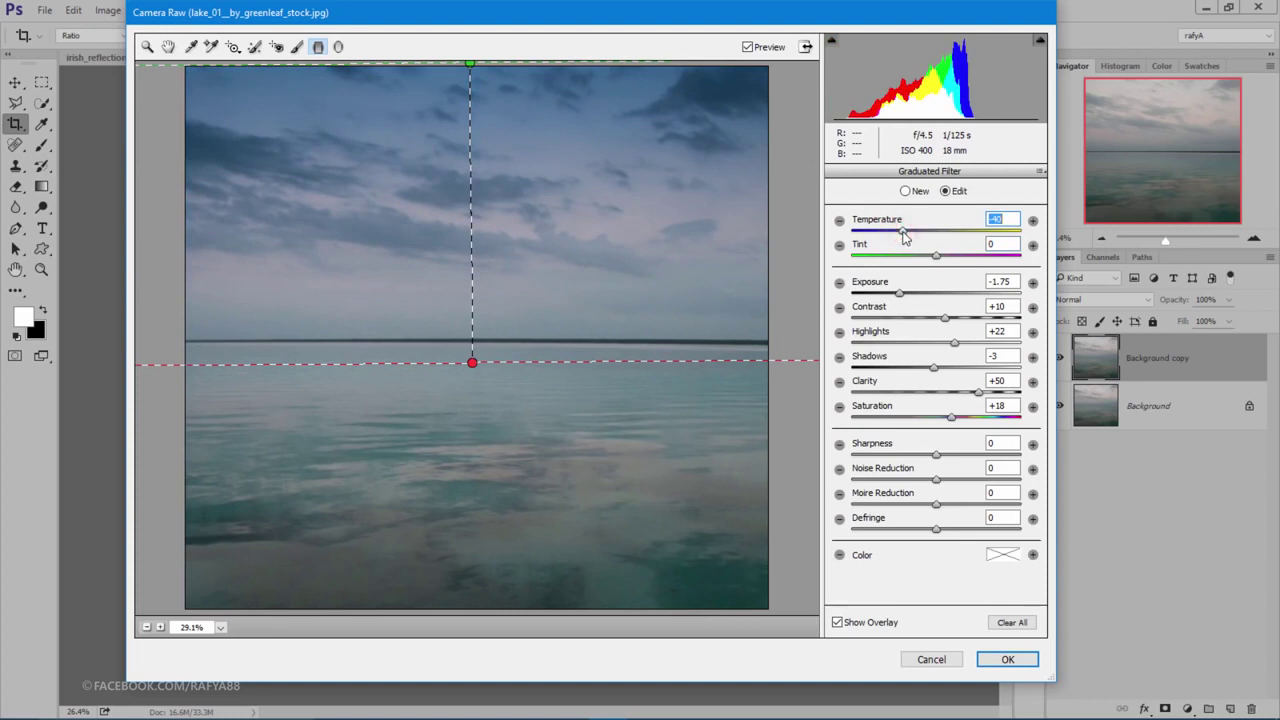
pyautogui.moveTo(904, 235); pyautogui.dragTo(912, 243)
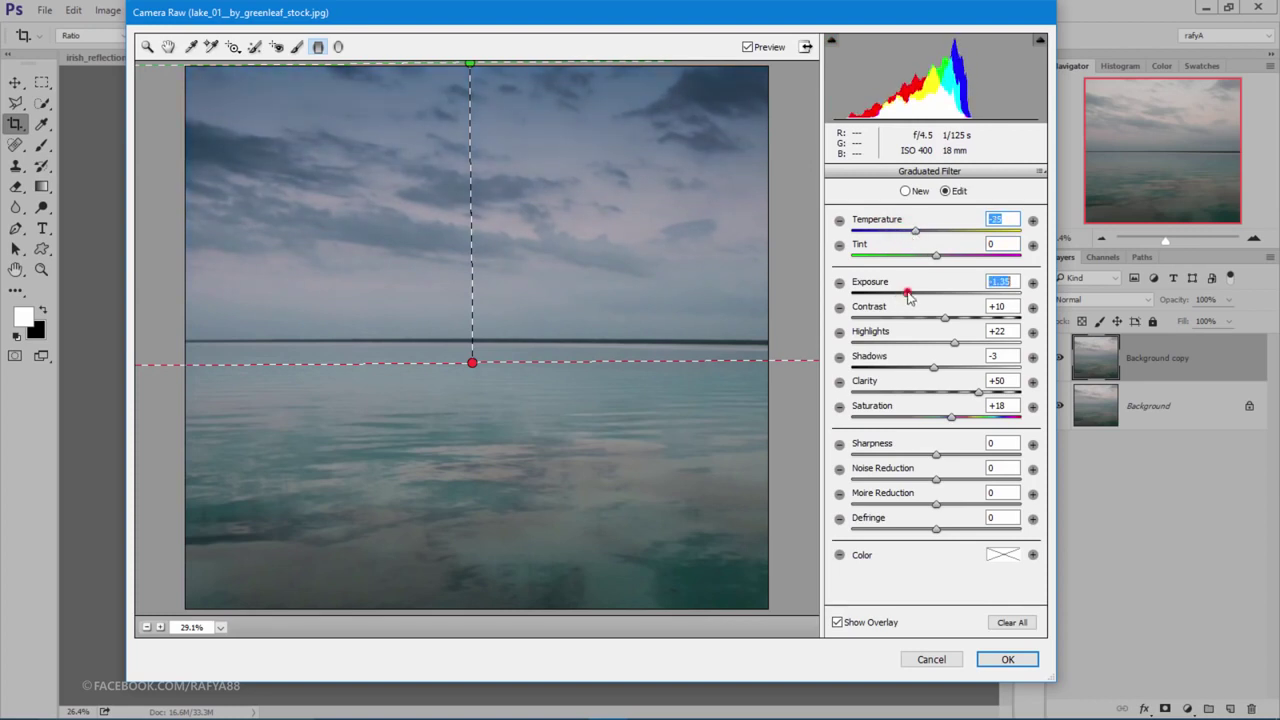
pyautogui.moveTo(909, 297); pyautogui.dragTo(917, 297)
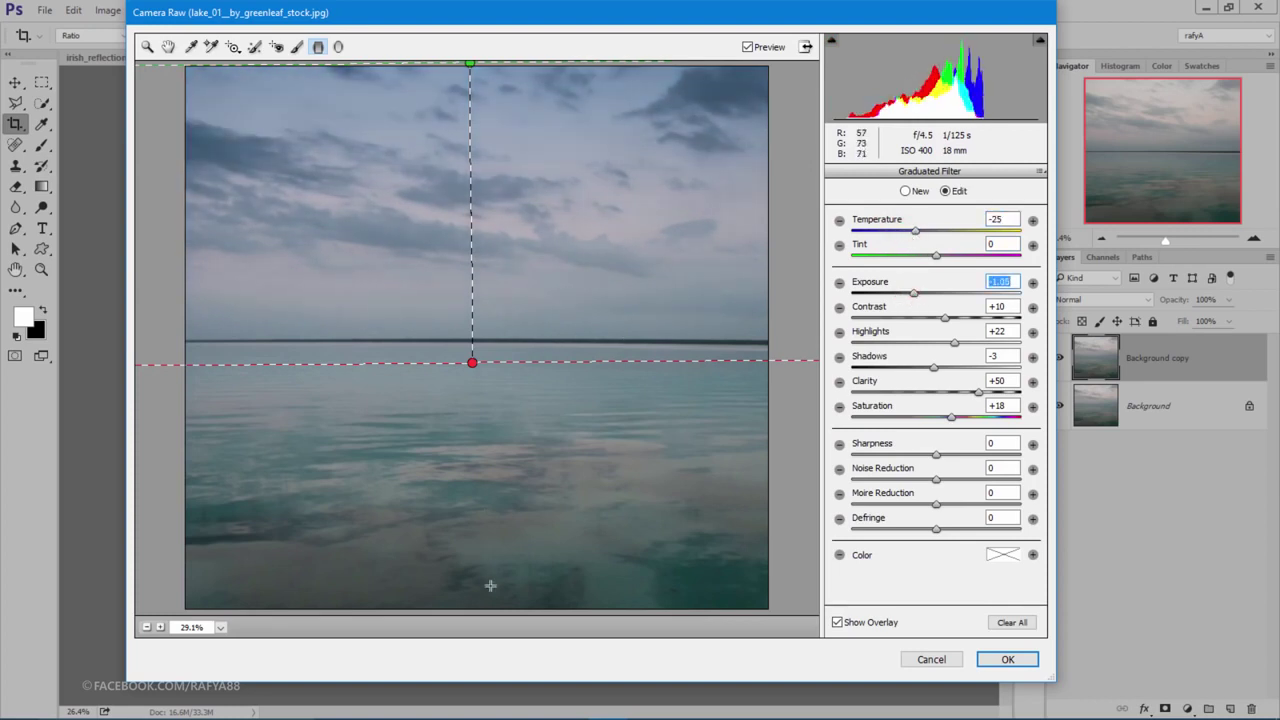
pyautogui.moveTo(491, 612)
pyautogui.mouseDown()
pyautogui.moveTo(485, 296)
pyautogui.moveTo(494, 313)
pyautogui.mouseUp()
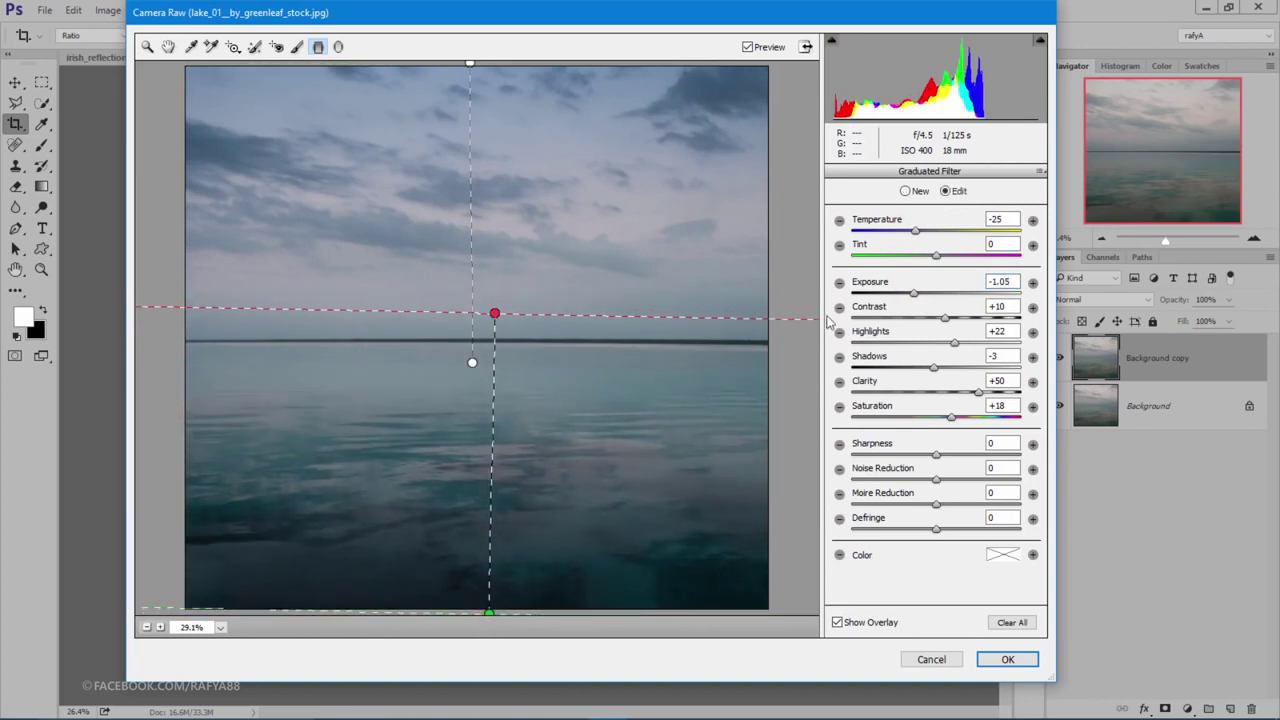
pyautogui.moveTo(915, 296); pyautogui.dragTo(925, 296)
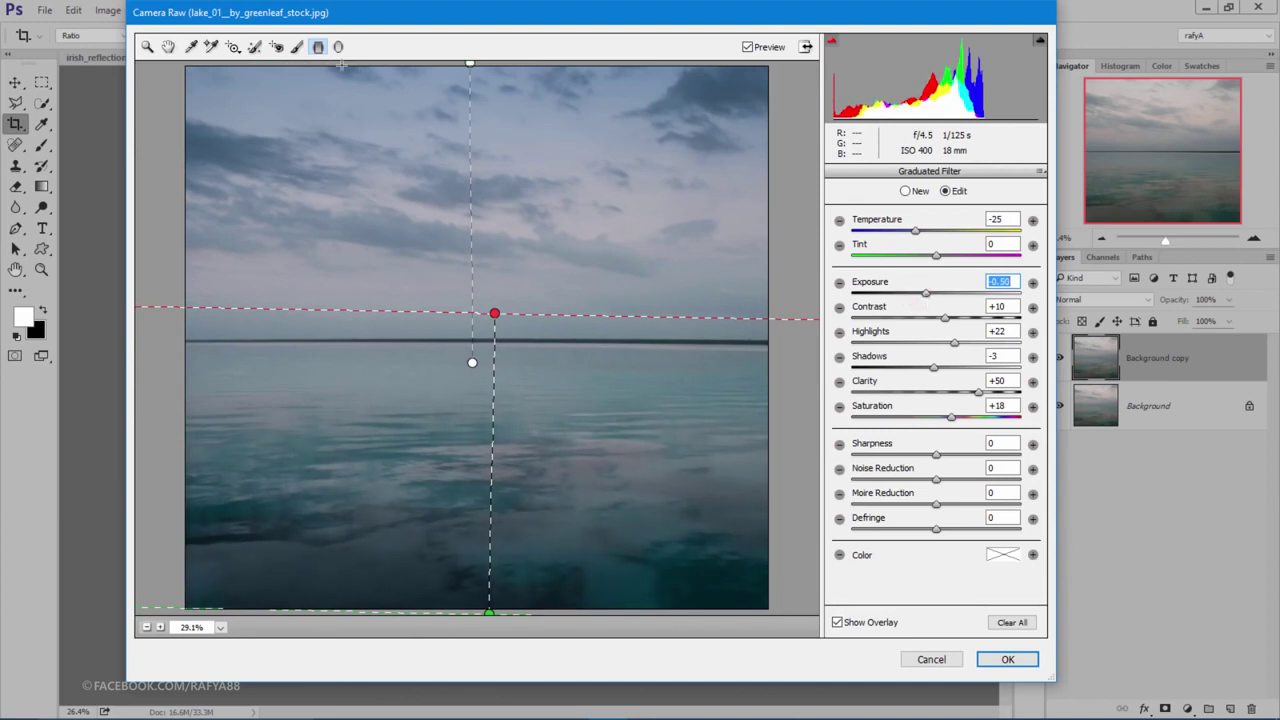
# Step: Brush a warmer, pink-tinted, brighter adjustment across the sky
pyautogui.click(297, 47)
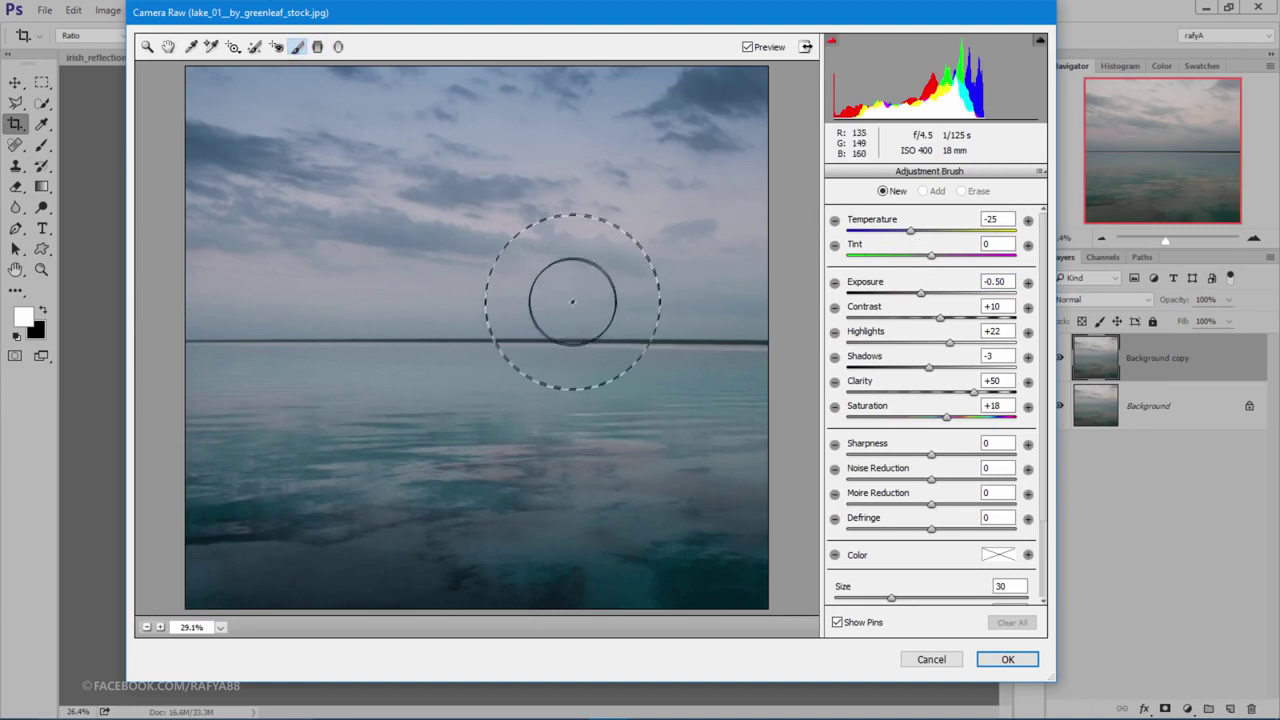
pyautogui.moveTo(610, 235); pyautogui.dragTo(459, 236)
pyautogui.moveTo(958, 231); pyautogui.dragTo(987, 231)
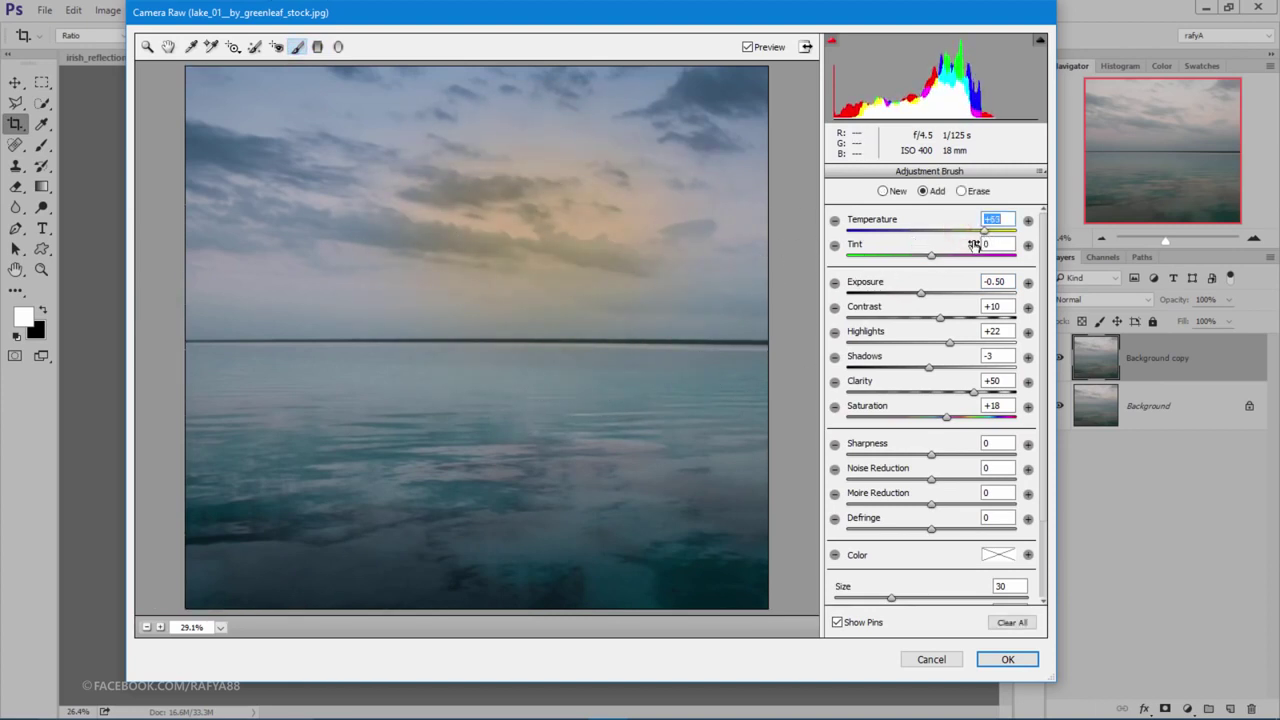
pyautogui.moveTo(949, 261); pyautogui.dragTo(962, 261)
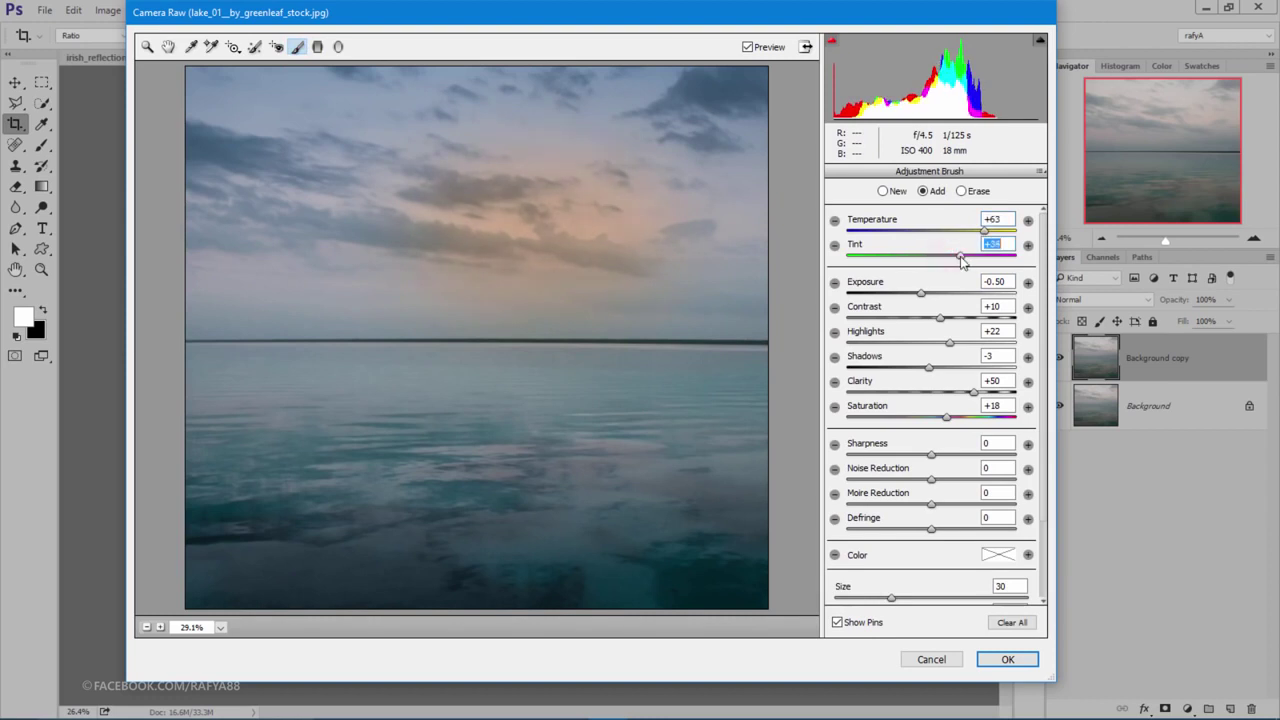
pyautogui.click(932, 291)
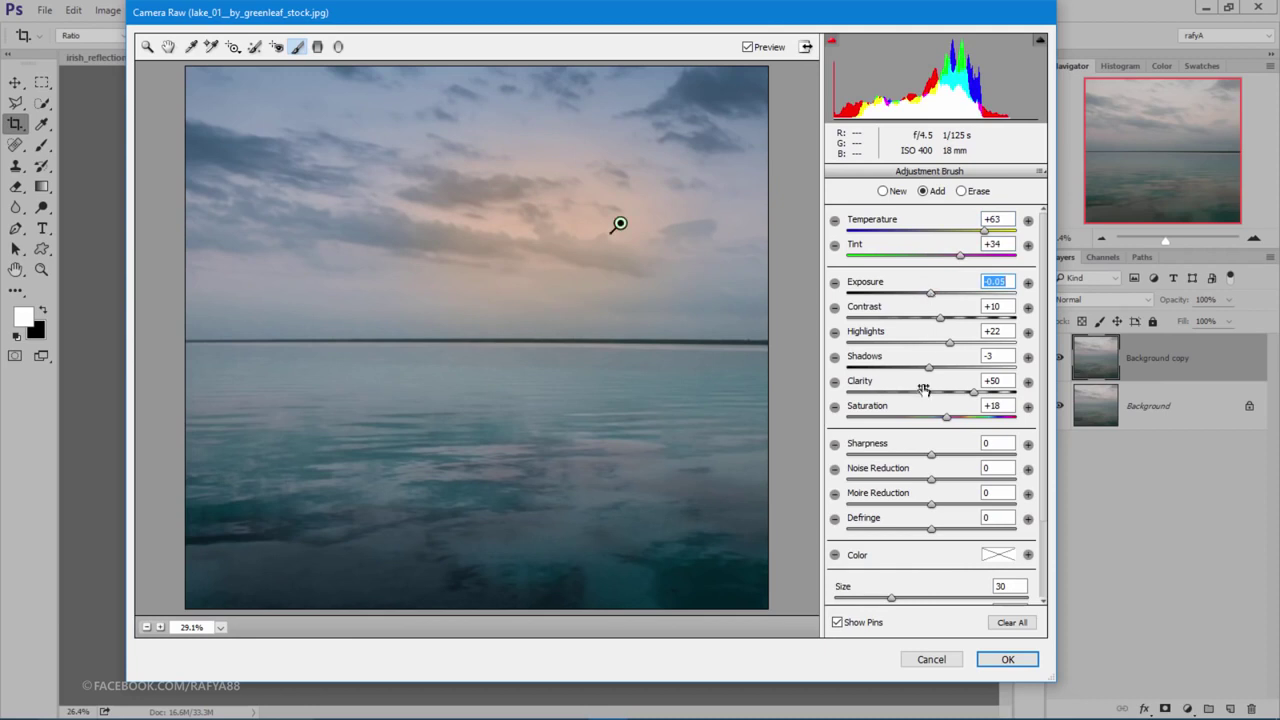
pyautogui.scroll(-1, 930, 400)
pyautogui.scroll(-2, 945, 415)
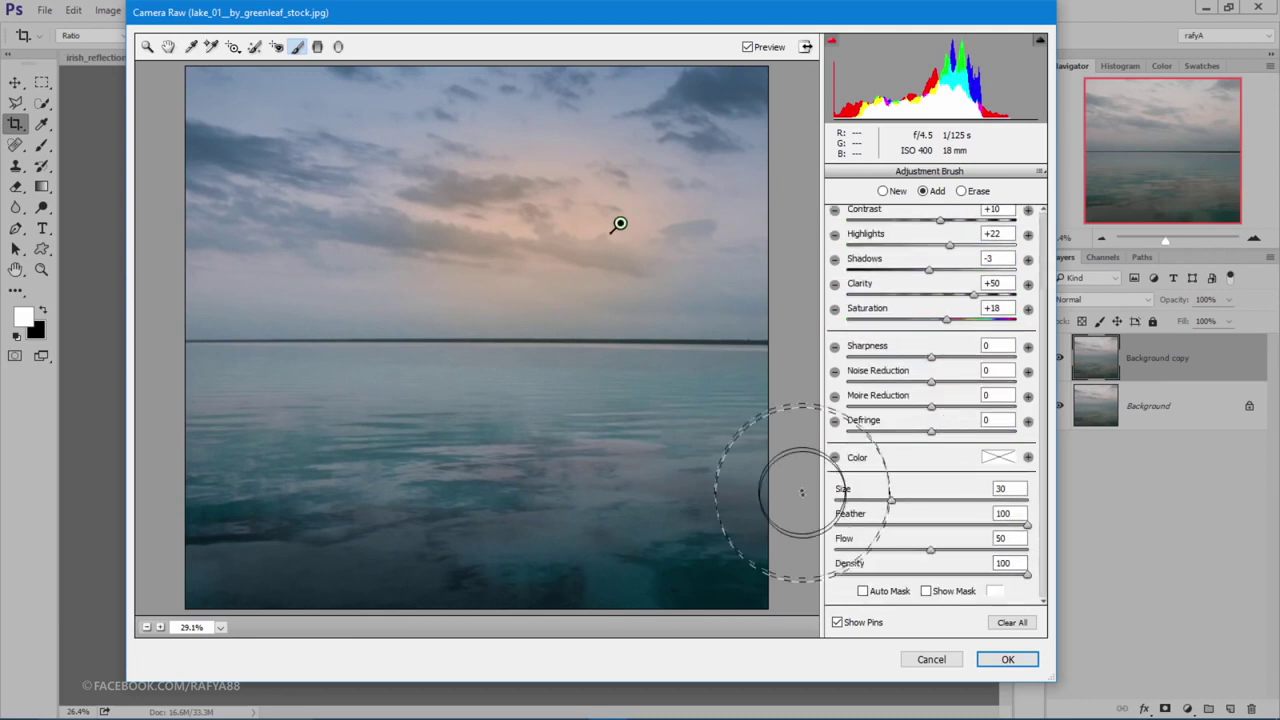
pyautogui.scroll(3, 950, 300)
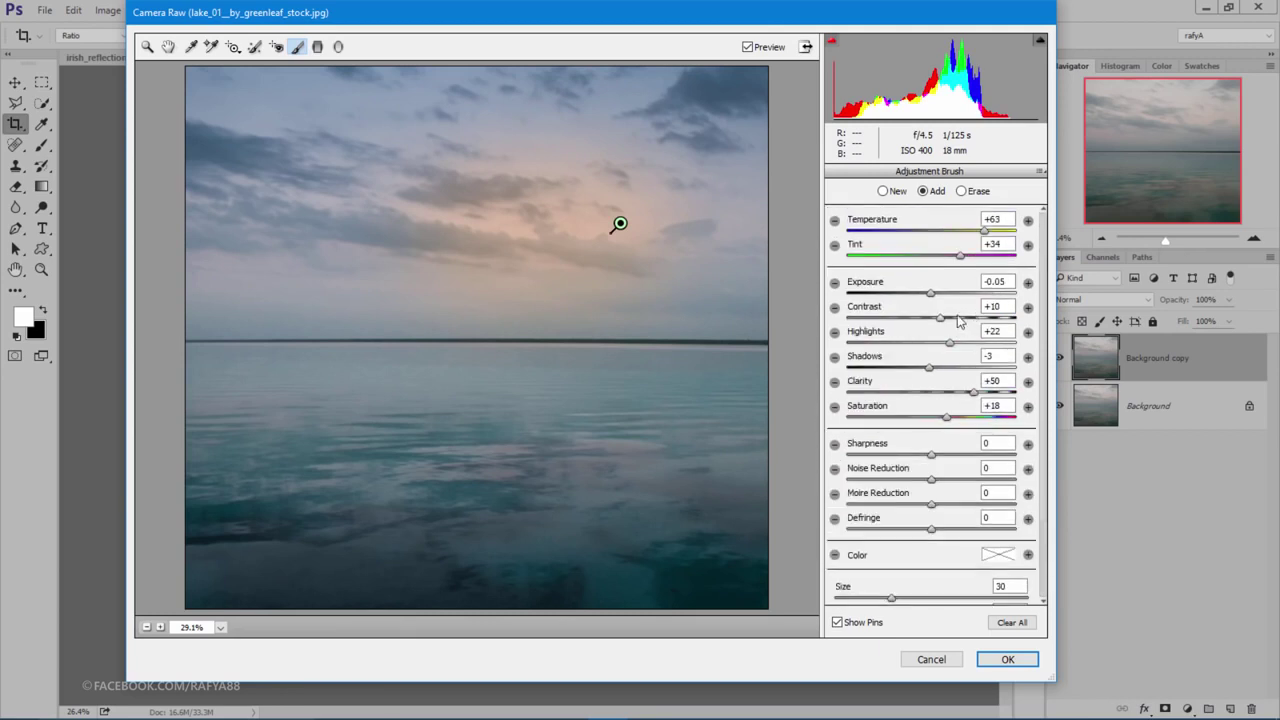
# Step: Extend the warm glow across the sky and paint the water at brush density 38
pyautogui.moveTo(457, 249)
pyautogui.mouseDown()
pyautogui.moveTo(334, 220)
pyautogui.moveTo(229, 223)
pyautogui.mouseUp()
pyautogui.moveTo(590, 285); pyautogui.dragTo(686, 271)
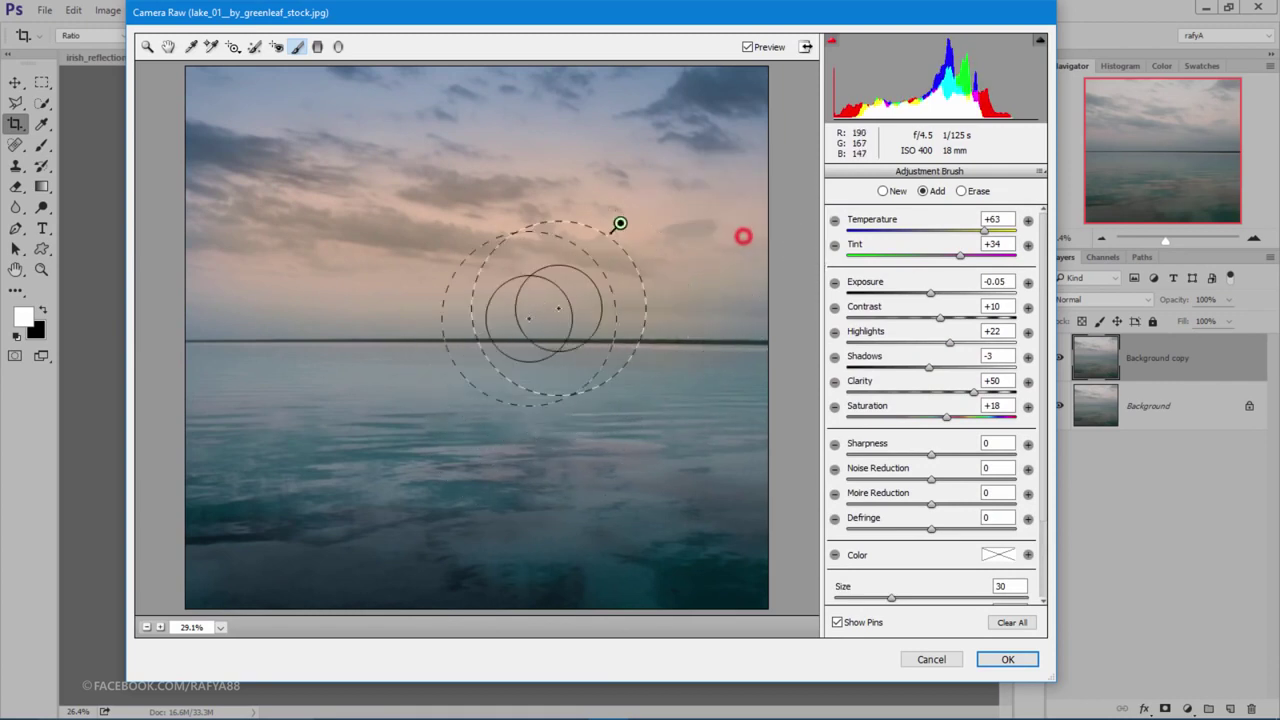
pyautogui.scroll(-1, 960, 533)
pyautogui.scroll(-1, 960, 533)
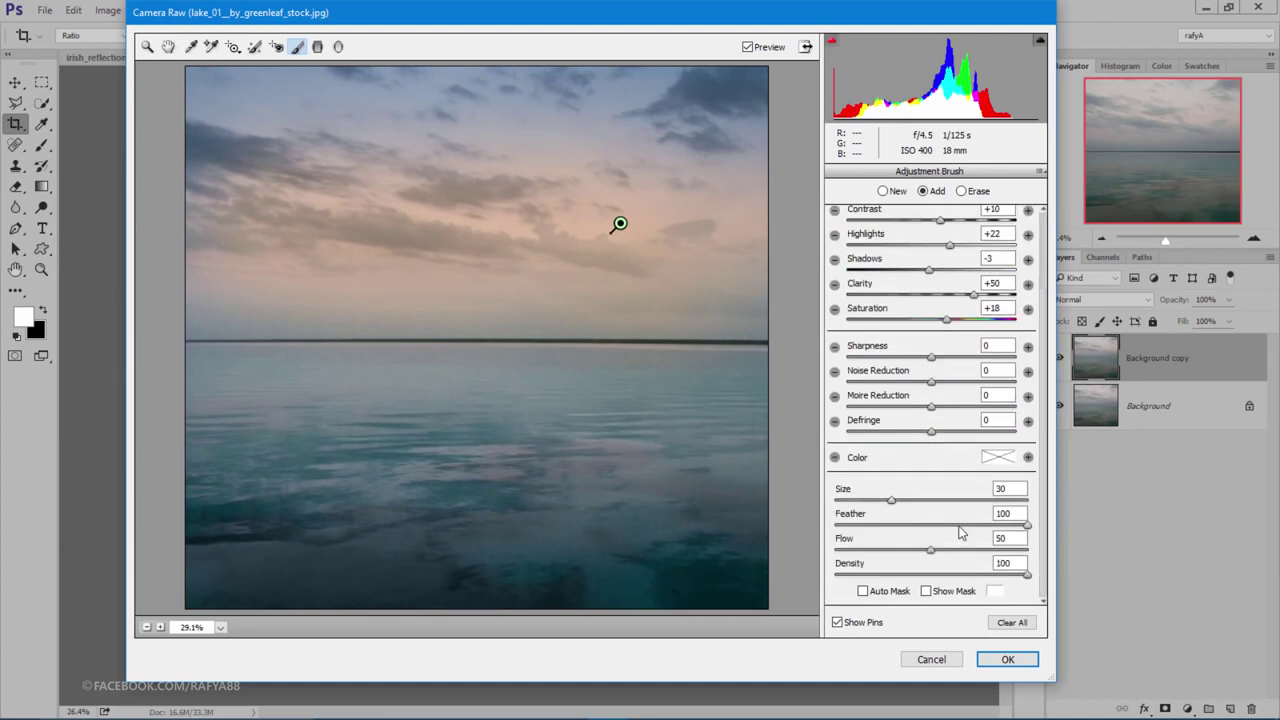
pyautogui.doubleClick(1012, 566)
pyautogui.write('38')
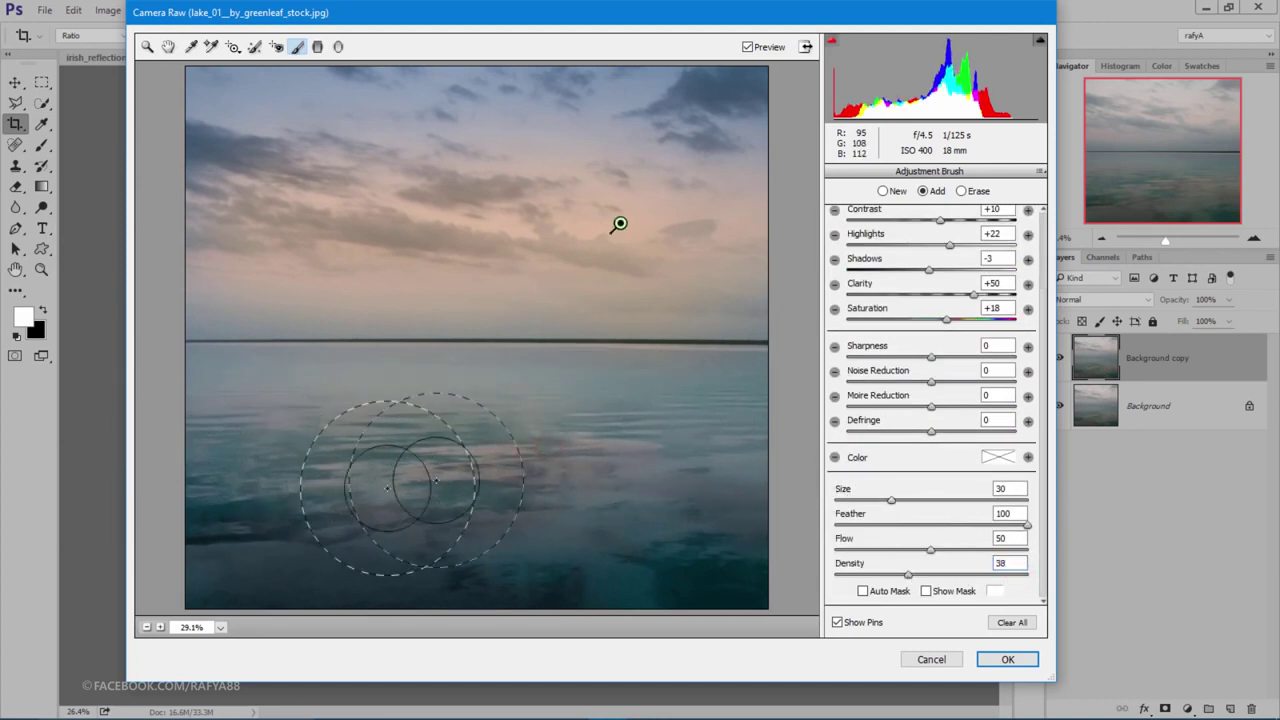
pyautogui.moveTo(608, 443); pyautogui.dragTo(657, 443)
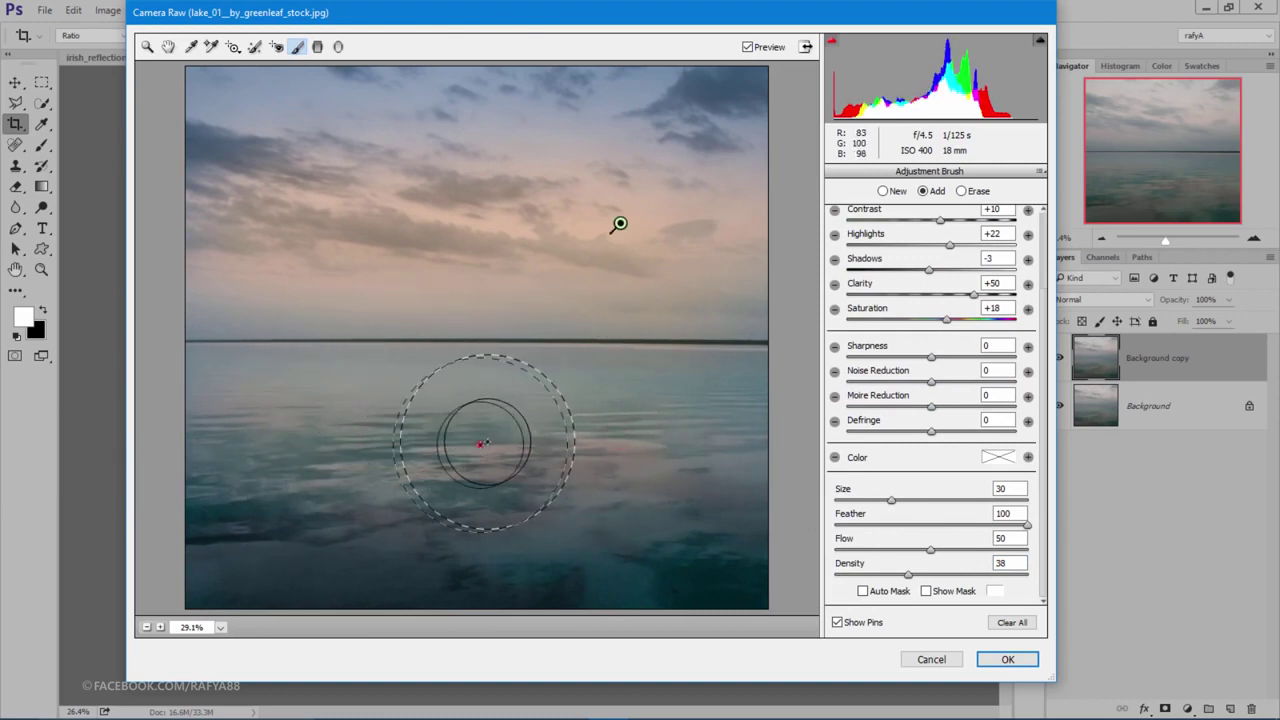
# Step: Compare with Preview off and on, then apply the Camera Raw edits to Background copy
pyautogui.click(747, 47)
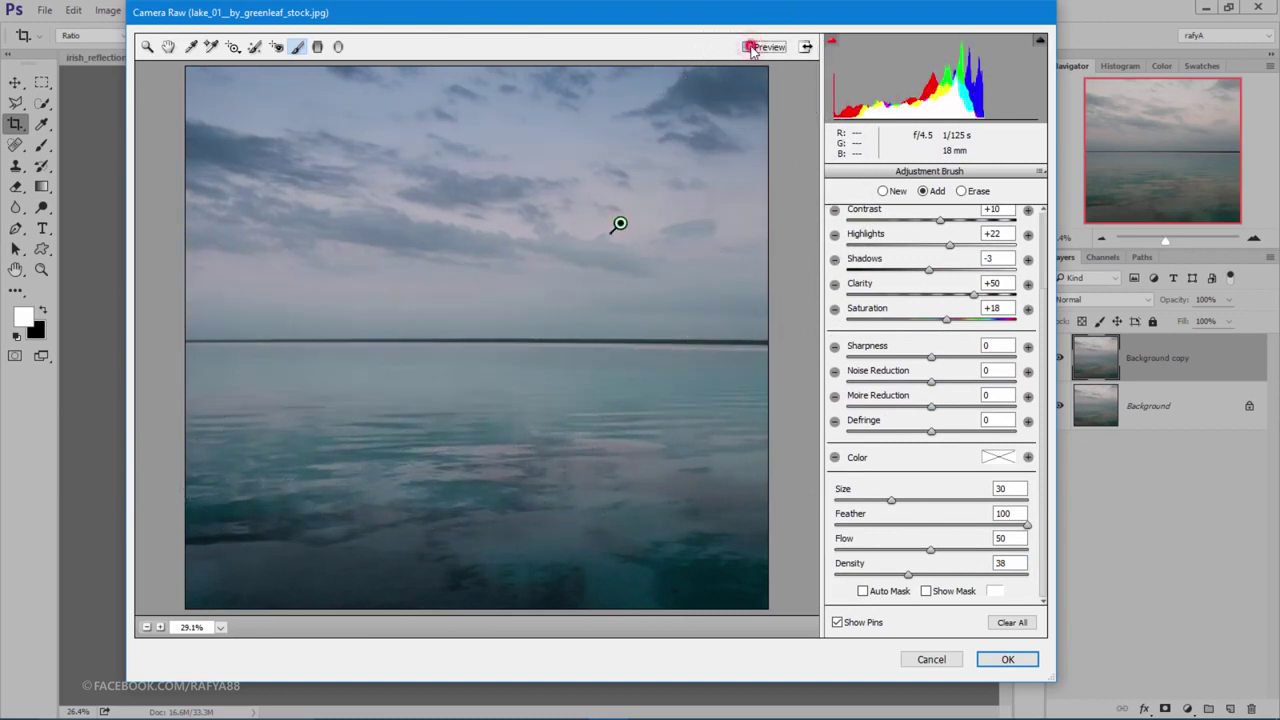
pyautogui.click(747, 47)
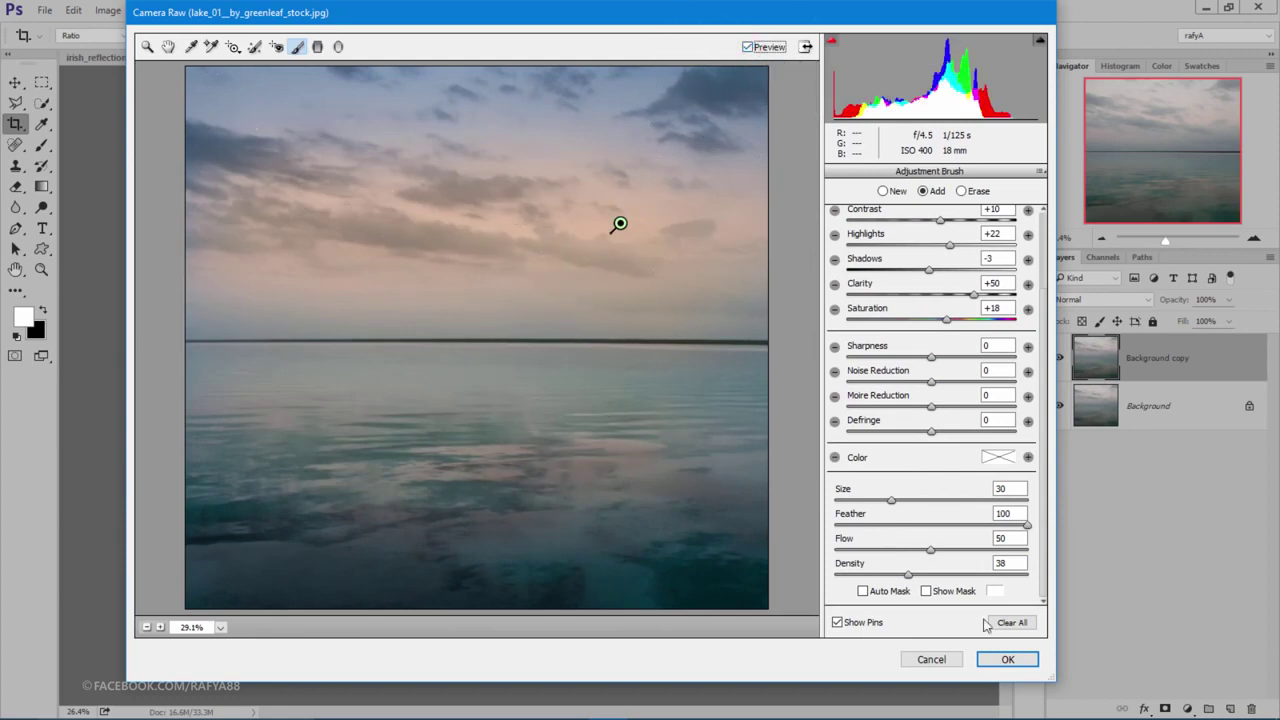
pyautogui.click(1012, 660)
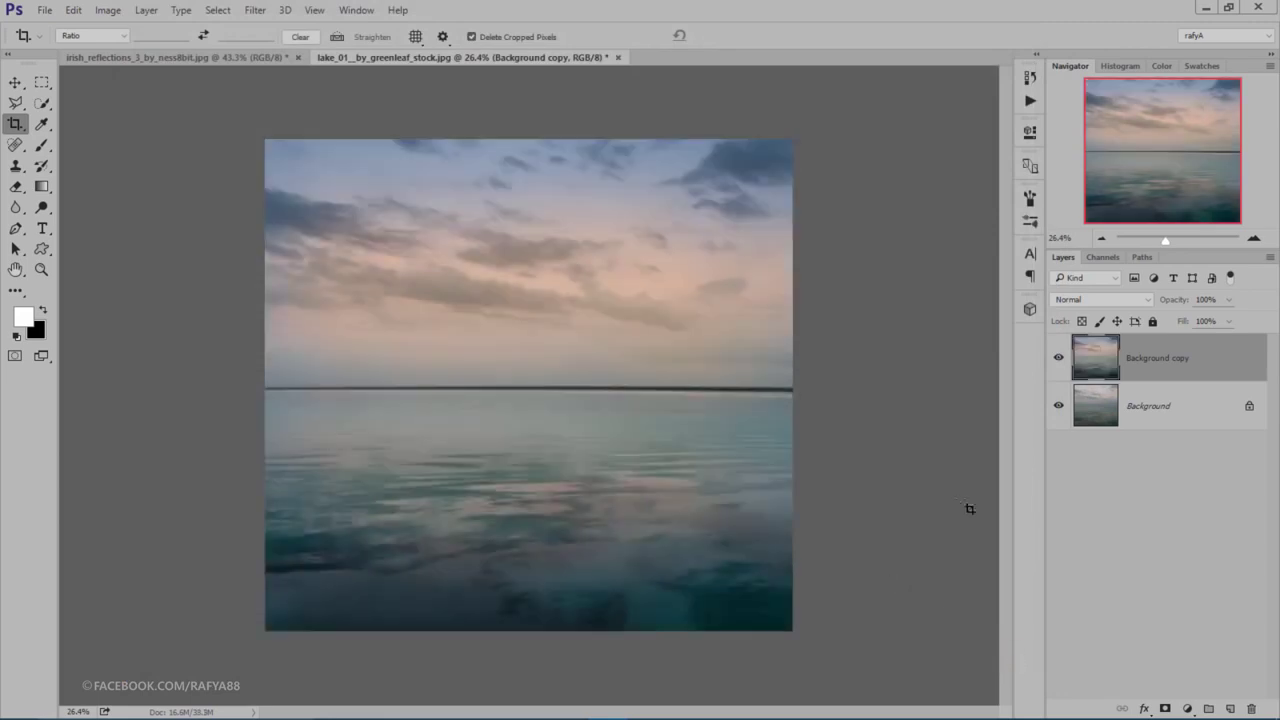
# Step: Crop the Irish river photo to a thin strip of treeline and reflection, leaving out the boat
pyautogui.click(1058, 360)
pyautogui.click(1058, 360)
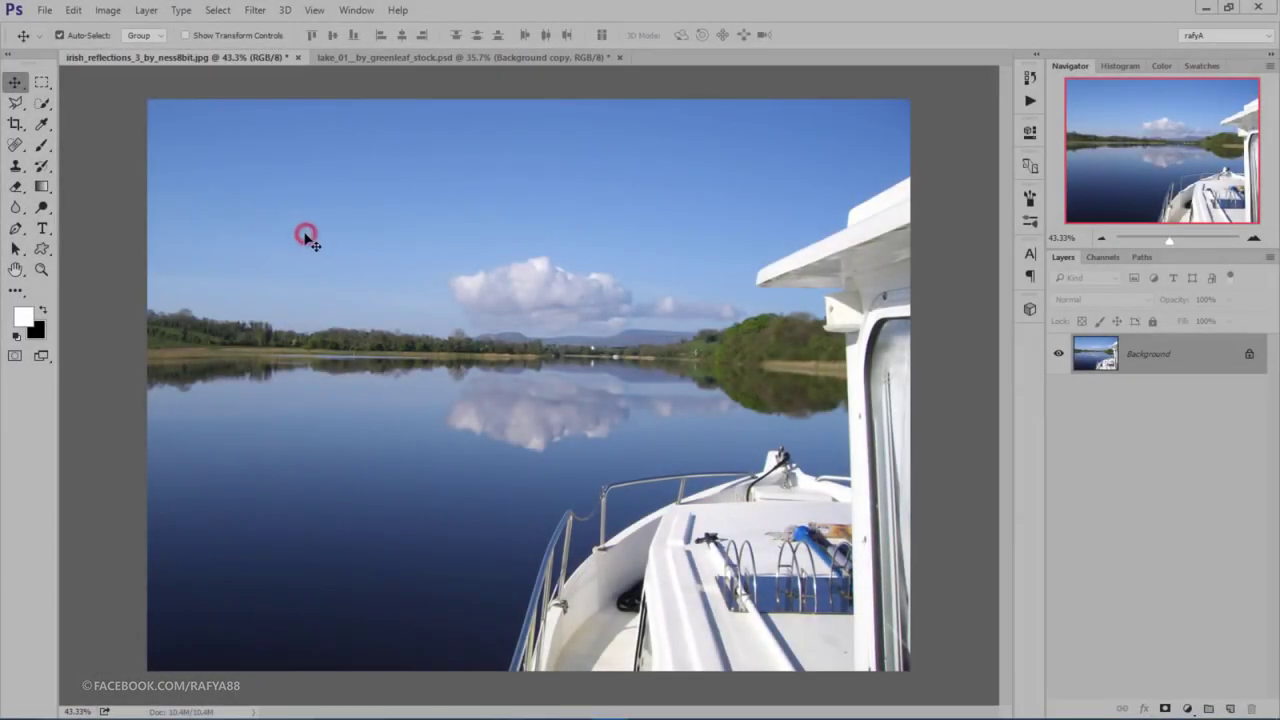
pyautogui.click(14, 124)
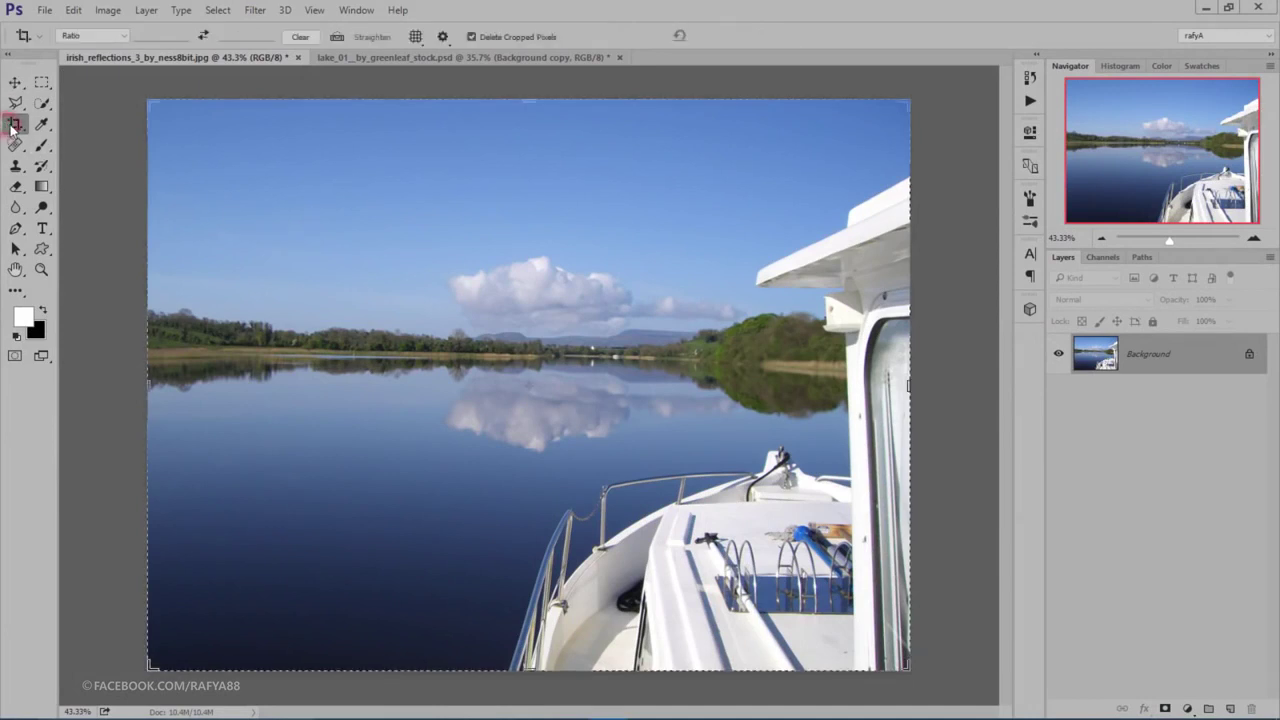
pyautogui.moveTo(537, 668); pyautogui.dragTo(623, 437)
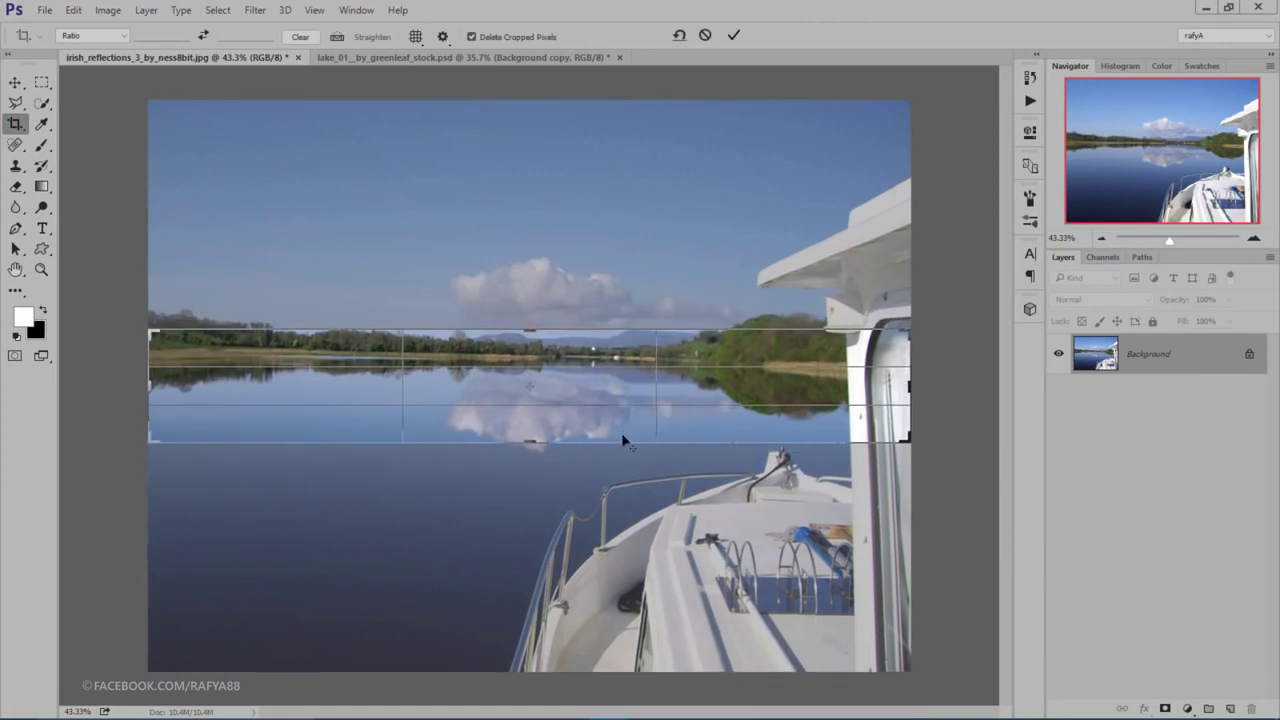
pyautogui.moveTo(571, 394)
pyautogui.mouseDown()
pyautogui.moveTo(573, 428)
pyautogui.moveTo(535, 449)
pyautogui.mouseUp()
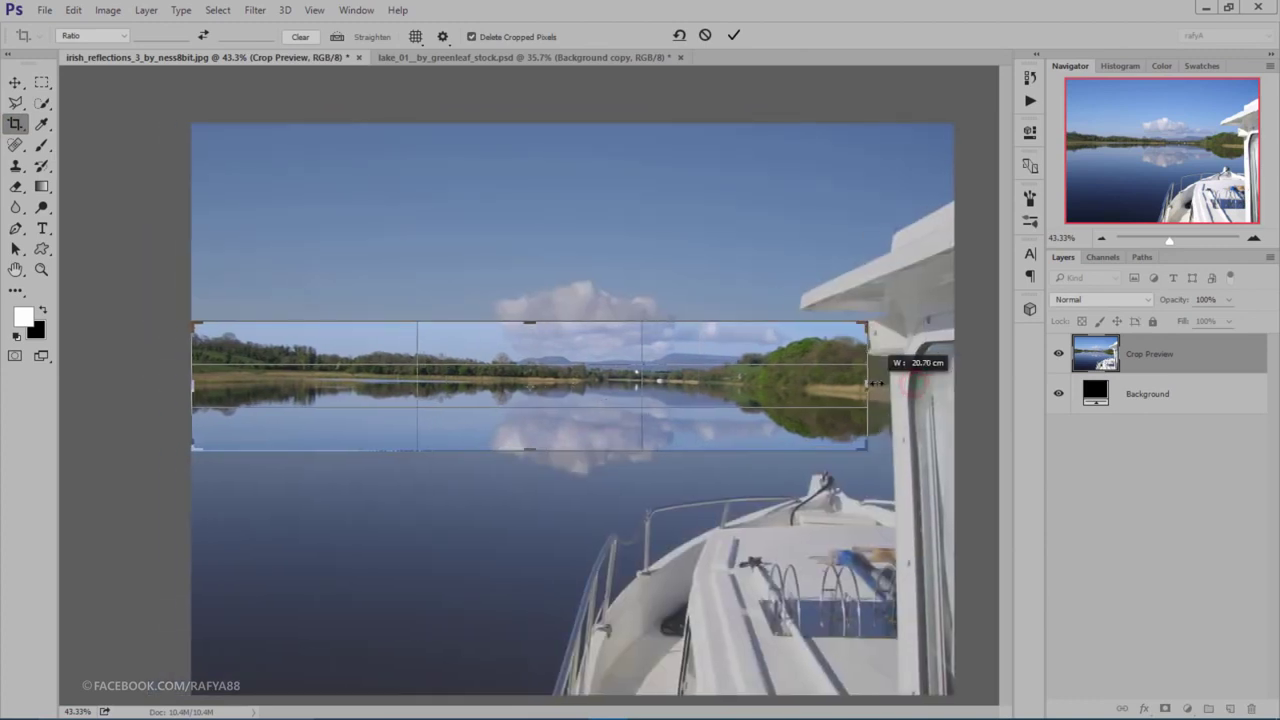
pyautogui.moveTo(922, 386); pyautogui.dragTo(870, 385)
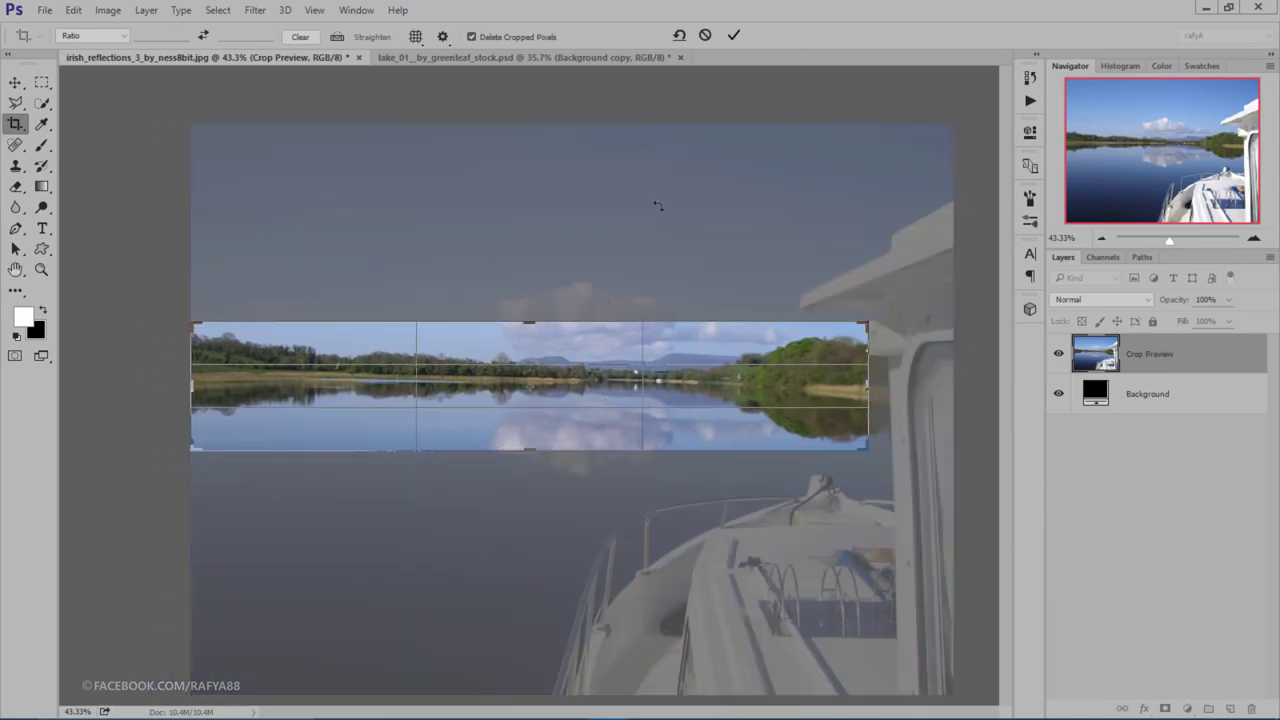
pyautogui.click(735, 37)
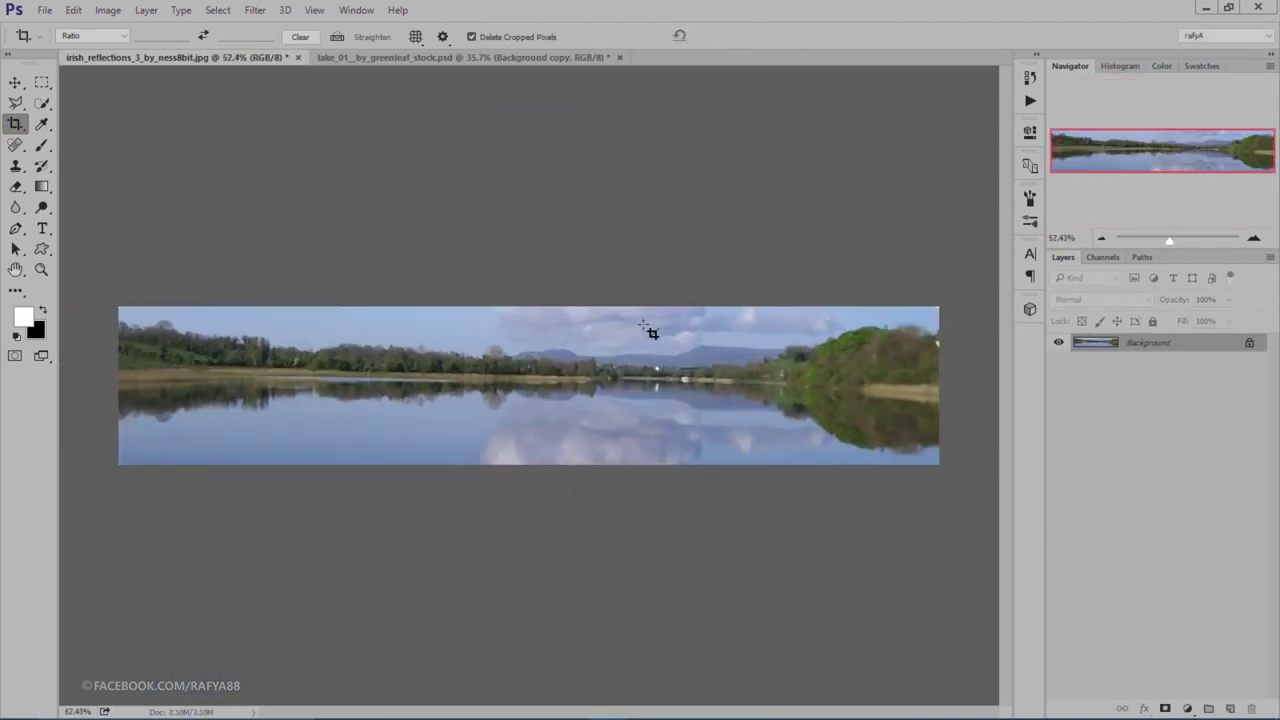
# Step: Duplicate the Blue channel and view only the Blue copy channel
pyautogui.click(1104, 257)
pyautogui.click(1118, 332)
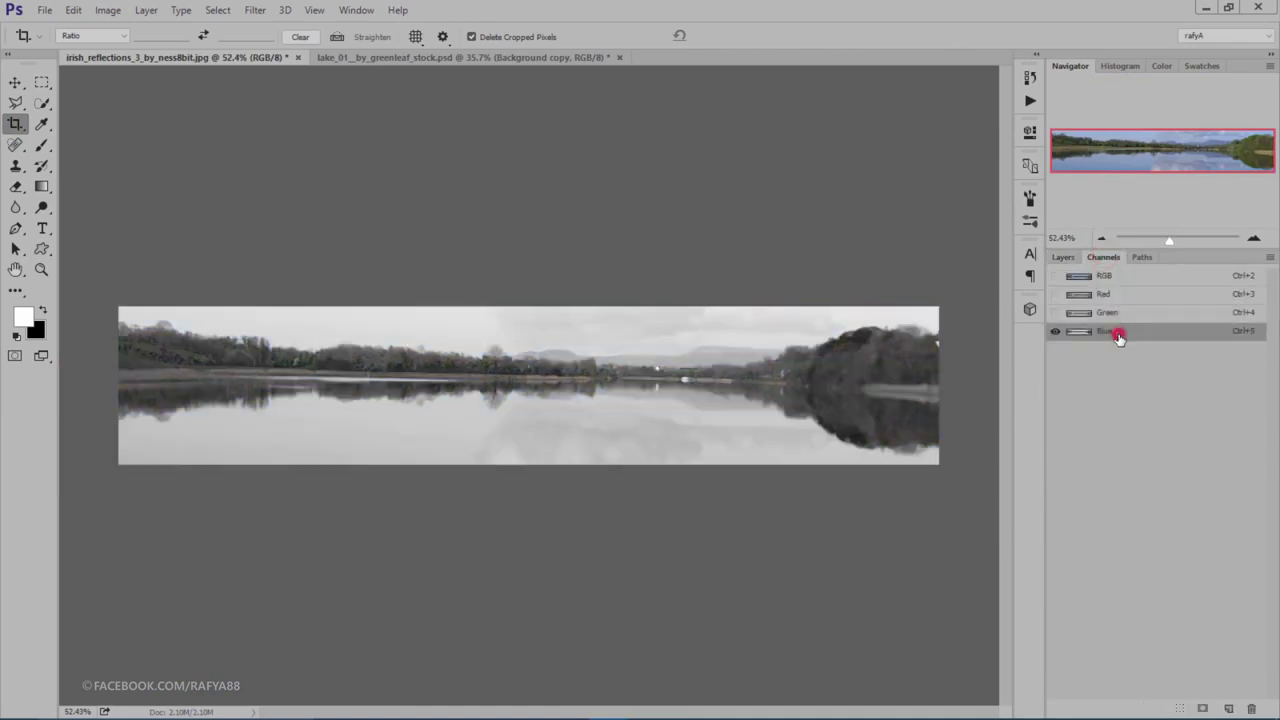
pyautogui.rightClick(1118, 333)
pyautogui.click(1183, 346)
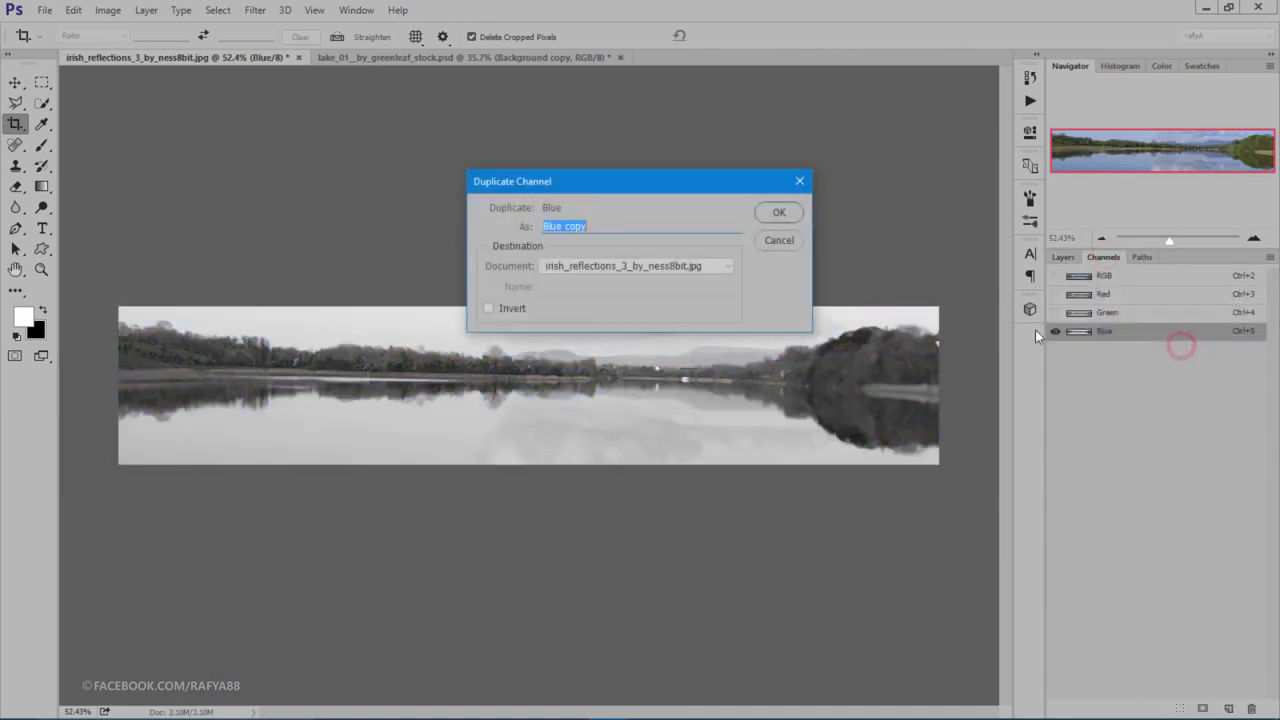
pyautogui.click(771, 209)
pyautogui.click(1053, 349)
pyautogui.click(1055, 331)
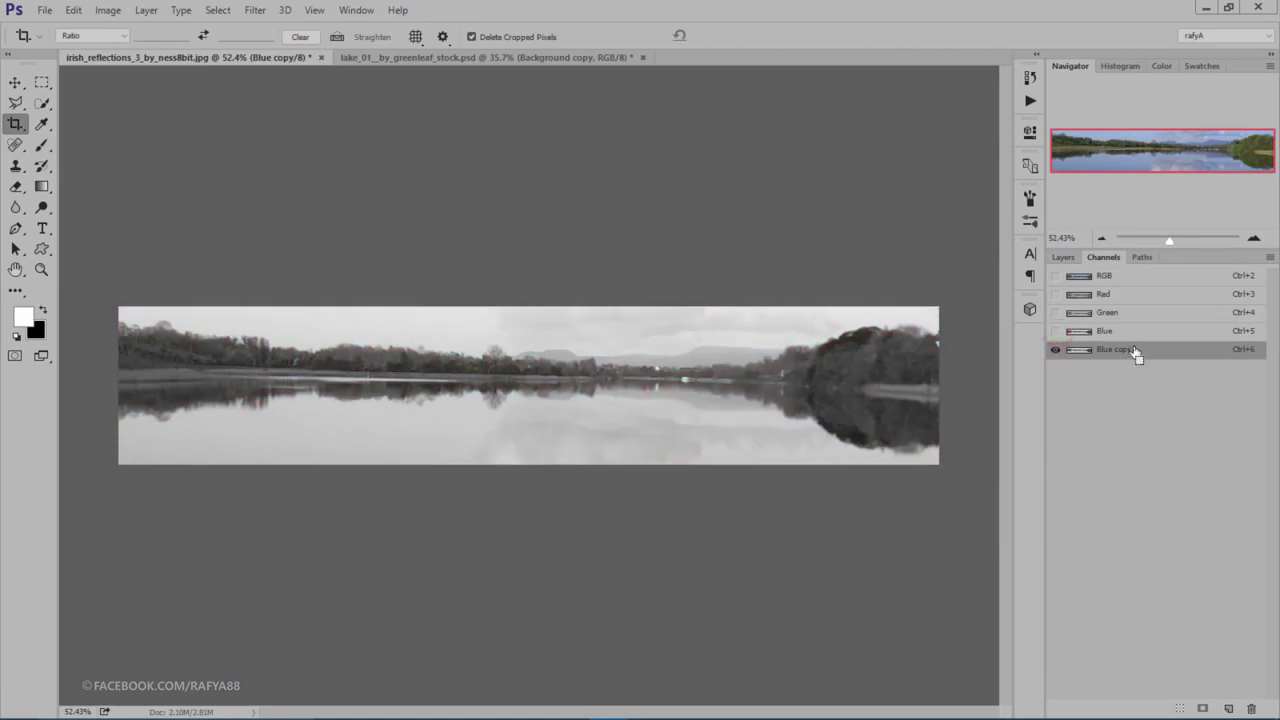
# Step: Use Levels on Blue copy to push the treeline to black and sky and water to white
pyautogui.hotkey('ctrl', 'l')
pyautogui.moveTo(951, 429); pyautogui.dragTo(1031, 428)
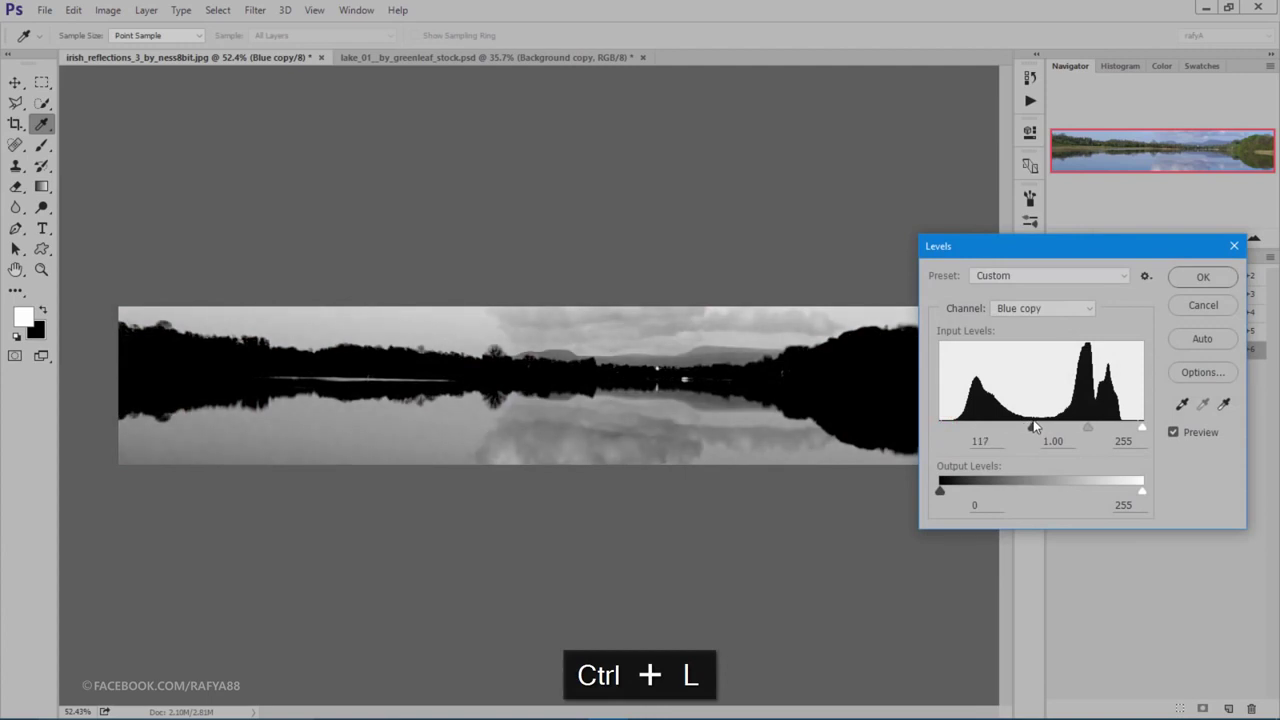
pyautogui.moveTo(1142, 427); pyautogui.dragTo(1040, 428)
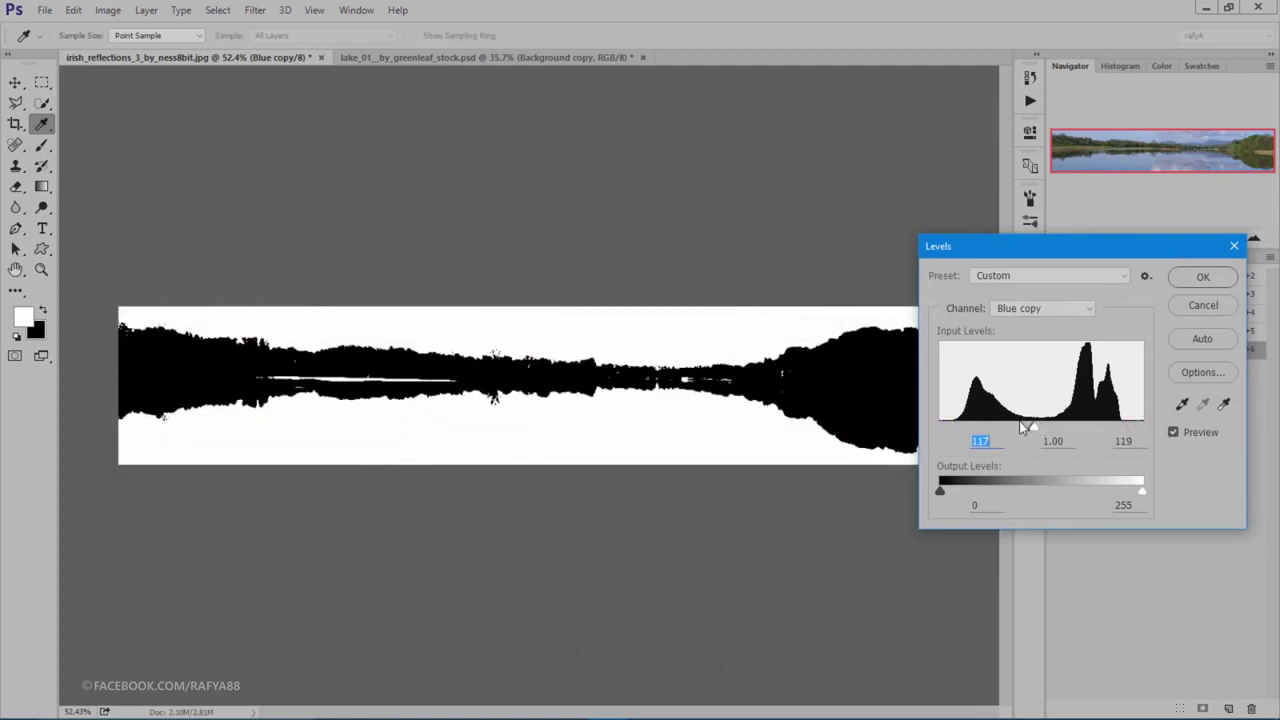
pyautogui.click(1025, 424)
pyautogui.click(1203, 280)
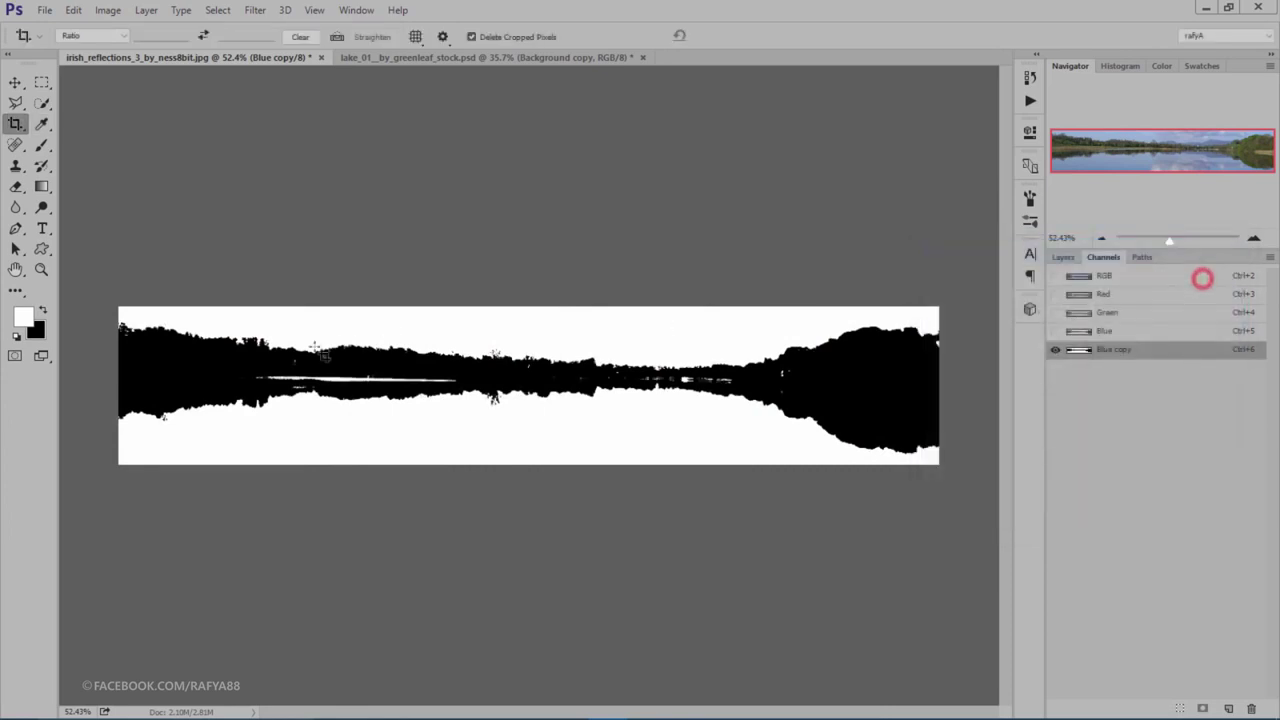
# Step: Paint the leftover white streaks and specks in the treeline and waterline solid black
pyautogui.hotkey('ctrl', '0')
pyautogui.click(41, 146)
pyautogui.click(40, 310)
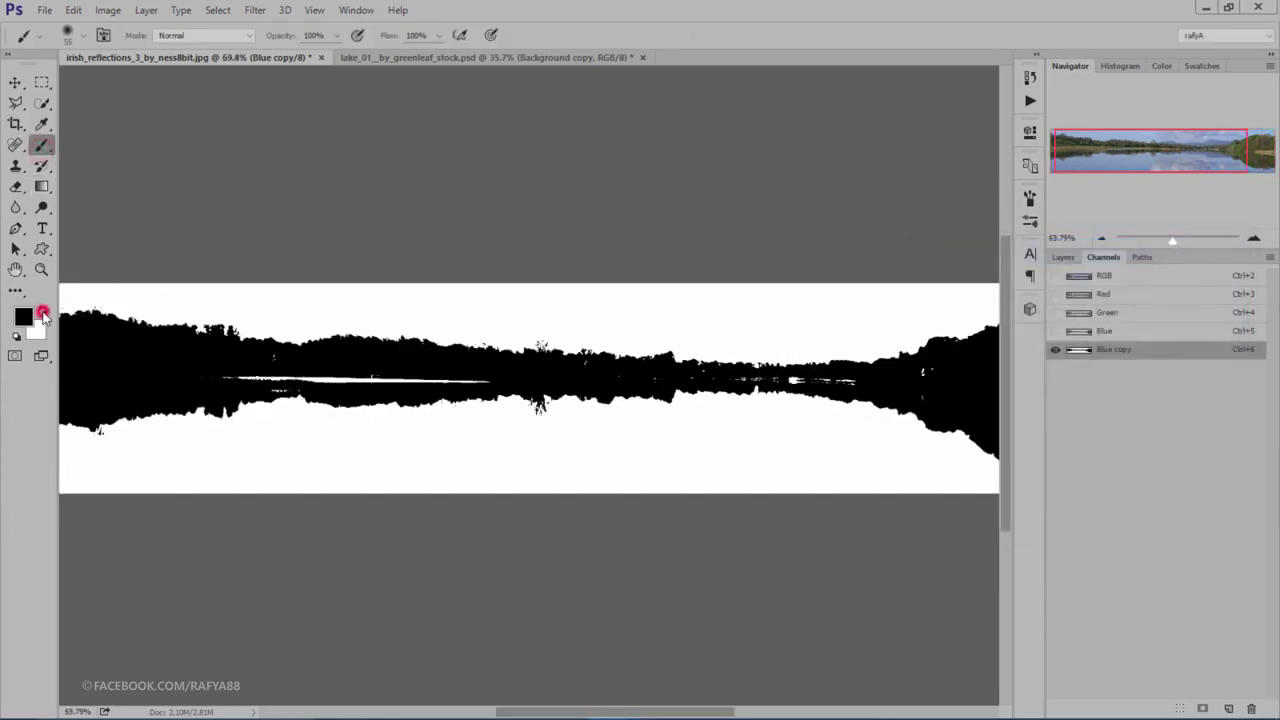
pyautogui.rightClick(513, 260)
pyautogui.rightClick(437, 346)
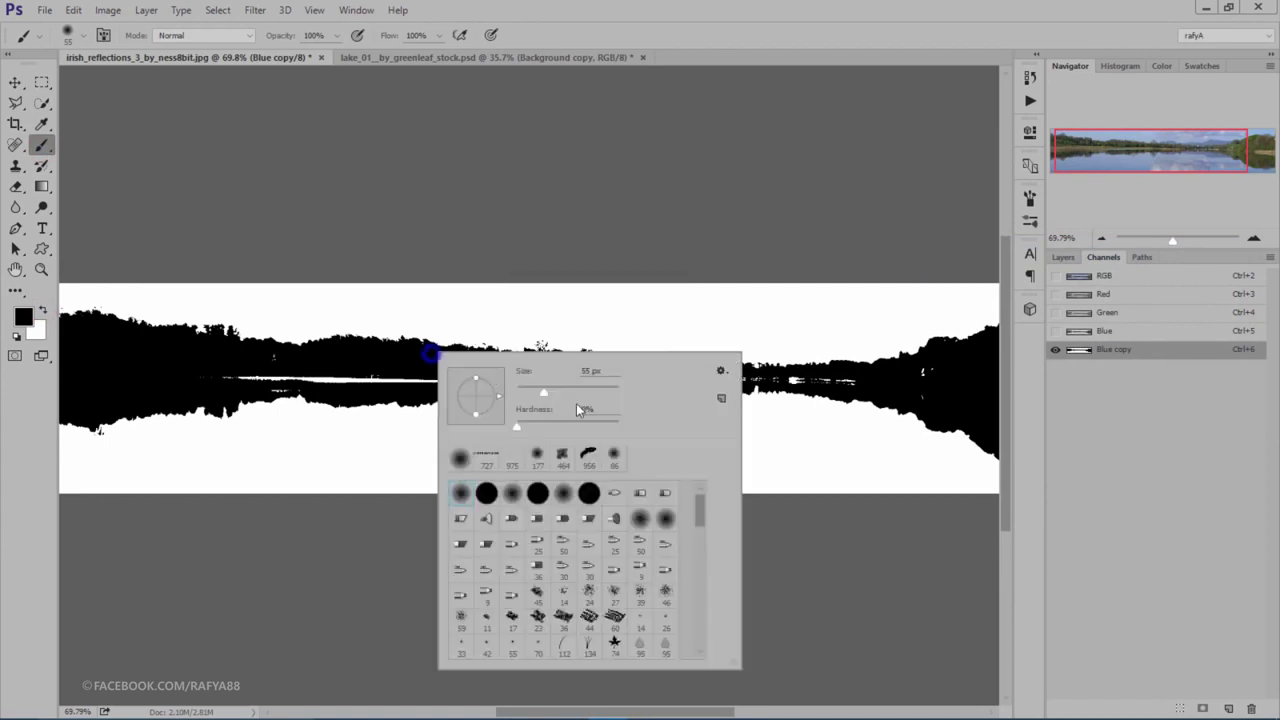
pyautogui.click(589, 425)
pyautogui.click(540, 390)
pyautogui.click(214, 372)
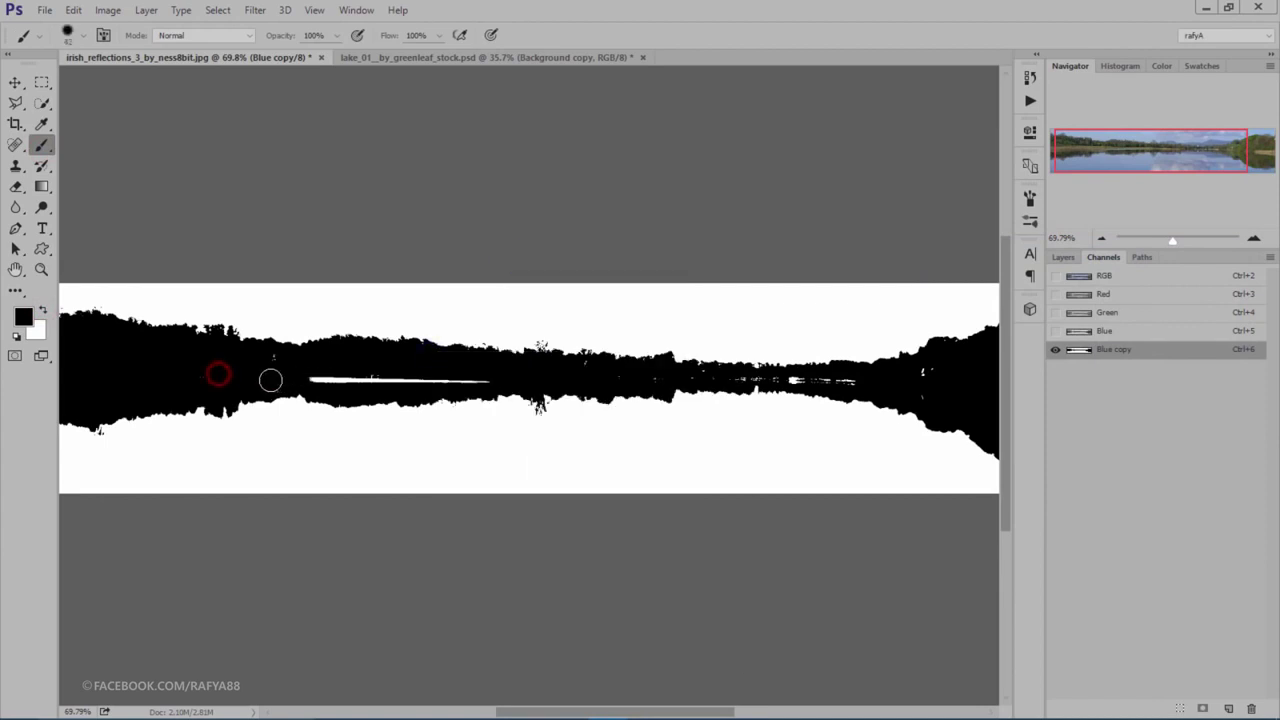
pyautogui.moveTo(134, 368); pyautogui.dragTo(469, 377)
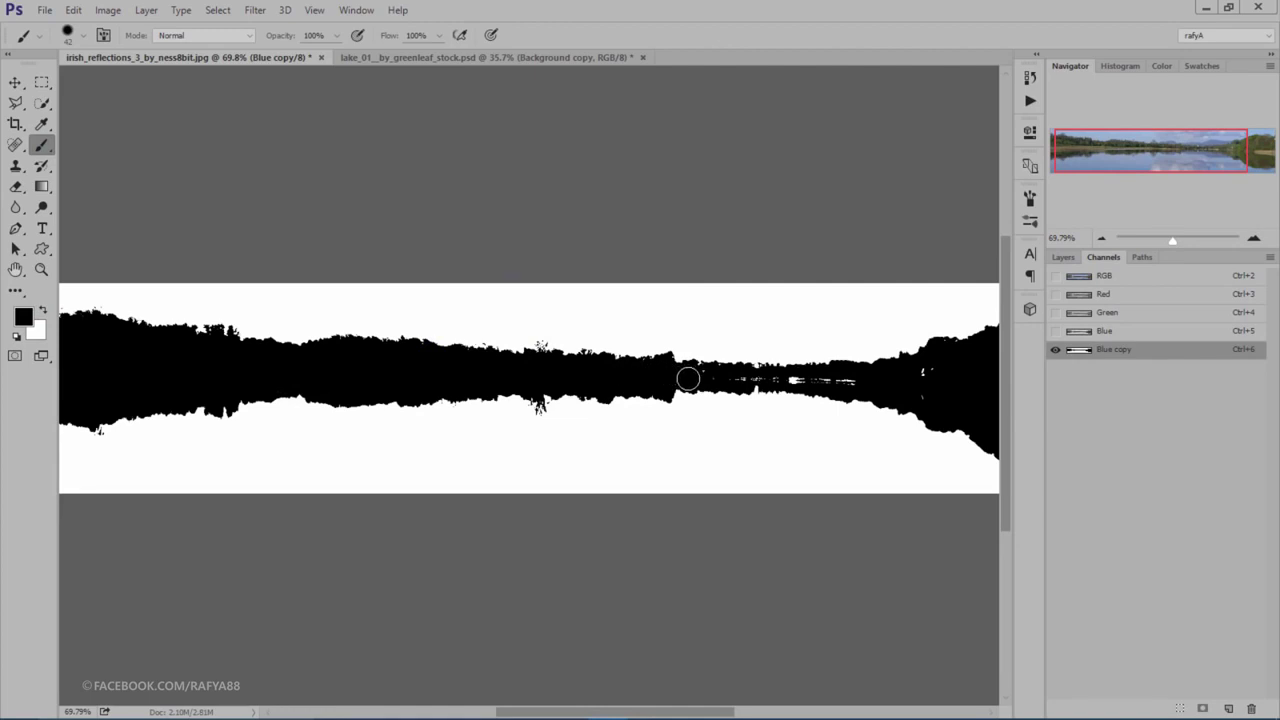
pyautogui.moveTo(724, 375); pyautogui.dragTo(770, 378)
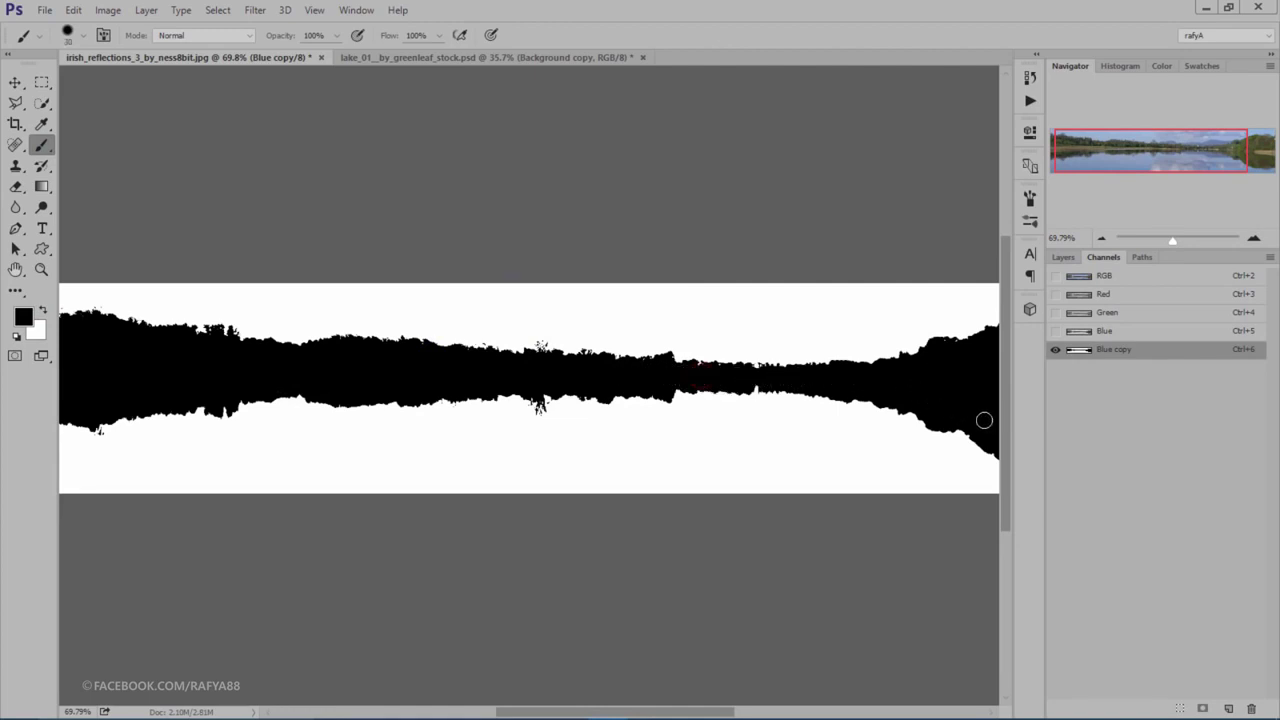
pyautogui.scroll(-2, 889, 396)
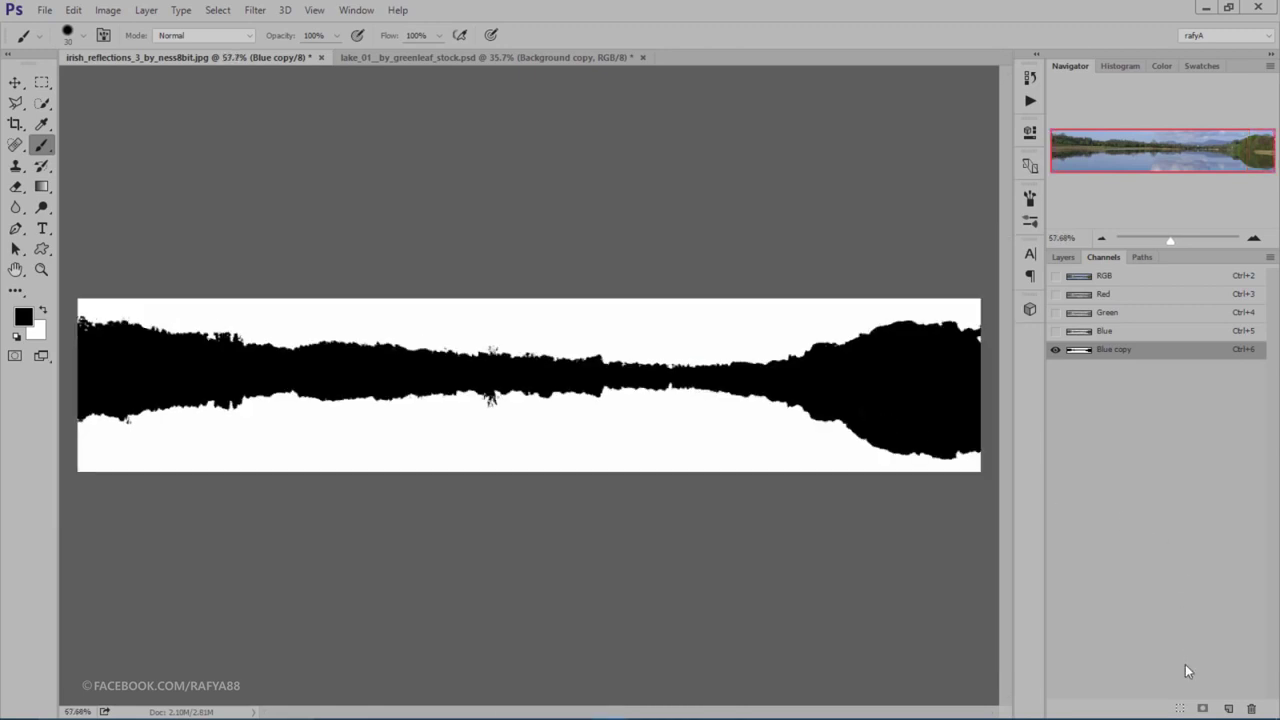
# Step: Mask the treeline strip with the inverted Blue copy selection and move it into the lake_01 photo
pyautogui.click(1182, 709)
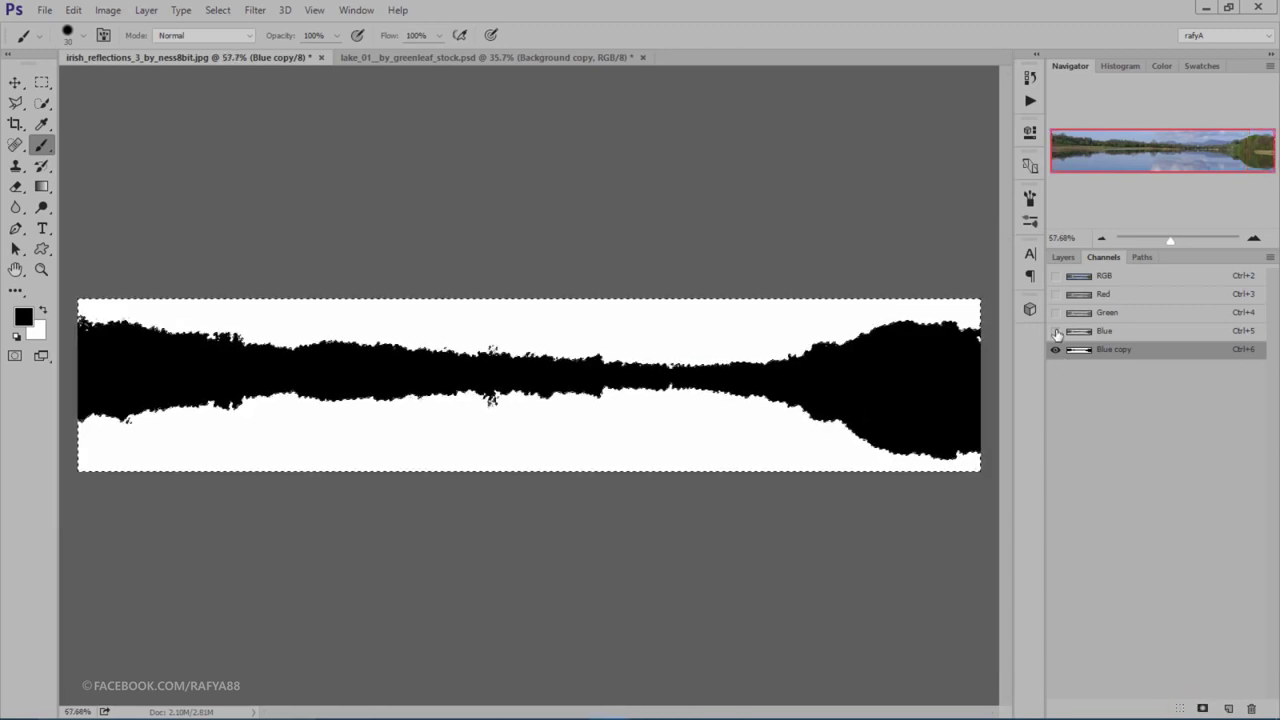
pyautogui.click(1055, 275)
pyautogui.click(1055, 349)
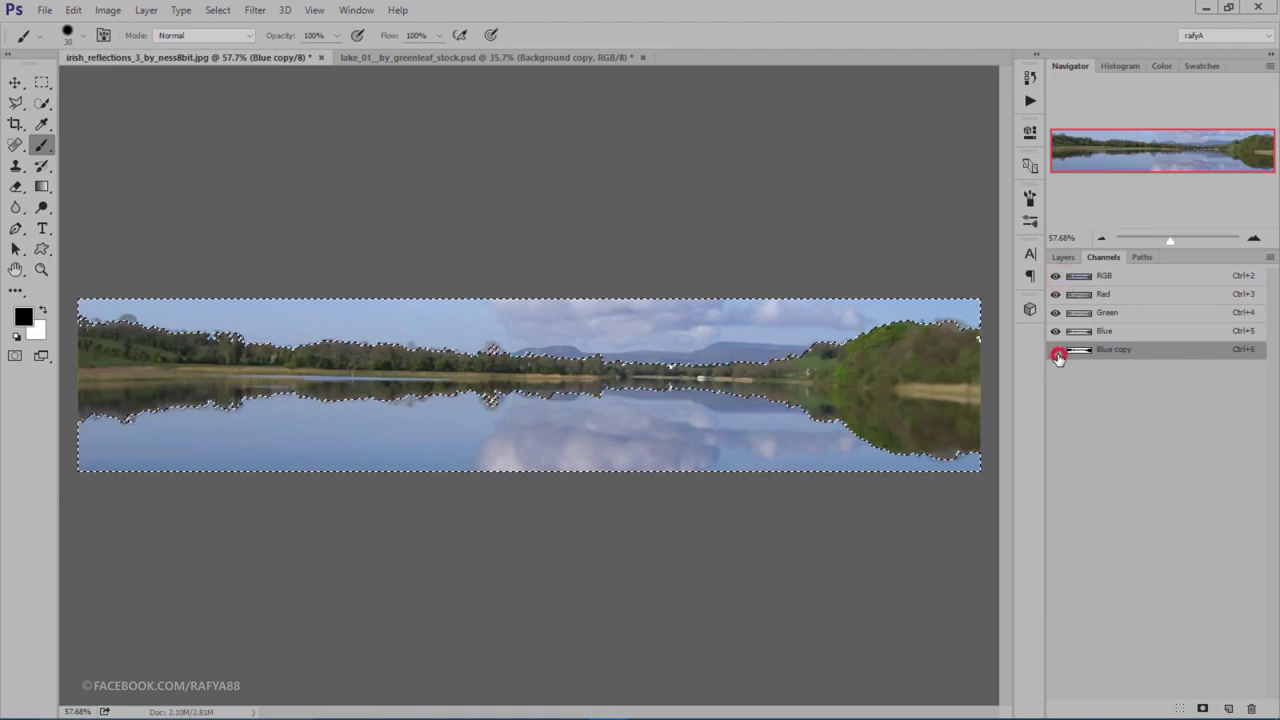
pyautogui.click(1063, 257)
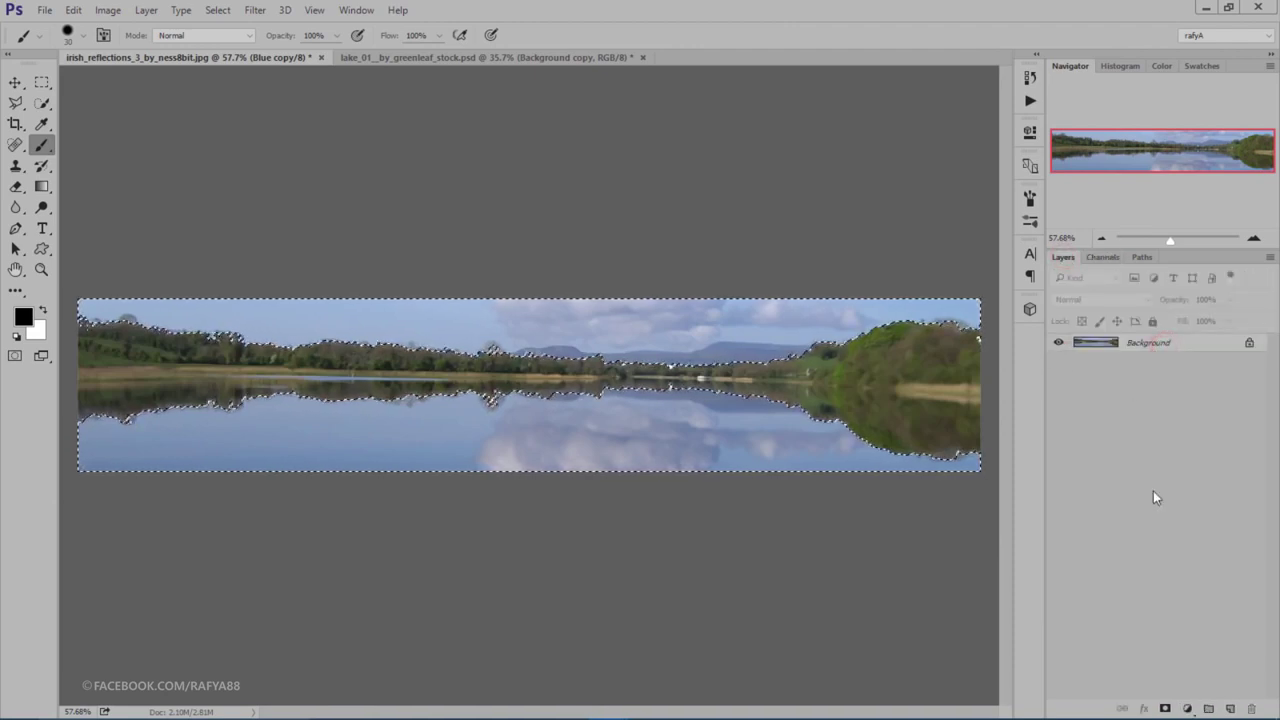
pyautogui.click(1165, 709)
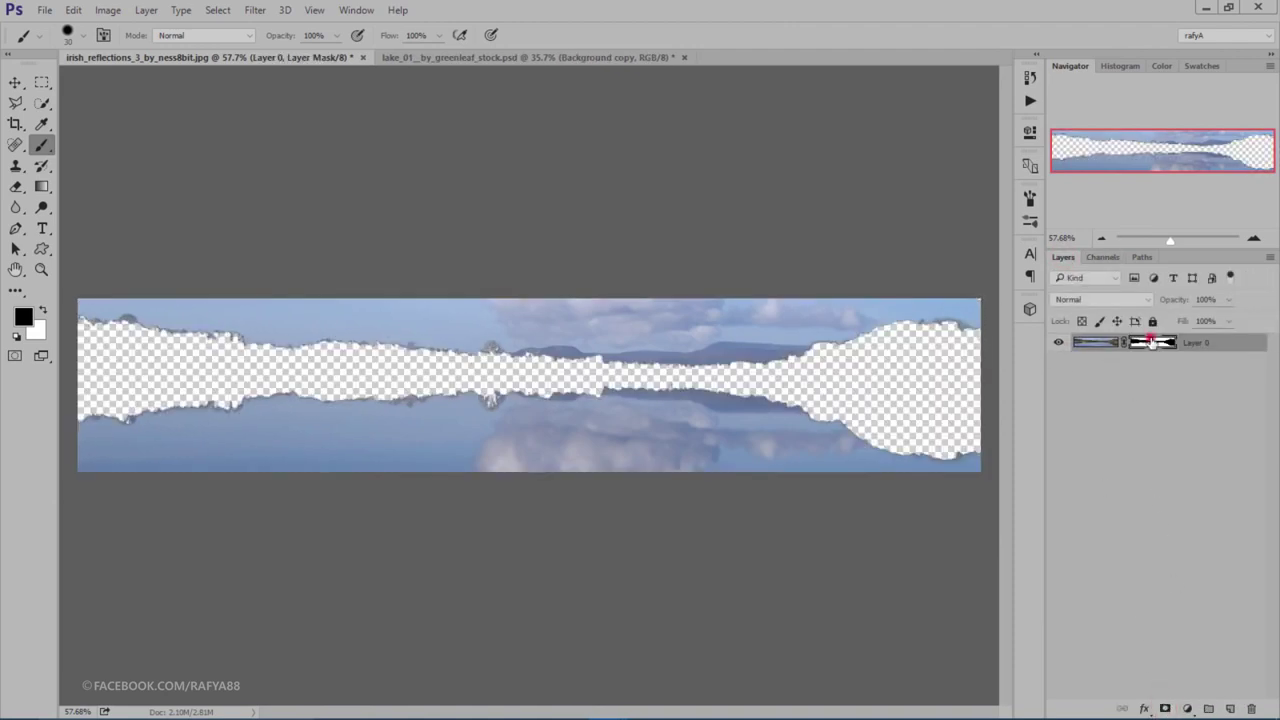
pyautogui.hotkey('ctrl', 'i')
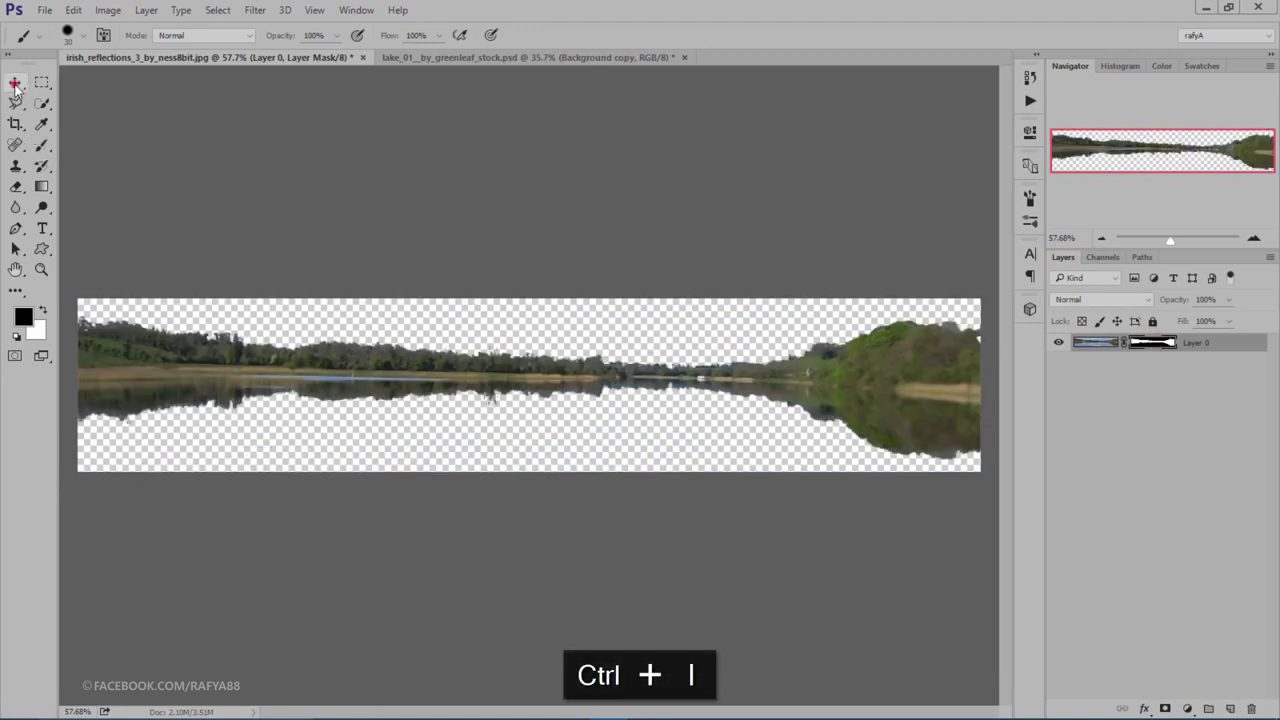
pyautogui.click(15, 82)
pyautogui.moveTo(360, 353)
pyautogui.mouseDown()
pyautogui.moveTo(493, 302)
pyautogui.moveTo(489, 347)
pyautogui.mouseUp()
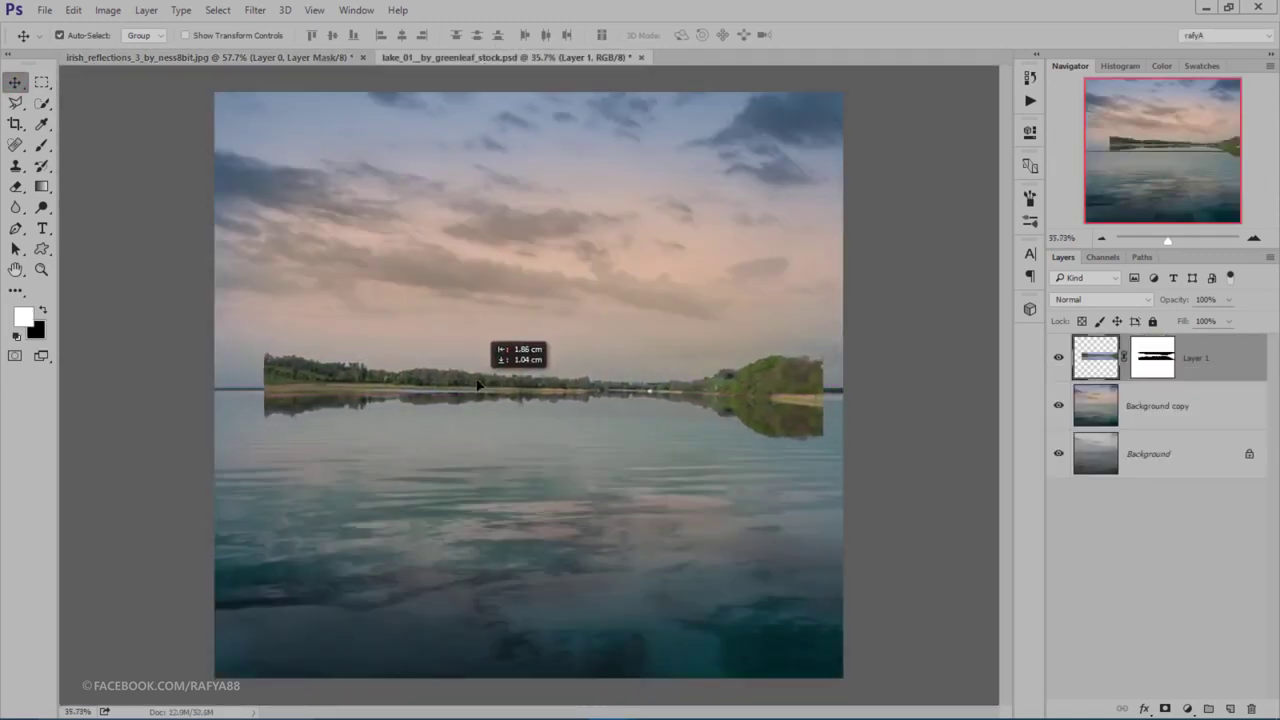
# Step: Place the treeline strip on the horizon, scaled to about 118% and rotated -0.50°
pyautogui.moveTo(528, 357); pyautogui.dragTo(476, 386)
pyautogui.hotkey('ctrl', 't')
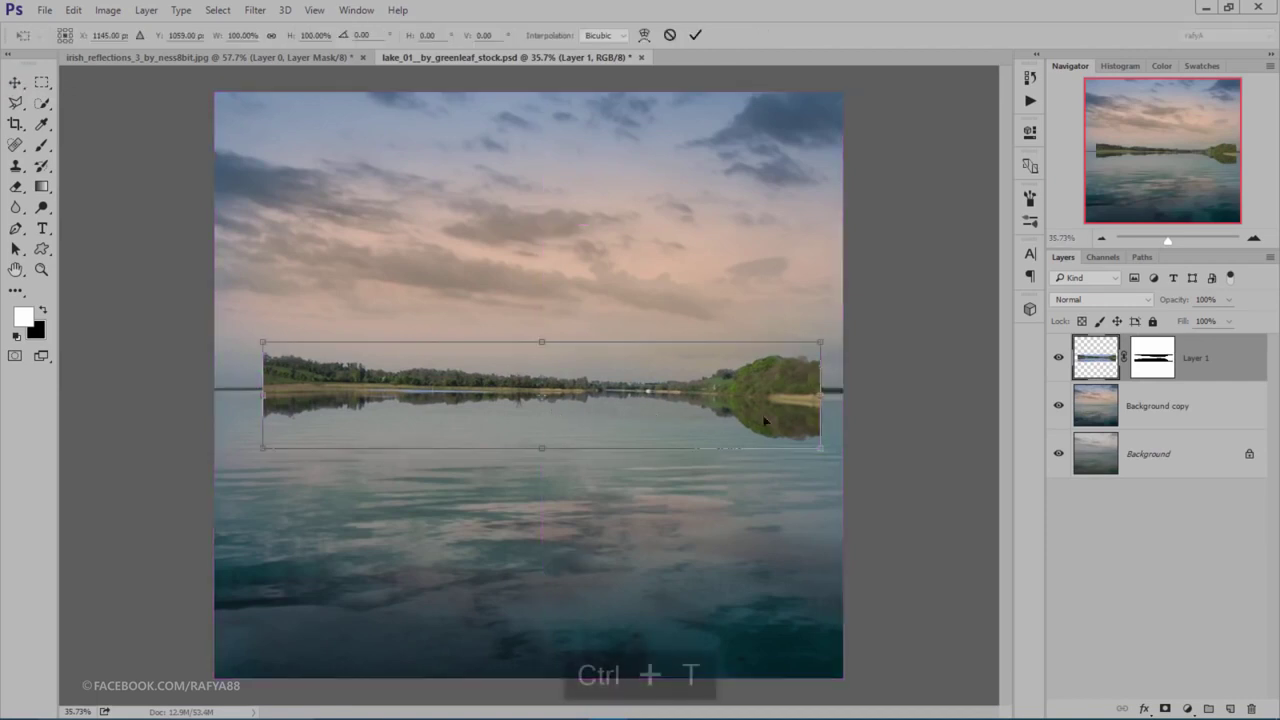
pyautogui.moveTo(826, 451); pyautogui.dragTo(872, 459)
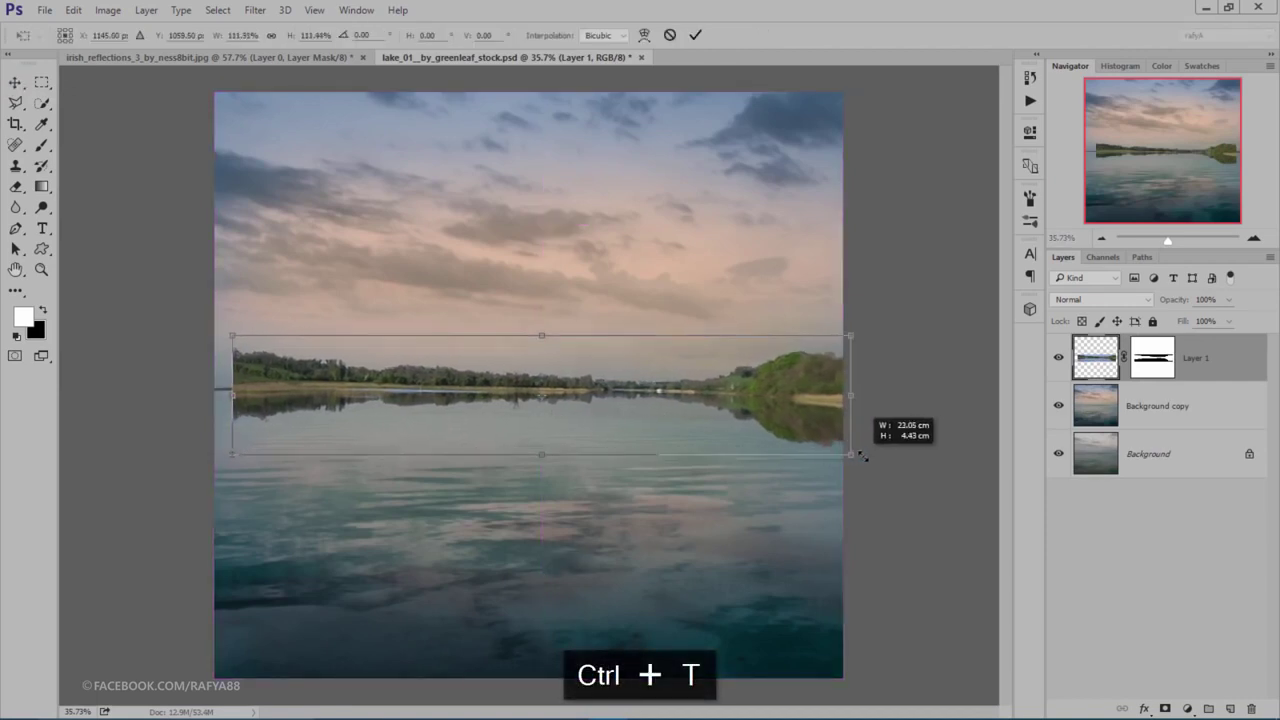
pyautogui.moveTo(795, 430); pyautogui.dragTo(783, 430)
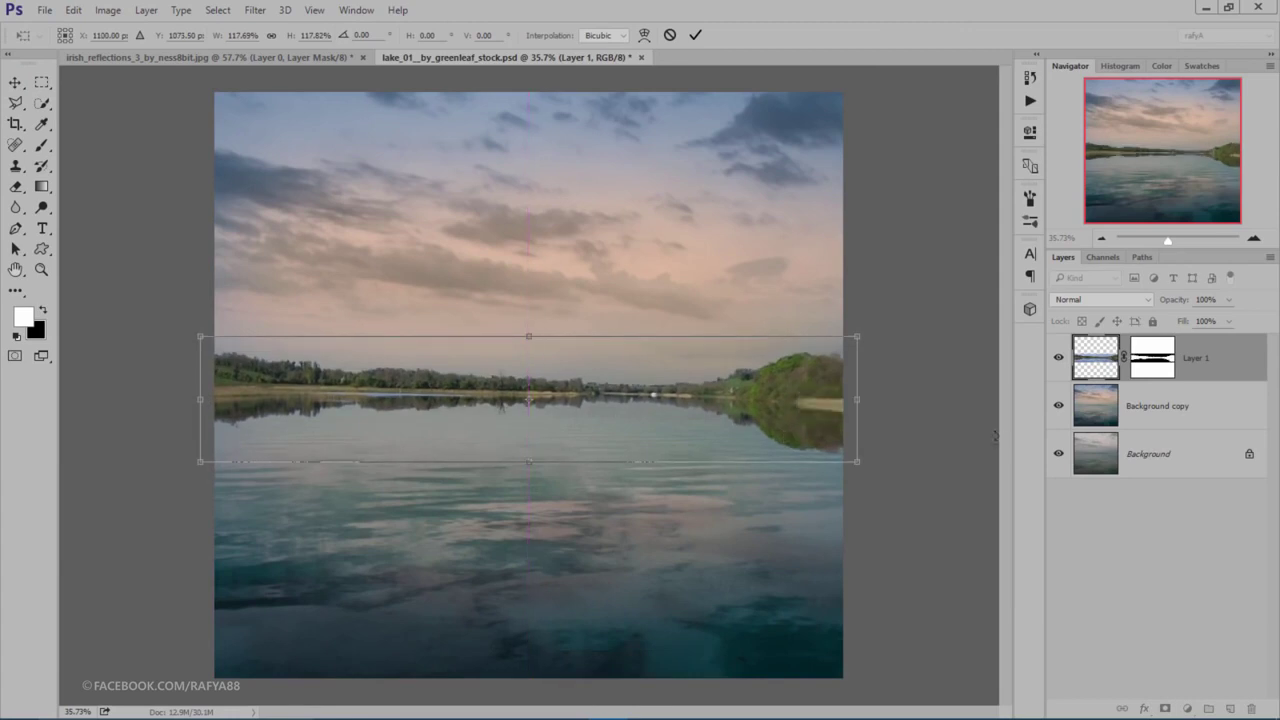
pyautogui.moveTo(986, 428); pyautogui.dragTo(986, 426)
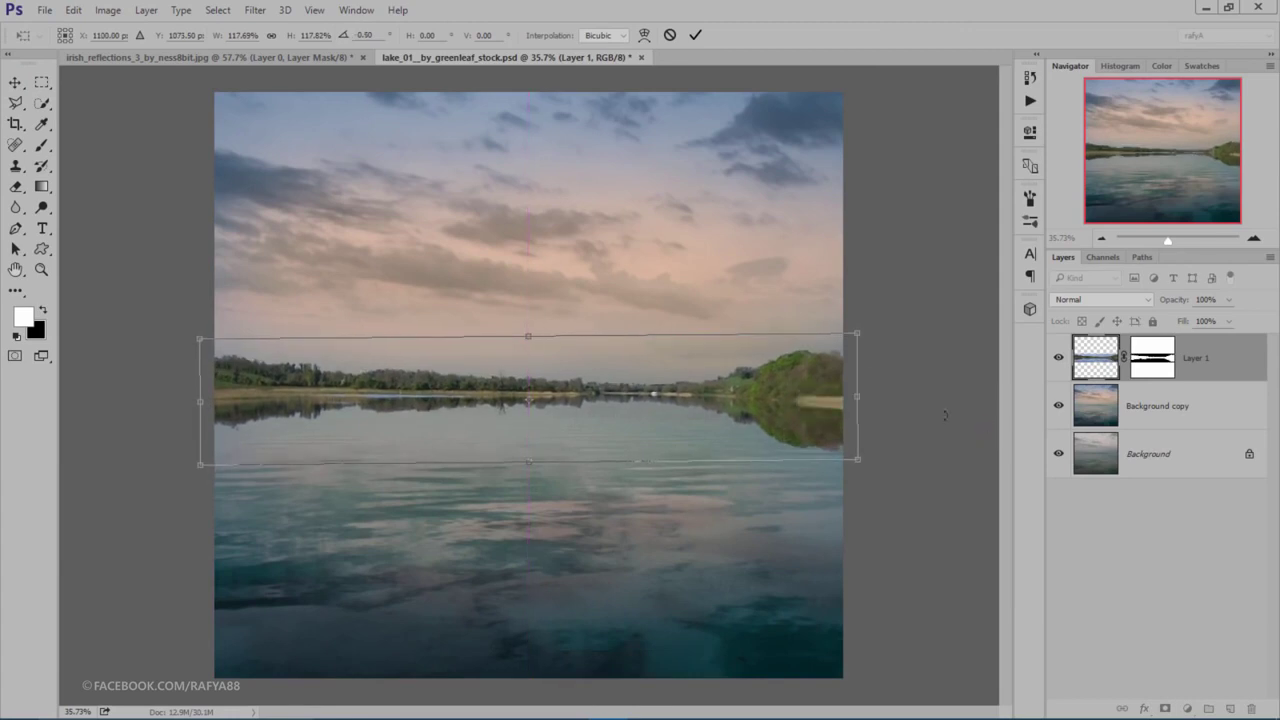
pyautogui.click(694, 38)
# Step: Zoom in and pan along the shoreline to inspect how the strip fits the horizon
pyautogui.scroll(3, 498, 403)
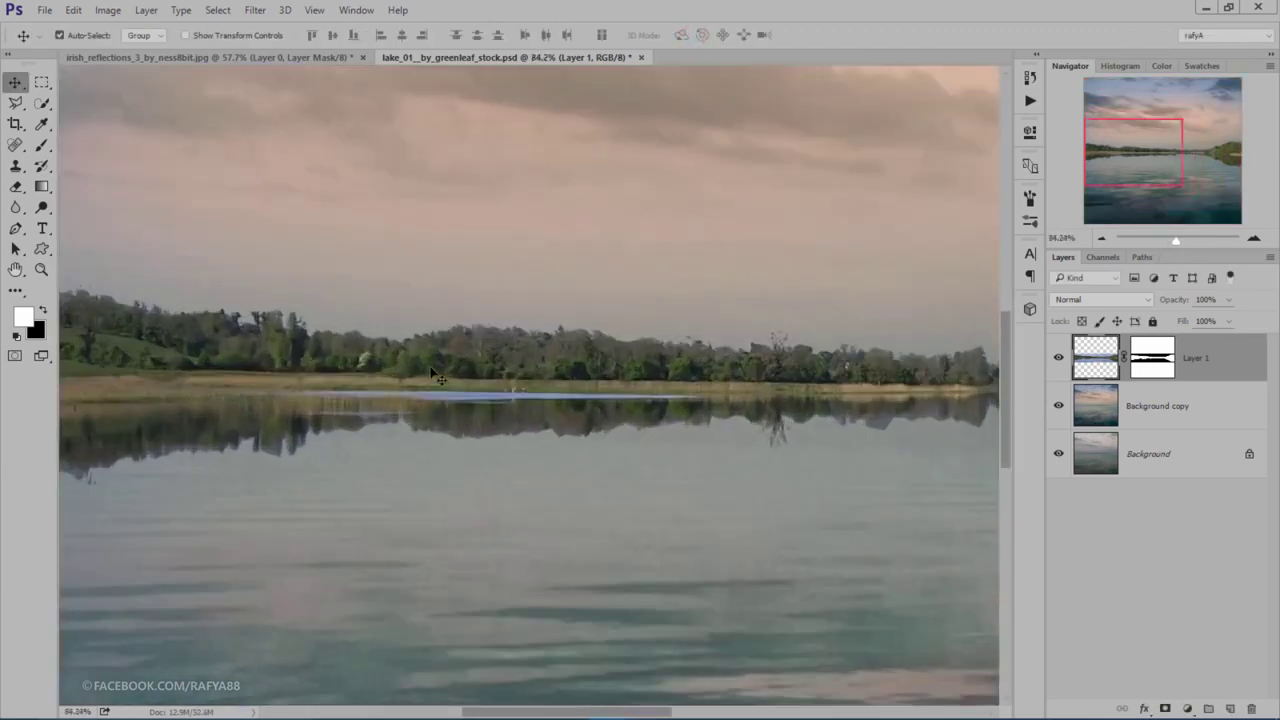
pyautogui.scroll(3, 498, 403)
pyautogui.scroll(1, 524, 402)
pyautogui.moveTo(652, 390); pyautogui.dragTo(177, 403)
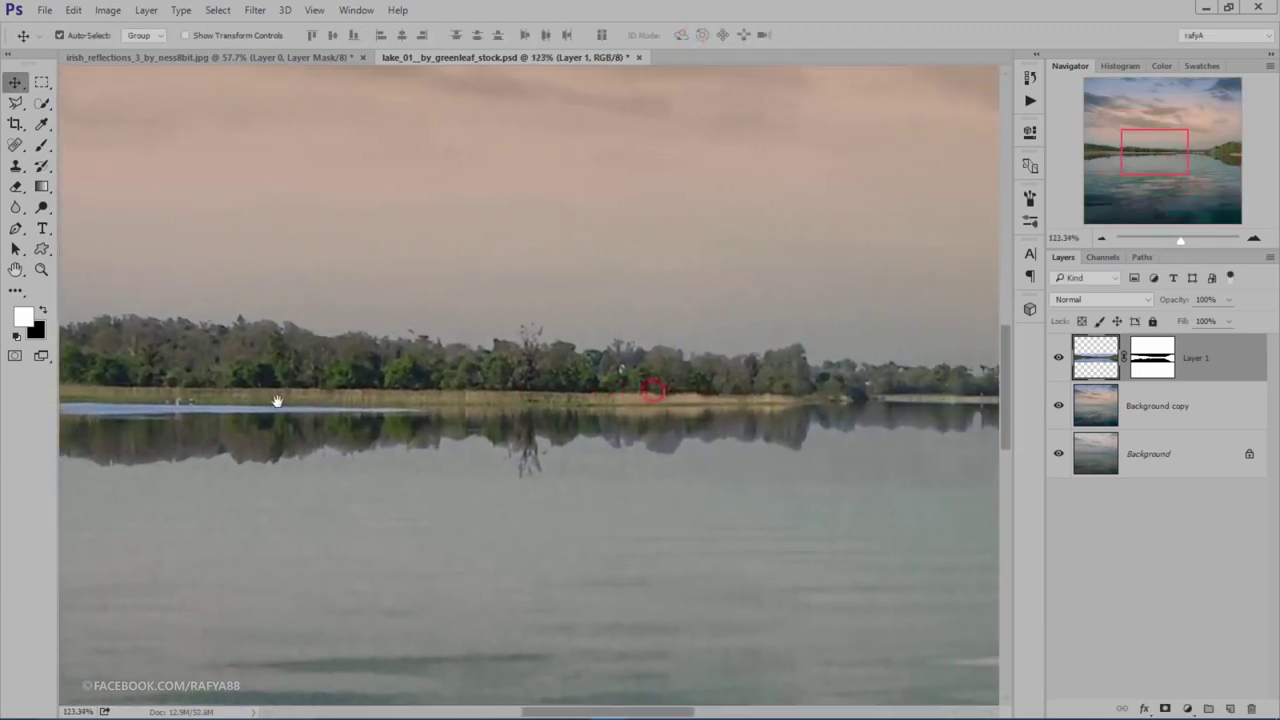
pyautogui.moveTo(617, 399)
pyautogui.mouseDown()
pyautogui.moveTo(277, 390)
pyautogui.moveTo(741, 374)
pyautogui.mouseUp()
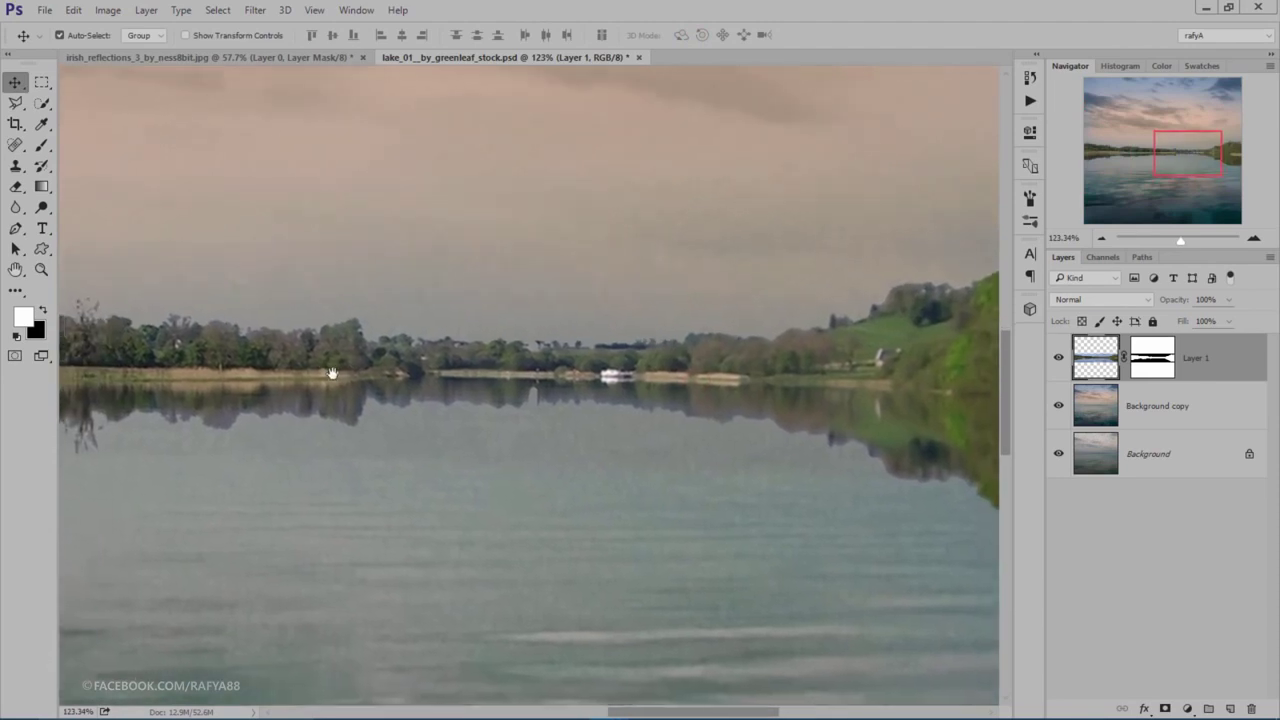
pyautogui.moveTo(615, 368)
pyautogui.mouseDown()
pyautogui.moveTo(868, 400)
pyautogui.moveTo(561, 401)
pyautogui.mouseUp()
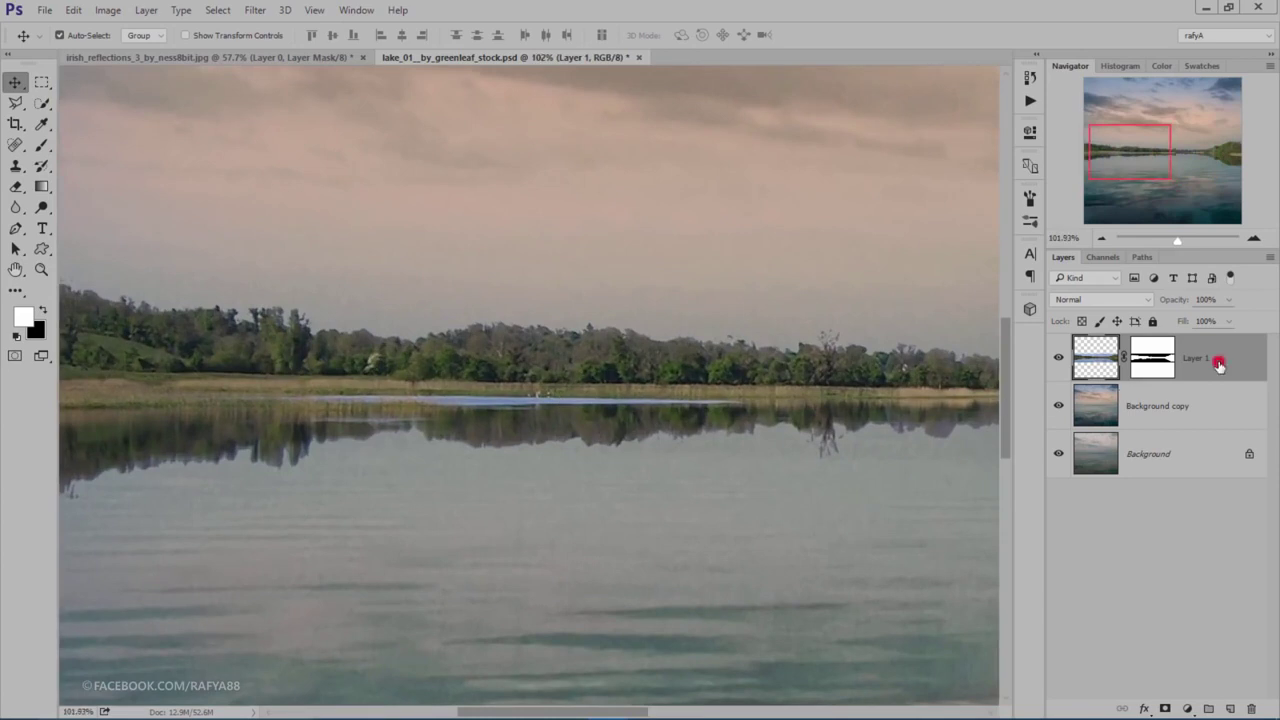
# Step: Add a Hue/Saturation layer clipped to Layer 1 with Blues Saturation -100 and Lightness -86
pyautogui.click(1187, 708)
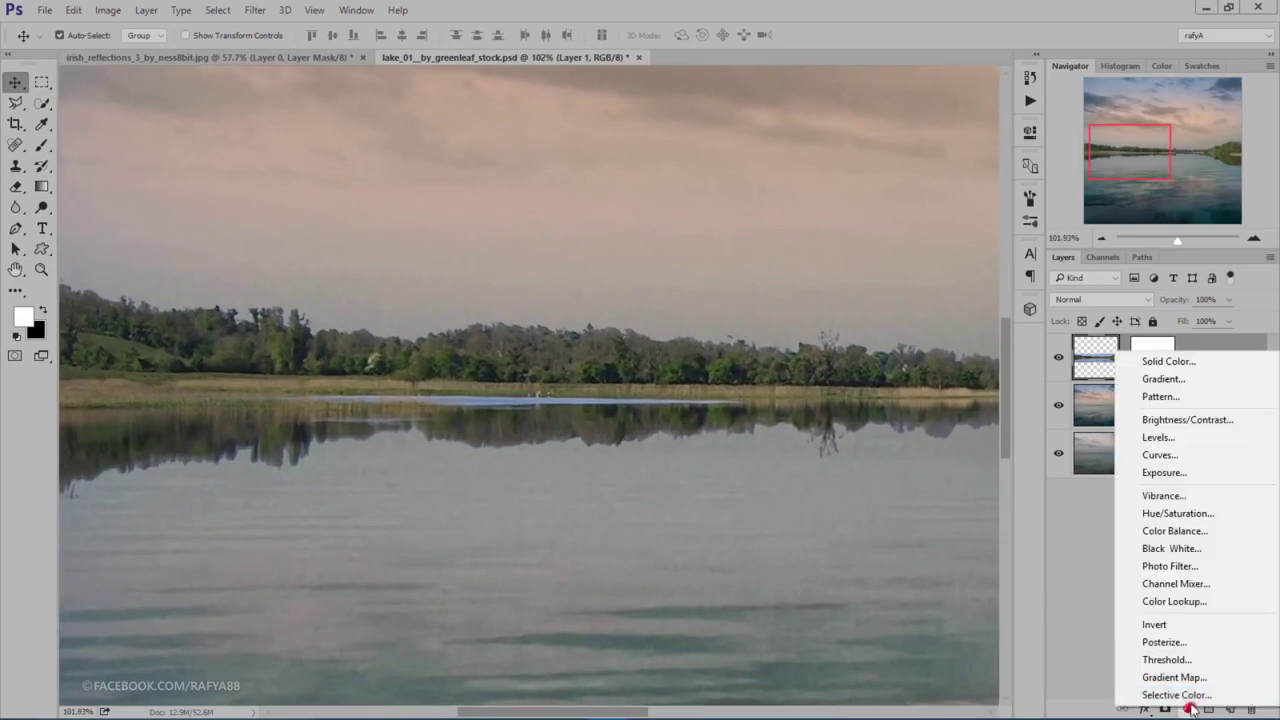
pyautogui.click(1221, 511)
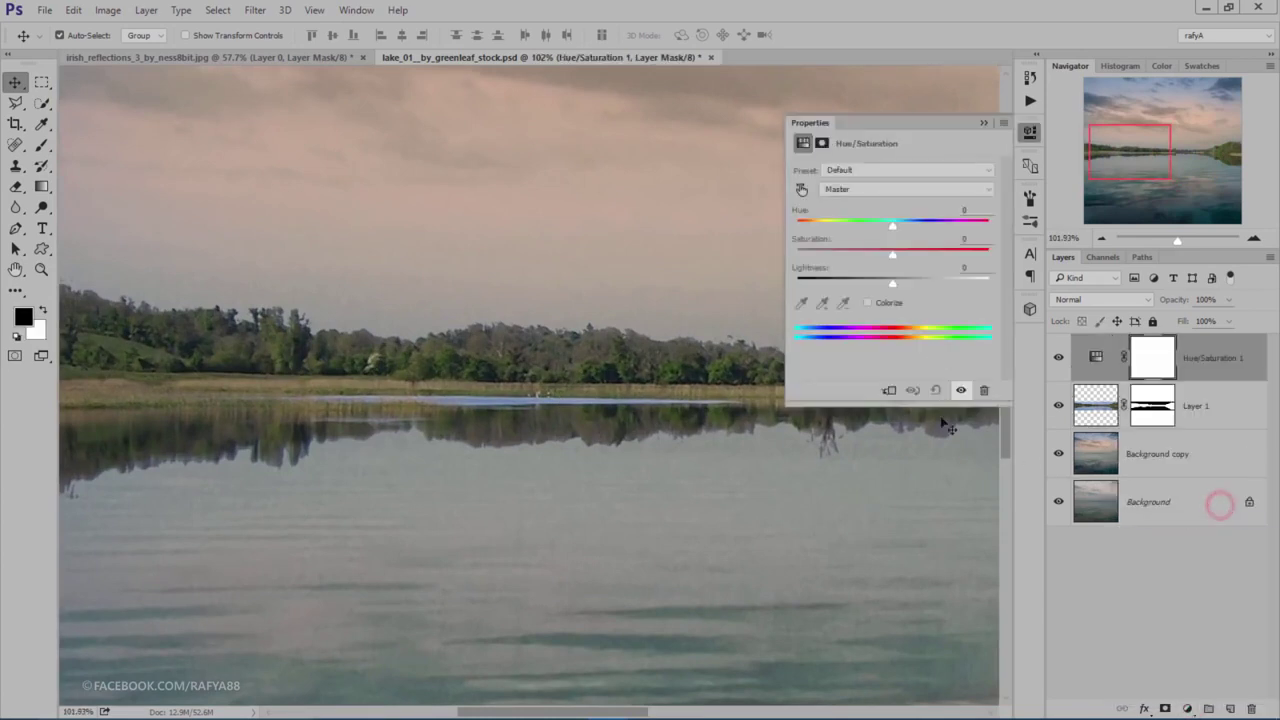
pyautogui.click(882, 390)
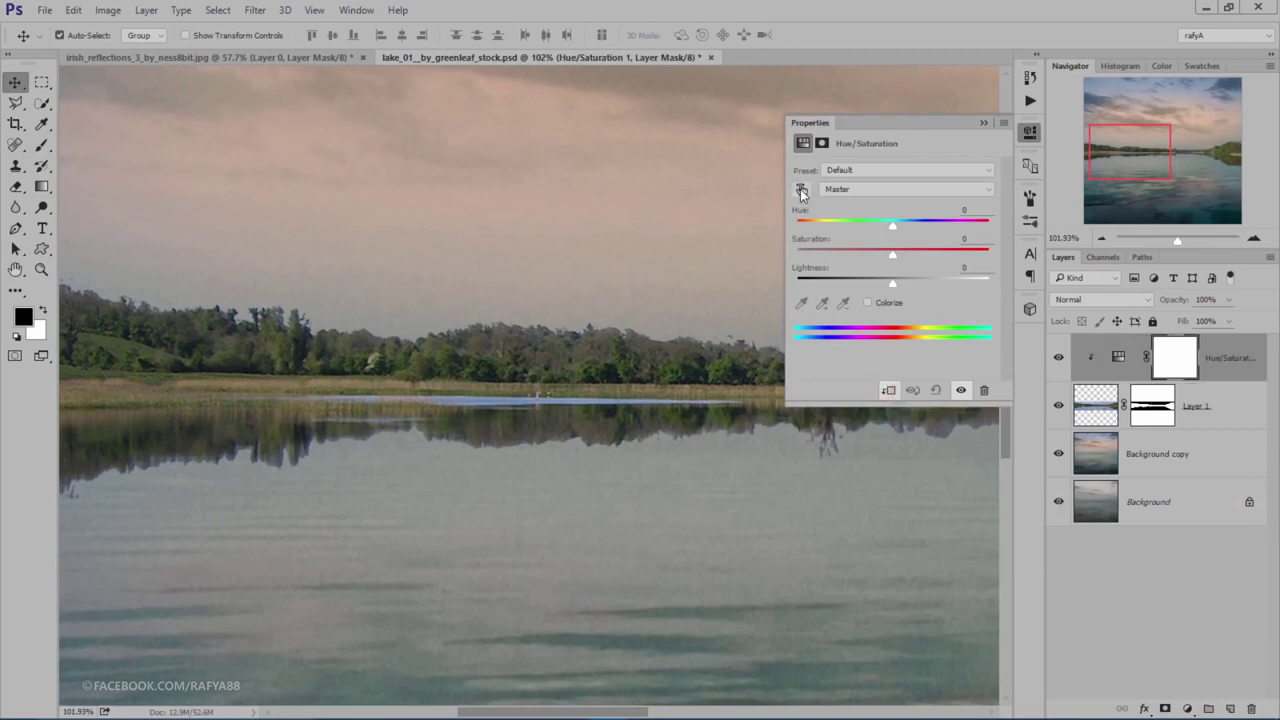
pyautogui.click(801, 190)
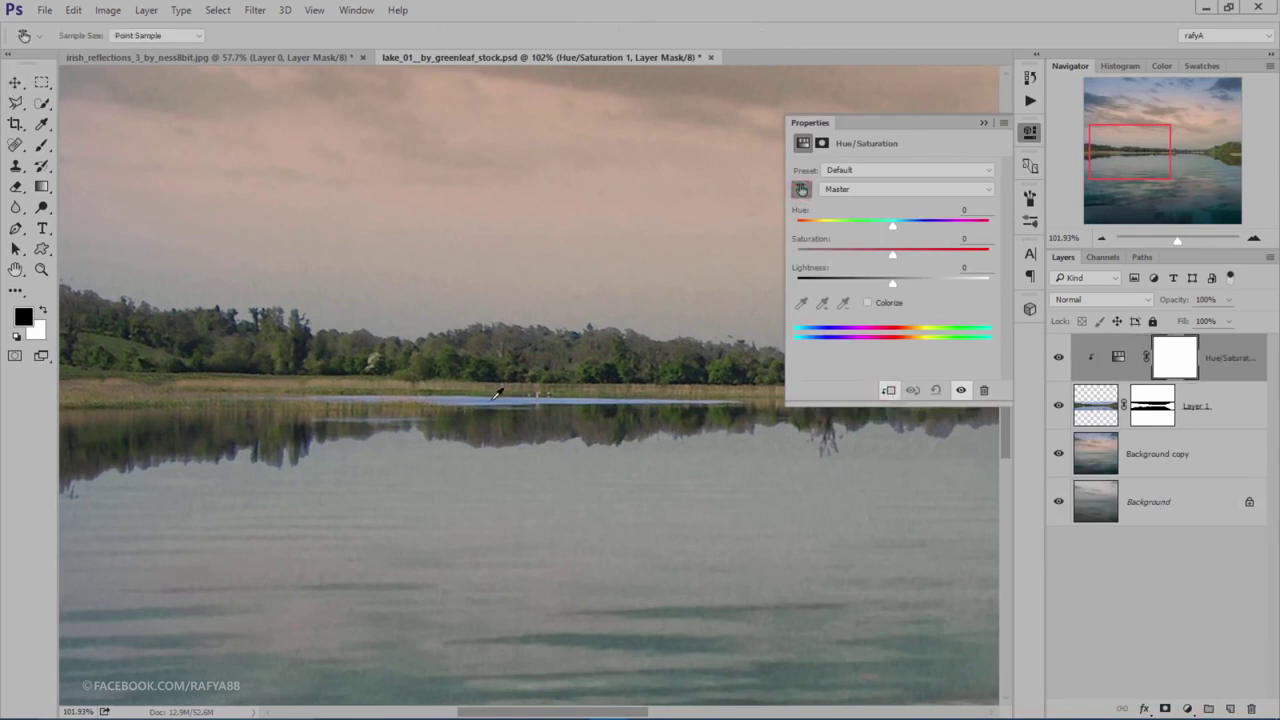
pyautogui.click(491, 401)
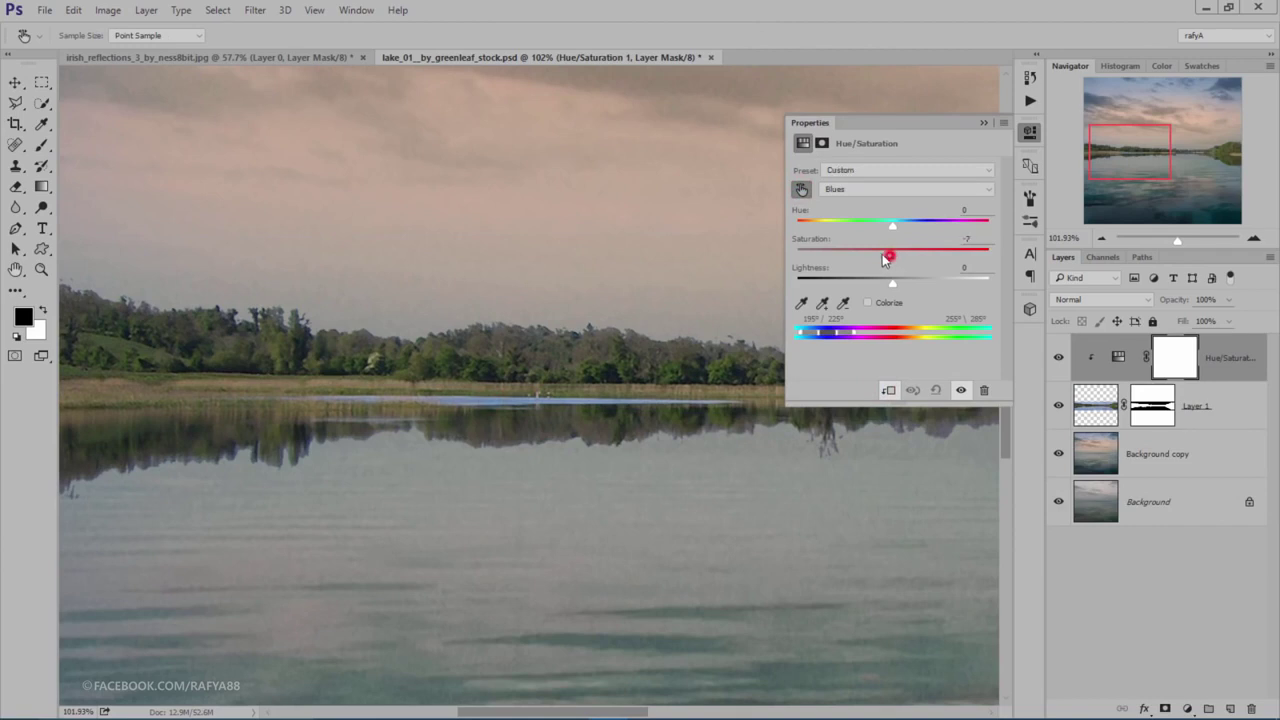
pyautogui.moveTo(884, 259); pyautogui.dragTo(805, 254)
pyautogui.moveTo(892, 282); pyautogui.dragTo(811, 283)
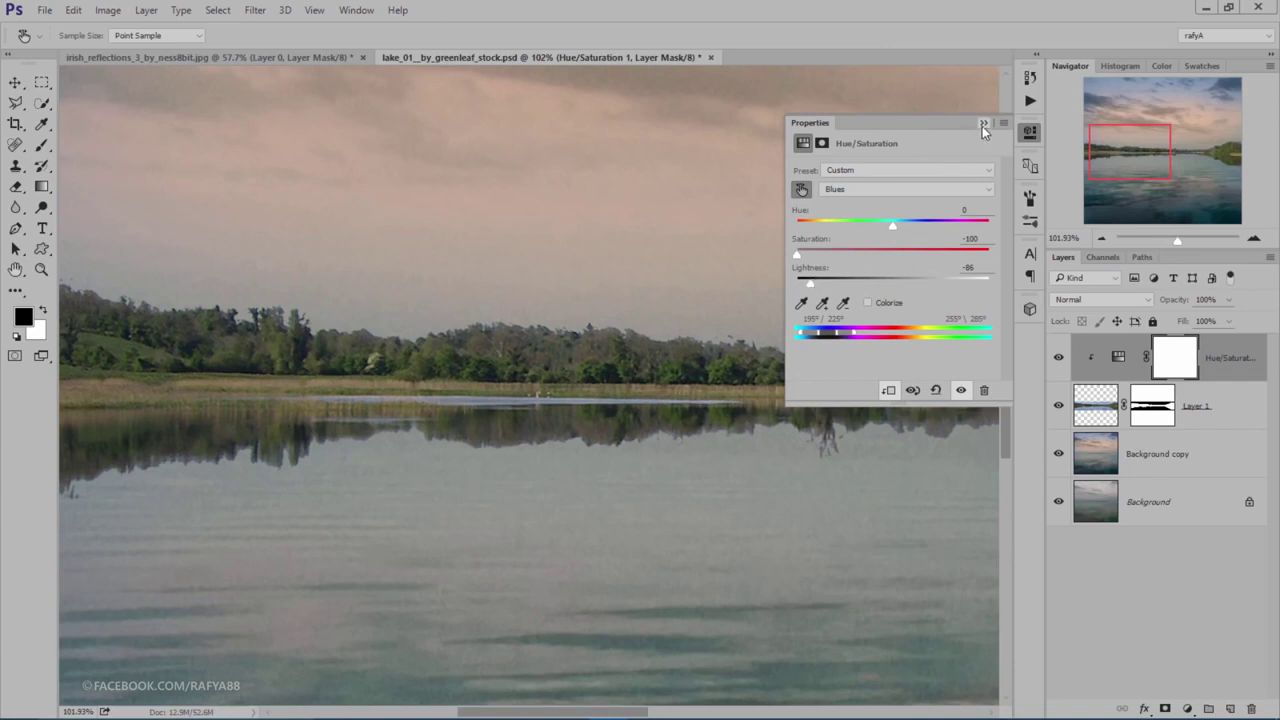
# Step: Compare the image with the Hue/Saturation adjustment hidden and shown, then fit it to the window
pyautogui.click(983, 124)
pyautogui.click(1058, 358)
pyautogui.click(1058, 358)
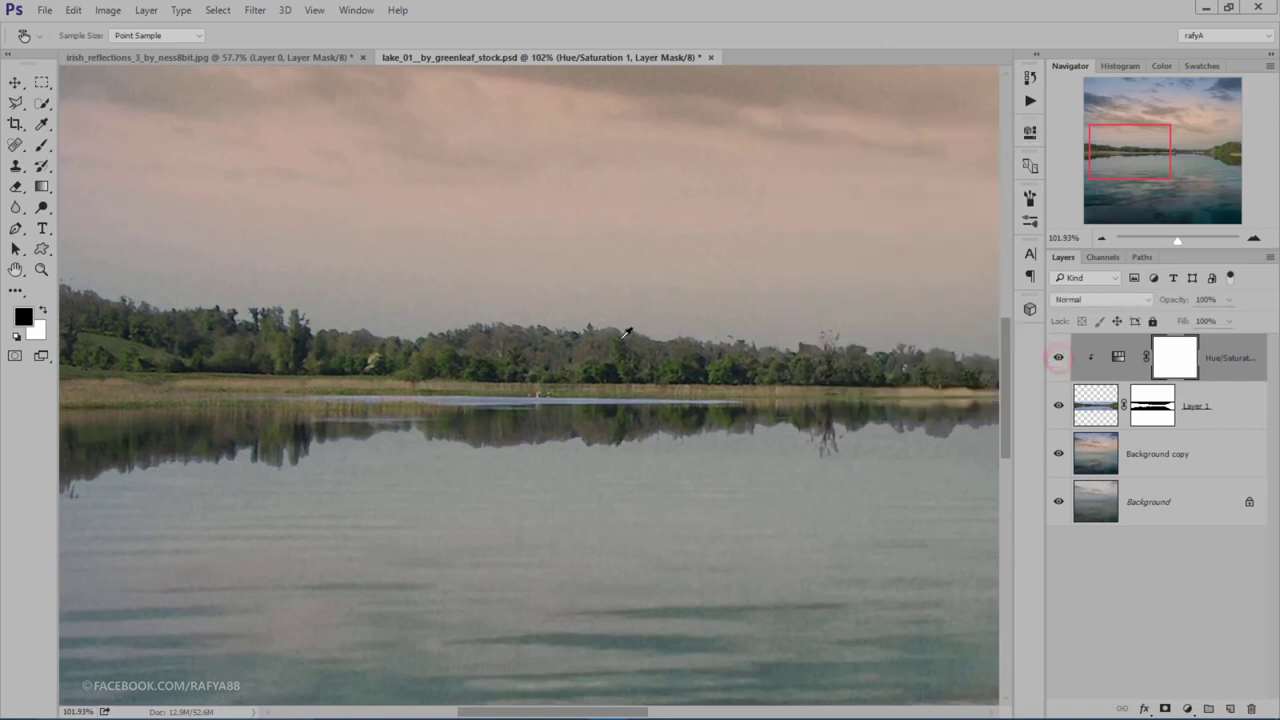
pyautogui.hotkey('ctrl', '0')
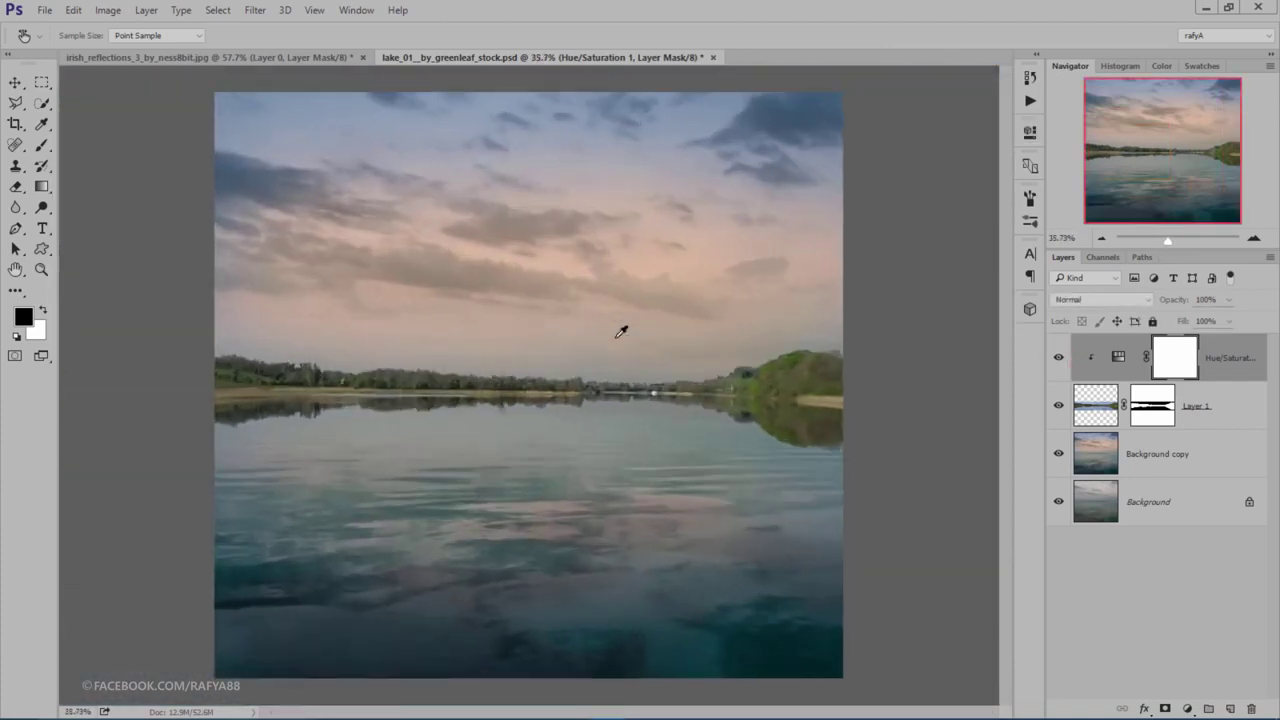
# Step: On Layer 1, select a rectangular band over the horizon reflection
pyautogui.click(1099, 413)
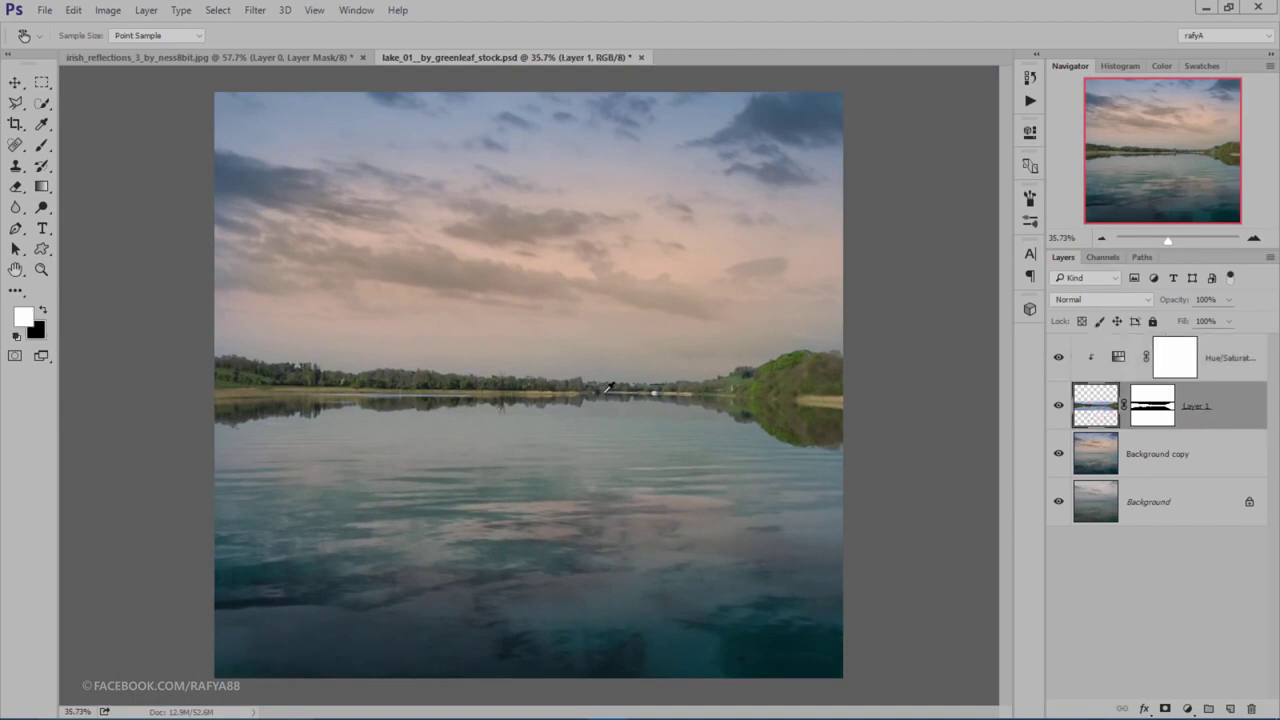
pyautogui.scroll(1, 750, 390)
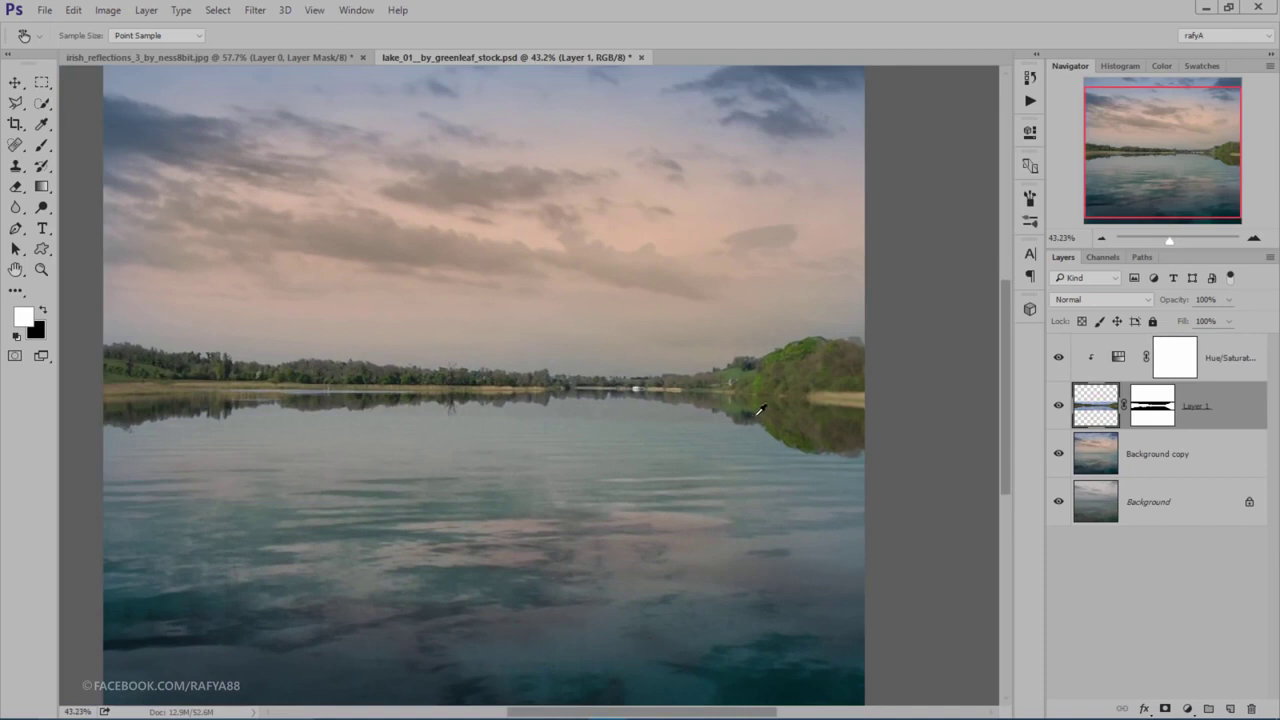
pyautogui.click(41, 83)
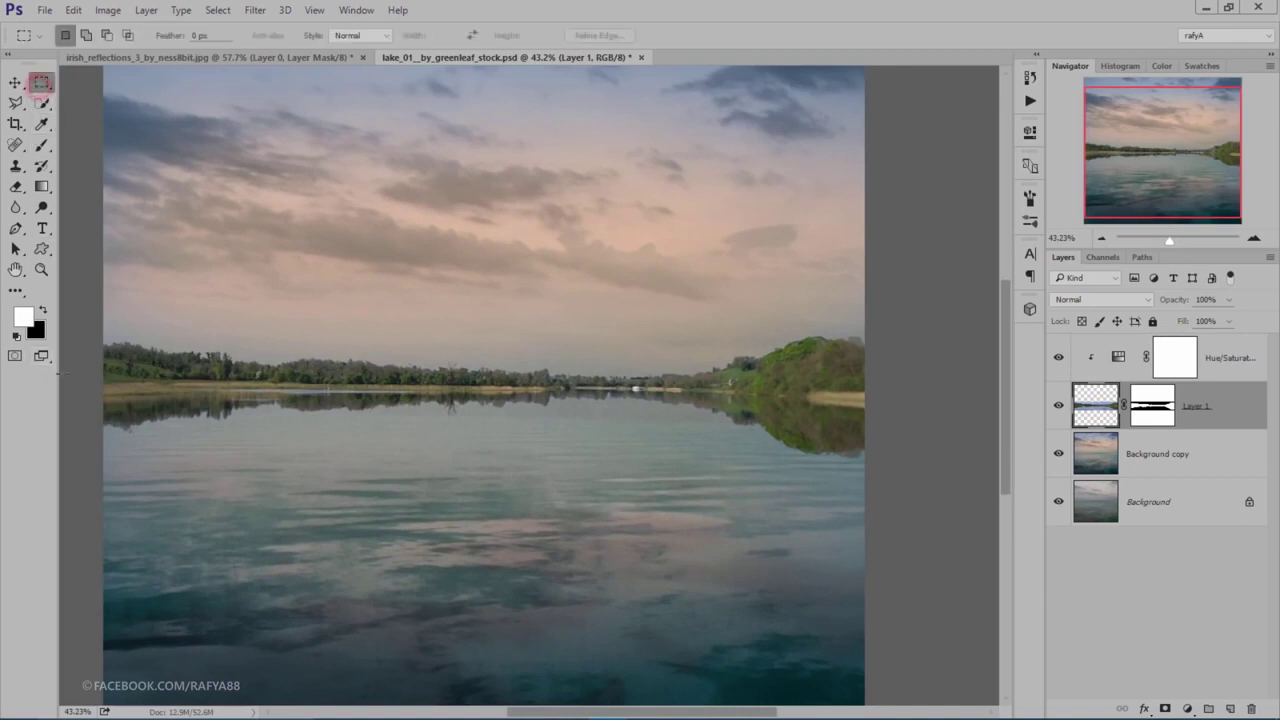
pyautogui.moveTo(88, 380); pyautogui.dragTo(890, 471)
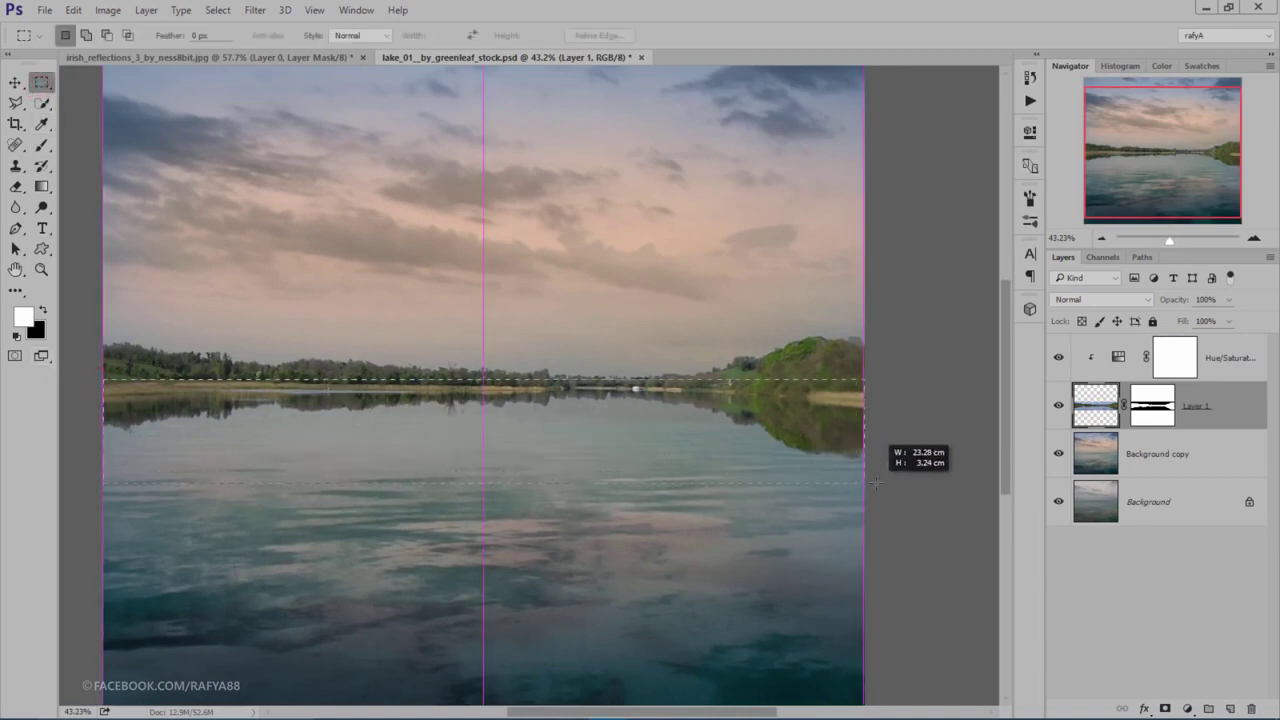
pyautogui.moveTo(818, 447); pyautogui.dragTo(750, 418)
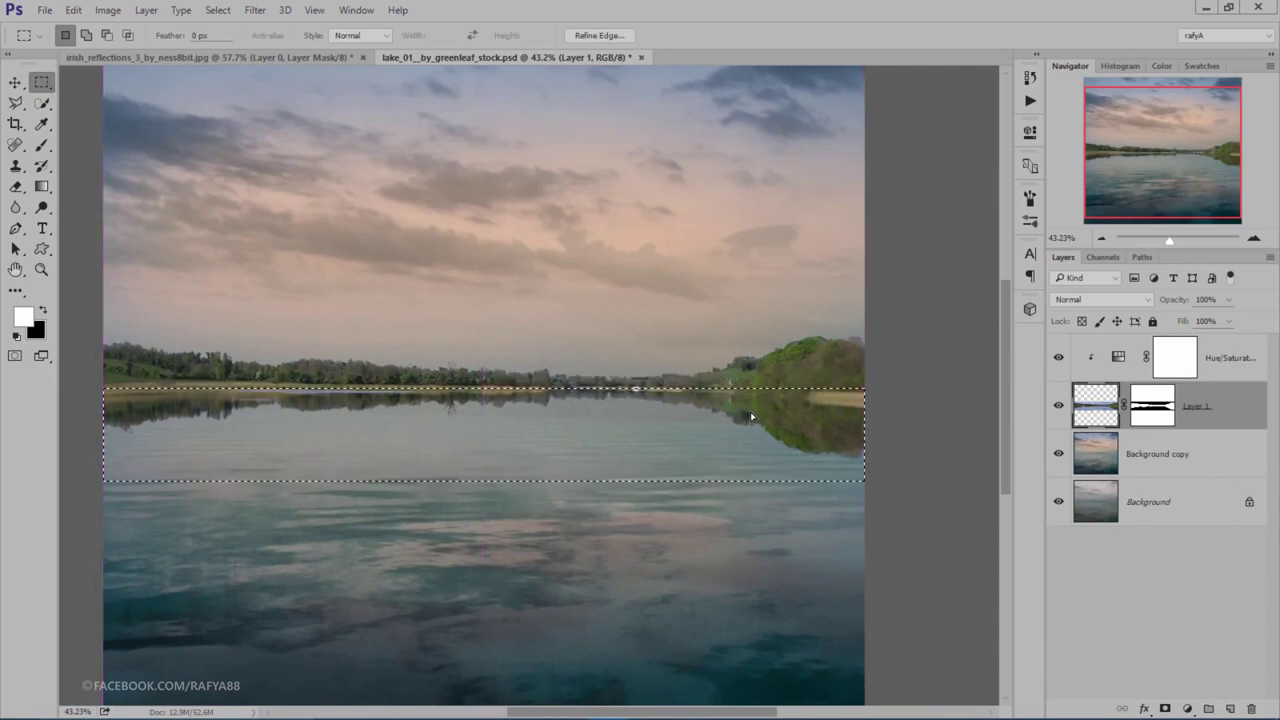
# Step: Apply a Motion Blur of -90° and 24 px to the band, then deselect
pyautogui.click(255, 12)
pyautogui.moveTo(262, 187)
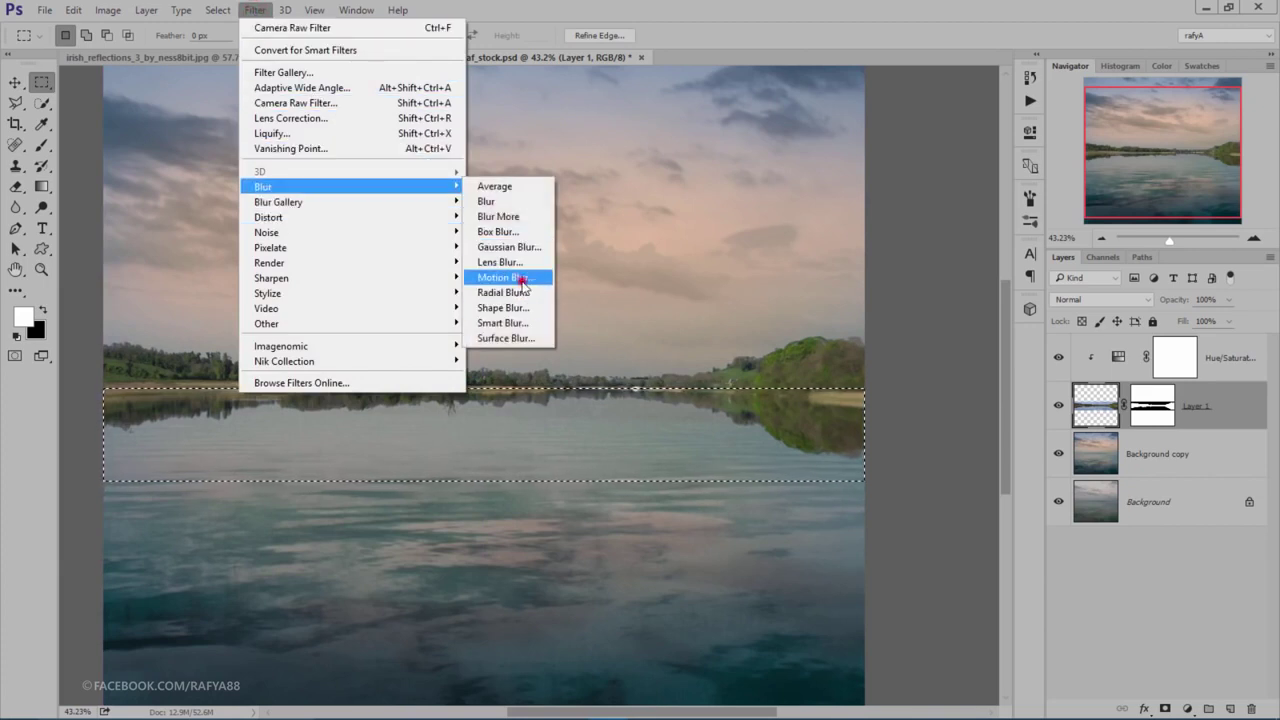
pyautogui.click(510, 277)
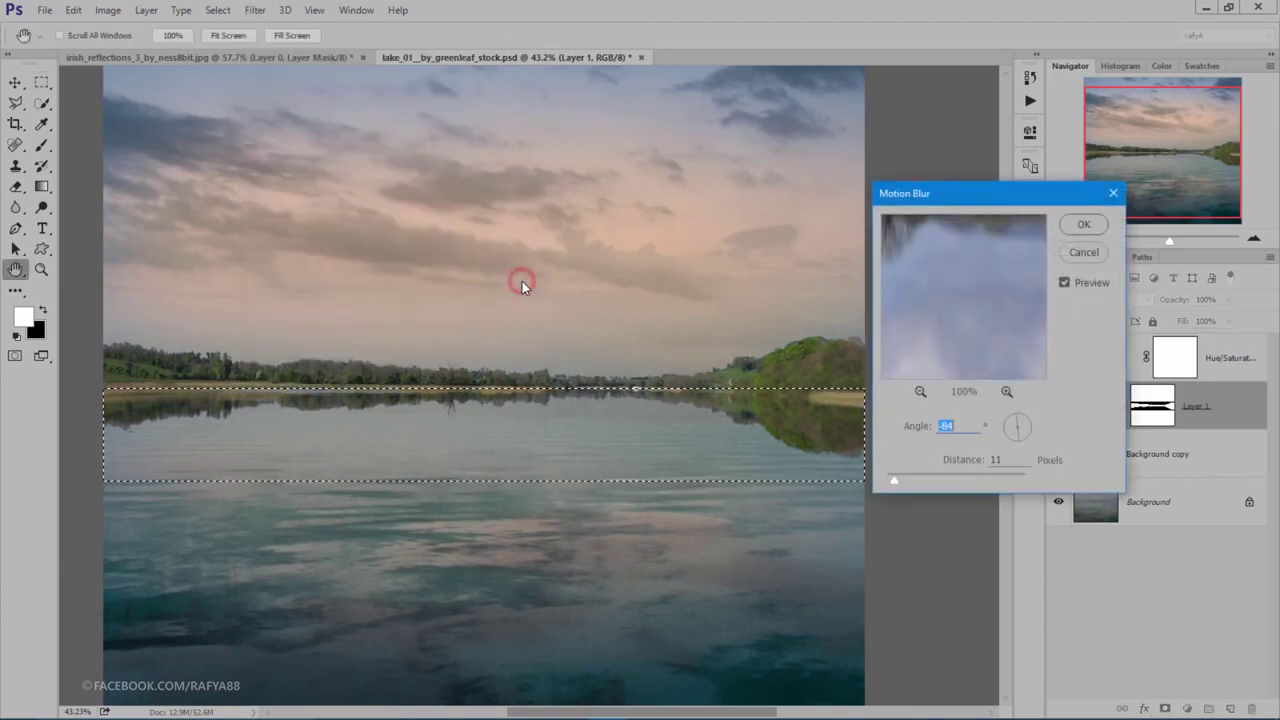
pyautogui.click(1015, 436)
pyautogui.click(961, 425)
pyautogui.moveTo(894, 479); pyautogui.dragTo(904, 479)
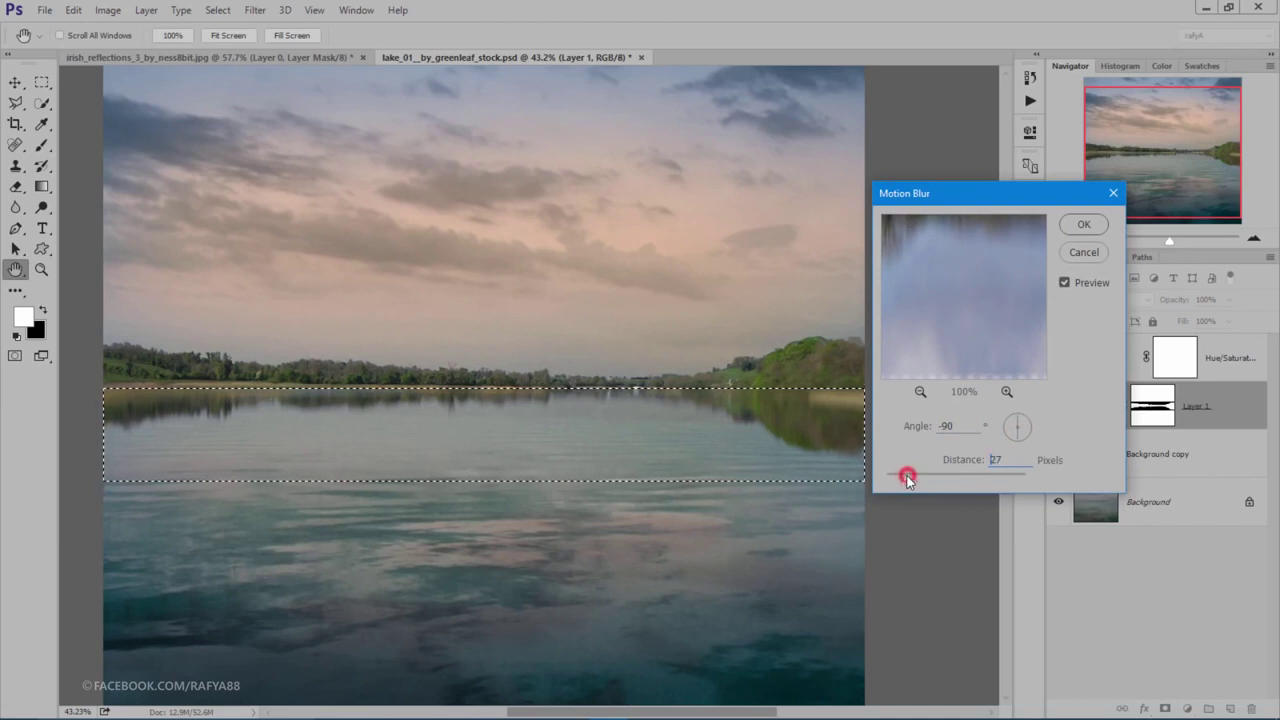
pyautogui.click(1075, 226)
pyautogui.hotkey('ctrl', 'd')
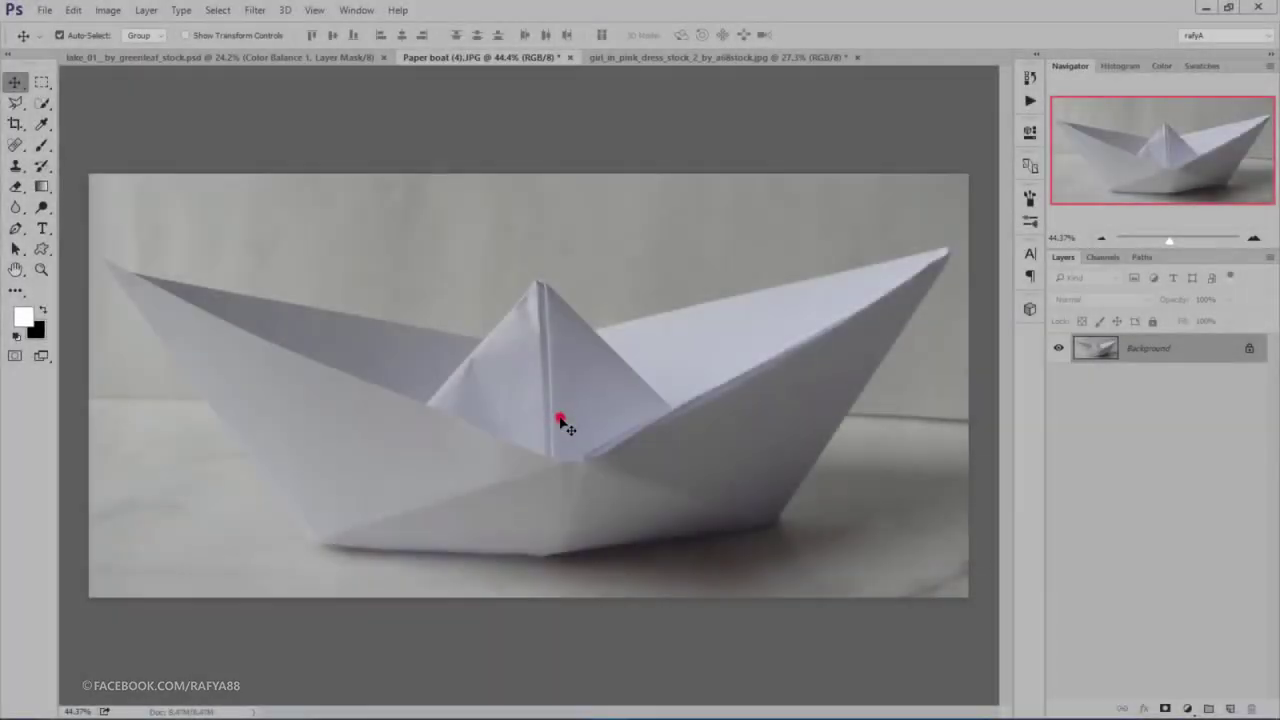
# Step: Trace a pen path around the paper boat's outline, starting at its peak
pyautogui.click(15, 228)
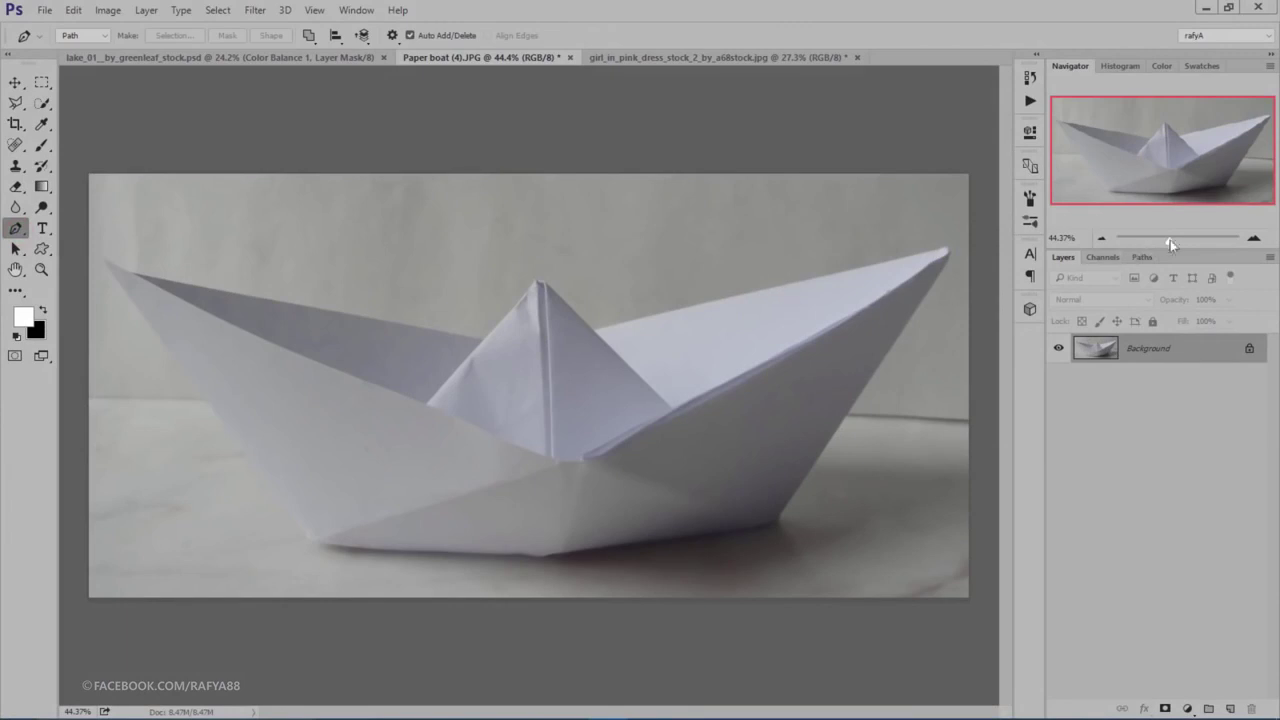
pyautogui.moveTo(1171, 242); pyautogui.dragTo(1182, 240)
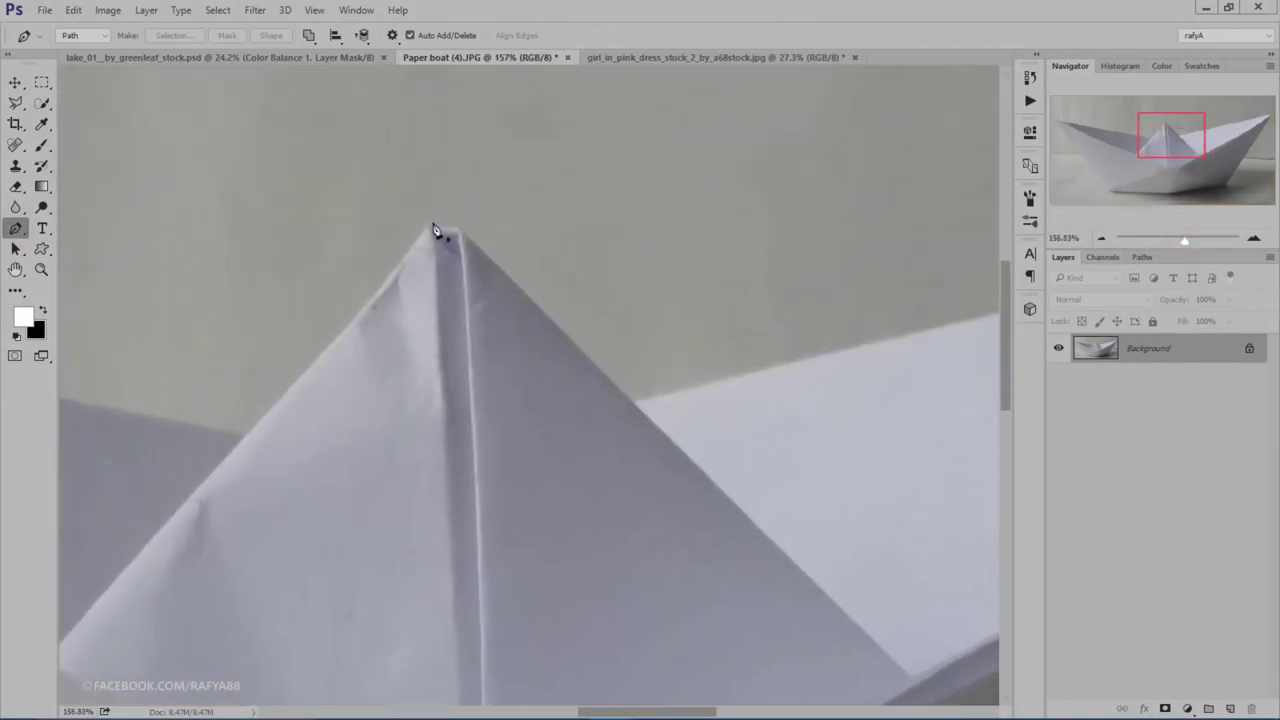
pyautogui.click(431, 228)
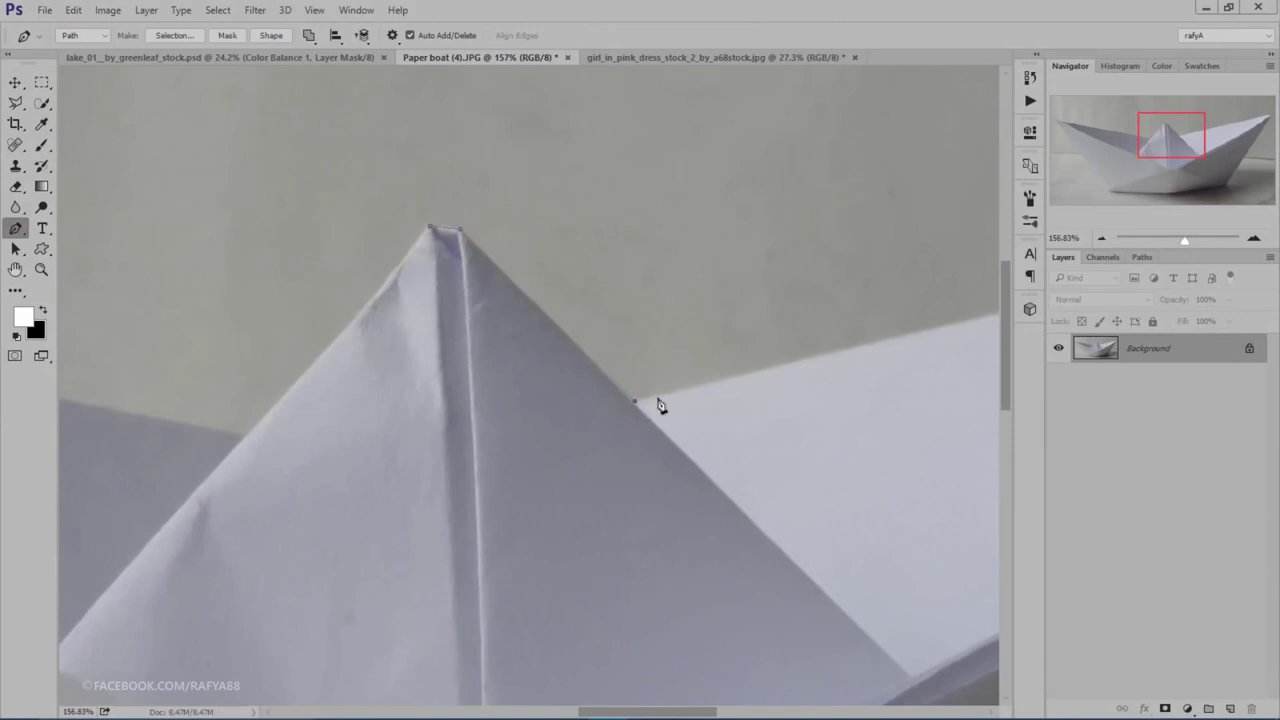
pyautogui.hscroll(5, 686, 382)
pyautogui.click(708, 343)
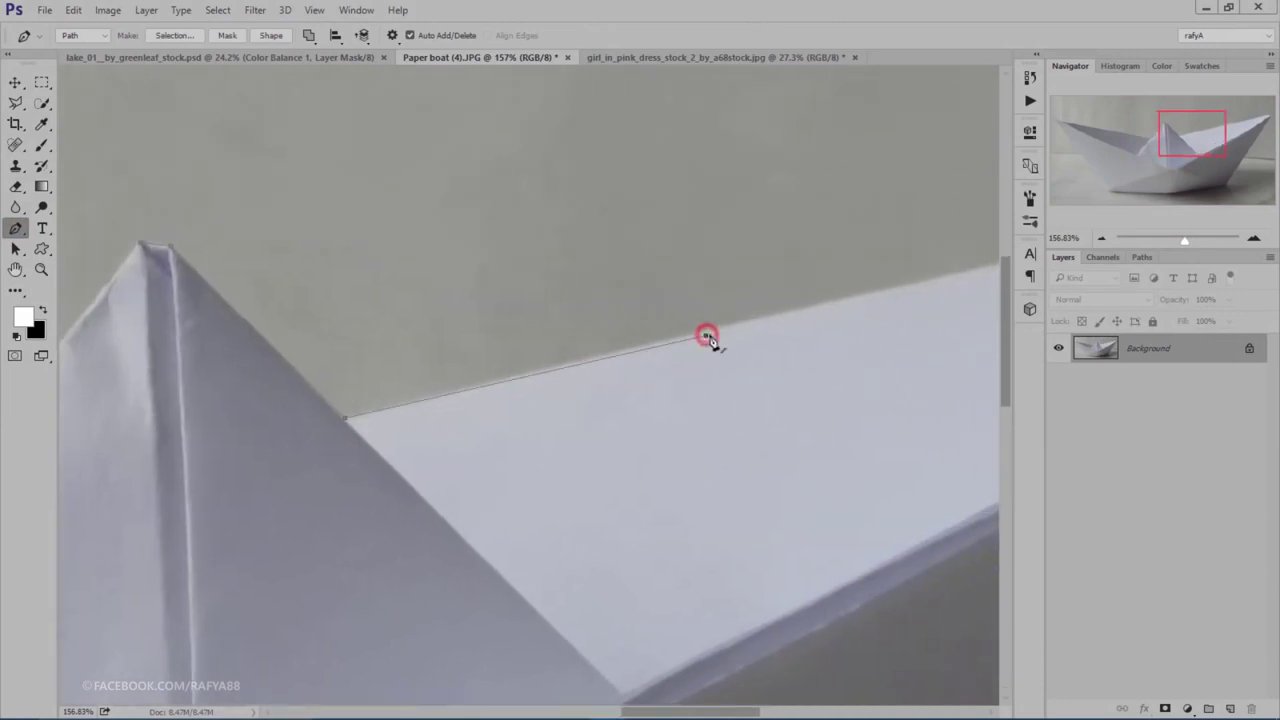
pyautogui.click(808, 317)
pyautogui.hscroll(7, 806, 309)
pyautogui.click(555, 363)
pyautogui.moveTo(556, 366)
pyautogui.mouseDown()
pyautogui.moveTo(703, 240)
pyautogui.moveTo(294, 583)
pyautogui.moveTo(309, 434)
pyautogui.moveTo(390, 411)
pyautogui.moveTo(70, 443)
pyautogui.mouseUp()
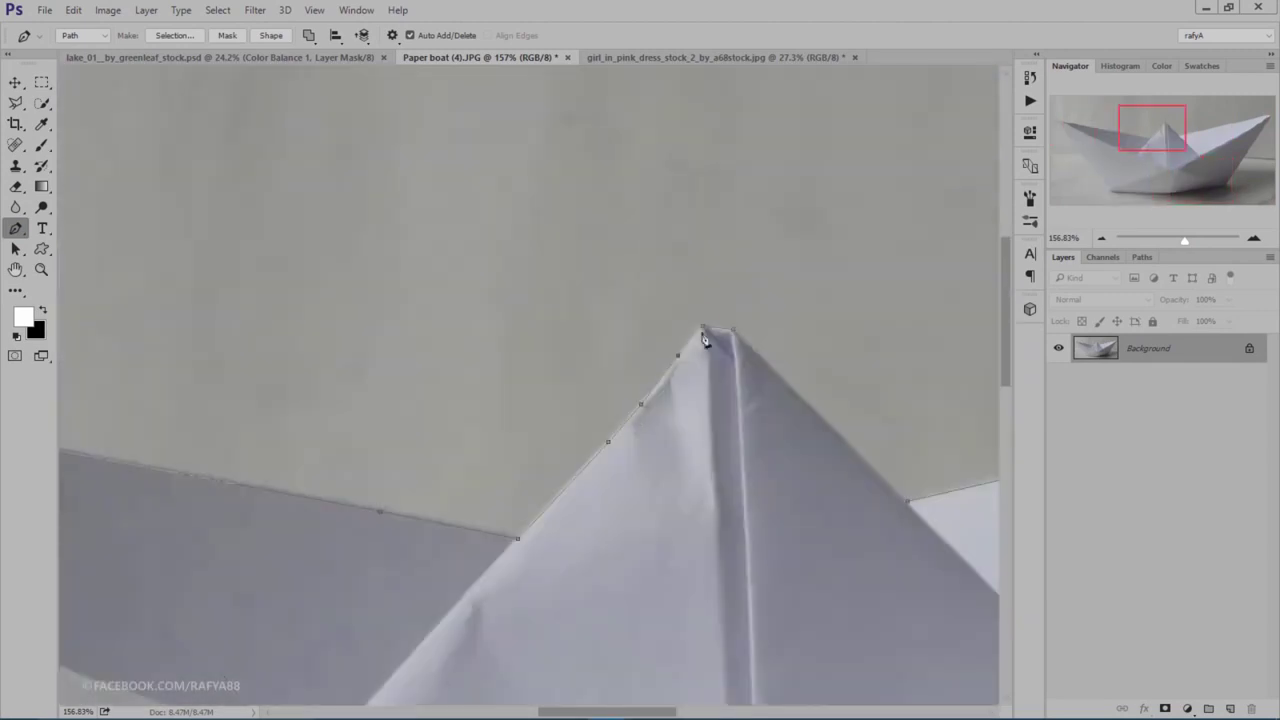
pyautogui.hotkey('ctrl', '0')
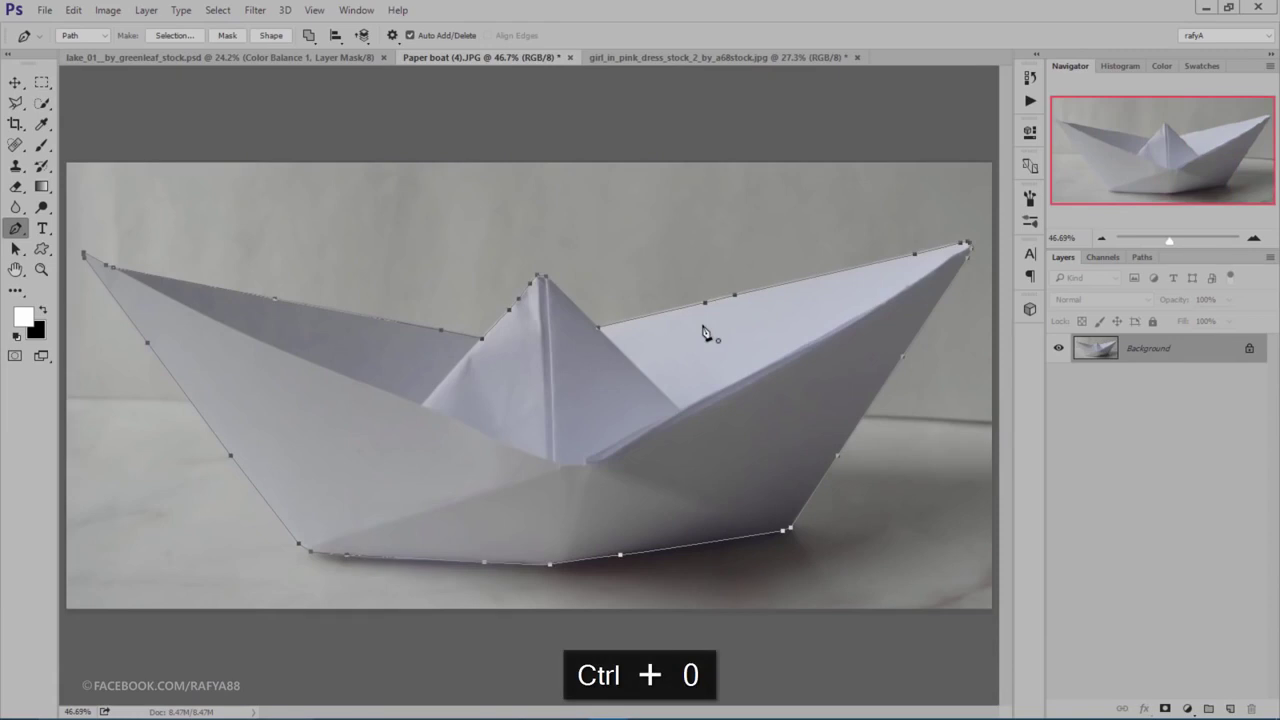
# Step: Turn the boat path into a selection and mask away the background around the boat
pyautogui.rightClick(703, 330)
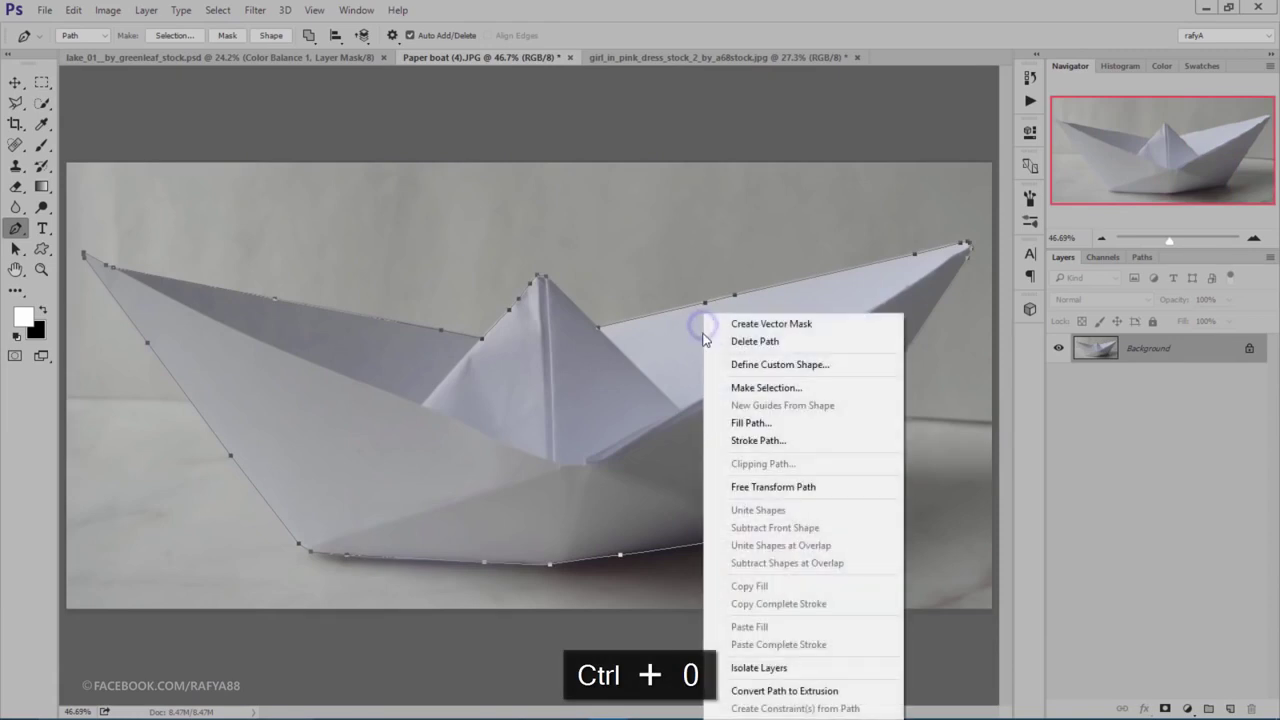
pyautogui.click(789, 393)
pyautogui.click(702, 216)
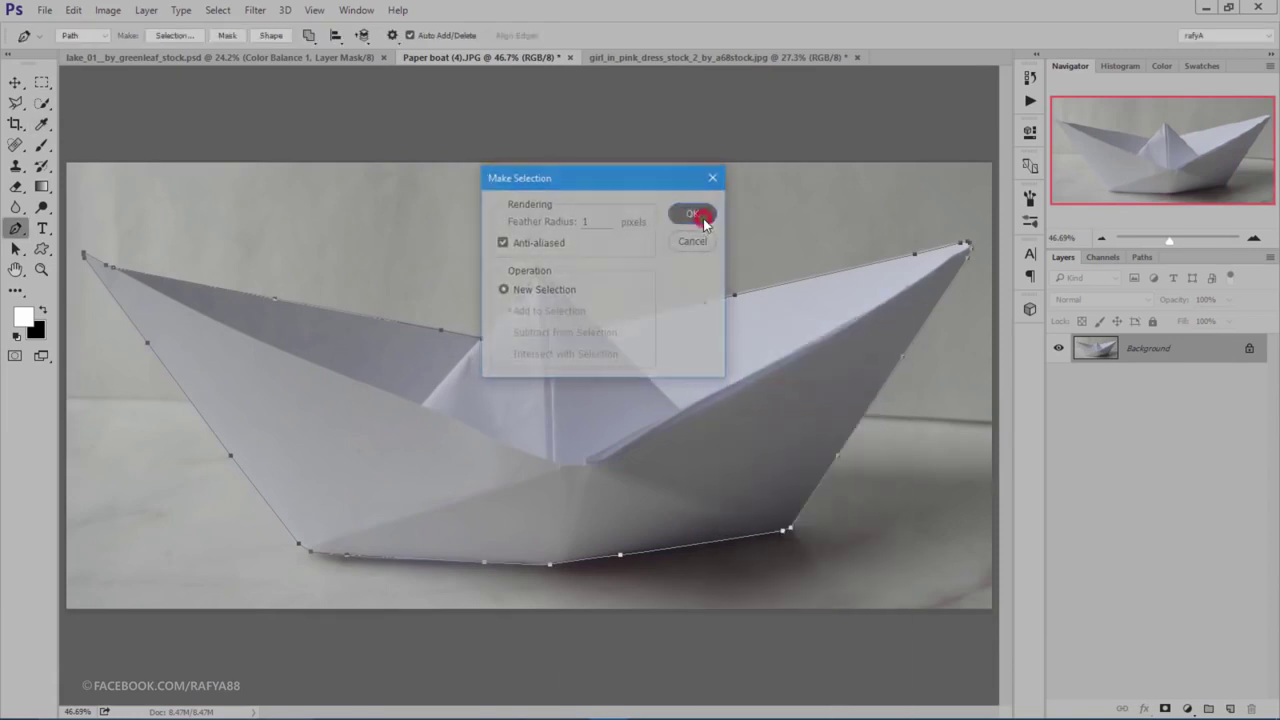
pyautogui.click(1164, 708)
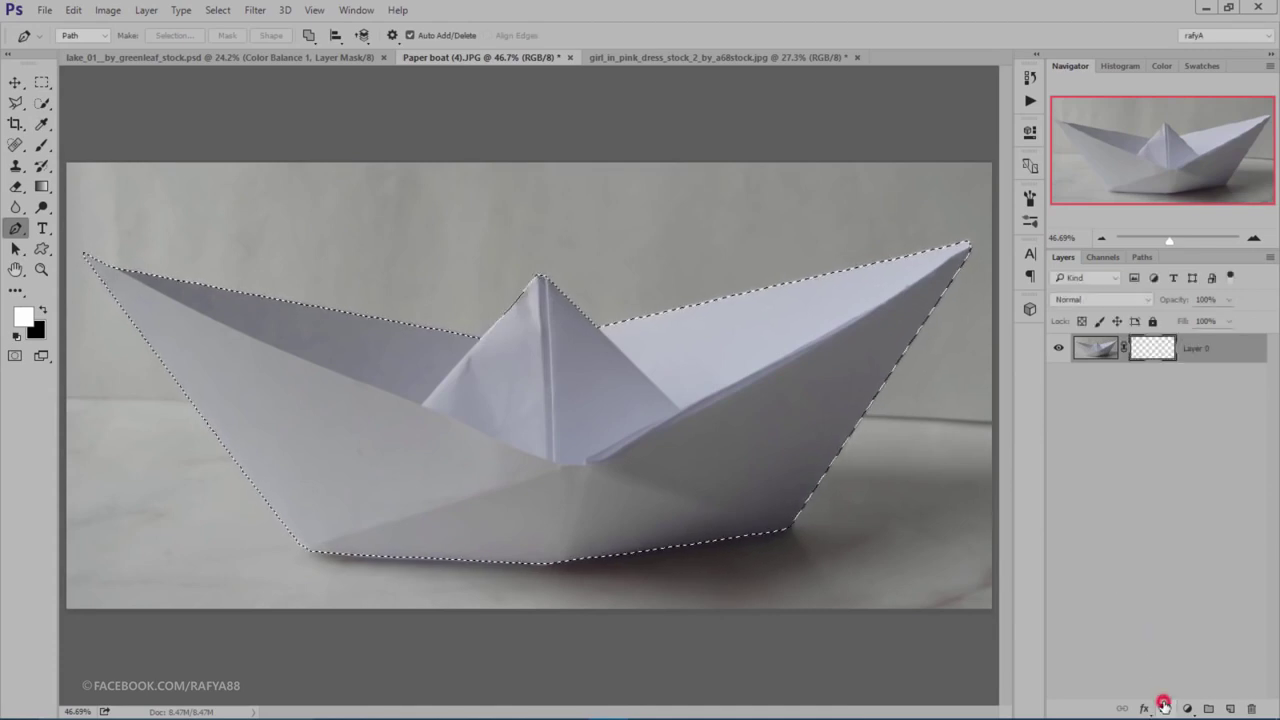
pyautogui.scroll(-1, 529, 414)
pyautogui.scroll(-1, 522, 408)
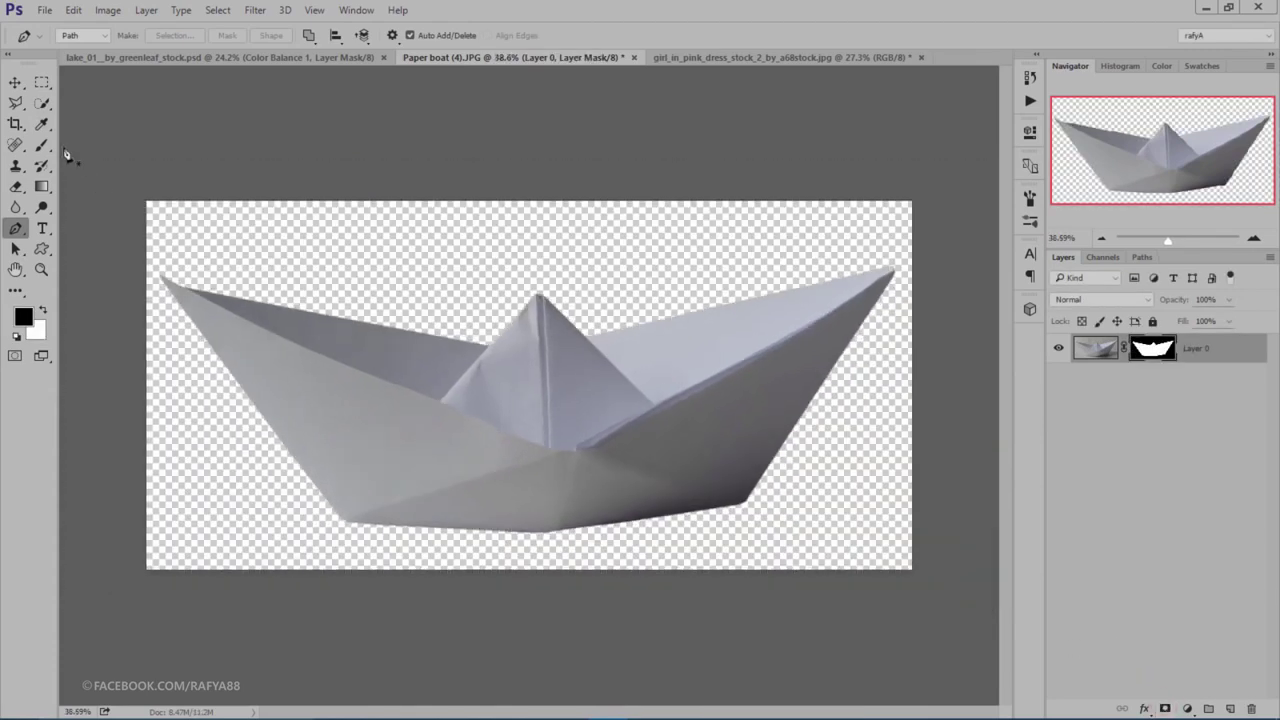
pyautogui.click(15, 82)
# Step: Bring the boat layer into the lake_01 document and flip it horizontally
pyautogui.moveTo(480, 358)
pyautogui.mouseDown()
pyautogui.moveTo(323, 63)
pyautogui.moveTo(498, 357)
pyautogui.moveTo(525, 435)
pyautogui.mouseUp()
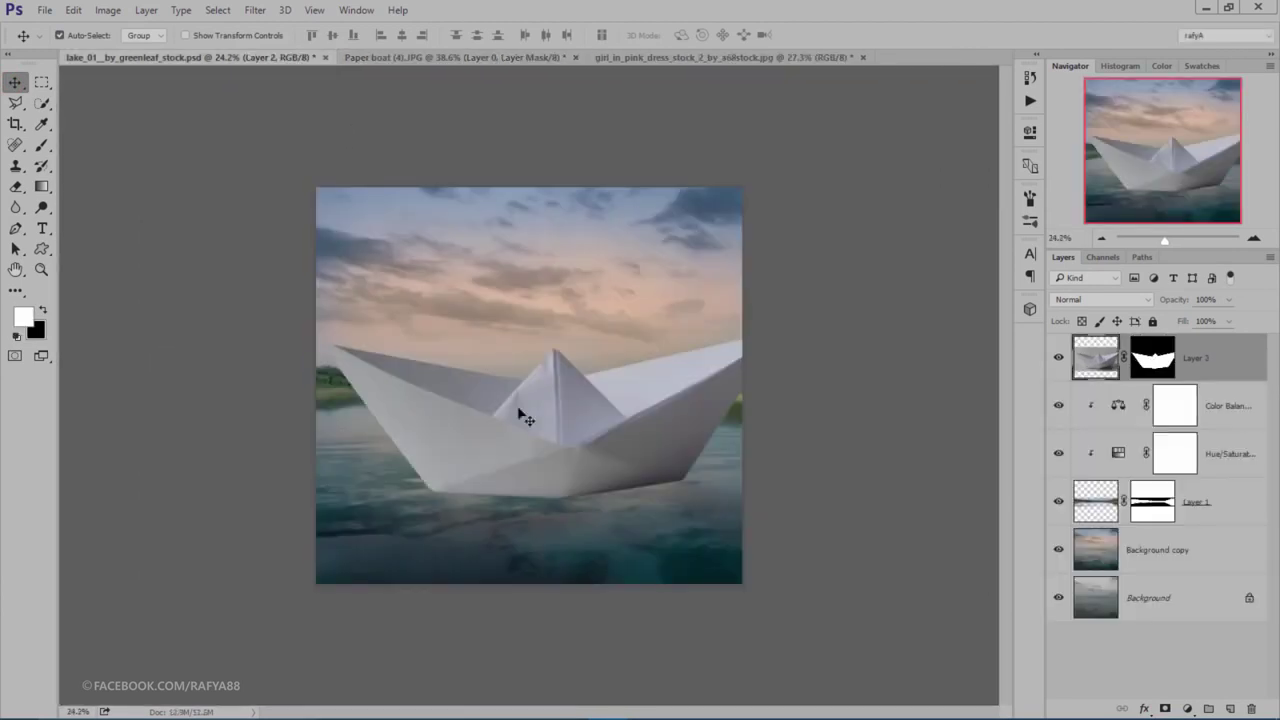
pyautogui.scroll(1, 525, 437)
pyautogui.hotkey('ctrl', 't')
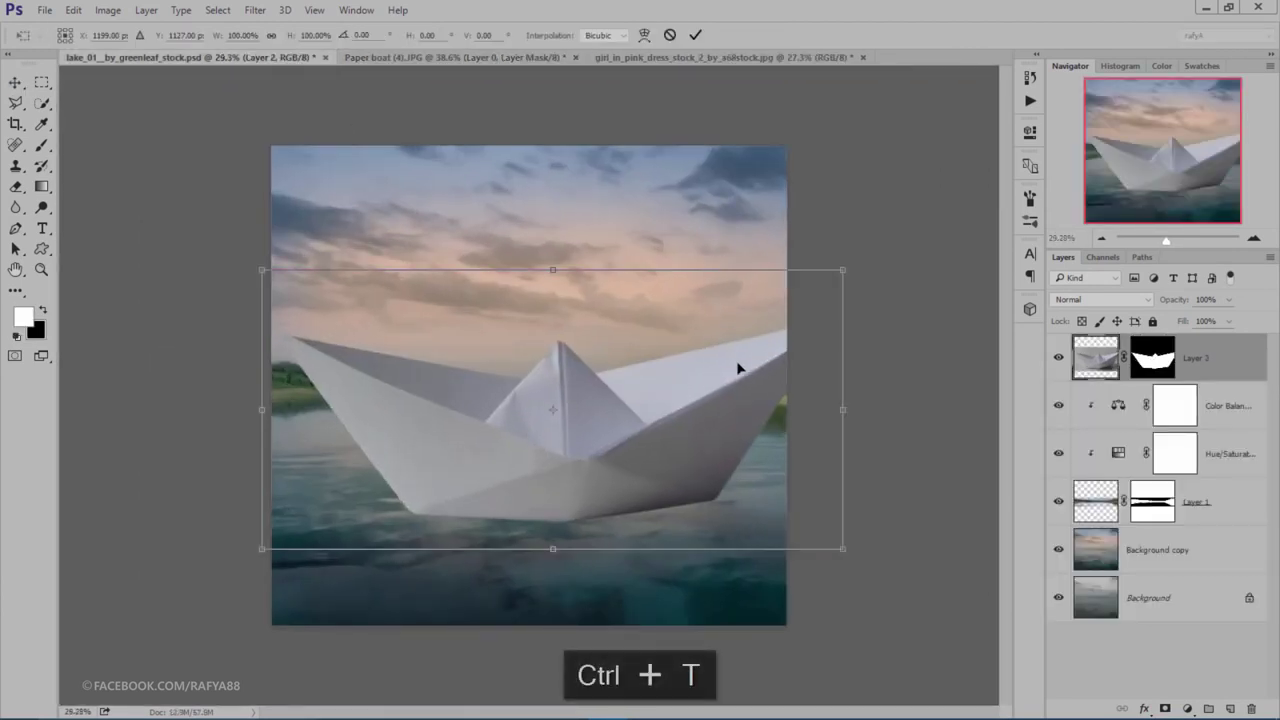
pyautogui.rightClick(737, 366)
pyautogui.click(818, 604)
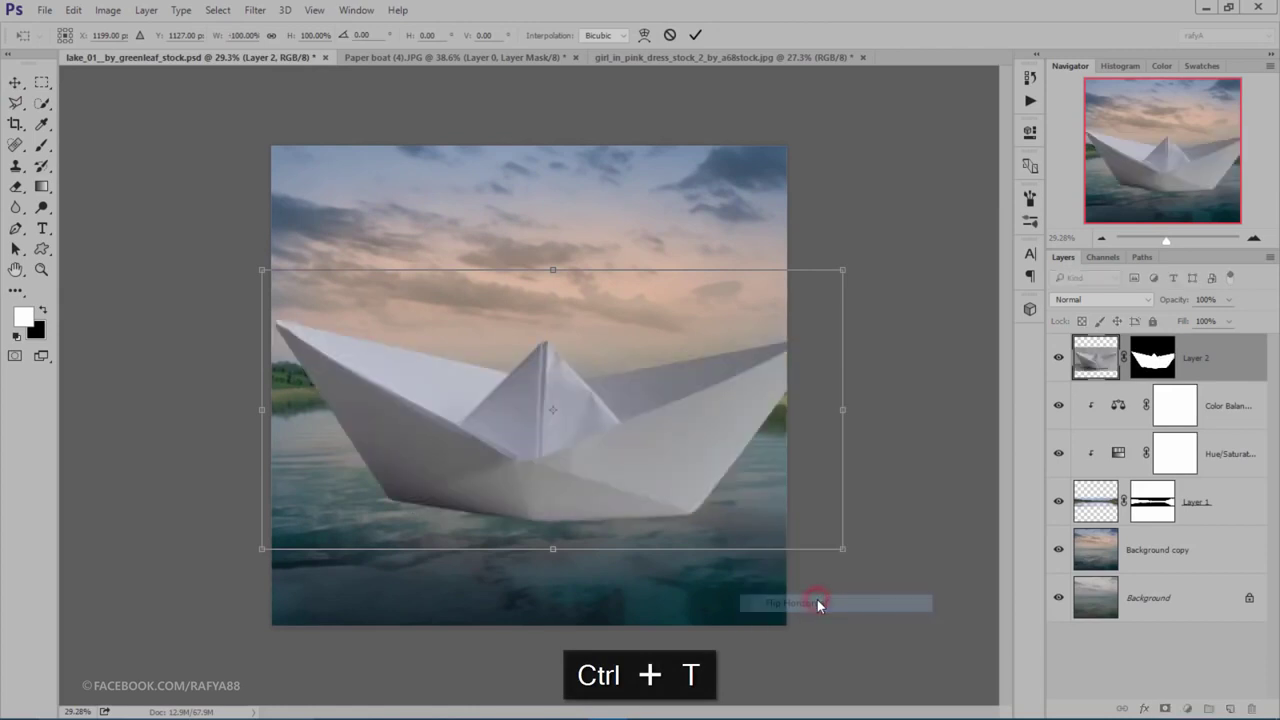
# Step: Scale the boat to about 42%, tilt it -2.42°, and commit it left of centre
pyautogui.moveTo(854, 559); pyautogui.dragTo(862, 546)
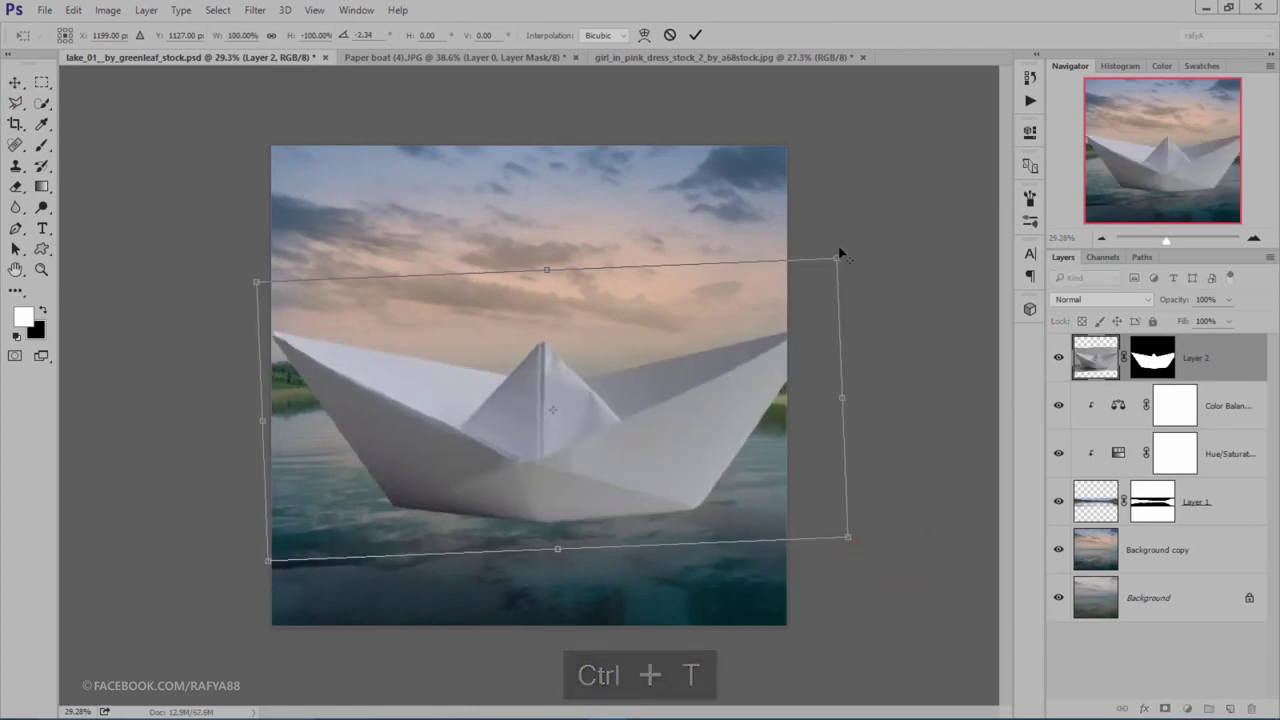
pyautogui.moveTo(837, 257)
pyautogui.mouseDown()
pyautogui.moveTo(686, 300)
pyautogui.moveTo(678, 288)
pyautogui.mouseUp()
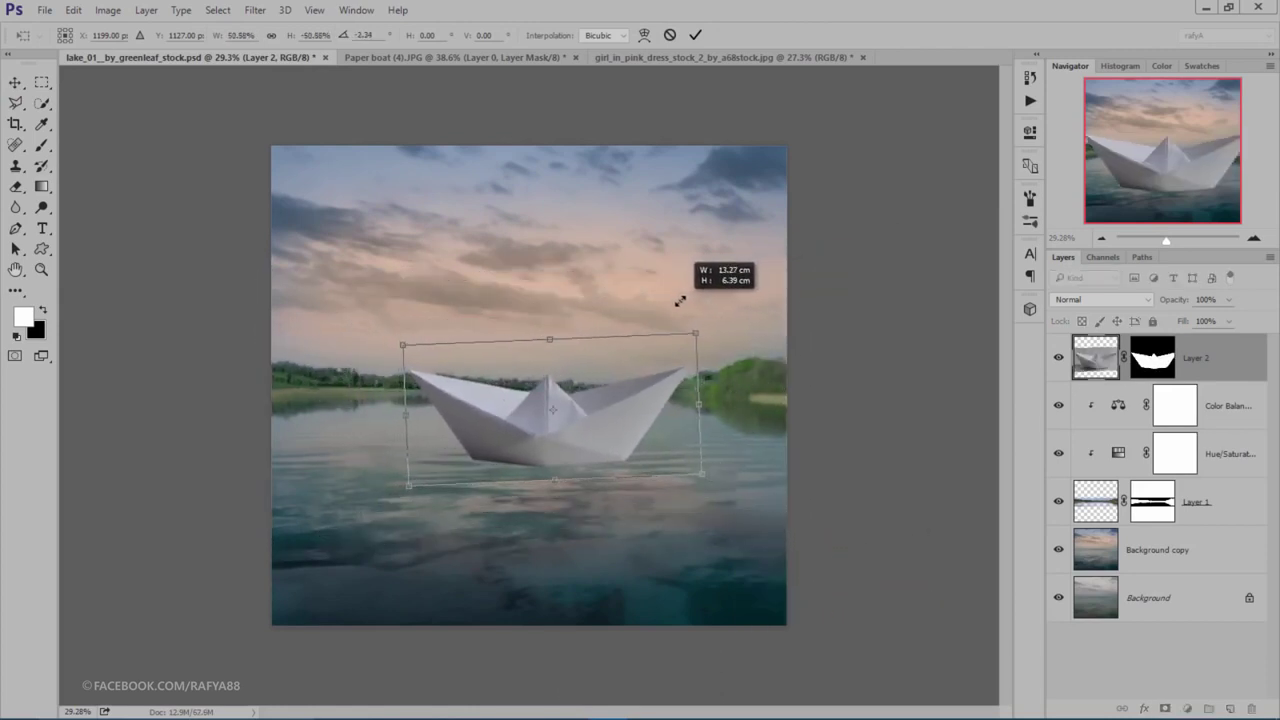
pyautogui.moveTo(648, 370); pyautogui.dragTo(600, 422)
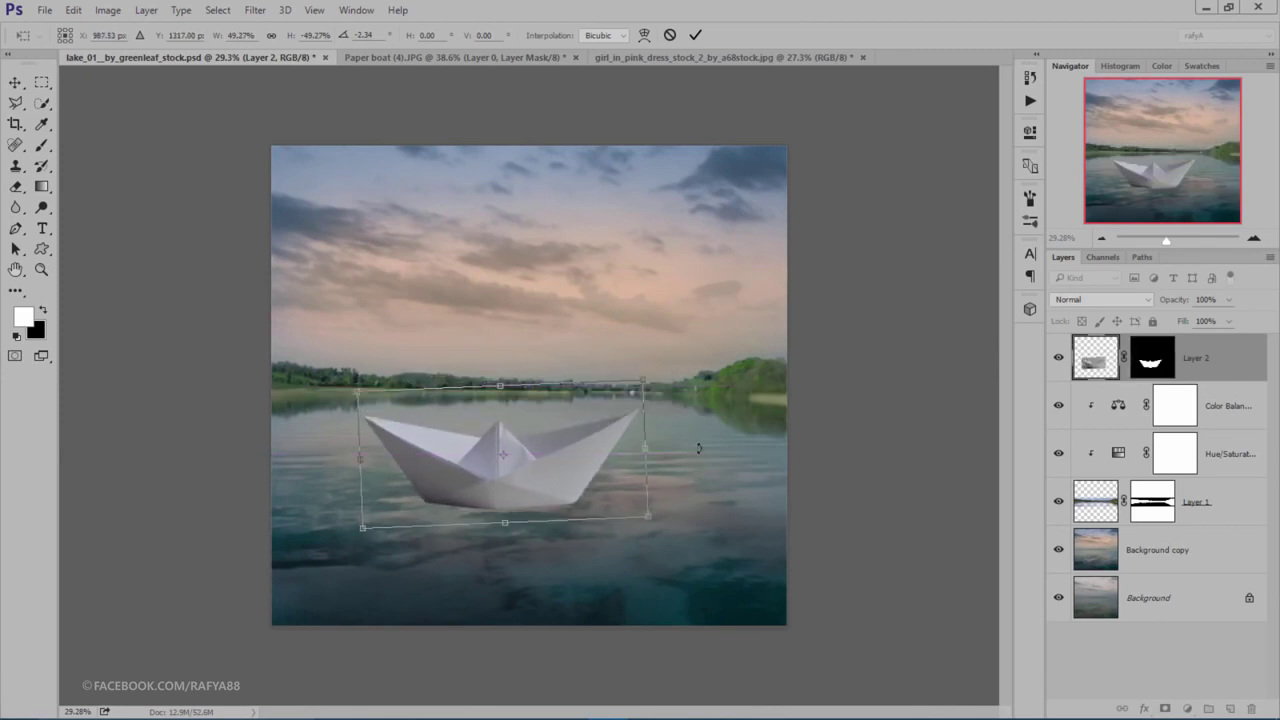
pyautogui.moveTo(637, 377); pyautogui.dragTo(594, 413)
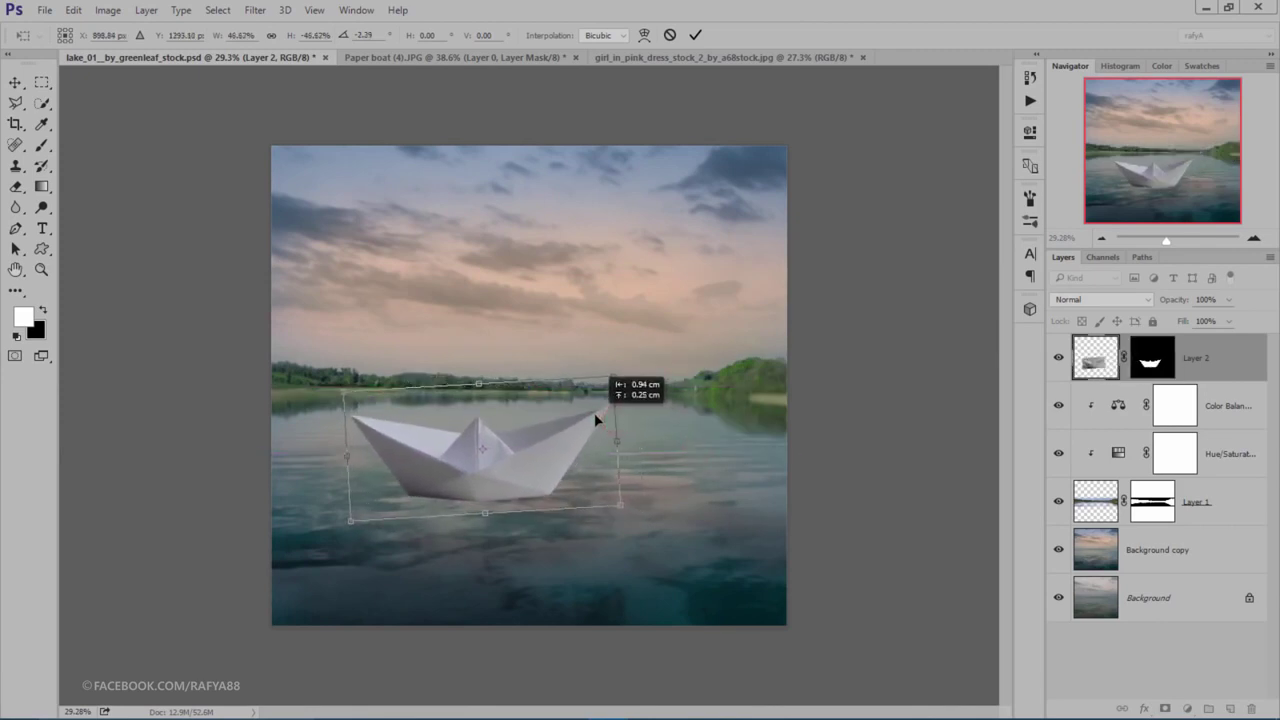
pyautogui.moveTo(621, 505); pyautogui.dragTo(562, 472)
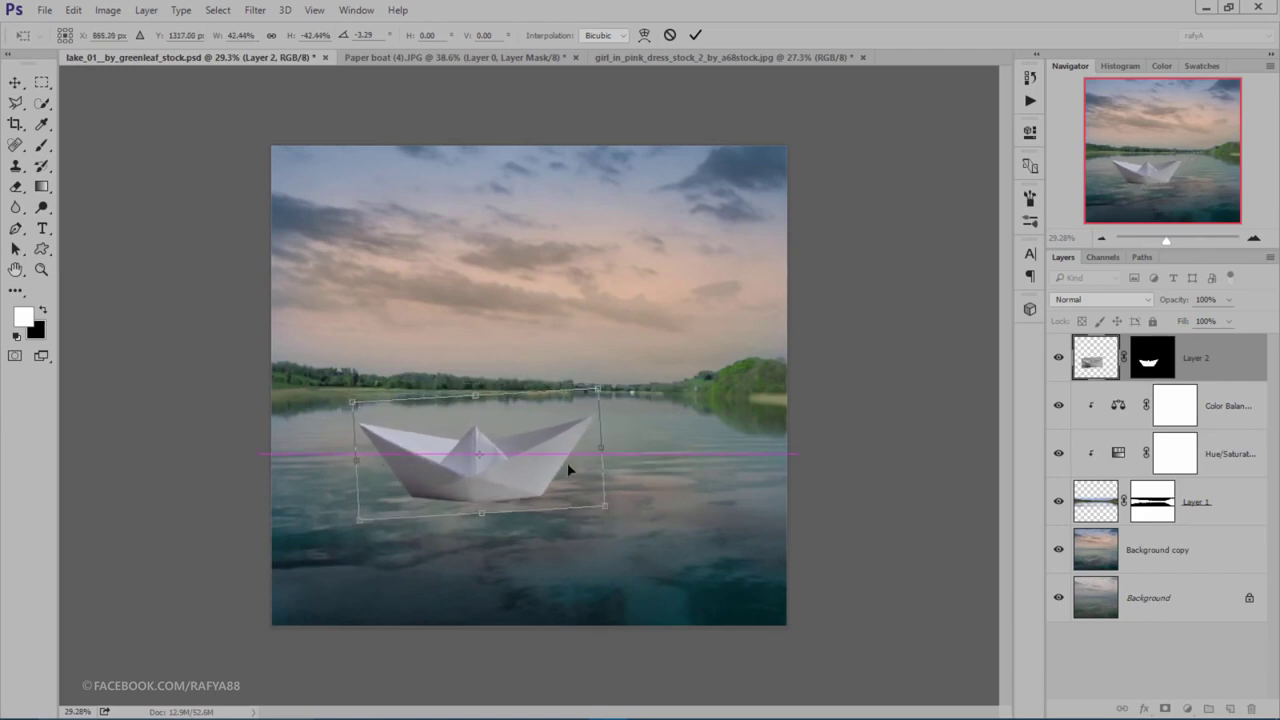
pyautogui.moveTo(636, 486); pyautogui.dragTo(651, 470)
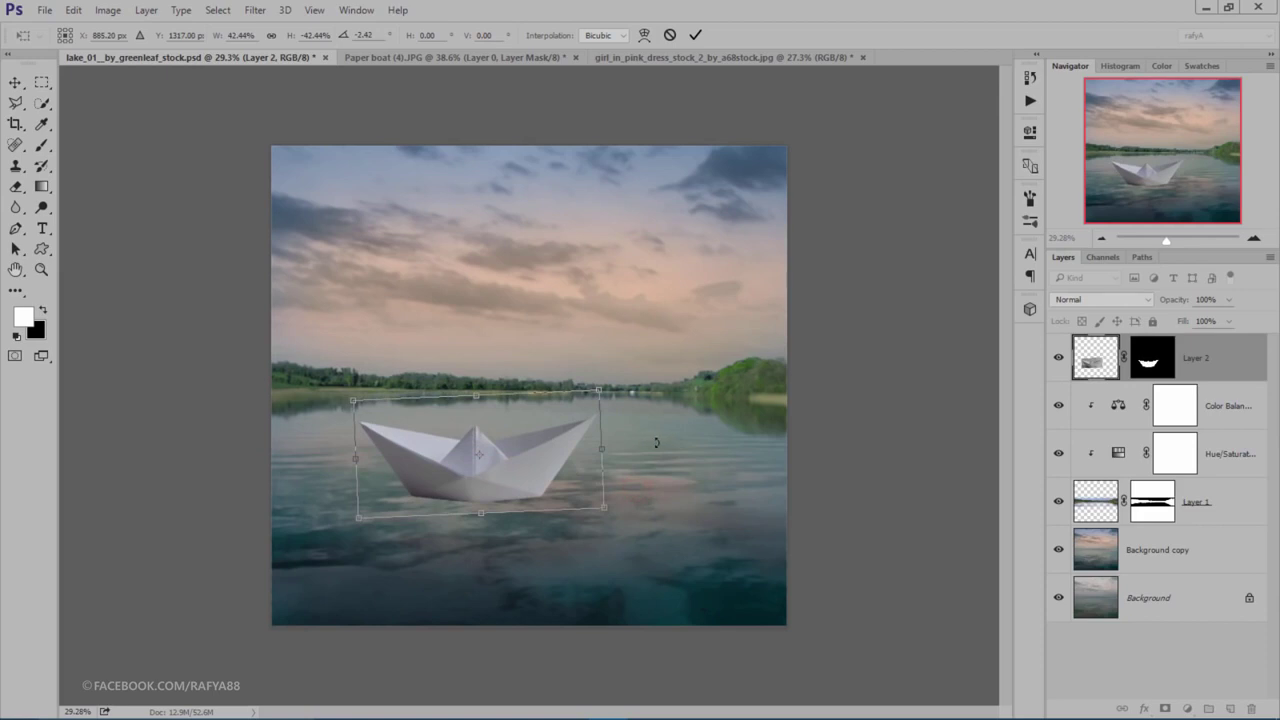
pyautogui.moveTo(572, 450); pyautogui.dragTo(563, 459)
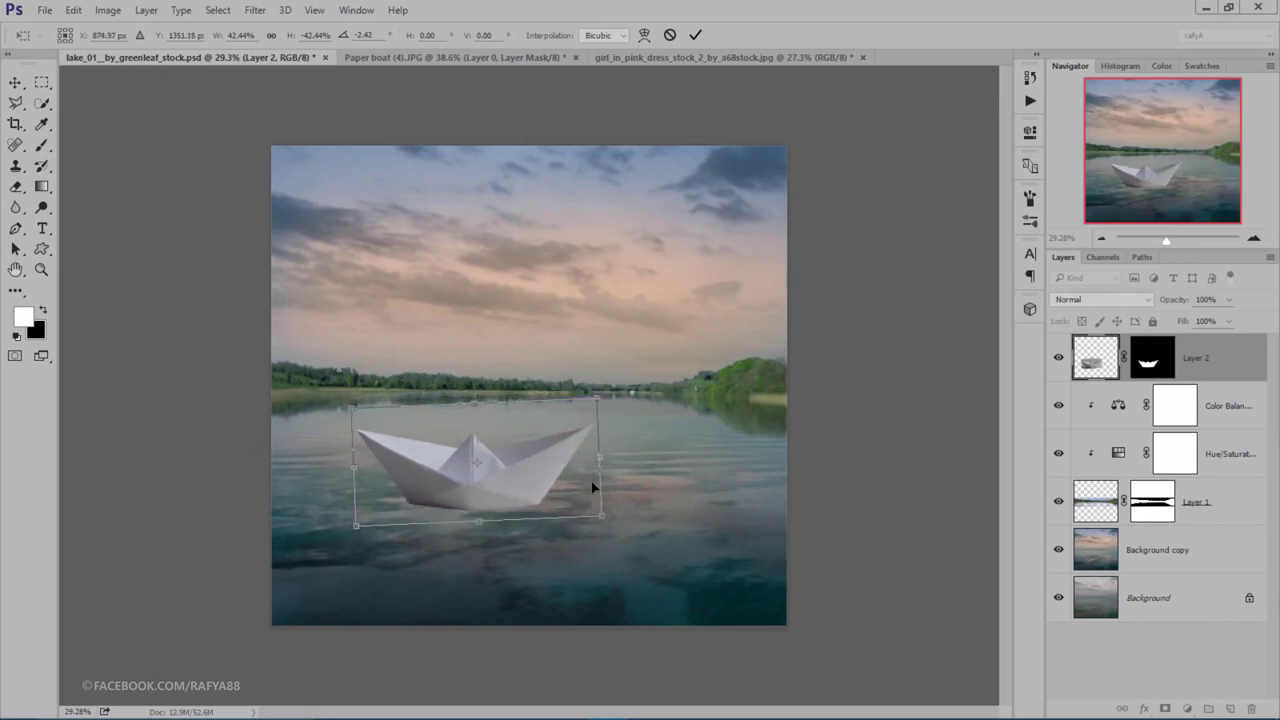
pyautogui.click(689, 36)
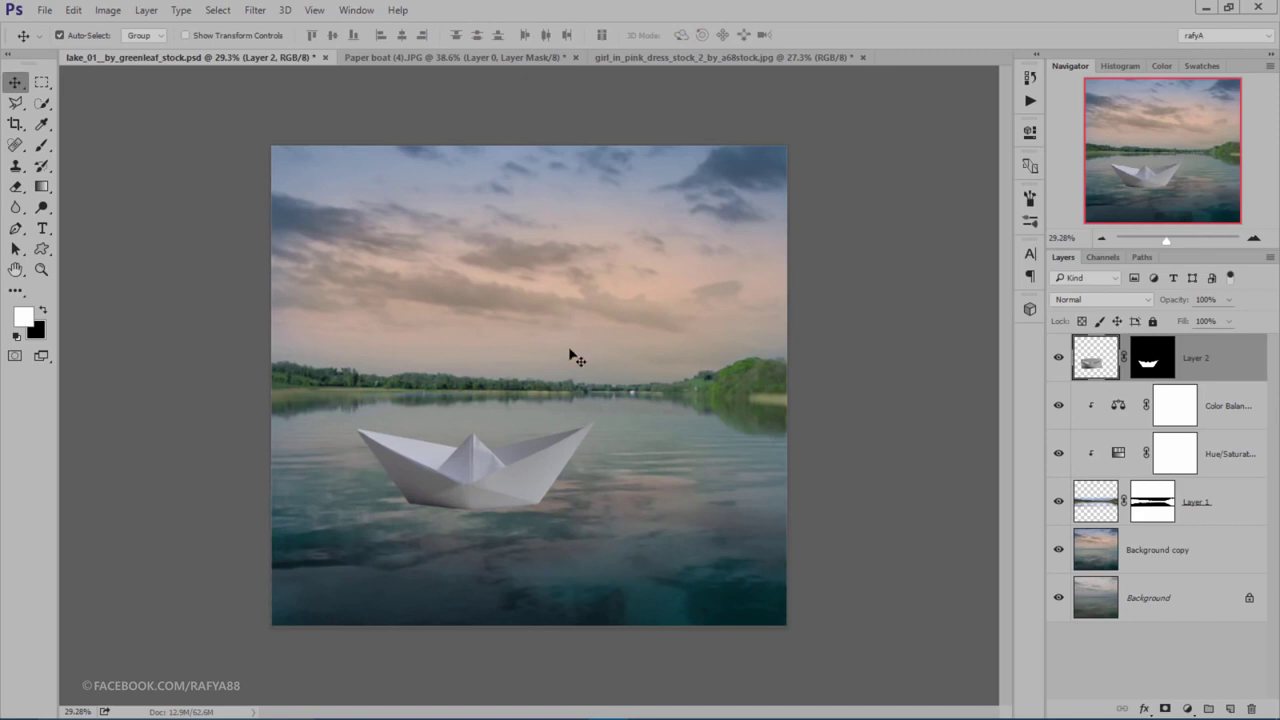
# Step: Target the boat's layer mask and set up a large, soft-edged brush
pyautogui.scroll(1, 577, 360)
pyautogui.scroll(1, 585, 363)
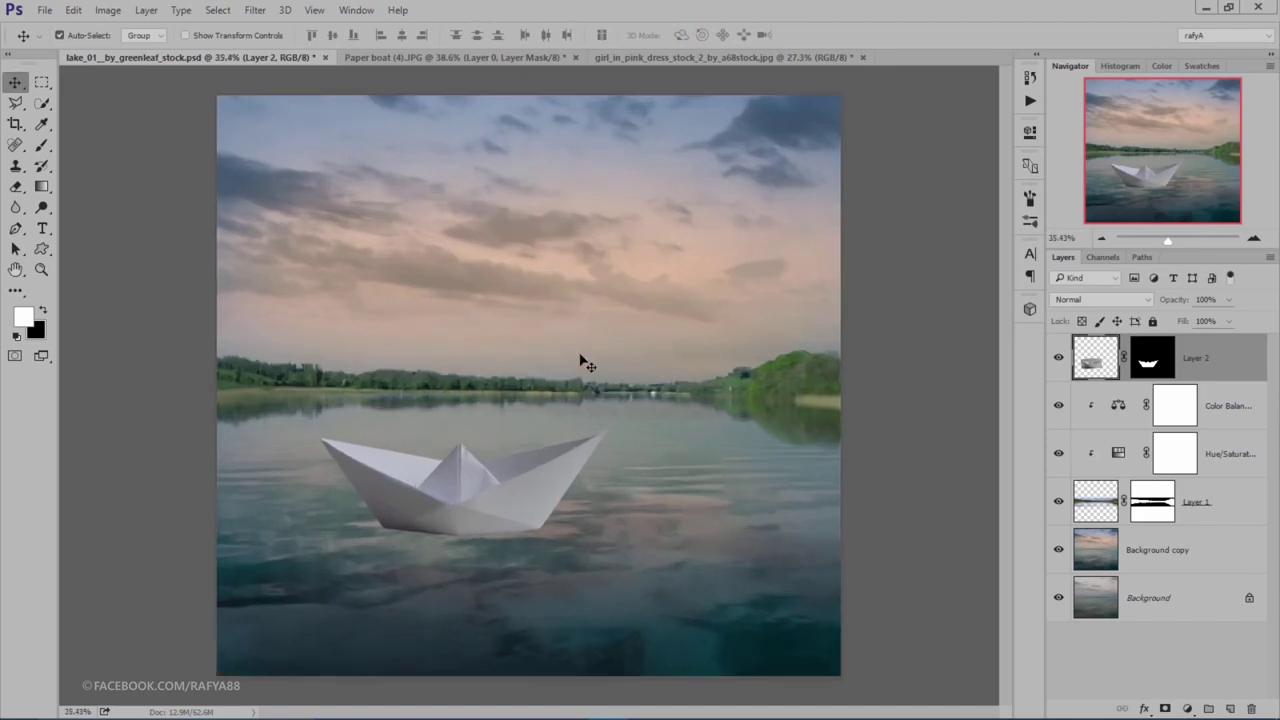
pyautogui.click(1147, 372)
pyautogui.scroll(2, 557, 443)
pyautogui.scroll(2, 414, 537)
pyautogui.scroll(1, 480, 563)
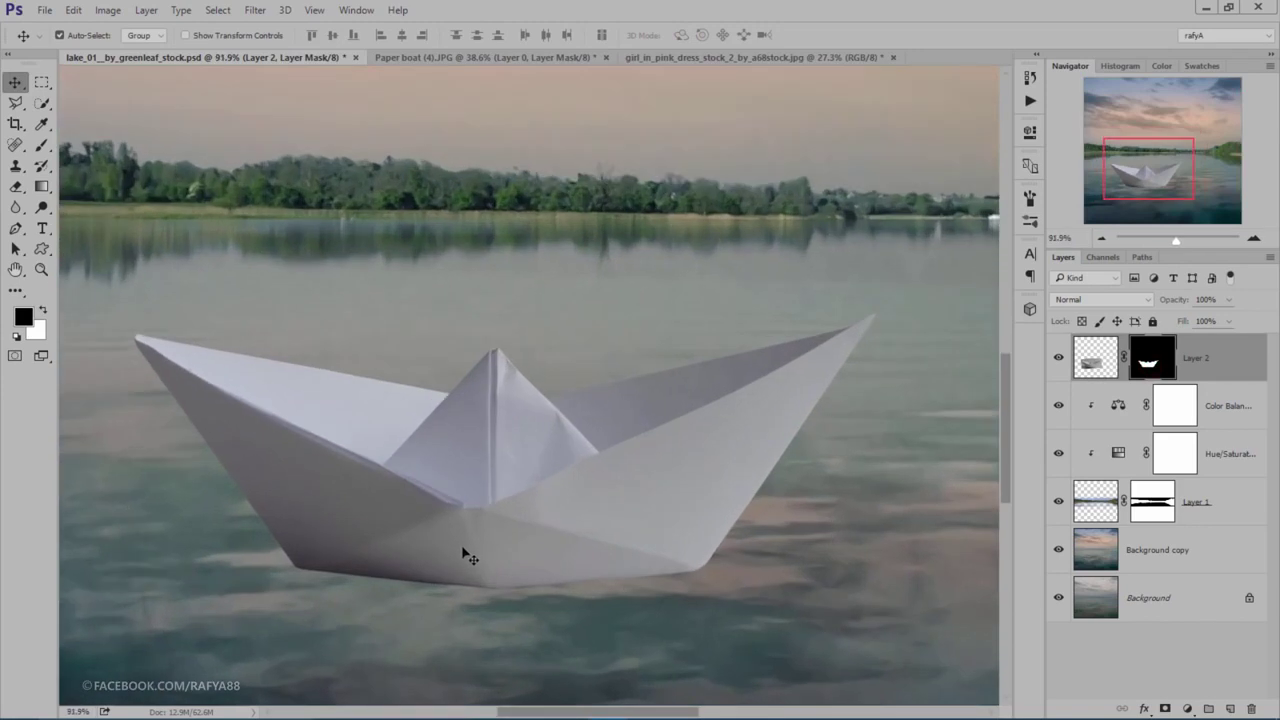
pyautogui.click(41, 145)
pyautogui.rightClick(470, 400)
pyautogui.moveTo(610, 466); pyautogui.dragTo(589, 466)
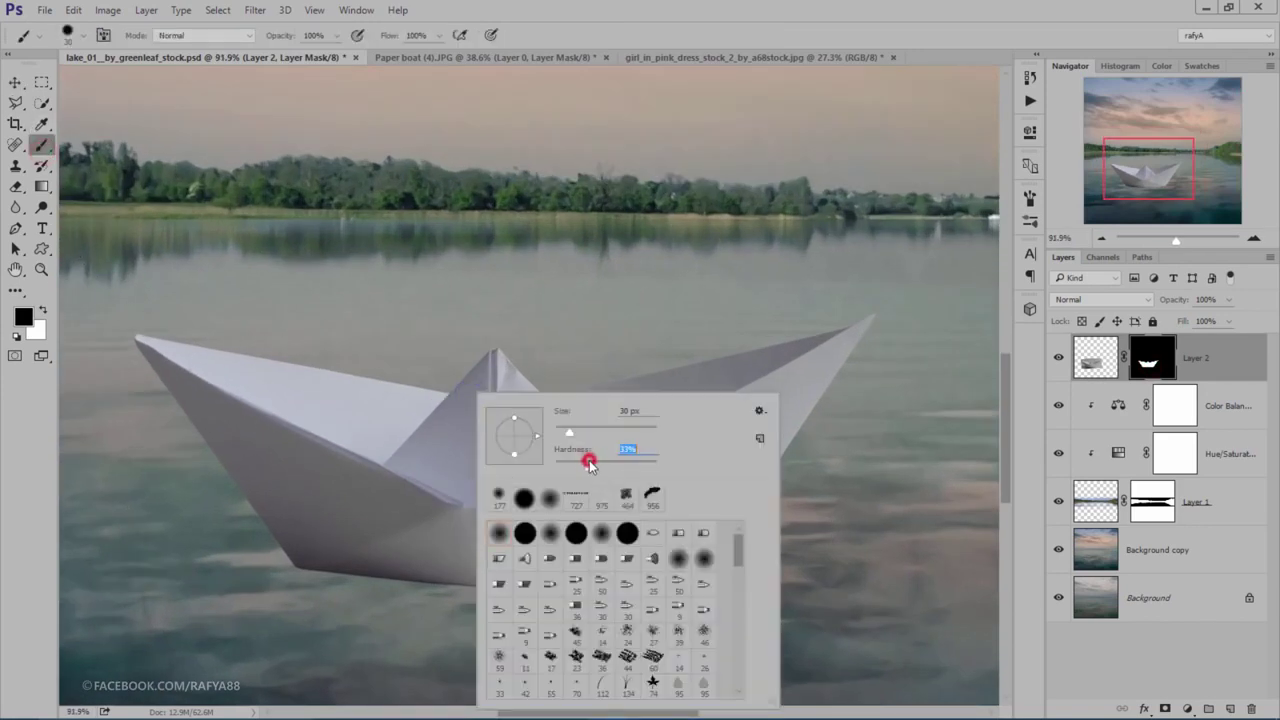
pyautogui.click(585, 430)
# Step: Try a dab at the hull's bottom left, undo it, and readjust brush hardness
pyautogui.click(271, 572)
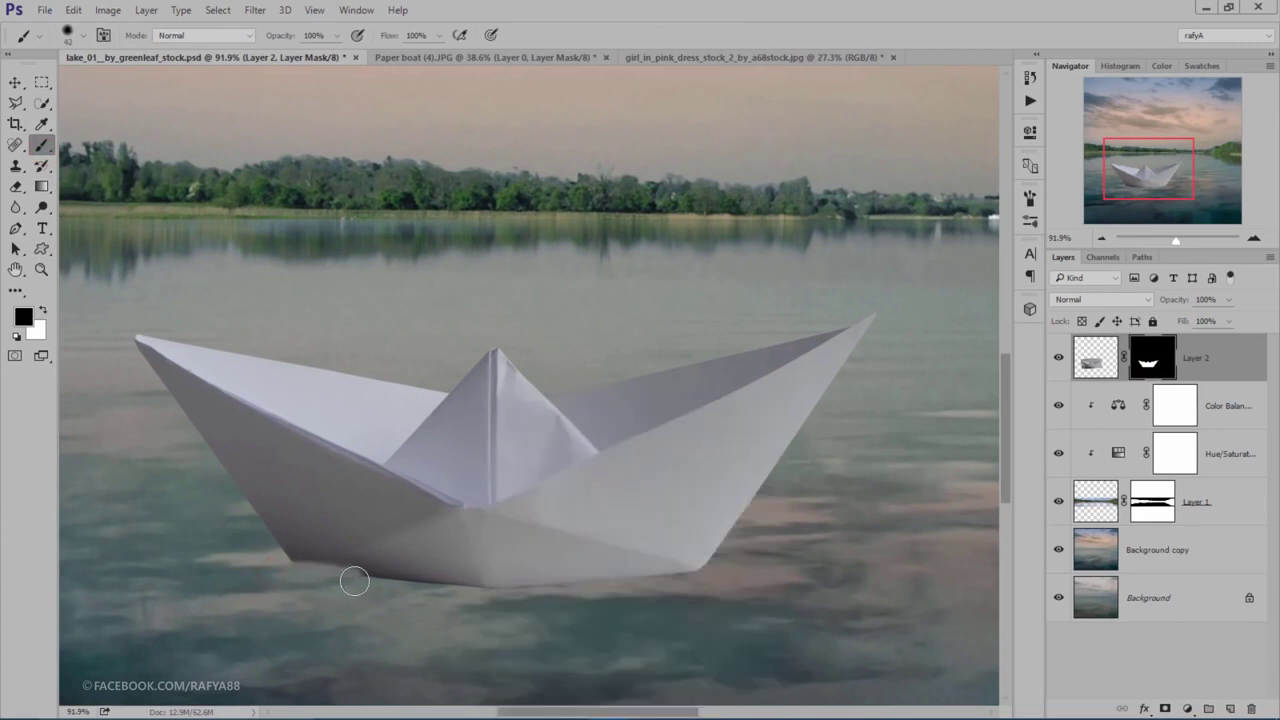
pyautogui.hotkey('ctrl', 'z')
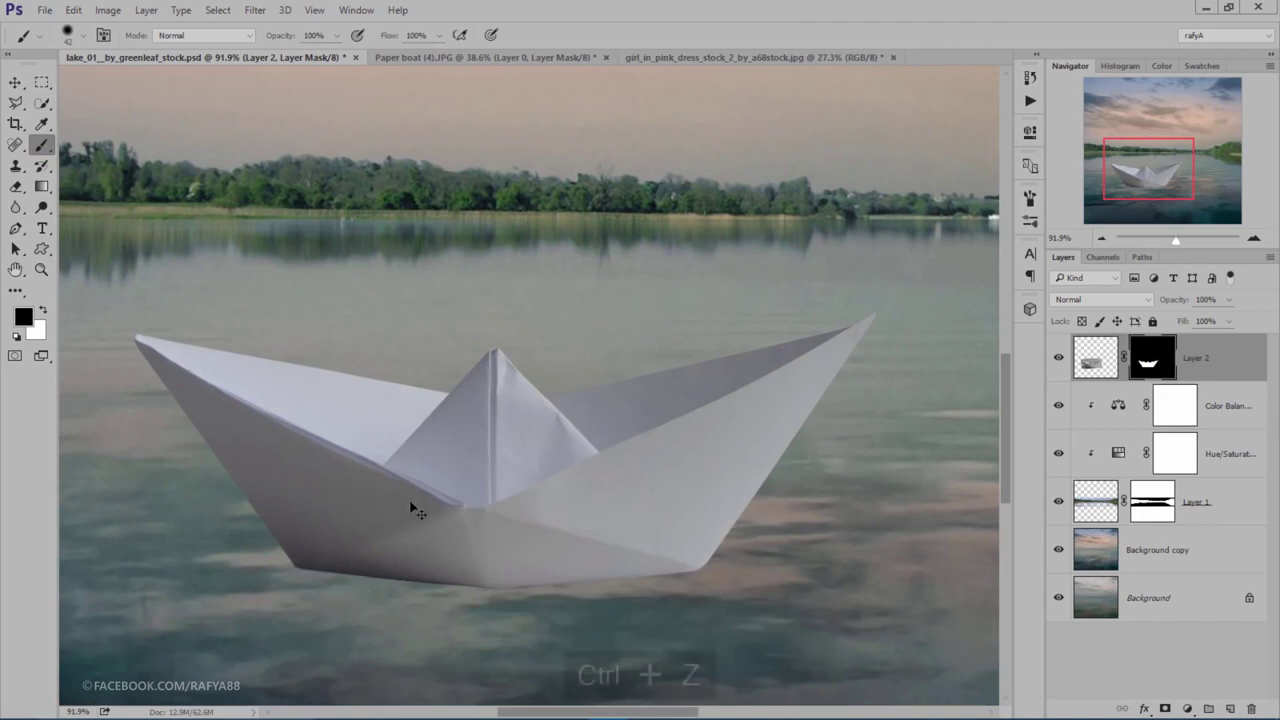
pyautogui.rightClick(546, 408)
pyautogui.click(700, 467)
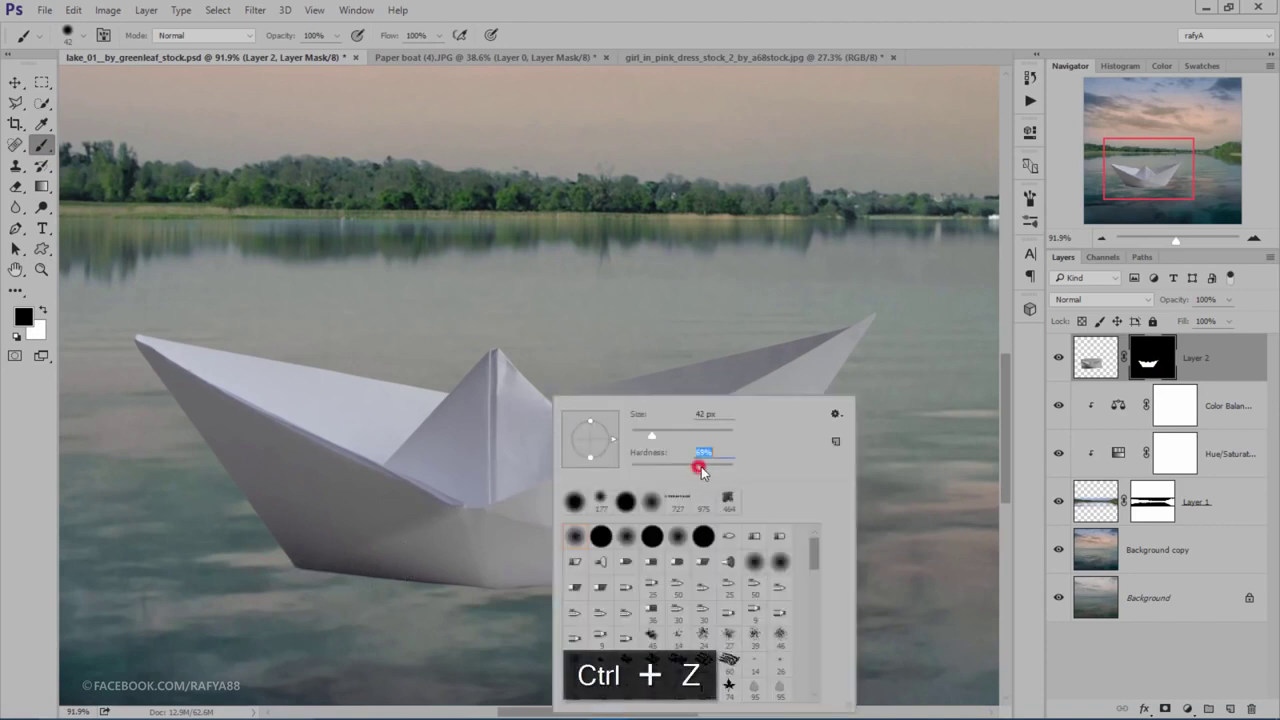
pyautogui.click(272, 580)
# Step: Paint black along the hull's lower edge so it sinks into the water
pyautogui.moveTo(355, 584)
pyautogui.mouseDown()
pyautogui.moveTo(681, 581)
pyautogui.moveTo(311, 575)
pyautogui.moveTo(470, 576)
pyautogui.mouseUp()
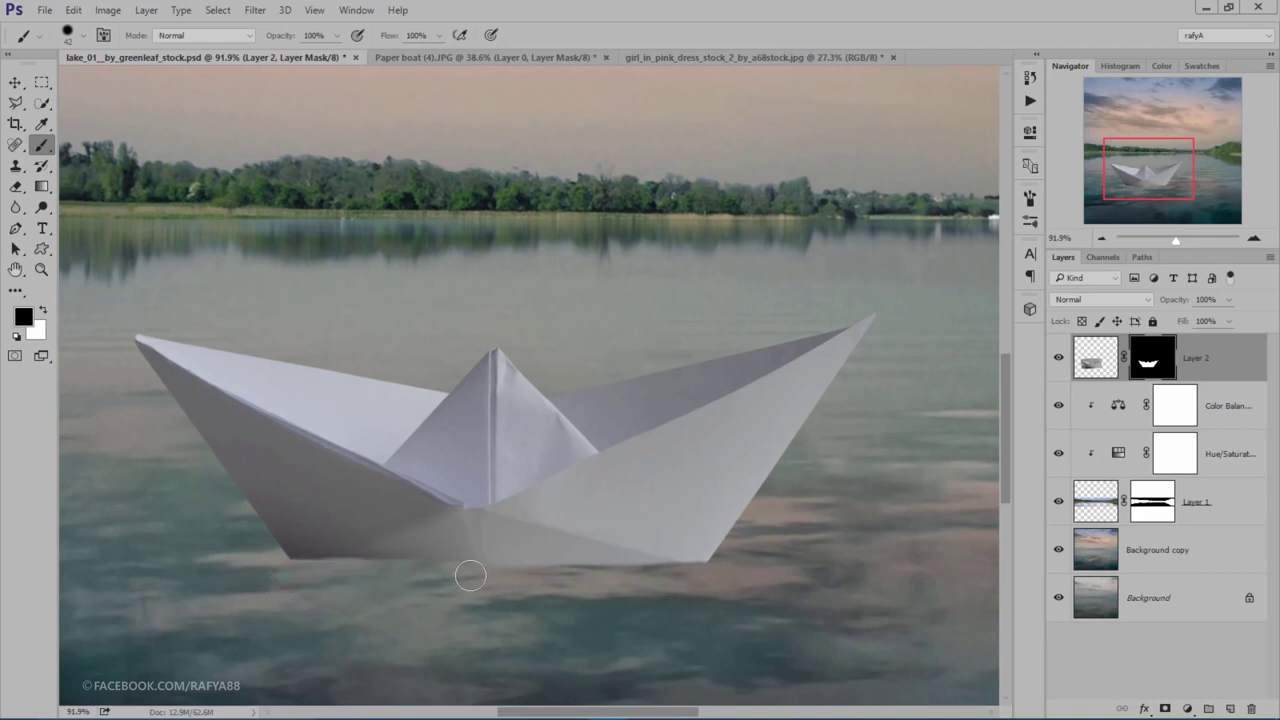
pyautogui.moveTo(560, 576); pyautogui.dragTo(665, 576)
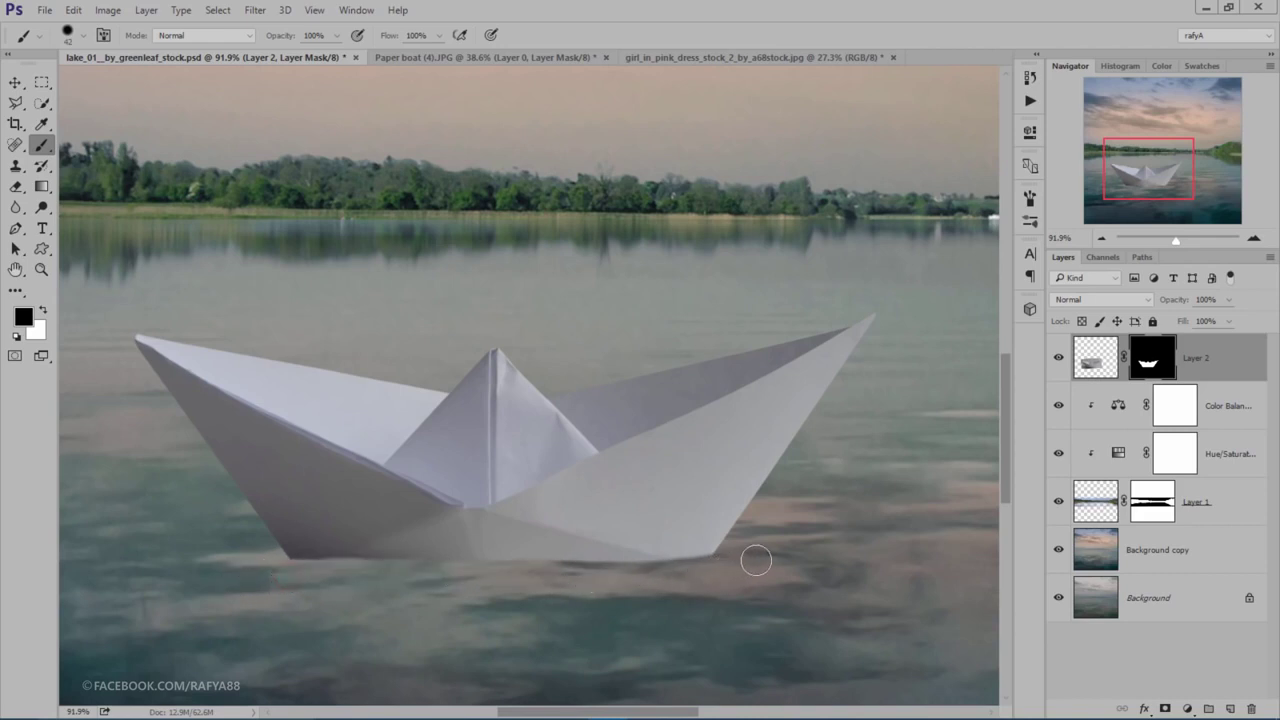
pyautogui.moveTo(346, 576); pyautogui.dragTo(253, 564)
pyautogui.hotkey('ctrl', '-')
pyautogui.hotkey('ctrl', '-')
pyautogui.hotkey('ctrl', '-')
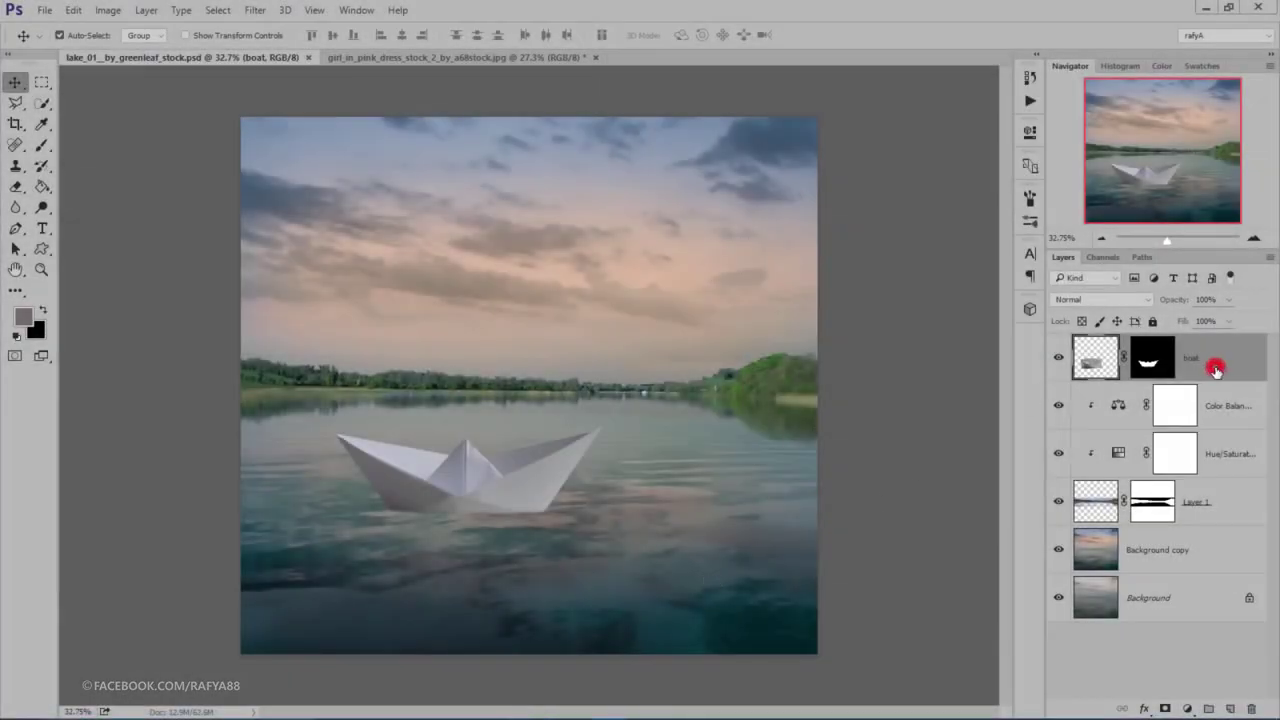
# Step: Add a Curves adjustment clipped to the boat, brightening highlights and darkening shadows
pyautogui.click(1215, 369)
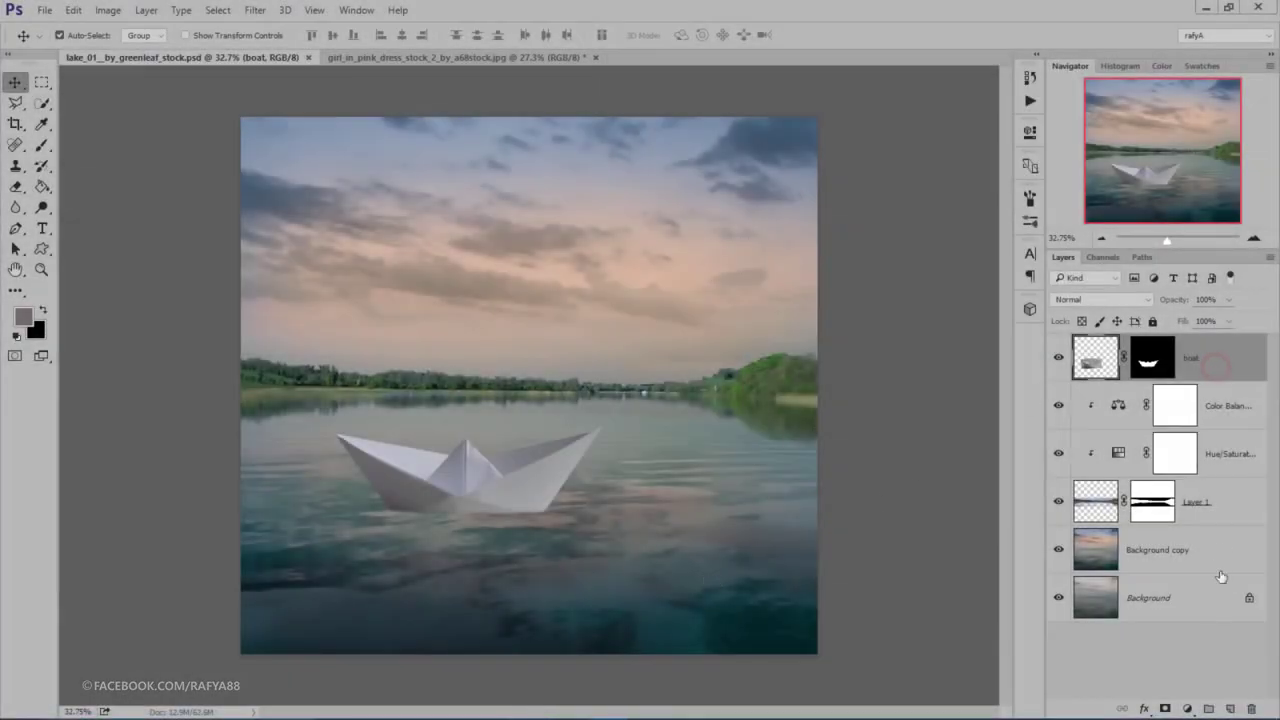
pyautogui.click(1189, 708)
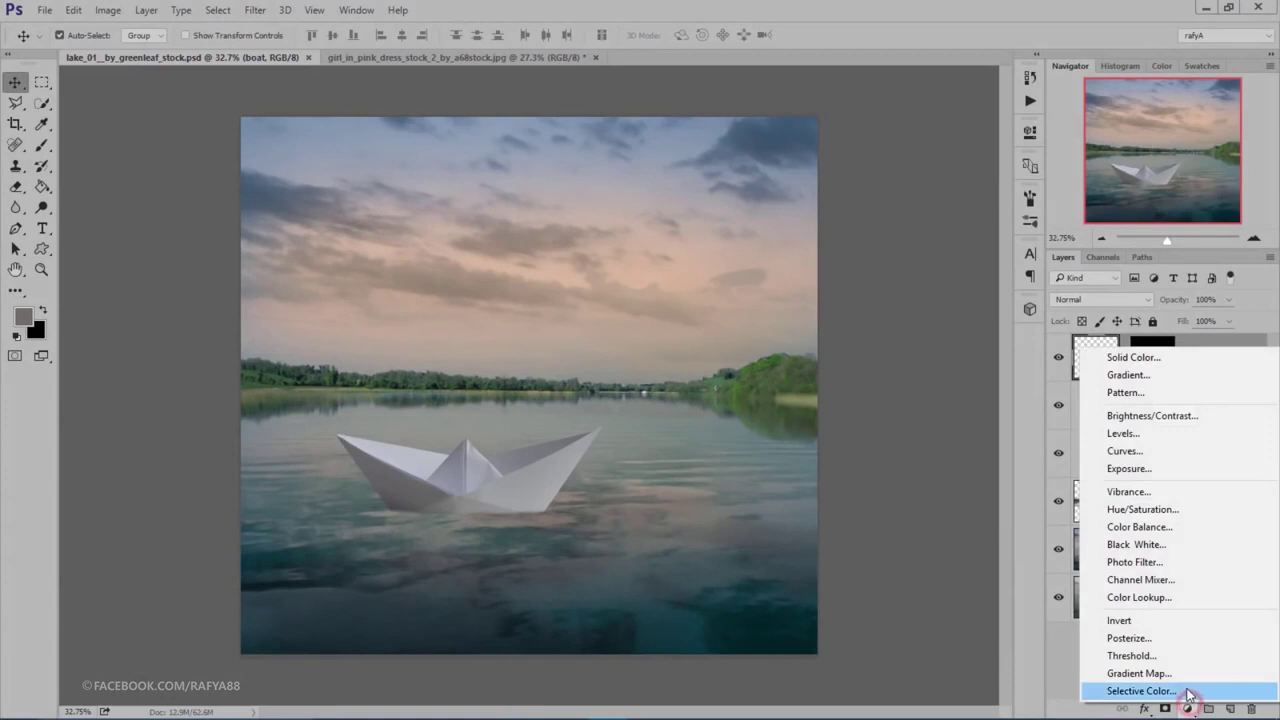
pyautogui.click(1224, 451)
pyautogui.click(891, 391)
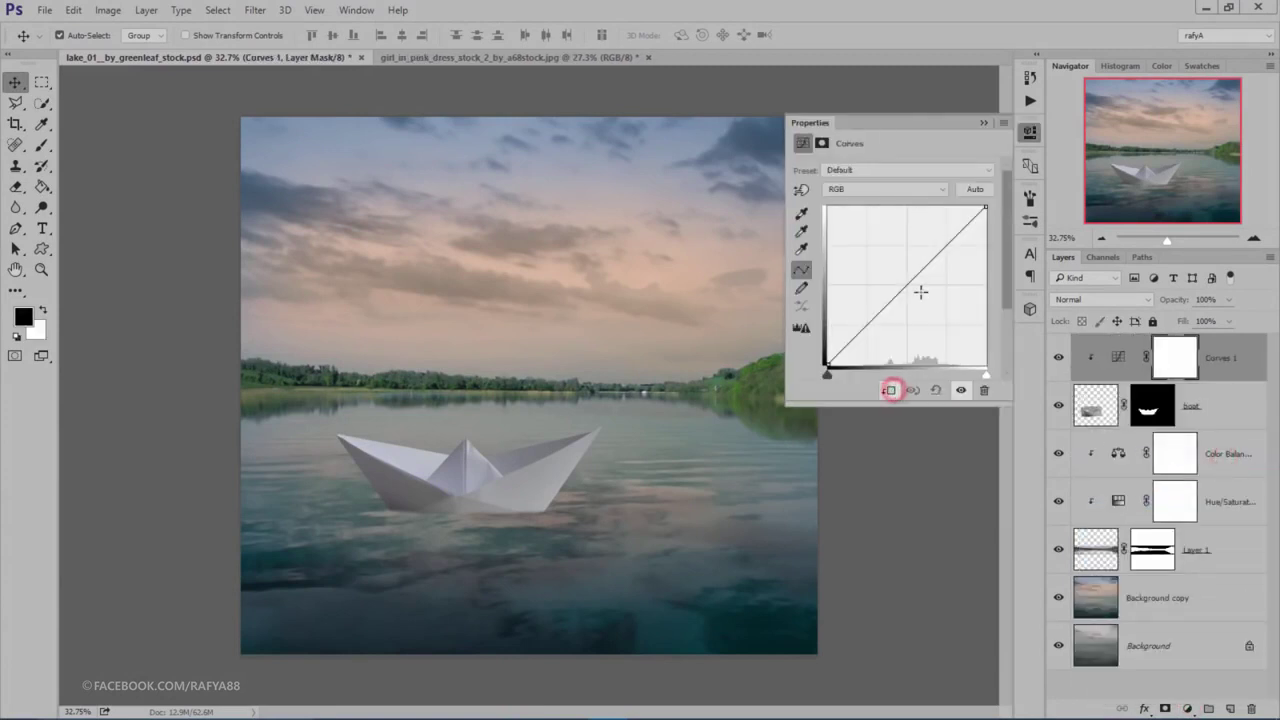
pyautogui.moveTo(926, 263); pyautogui.dragTo(928, 251)
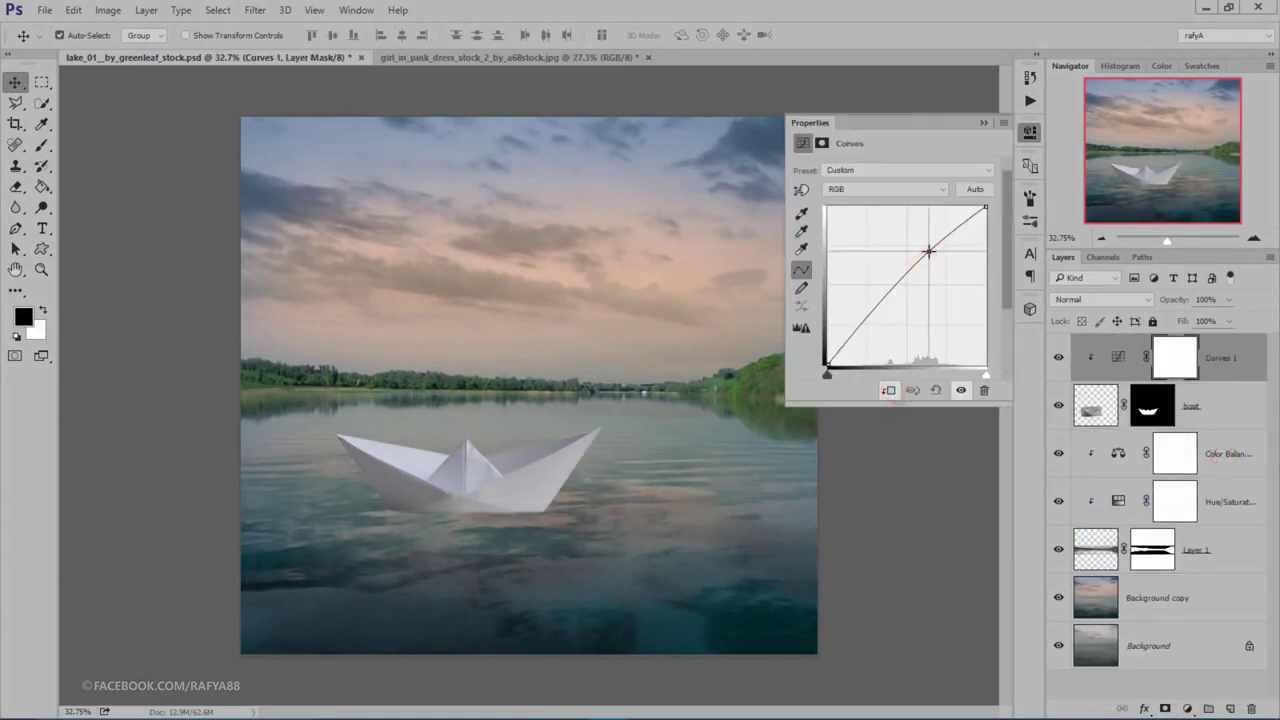
pyautogui.moveTo(870, 312); pyautogui.dragTo(870, 321)
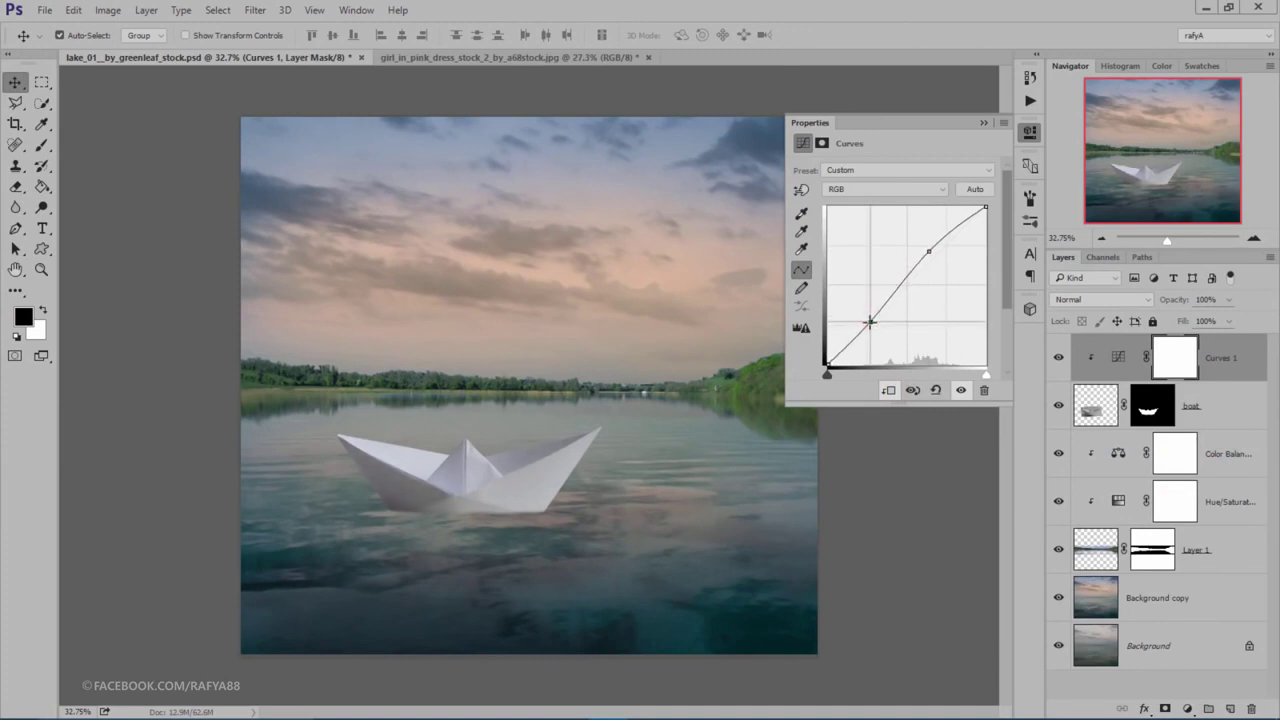
pyautogui.moveTo(871, 322); pyautogui.dragTo(871, 323)
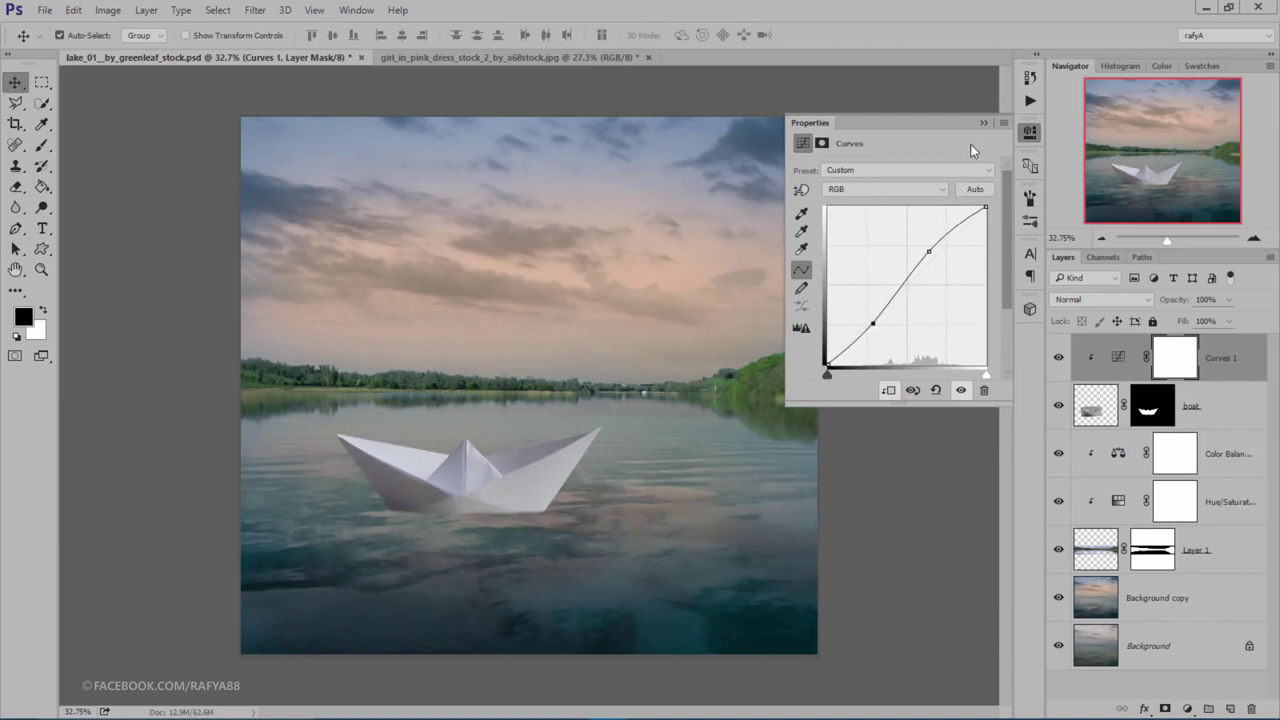
pyautogui.click(980, 123)
pyautogui.click(1058, 357)
pyautogui.click(1058, 357)
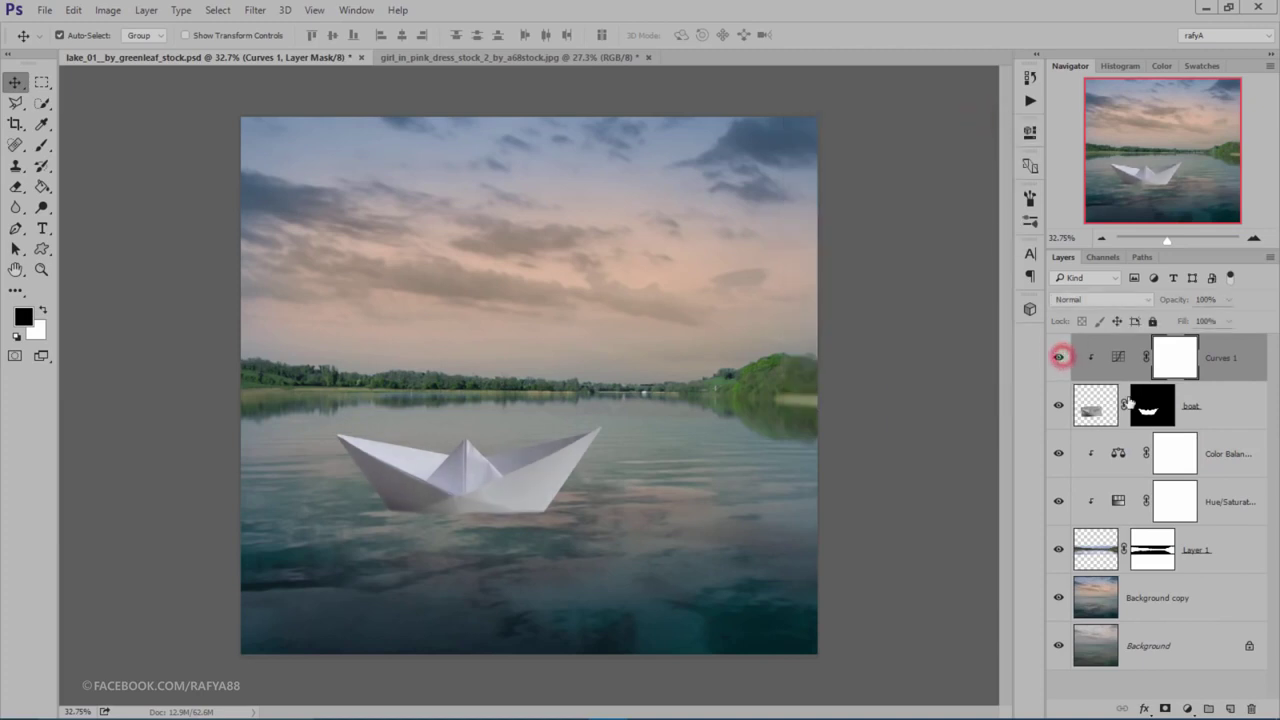
# Step: Add a clipped Color Balance with midtones Cyan-Red -9 and Yellow-Blue -19
pyautogui.click(1185, 708)
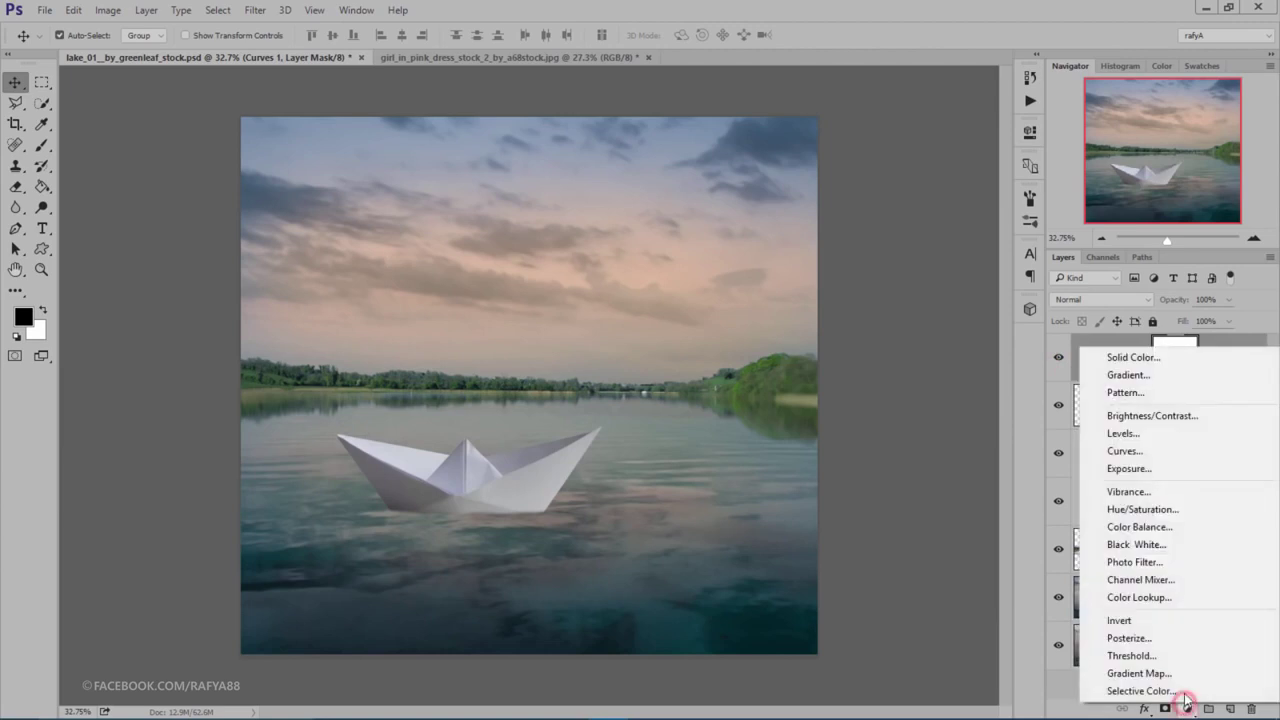
pyautogui.click(1206, 528)
pyautogui.click(886, 390)
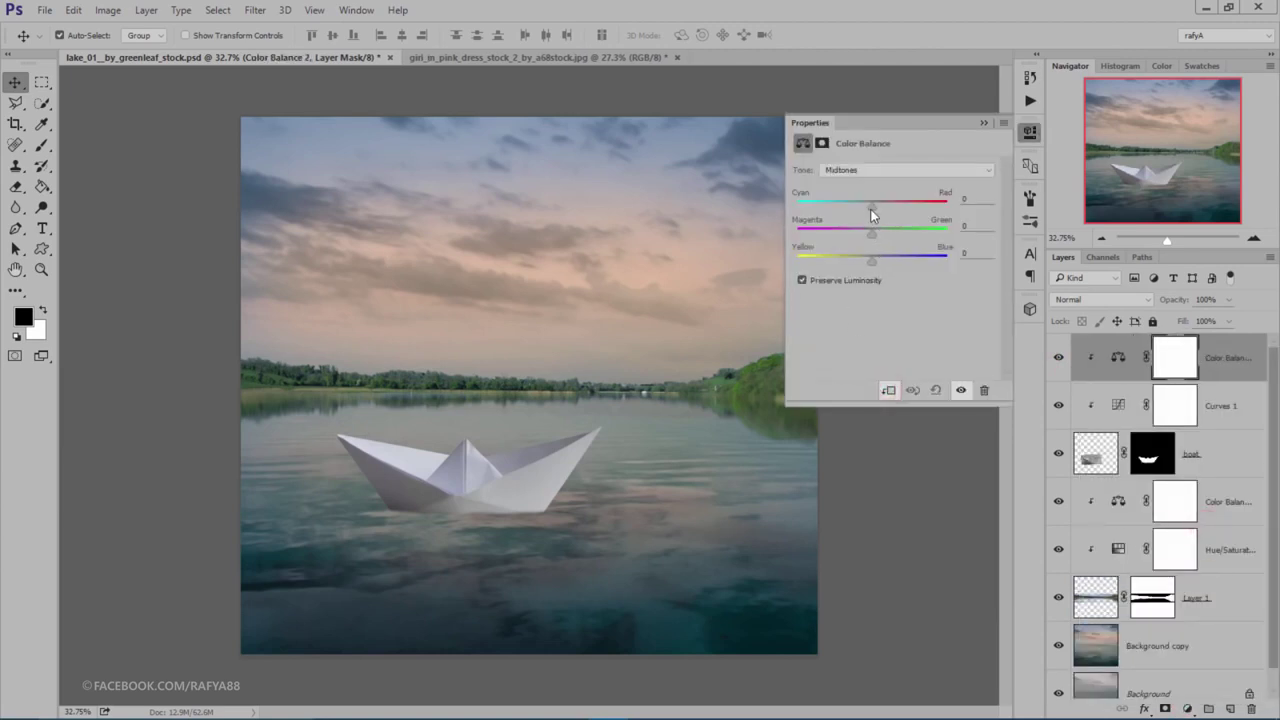
pyautogui.moveTo(862, 210); pyautogui.dragTo(867, 211)
pyautogui.moveTo(871, 255); pyautogui.dragTo(863, 268)
pyautogui.click(983, 122)
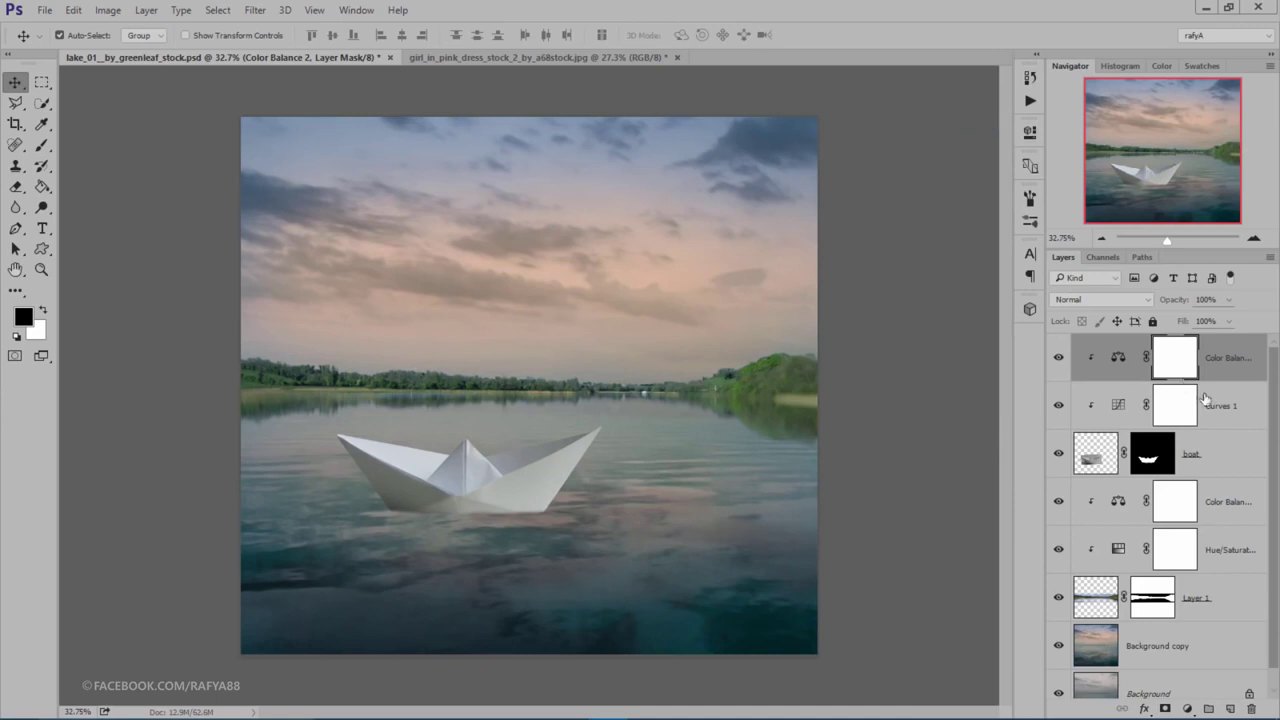
# Step: On a new clipped layer, paint sampled light grey at 66% along the boat's lower-right edge
pyautogui.click(1228, 706)
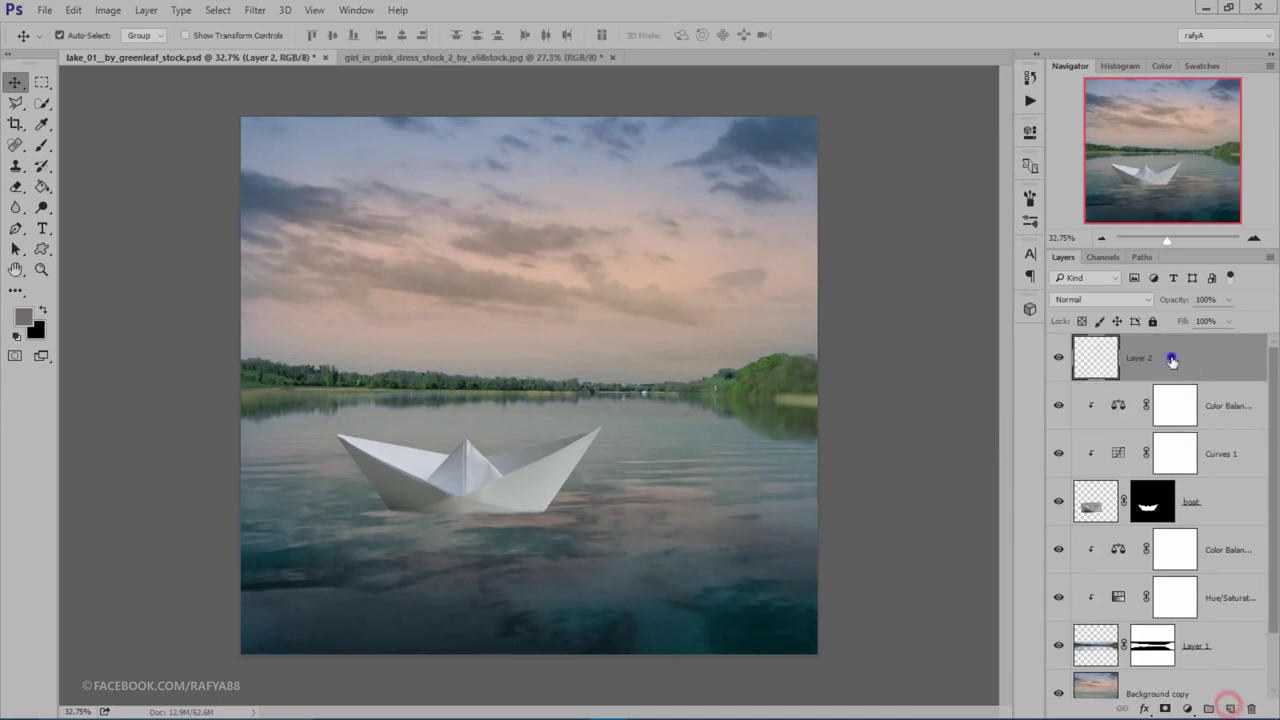
pyautogui.rightClick(1171, 357)
pyautogui.click(904, 391)
pyautogui.click(41, 145)
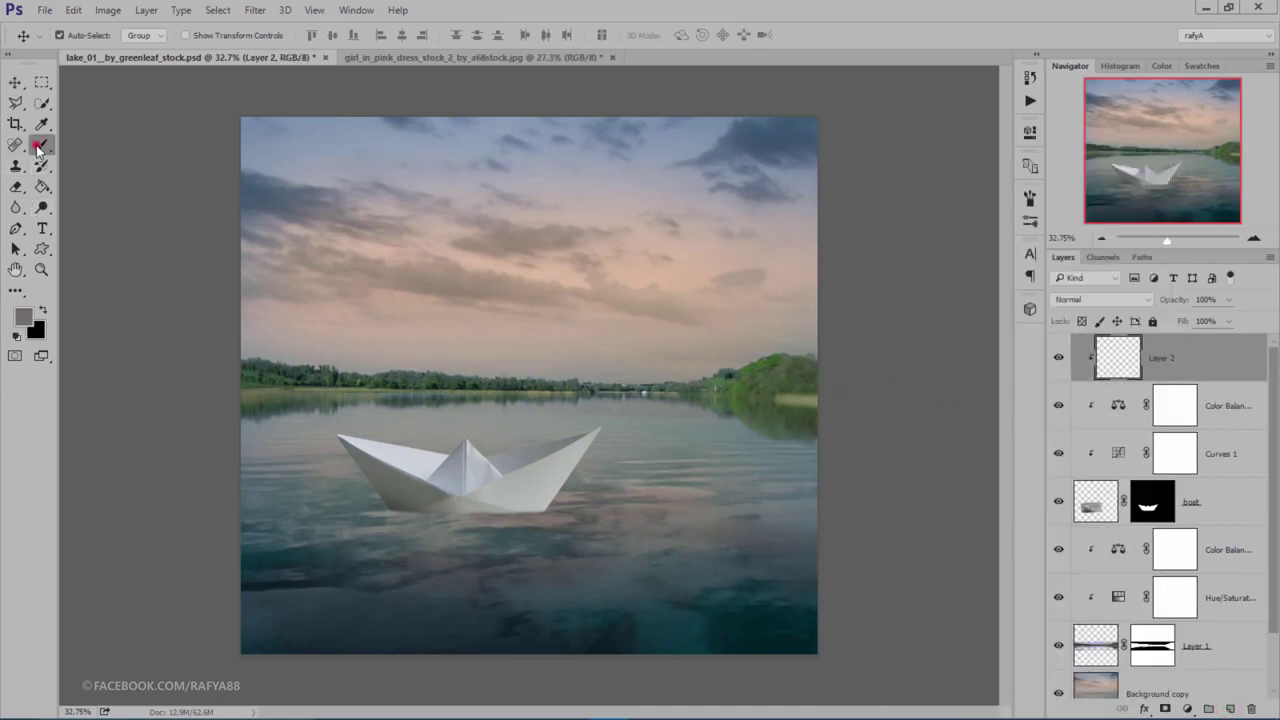
pyautogui.scroll(3, 503, 563)
pyautogui.click(23, 316)
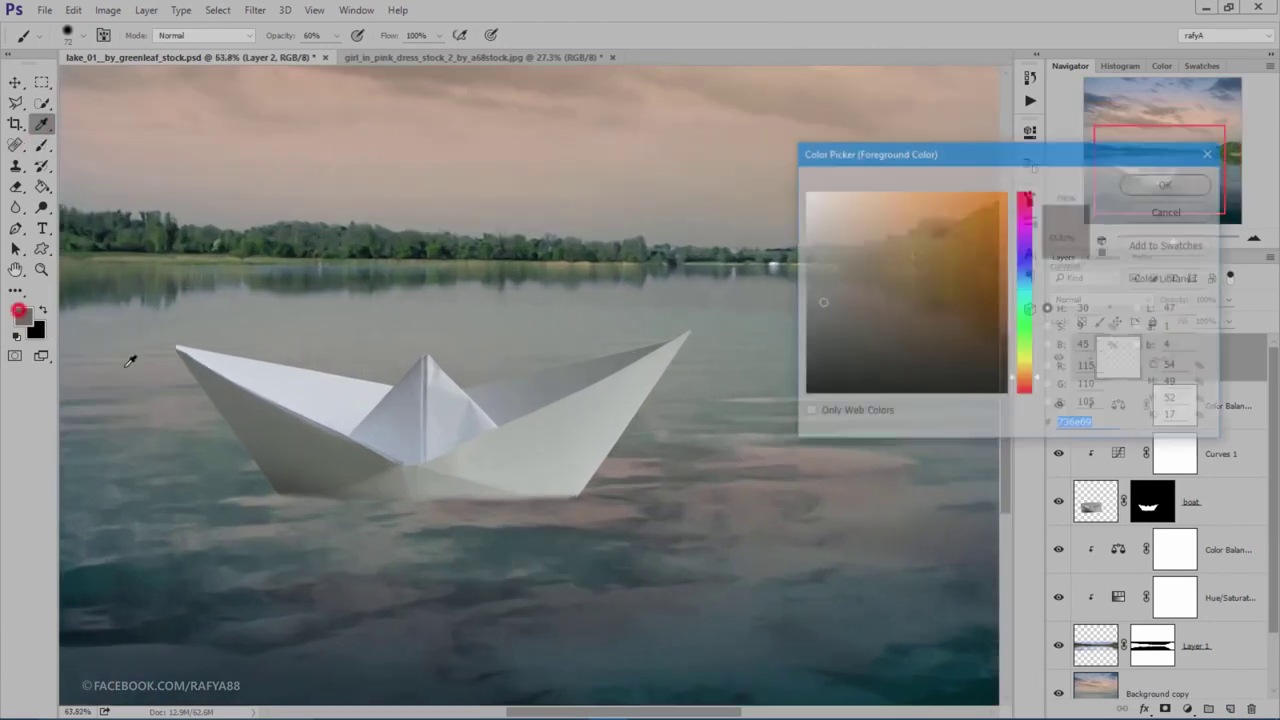
pyautogui.click(538, 482)
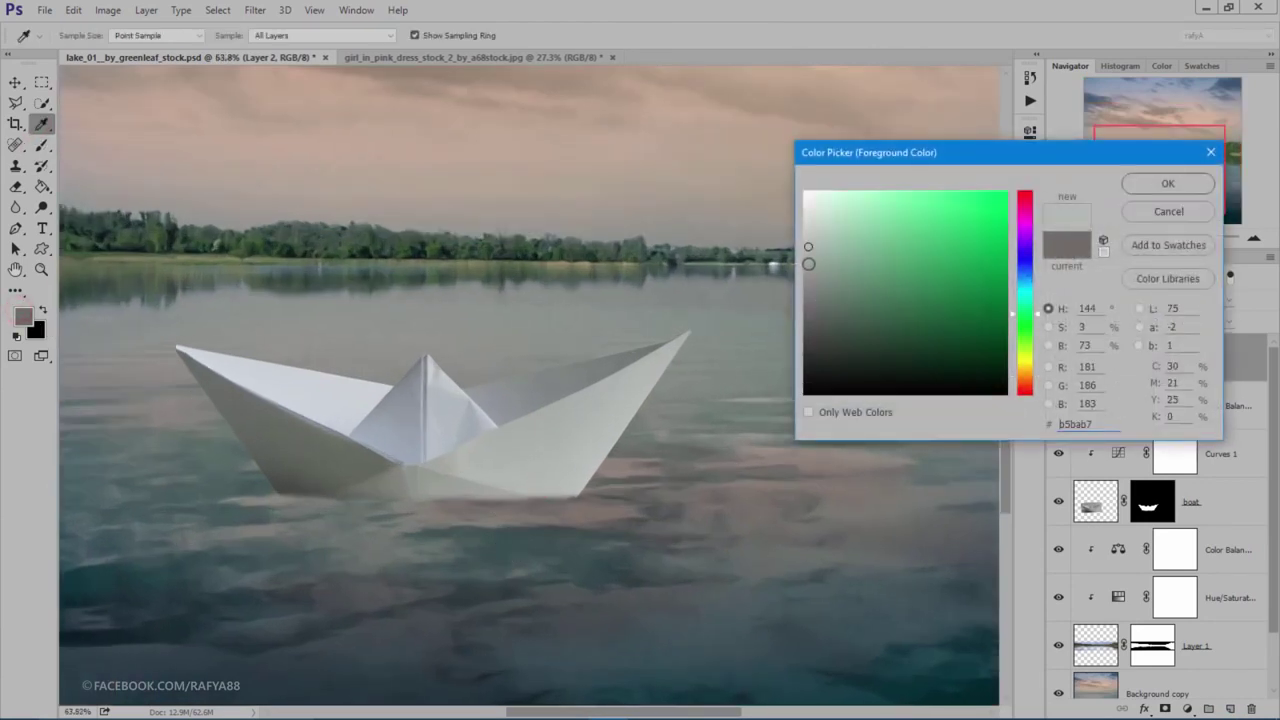
pyautogui.click(1165, 184)
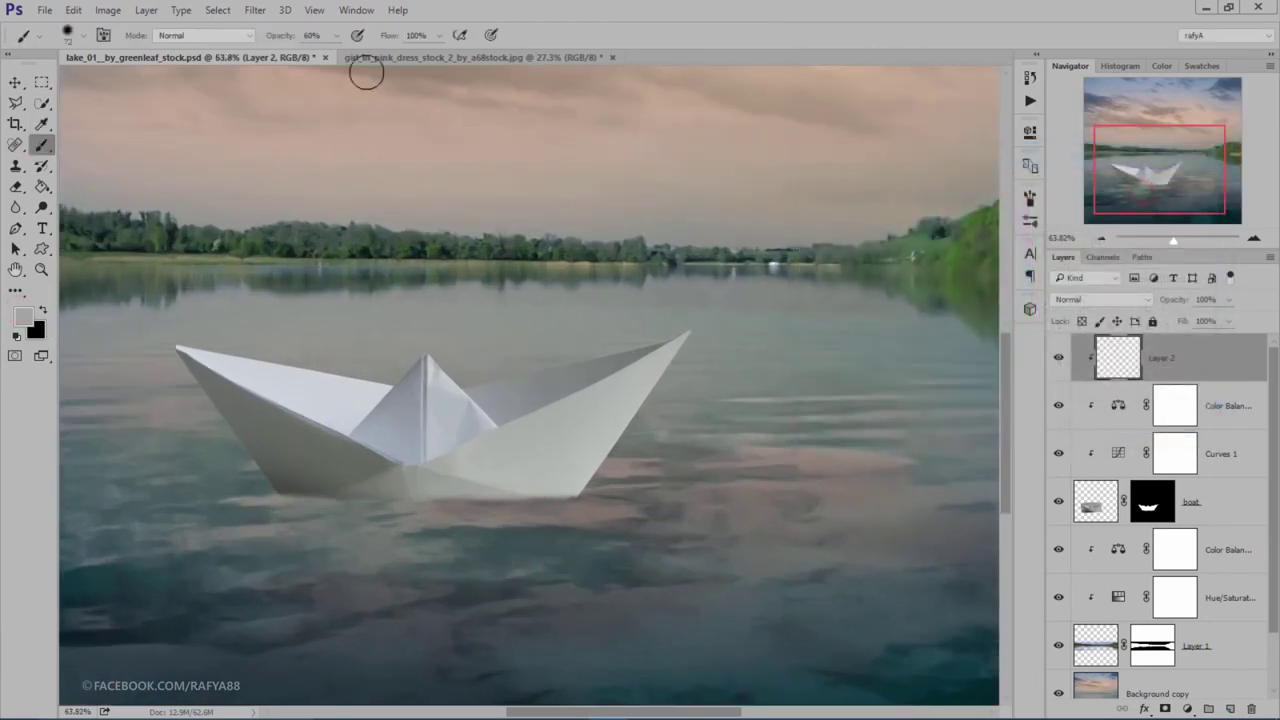
pyautogui.moveTo(287, 38); pyautogui.dragTo(293, 38)
pyautogui.moveTo(586, 486)
pyautogui.mouseDown()
pyautogui.moveTo(597, 497)
pyautogui.moveTo(500, 503)
pyautogui.mouseUp()
pyautogui.click(534, 500)
pyautogui.click(597, 491)
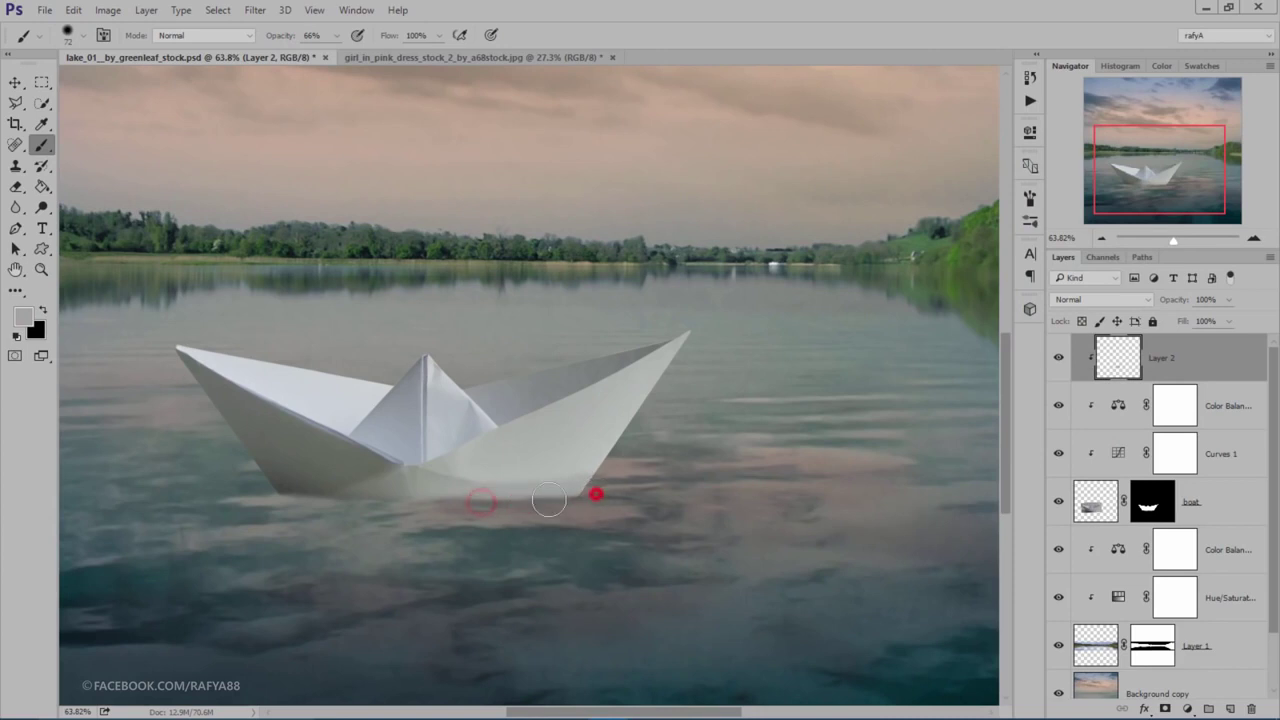
# Step: Sample another water grey and dab it on the water below the hull
pyautogui.click(23, 317)
pyautogui.click(441, 484)
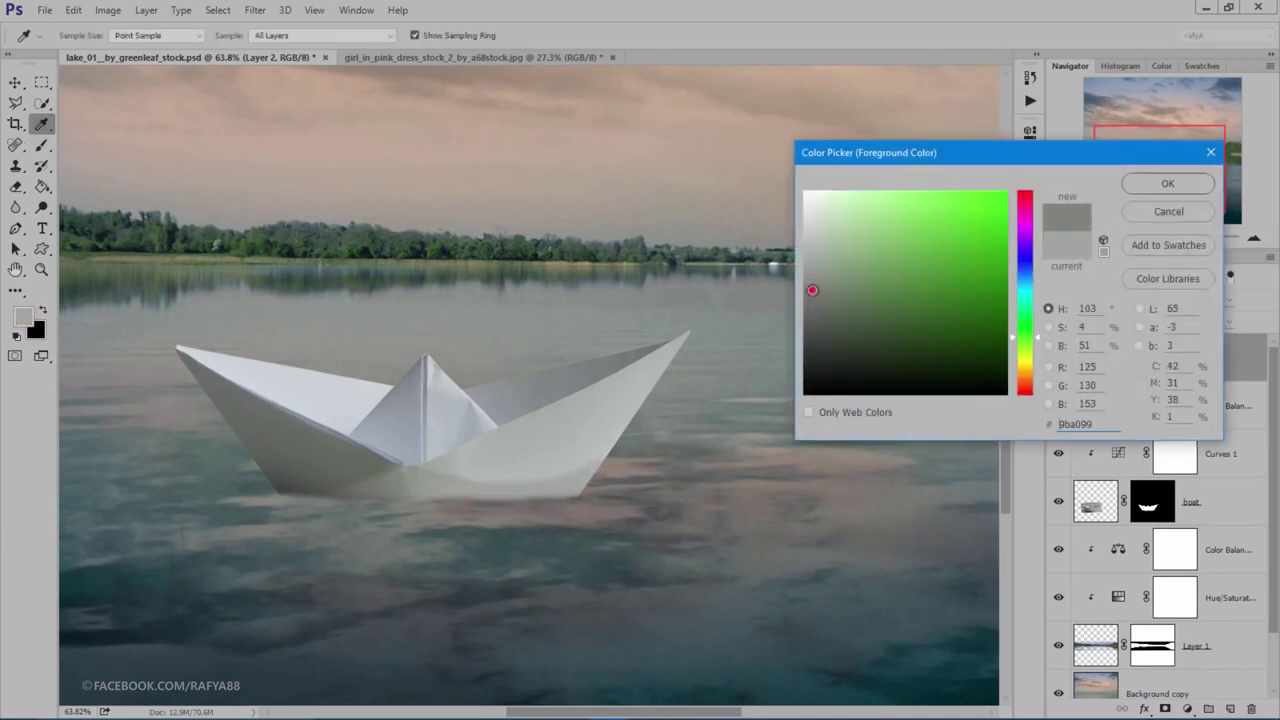
pyautogui.click(1140, 185)
pyautogui.click(449, 508)
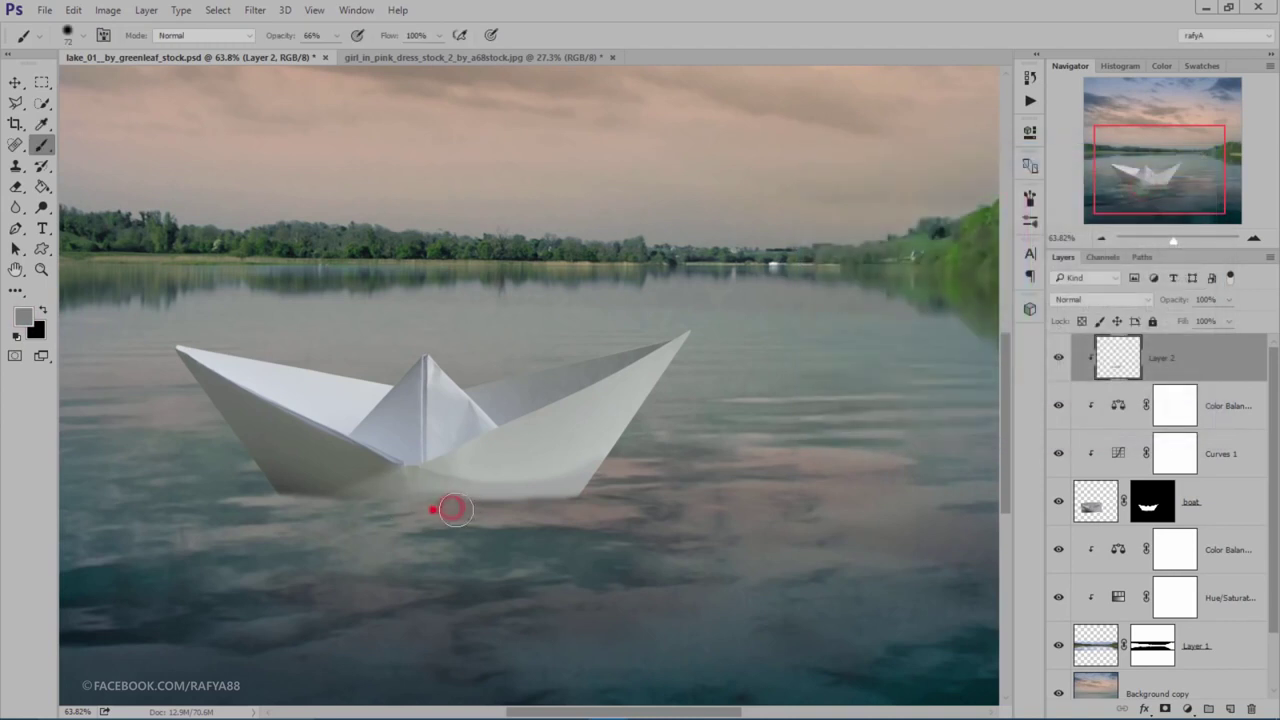
pyautogui.click(489, 511)
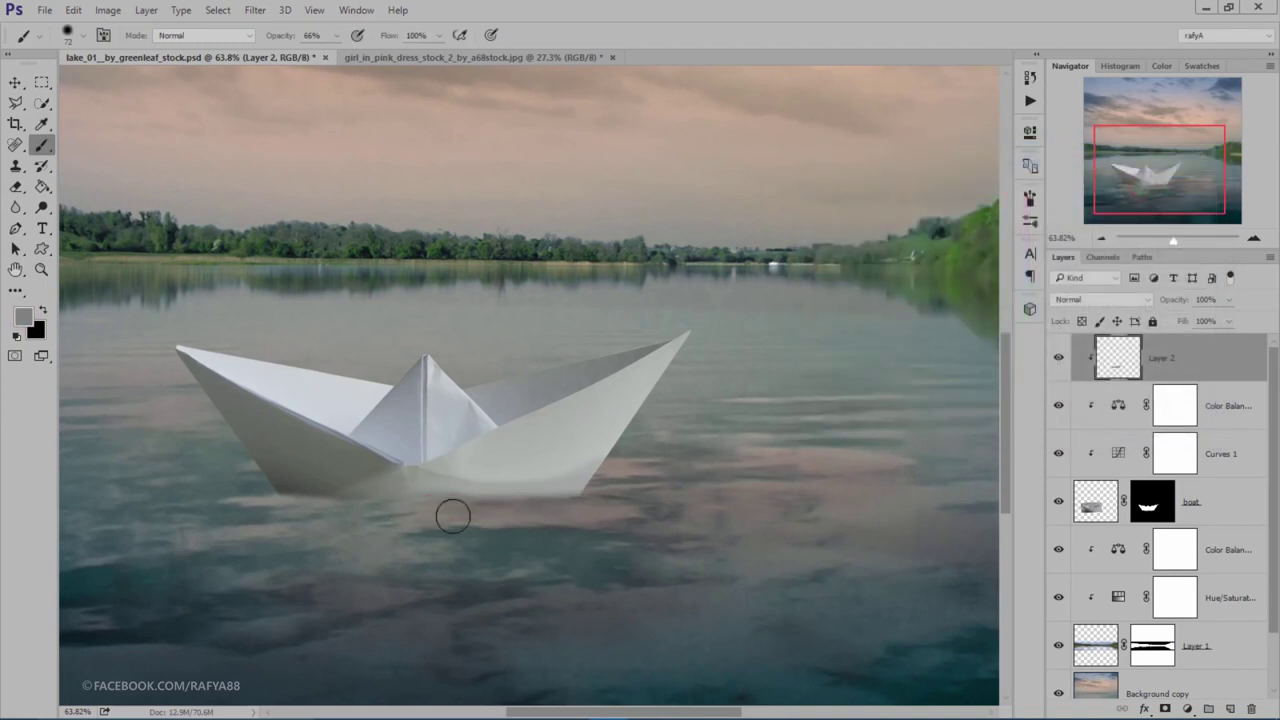
pyautogui.click(450, 514)
# Step: Pick a slightly darker grey and paint shading under the boat
pyautogui.click(22, 317)
pyautogui.click(387, 484)
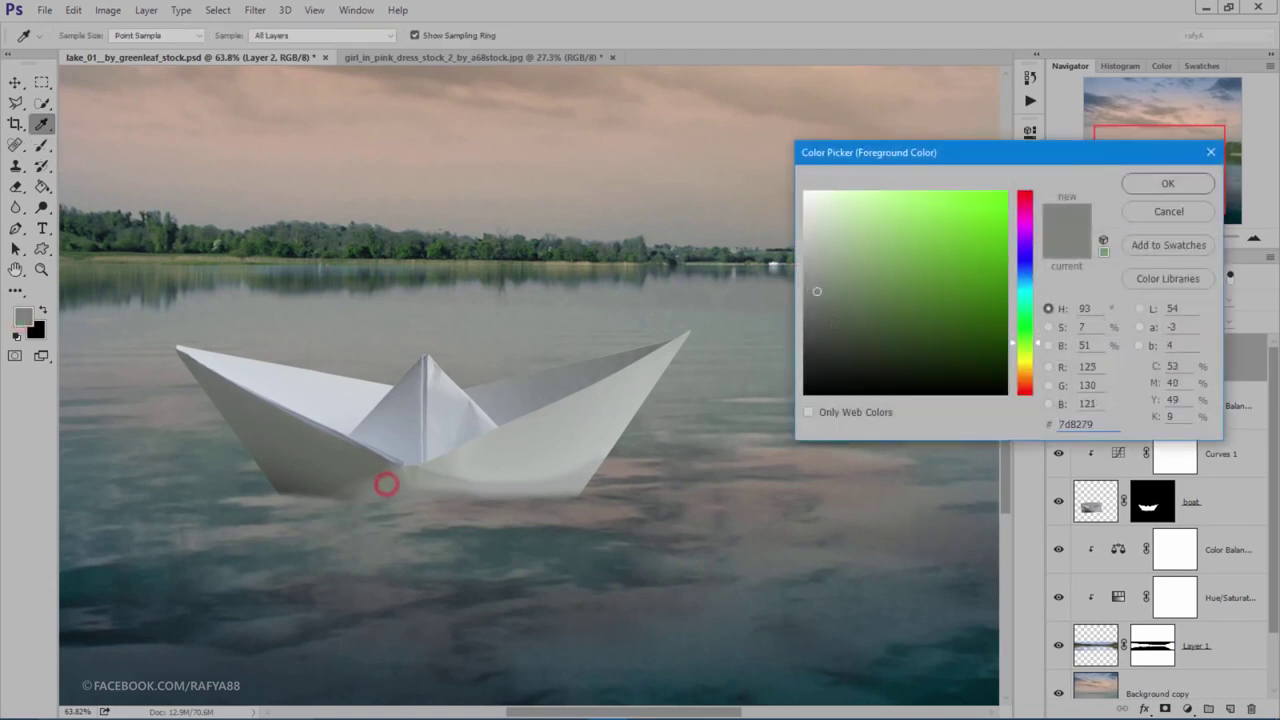
pyautogui.click(817, 309)
pyautogui.click(1155, 186)
pyautogui.press('b')
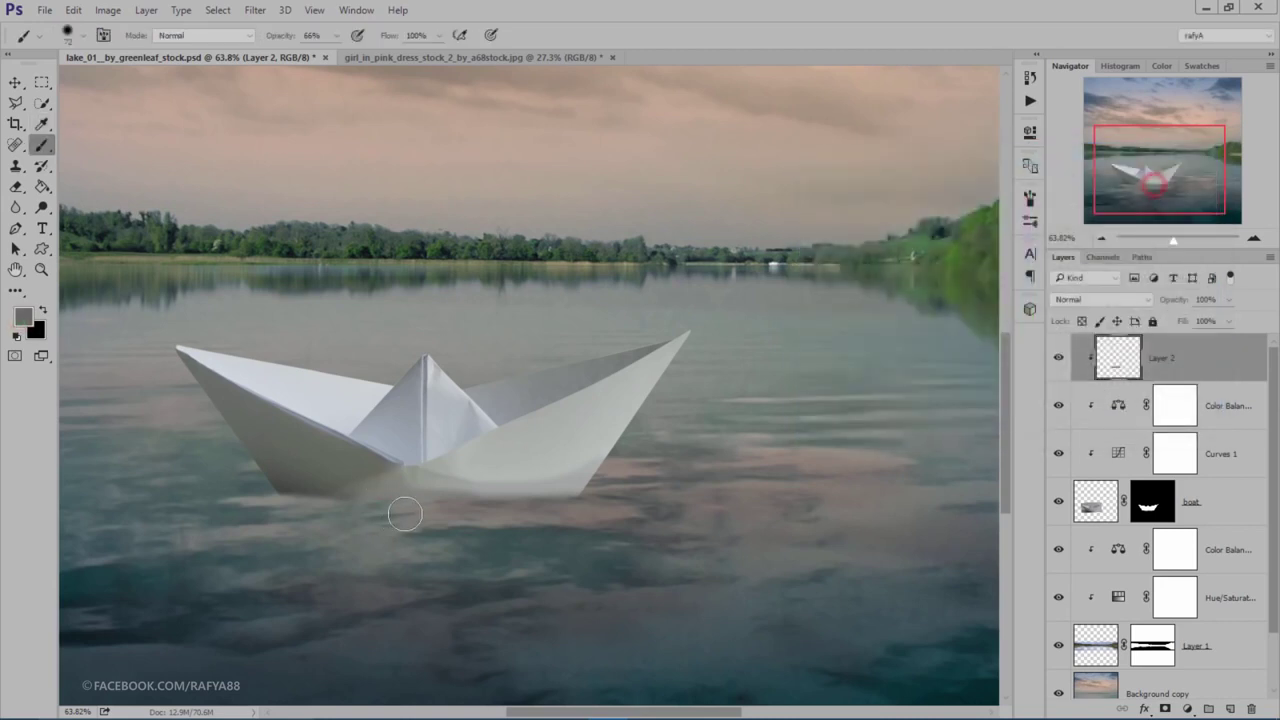
pyautogui.moveTo(409, 509)
pyautogui.mouseDown()
pyautogui.moveTo(323, 509)
pyautogui.moveTo(363, 506)
pyautogui.moveTo(368, 526)
pyautogui.moveTo(491, 514)
pyautogui.moveTo(286, 503)
pyautogui.mouseUp()
pyautogui.click(367, 510)
# Step: Sample a dark grey from under the boat and paint it beneath the left hull
pyautogui.click(23, 317)
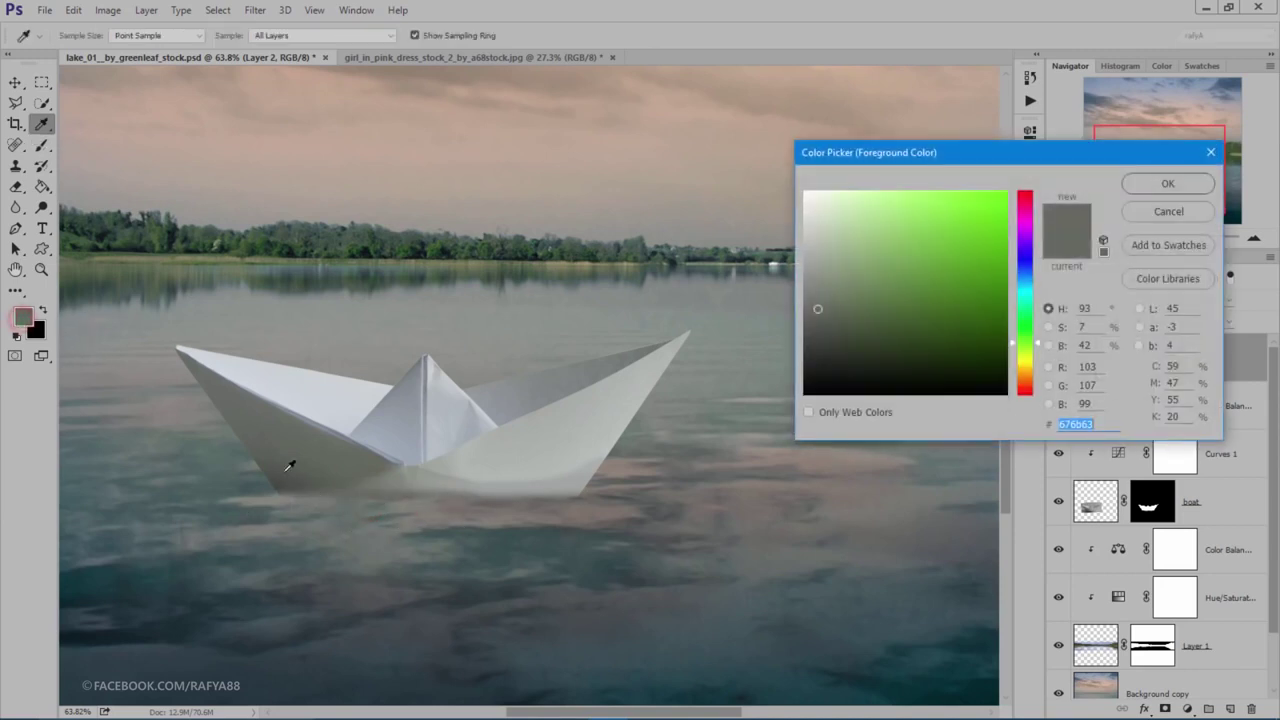
pyautogui.click(283, 472)
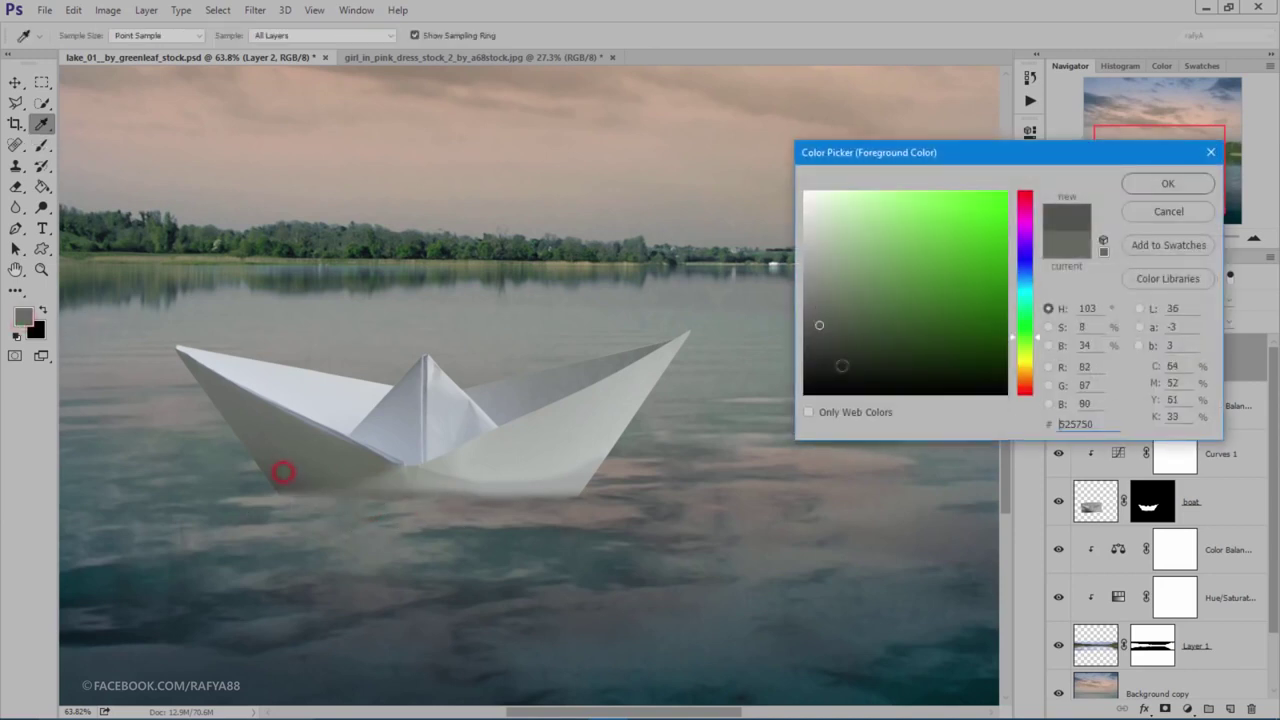
pyautogui.click(1168, 183)
pyautogui.moveTo(262, 498)
pyautogui.mouseDown()
pyautogui.moveTo(293, 505)
pyautogui.moveTo(257, 486)
pyautogui.moveTo(443, 511)
pyautogui.moveTo(369, 517)
pyautogui.mouseUp()
pyautogui.hotkey('ctrl', '0')
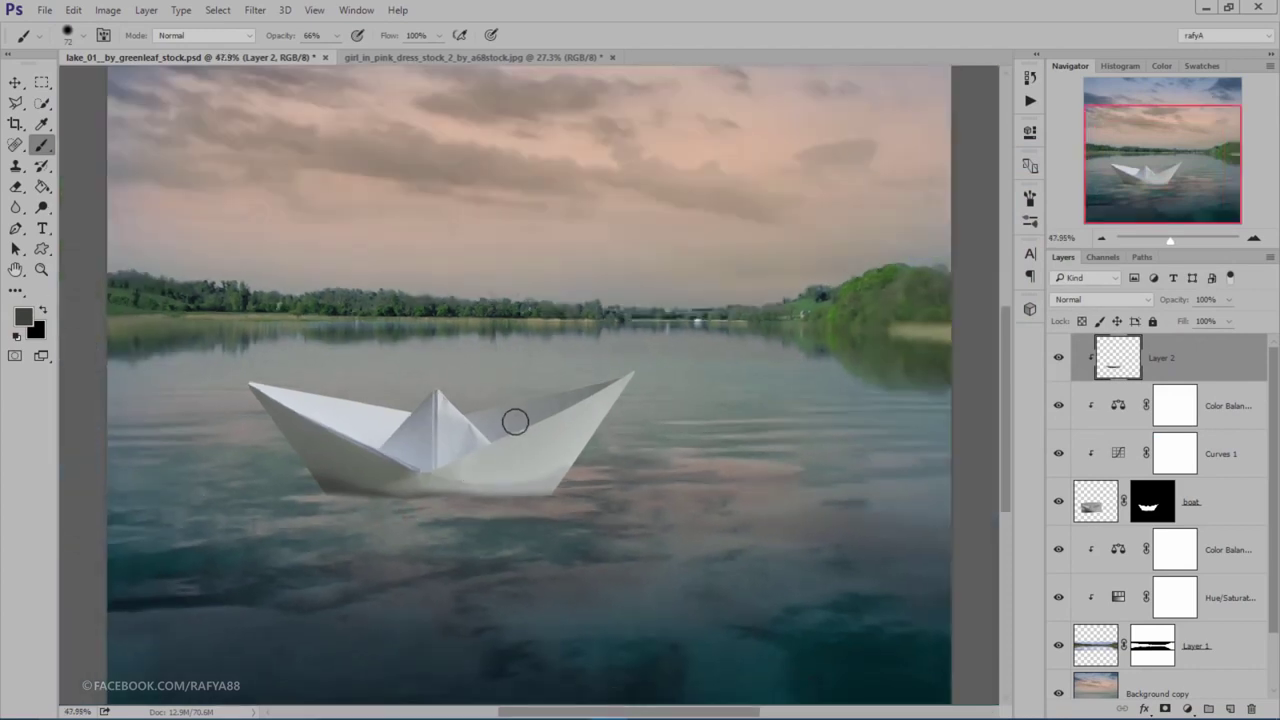
pyautogui.scroll(2, 525, 411)
pyautogui.click(260, 496)
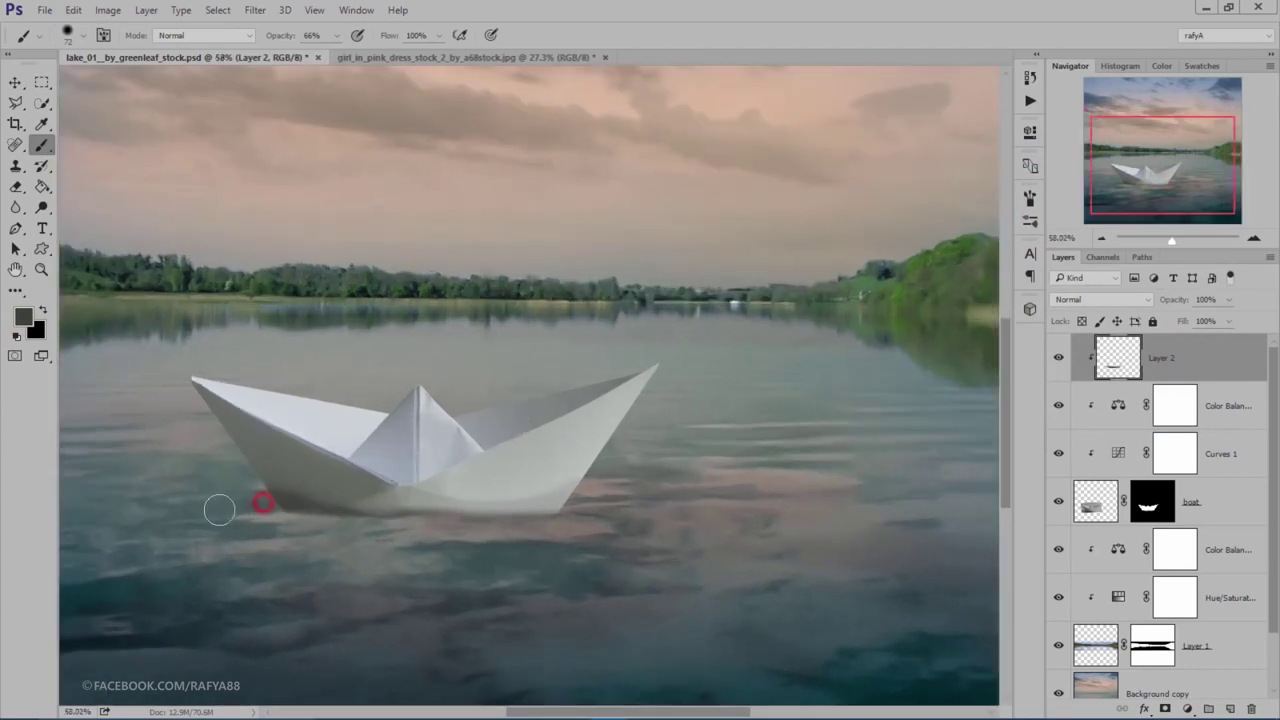
# Step: At 22% brush opacity, paint a soft shadow along the waterline and compare before/after
pyautogui.moveTo(280, 40); pyautogui.dragTo(250, 42)
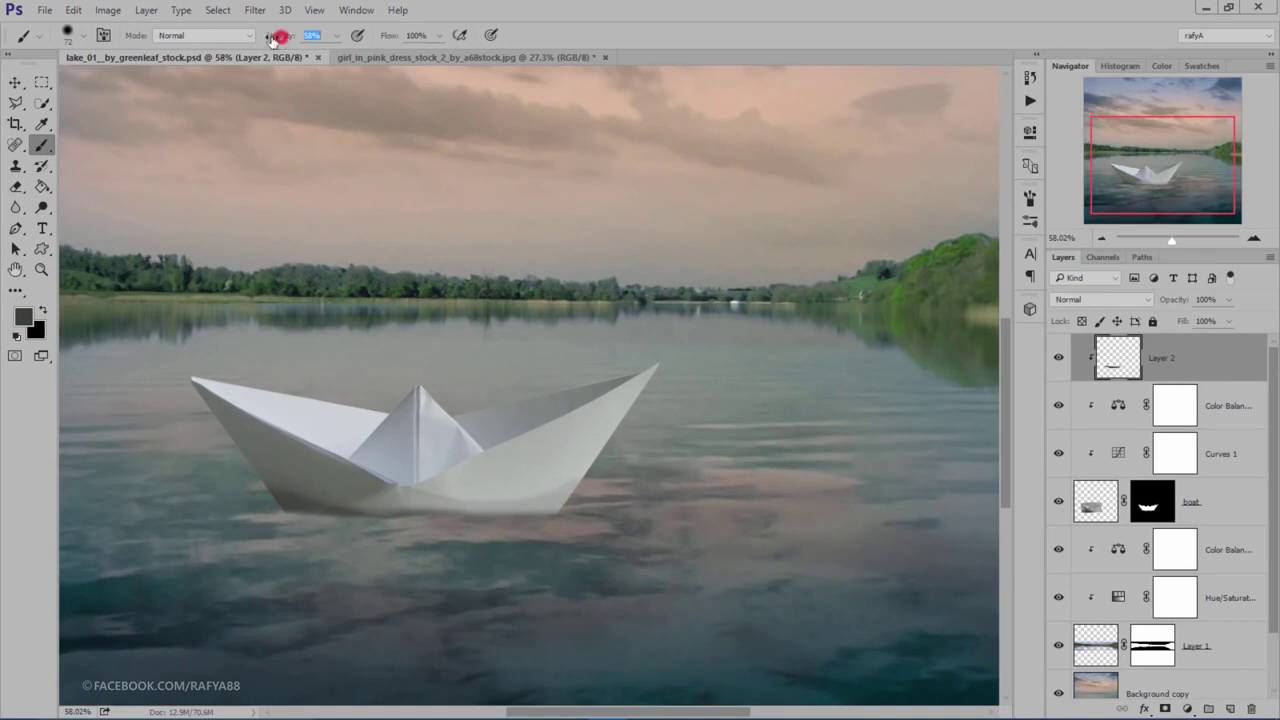
pyautogui.moveTo(405, 515); pyautogui.dragTo(570, 517)
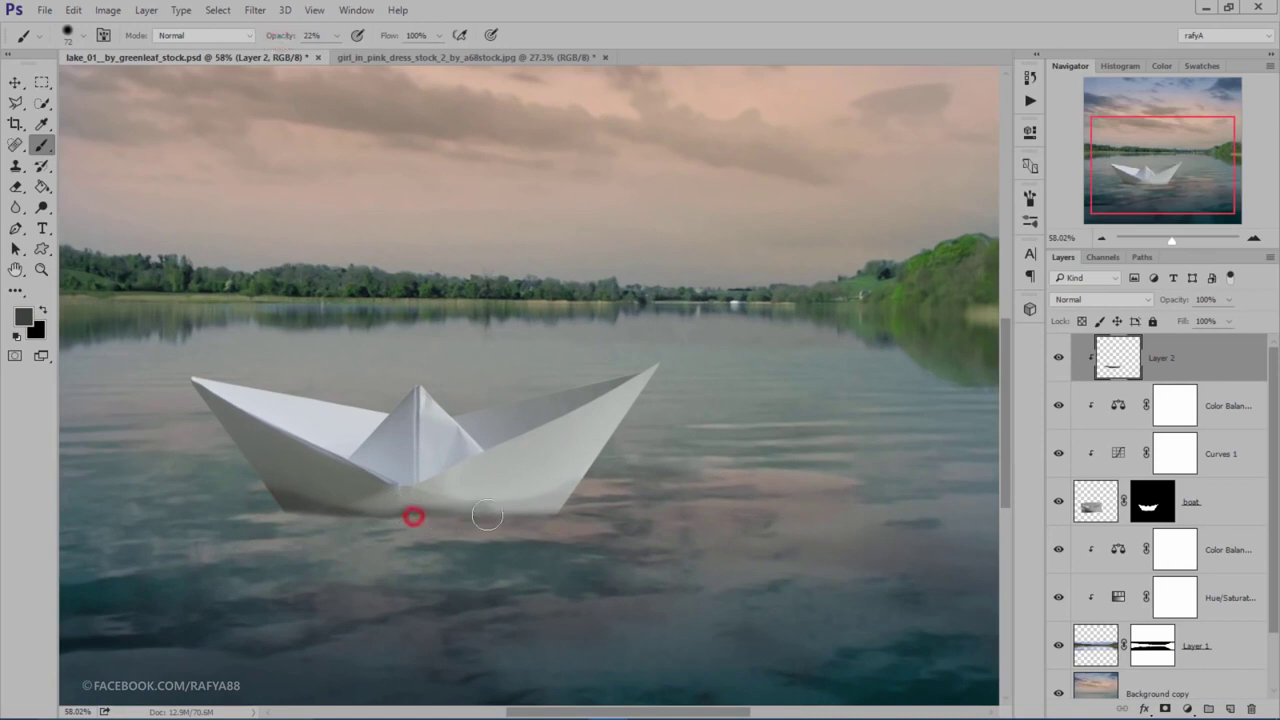
pyautogui.moveTo(403, 517); pyautogui.dragTo(363, 514)
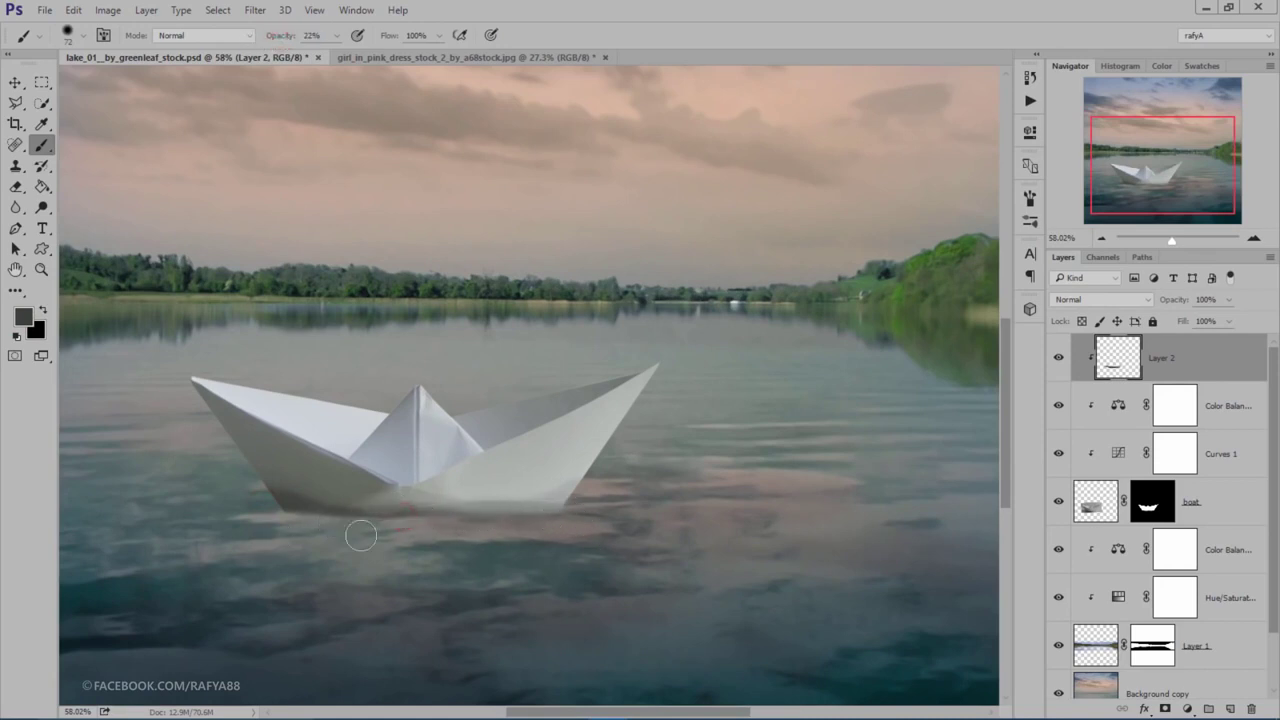
pyautogui.moveTo(546, 520); pyautogui.dragTo(571, 509)
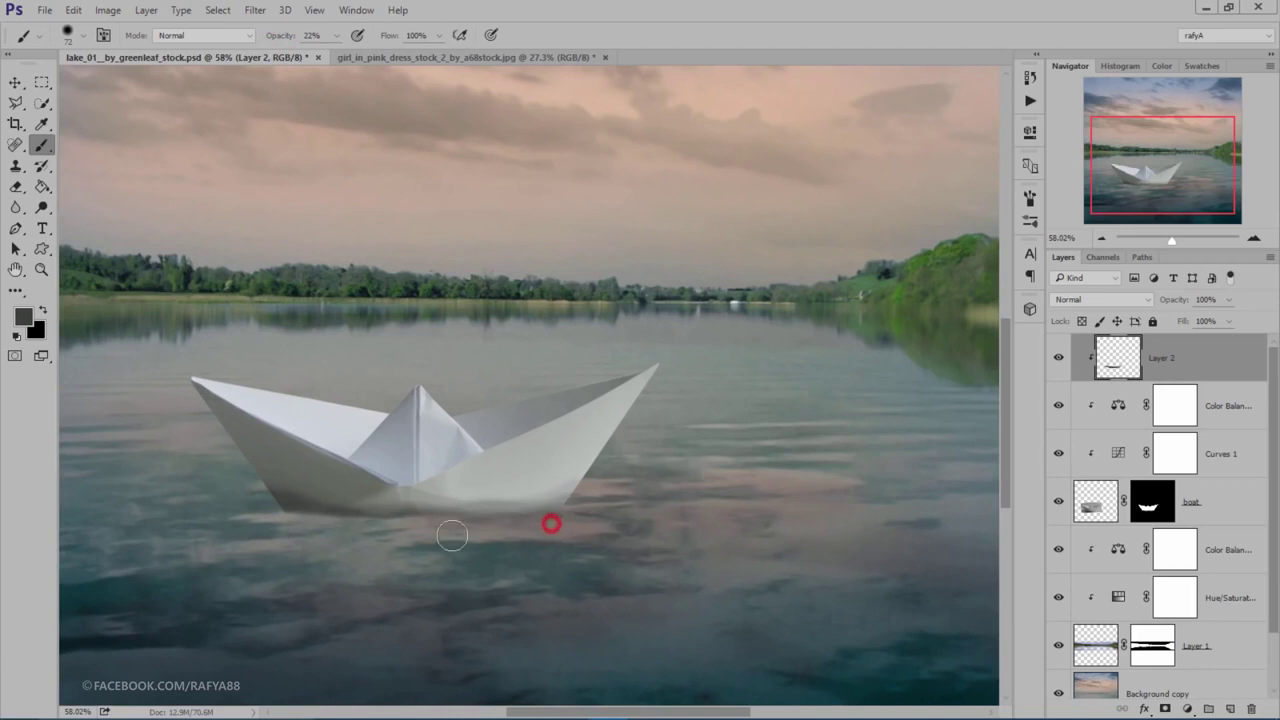
pyautogui.scroll(-2, 530, 370)
pyautogui.click(1058, 358)
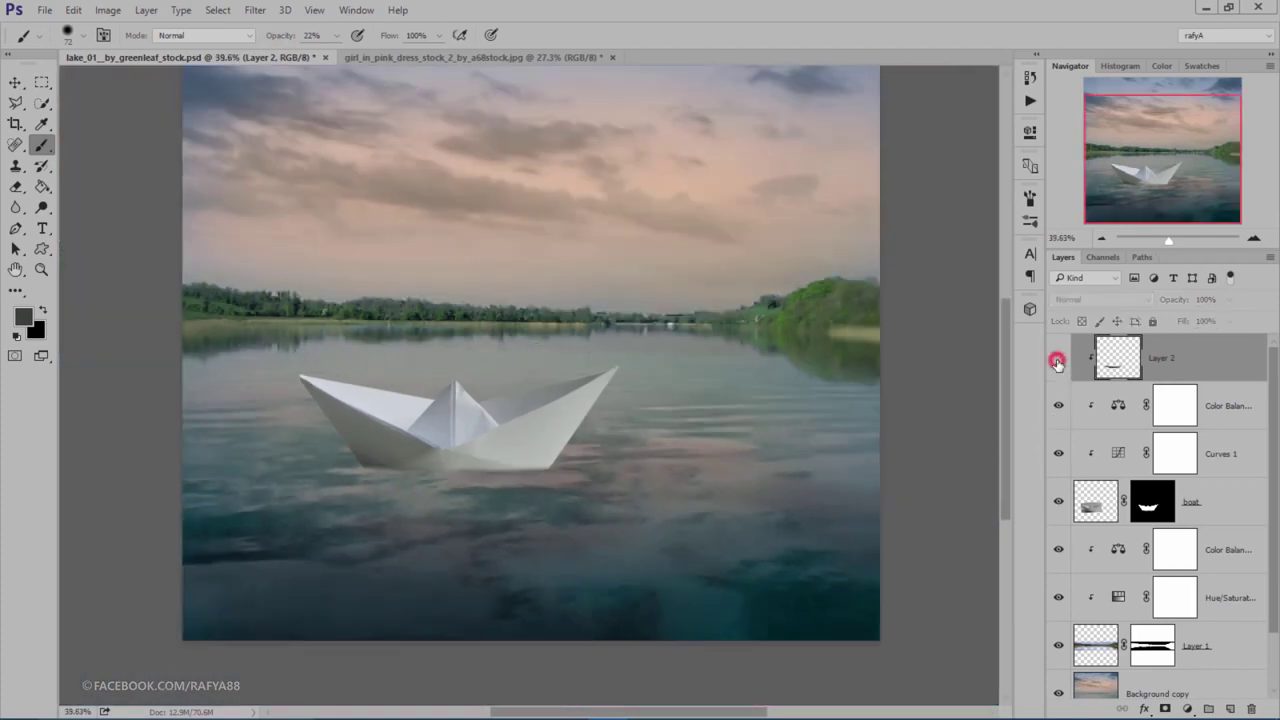
pyautogui.click(1058, 358)
pyautogui.scroll(1, 620, 470)
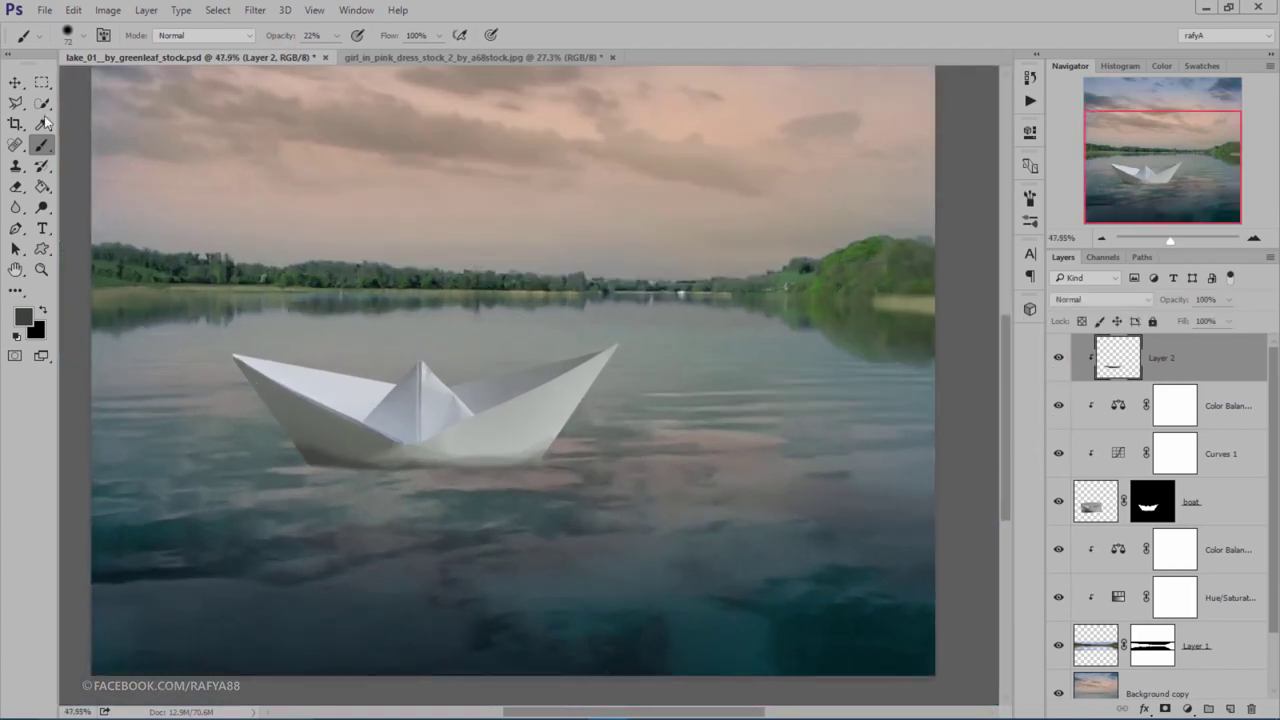
pyautogui.click(15, 85)
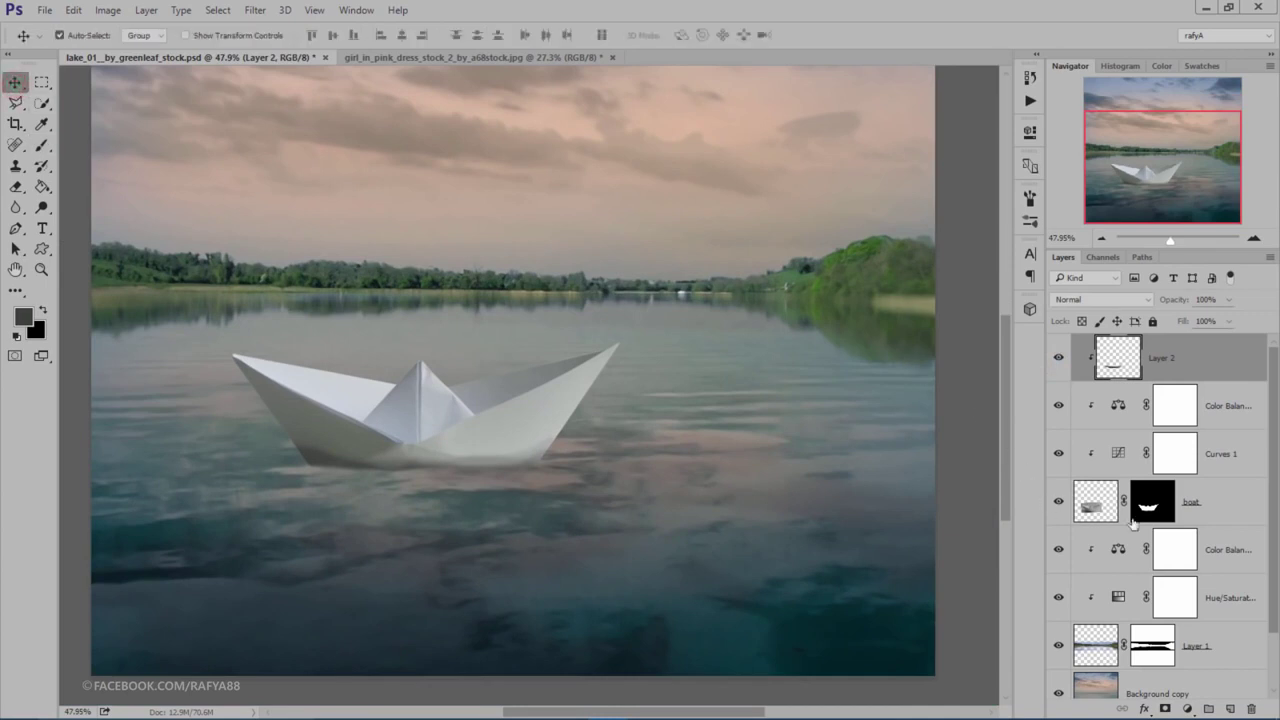
# Step: Duplicate the boat layer as "boat copy"
pyautogui.click(1213, 546)
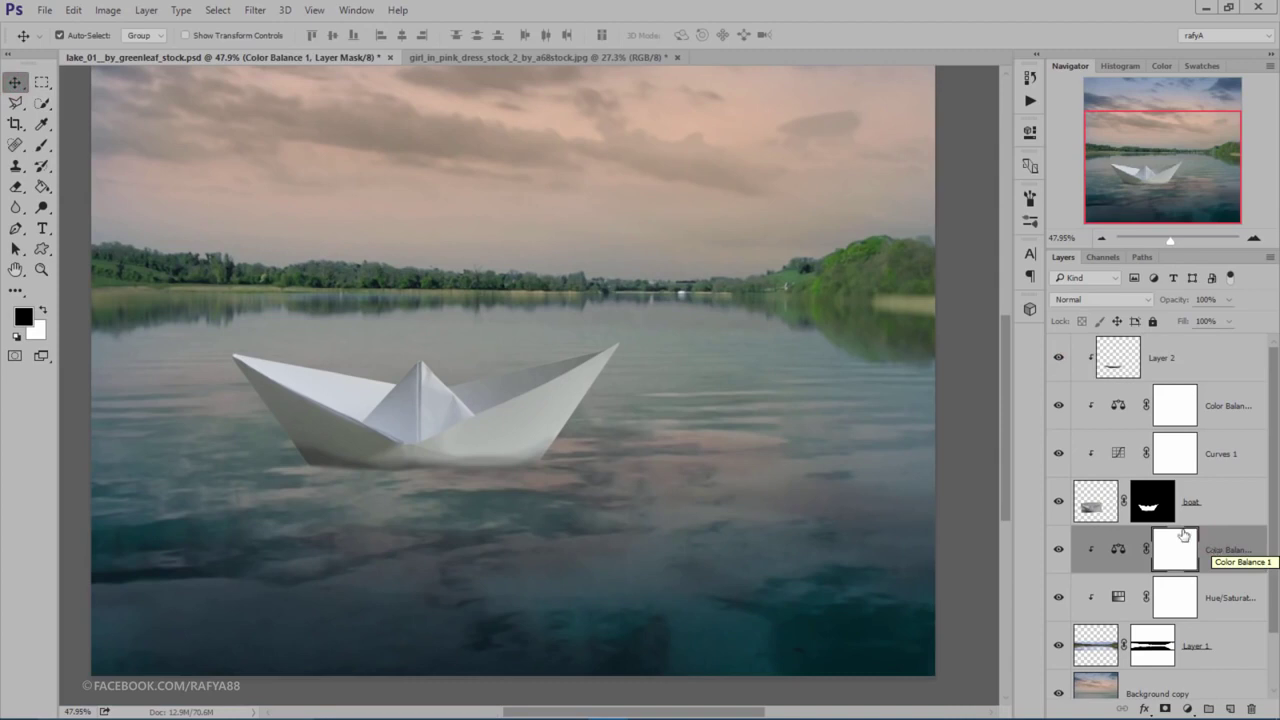
pyautogui.click(1215, 503)
pyautogui.hotkey('ctrl', 'j')
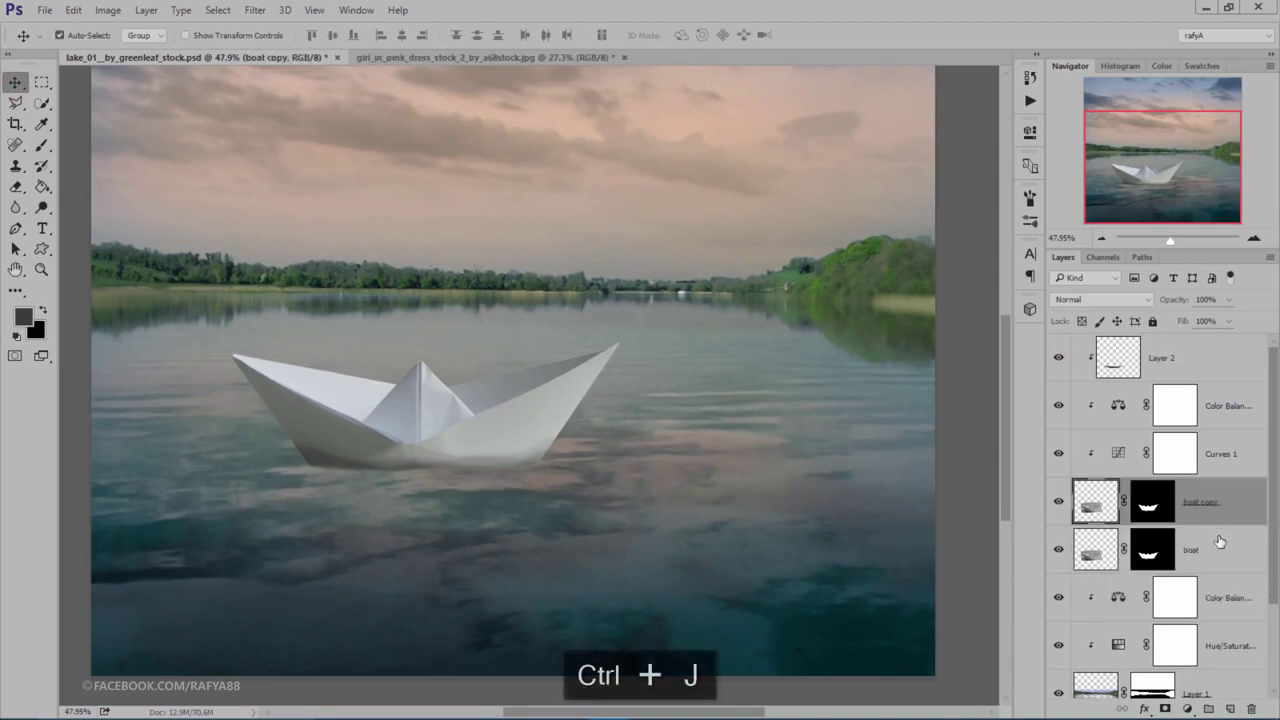
# Step: Flip the original boat vertically about its bottom edge to form the reflection
pyautogui.click(1219, 541)
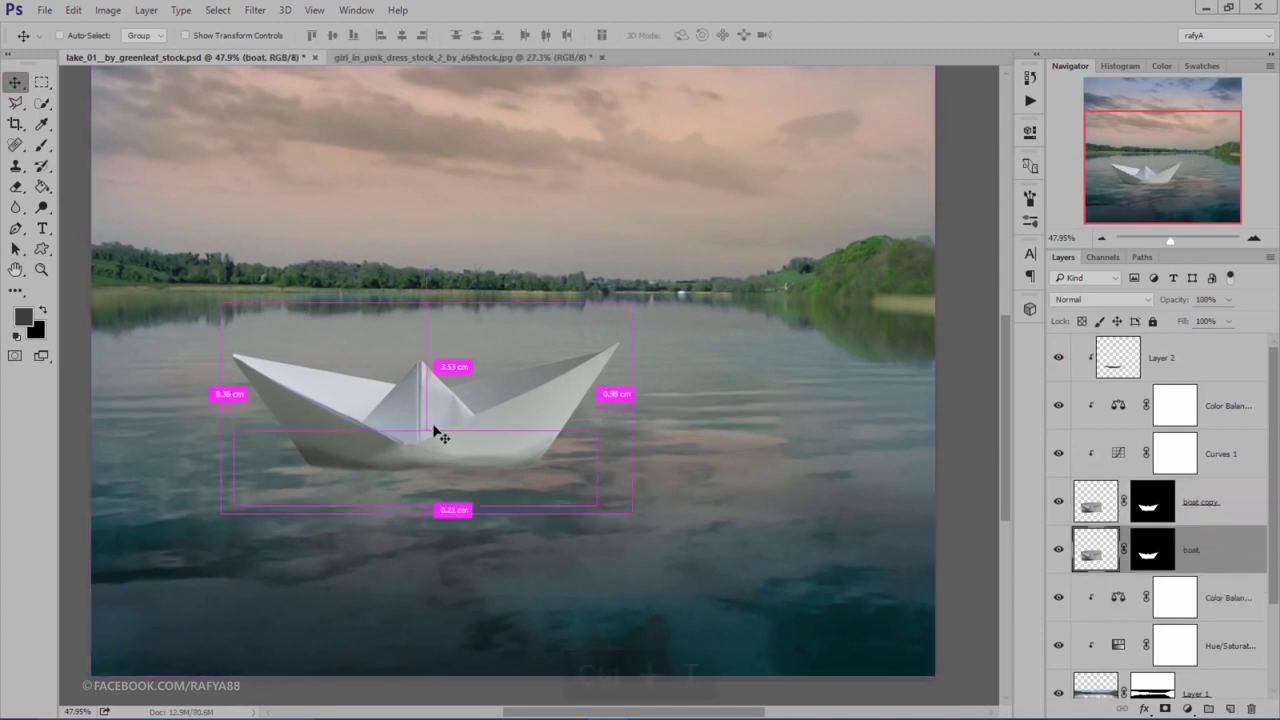
pyautogui.hotkey('ctrl', 't')
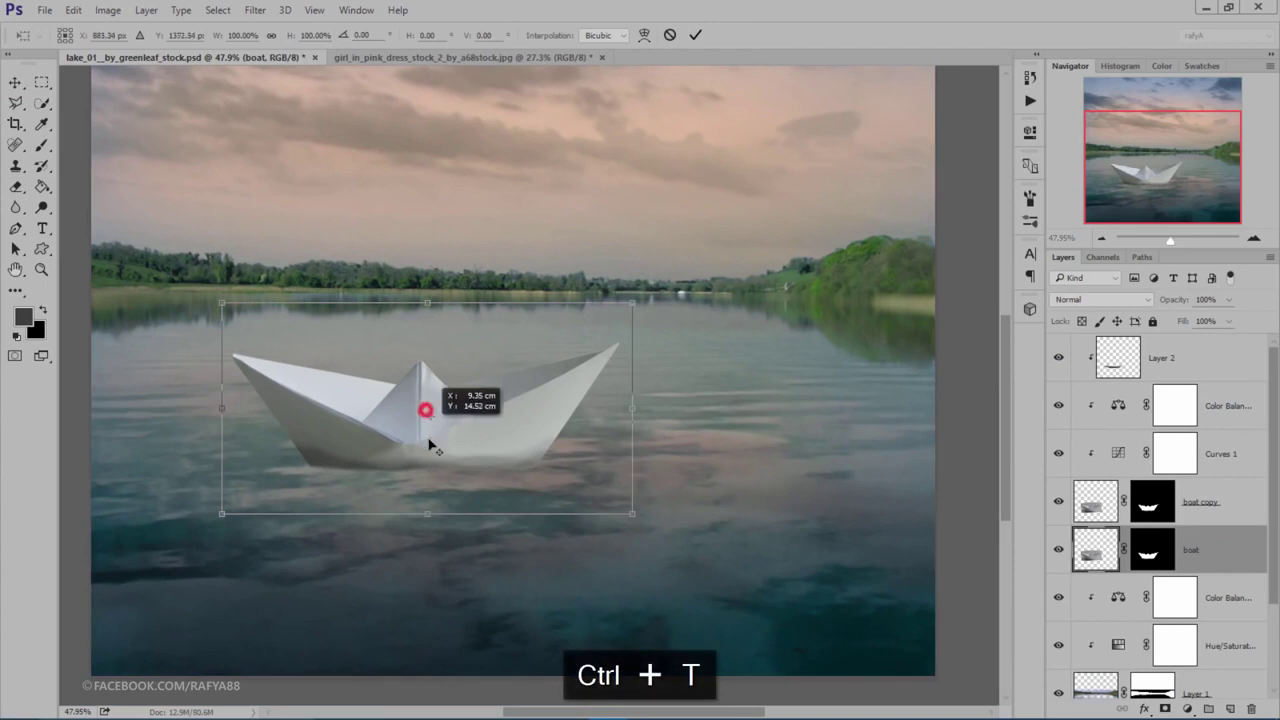
pyautogui.moveTo(424, 414); pyautogui.dragTo(434, 449)
pyautogui.rightClick(446, 412)
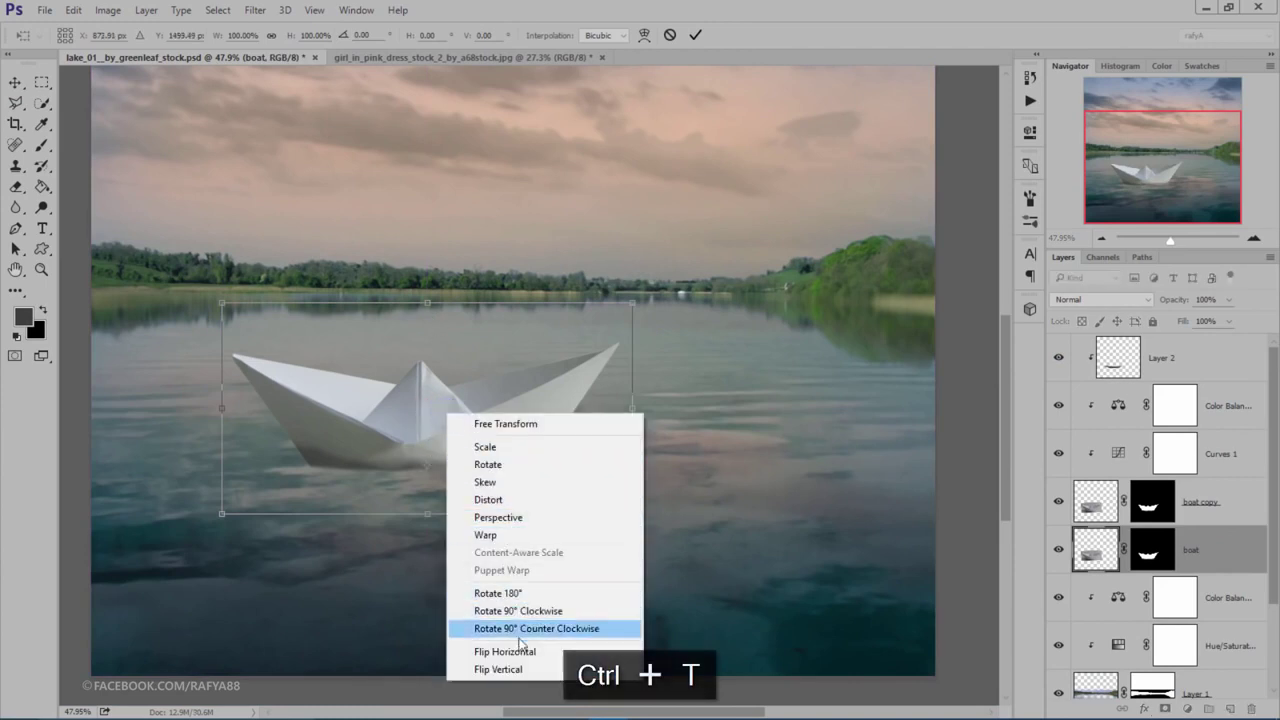
pyautogui.click(520, 669)
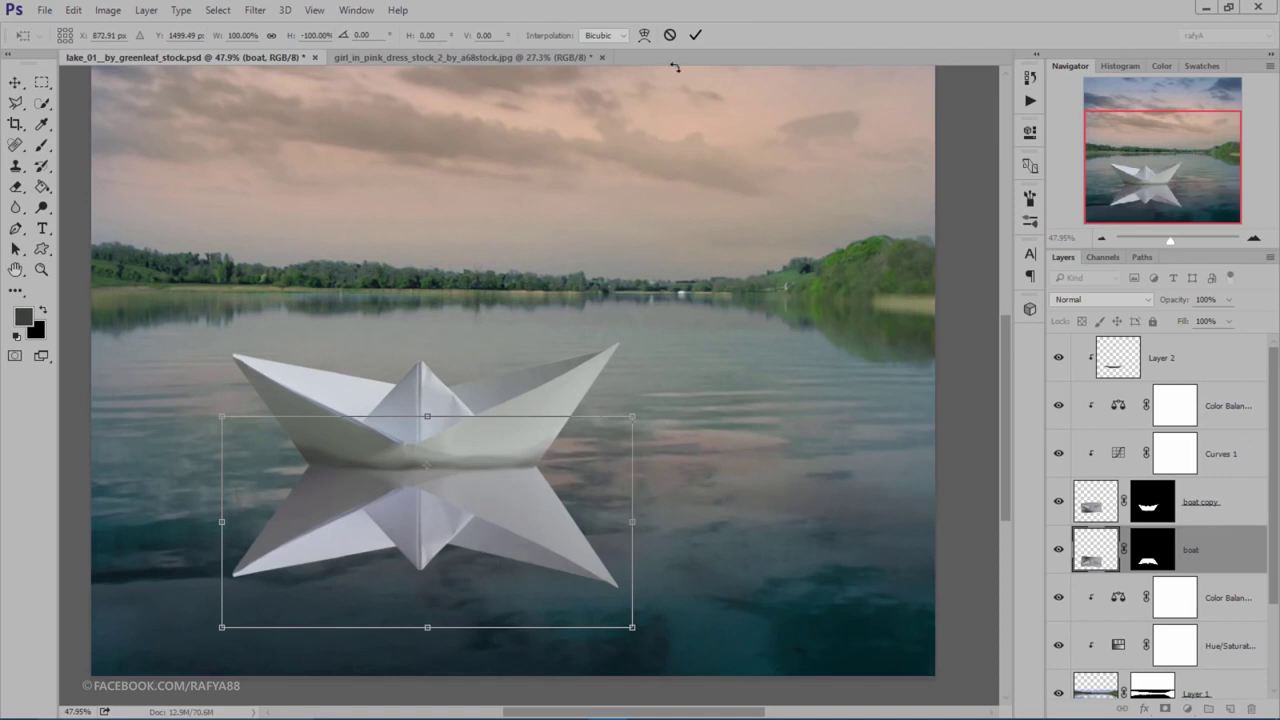
pyautogui.click(697, 35)
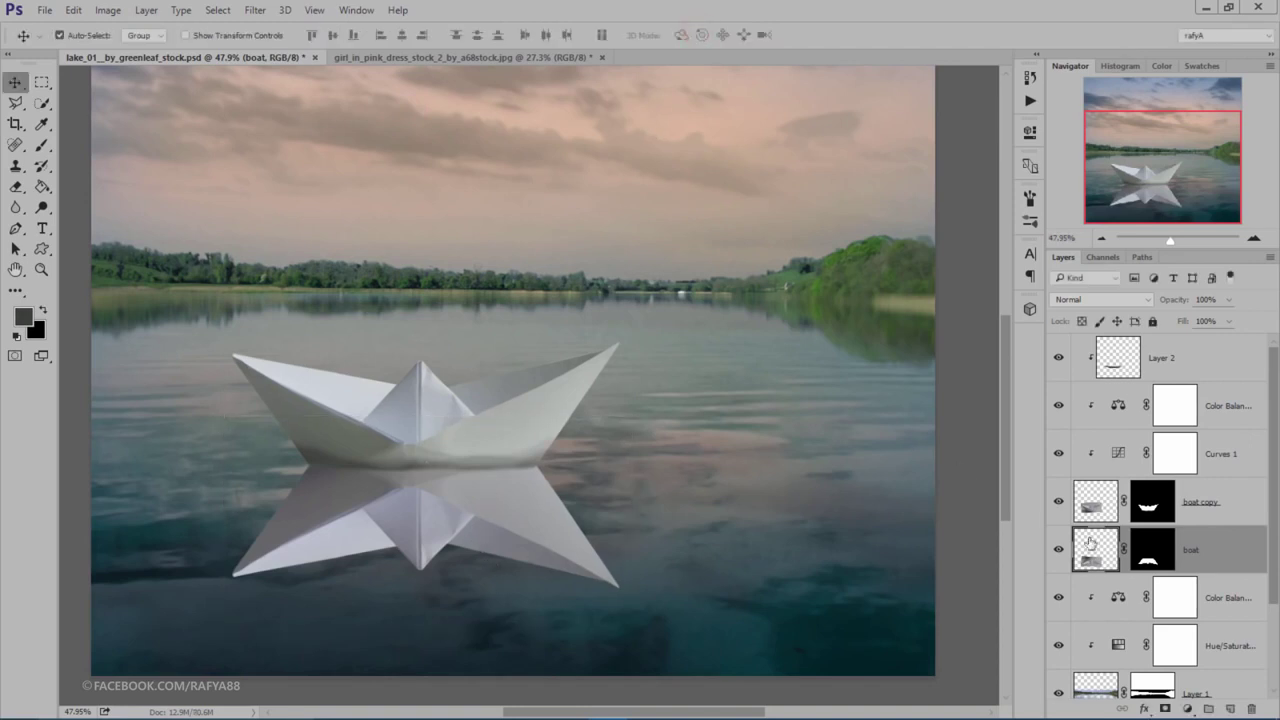
# Step: Give the boat layer a Color Overlay of light grey sampled from the boat
pyautogui.doubleClick(1237, 553)
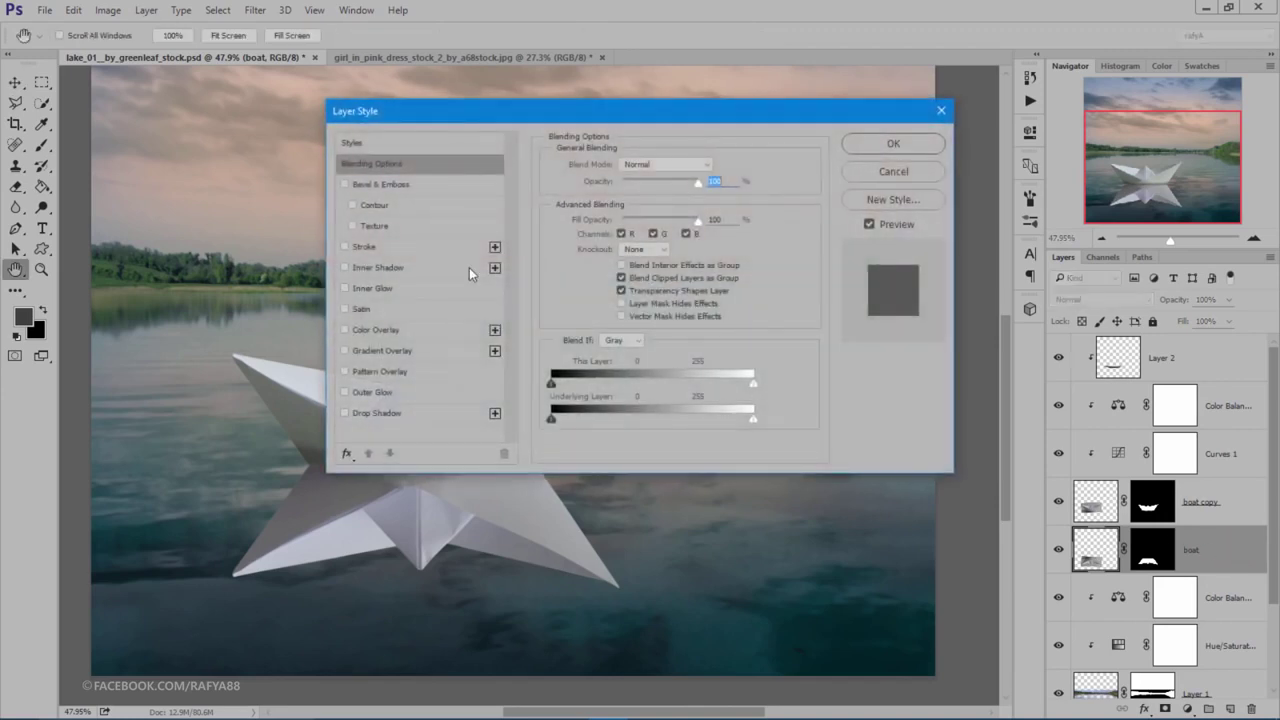
pyautogui.moveTo(457, 118); pyautogui.dragTo(681, 220)
pyautogui.click(584, 438)
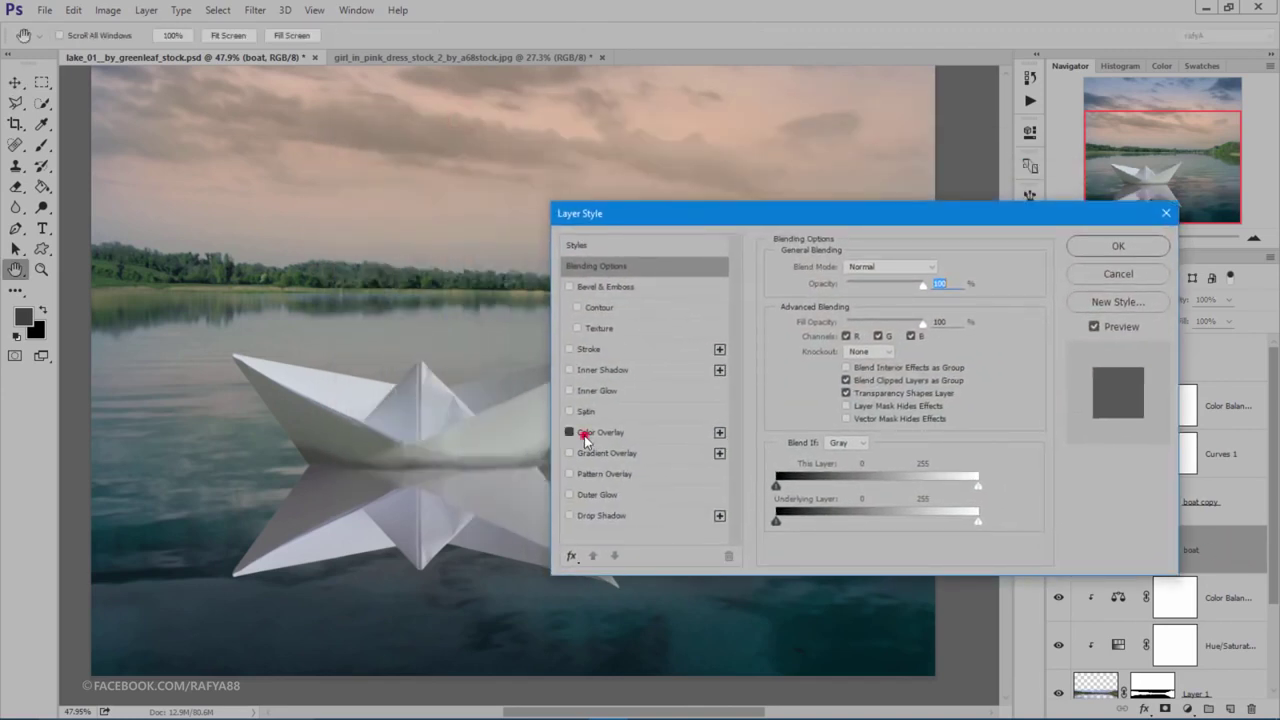
pyautogui.click(938, 270)
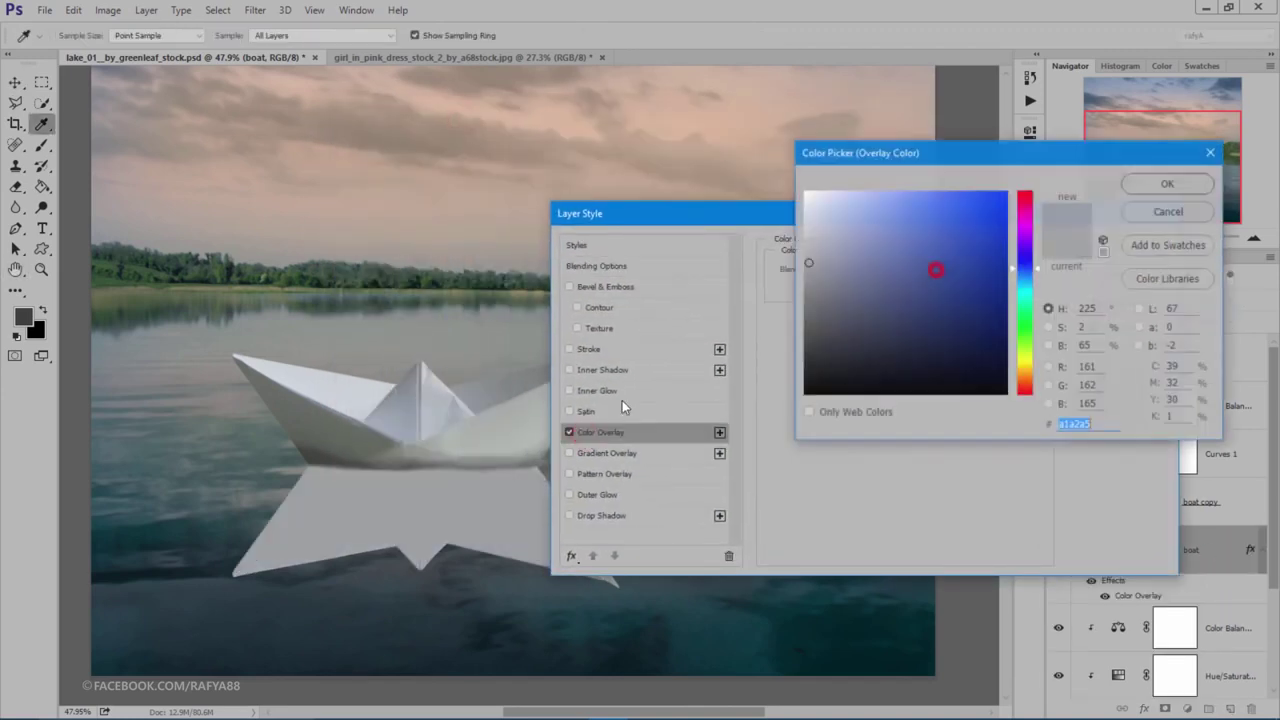
pyautogui.click(418, 450)
pyautogui.click(475, 439)
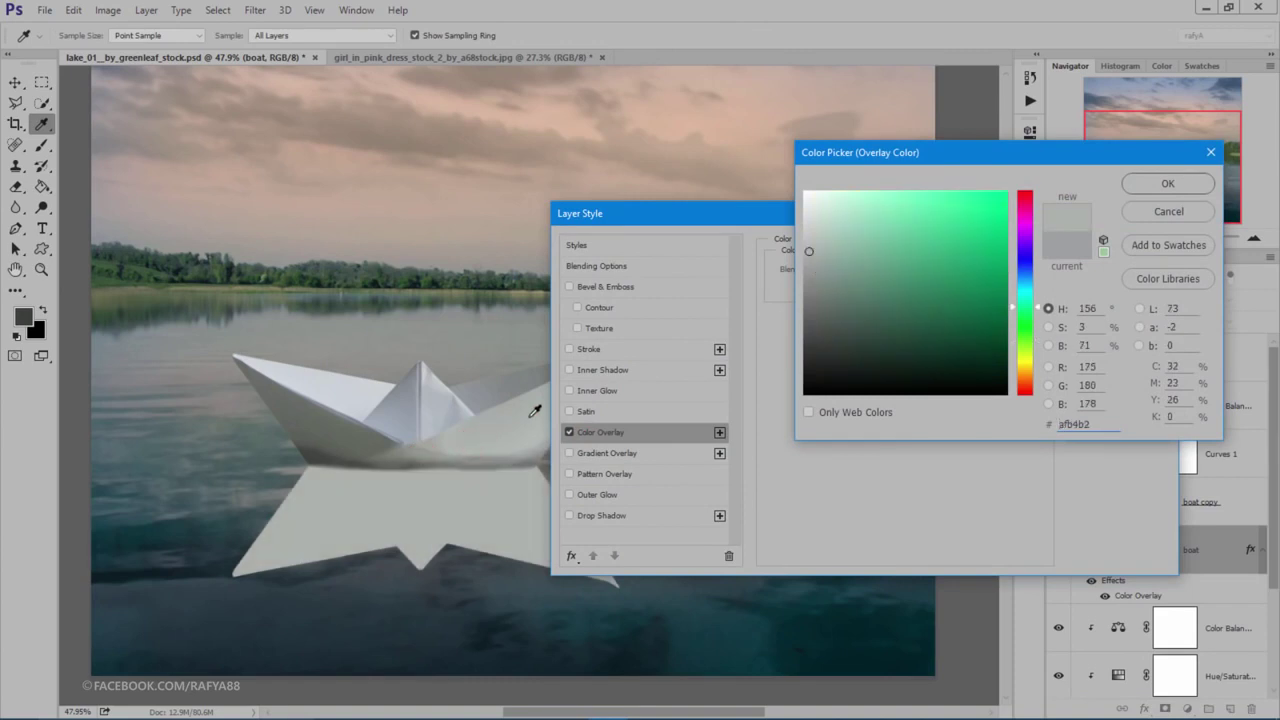
pyautogui.click(1146, 192)
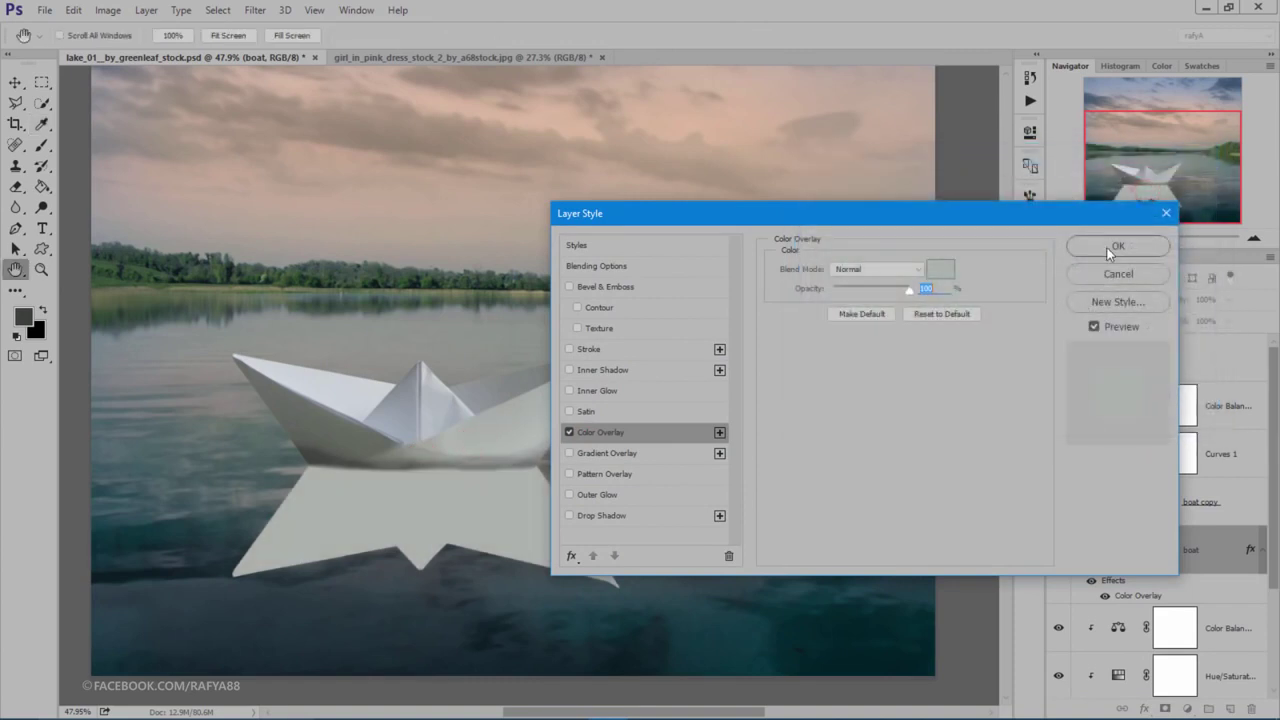
pyautogui.click(1120, 246)
# Step: Apply a -90° Motion Blur with Distance 39 to the reflection
pyautogui.click(257, 10)
pyautogui.moveTo(300, 187)
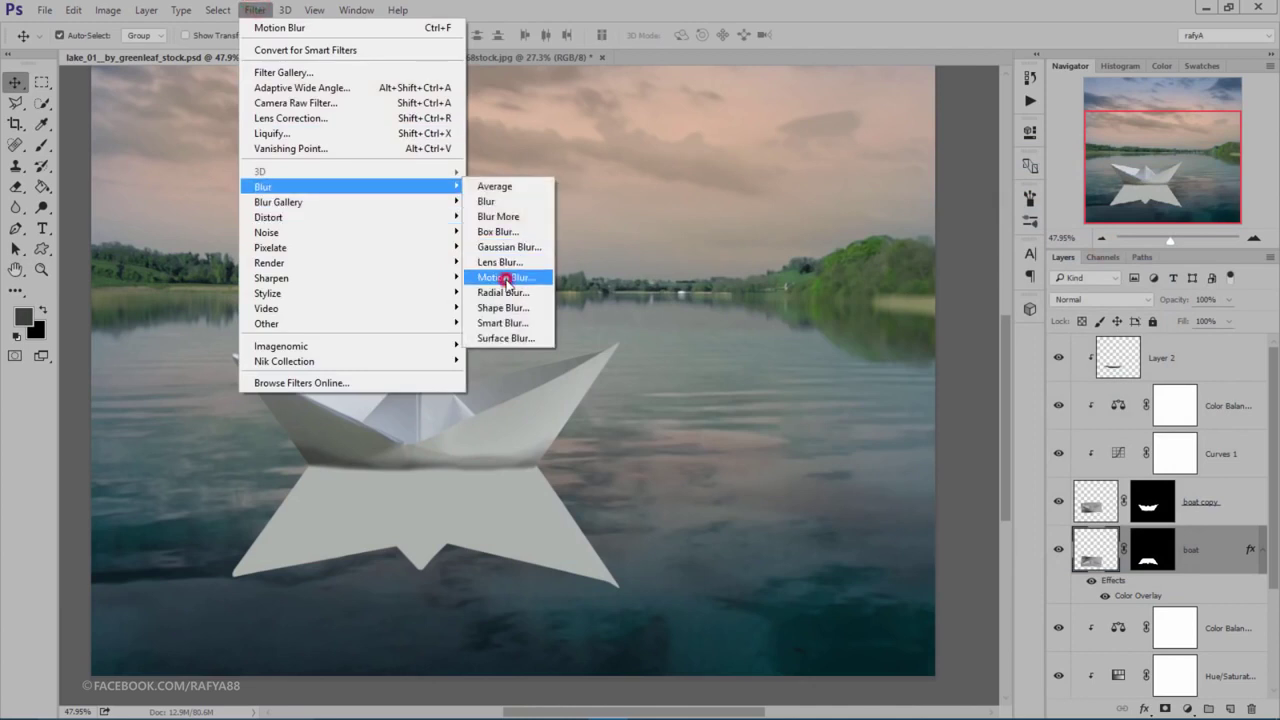
pyautogui.click(506, 277)
pyautogui.click(1016, 440)
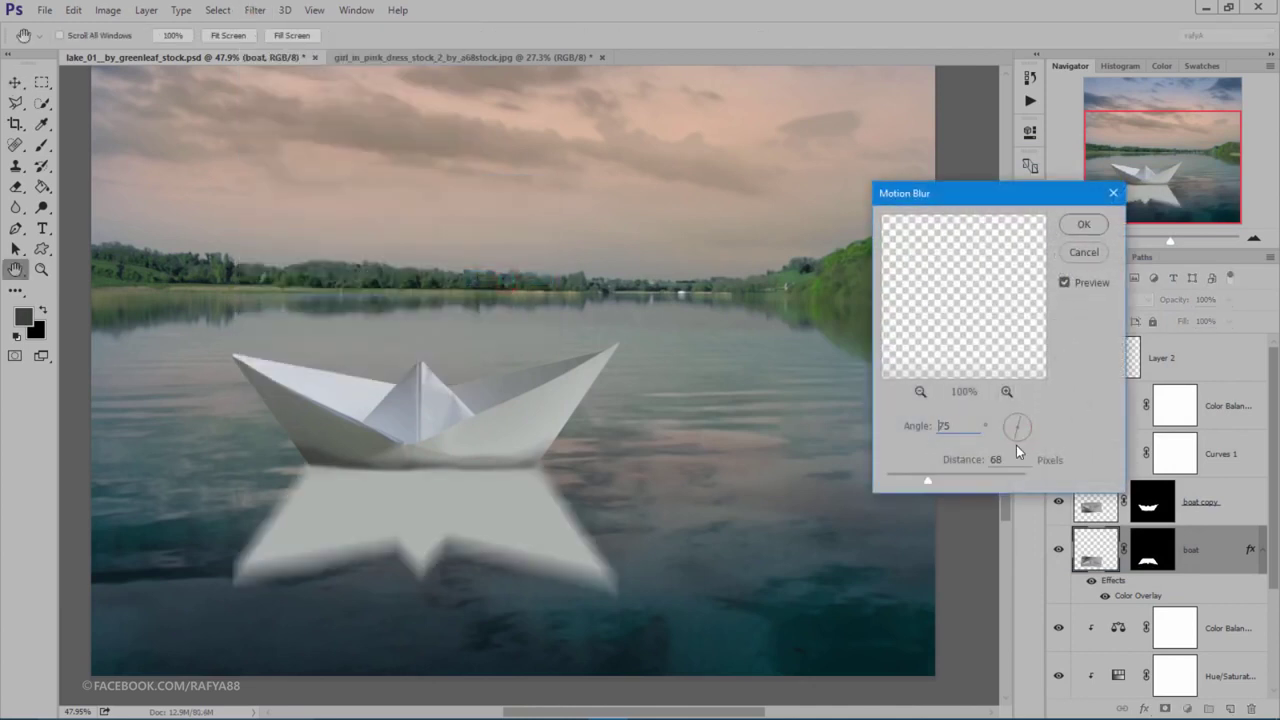
pyautogui.moveTo(924, 484); pyautogui.dragTo(916, 486)
pyautogui.click(1083, 224)
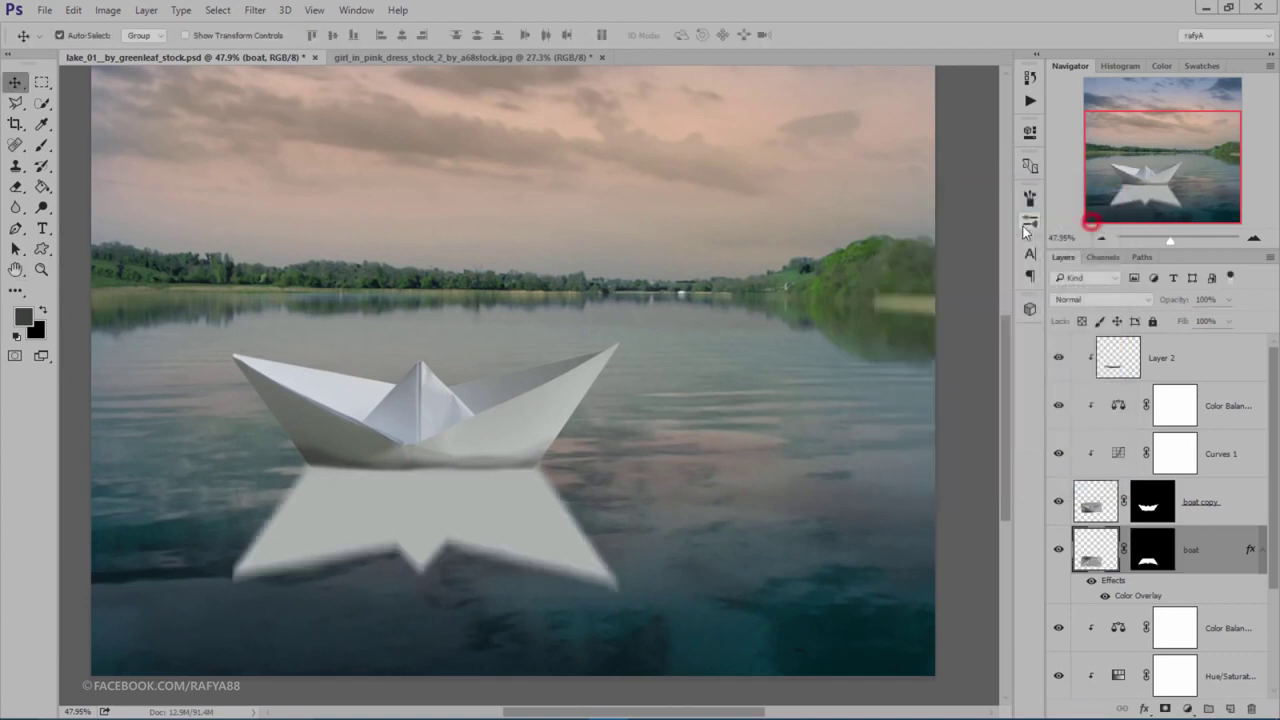
# Step: Fade the flipped boat layer to about 24% and mask out its lower part with a 432 px soft brush
pyautogui.moveTo(1177, 302); pyautogui.dragTo(1138, 302)
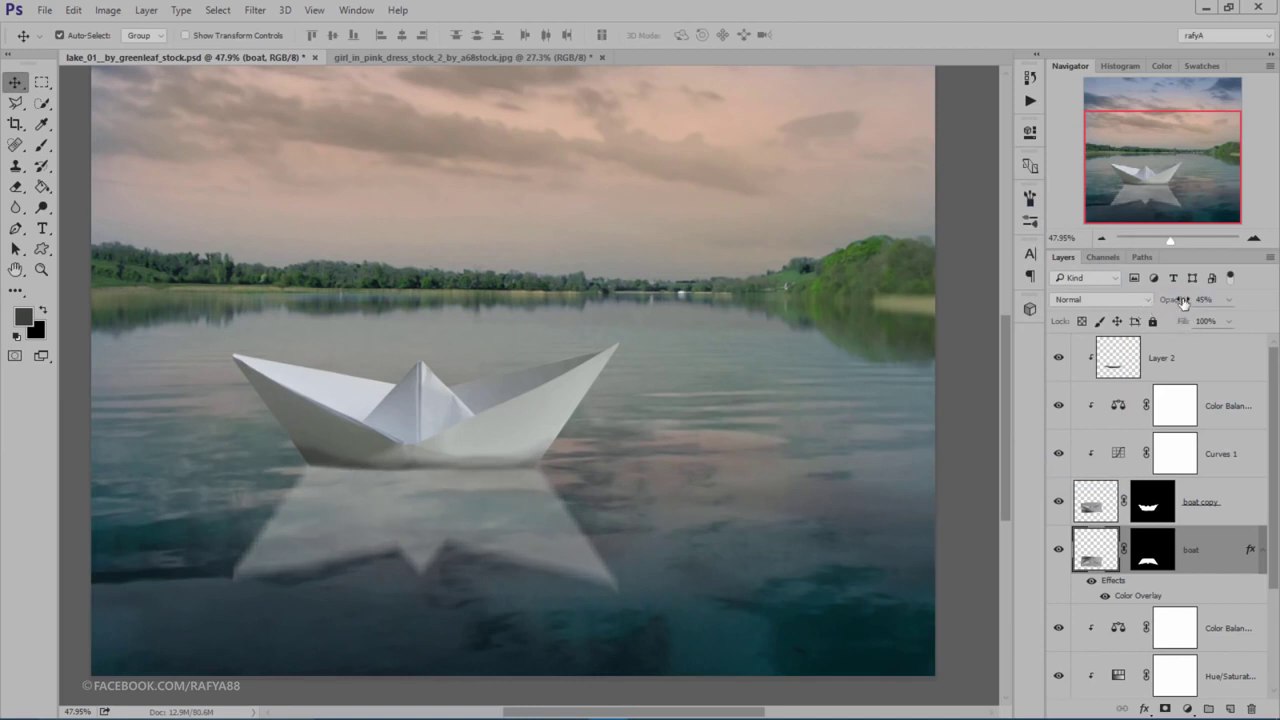
pyautogui.moveTo(1183, 302); pyautogui.dragTo(1166, 302)
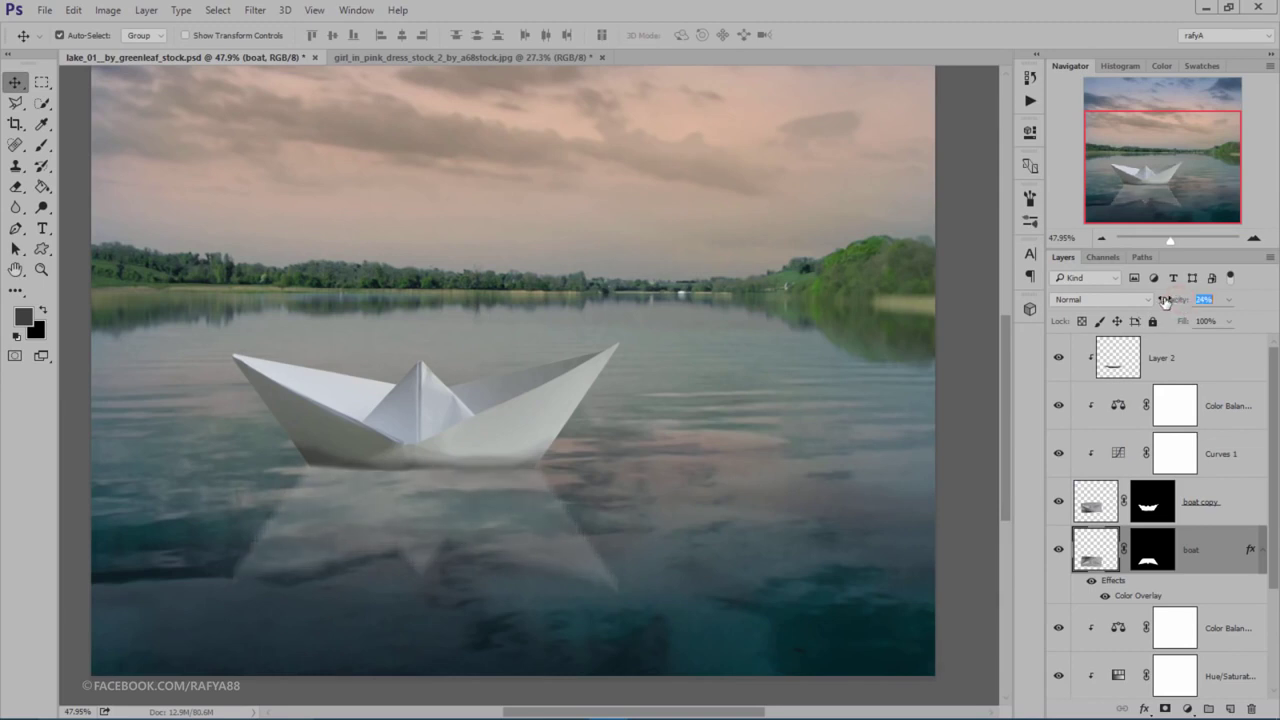
pyautogui.click(1160, 540)
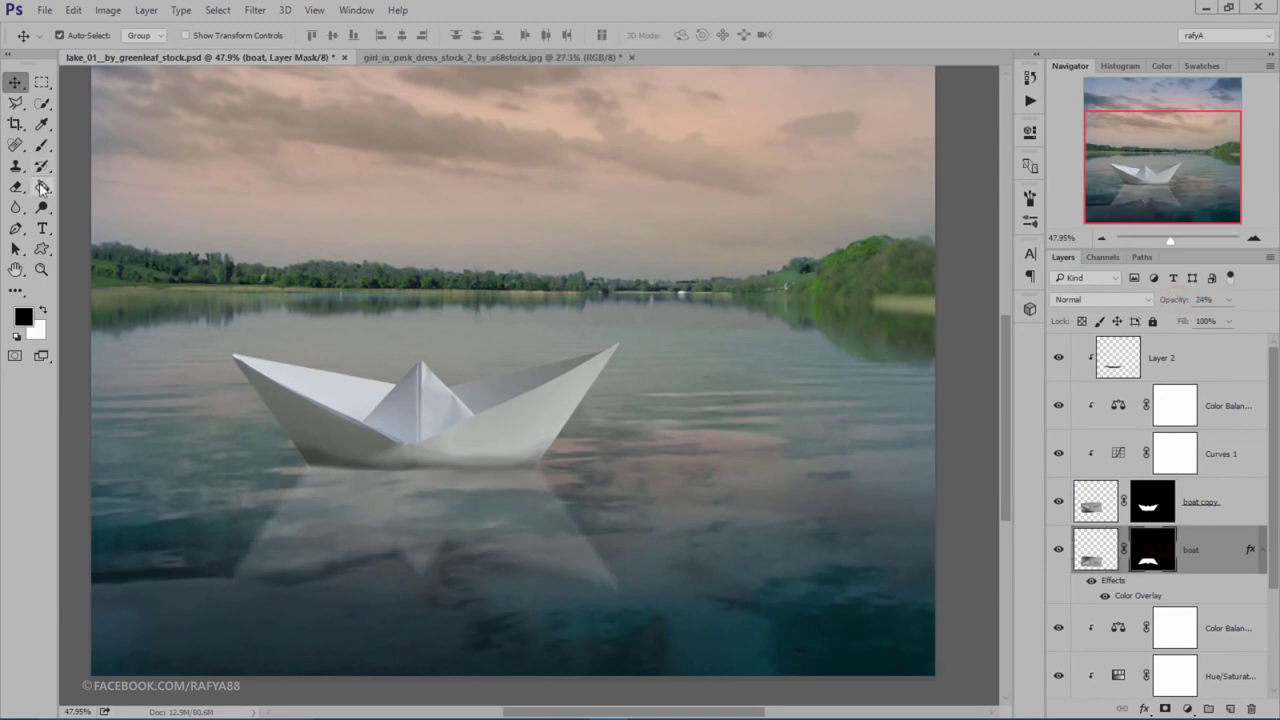
pyautogui.click(43, 147)
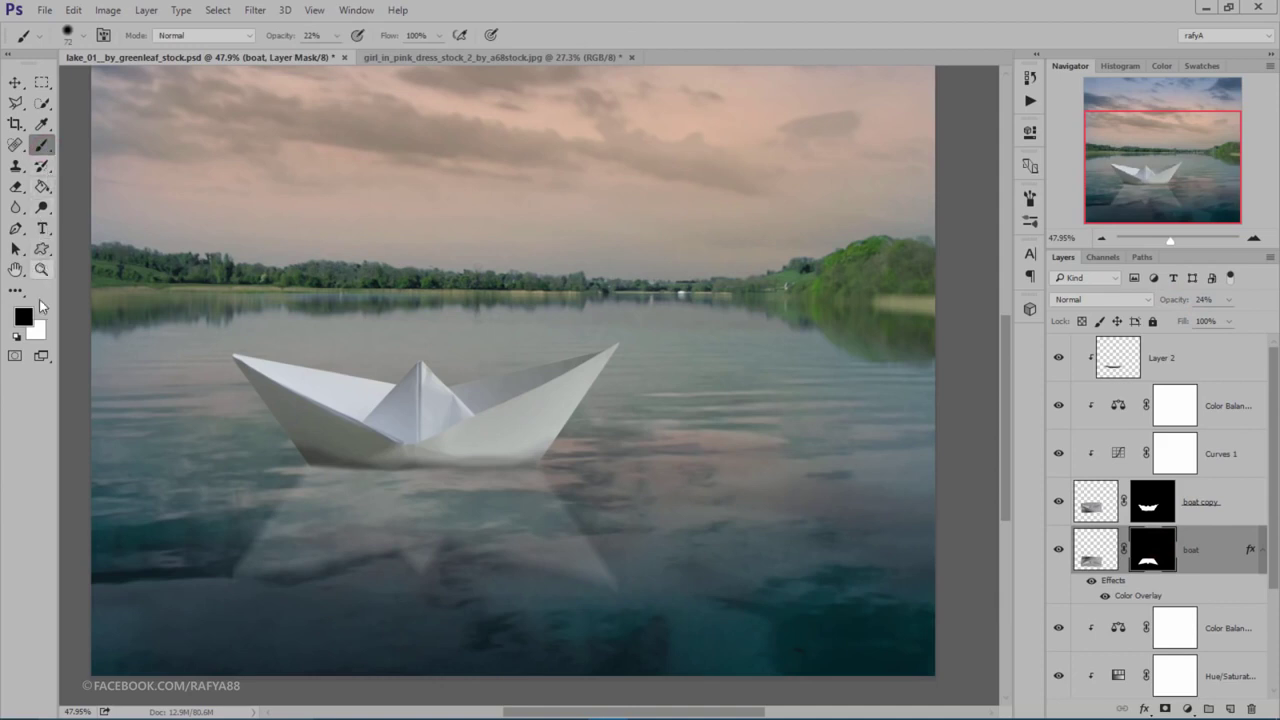
pyautogui.rightClick(472, 302)
pyautogui.moveTo(600, 344); pyautogui.dragTo(651, 343)
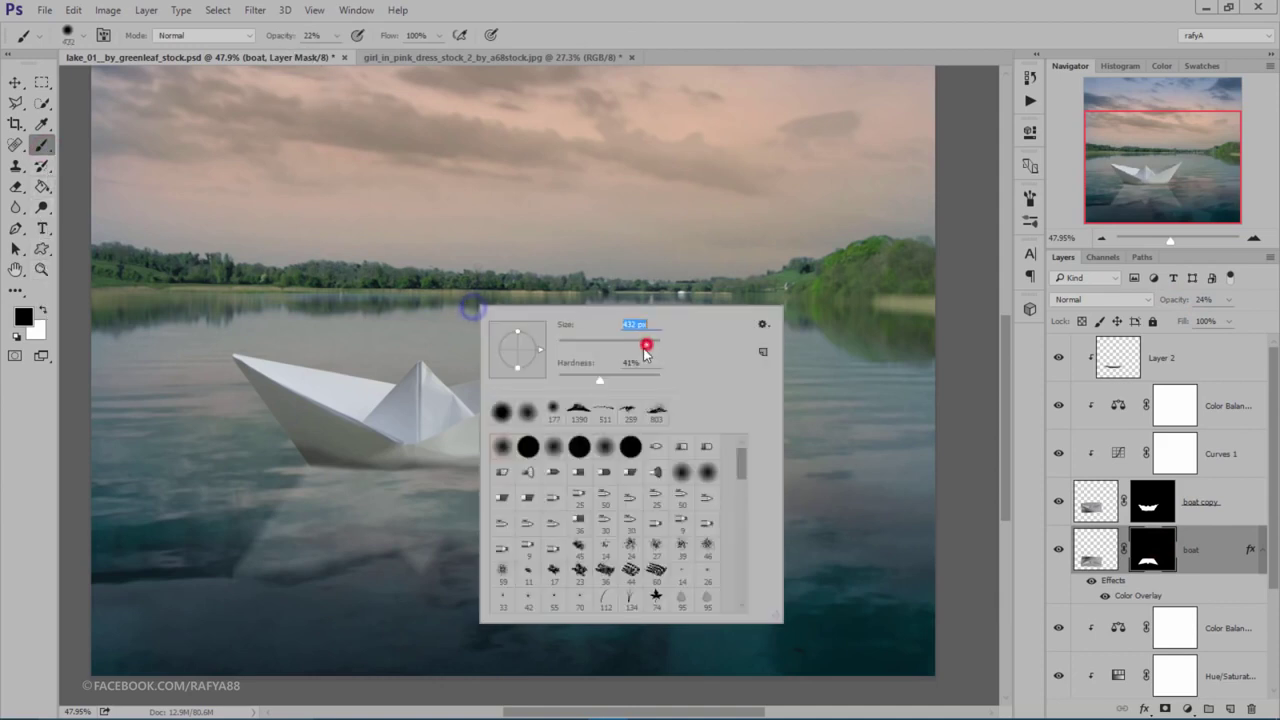
pyautogui.click(594, 375)
pyautogui.moveTo(277, 609)
pyautogui.mouseDown()
pyautogui.moveTo(437, 586)
pyautogui.moveTo(600, 591)
pyautogui.moveTo(438, 594)
pyautogui.mouseUp()
pyautogui.moveTo(205, 590); pyautogui.dragTo(457, 591)
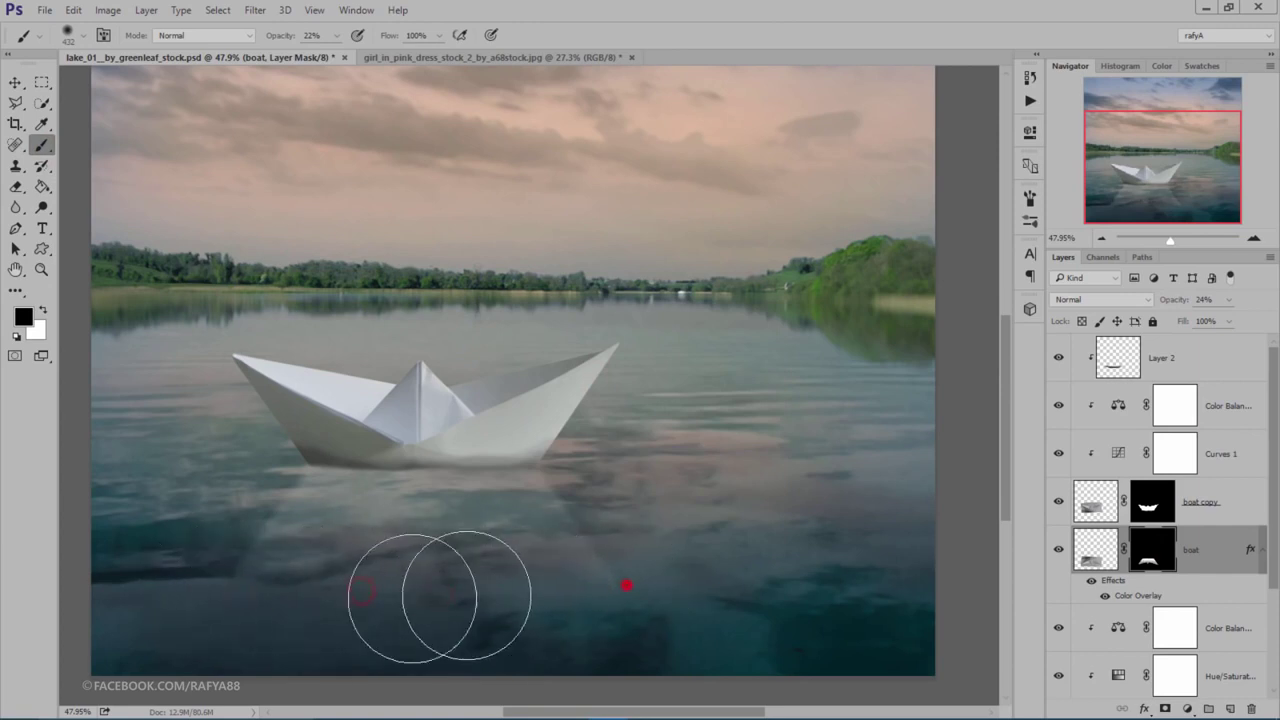
# Step: Set the layer's opacity to 27% and rename it 'reflection'
pyautogui.moveTo(1172, 305); pyautogui.dragTo(1180, 303)
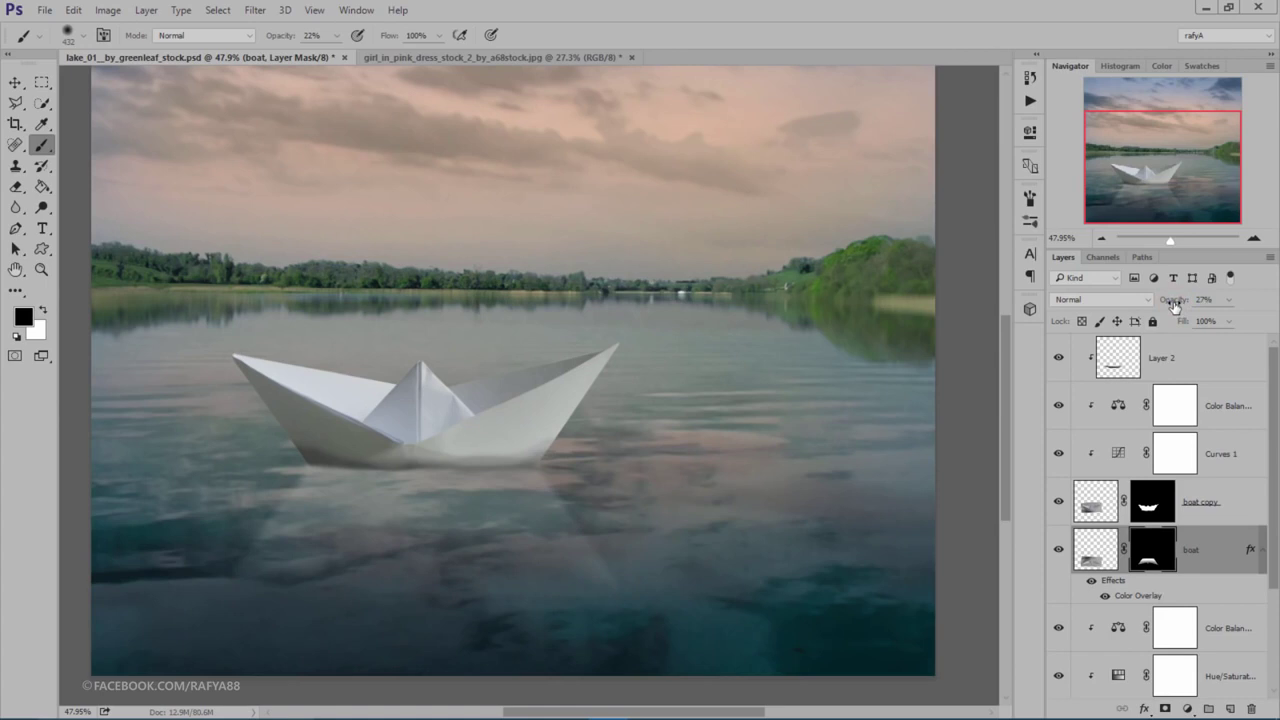
pyautogui.click(1216, 549)
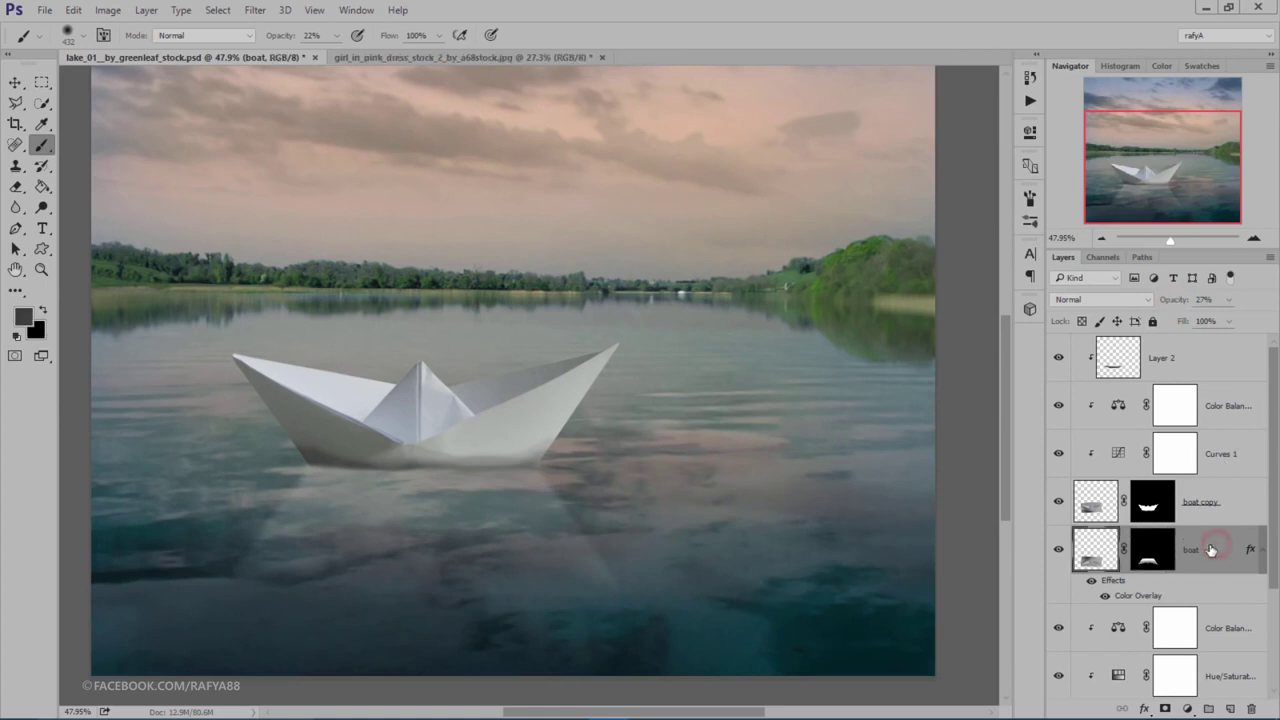
pyautogui.doubleClick(1199, 549)
pyautogui.write('reflection')
pyautogui.press('Return')
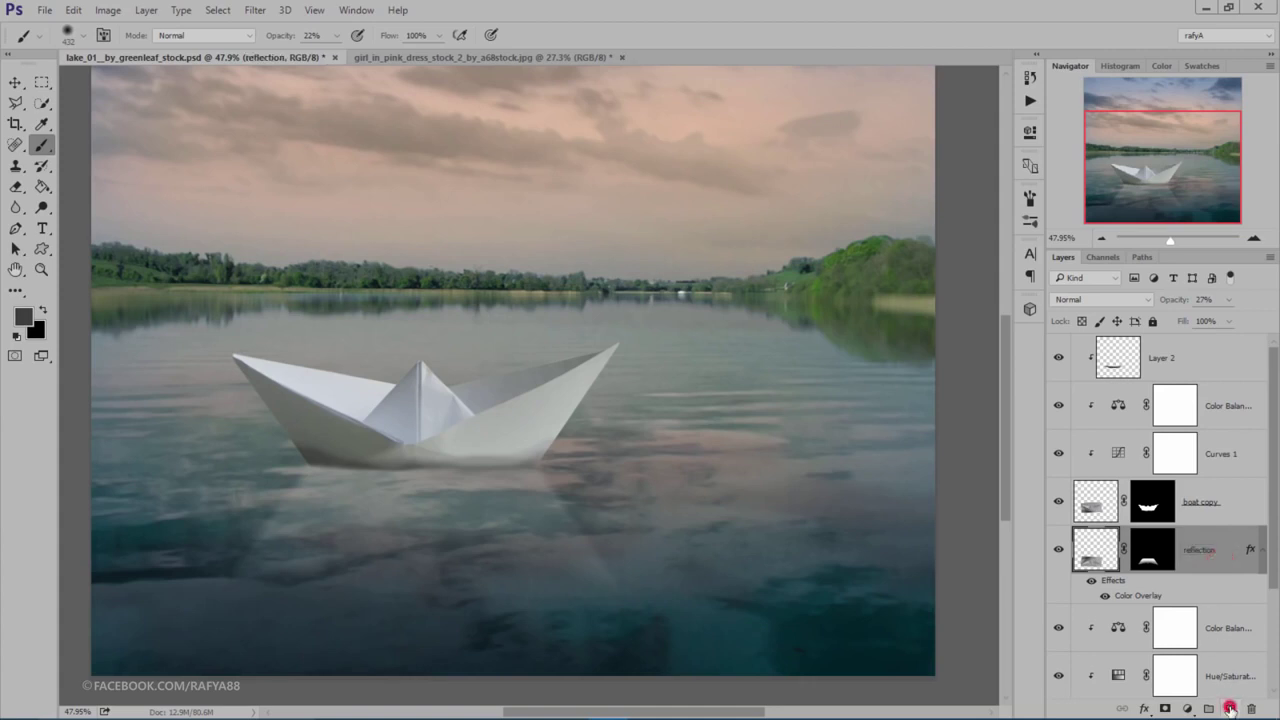
# Step: Add a new layer and load a dark teal sampled from the water on a 102 px soft brush
pyautogui.click(1230, 708)
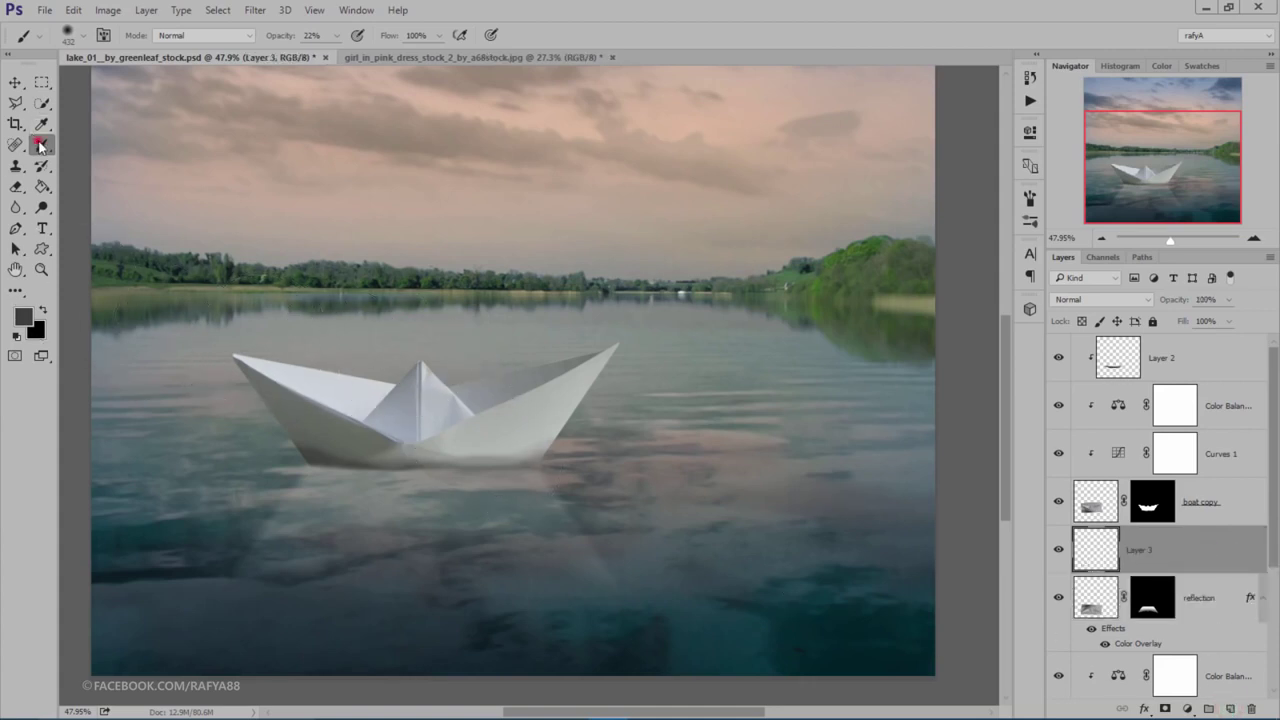
pyautogui.click(22, 316)
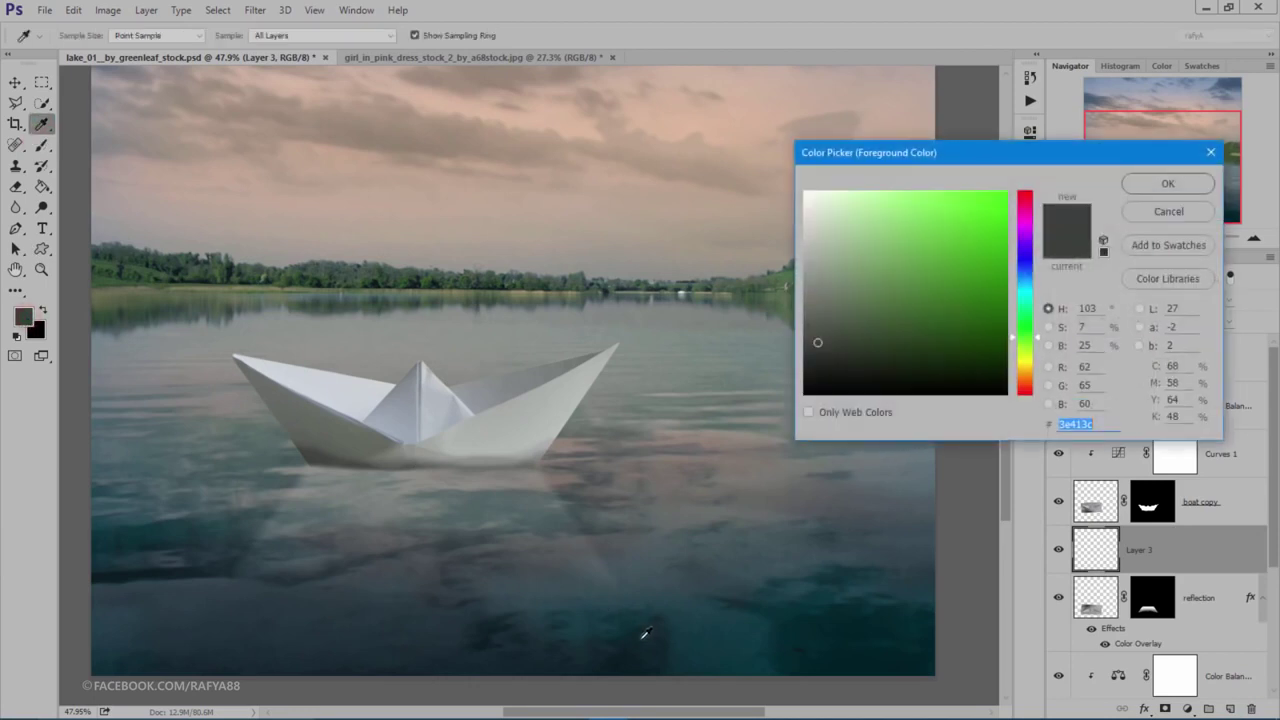
pyautogui.click(645, 632)
pyautogui.click(1168, 183)
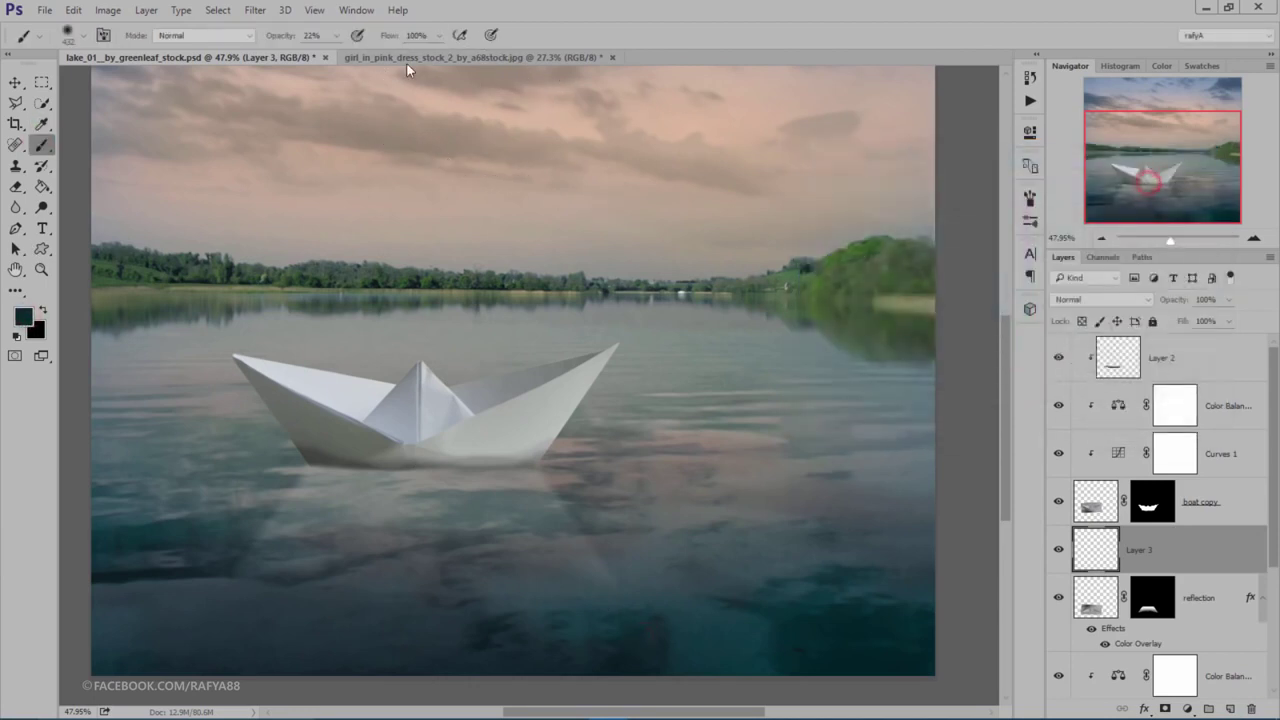
pyautogui.rightClick(543, 329)
pyautogui.moveTo(680, 362)
pyautogui.mouseDown()
pyautogui.moveTo(667, 361)
pyautogui.moveTo(686, 357)
pyautogui.mouseUp()
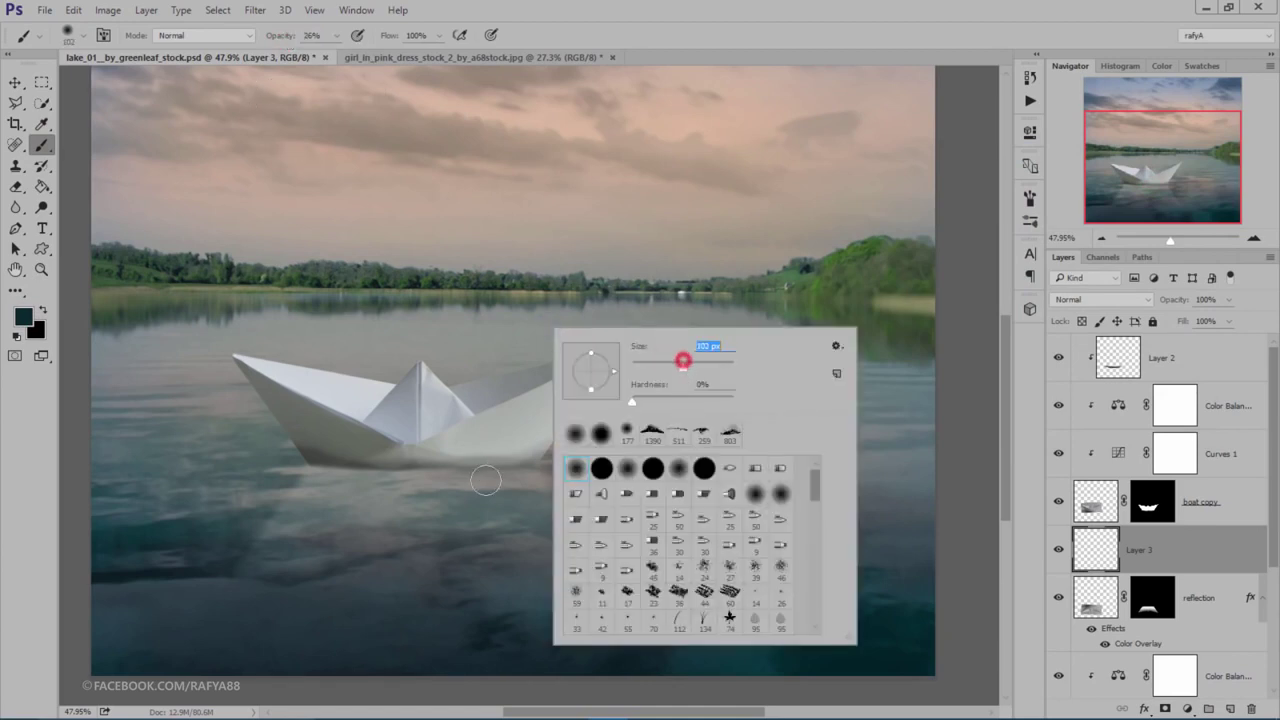
pyautogui.click(486, 463)
# Step: Paint the teal shadow beneath the boat's hull and slightly lower the shadow layer's opacity
pyautogui.moveTo(519, 457)
pyautogui.mouseDown()
pyautogui.moveTo(303, 458)
pyautogui.moveTo(435, 464)
pyautogui.mouseUp()
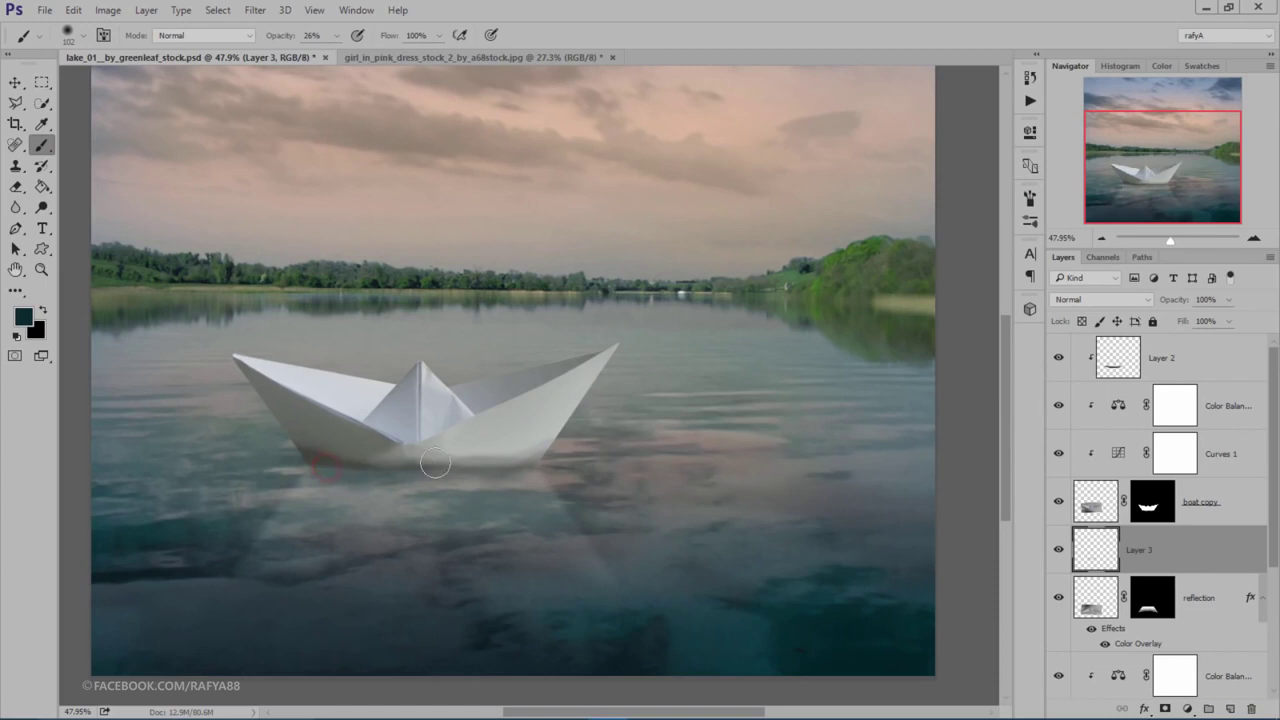
pyautogui.moveTo(519, 459)
pyautogui.mouseDown()
pyautogui.moveTo(292, 462)
pyautogui.moveTo(308, 472)
pyautogui.moveTo(283, 489)
pyautogui.moveTo(334, 500)
pyautogui.moveTo(449, 466)
pyautogui.moveTo(509, 467)
pyautogui.mouseUp()
pyautogui.moveTo(446, 492)
pyautogui.mouseDown()
pyautogui.moveTo(289, 511)
pyautogui.moveTo(299, 465)
pyautogui.moveTo(183, 486)
pyautogui.moveTo(314, 463)
pyautogui.moveTo(154, 477)
pyautogui.moveTo(276, 462)
pyautogui.moveTo(304, 470)
pyautogui.moveTo(283, 493)
pyautogui.moveTo(510, 480)
pyautogui.moveTo(337, 534)
pyautogui.moveTo(369, 491)
pyautogui.moveTo(249, 537)
pyautogui.moveTo(367, 487)
pyautogui.moveTo(217, 529)
pyautogui.moveTo(322, 526)
pyautogui.mouseUp()
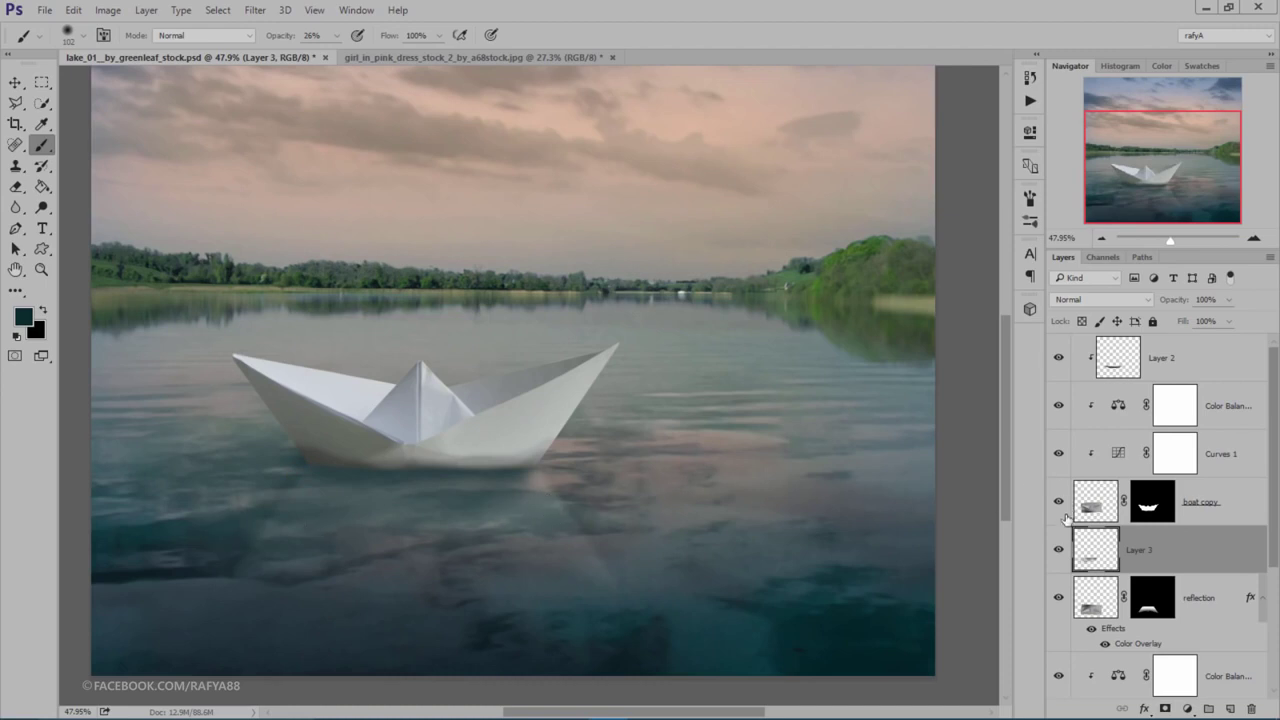
pyautogui.click(1058, 549)
pyautogui.click(1058, 549)
pyautogui.moveTo(1180, 299); pyautogui.dragTo(1185, 303)
pyautogui.scroll(-3, 496, 301)
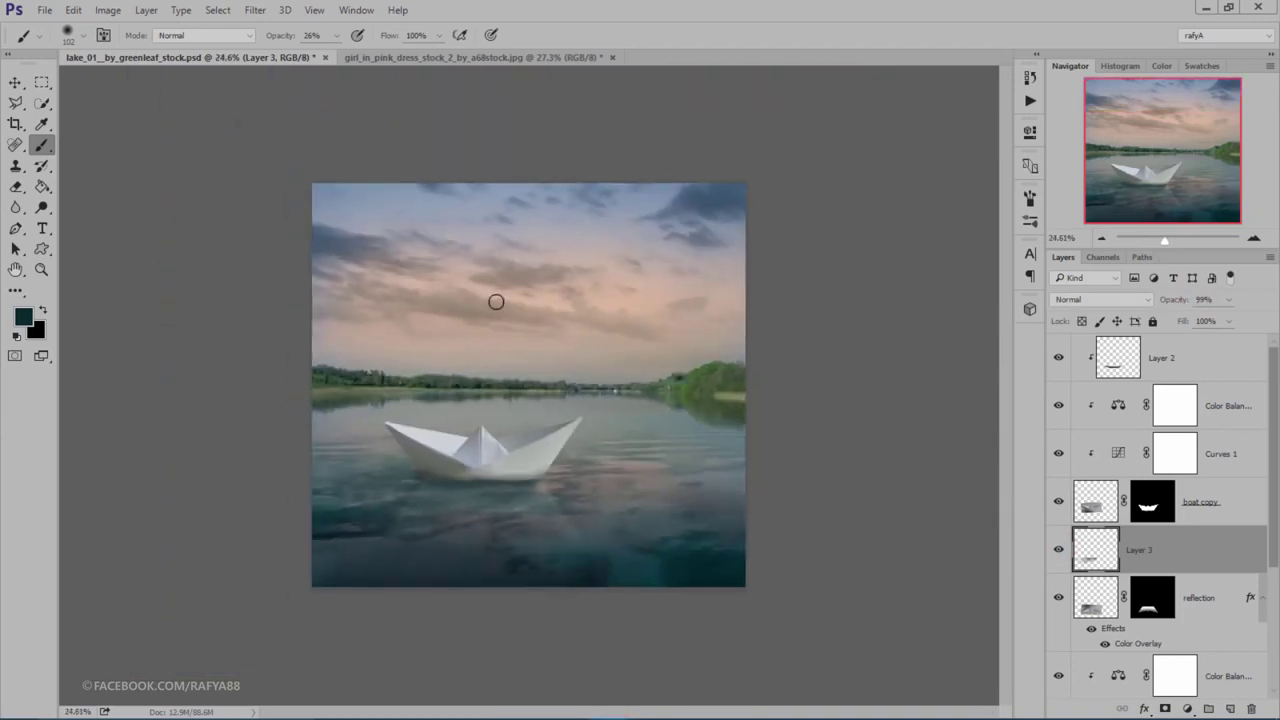
pyautogui.scroll(2, 405, 452)
pyautogui.scroll(1, 411, 449)
pyautogui.scroll(-1, 411, 449)
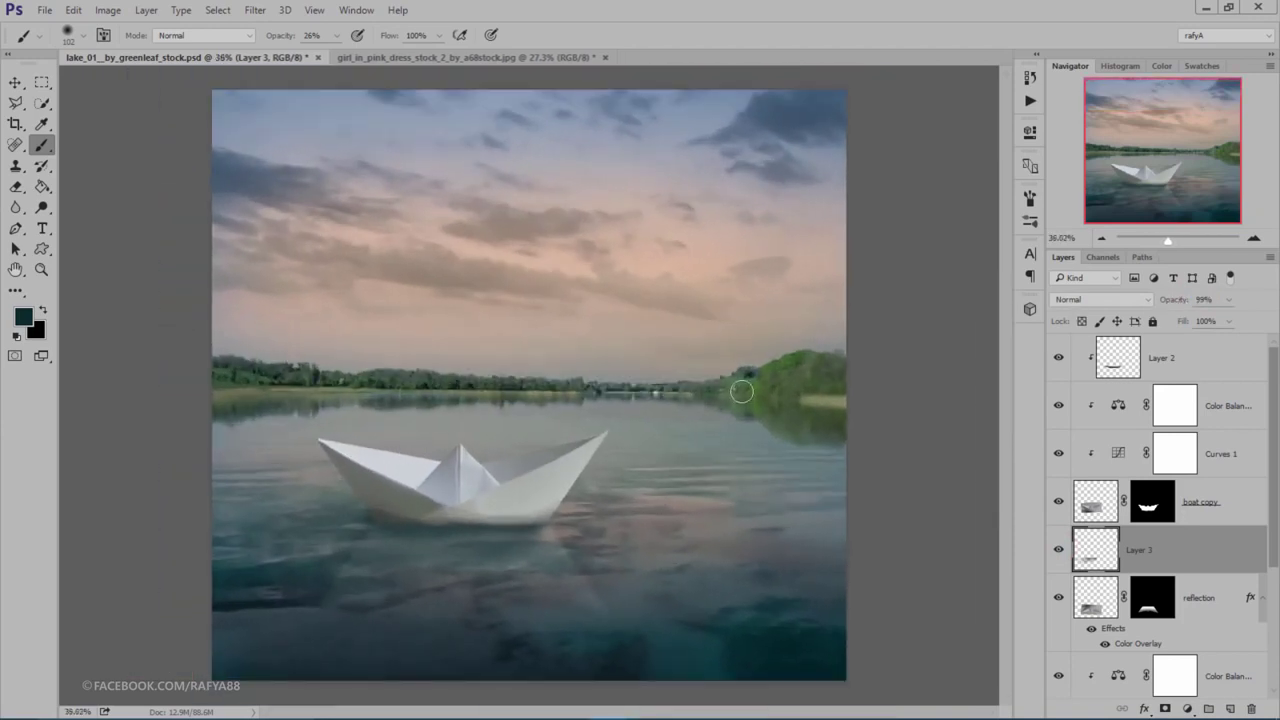
pyautogui.click(15, 82)
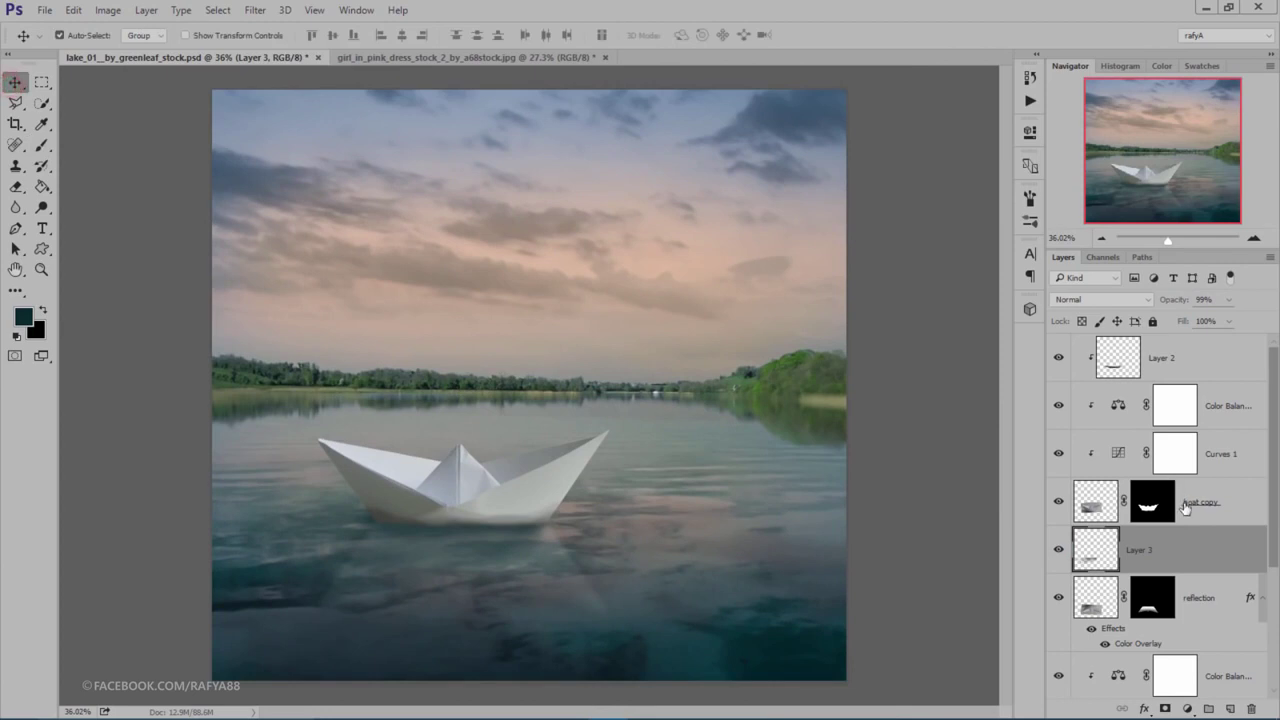
# Step: Add a new layer above Layer 2 and load spray brush 511 with a near-white colour
pyautogui.click(1235, 366)
pyautogui.click(1230, 709)
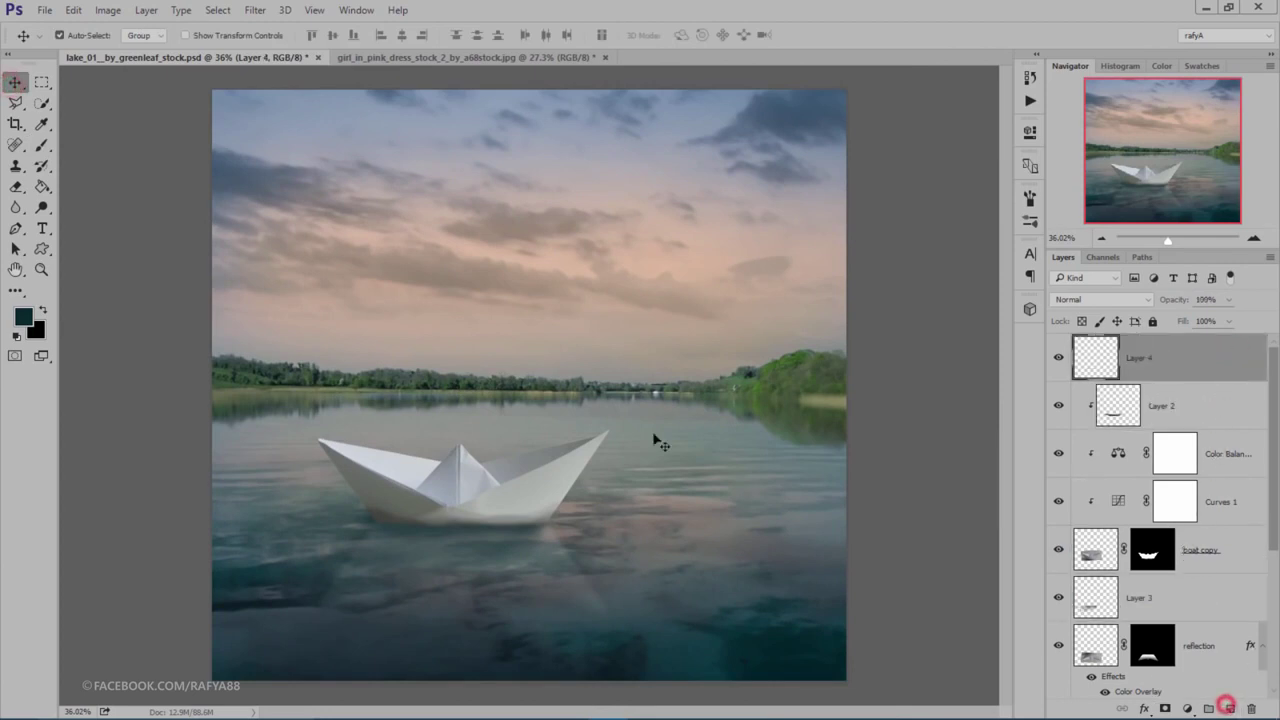
pyautogui.moveTo(1199, 248); pyautogui.dragTo(1199, 208)
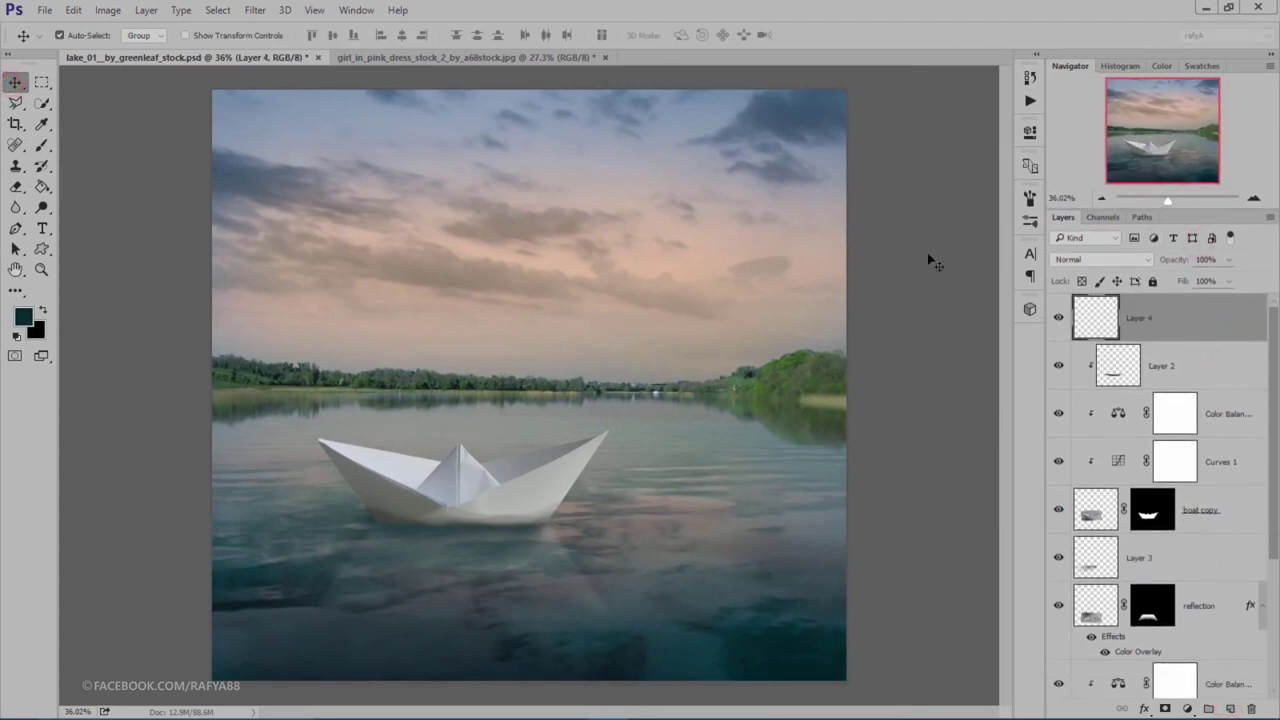
pyautogui.click(43, 146)
pyautogui.rightClick(566, 323)
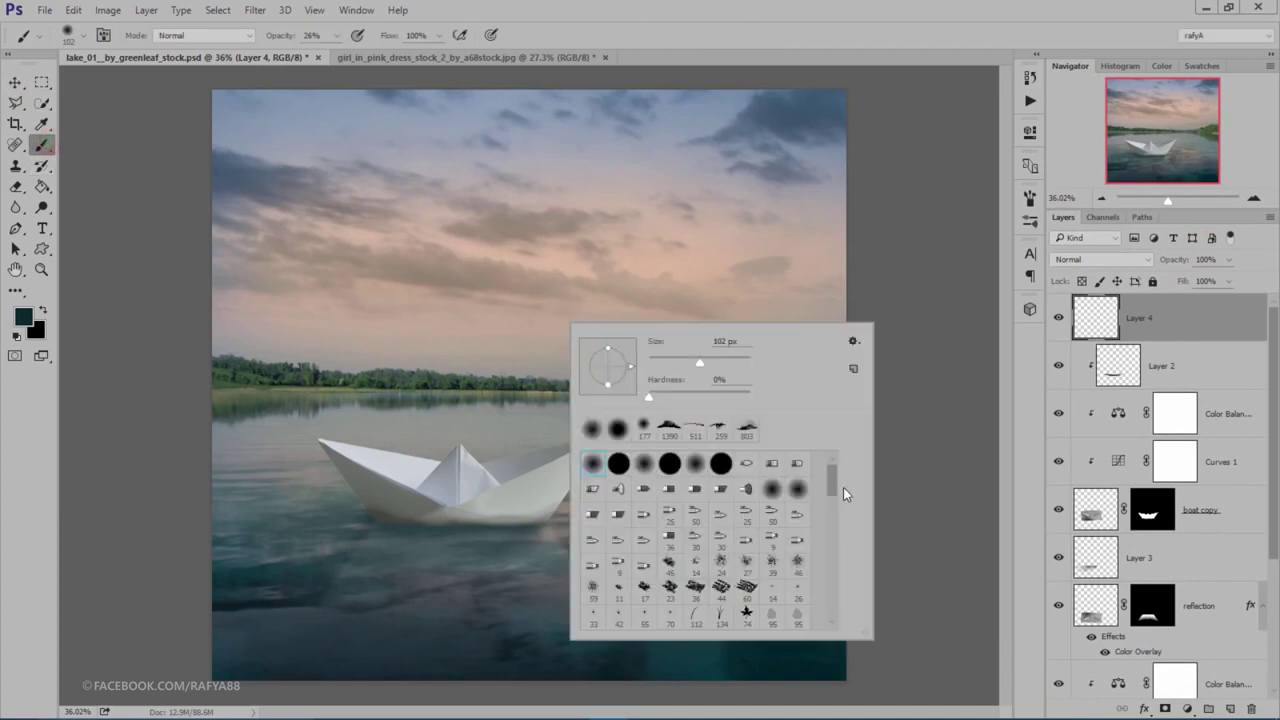
pyautogui.moveTo(838, 486); pyautogui.dragTo(835, 635)
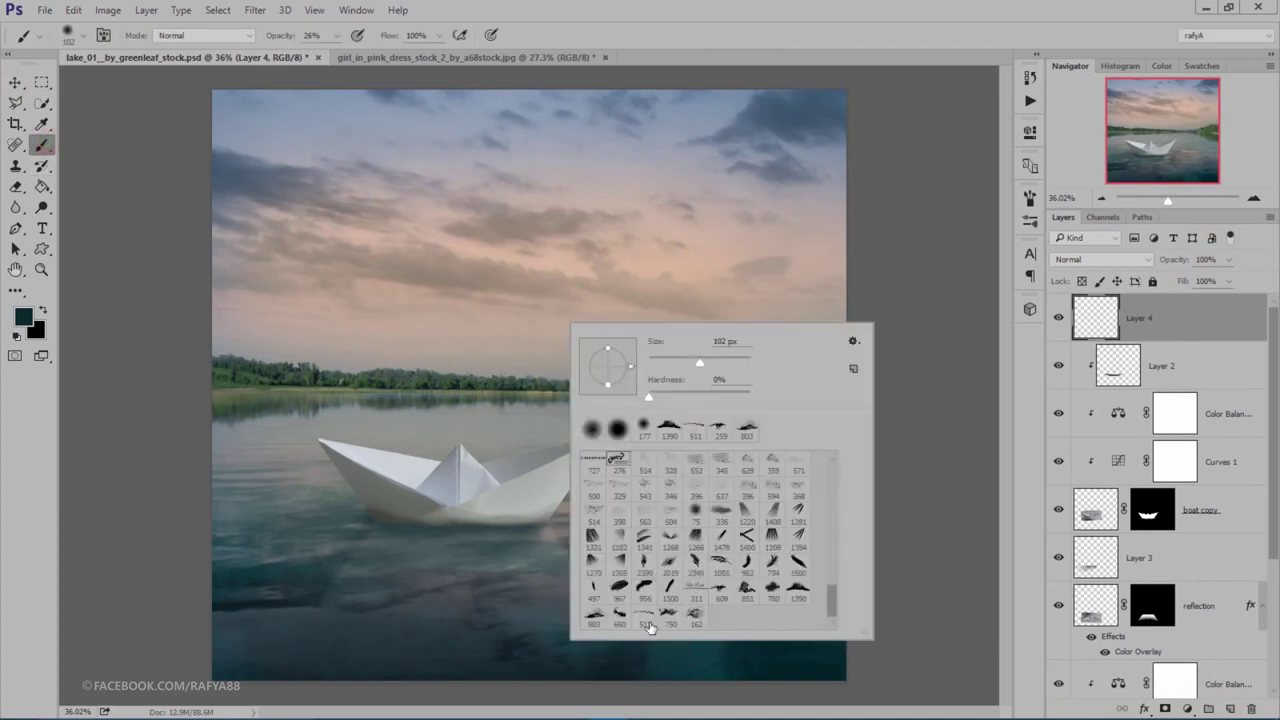
pyautogui.click(648, 618)
pyautogui.click(25, 318)
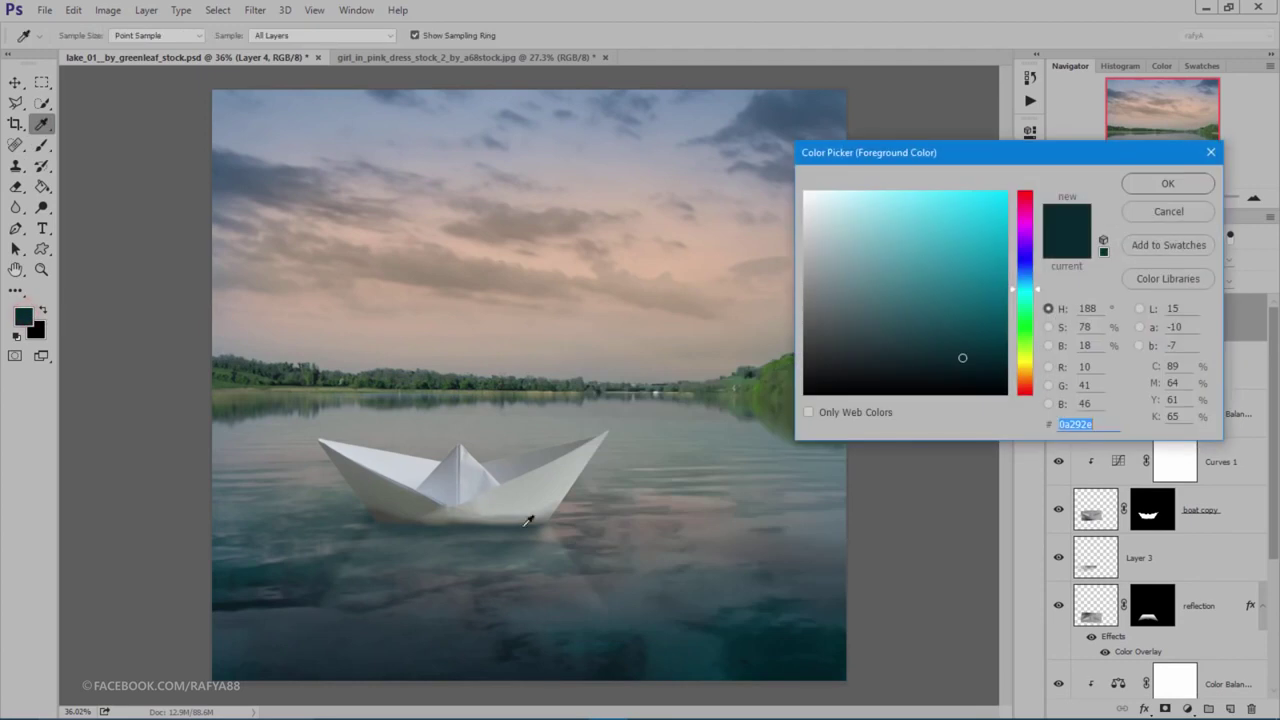
pyautogui.moveTo(829, 217); pyautogui.dragTo(813, 200)
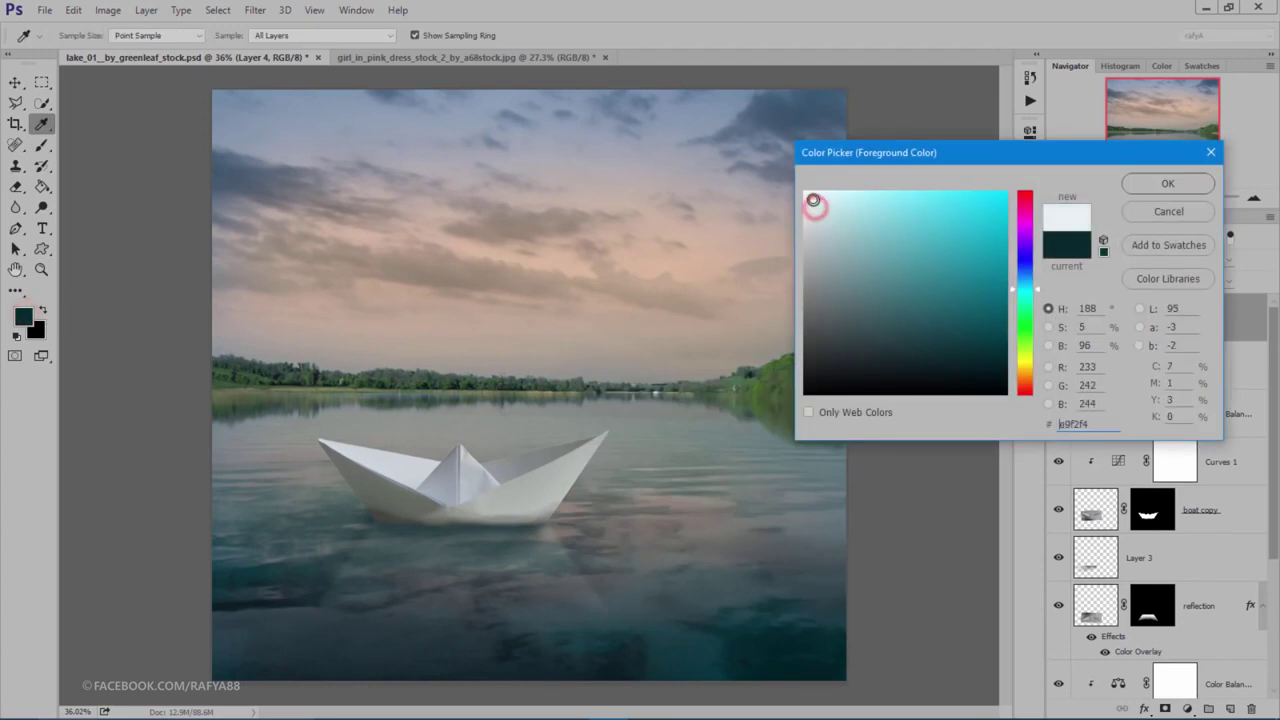
pyautogui.click(1167, 183)
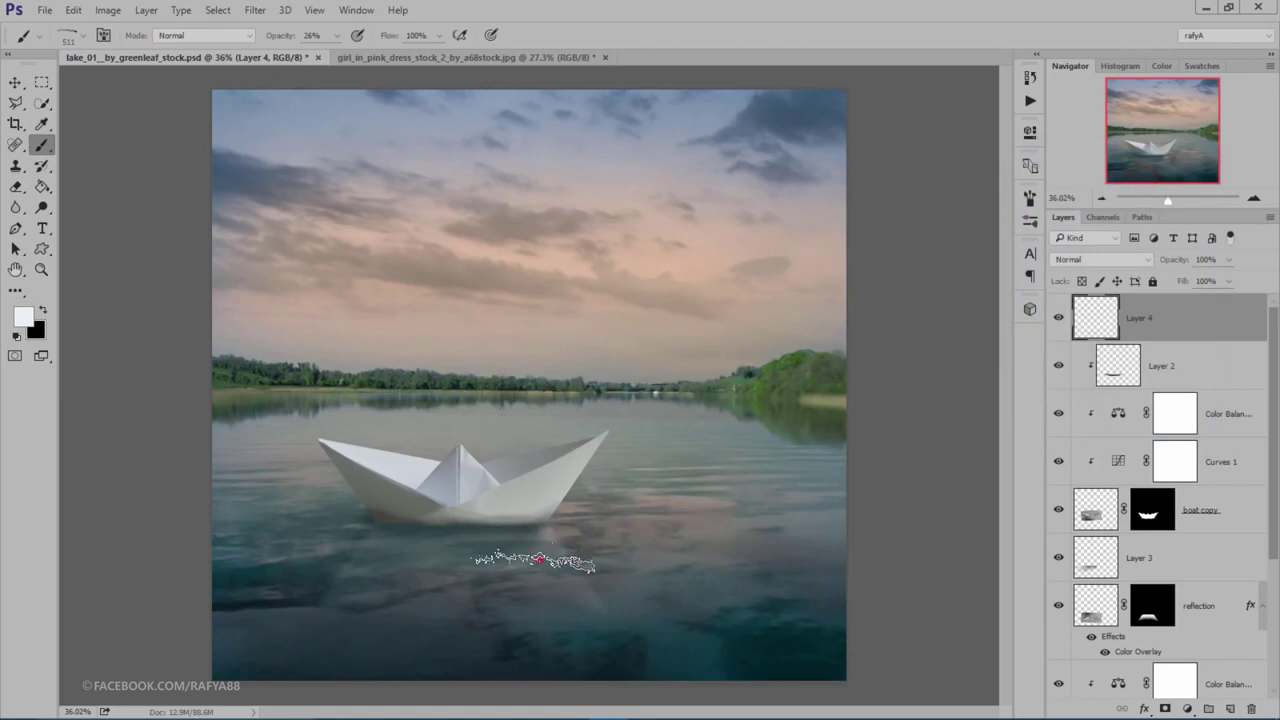
# Step: Paint one speckled white splash stroke on the water at full brush opacity
pyautogui.click(539, 560)
pyautogui.hotkey('ctrl', 'z')
pyautogui.moveTo(300, 38); pyautogui.dragTo(281, 35)
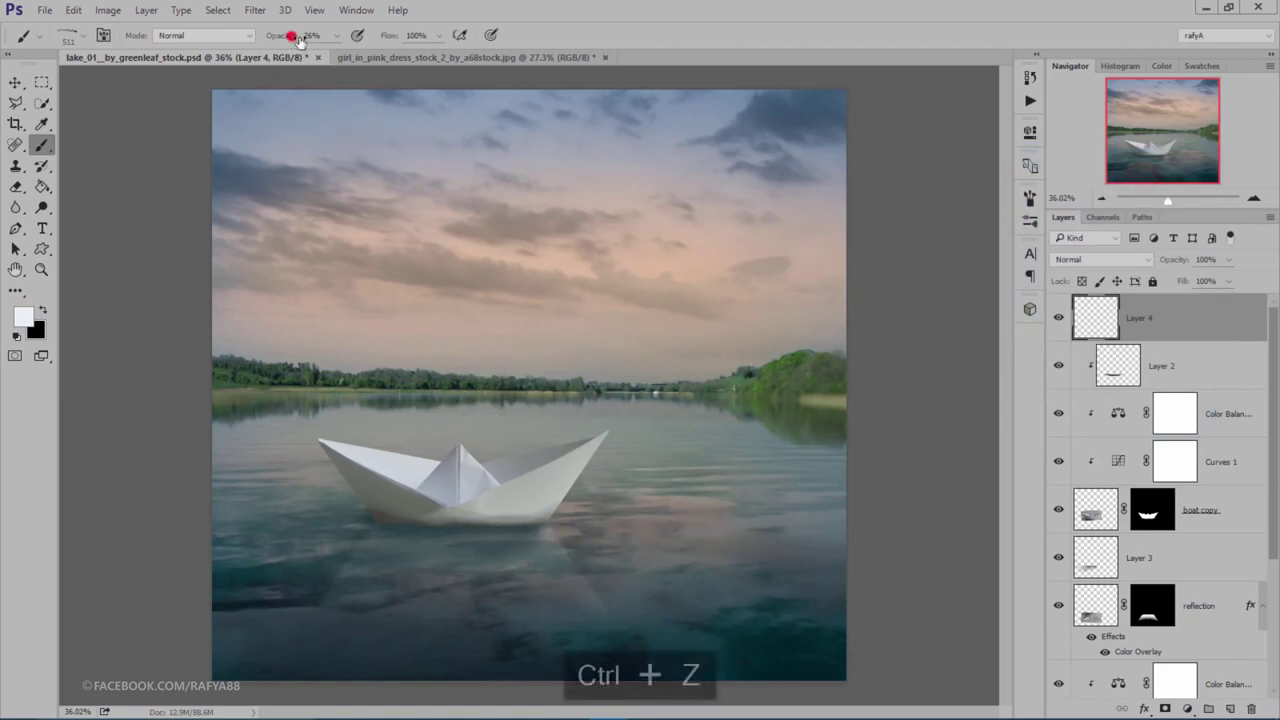
pyautogui.moveTo(496, 580); pyautogui.dragTo(618, 585)
pyautogui.moveTo(650, 520); pyautogui.dragTo(768, 515)
pyautogui.hotkey('ctrl', 'z')
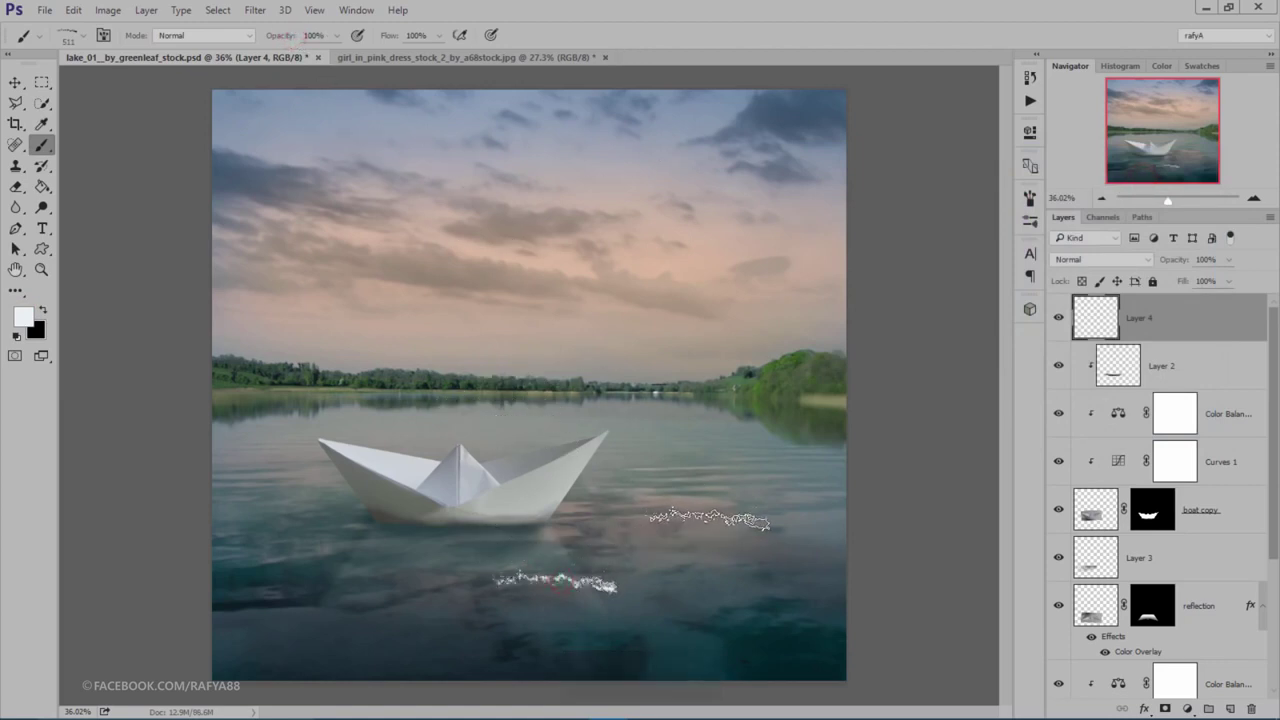
# Step: Stretch, flatten and shrink the splash into a thin streak under the boat's hull
pyautogui.hotkey('ctrl', 't')
pyautogui.moveTo(635, 580); pyautogui.dragTo(914, 575)
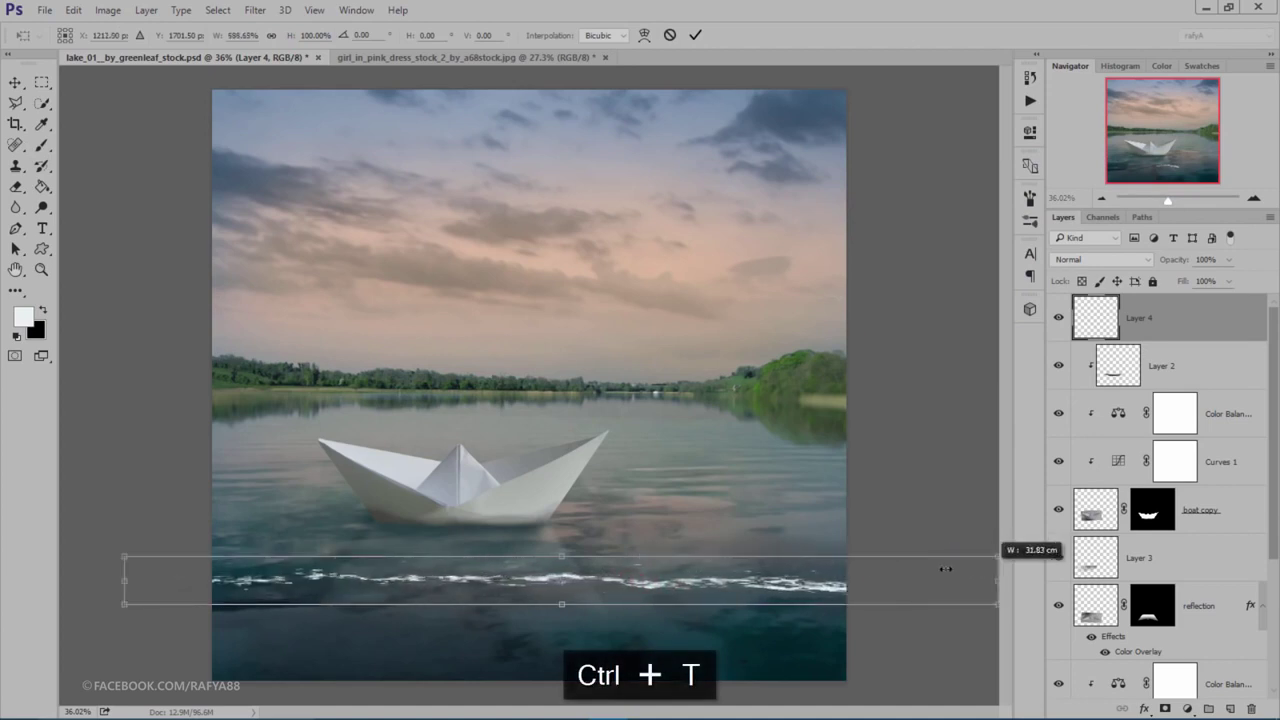
pyautogui.moveTo(562, 604); pyautogui.dragTo(562, 601)
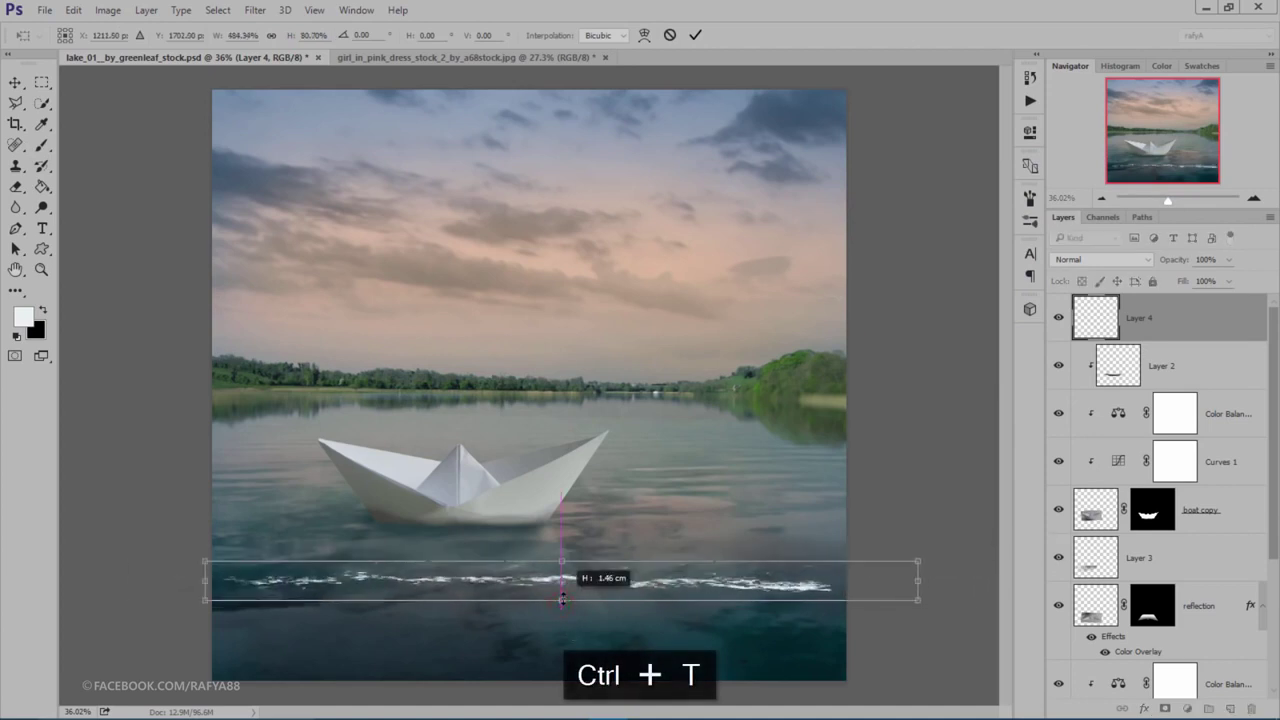
pyautogui.moveTo(890, 598); pyautogui.dragTo(757, 592)
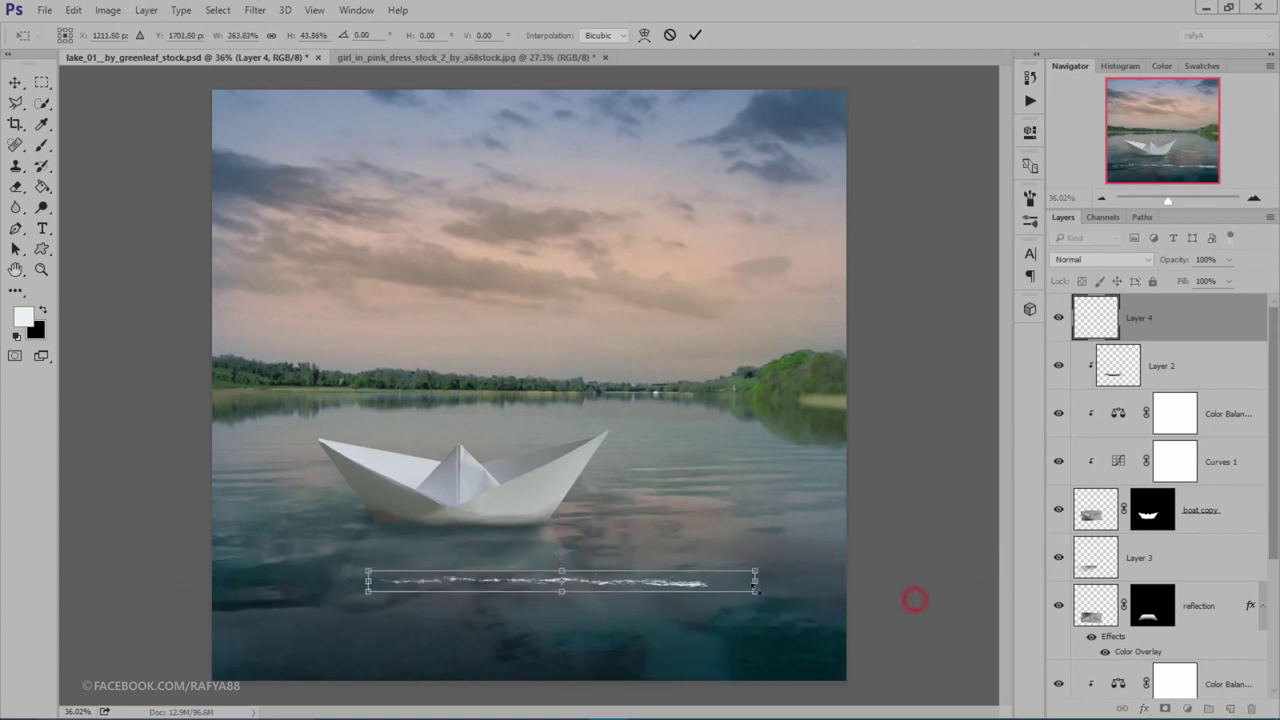
pyautogui.moveTo(640, 580)
pyautogui.mouseDown()
pyautogui.moveTo(594, 526)
pyautogui.moveTo(547, 527)
pyautogui.mouseUp()
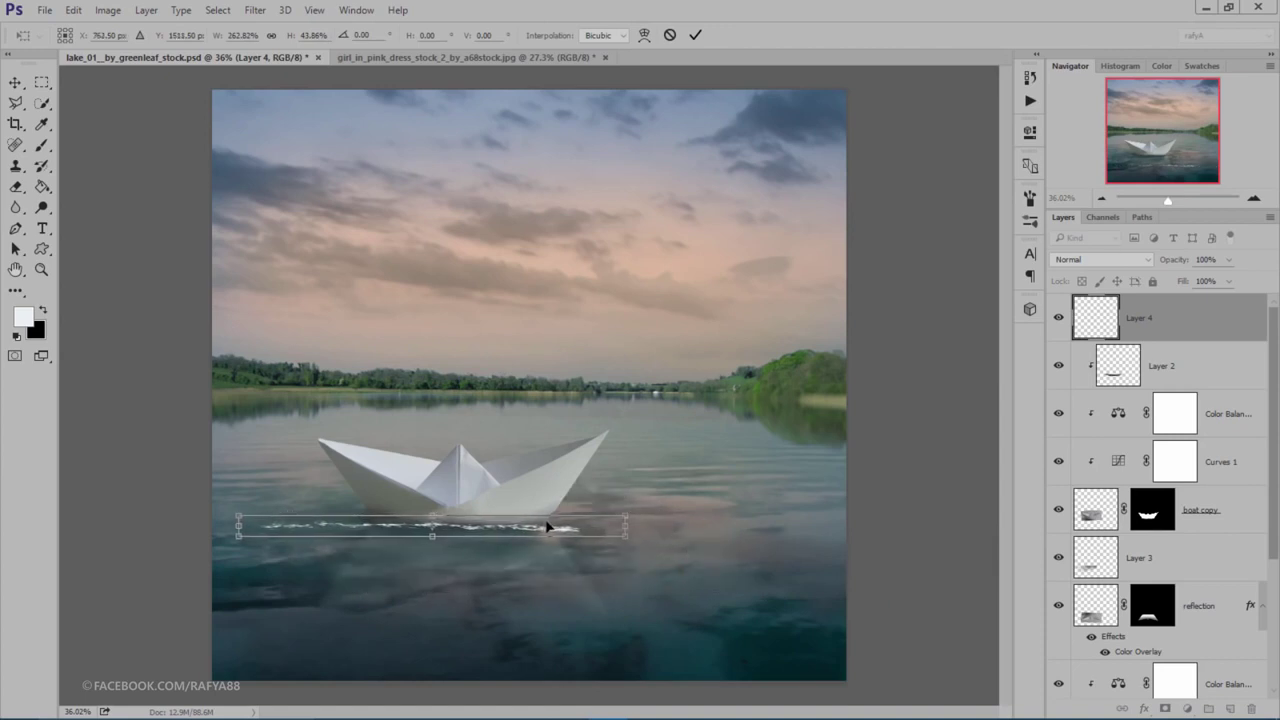
pyautogui.click(694, 36)
# Step: Fade the splash streak layer to 42% opacity
pyautogui.press('b')
pyautogui.scroll(-2, 510, 345)
pyautogui.scroll(-1, 510, 350)
pyautogui.scroll(2, 490, 381)
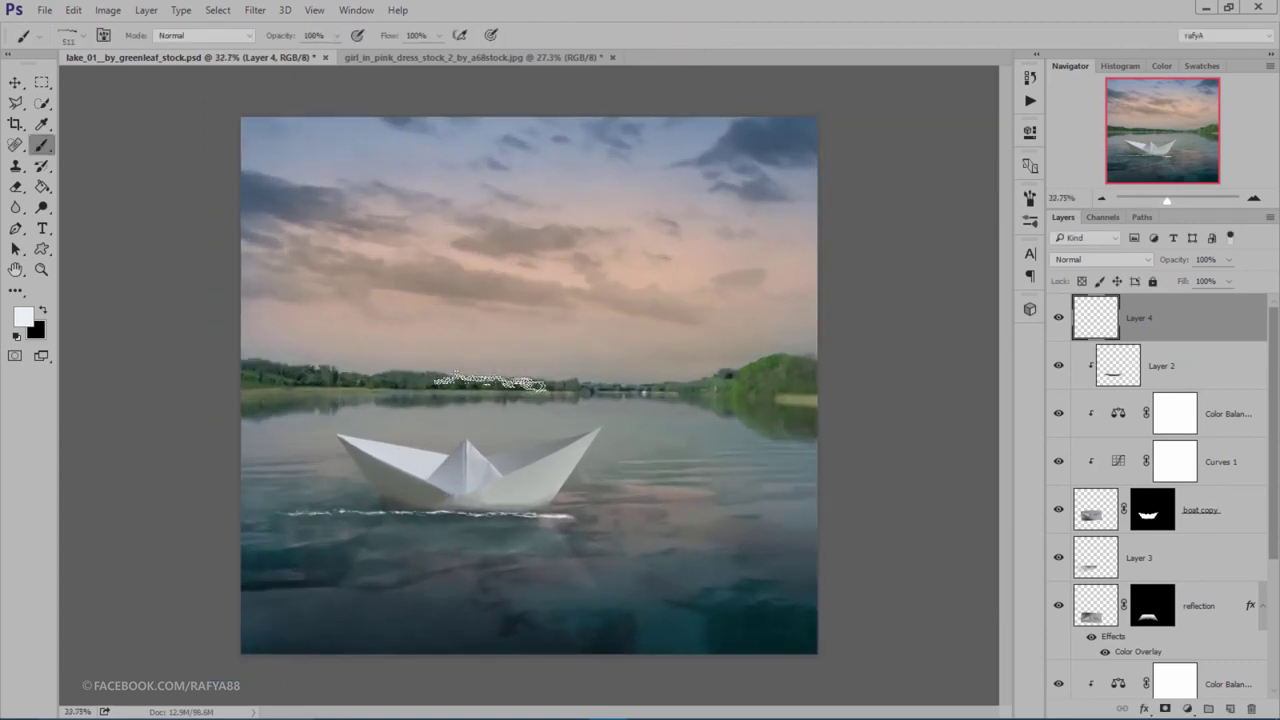
pyautogui.moveTo(1179, 261); pyautogui.dragTo(1147, 259)
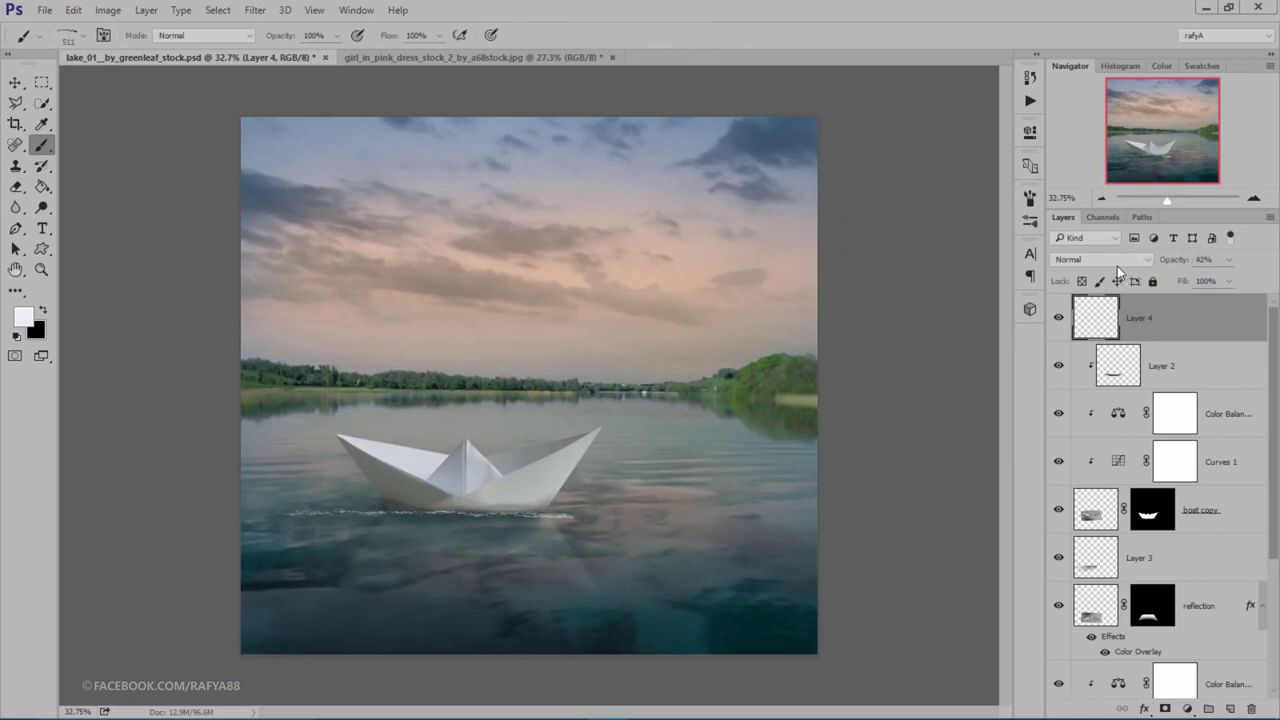
pyautogui.press('v')
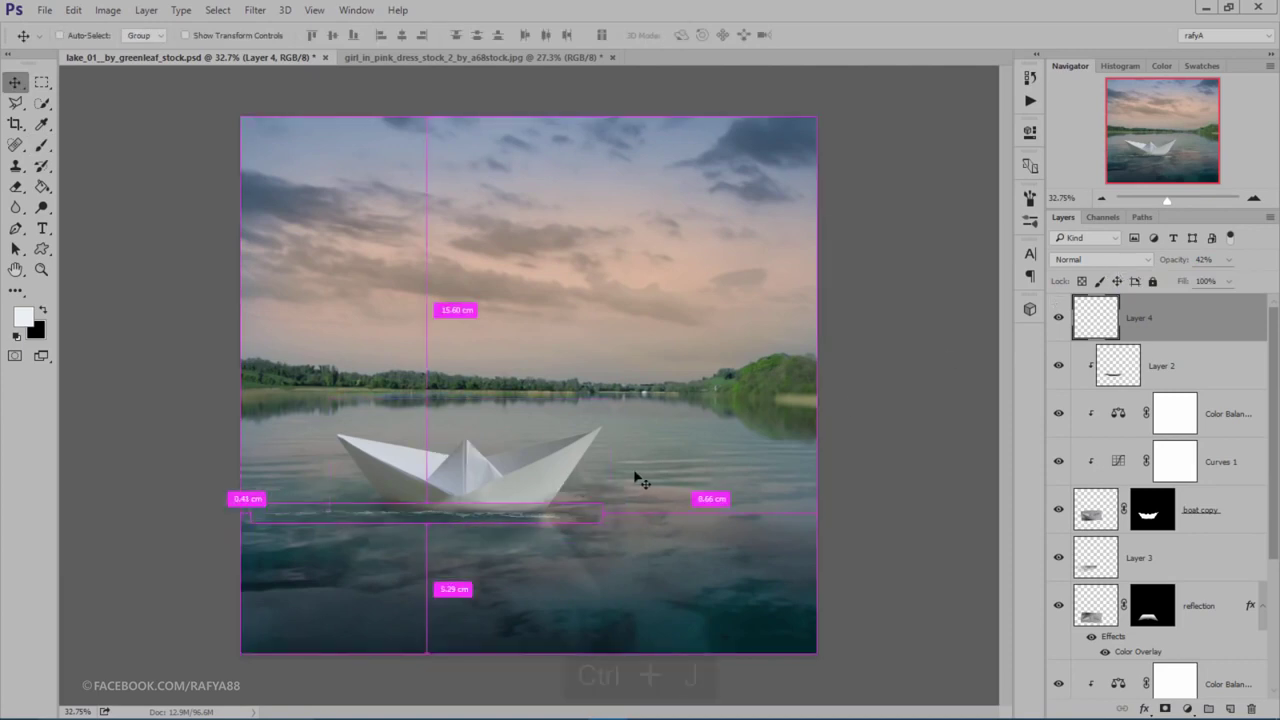
# Step: Duplicate the splash streak and warp the copy to curve downward along the hull
pyautogui.hotkey('ctrl', 'j')
pyautogui.hotkey('ctrl', 't')
pyautogui.scroll(2, 447, 530)
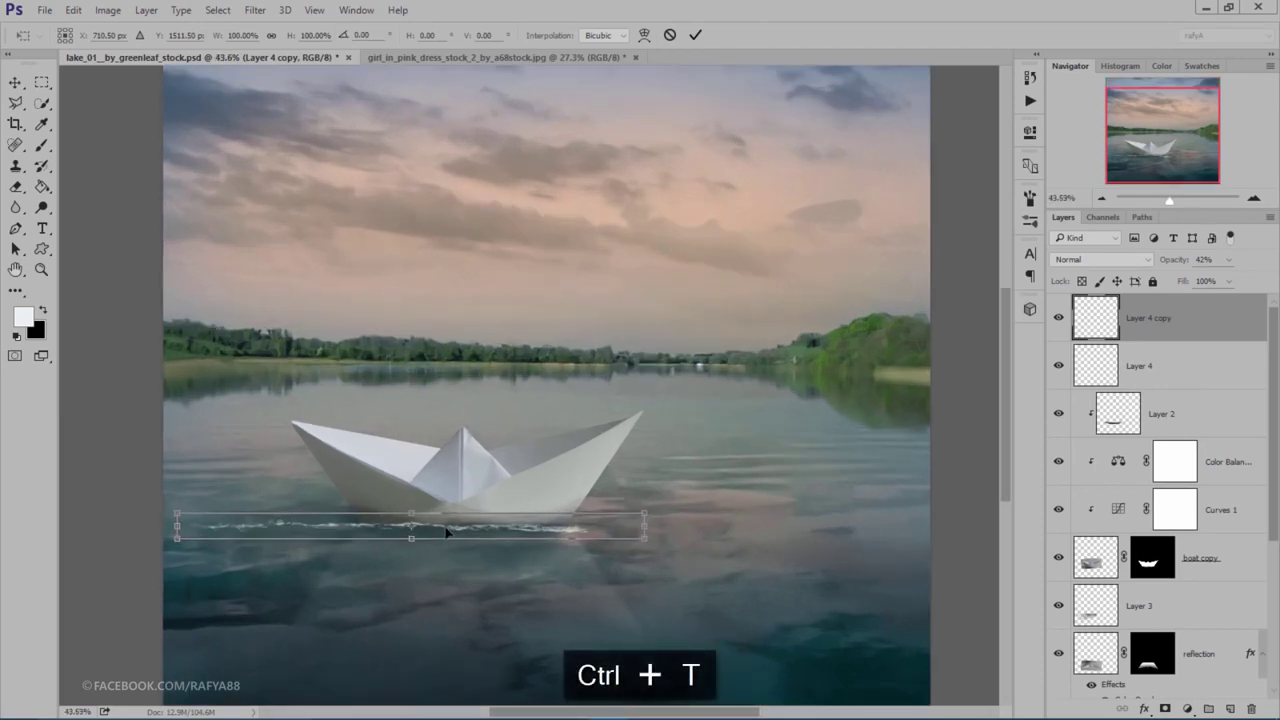
pyautogui.moveTo(476, 527); pyautogui.dragTo(453, 526)
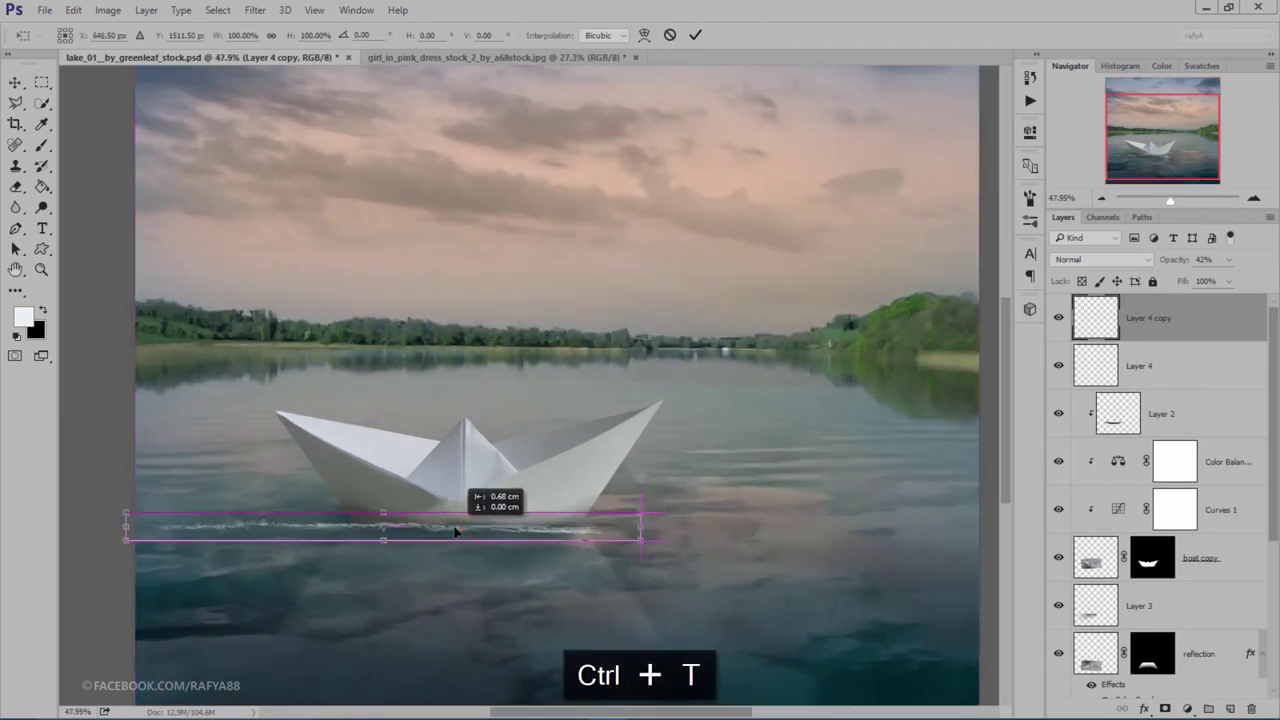
pyautogui.rightClick(453, 526)
pyautogui.click(510, 381)
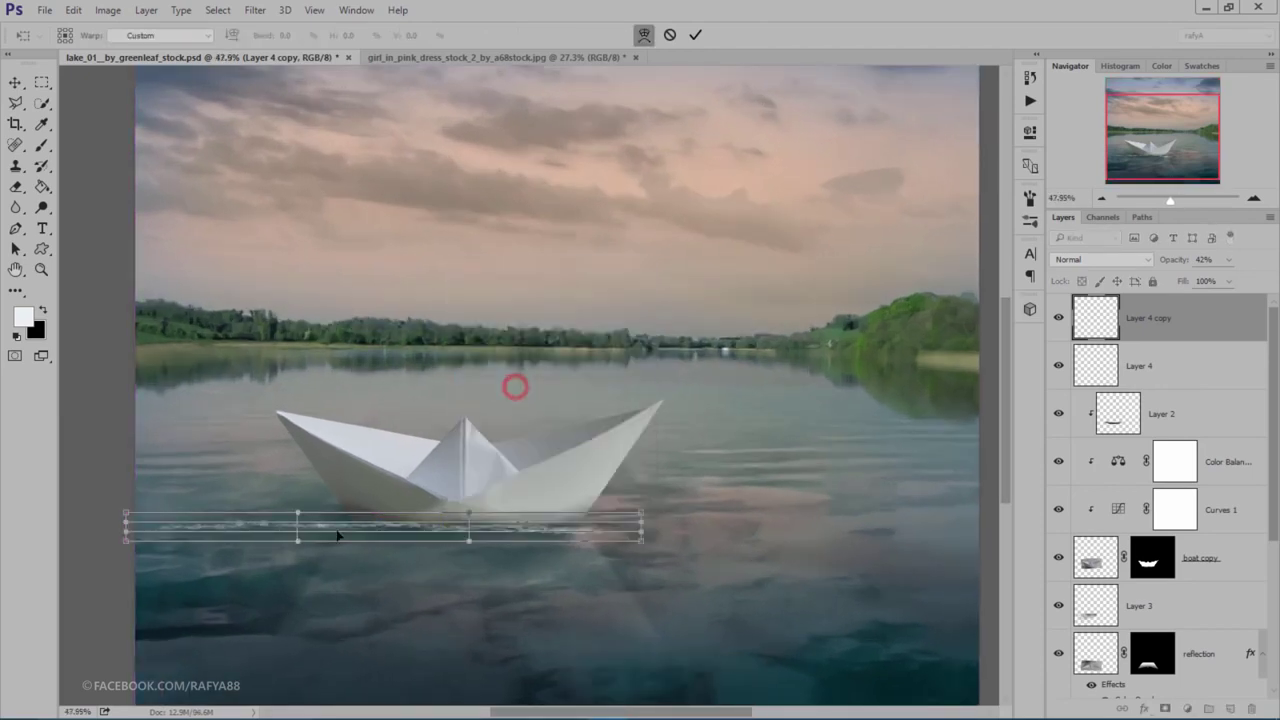
pyautogui.moveTo(337, 529); pyautogui.dragTo(340, 553)
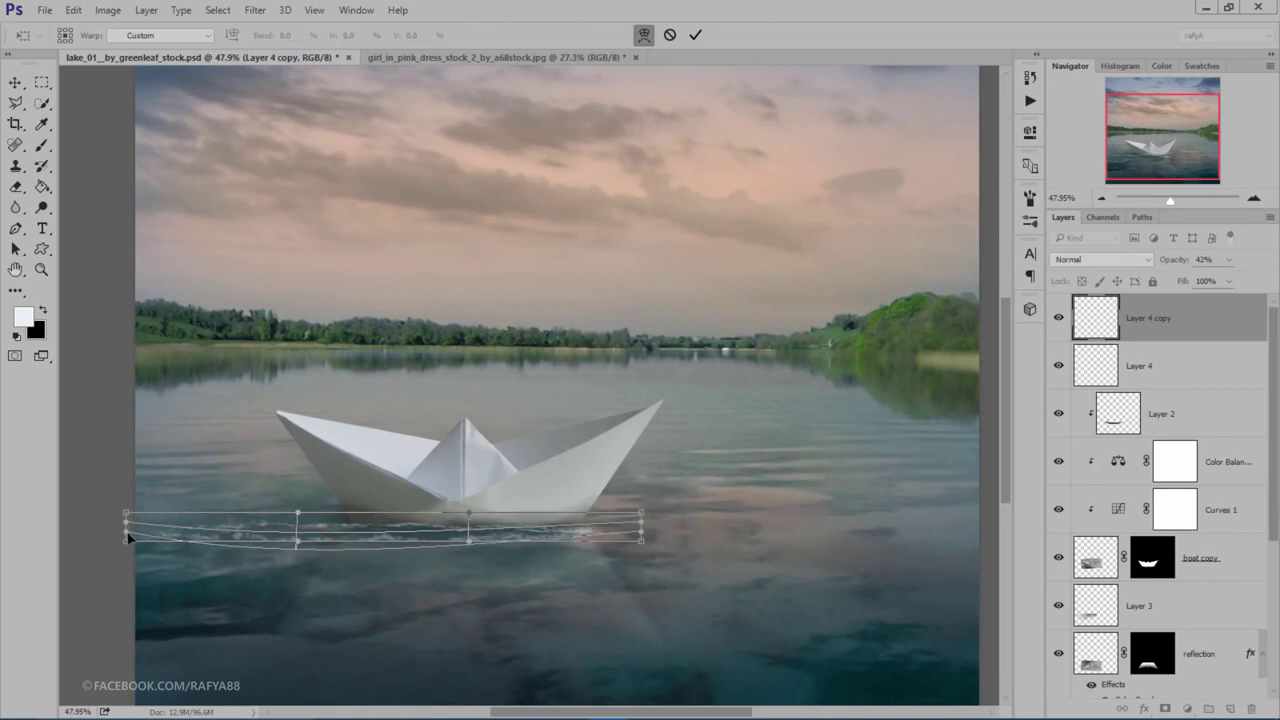
pyautogui.moveTo(127, 536); pyautogui.dragTo(111, 573)
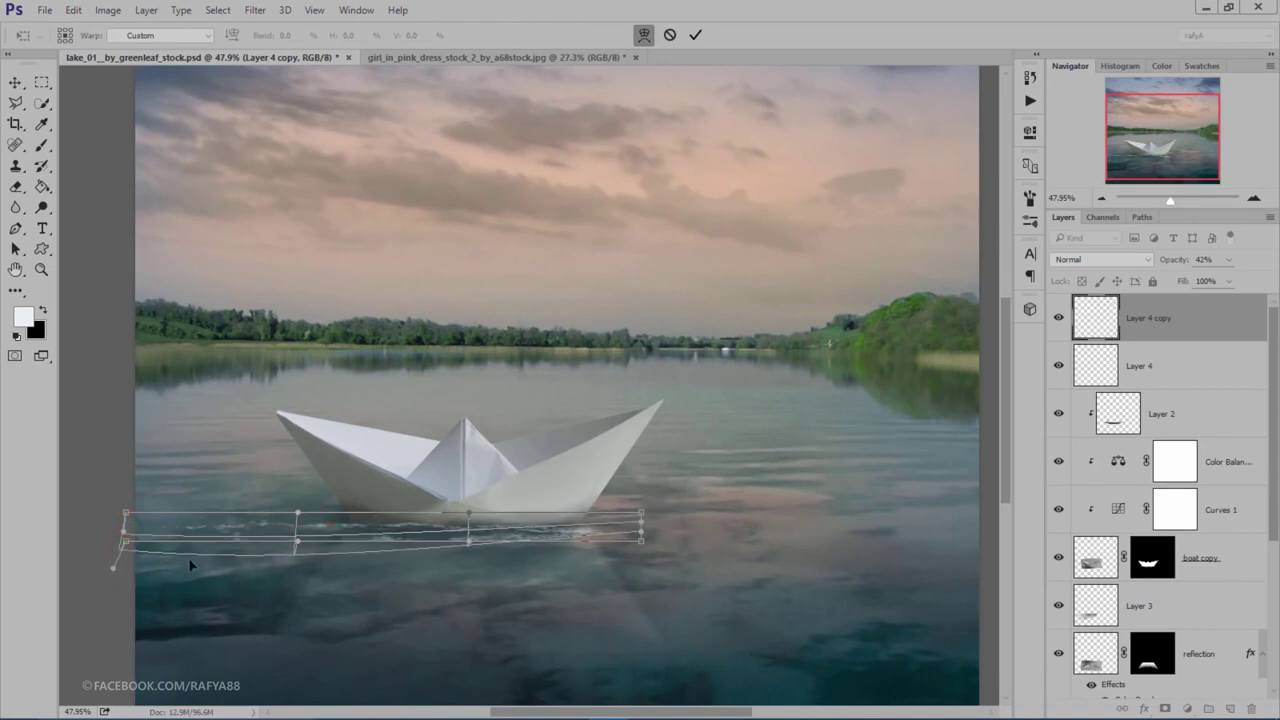
pyautogui.moveTo(204, 550); pyautogui.dragTo(201, 558)
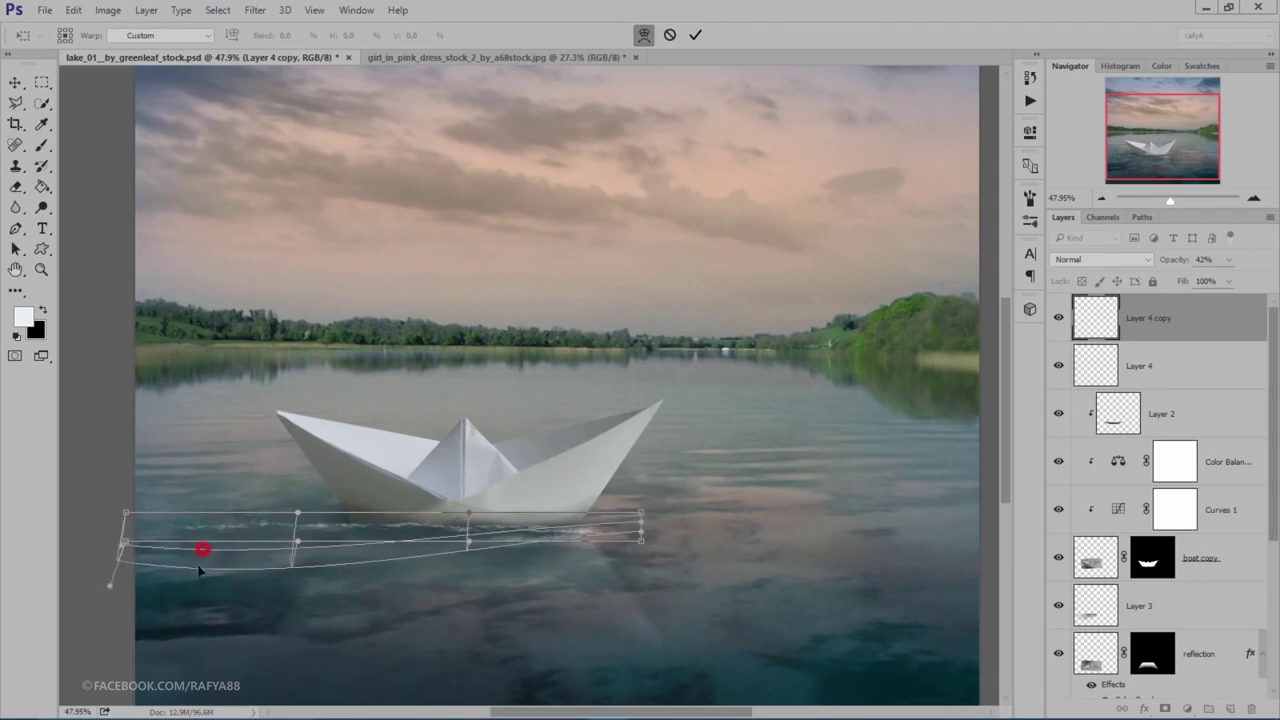
pyautogui.click(695, 36)
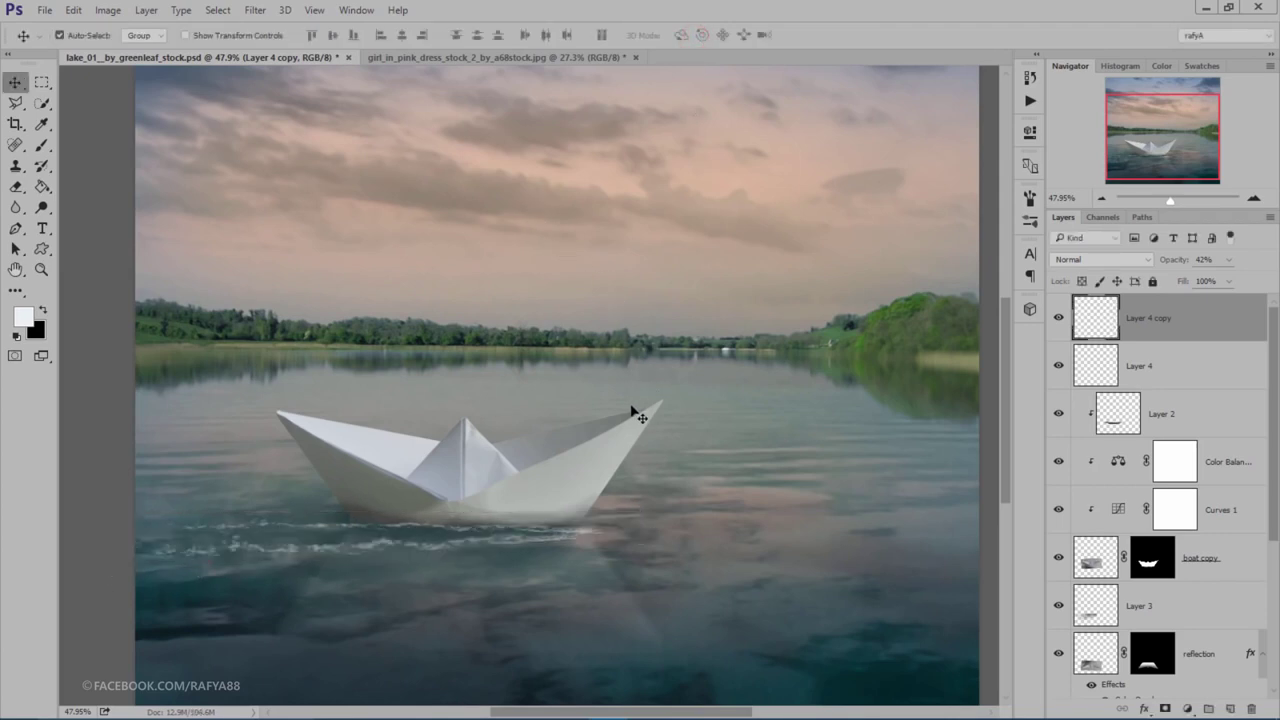
# Step: Nudge the warped wake copy into place and fade it to 20% opacity
pyautogui.hotkey('ctrl', 't')
pyautogui.moveTo(537, 543); pyautogui.dragTo(543, 540)
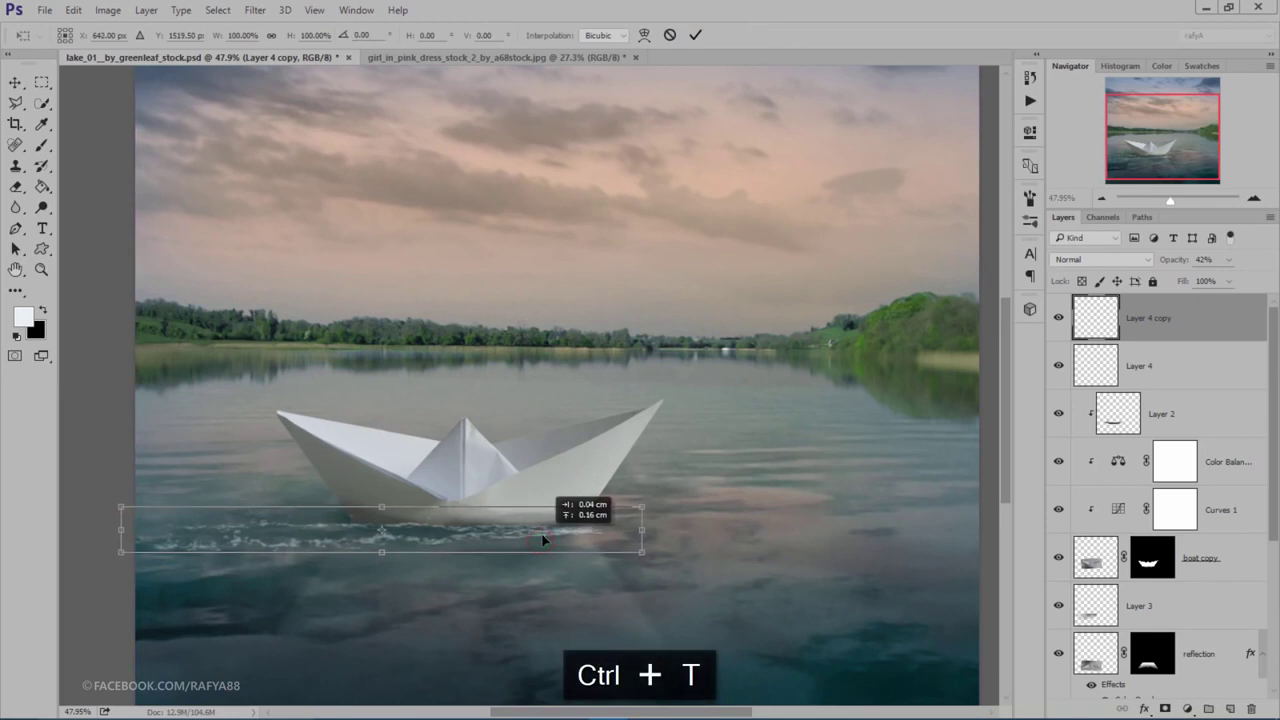
pyautogui.click(695, 36)
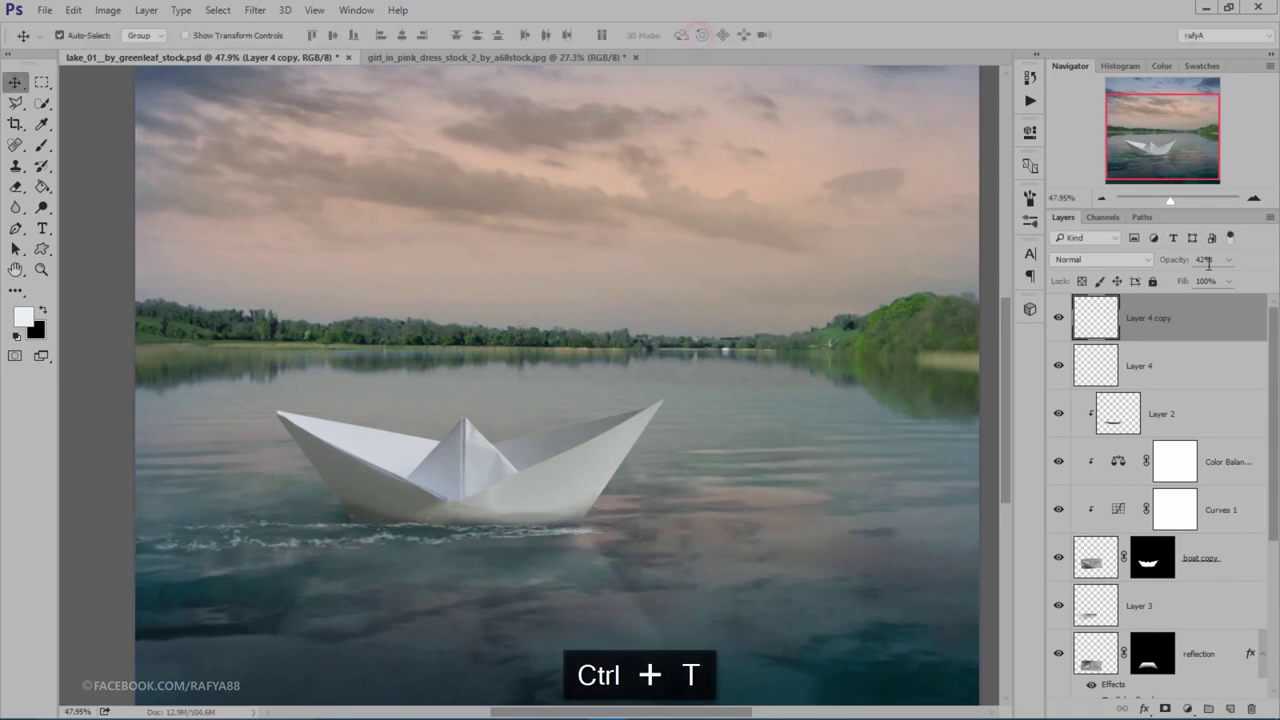
pyautogui.moveTo(1184, 265); pyautogui.dragTo(1170, 263)
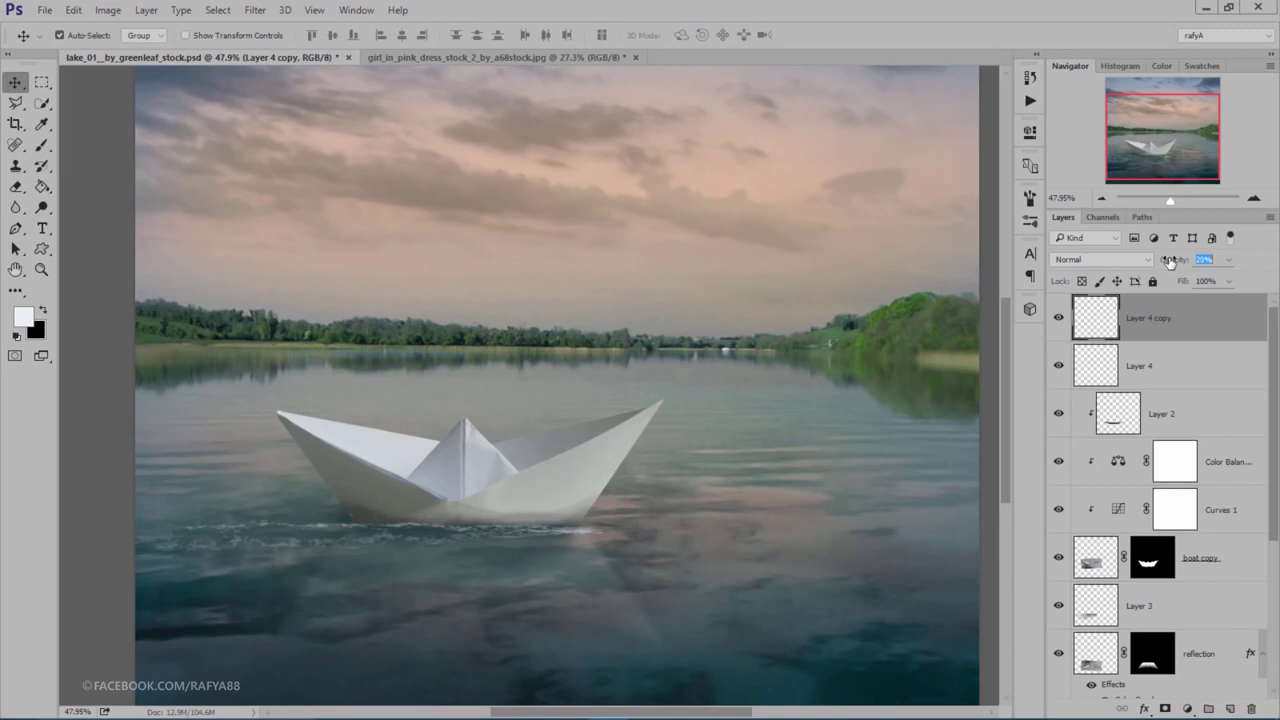
# Step: Duplicate the wake layer, move it up-left and tilt it about 5° along the boat's left side
pyautogui.hotkey('ctrl', 'j')
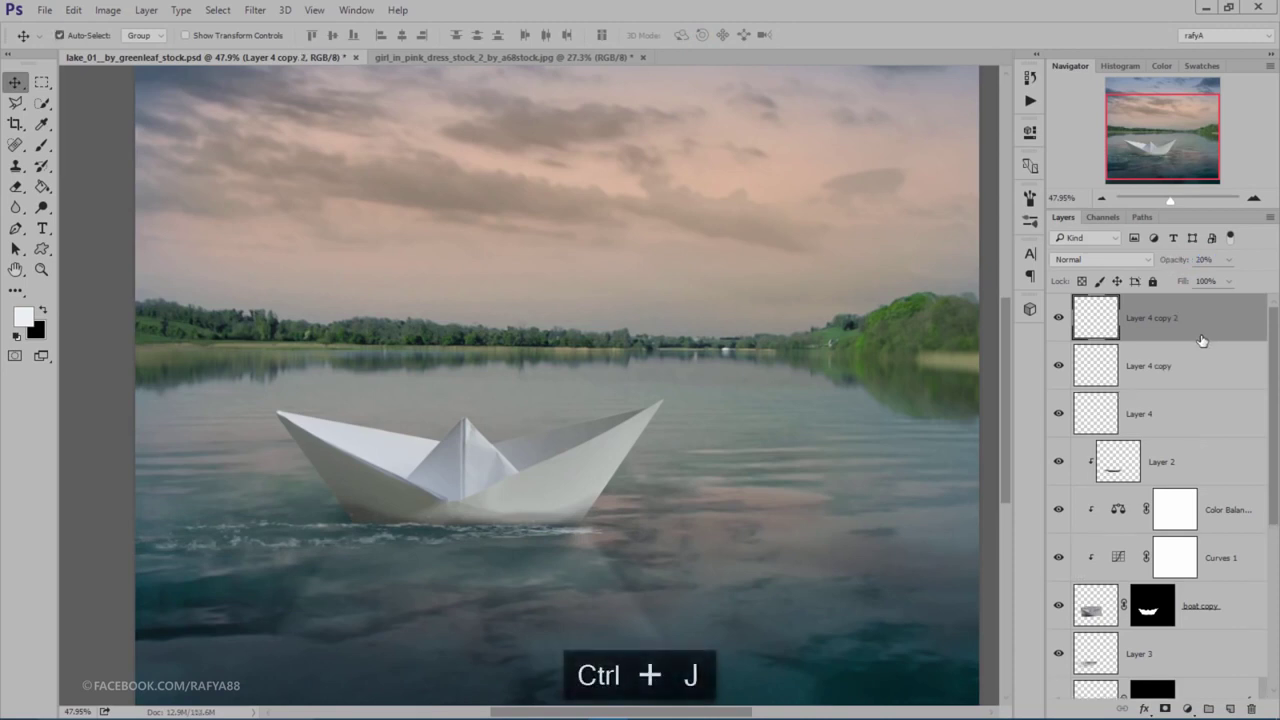
pyautogui.hotkey('ctrl', 't')
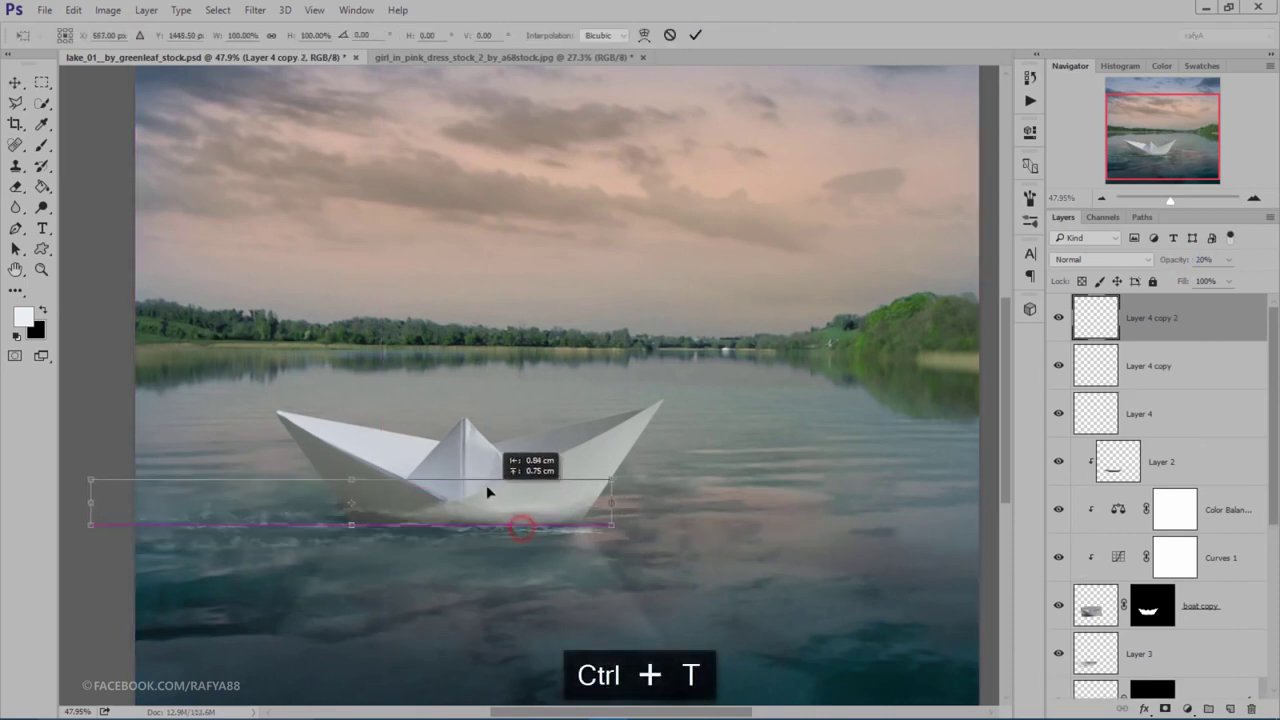
pyautogui.moveTo(507, 521); pyautogui.dragTo(454, 462)
pyautogui.moveTo(651, 500); pyautogui.dragTo(562, 514)
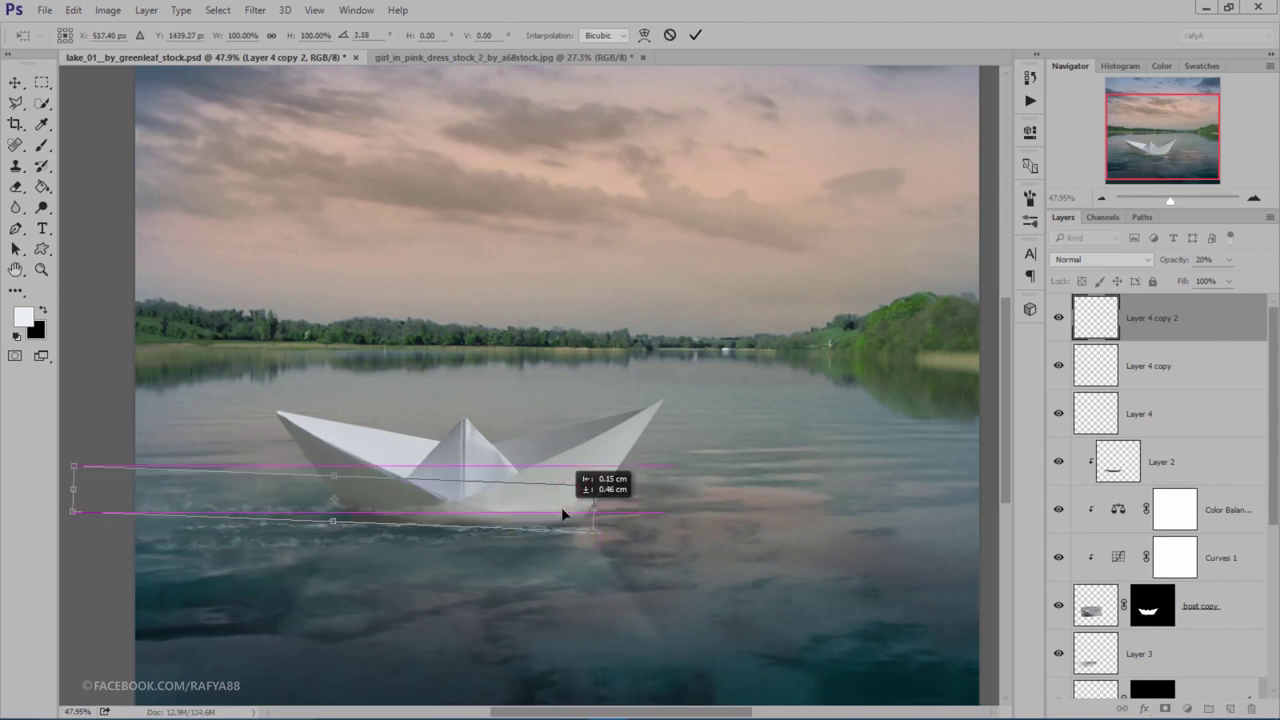
pyautogui.moveTo(654, 517); pyautogui.dragTo(650, 532)
pyautogui.click(695, 35)
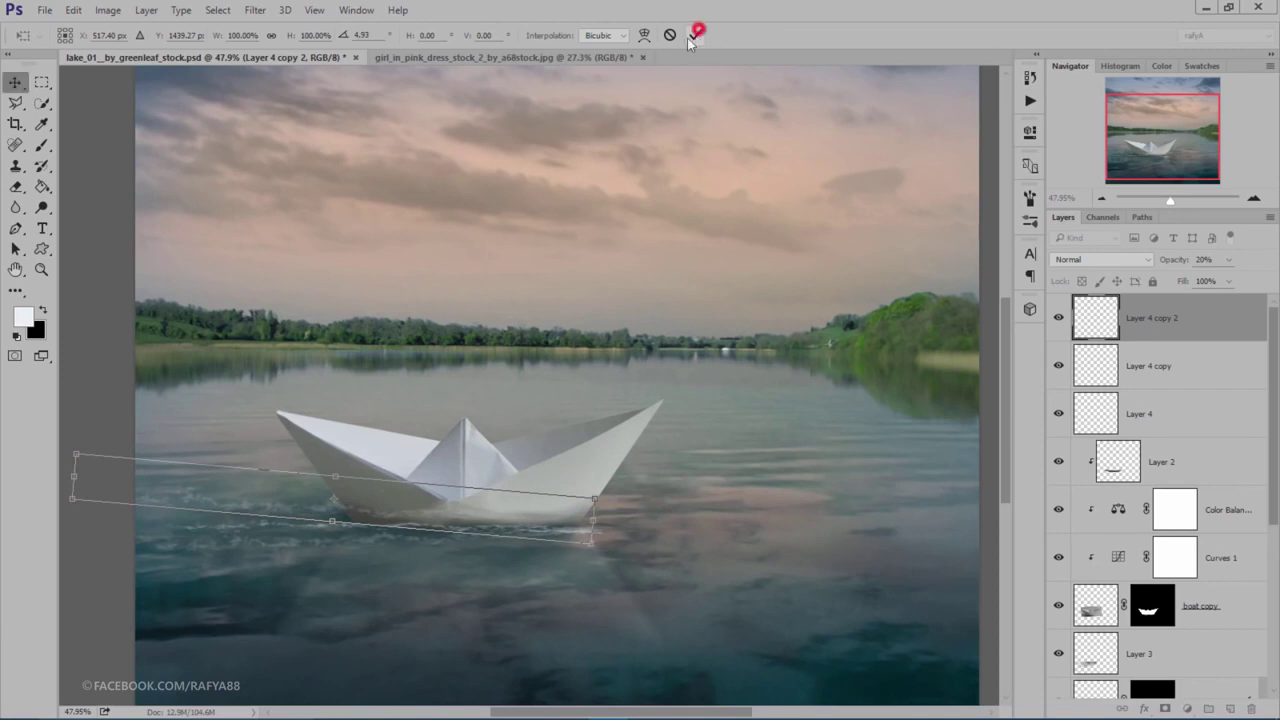
# Step: Erase the third wake's excess along the boat's bottom and left waterline with a 100% eraser
pyautogui.click(15, 186)
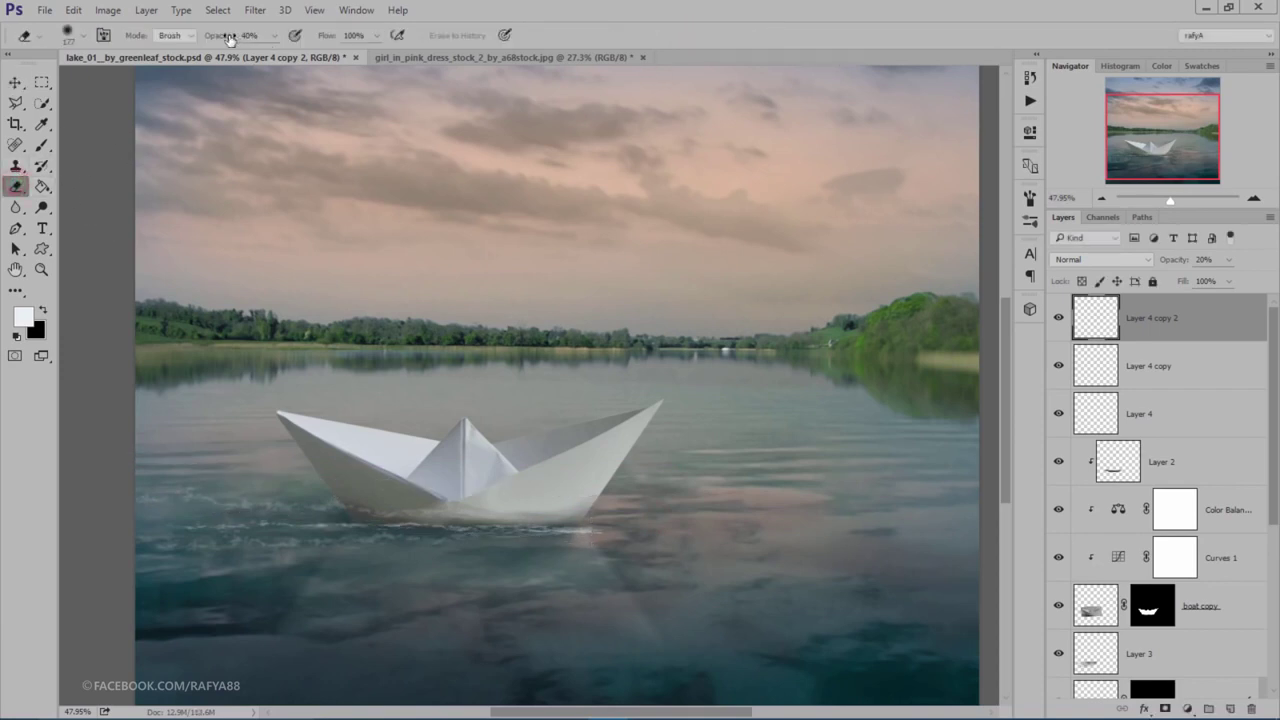
pyautogui.moveTo(220, 35); pyautogui.dragTo(262, 35)
pyautogui.click(548, 503)
pyautogui.moveTo(385, 503); pyautogui.dragTo(371, 494)
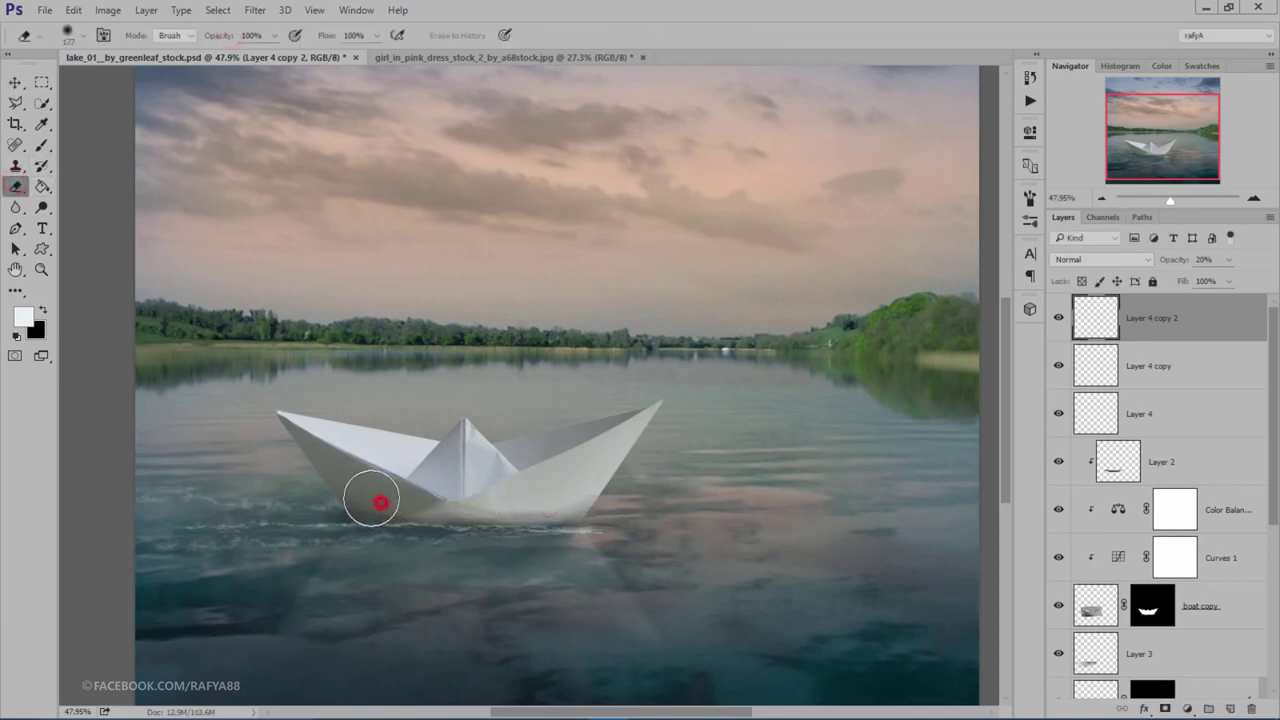
pyautogui.click(390, 505)
pyautogui.click(351, 491)
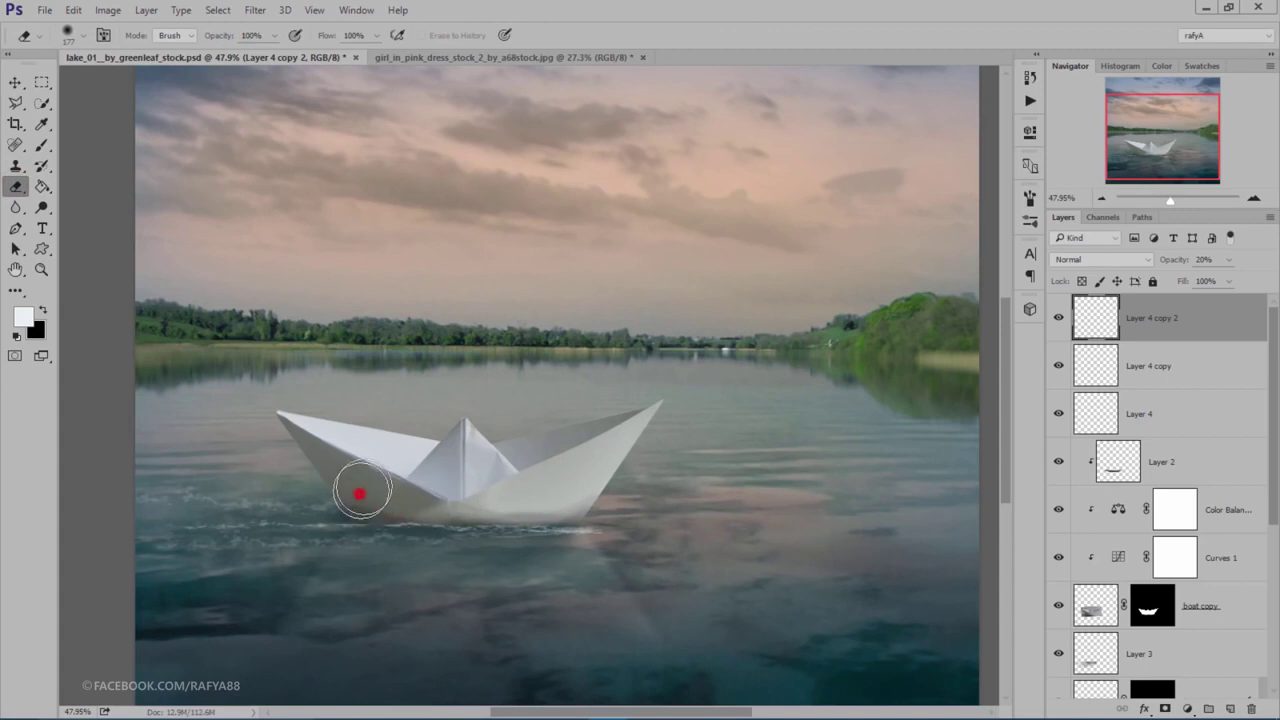
pyautogui.click(340, 463)
pyautogui.scroll(-3, 470, 290)
pyautogui.scroll(-1, 470, 290)
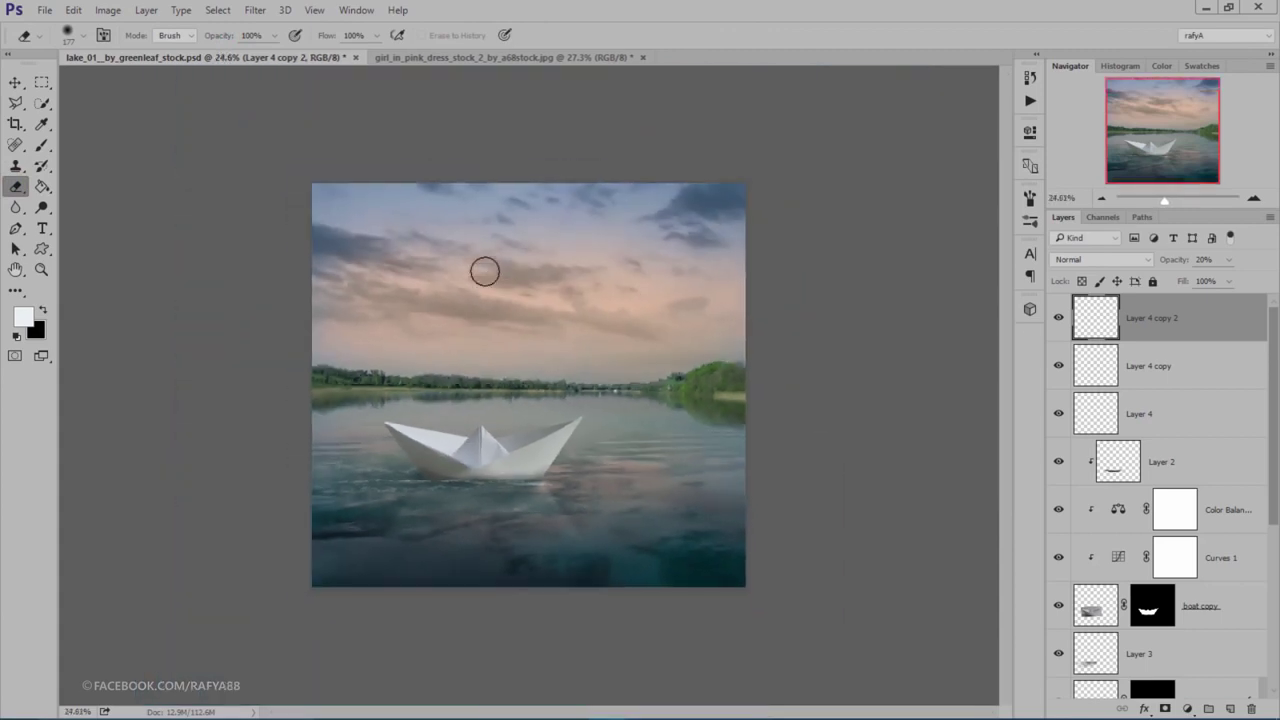
pyautogui.scroll(1, 470, 290)
pyautogui.scroll(1, 470, 290)
pyautogui.scroll(1, 470, 290)
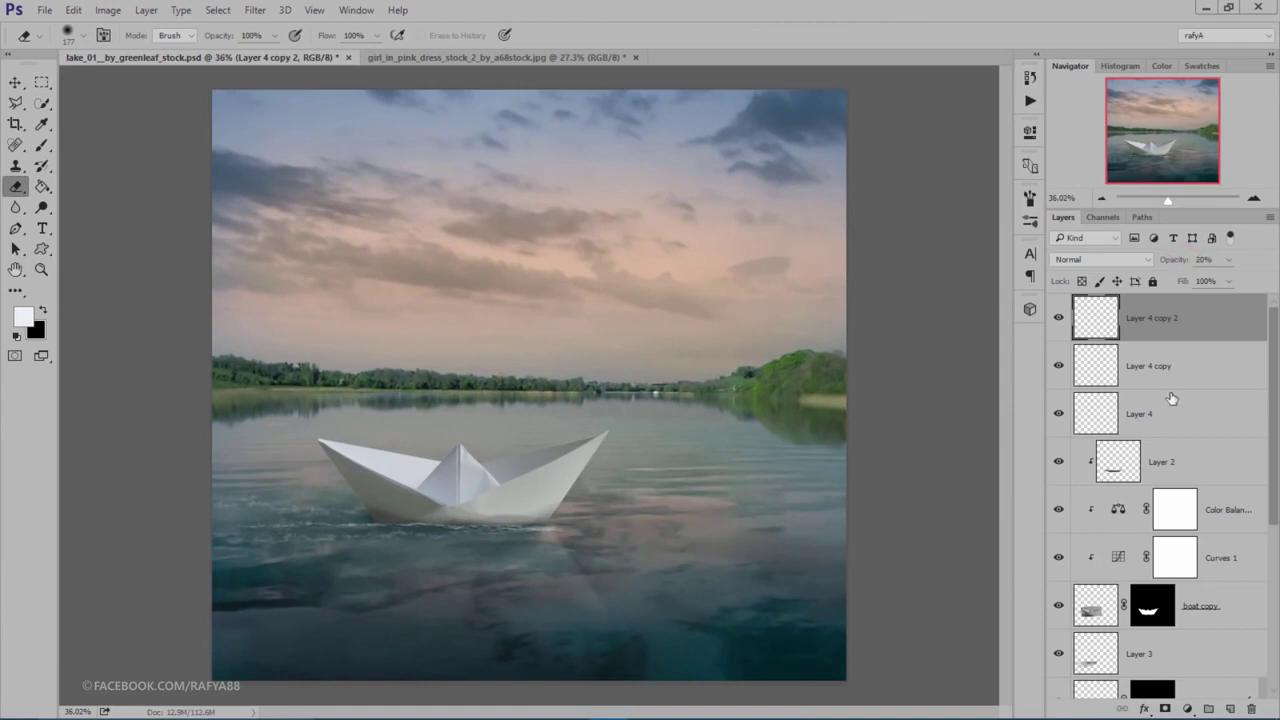
# Step: Add a new empty Layer 5 on top and bring up the Brush presets
pyautogui.click(1230, 708)
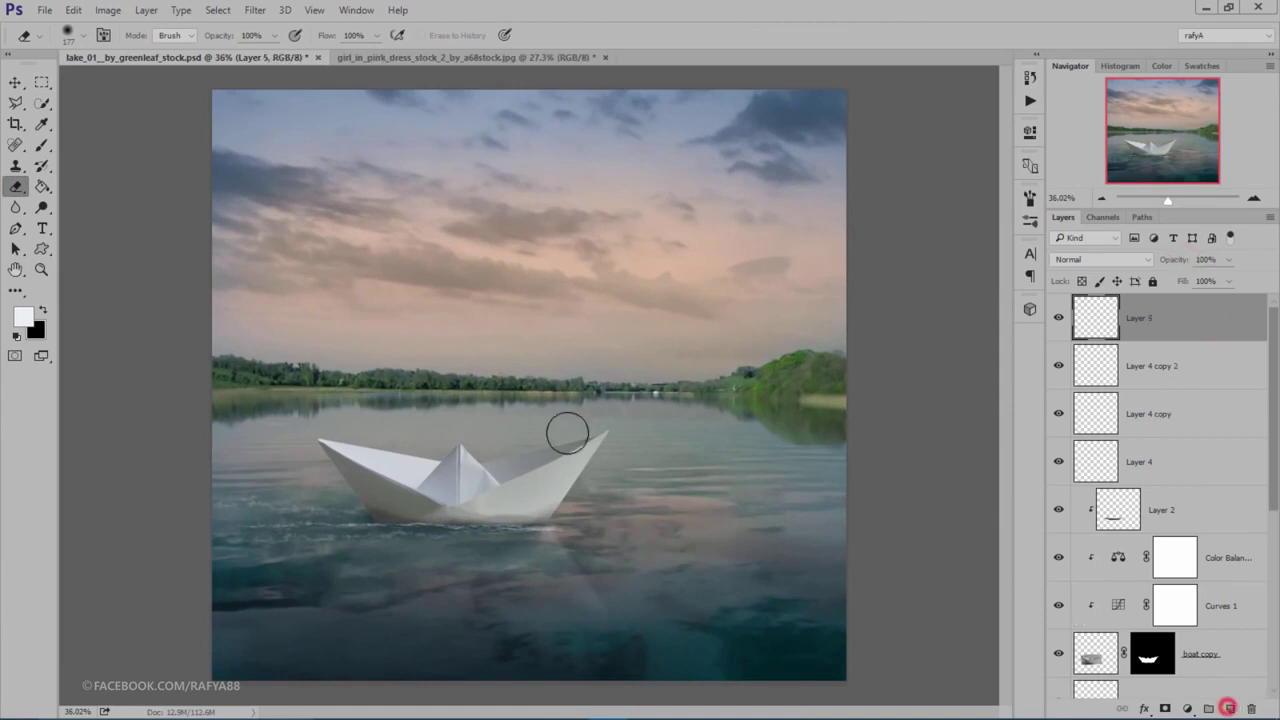
pyautogui.scroll(2, 565, 428)
pyautogui.click(42, 145)
pyautogui.rightClick(650, 368)
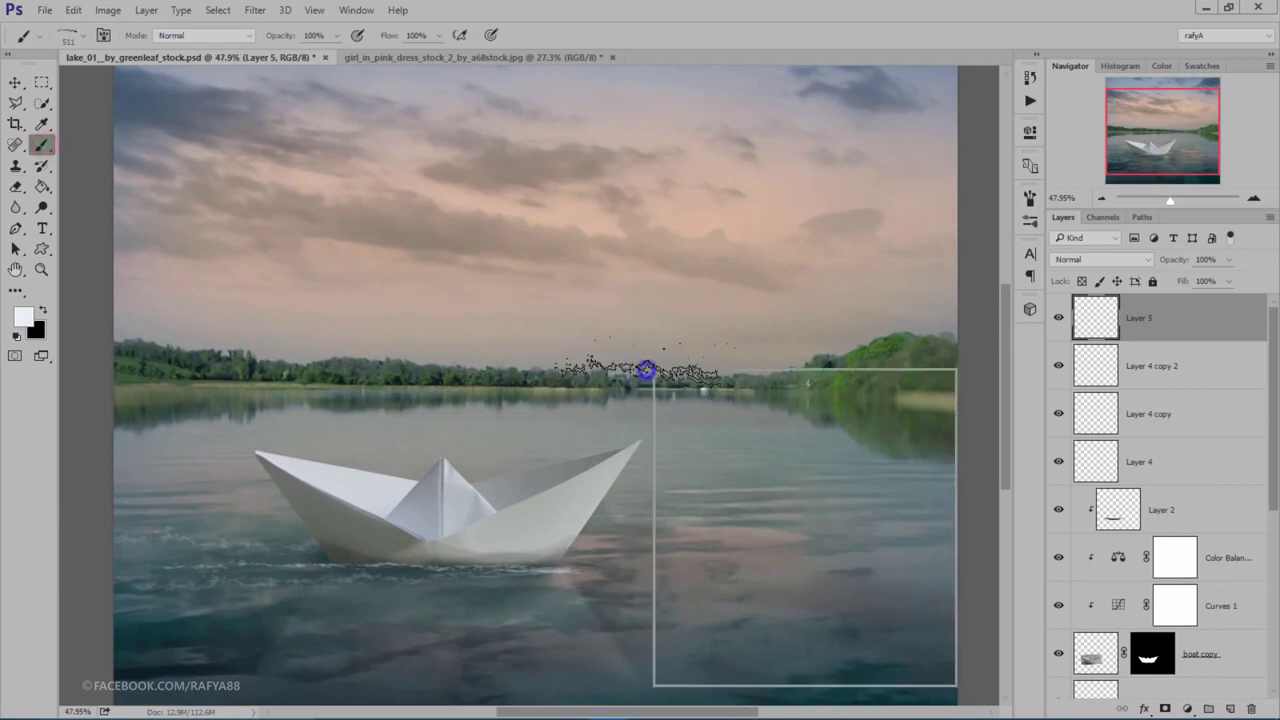
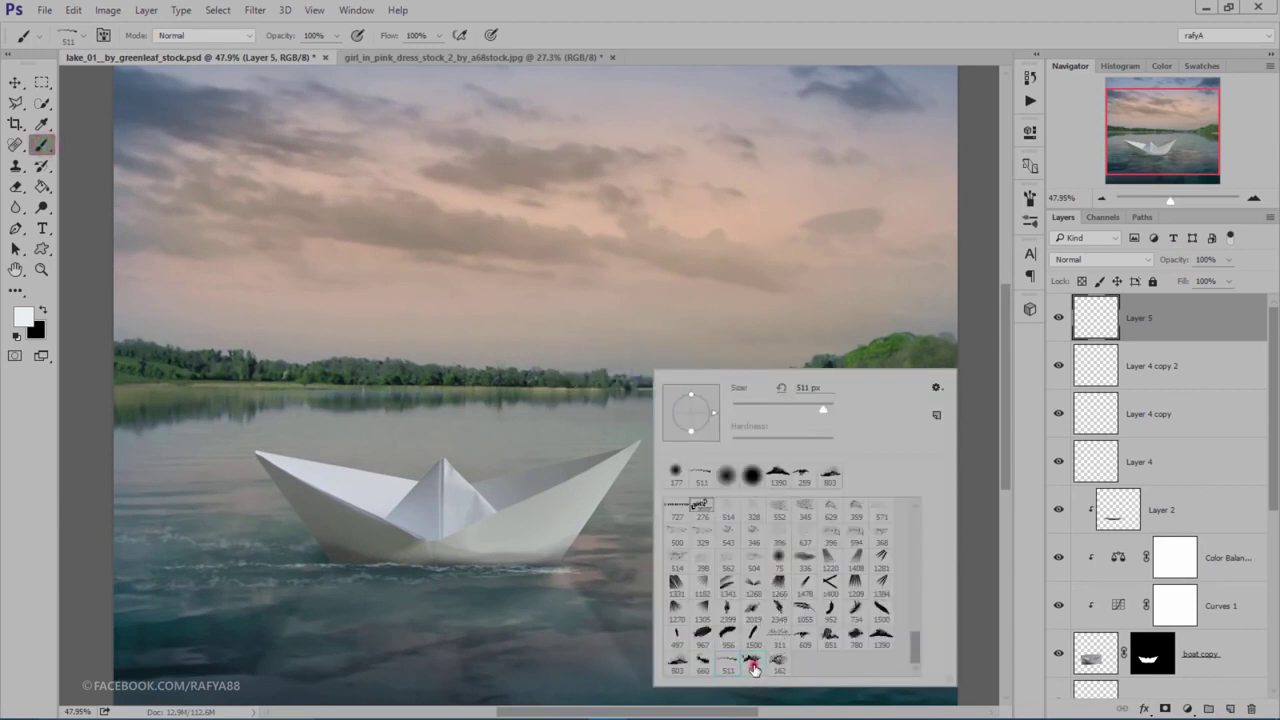
# Step: Pick the 750 splash brush preset at 114 px
pyautogui.click(754, 666)
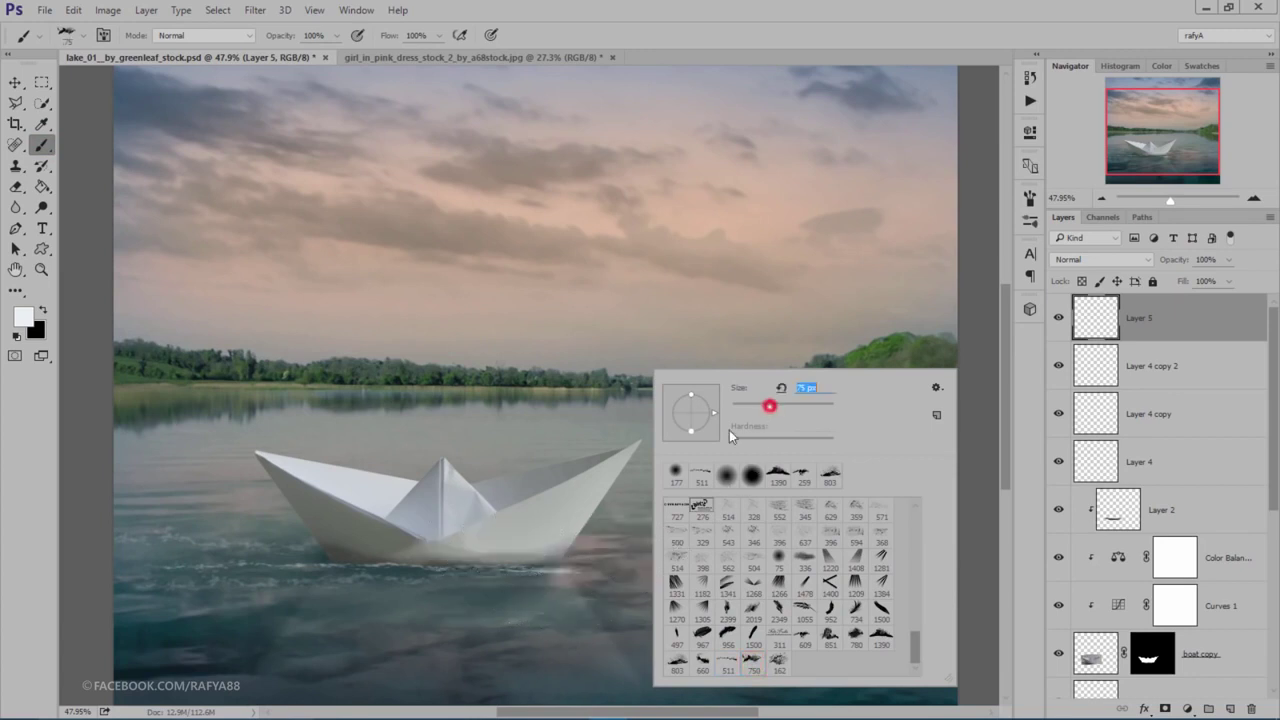
pyautogui.moveTo(769, 405); pyautogui.dragTo(786, 405)
pyautogui.press('Return')
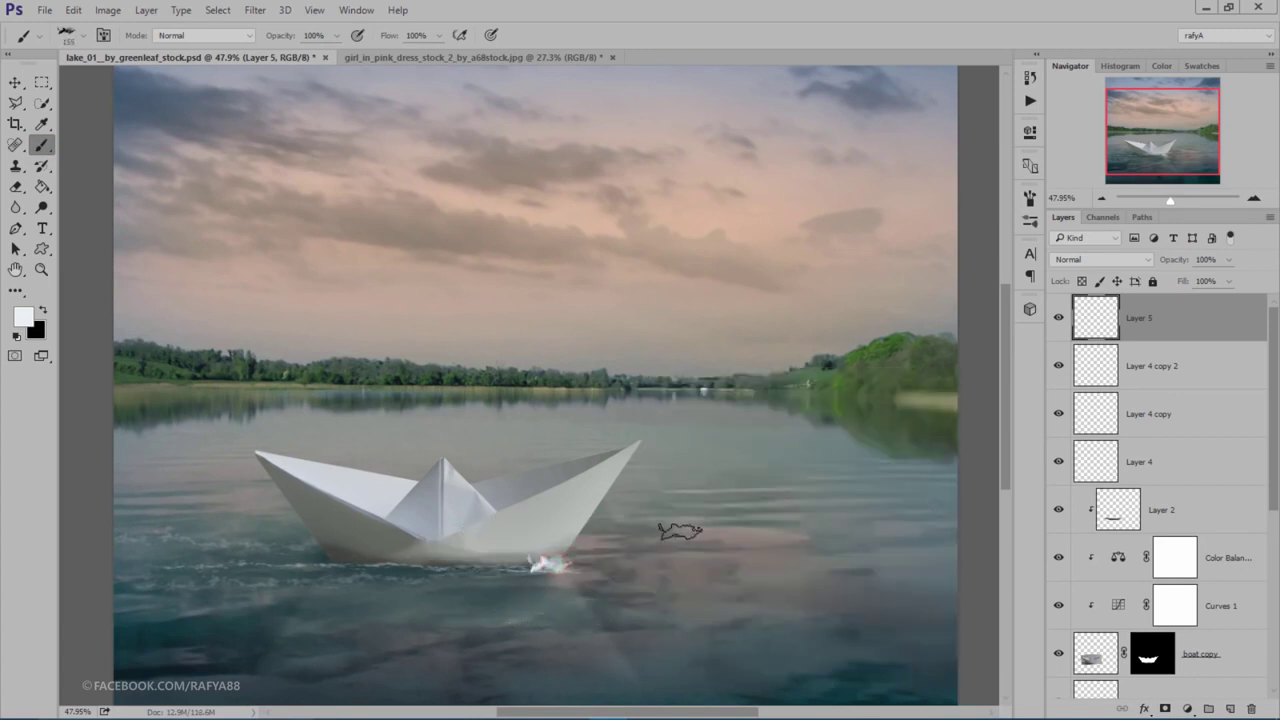
# Step: Enlarge the painted splash and tilt it along the boat's bow
pyautogui.hotkey('ctrl', 't')
pyautogui.scroll(2, 549, 608)
pyautogui.scroll(4, 549, 608)
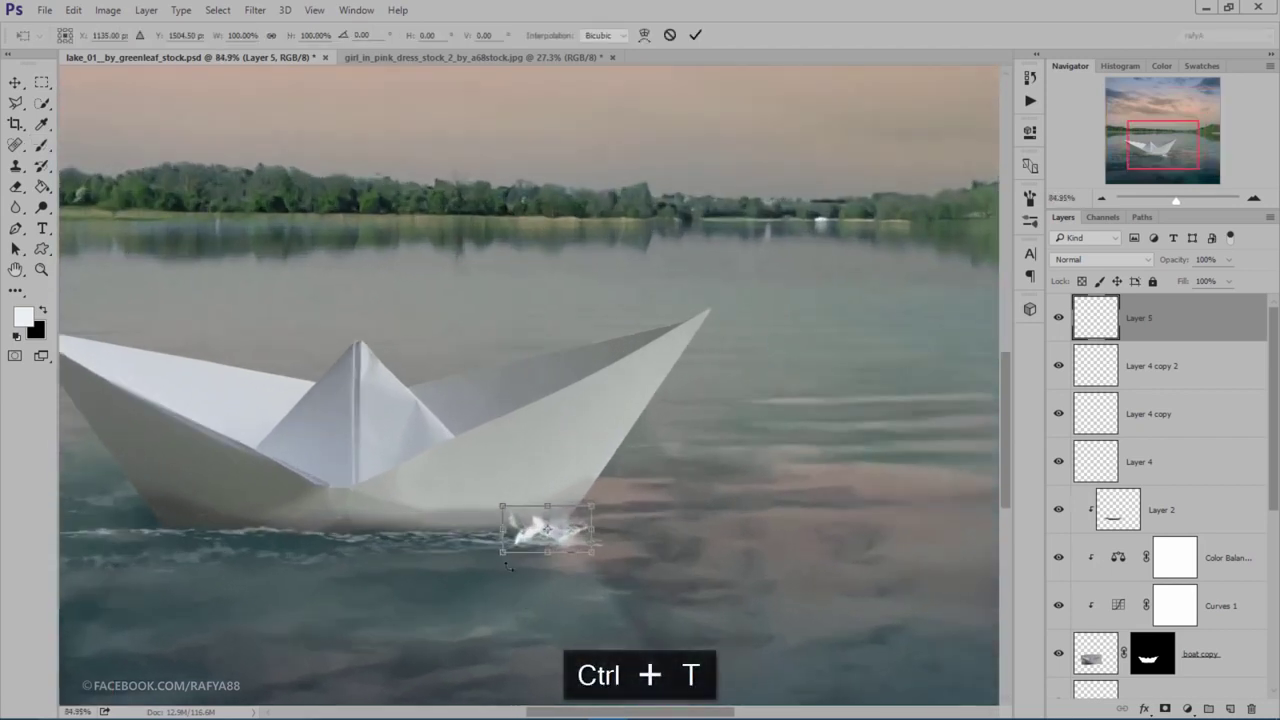
pyautogui.moveTo(502, 552); pyautogui.dragTo(470, 558)
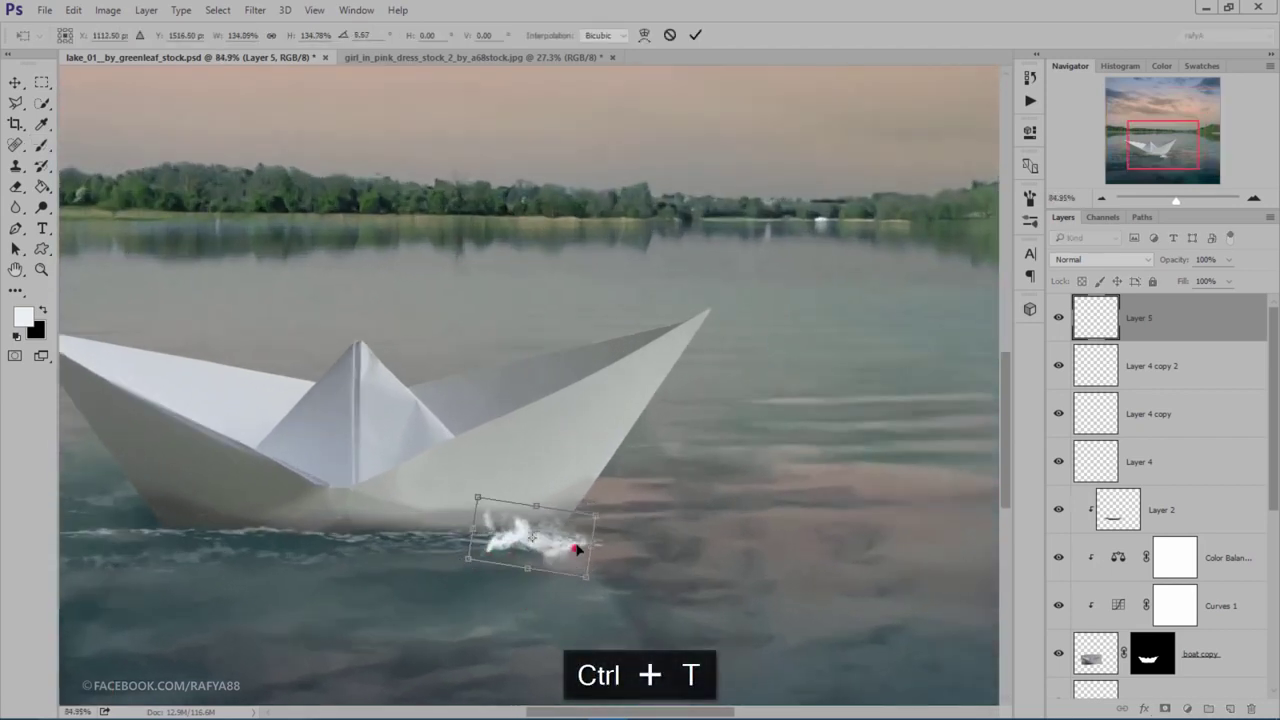
pyautogui.moveTo(575, 547); pyautogui.dragTo(648, 553)
pyautogui.moveTo(586, 517); pyautogui.dragTo(598, 535)
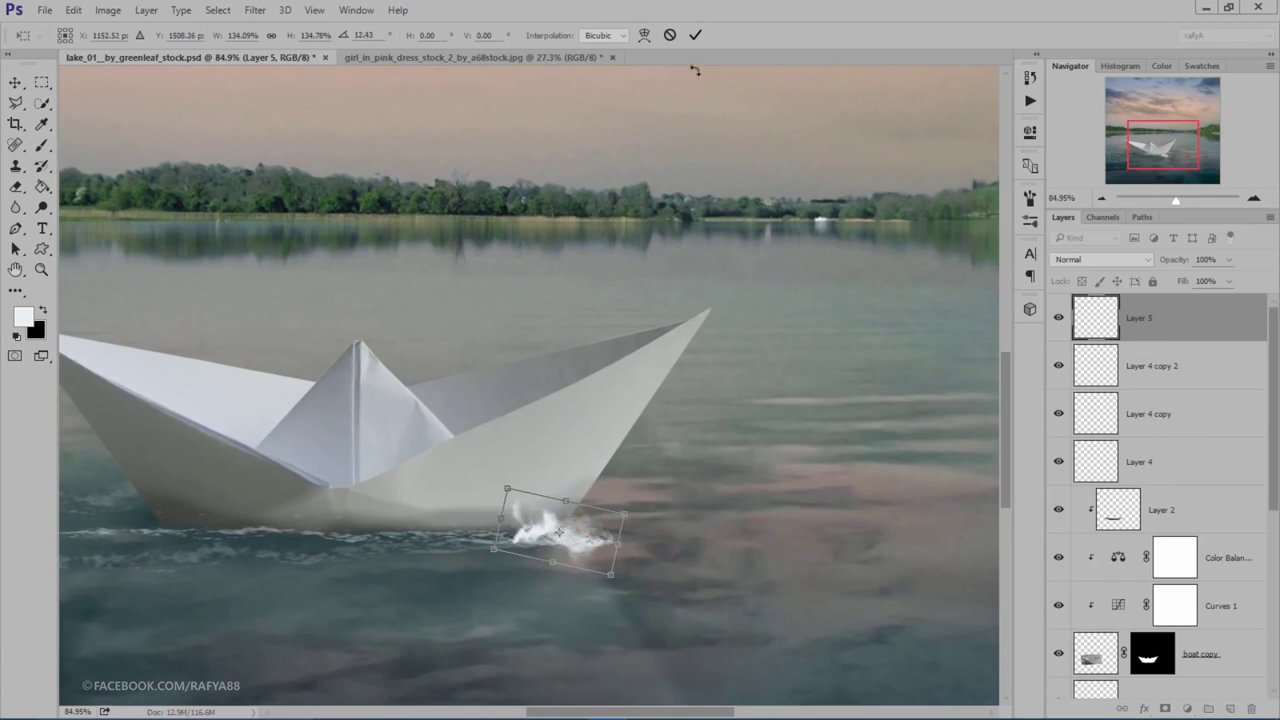
pyautogui.click(698, 37)
# Step: Lower the Layer 5 splash opacity to 78%
pyautogui.moveTo(1180, 262); pyautogui.dragTo(1163, 264)
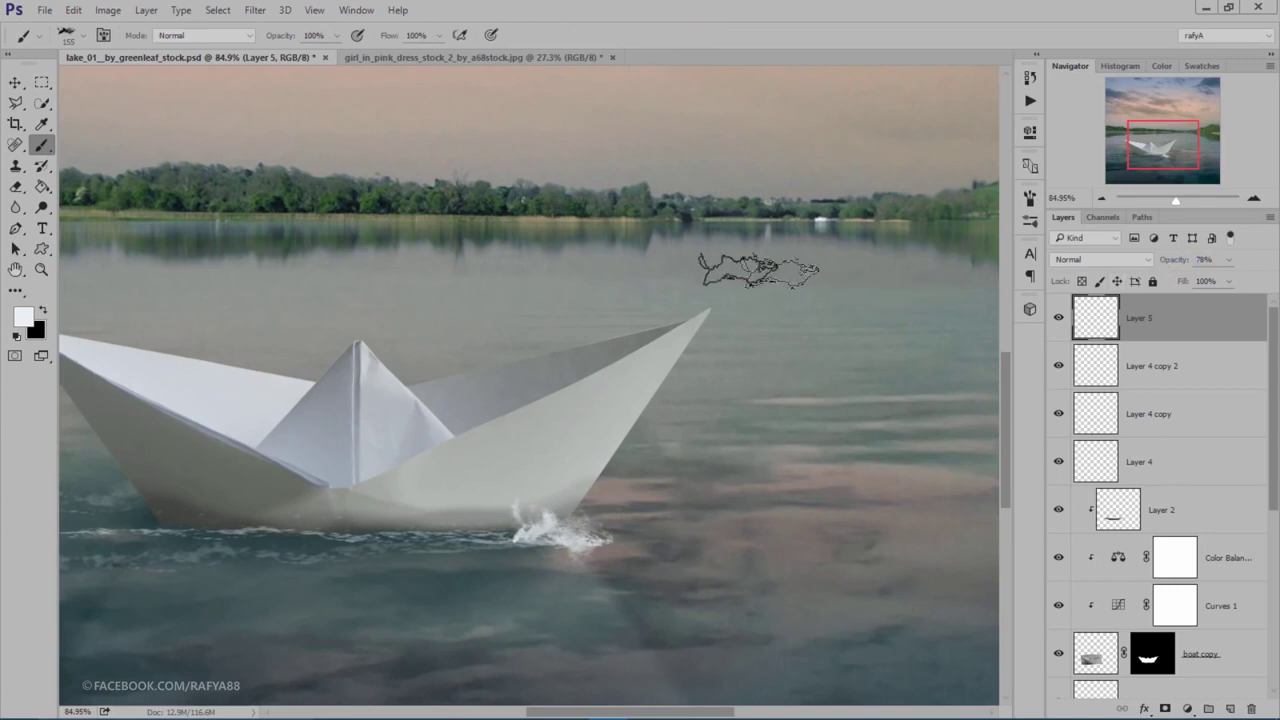
pyautogui.scroll(-2, 743, 271)
pyautogui.scroll(-2, 666, 243)
pyautogui.scroll(3, 666, 465)
pyautogui.scroll(1, 666, 465)
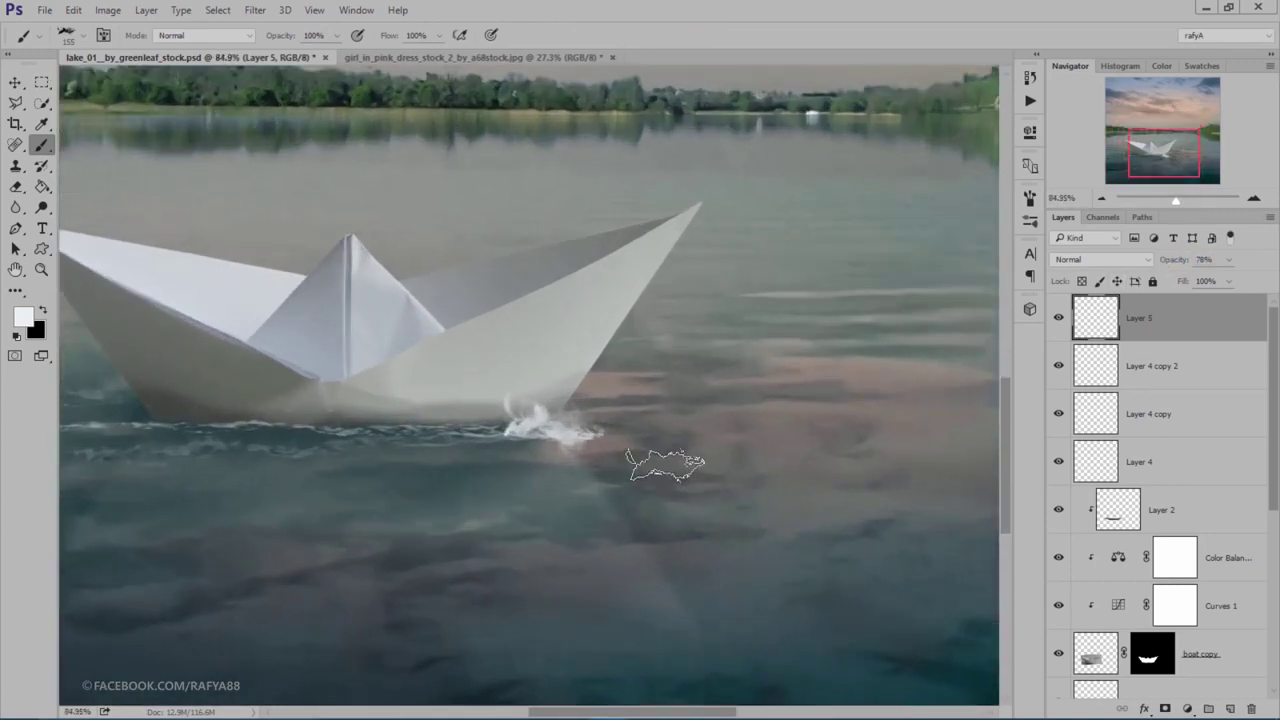
# Step: Stretch the splash wider toward the upper left and tilt it about -6.9° at the waterline
pyautogui.hotkey('ctrl', 't')
pyautogui.moveTo(492, 388)
pyautogui.mouseDown()
pyautogui.moveTo(447, 387)
pyautogui.moveTo(457, 357)
pyautogui.mouseUp()
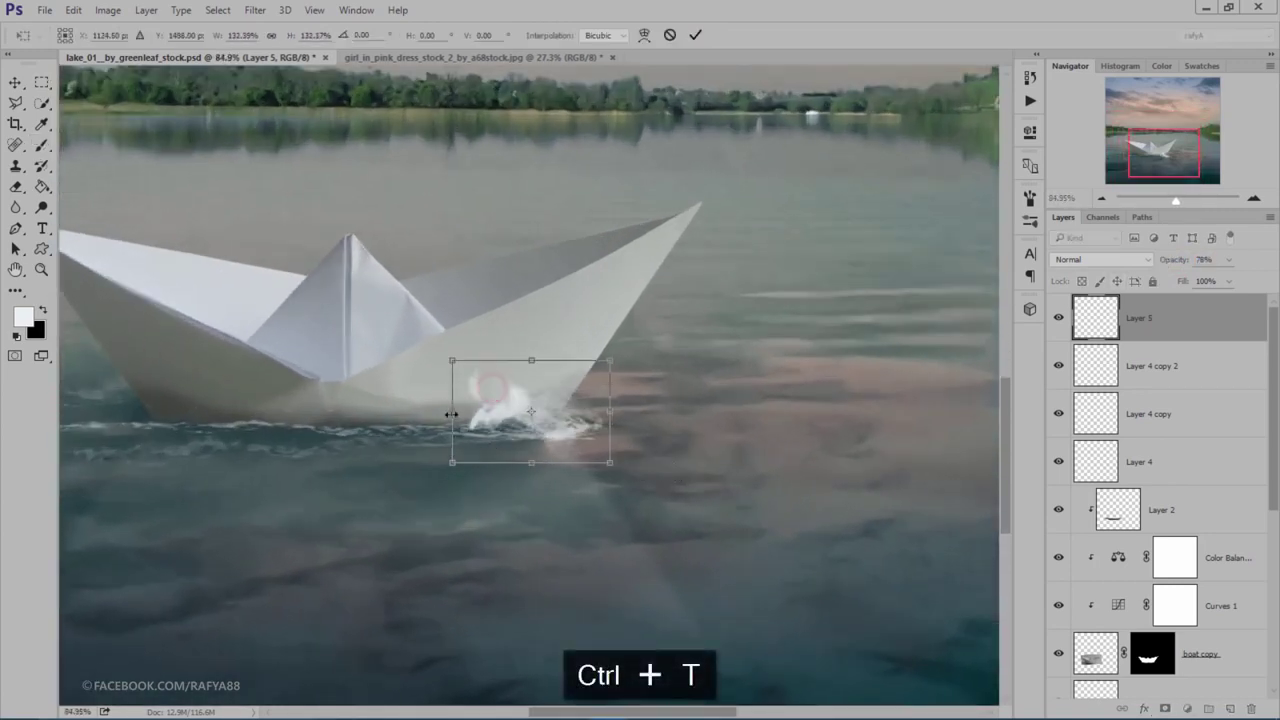
pyautogui.moveTo(434, 403); pyautogui.dragTo(400, 410)
pyautogui.moveTo(575, 417); pyautogui.dragTo(583, 440)
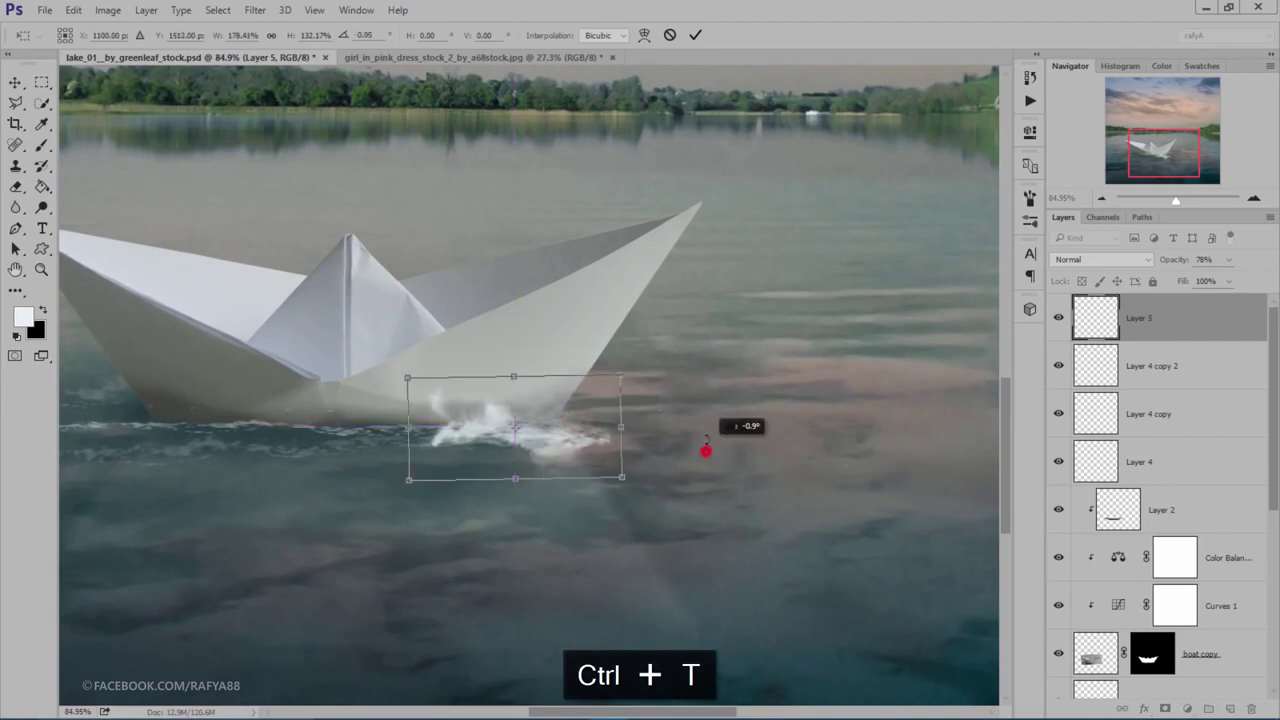
pyautogui.moveTo(706, 449); pyautogui.dragTo(735, 418)
pyautogui.moveTo(560, 429); pyautogui.dragTo(557, 425)
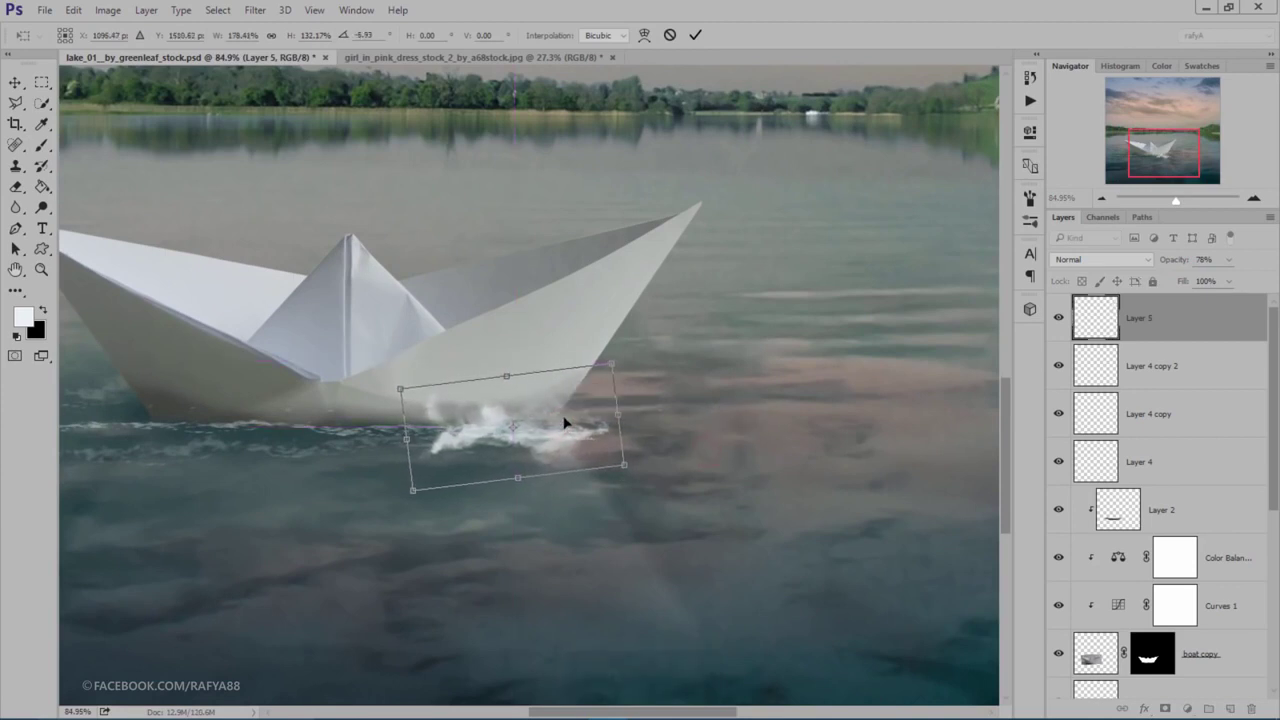
pyautogui.click(695, 35)
pyautogui.click(42, 145)
pyautogui.click(16, 186)
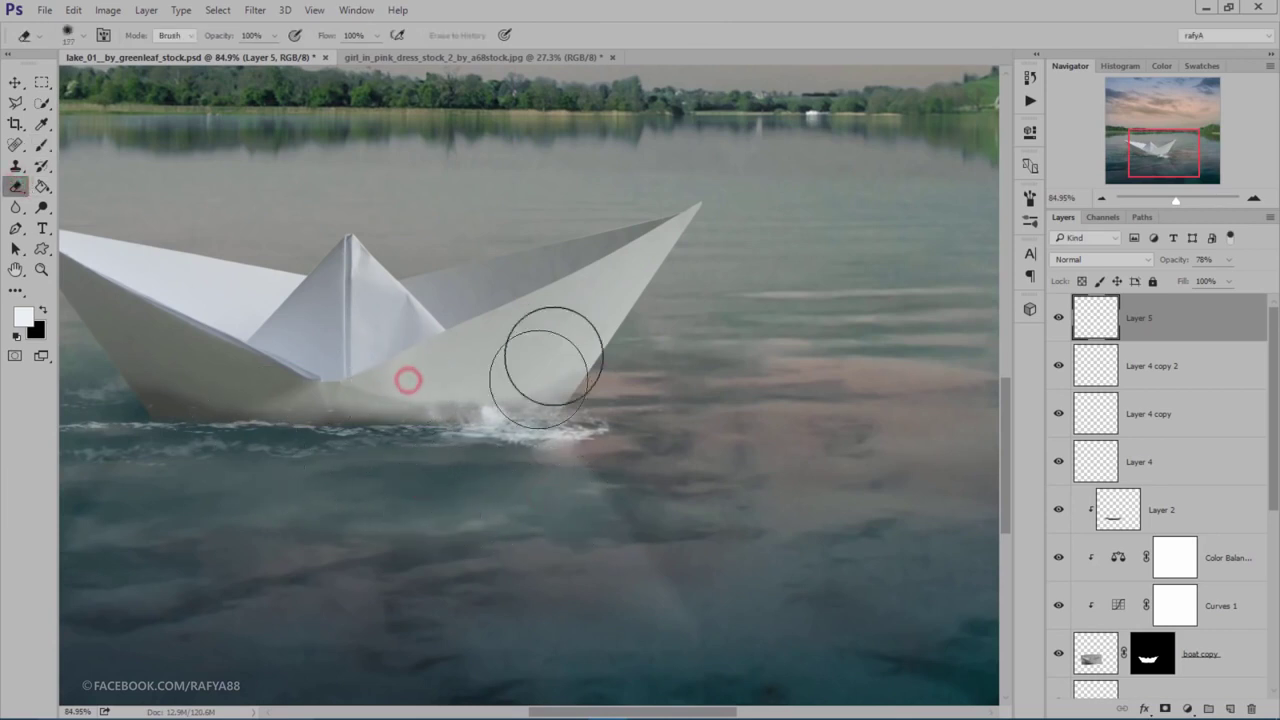
# Step: Duplicate the splash layer and move the copy to the left
pyautogui.scroll(-4, 408, 378)
pyautogui.scroll(-3, 520, 340)
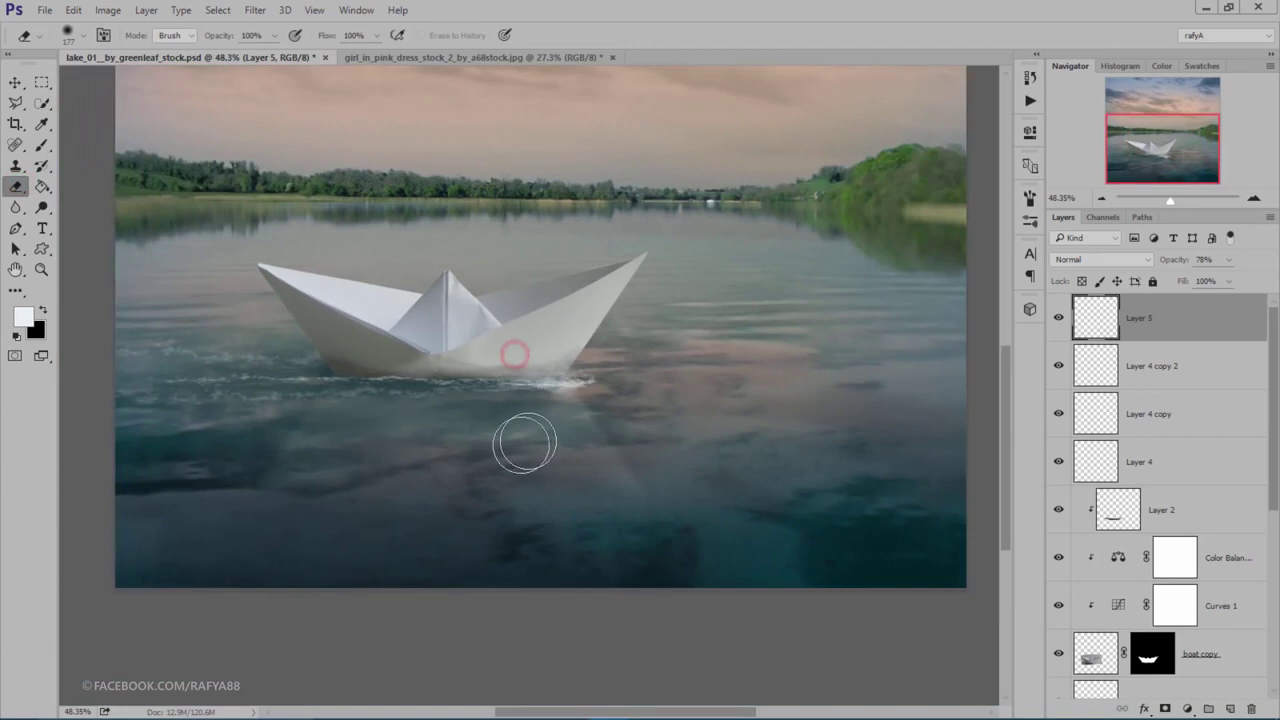
pyautogui.scroll(2, 418, 422)
pyautogui.scroll(2, 418, 422)
pyautogui.hotkey('ctrl', 'j')
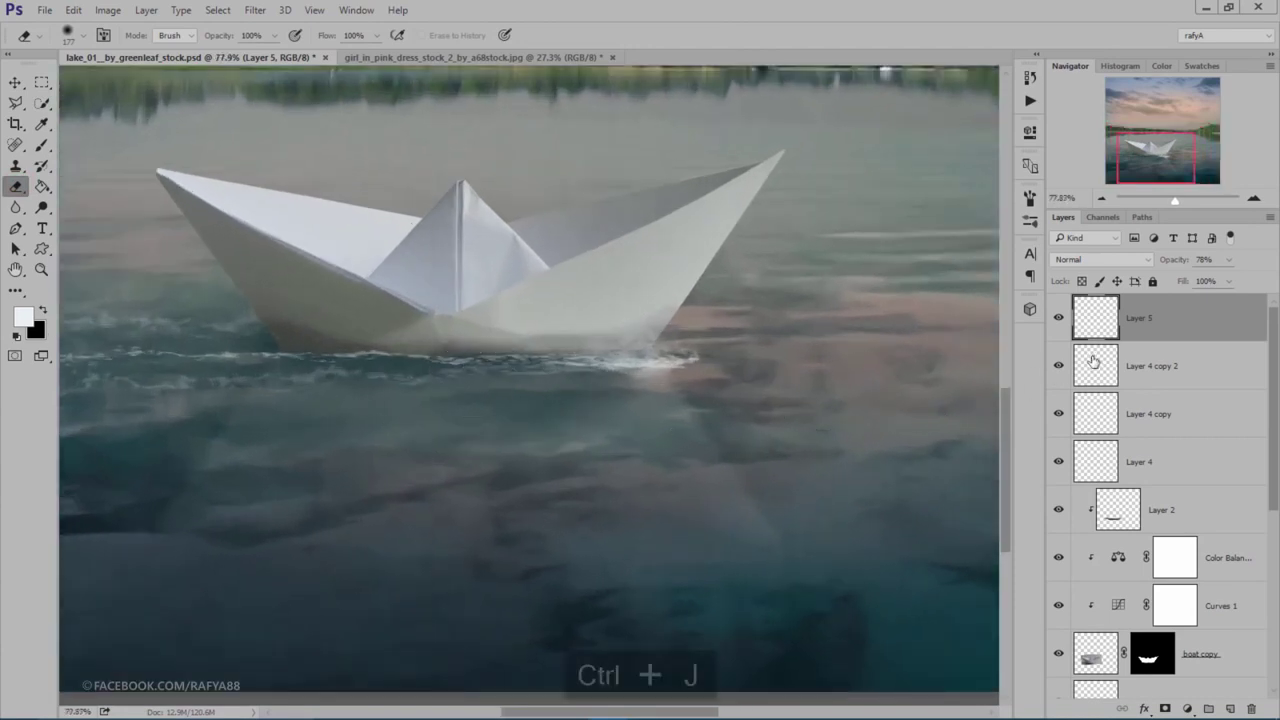
pyautogui.hotkey('ctrl', 't')
pyautogui.moveTo(670, 352)
pyautogui.mouseDown()
pyautogui.moveTo(380, 357)
pyautogui.moveTo(492, 370)
pyautogui.mouseUp()
# Step: Flip the splash copy horizontally, flatten it to about 82% height, and tilt it slightly
pyautogui.rightClick(378, 356)
pyautogui.click(457, 594)
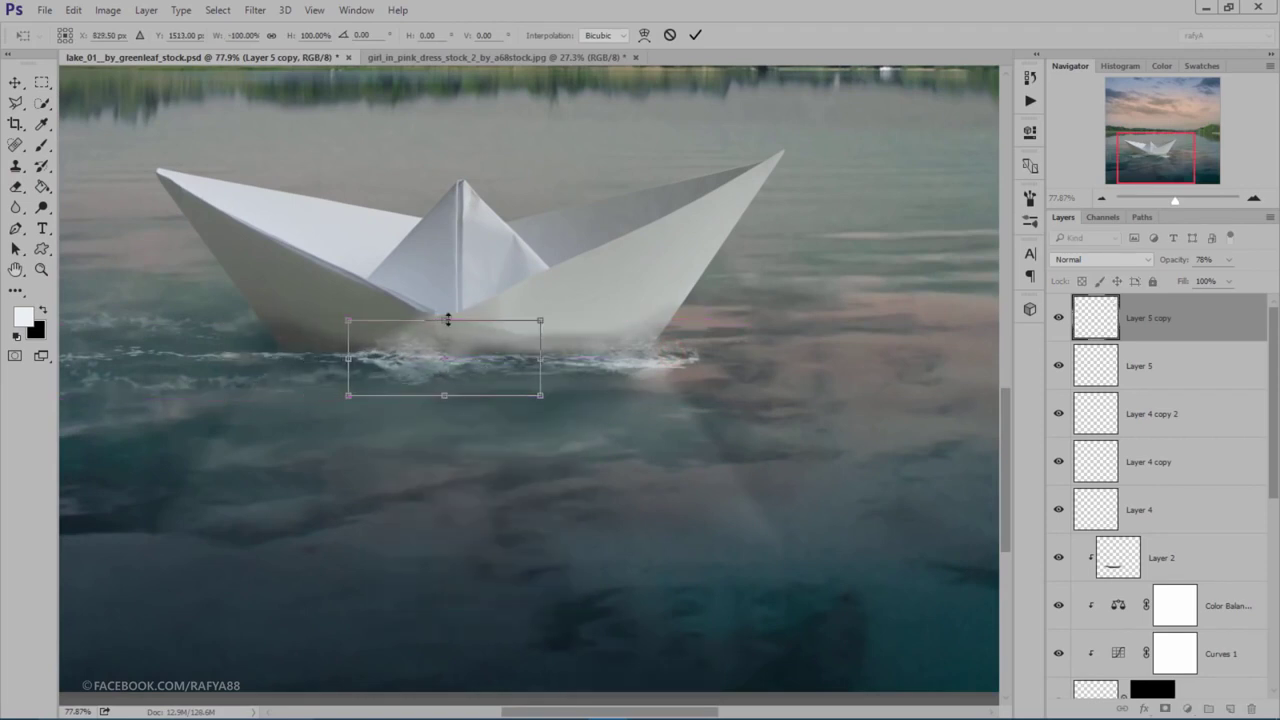
pyautogui.moveTo(449, 320); pyautogui.dragTo(485, 357)
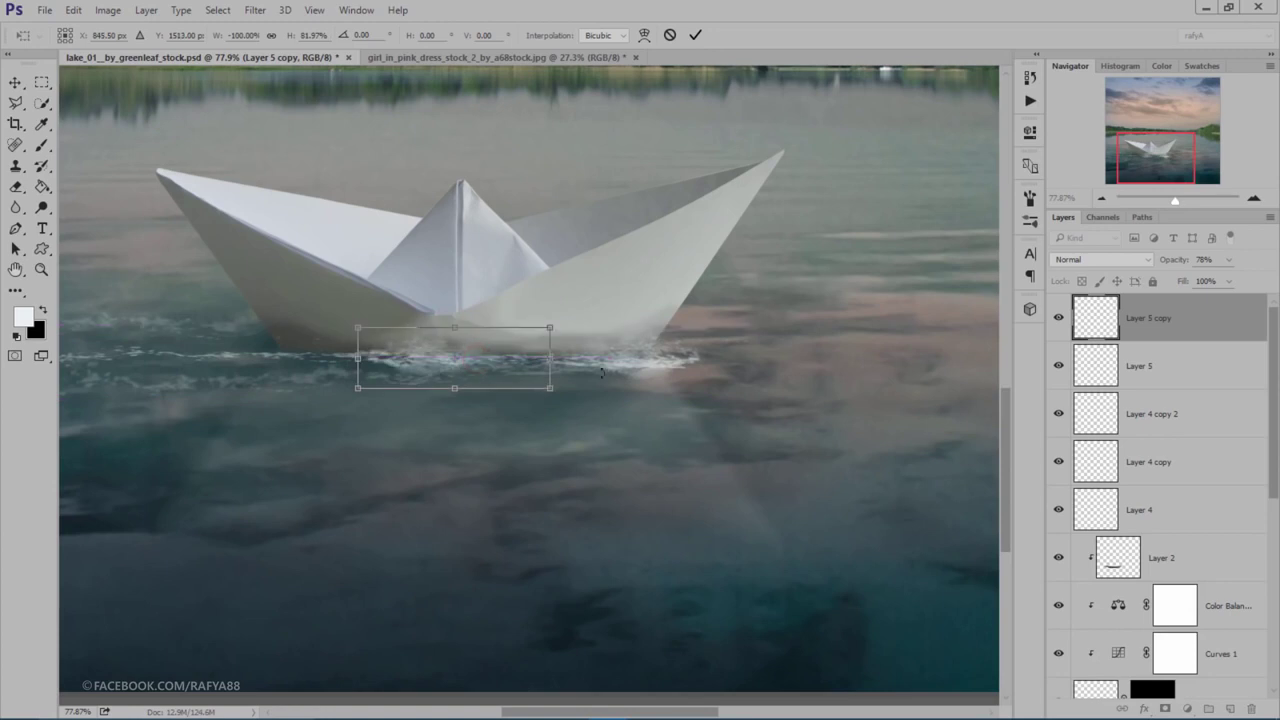
pyautogui.moveTo(600, 366); pyautogui.dragTo(598, 354)
pyautogui.moveTo(514, 354)
pyautogui.mouseDown()
pyautogui.moveTo(457, 349)
pyautogui.moveTo(503, 368)
pyautogui.mouseUp()
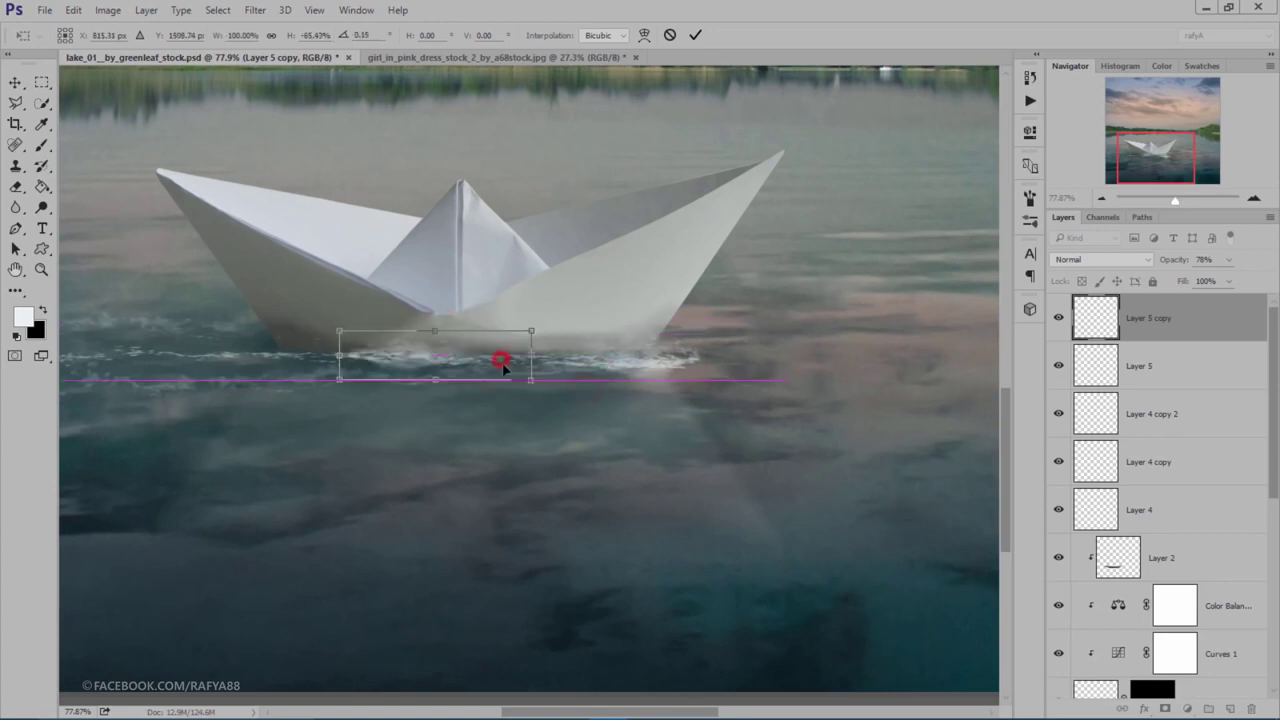
pyautogui.click(695, 35)
# Step: Group the splash layers from Layer 4 through Layer 5 copy
pyautogui.press('e')
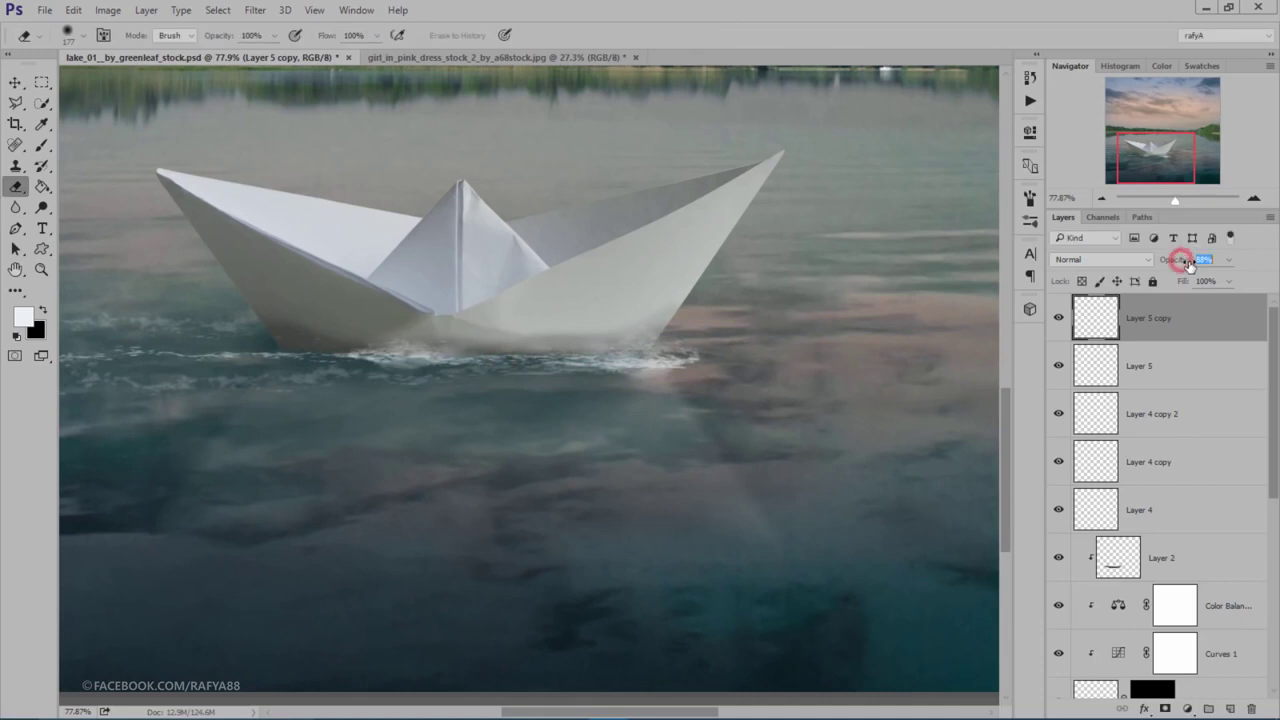
pyautogui.scroll(-2, 649, 246)
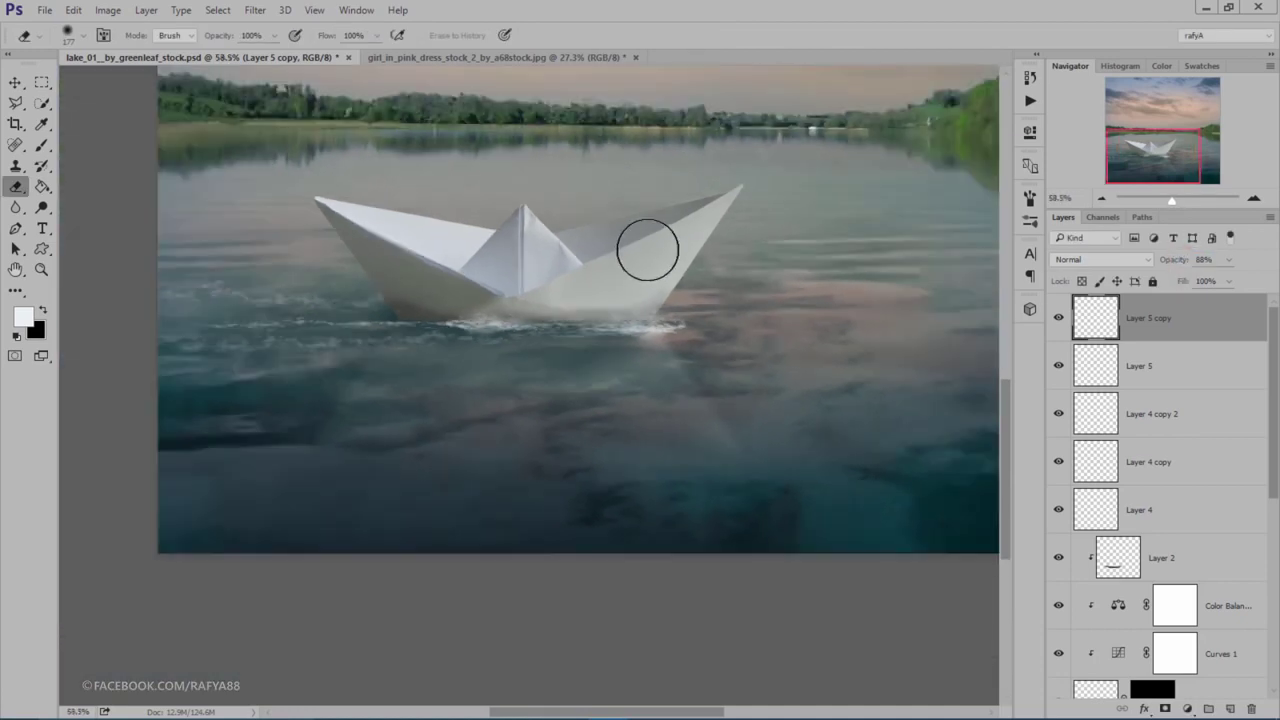
pyautogui.scroll(-1, 634, 249)
pyautogui.scroll(-1, 611, 289)
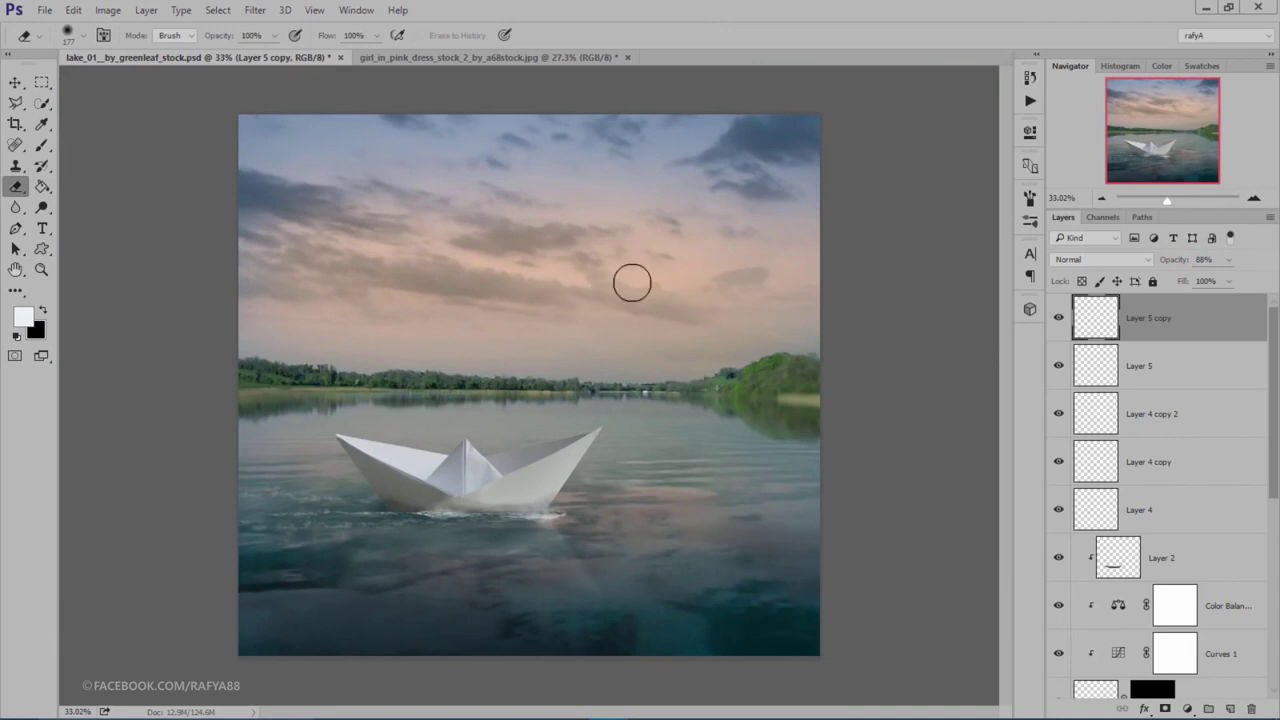
pyautogui.keyDown('shift'); pyautogui.click(1180, 507); pyautogui.keyUp('shift')
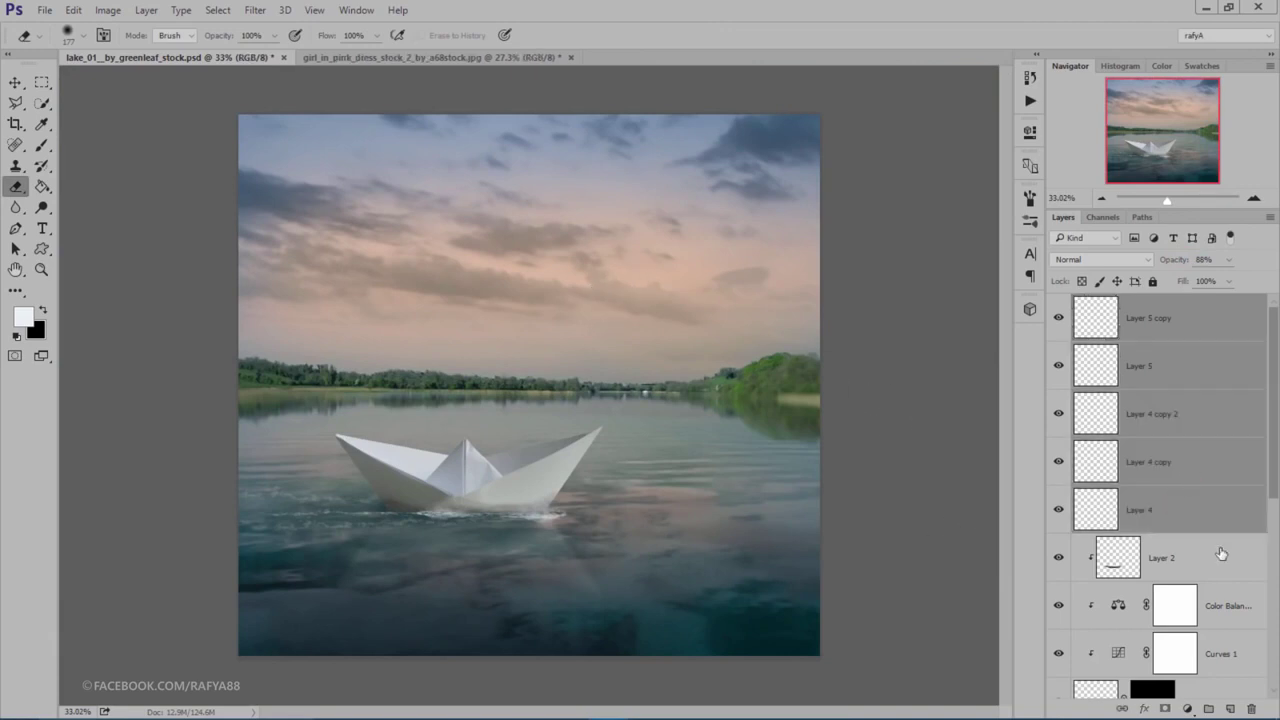
pyautogui.click(1208, 708)
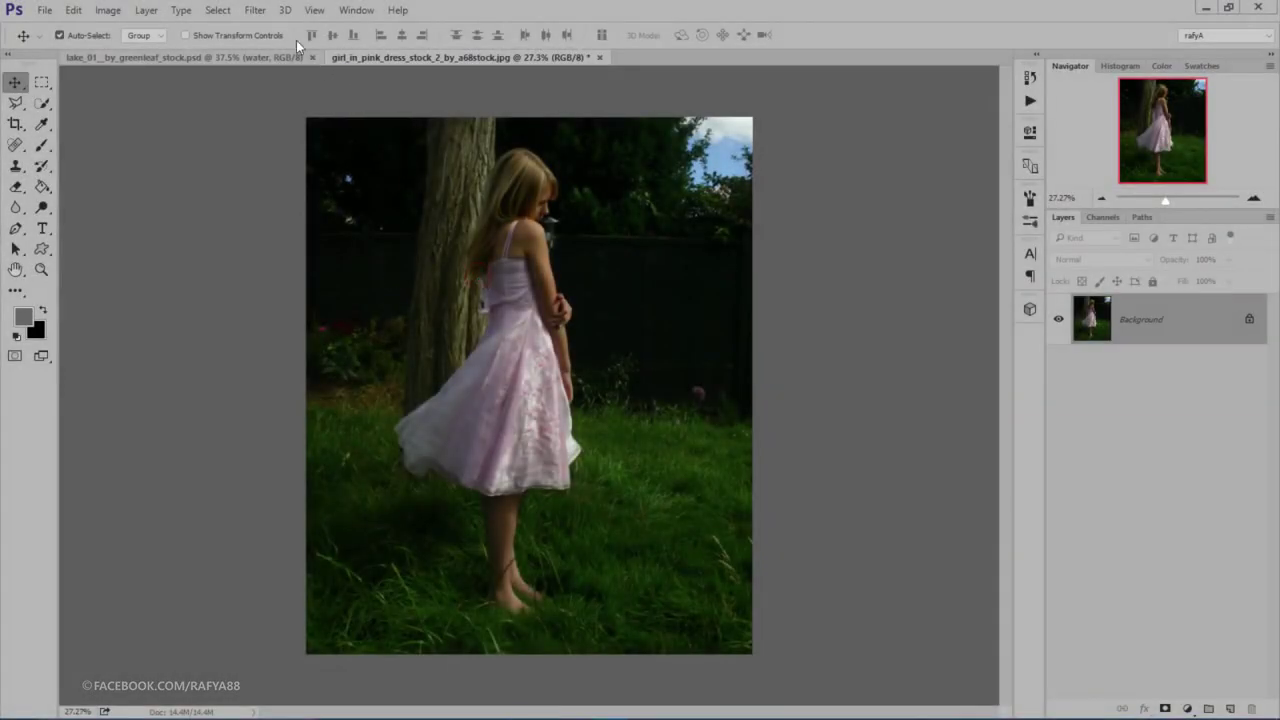
# Step: In Camera Raw, set the girl photo's Highlights to -39, Blacks to +100, and Shadows to +37
pyautogui.click(255, 10)
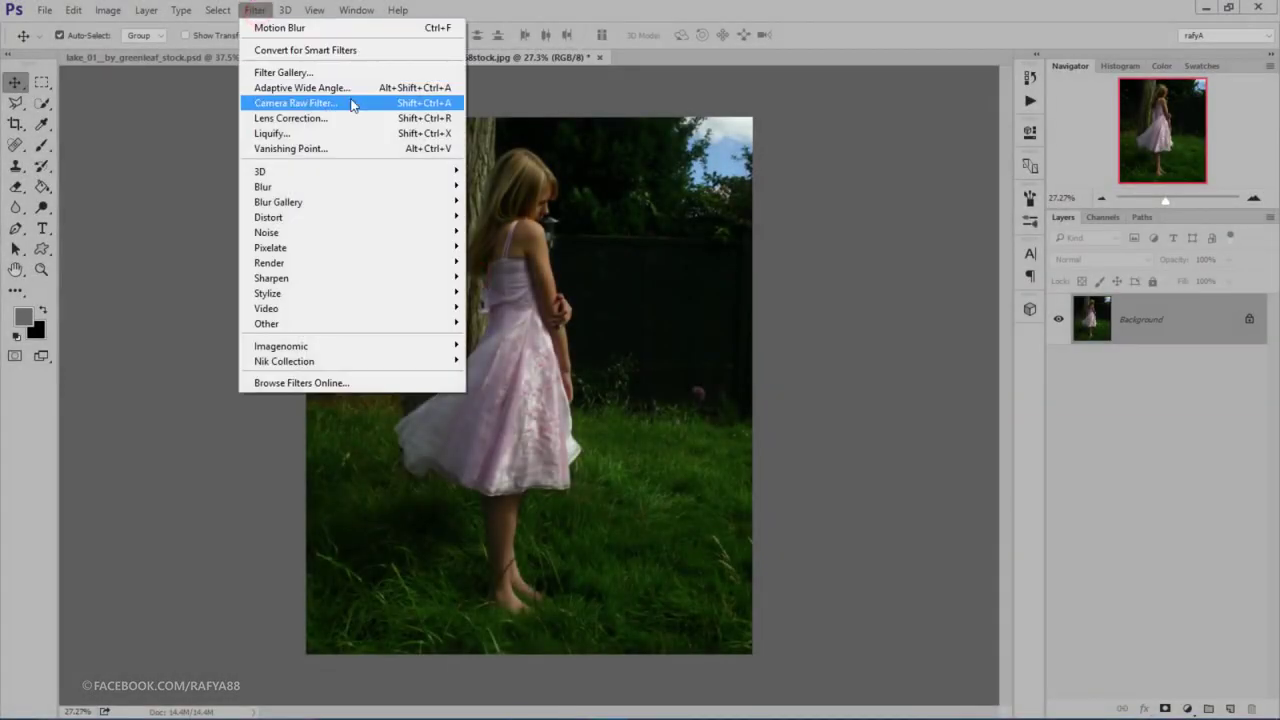
pyautogui.click(350, 103)
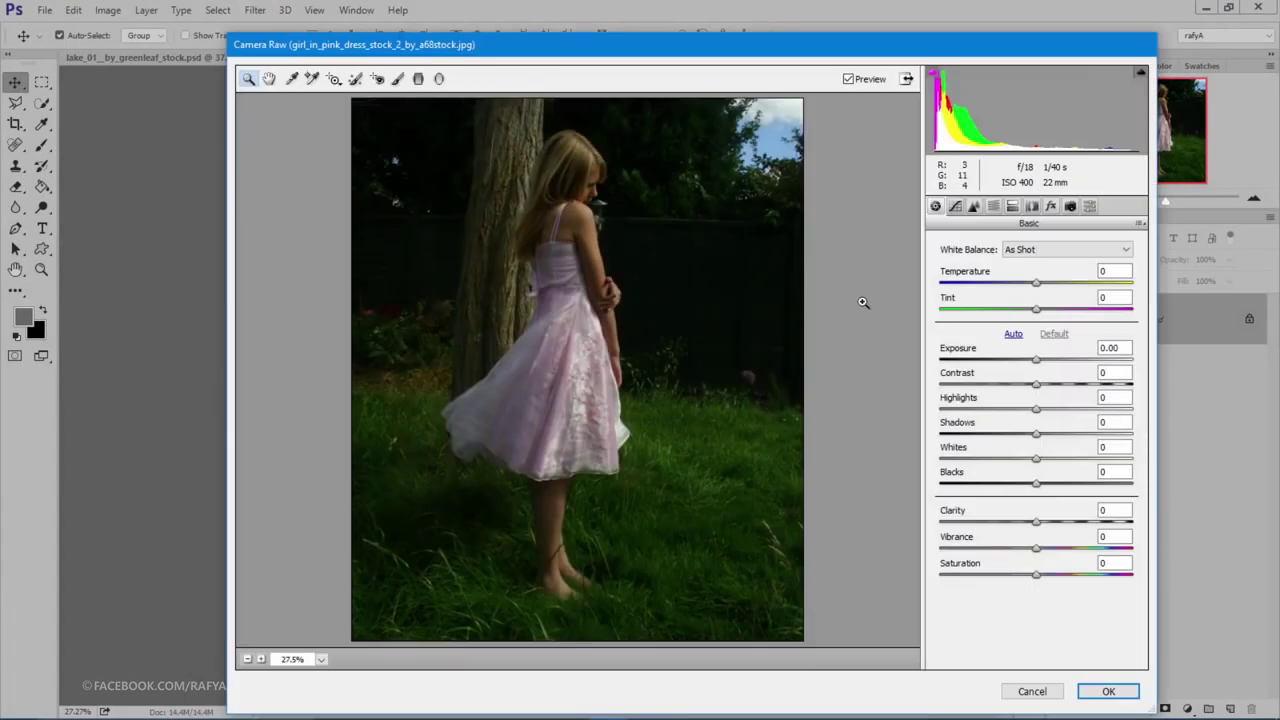
pyautogui.moveTo(1038, 363); pyautogui.dragTo(1057, 364)
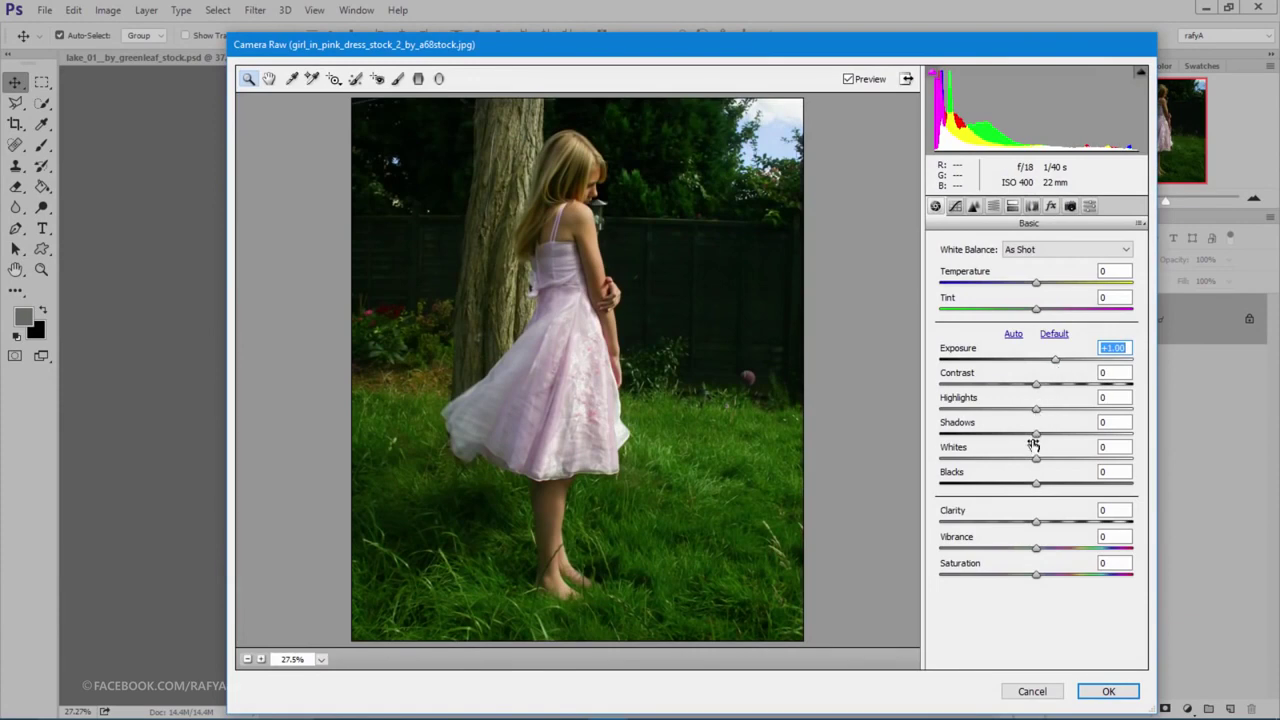
pyautogui.moveTo(1039, 413); pyautogui.dragTo(1005, 412)
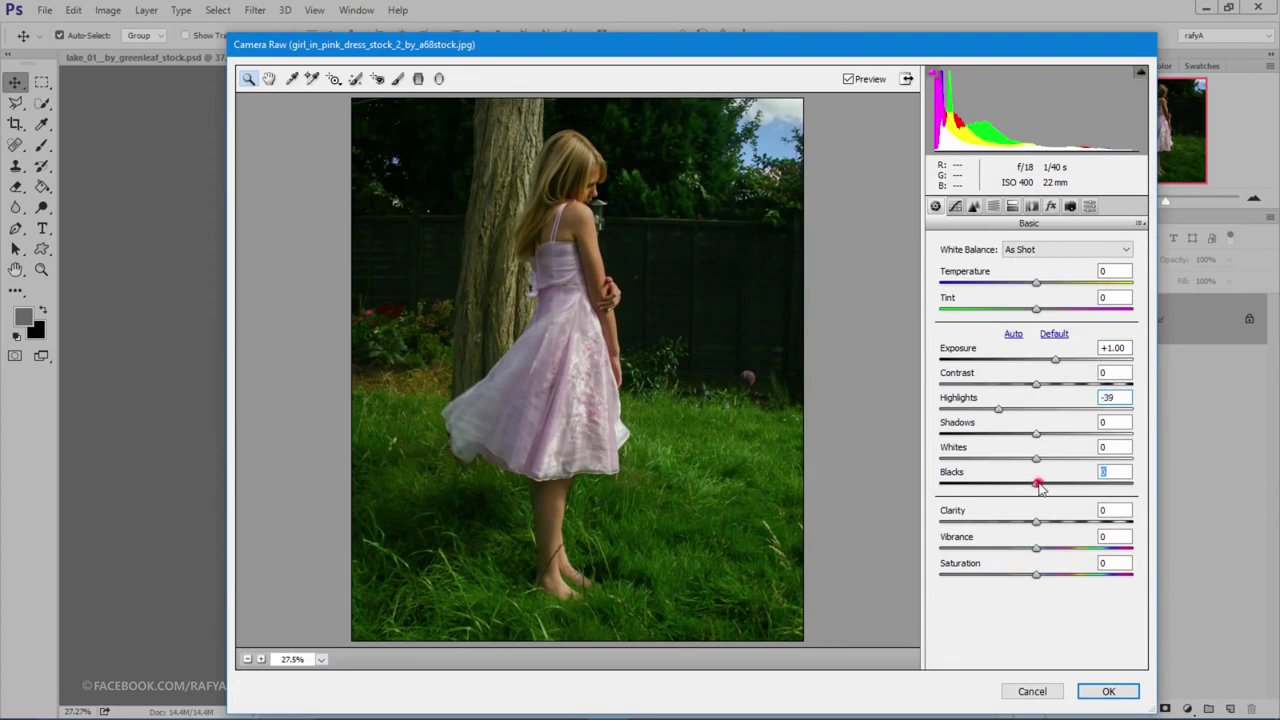
pyautogui.moveTo(1040, 485); pyautogui.dragTo(1133, 483)
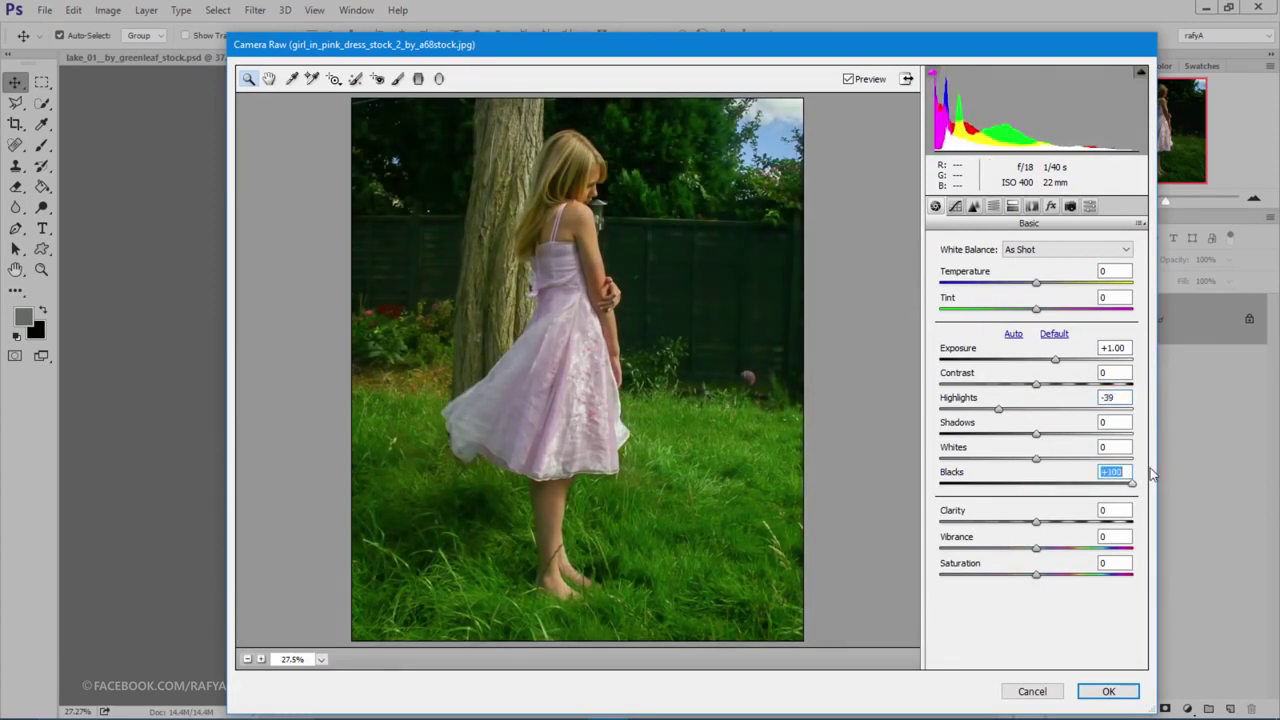
pyautogui.moveTo(1044, 436); pyautogui.dragTo(1072, 442)
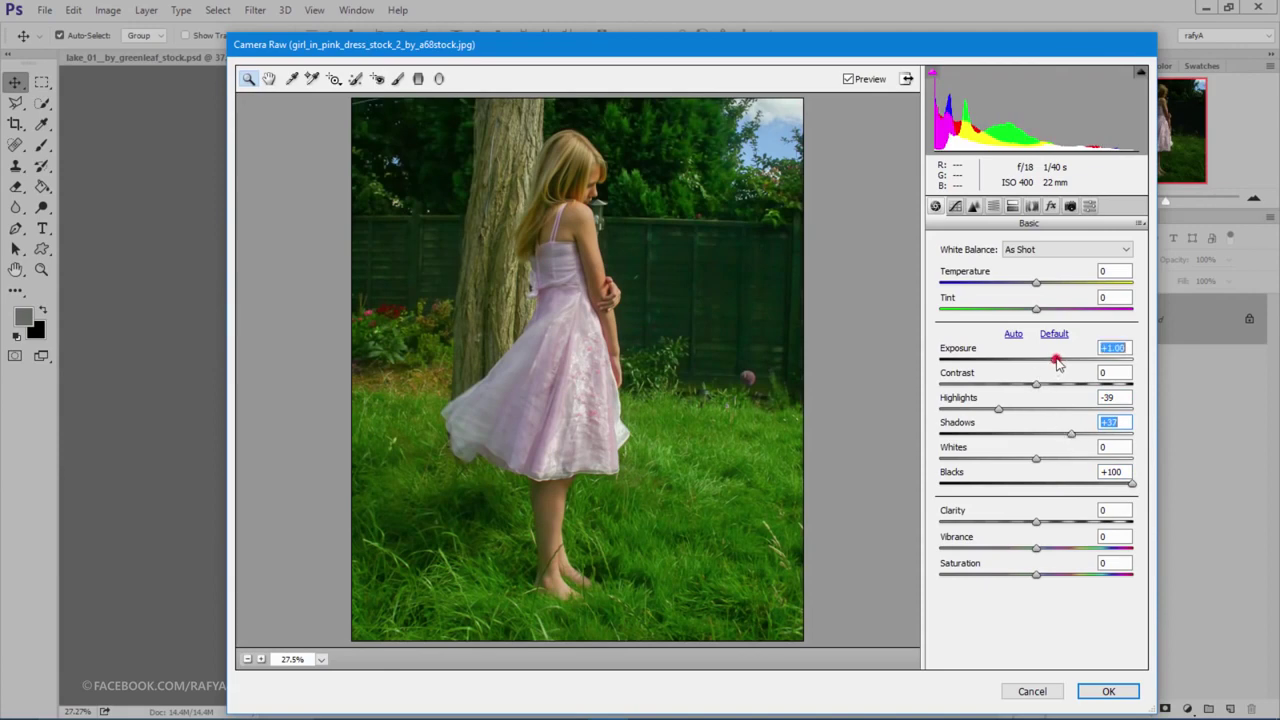
# Step: Set Exposure +1.25, Clarity +20, and Vibrance -18, compare the preview, and apply
pyautogui.moveTo(1058, 365); pyautogui.dragTo(1063, 366)
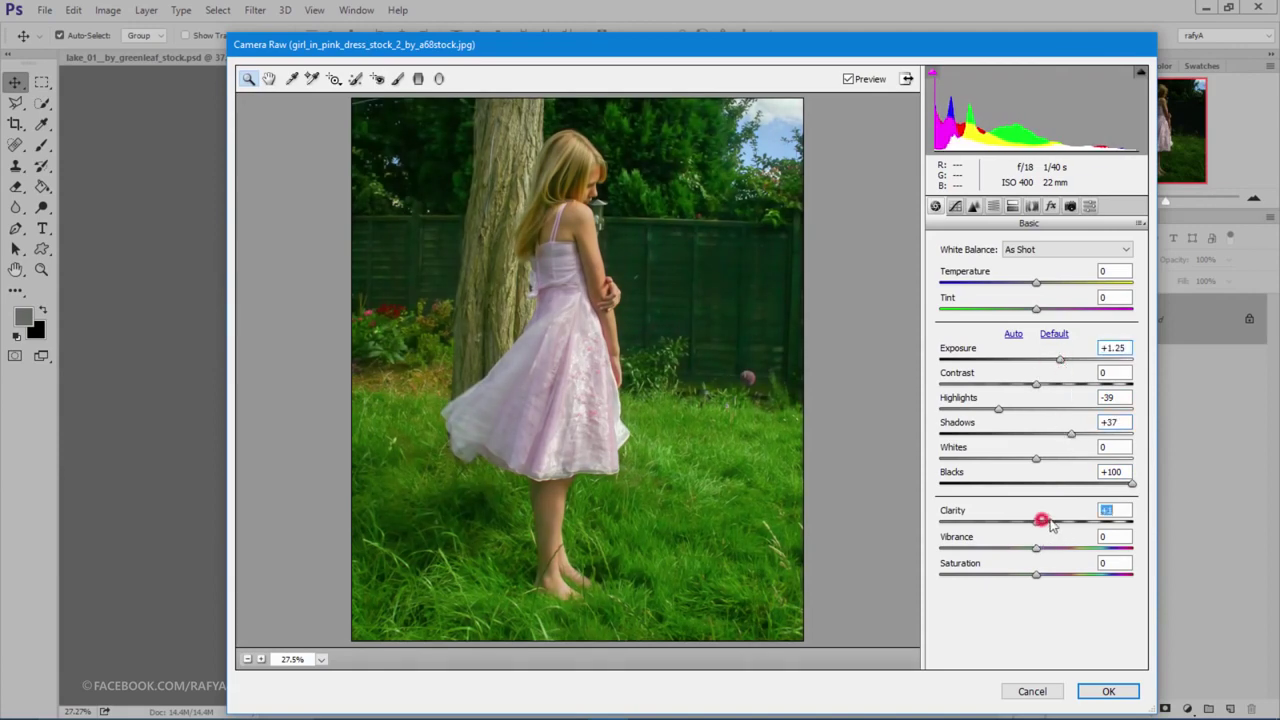
pyautogui.moveTo(1036, 521); pyautogui.dragTo(1056, 522)
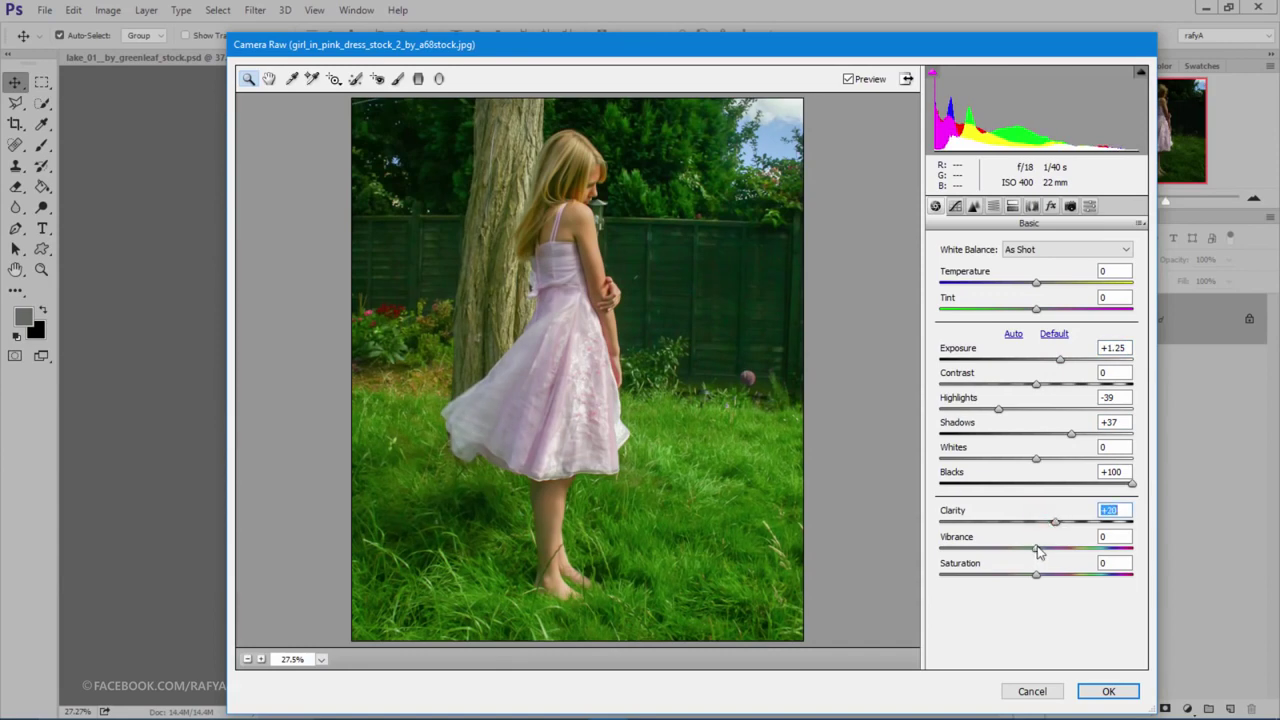
pyautogui.moveTo(1037, 549); pyautogui.dragTo(1017, 546)
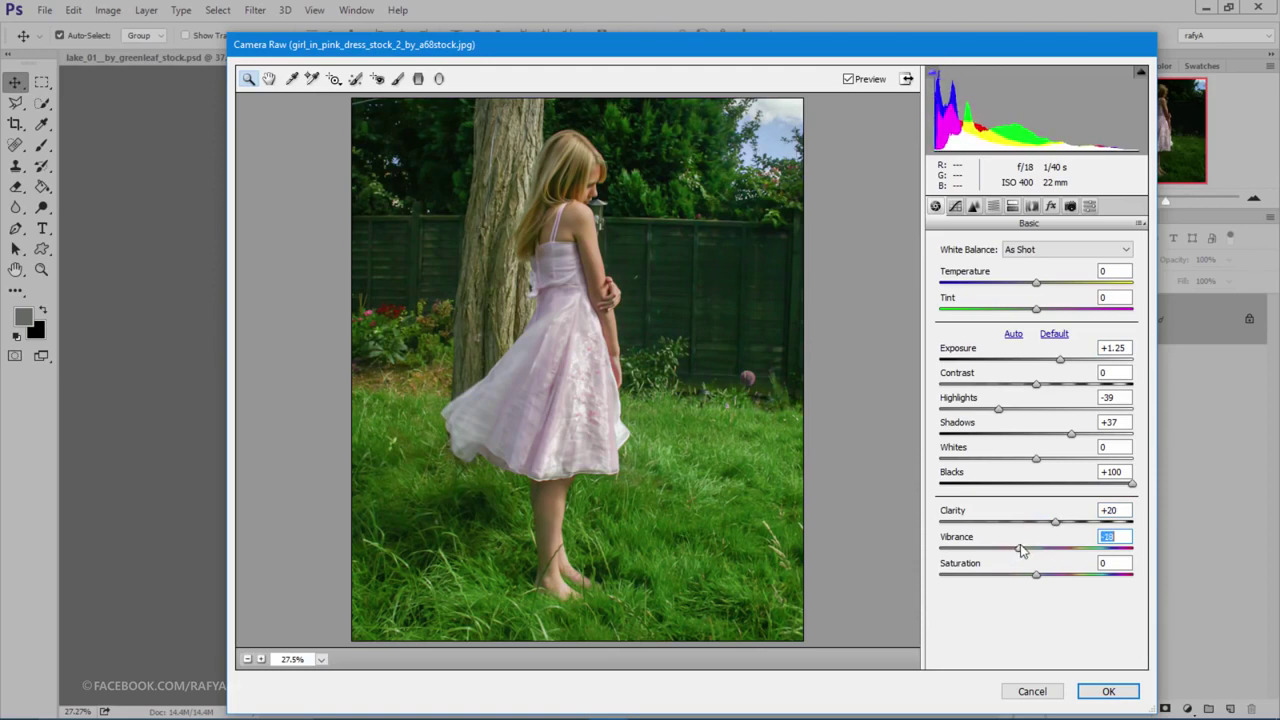
pyautogui.click(849, 79)
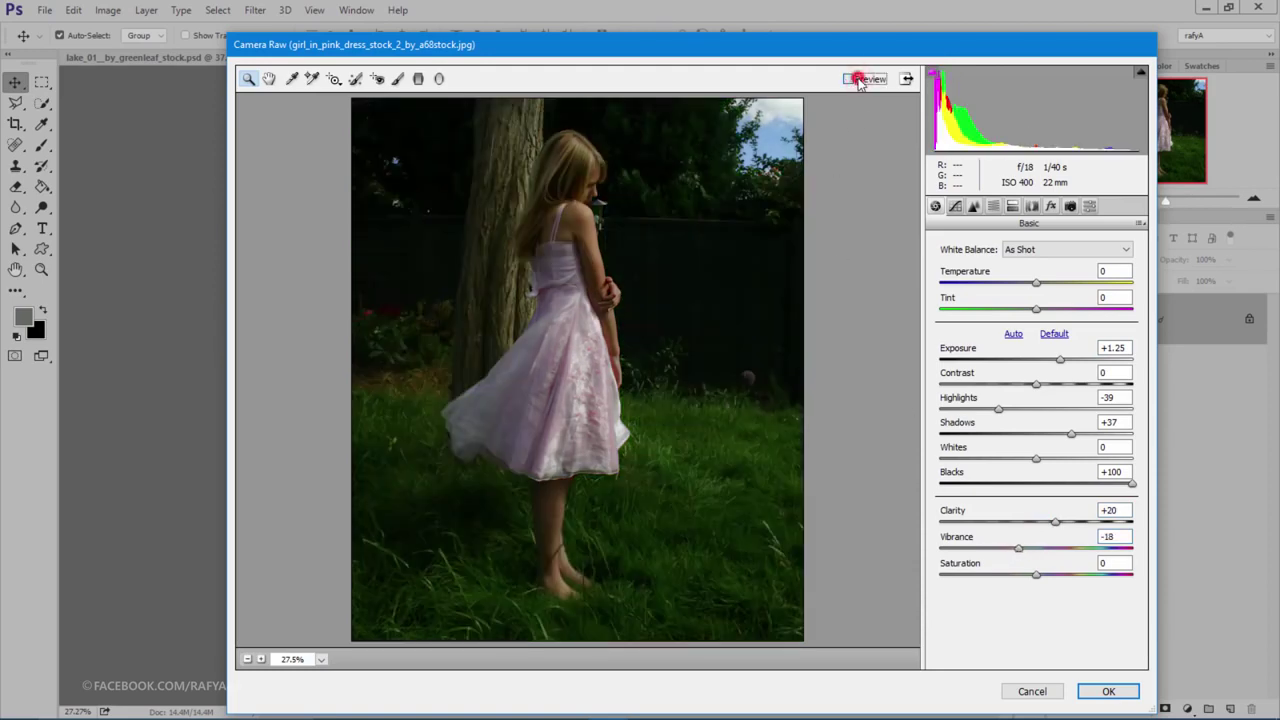
pyautogui.click(857, 80)
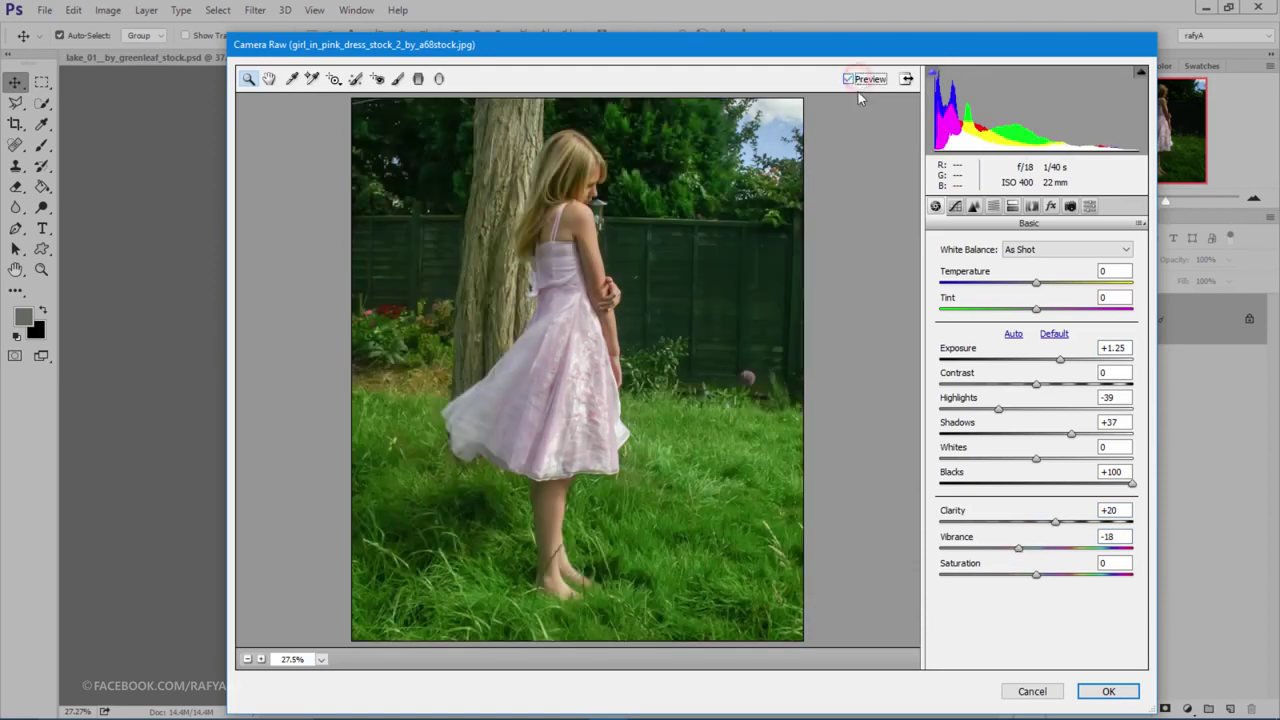
pyautogui.click(1094, 686)
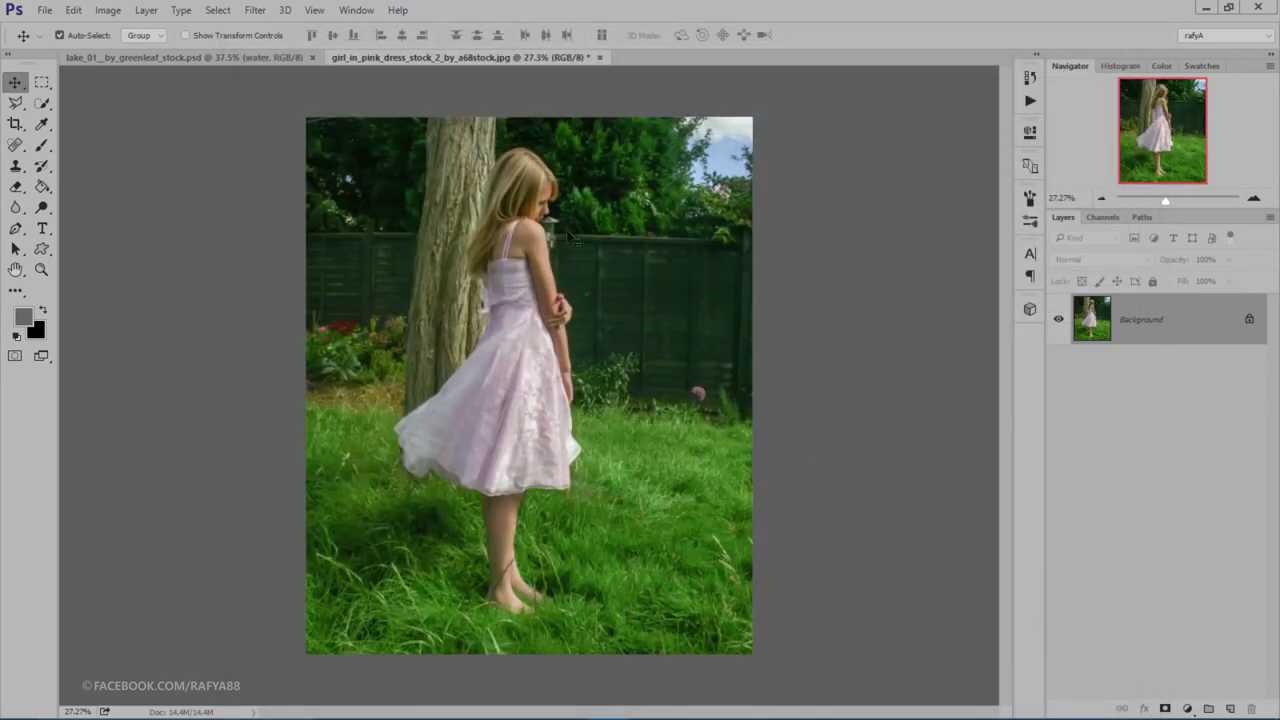
# Step: Zoom in on the girl and start a Pen path at her hair edge
pyautogui.moveTo(1165, 200); pyautogui.dragTo(1181, 200)
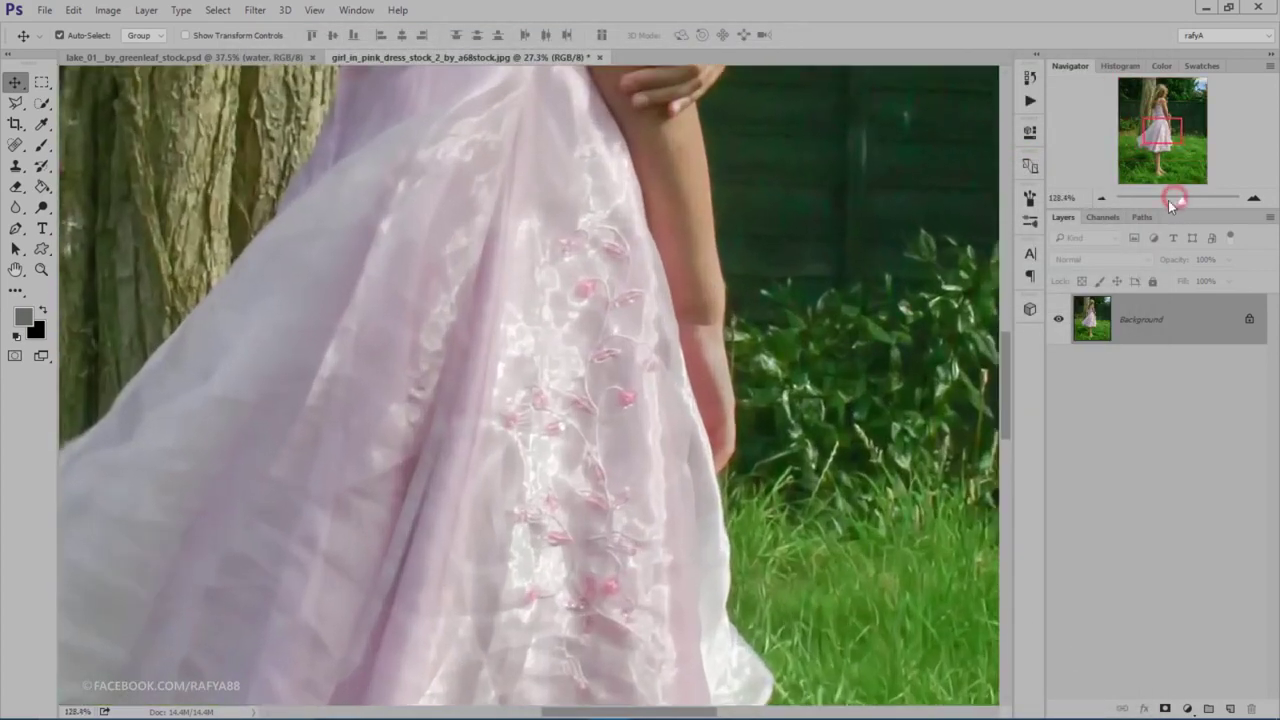
pyautogui.moveTo(597, 184); pyautogui.dragTo(597, 558)
pyautogui.moveTo(560, 200); pyautogui.dragTo(555, 473)
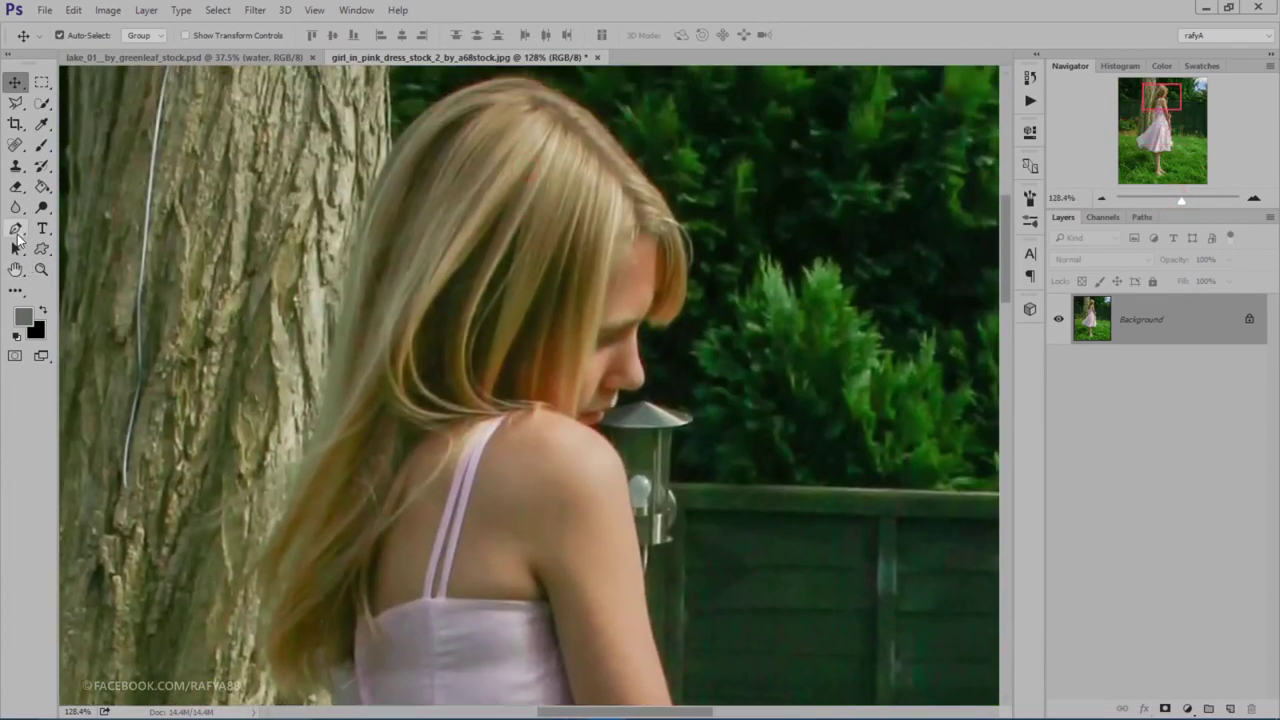
pyautogui.click(16, 230)
pyautogui.scroll(1, 667, 264)
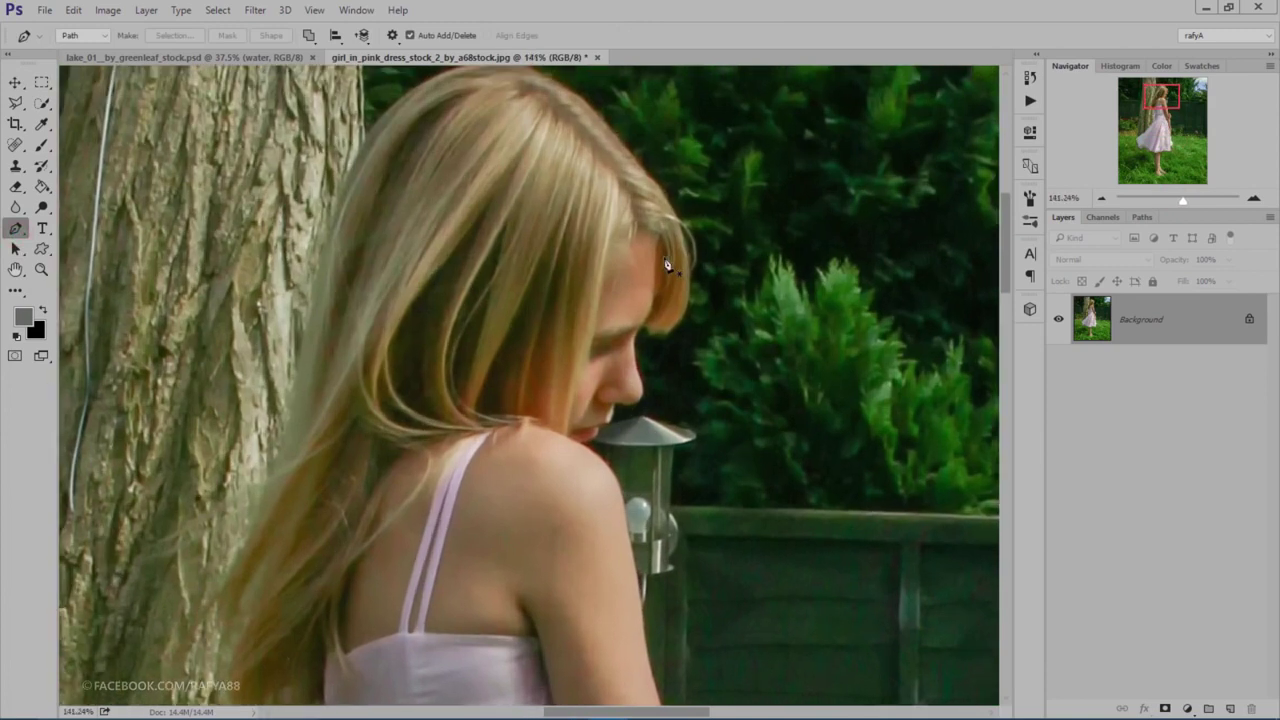
pyautogui.scroll(1, 667, 264)
pyautogui.scroll(1, 648, 330)
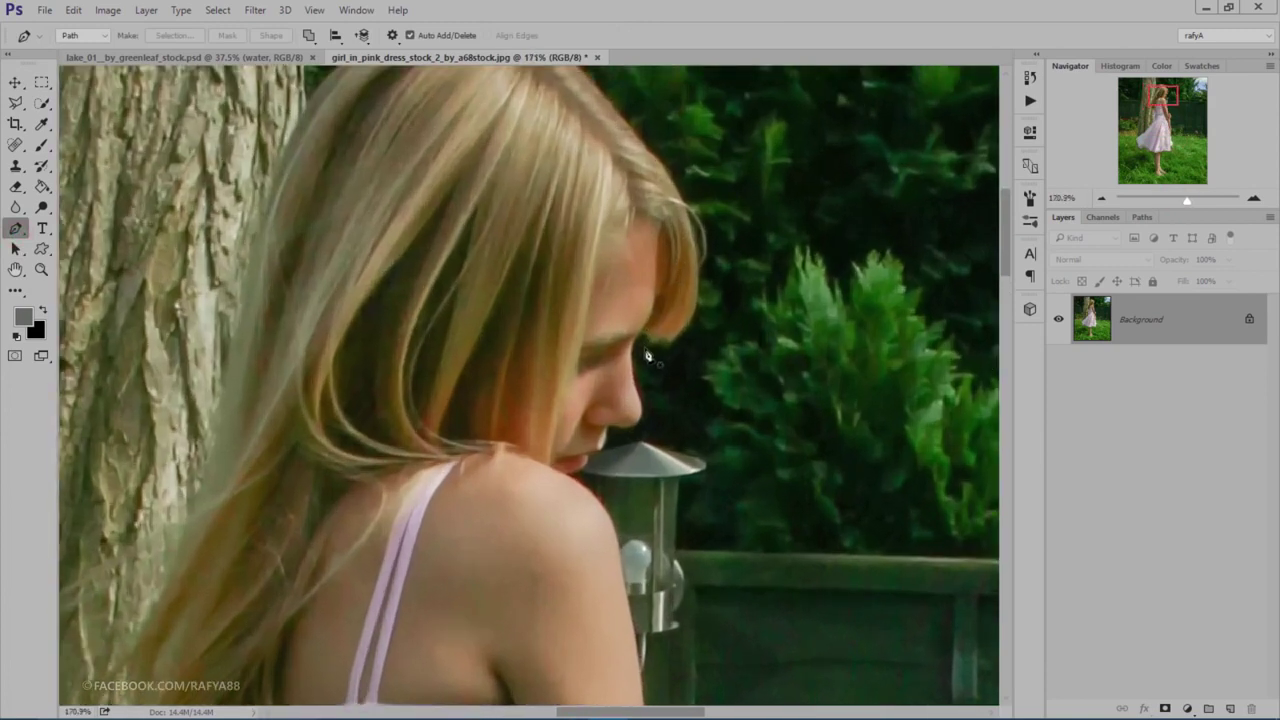
pyautogui.click(670, 183)
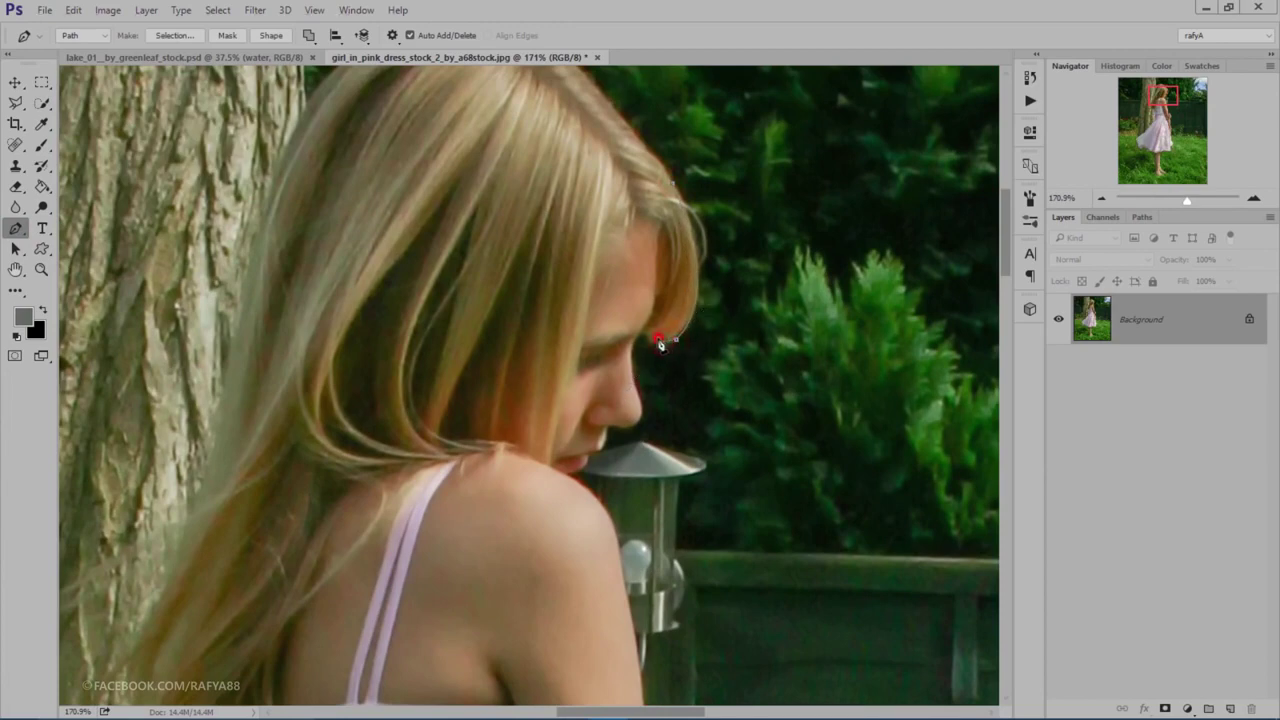
# Step: Continue the path down the dress edge and around the girl, then fit the photo on screen
pyautogui.scroll(2, 642, 406)
pyautogui.scroll(2, 642, 406)
pyautogui.scroll(-5, 645, 430)
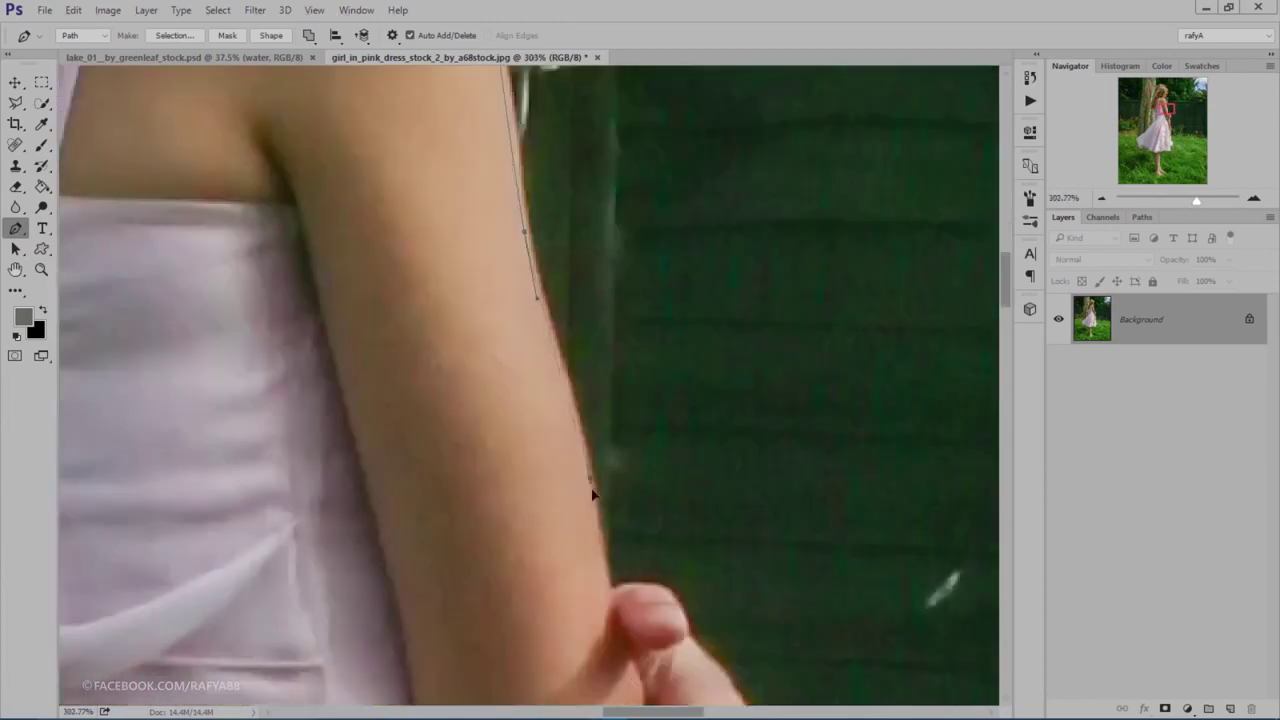
pyautogui.scroll(-2, 653, 493)
pyautogui.scroll(-3, 653, 493)
pyautogui.scroll(-3, 626, 449)
pyautogui.scroll(-3, 594, 434)
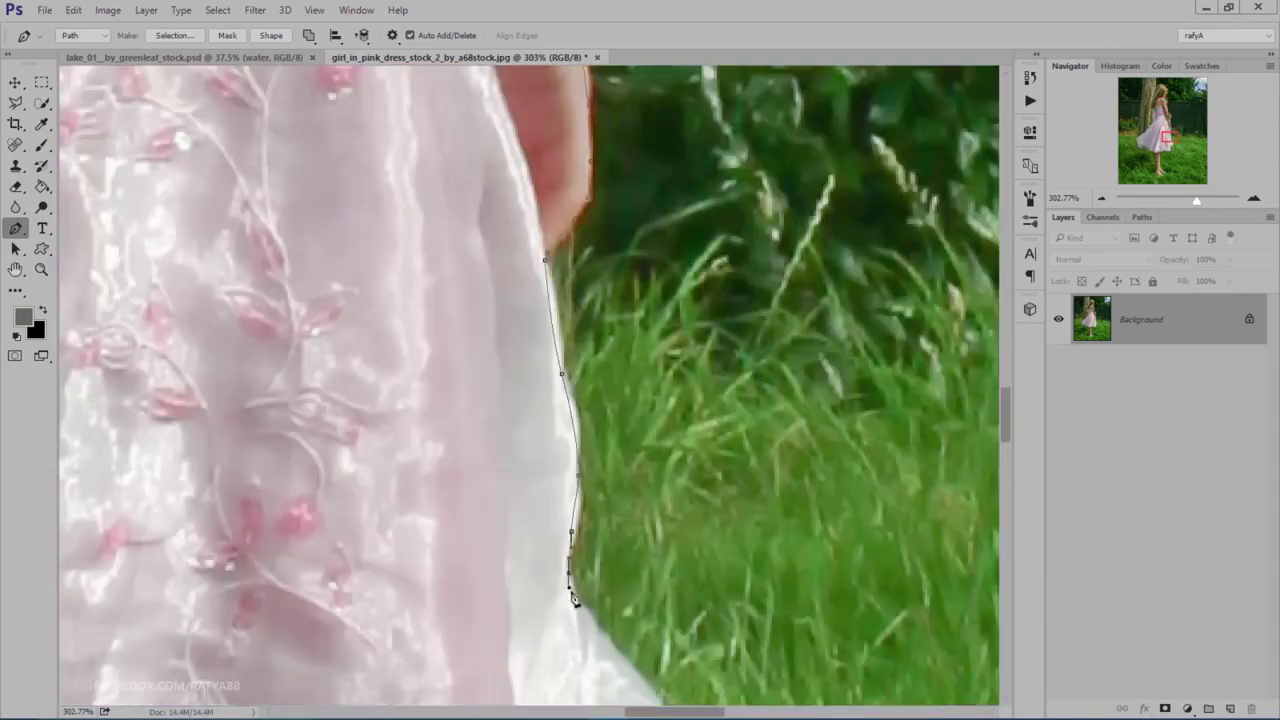
pyautogui.scroll(-3, 571, 586)
pyautogui.click(648, 489)
pyautogui.scroll(-5, 550, 525)
pyautogui.scroll(-5, 460, 522)
pyautogui.scroll(-5, 530, 530)
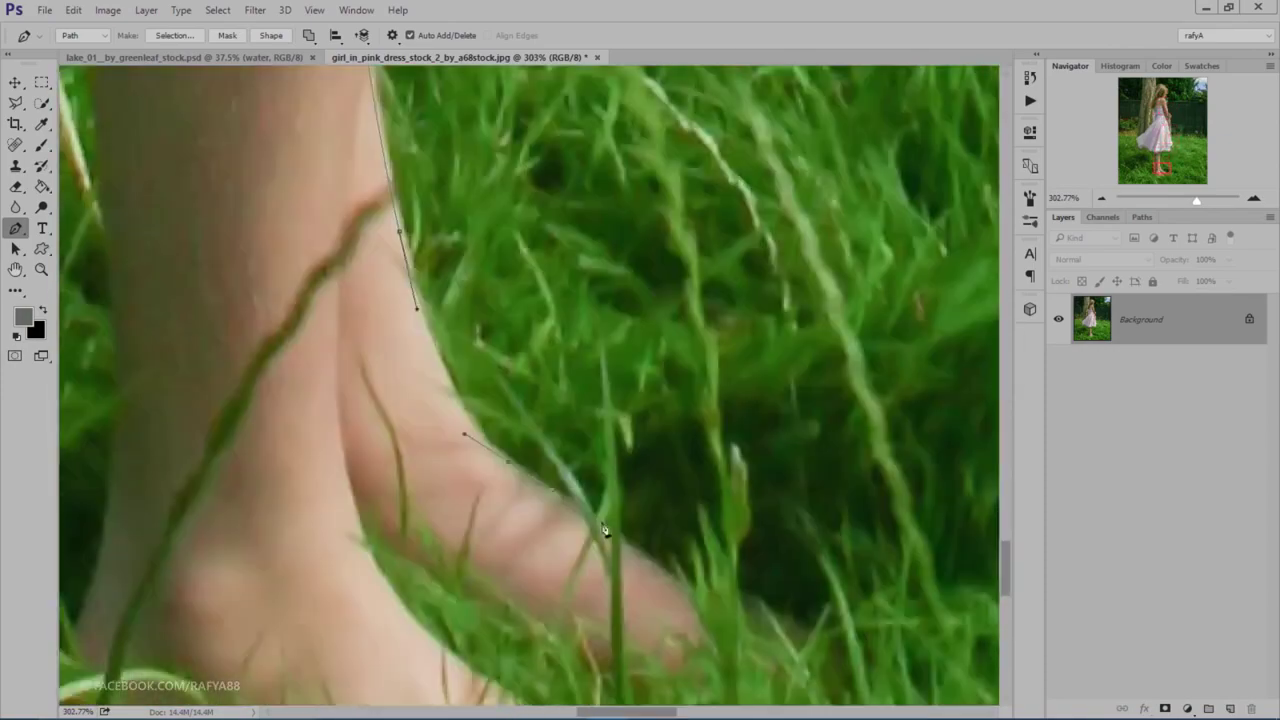
pyautogui.scroll(-3, 500, 508)
pyautogui.scroll(2, 500, 508)
pyautogui.scroll(5, 500, 450)
pyautogui.scroll(3, 470, 344)
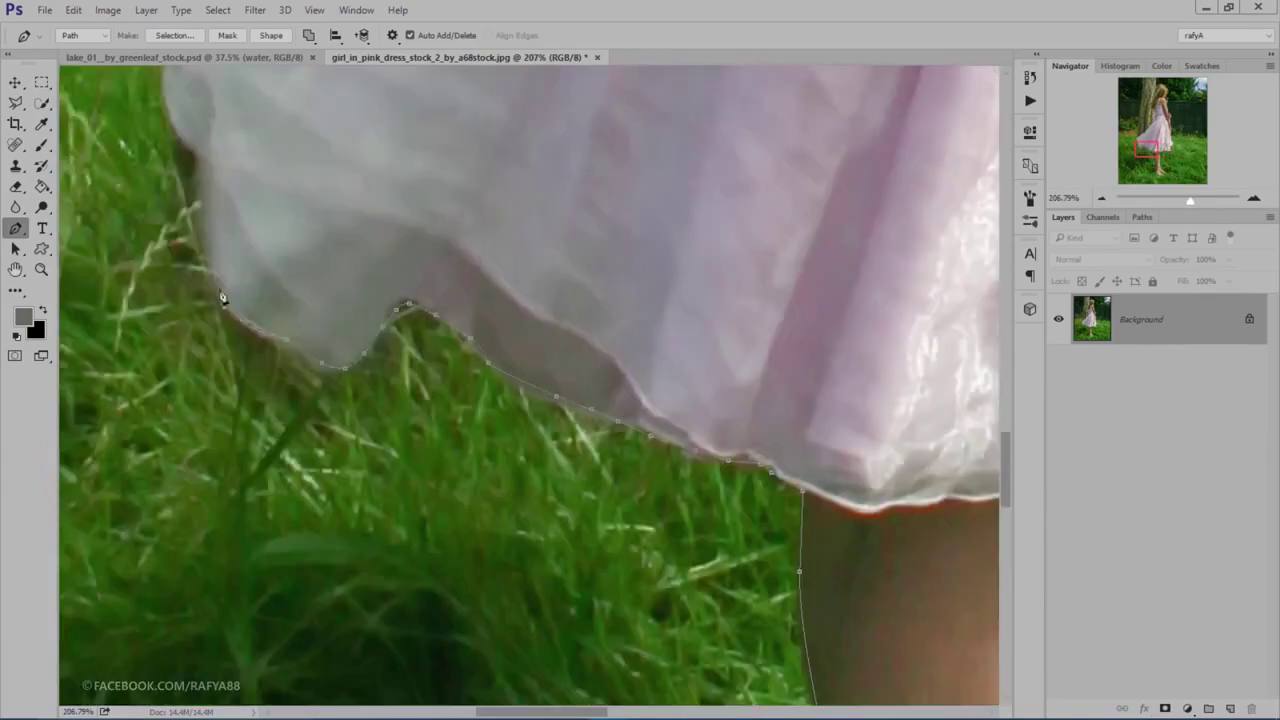
pyautogui.scroll(2, 484, 232)
pyautogui.scroll(5, 363, 500)
pyautogui.scroll(2, 371, 405)
pyautogui.scroll(3, 423, 423)
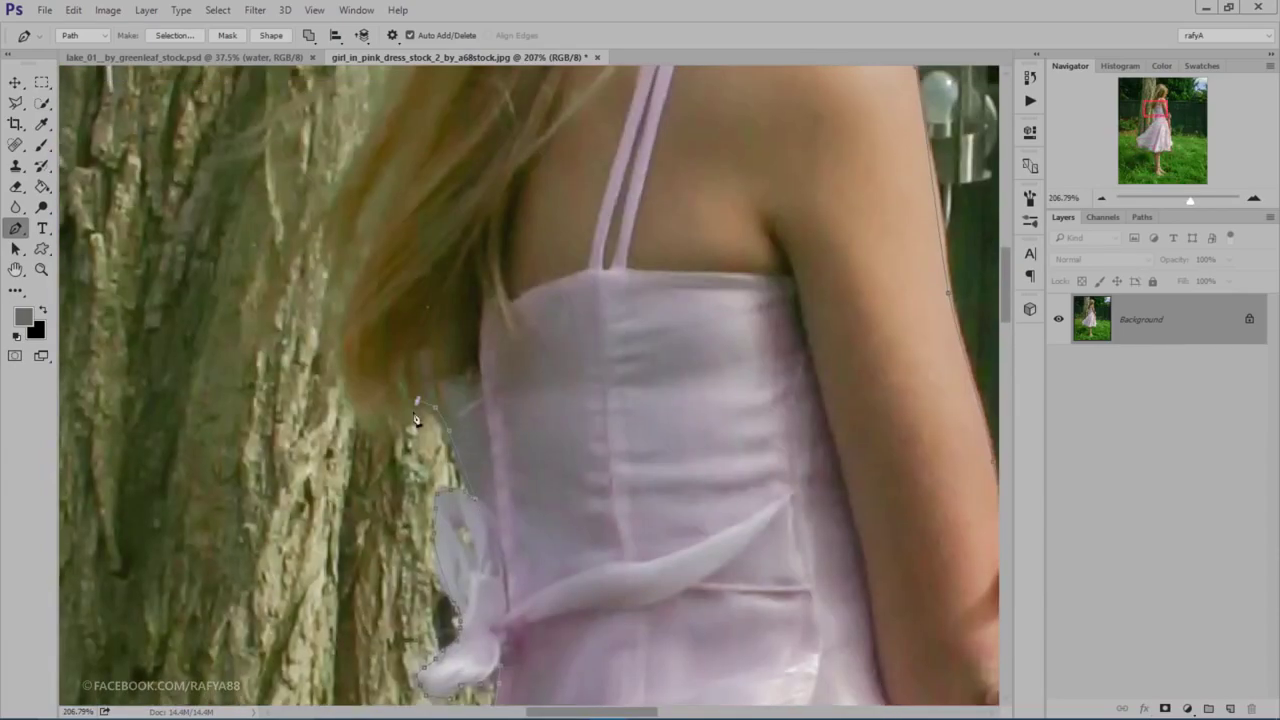
pyautogui.scroll(3, 301, 416)
pyautogui.scroll(5, 301, 416)
pyautogui.hscroll(2, 301, 416)
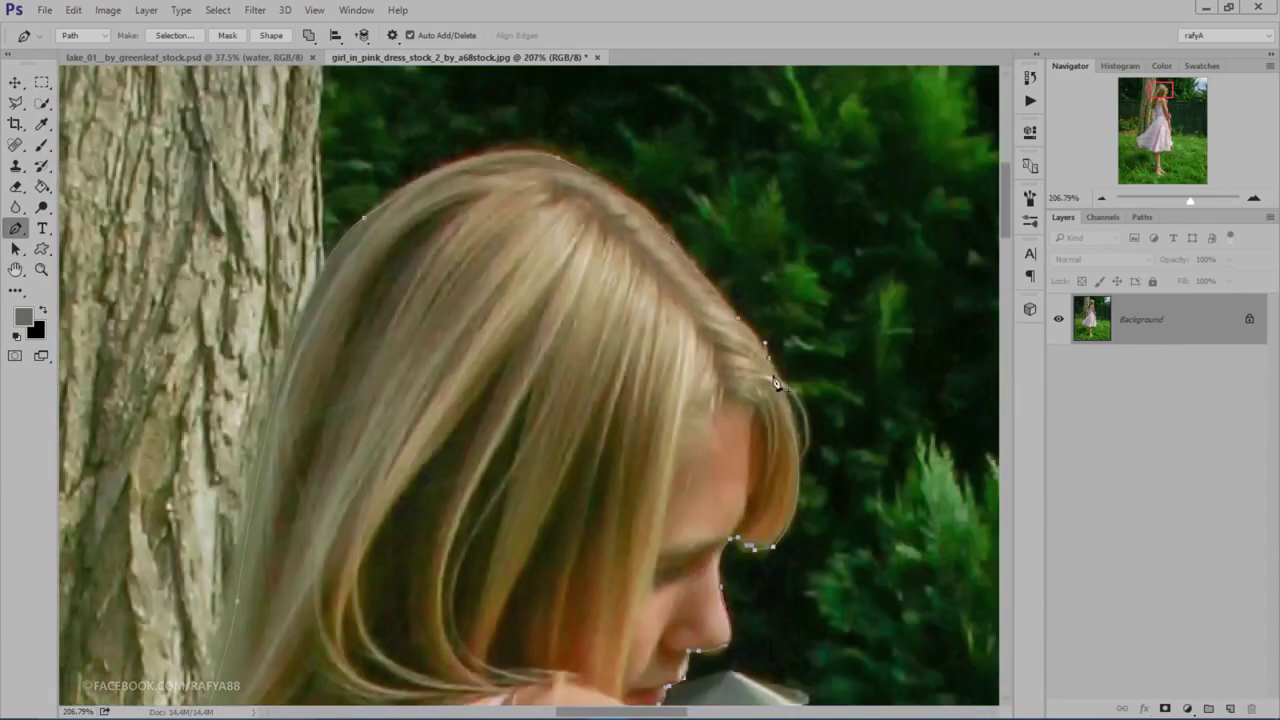
pyautogui.moveTo(632, 551); pyautogui.dragTo(635, 101)
pyautogui.hotkey('ctrl', '0')
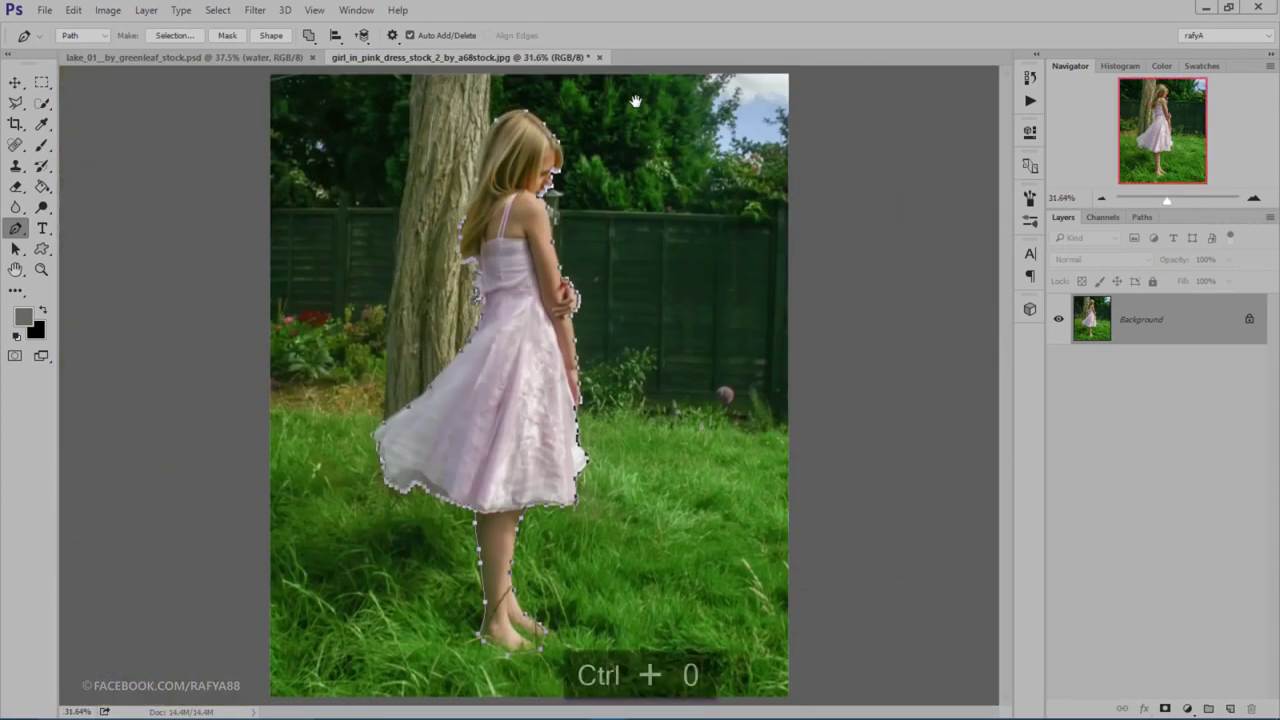
# Step: Turn the traced path into a selection and mask the girl from the garden background
pyautogui.rightClick(527, 191)
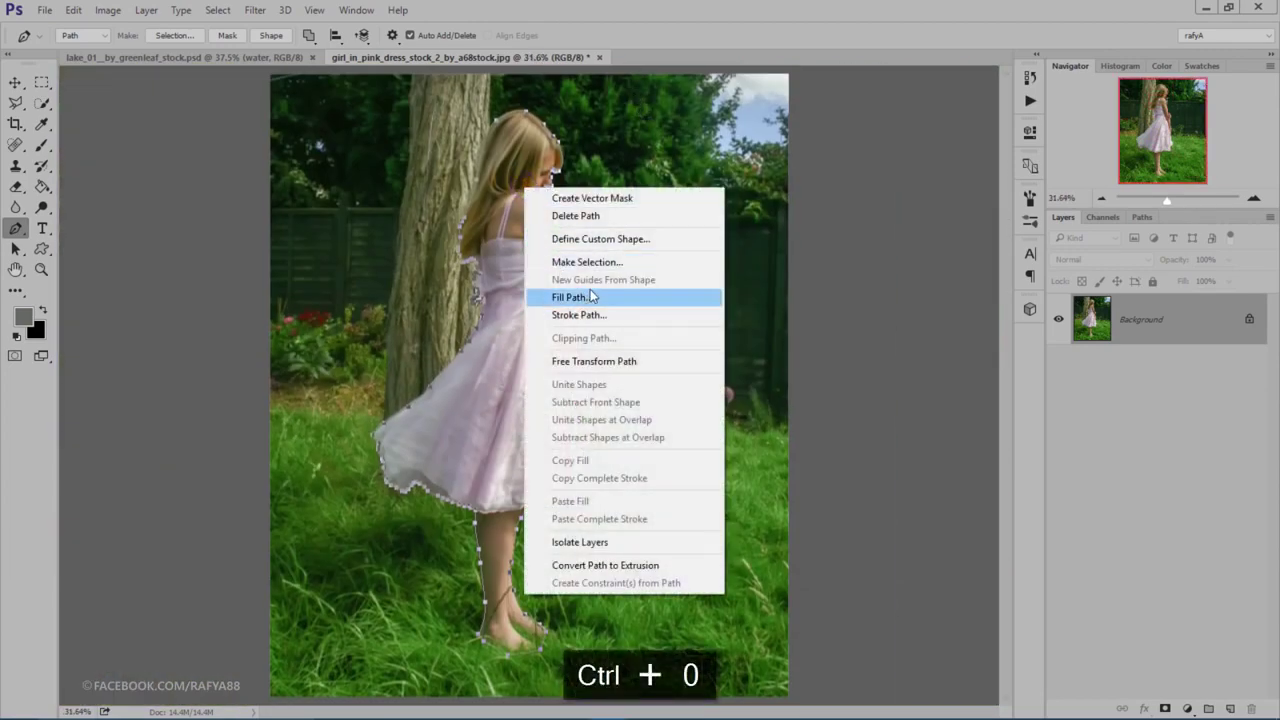
pyautogui.click(643, 267)
pyautogui.click(693, 215)
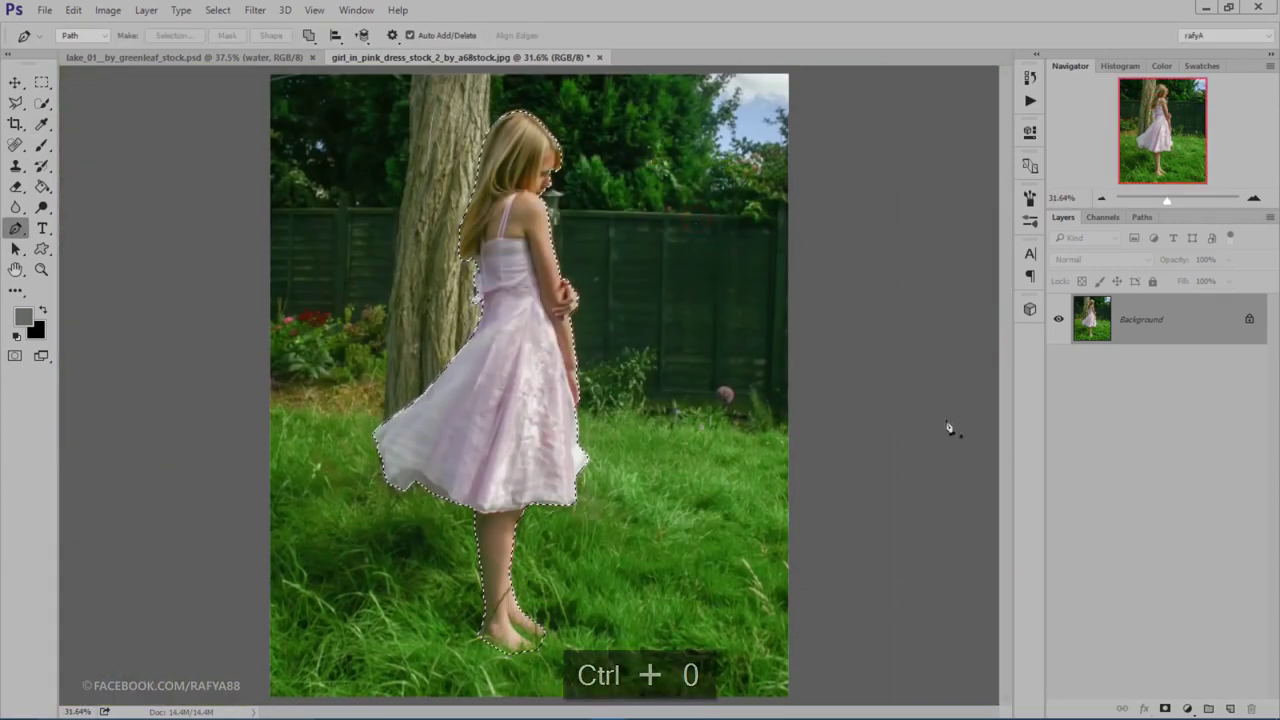
pyautogui.click(1165, 707)
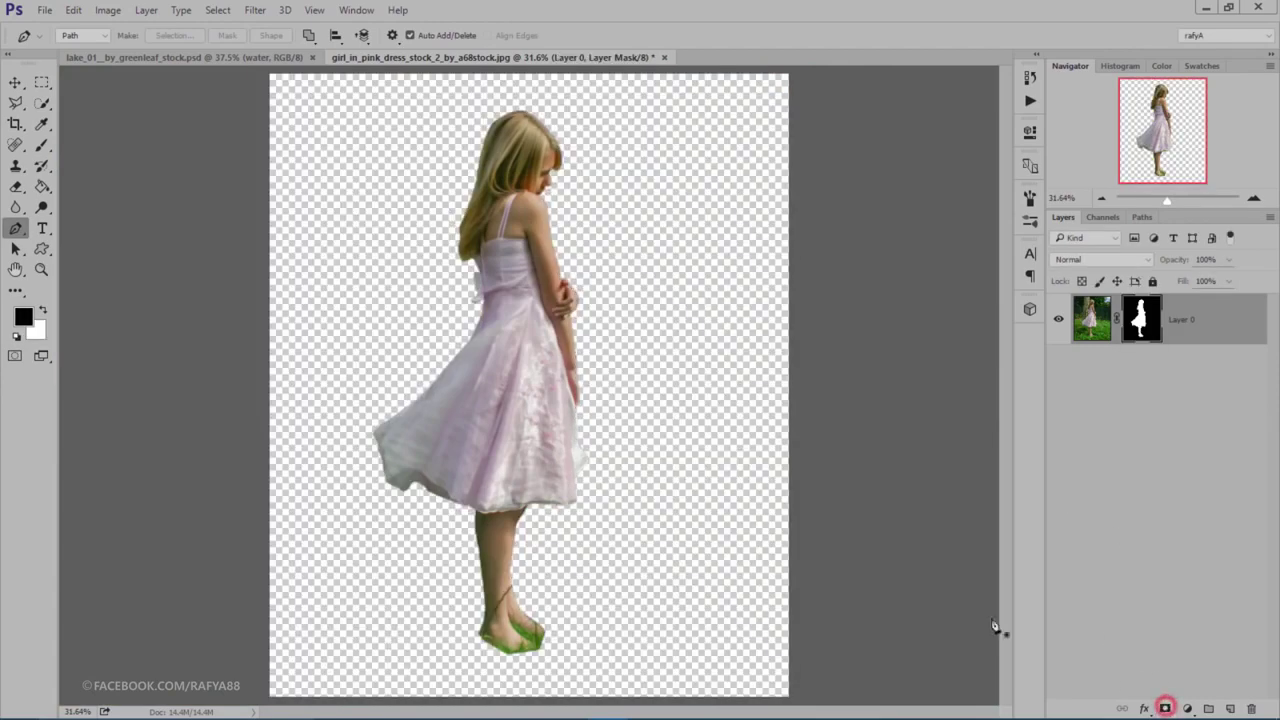
pyautogui.scroll(1, 591, 423)
# Step: Drag the masked girl layer into the lake composite document
pyautogui.click(15, 82)
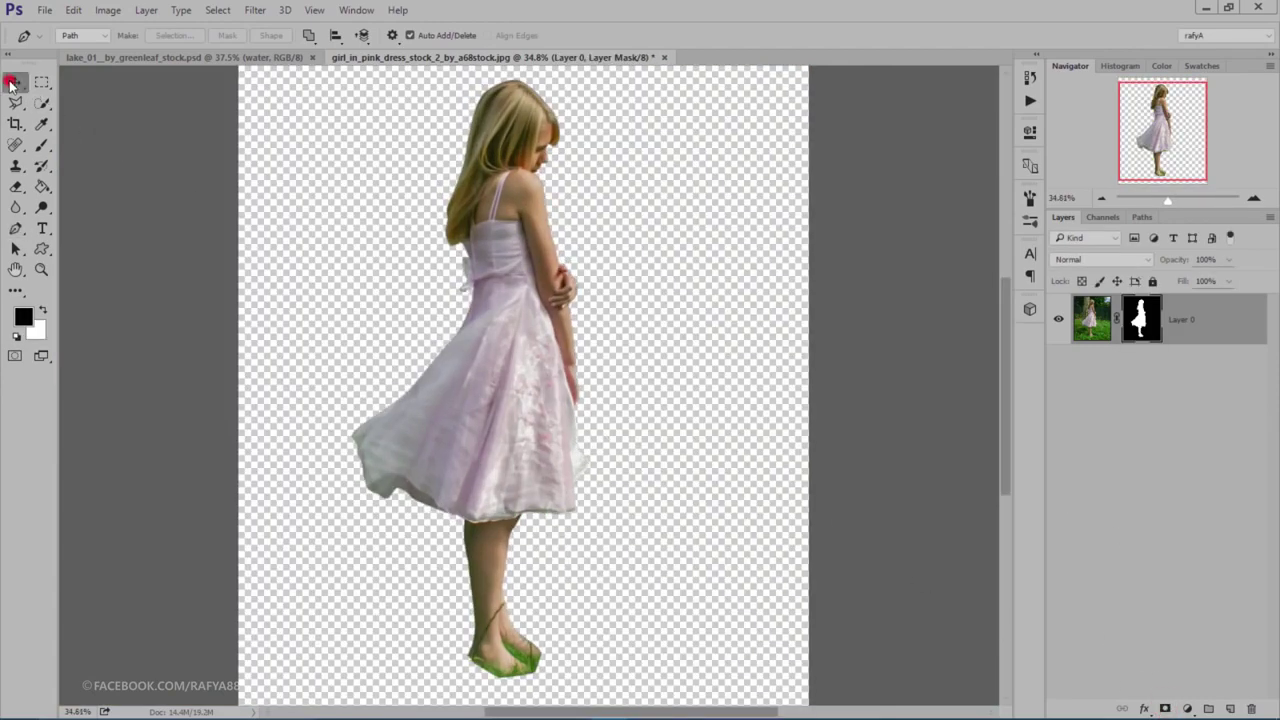
pyautogui.moveTo(466, 95)
pyautogui.mouseDown()
pyautogui.moveTo(265, 62)
pyautogui.moveTo(450, 205)
pyautogui.mouseUp()
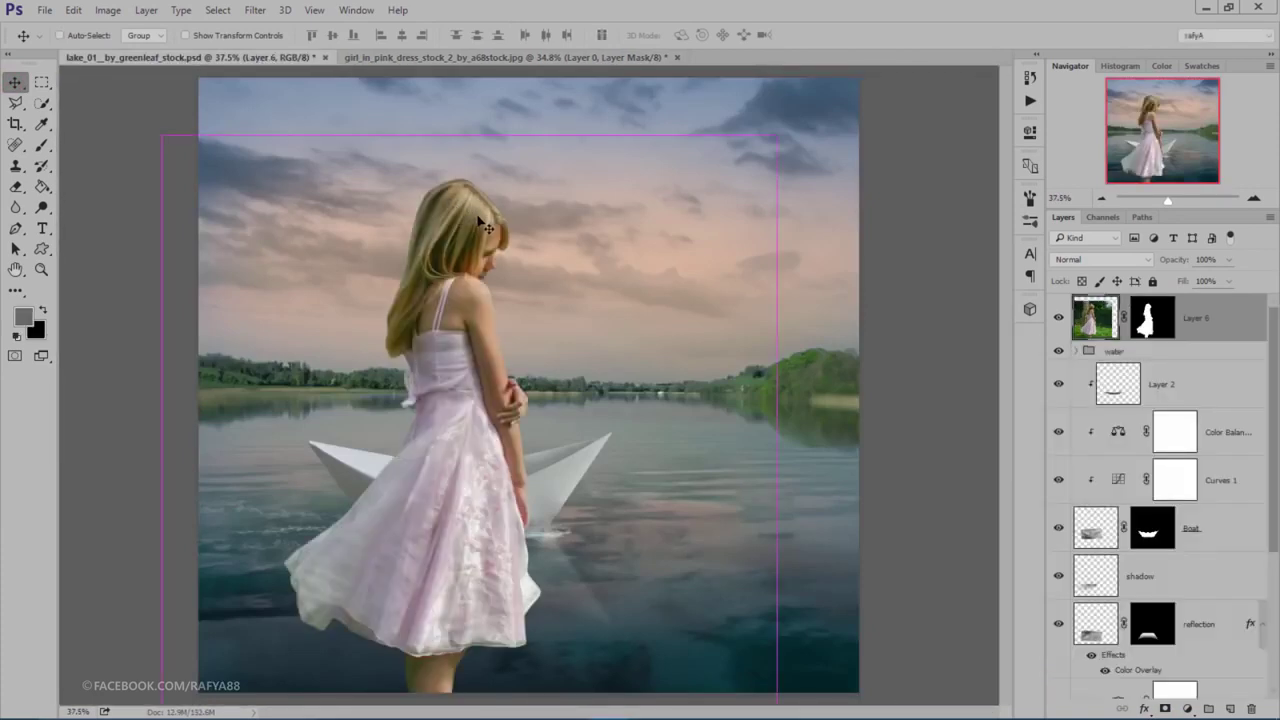
pyautogui.hotkey('ctrl', 't')
# Step: Scale the girl to about 27% and place her standing at the paper boat's bow
pyautogui.moveTo(776, 136)
pyautogui.mouseDown()
pyautogui.moveTo(577, 263)
pyautogui.moveTo(516, 328)
pyautogui.mouseUp()
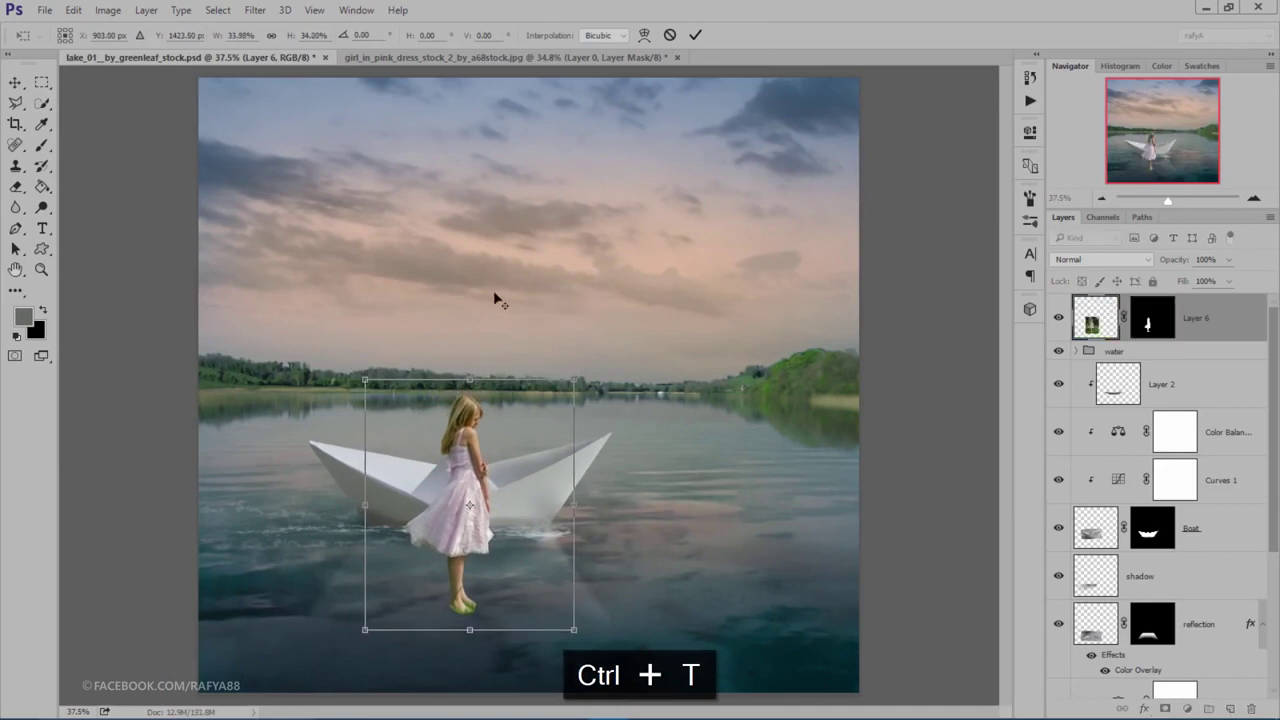
pyautogui.moveTo(493, 443); pyautogui.dragTo(524, 392)
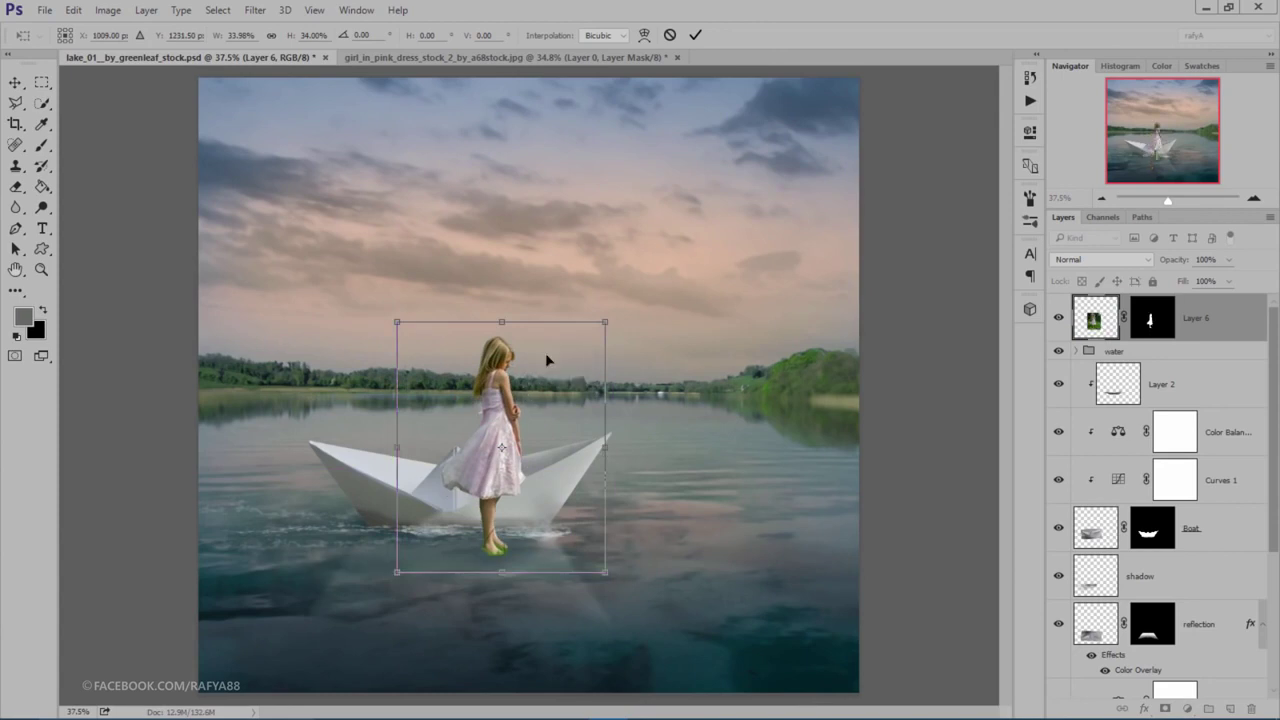
pyautogui.moveTo(578, 366); pyautogui.dragTo(502, 354)
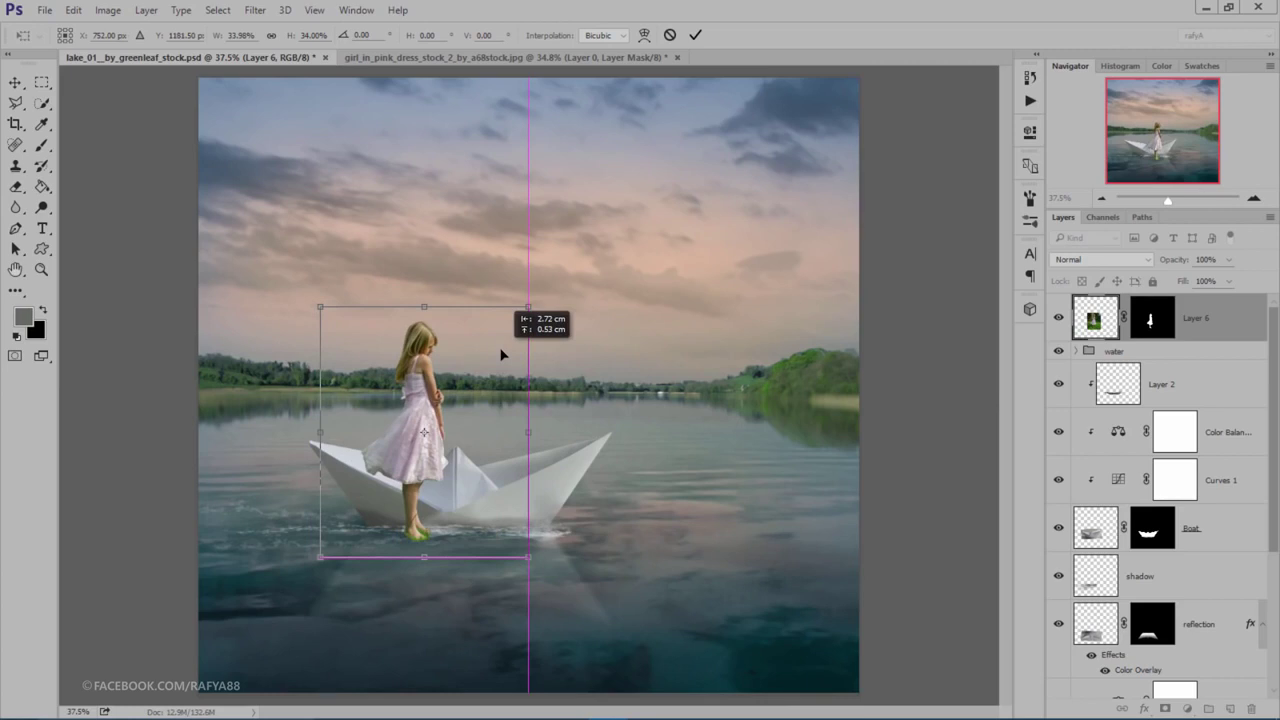
pyautogui.moveTo(534, 304); pyautogui.dragTo(516, 316)
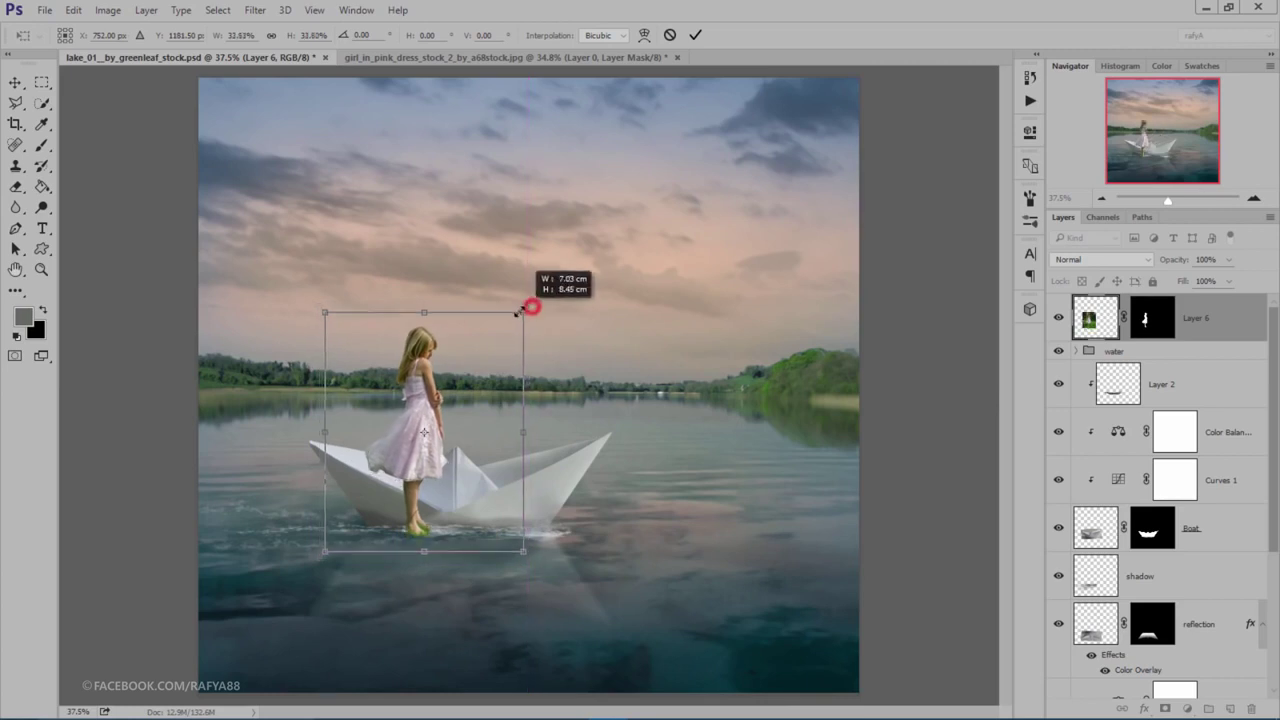
pyautogui.moveTo(477, 363)
pyautogui.mouseDown()
pyautogui.moveTo(566, 366)
pyautogui.moveTo(562, 382)
pyautogui.moveTo(516, 389)
pyautogui.mouseUp()
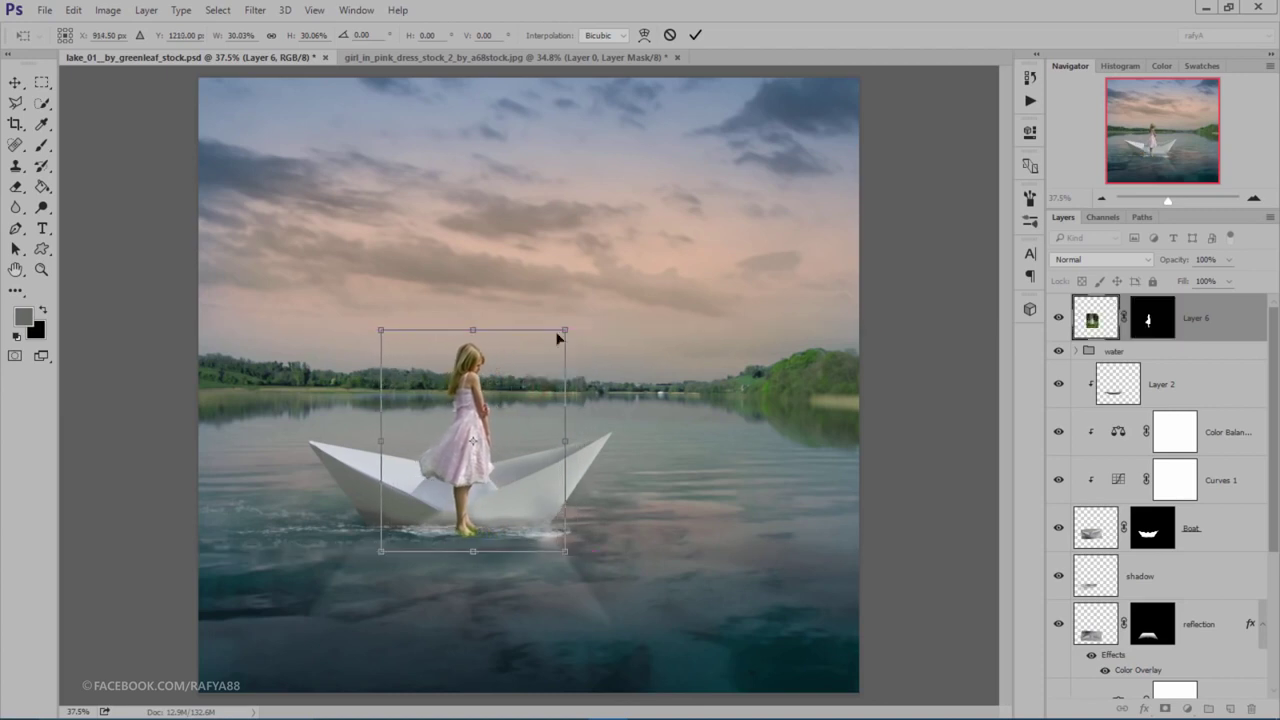
pyautogui.moveTo(566, 330); pyautogui.dragTo(556, 336)
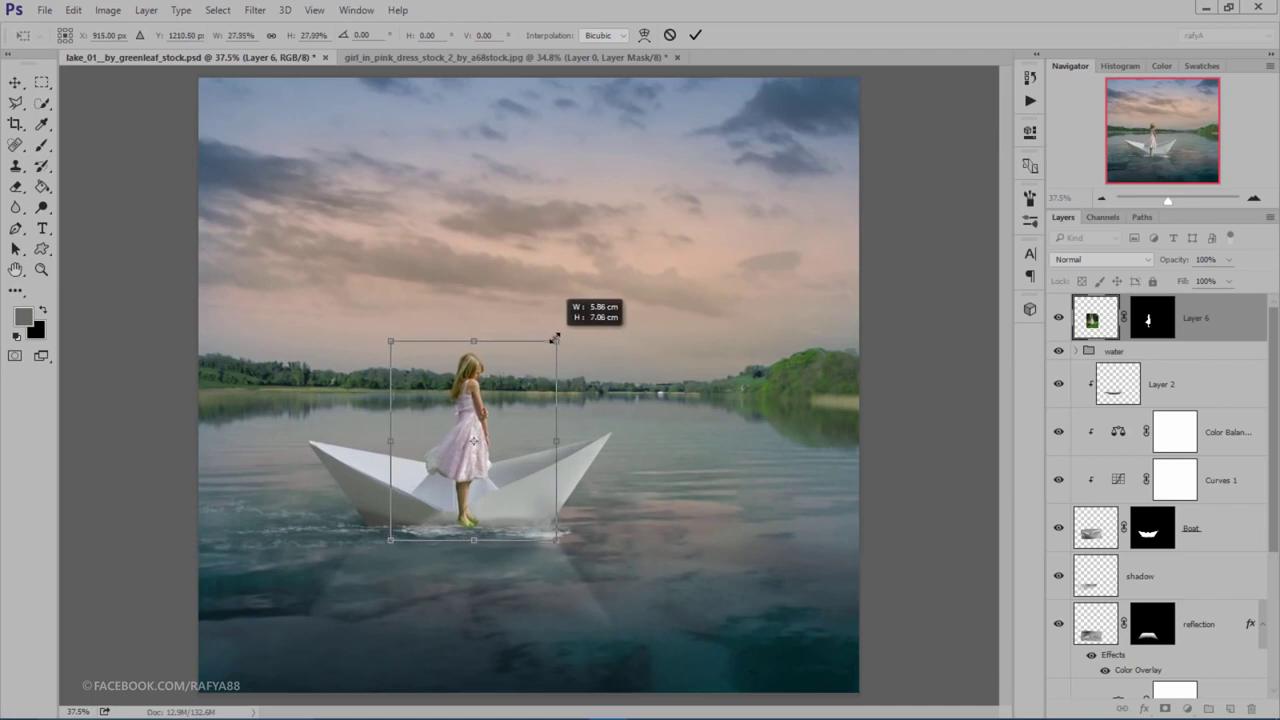
pyautogui.moveTo(523, 389); pyautogui.dragTo(492, 397)
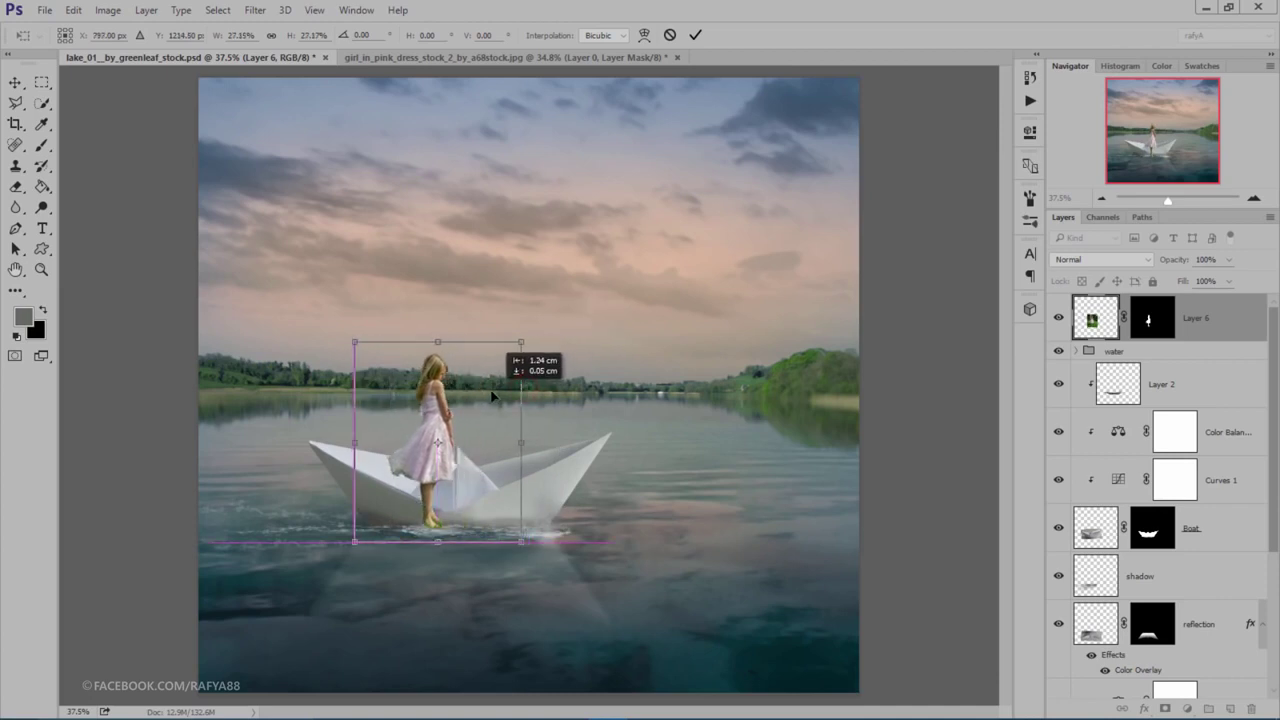
pyautogui.click(695, 34)
# Step: Lower Layer 6 opacity so the boat shows through the girl
pyautogui.hotkey('ctrl', '0')
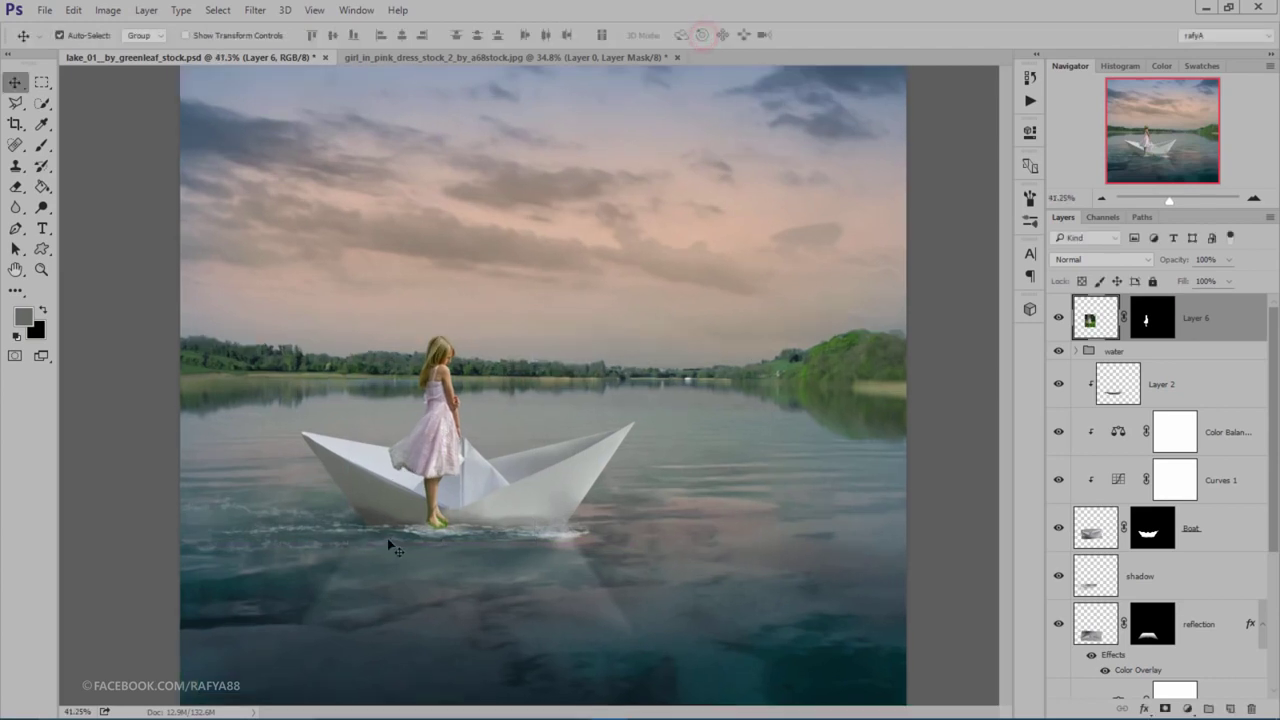
pyautogui.scroll(3, 388, 538)
pyautogui.scroll(3, 505, 436)
pyautogui.scroll(1, 503, 437)
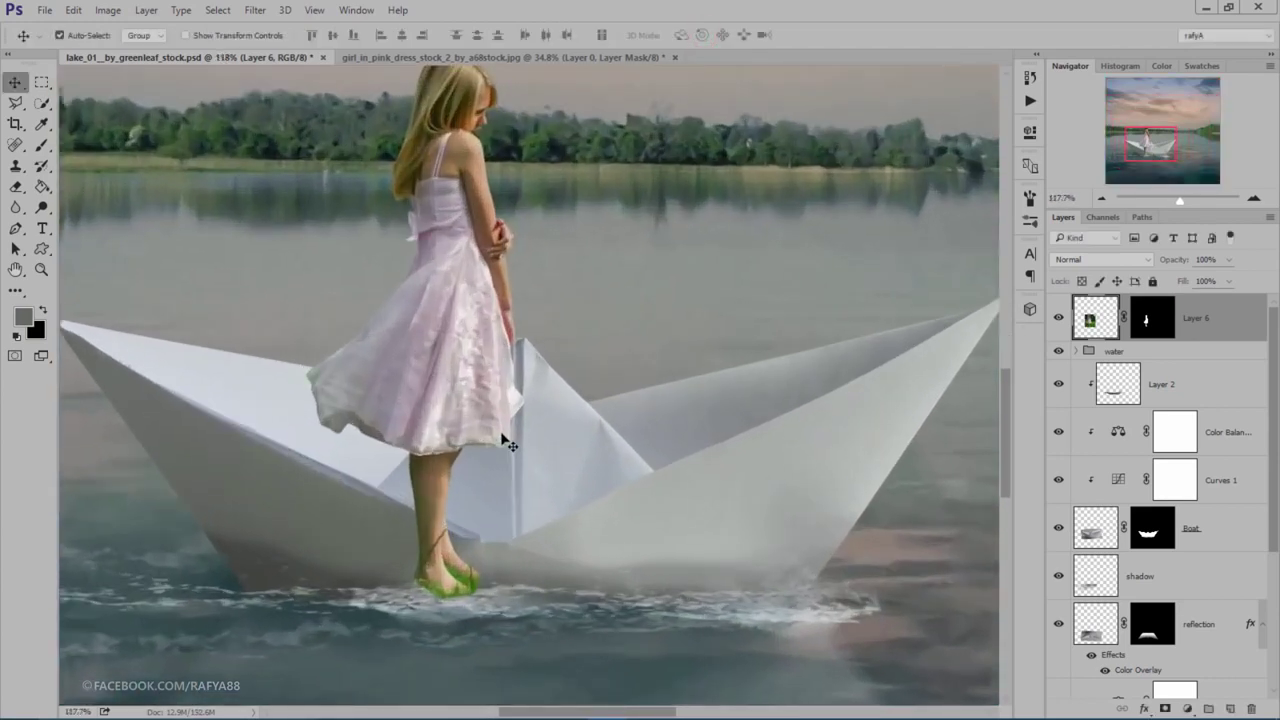
pyautogui.scroll(3, 457, 575)
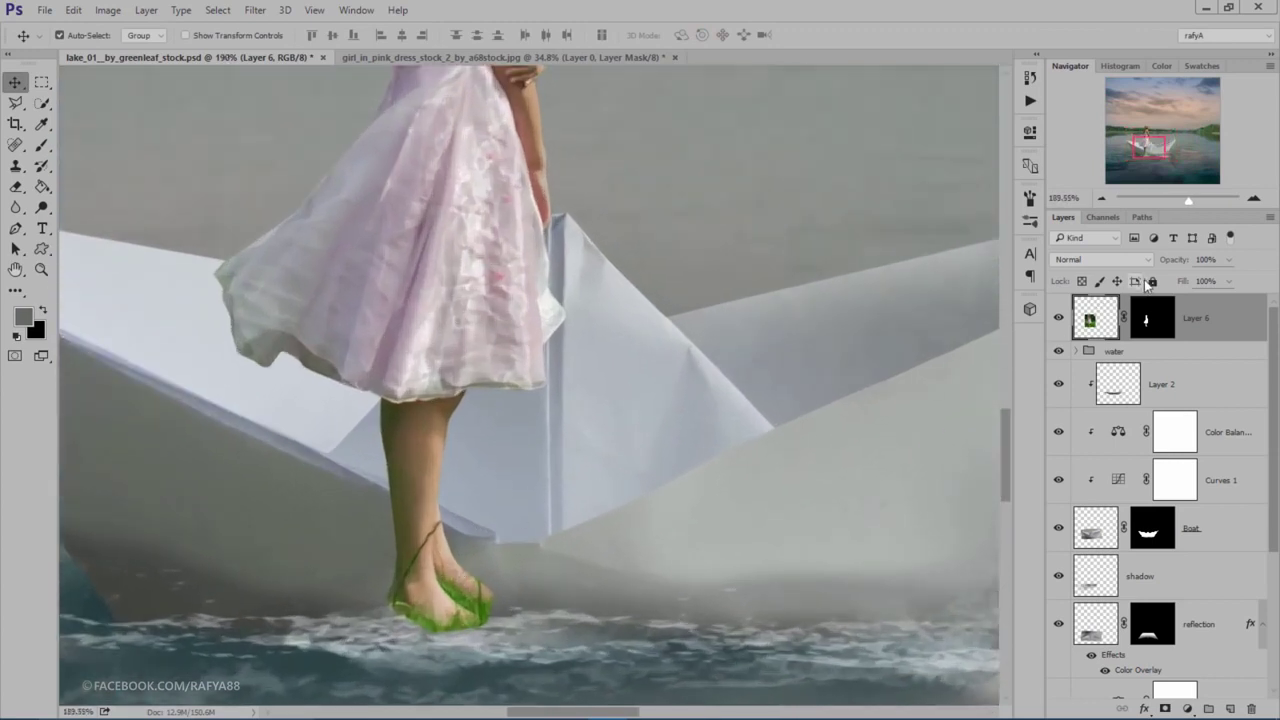
pyautogui.moveTo(1167, 261); pyautogui.dragTo(1150, 261)
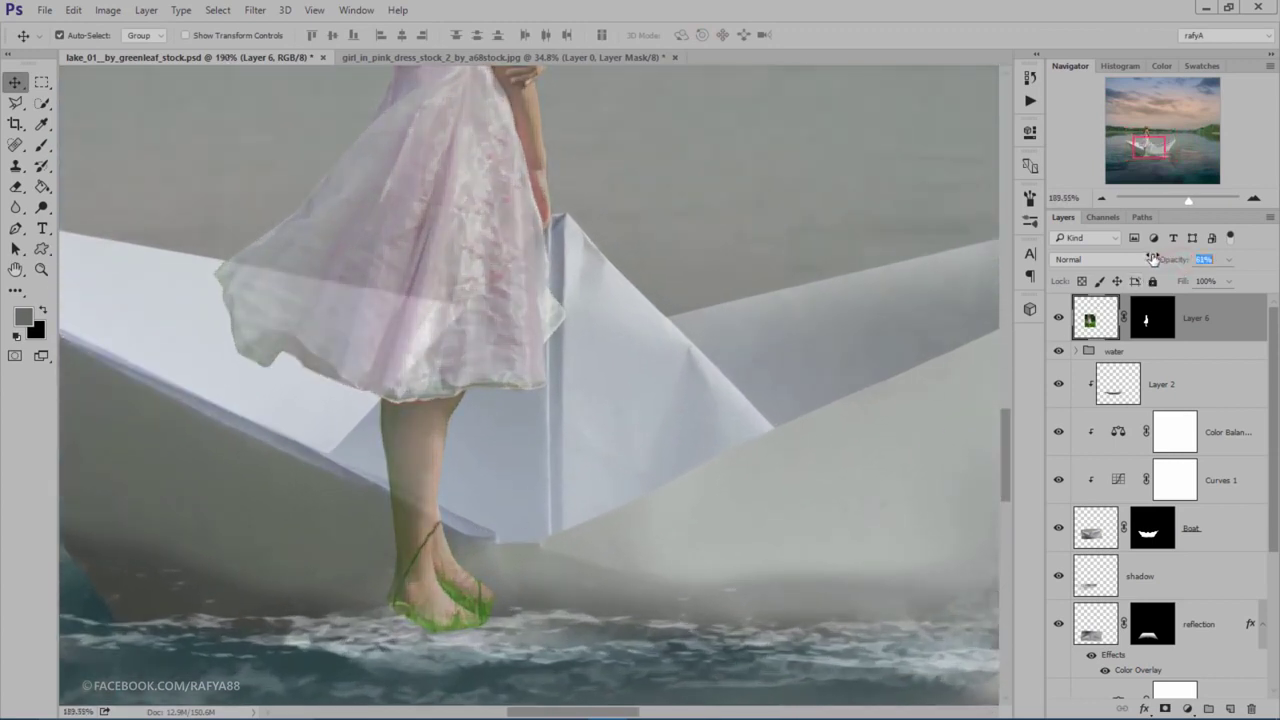
# Step: On the girl's layer mask, draw a polygonal selection around her feet and the grass
pyautogui.click(1152, 317)
pyautogui.scroll(2, 466, 515)
pyautogui.press('l')
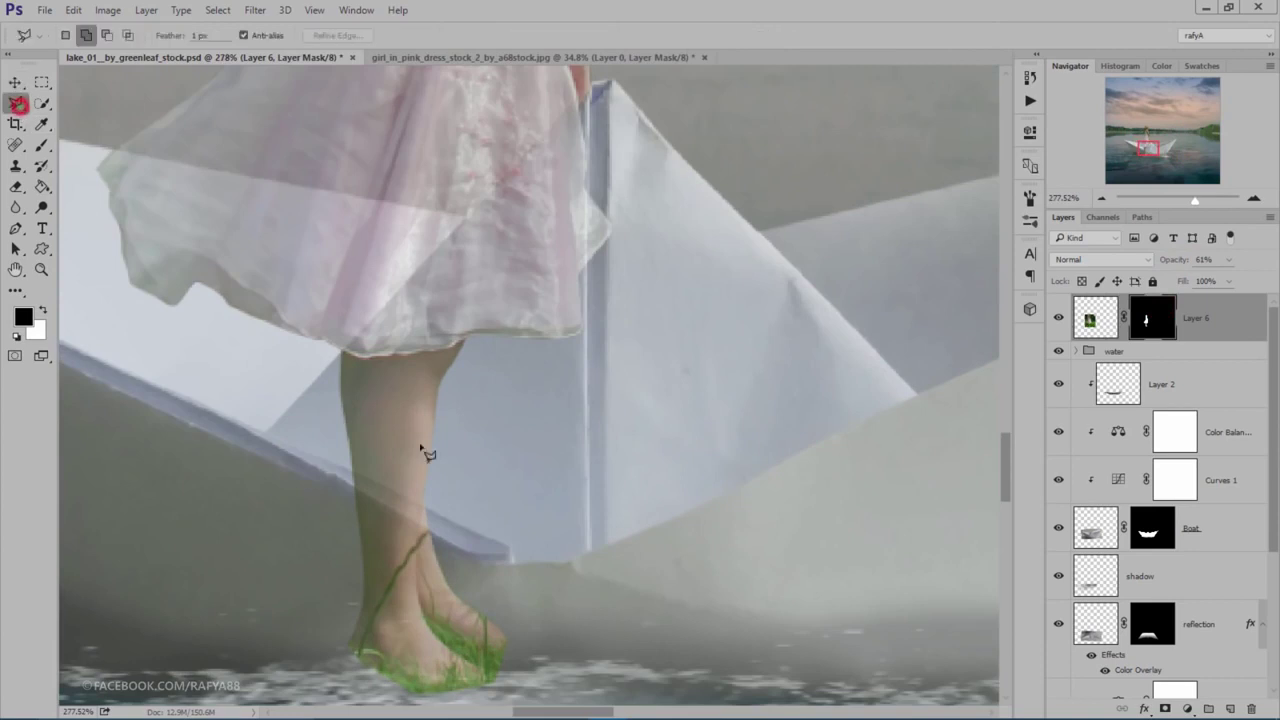
pyautogui.moveTo(475, 506); pyautogui.dragTo(541, 484)
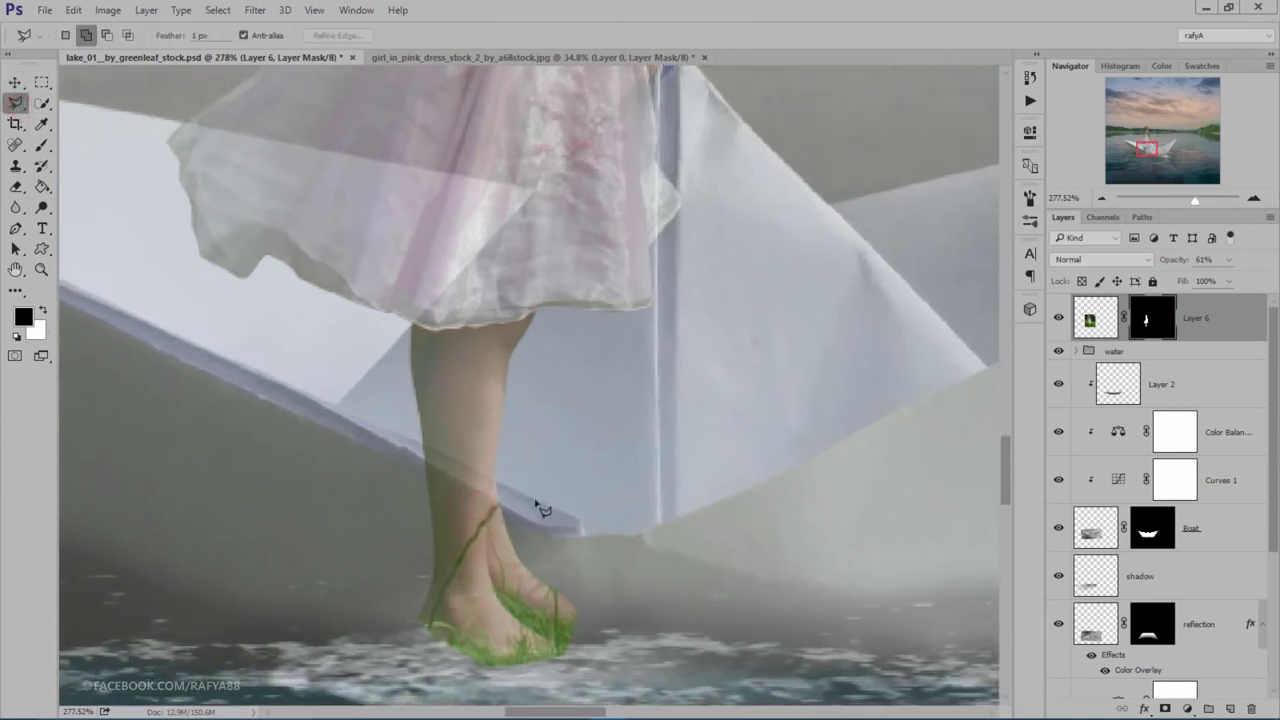
pyautogui.click(536, 502)
pyautogui.click(380, 430)
pyautogui.click(307, 472)
pyautogui.click(334, 585)
pyautogui.click(445, 678)
pyautogui.click(546, 689)
pyautogui.click(619, 652)
pyautogui.click(611, 588)
pyautogui.click(538, 505)
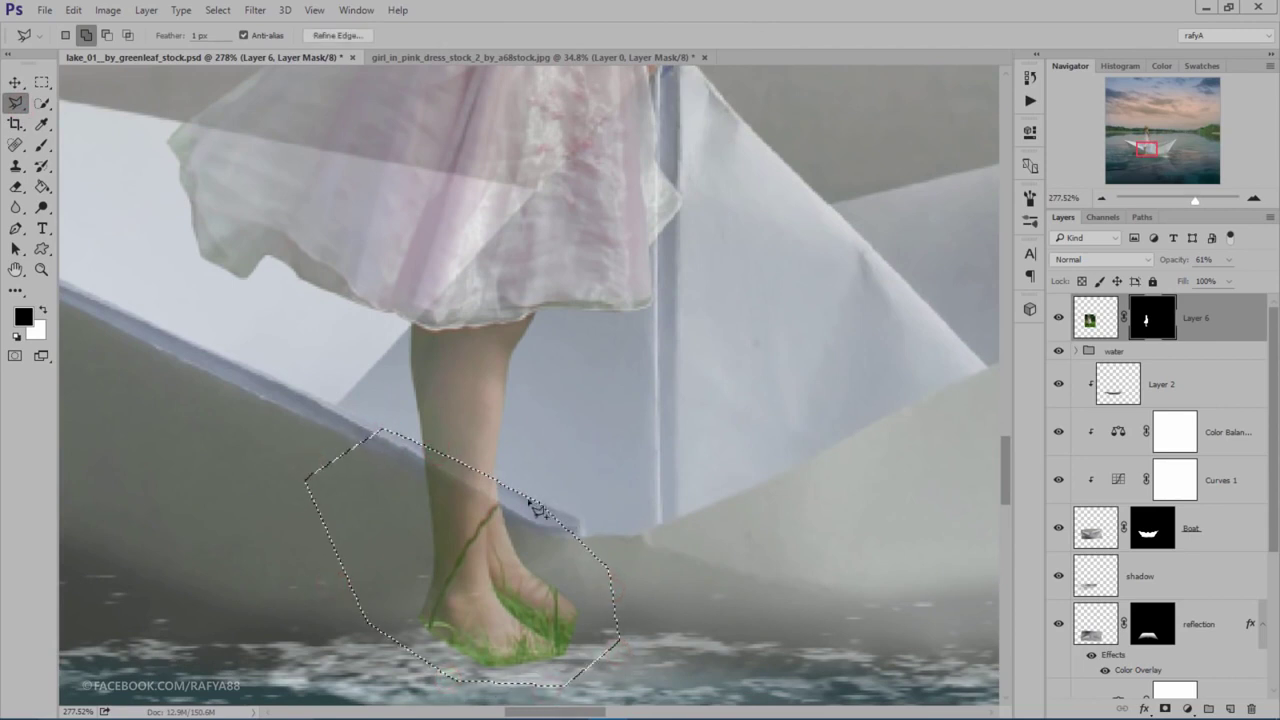
# Step: Paint the selected feet and grass out of the mask at full brush opacity, then deselect
pyautogui.click(42, 145)
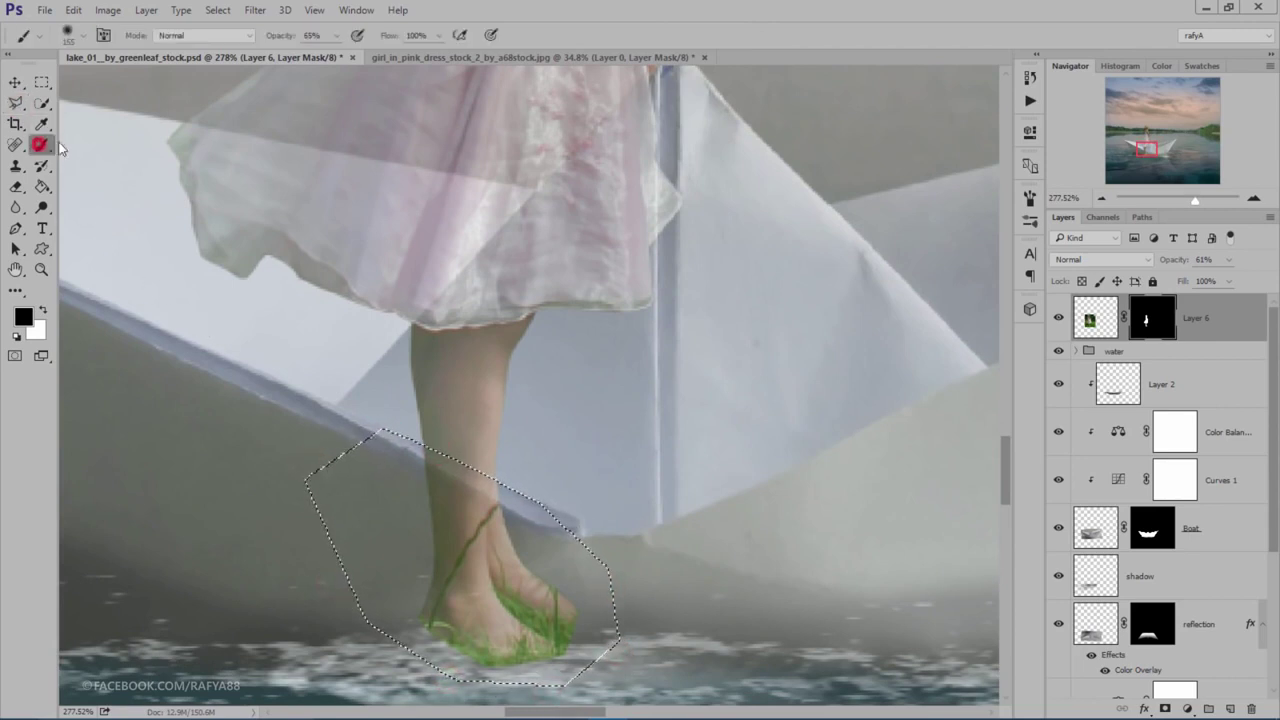
pyautogui.click(277, 34)
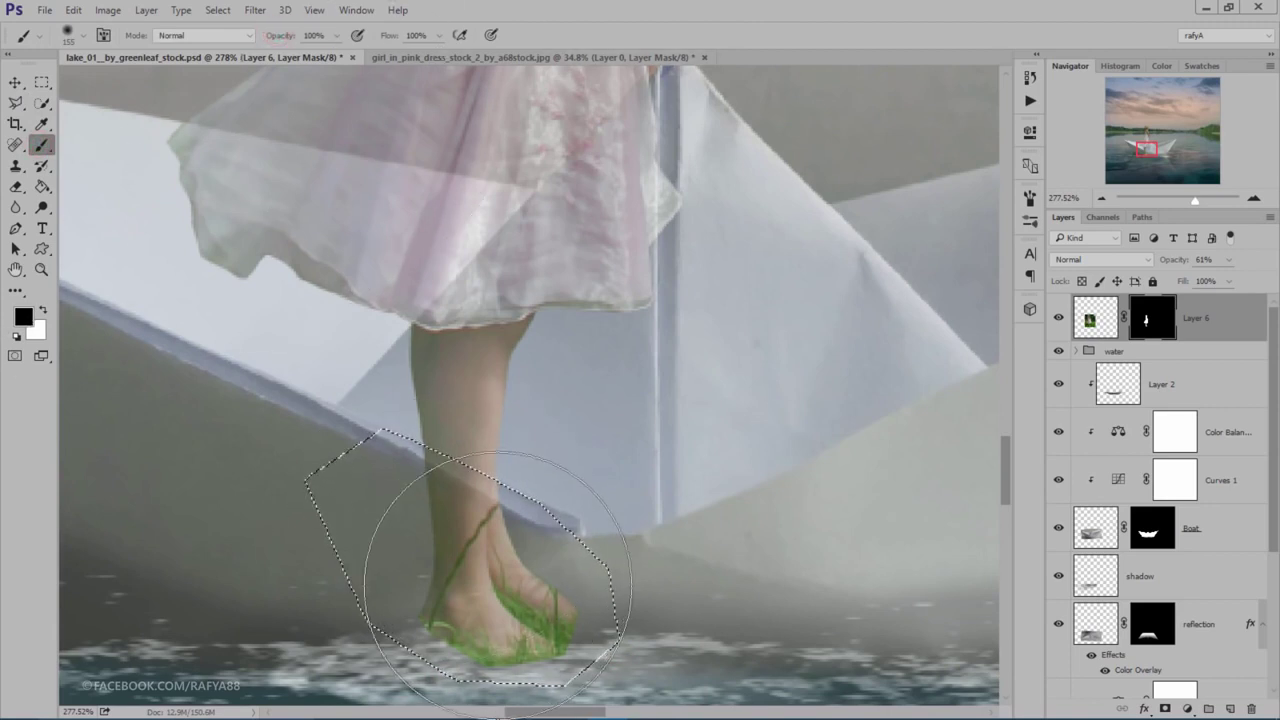
pyautogui.moveTo(497, 586)
pyautogui.mouseDown()
pyautogui.moveTo(437, 535)
pyautogui.moveTo(491, 551)
pyautogui.mouseUp()
pyautogui.moveTo(363, 517); pyautogui.dragTo(348, 505)
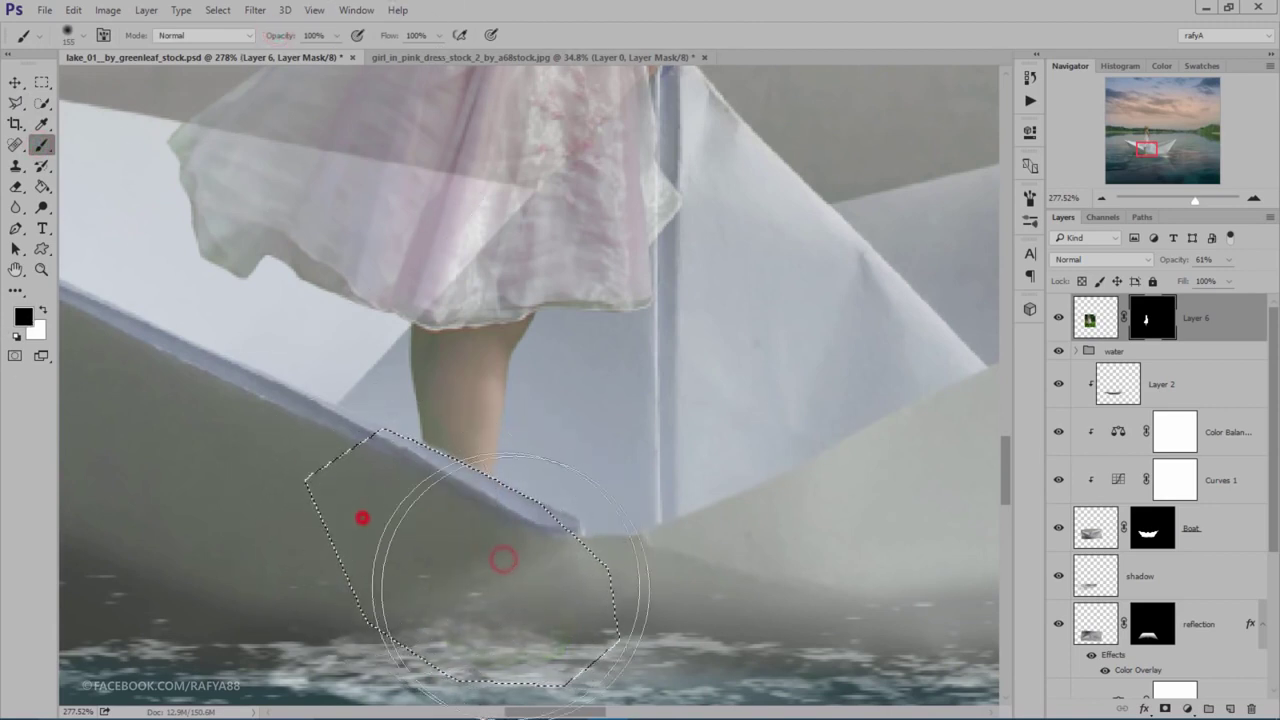
pyautogui.hotkey('ctrl', 'd')
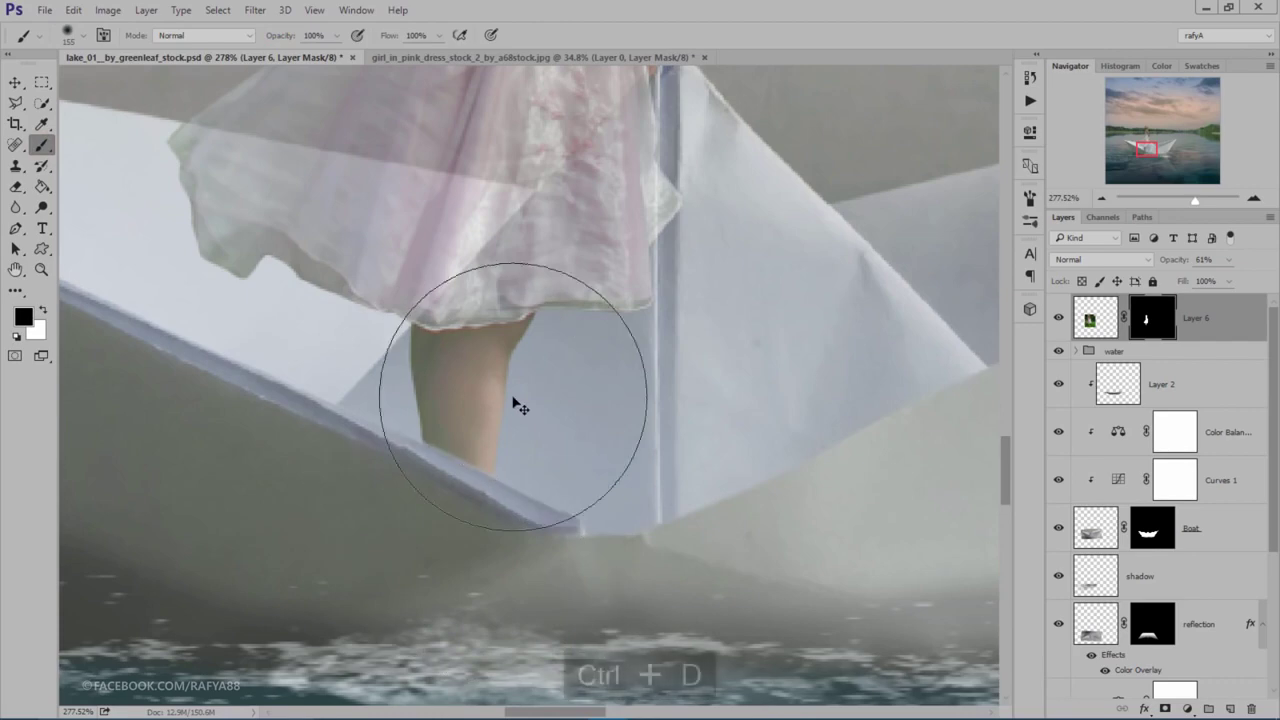
# Step: Raise Layer 6 back to 100% opacity
pyautogui.scroll(-5, 513, 397)
pyautogui.scroll(-4, 513, 397)
pyautogui.scroll(-2, 513, 397)
pyautogui.scroll(2, 543, 223)
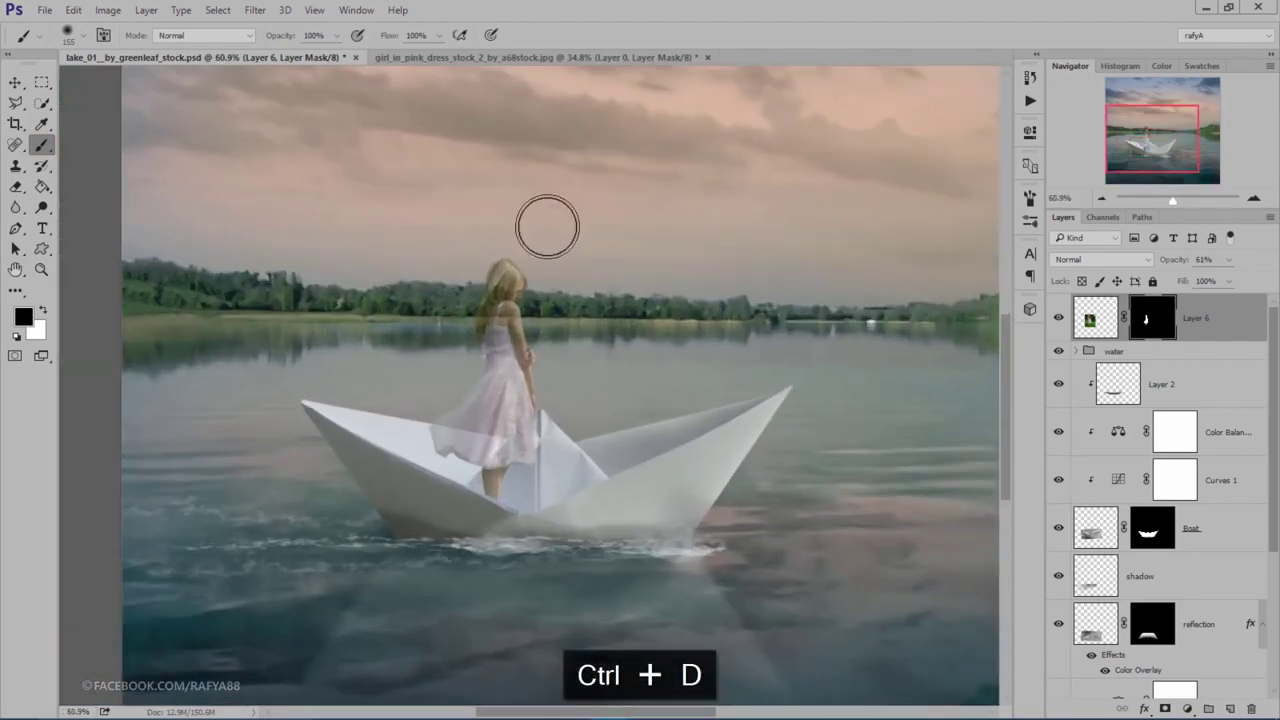
pyautogui.scroll(1, 599, 253)
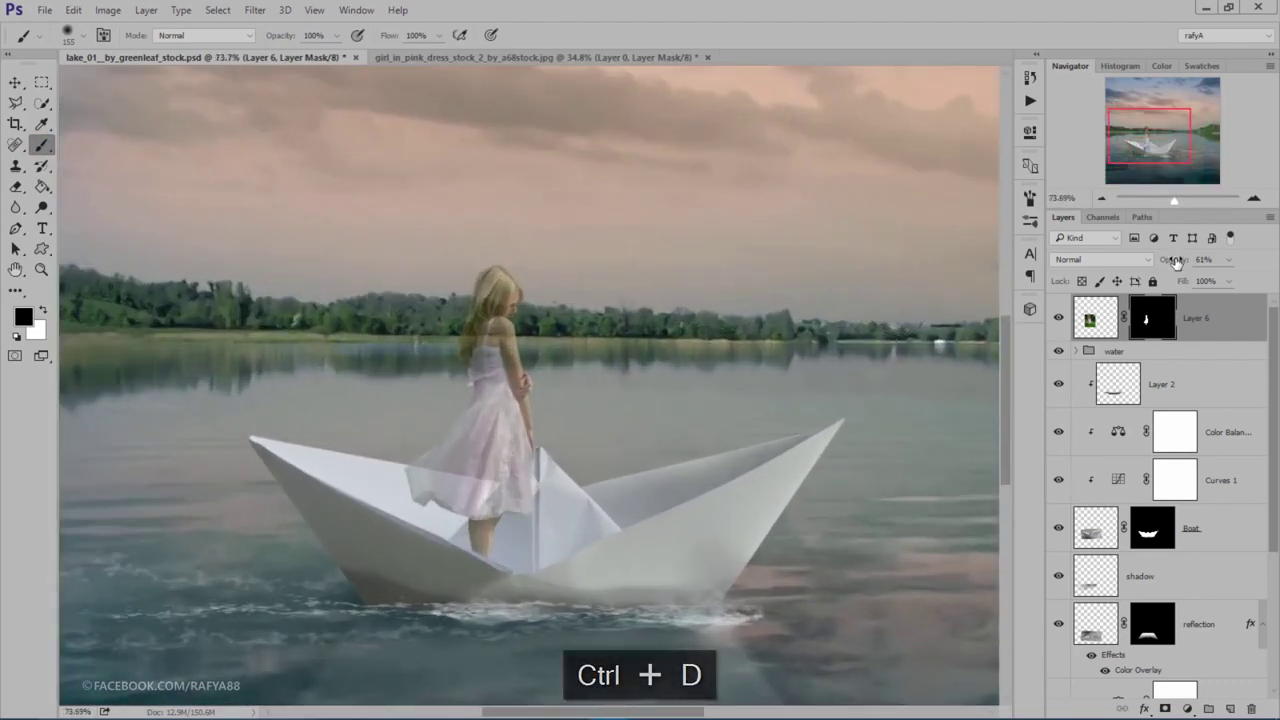
pyautogui.click(1180, 260)
pyautogui.moveTo(1186, 262); pyautogui.dragTo(1251, 261)
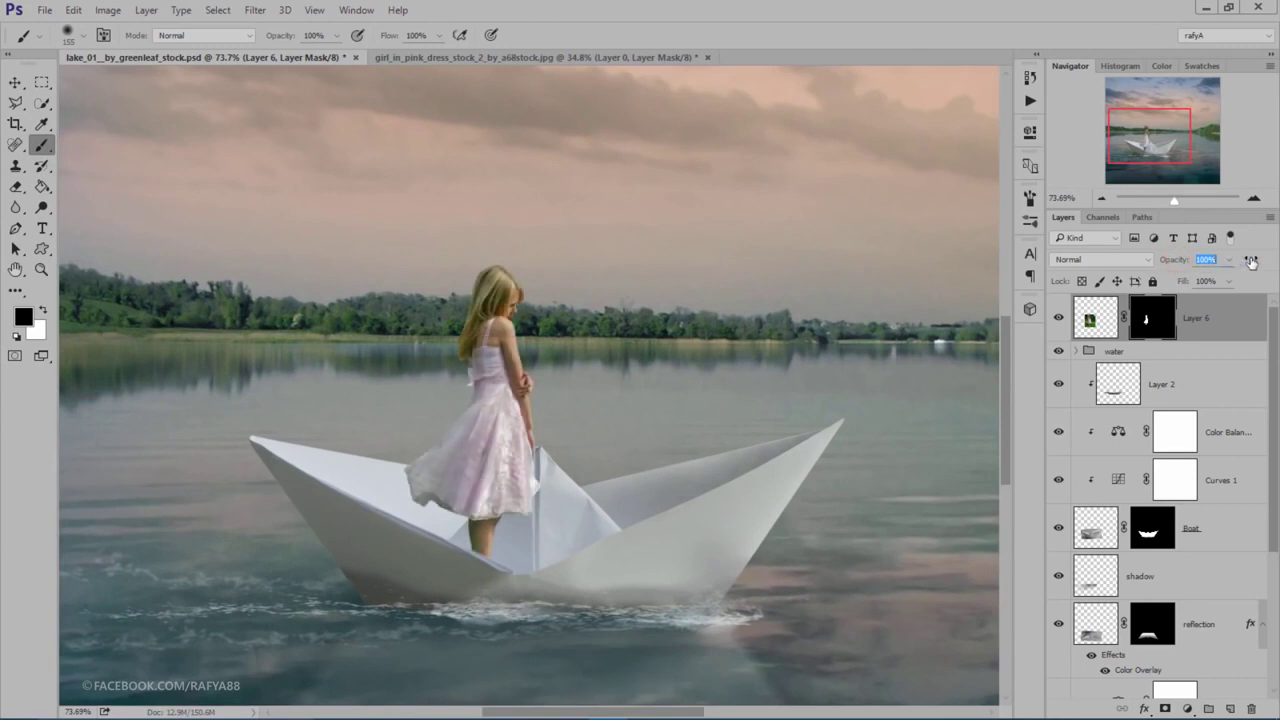
pyautogui.scroll(-3, 608, 226)
pyautogui.scroll(-1, 608, 226)
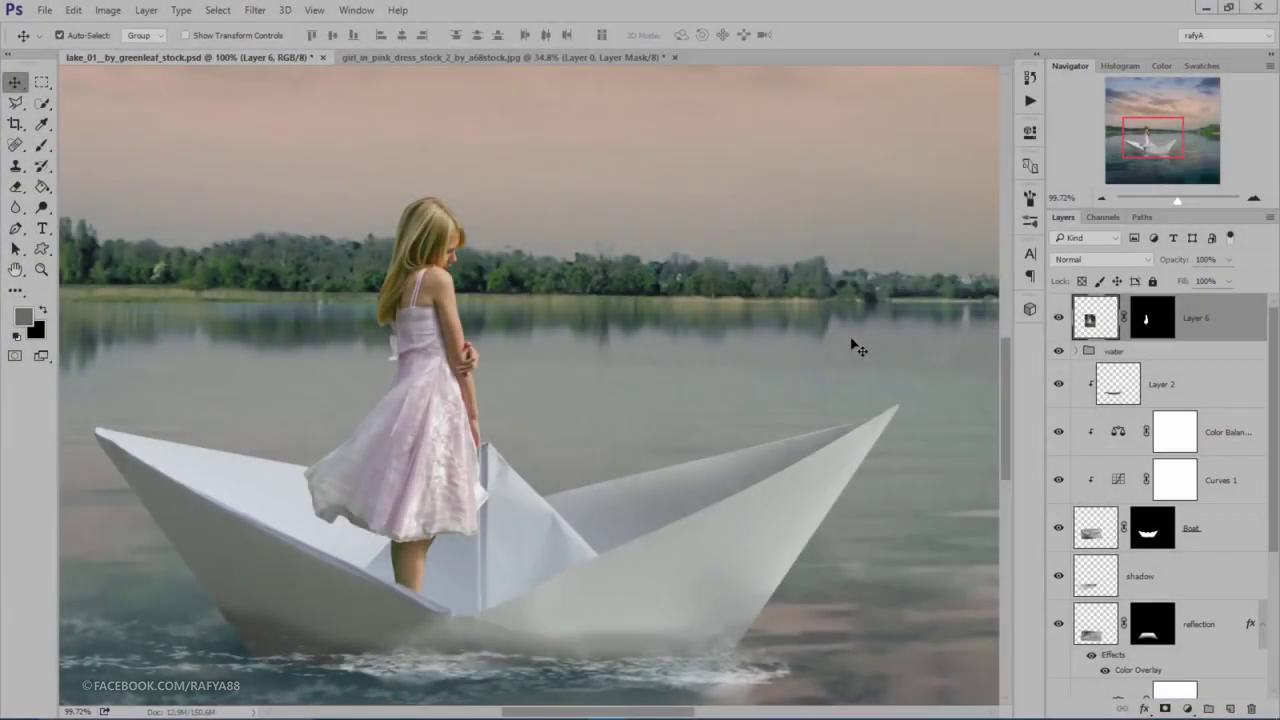
# Step: Add a Curves adjustment clipped to the girl's layer and raise its highlights
pyautogui.click(1187, 709)
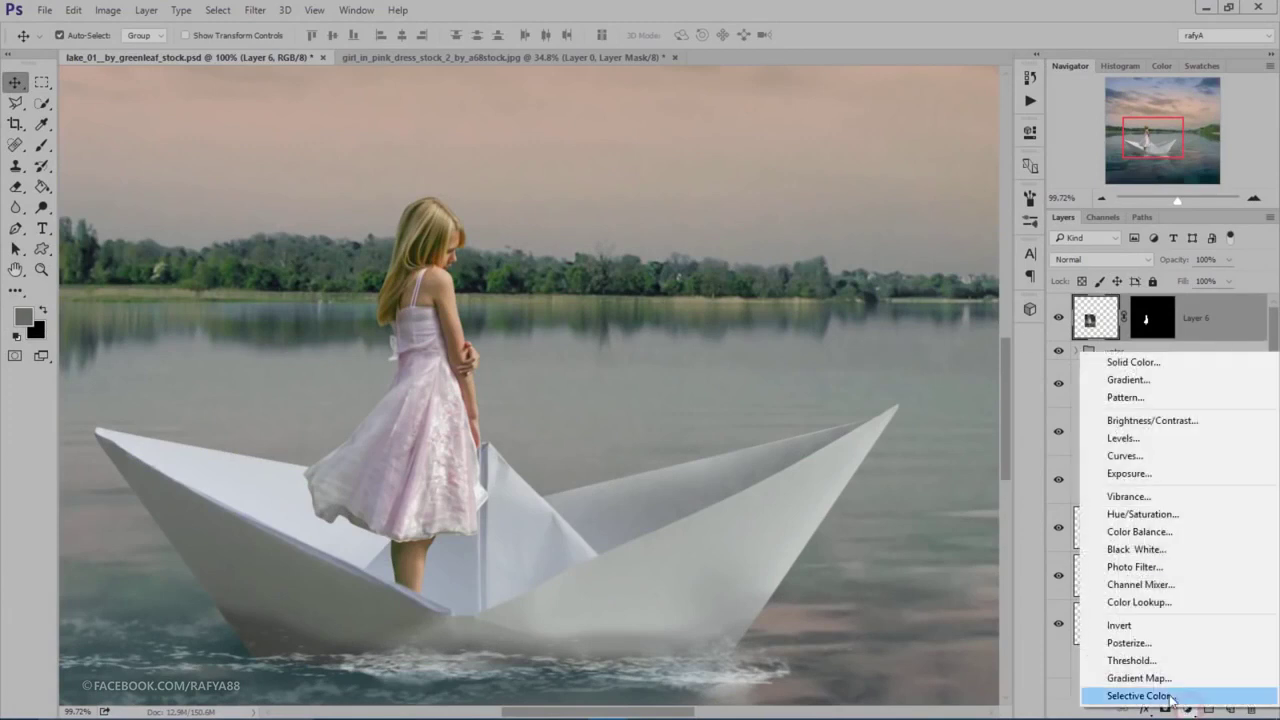
pyautogui.click(1210, 458)
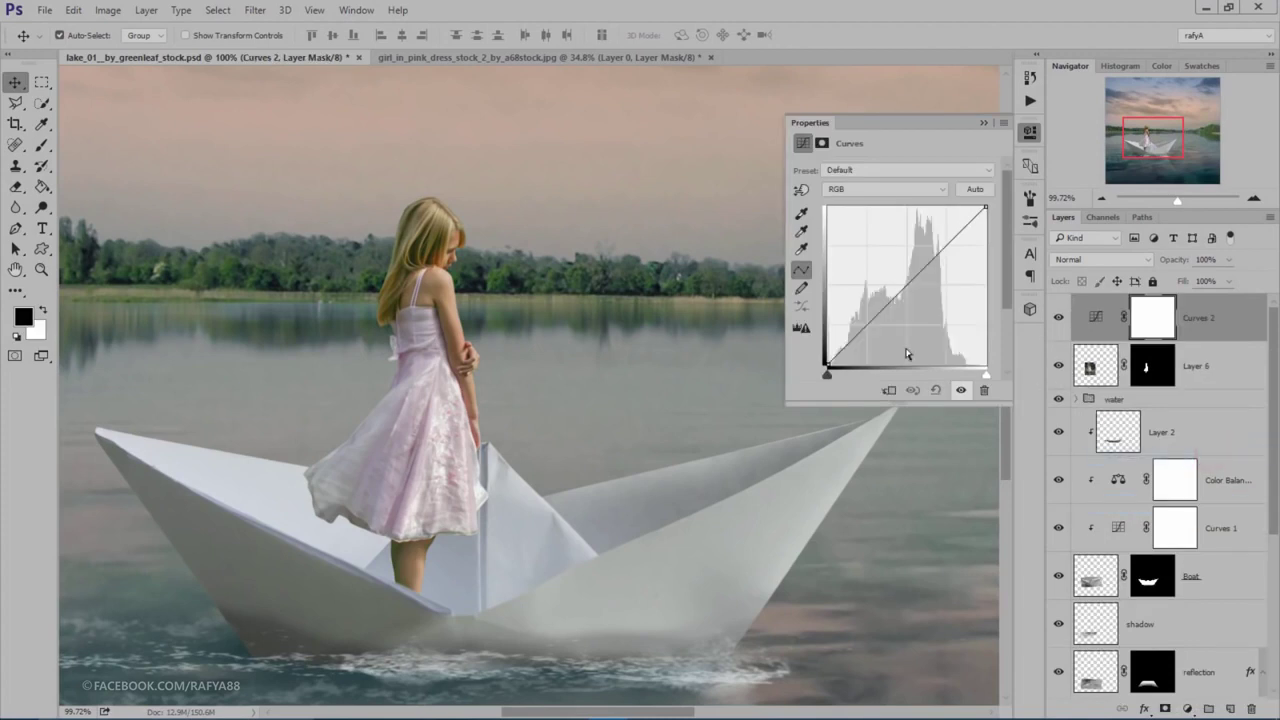
pyautogui.moveTo(980, 209); pyautogui.dragTo(985, 229)
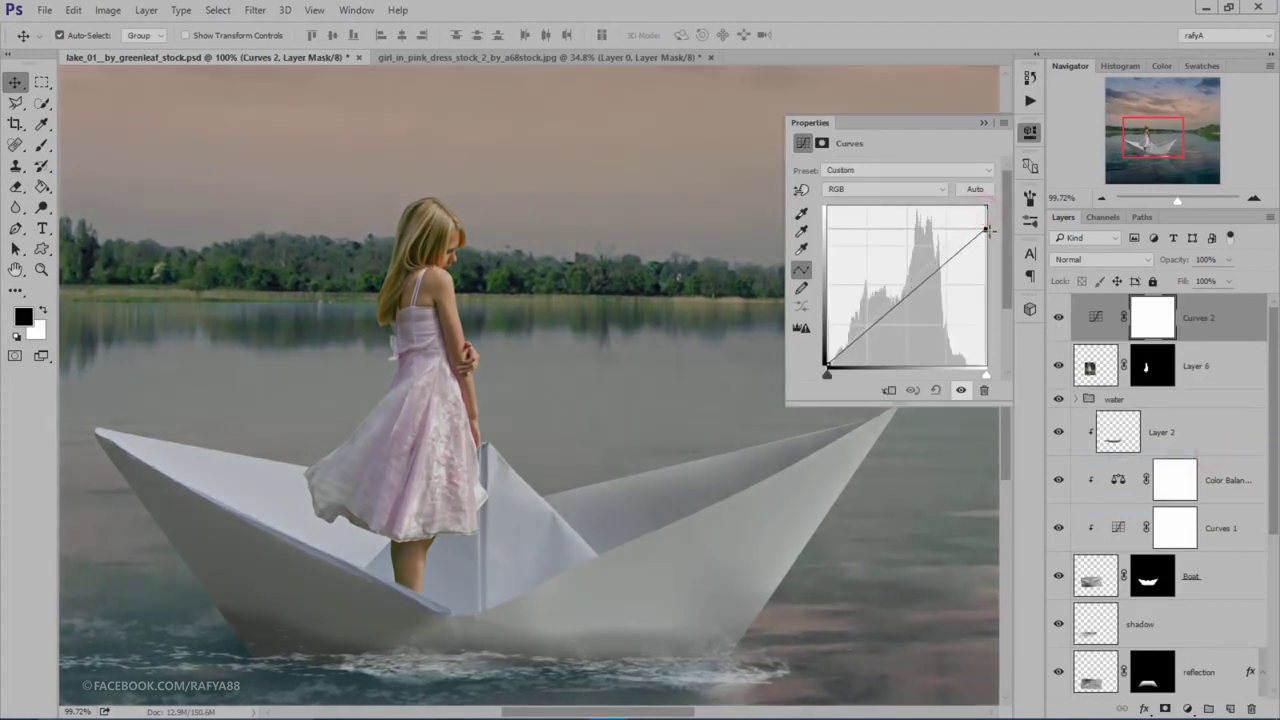
pyautogui.click(890, 390)
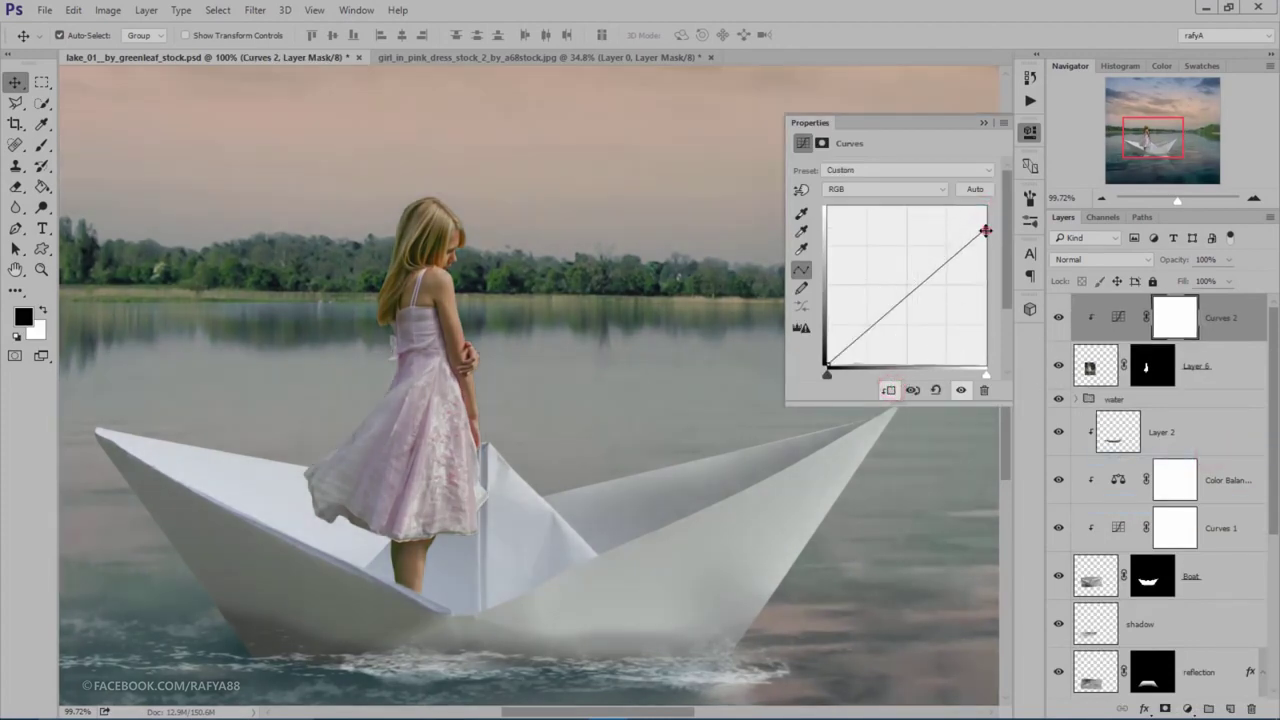
pyautogui.moveTo(985, 231); pyautogui.dragTo(988, 241)
pyautogui.click(983, 123)
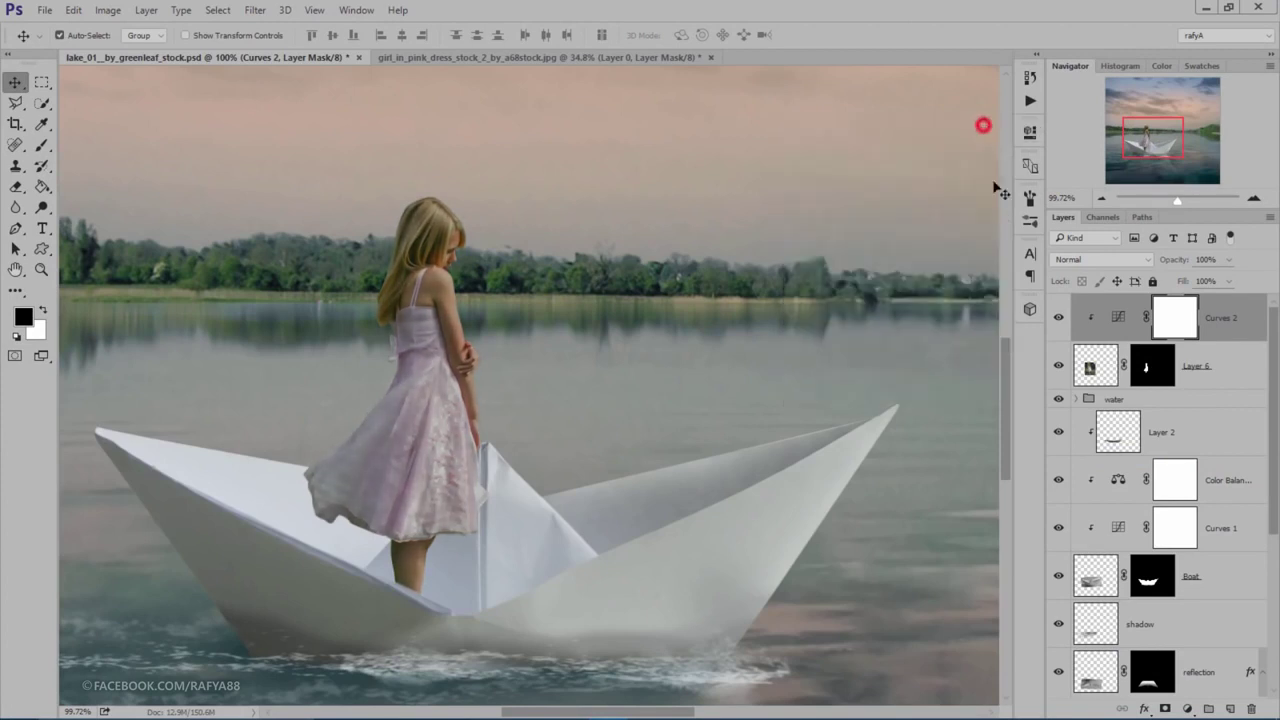
# Step: Invert the Curves mask, paint white over the dress and legs, and set opacity to 83%
pyautogui.hotkey('ctrl', 'i')
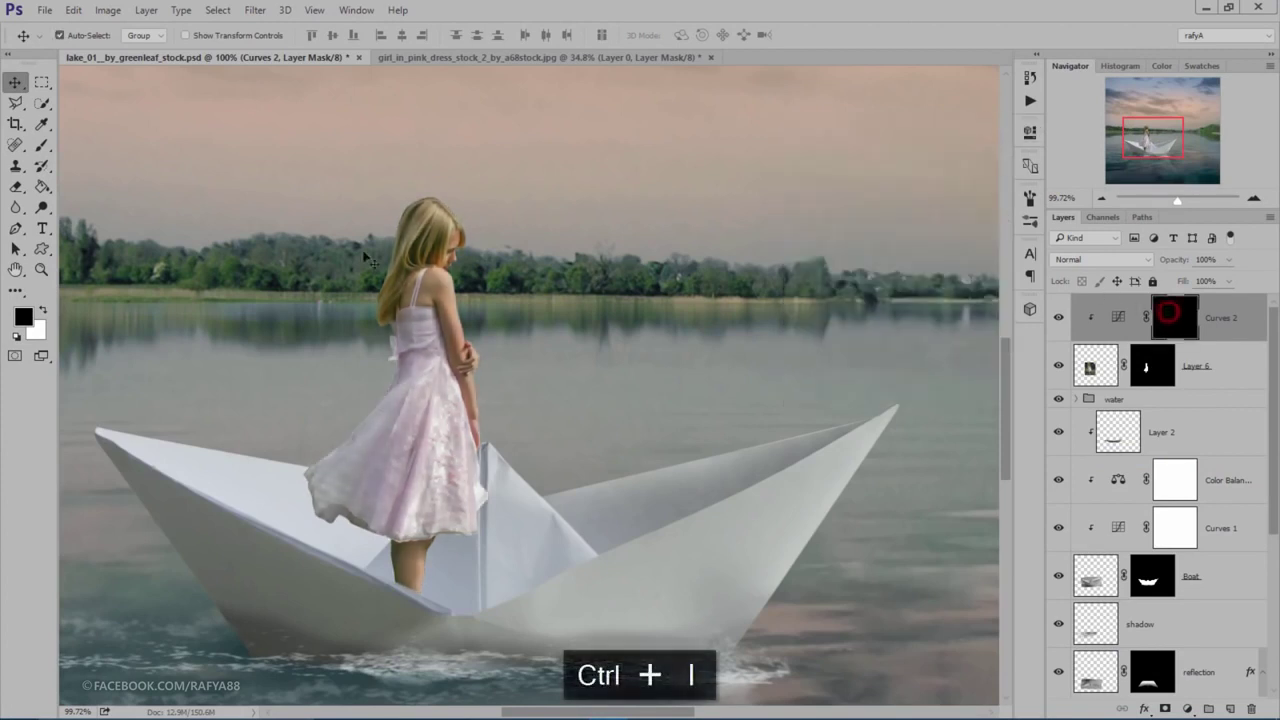
pyautogui.click(42, 147)
pyautogui.click(42, 311)
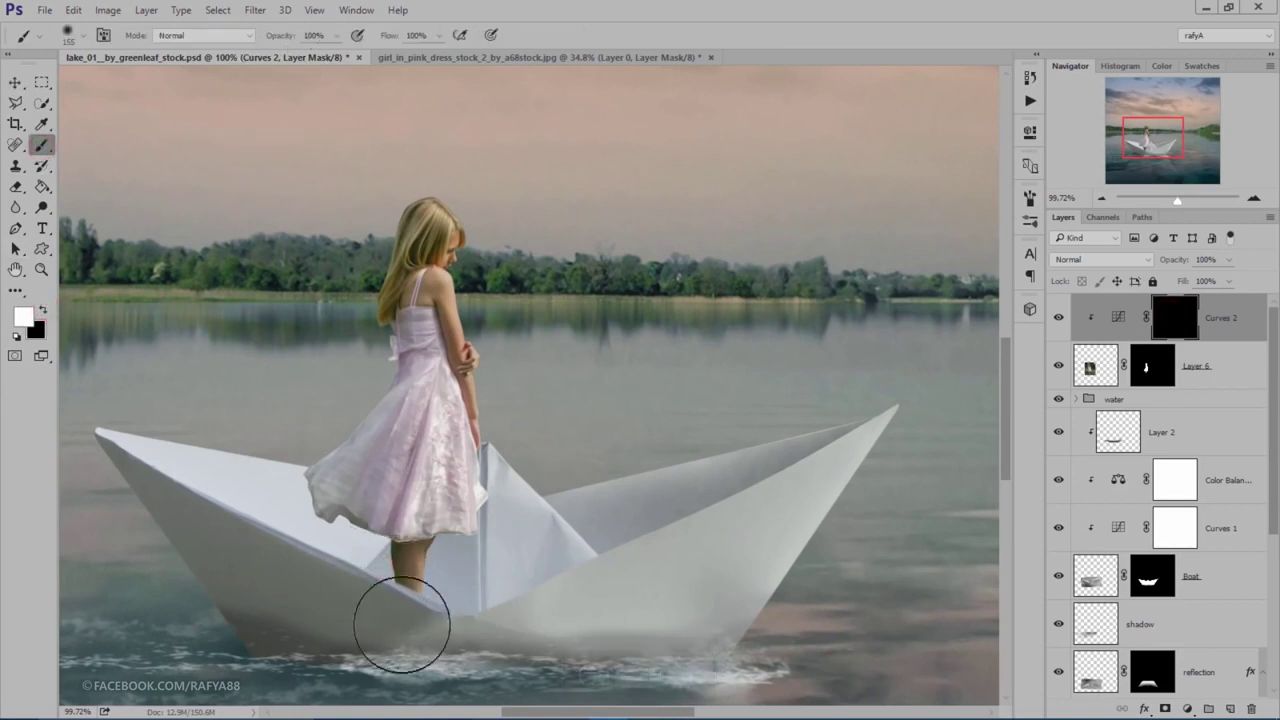
pyautogui.moveTo(400, 623); pyautogui.dragTo(371, 600)
pyautogui.moveTo(370, 543); pyautogui.dragTo(400, 507)
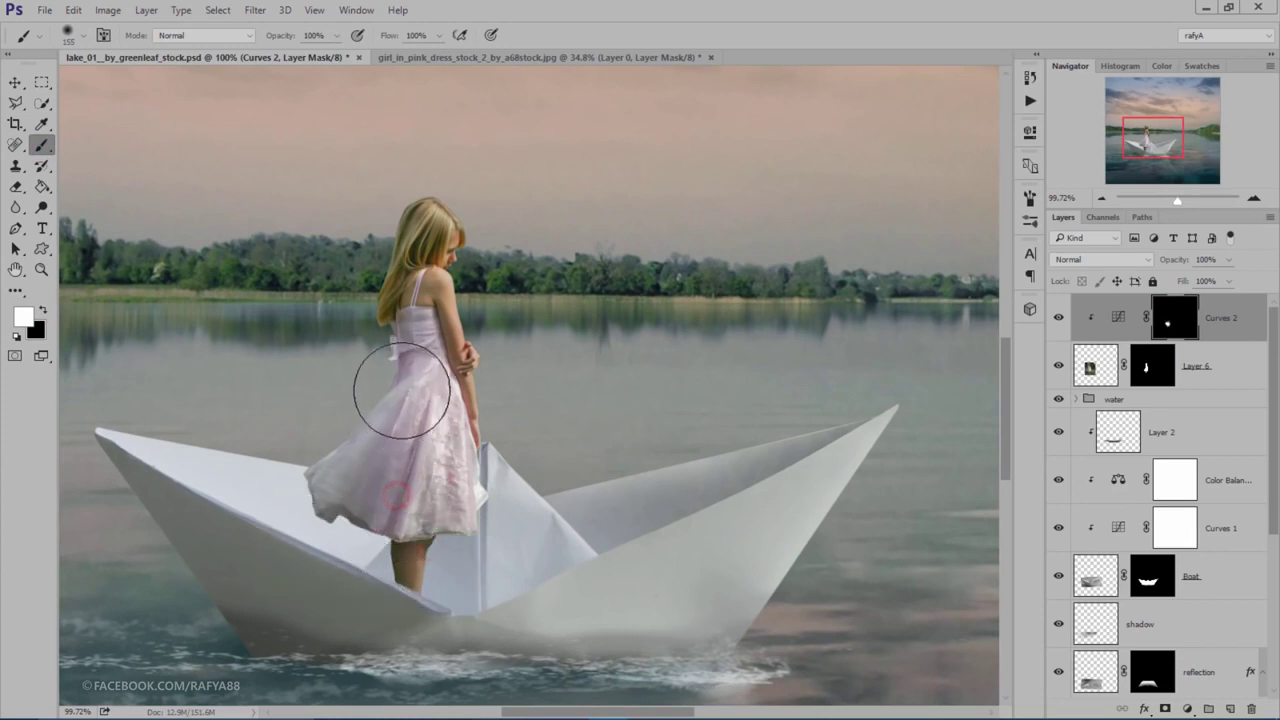
pyautogui.moveTo(400, 507); pyautogui.dragTo(343, 543)
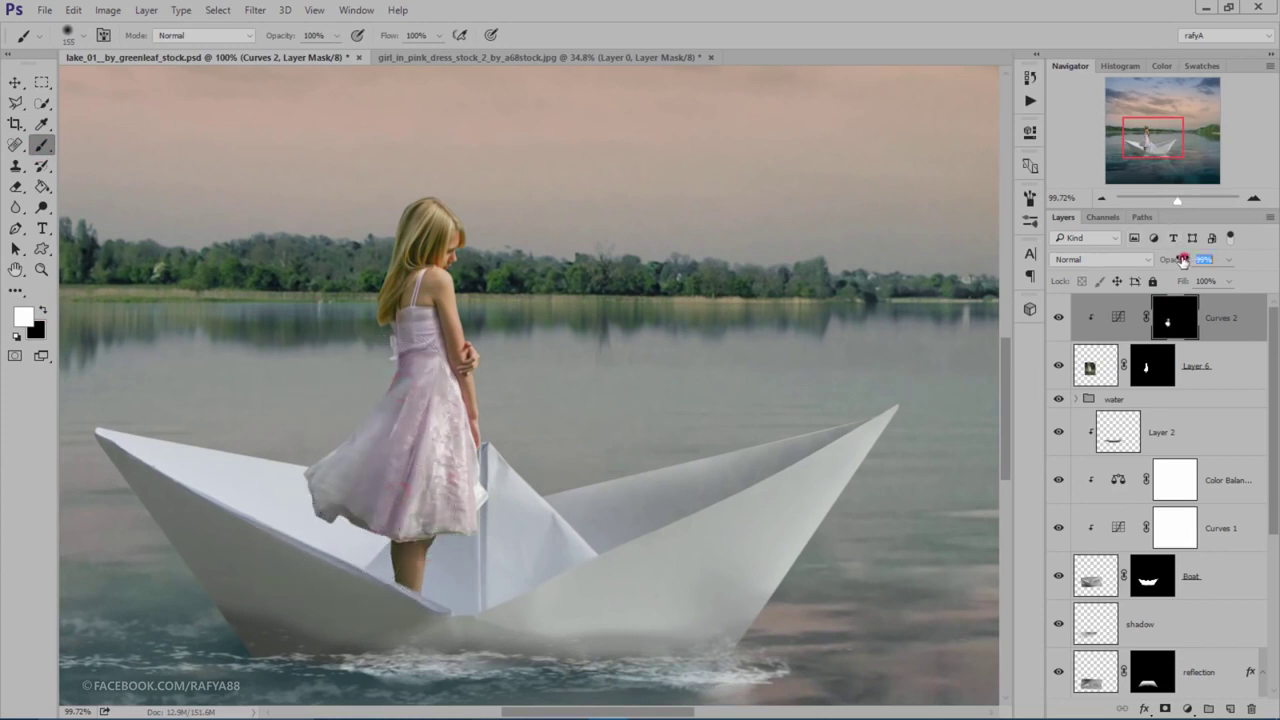
pyautogui.moveTo(1182, 259); pyautogui.dragTo(1175, 260)
pyautogui.scroll(-5, 626, 339)
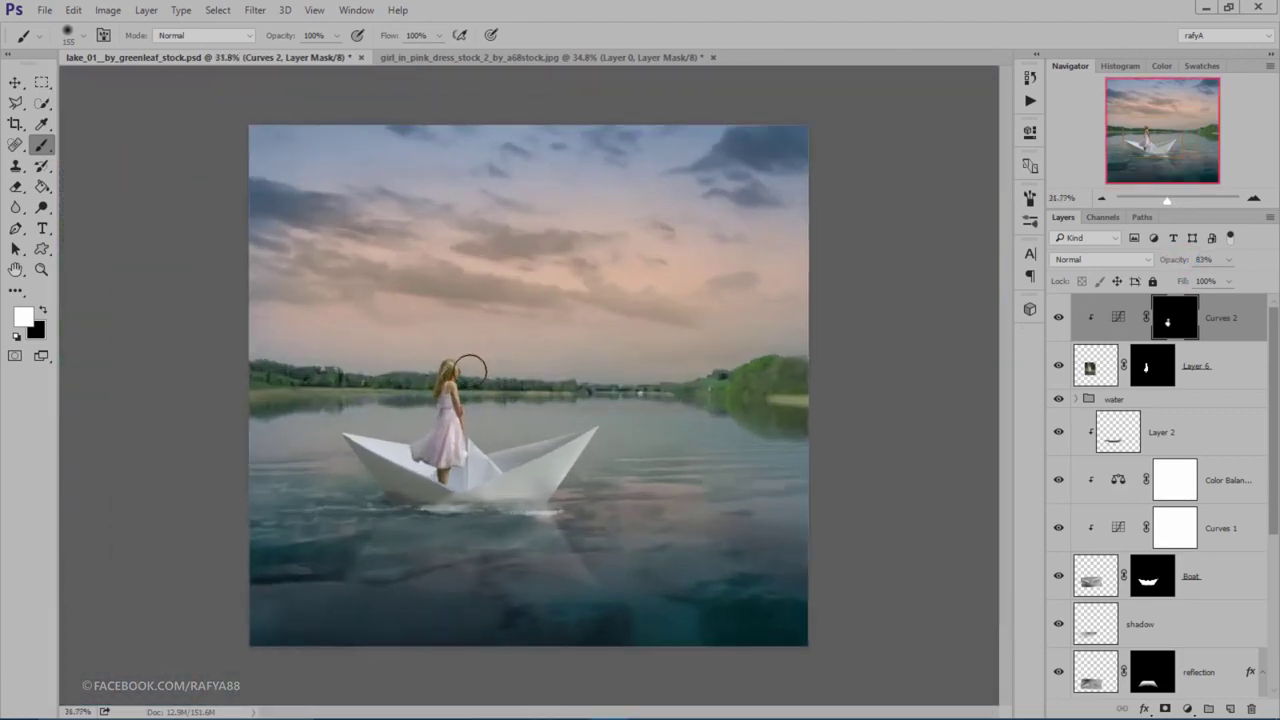
pyautogui.scroll(4, 450, 372)
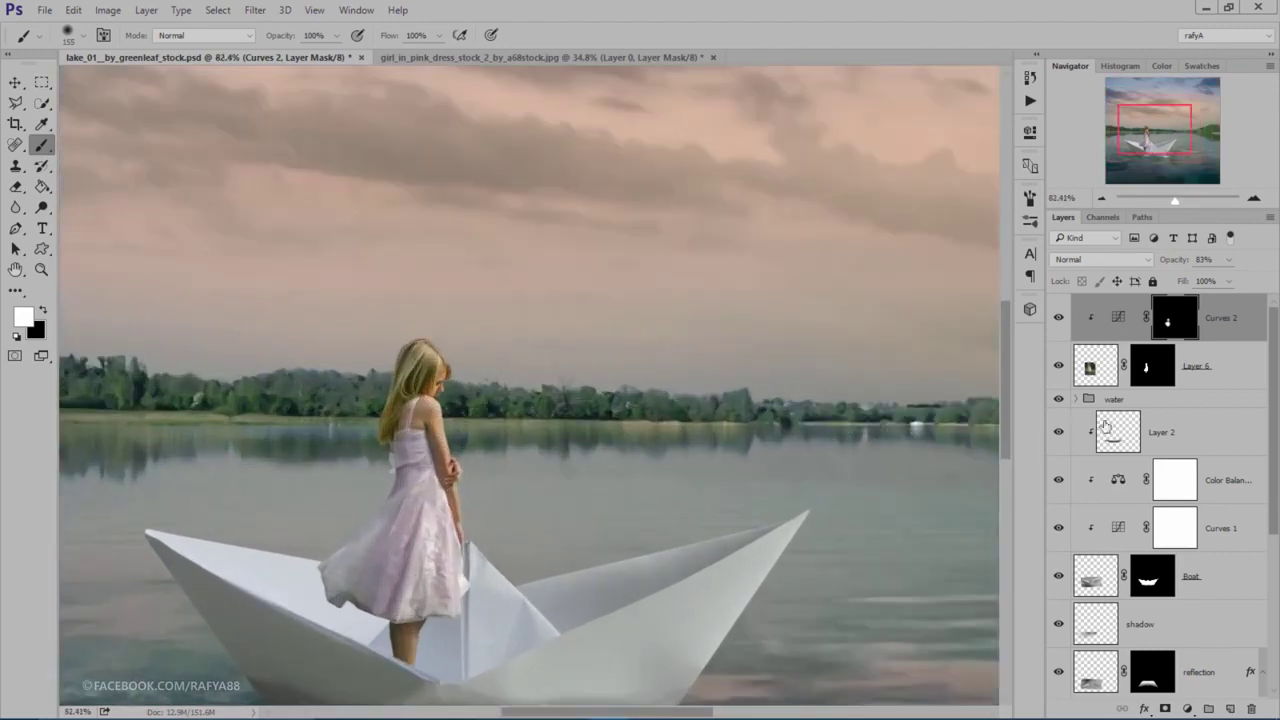
# Step: Delete the layer mask from the girl's layer
pyautogui.rightClick(1153, 372)
pyautogui.click(1110, 403)
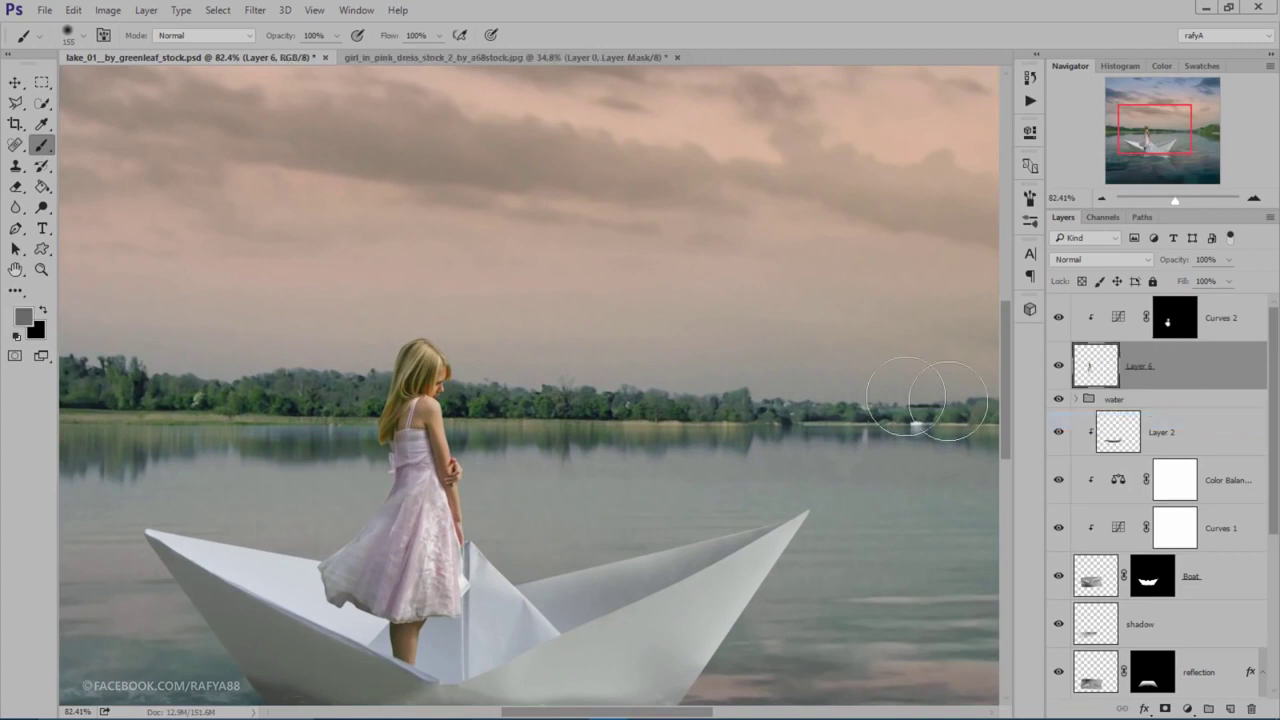
pyautogui.scroll(2, 367, 530)
pyautogui.scroll(2, 371, 371)
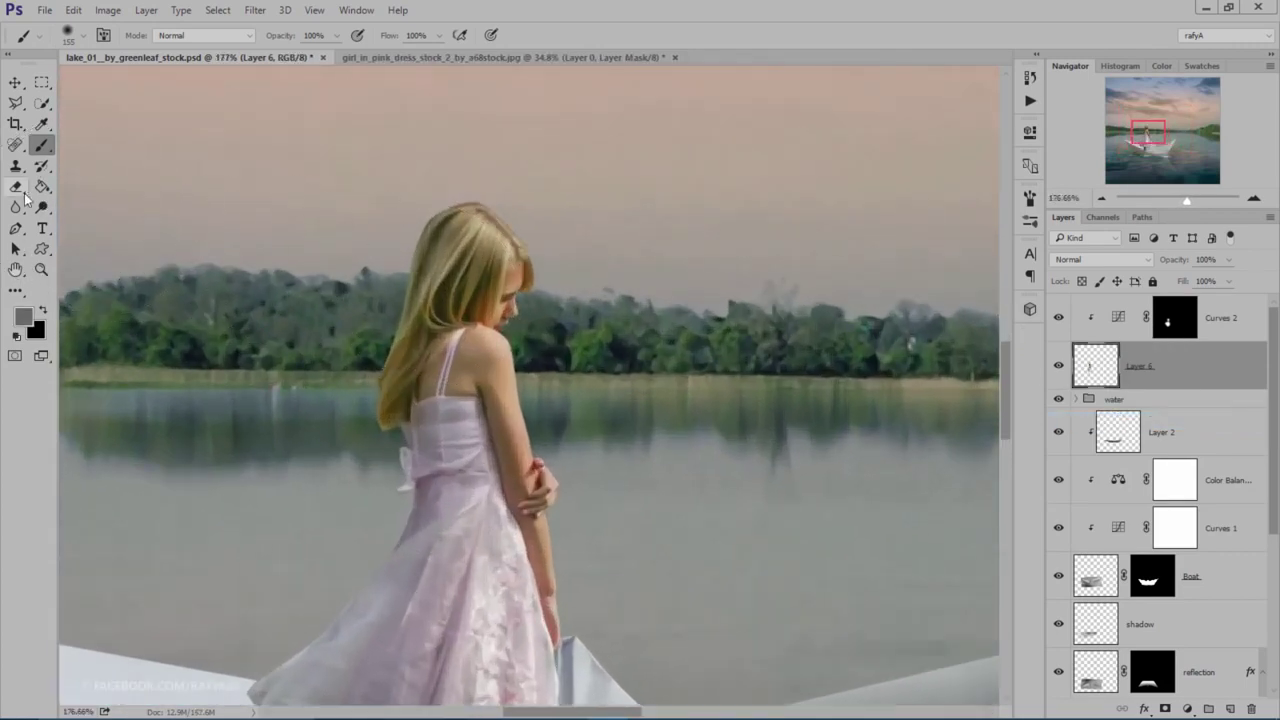
pyautogui.click(16, 208)
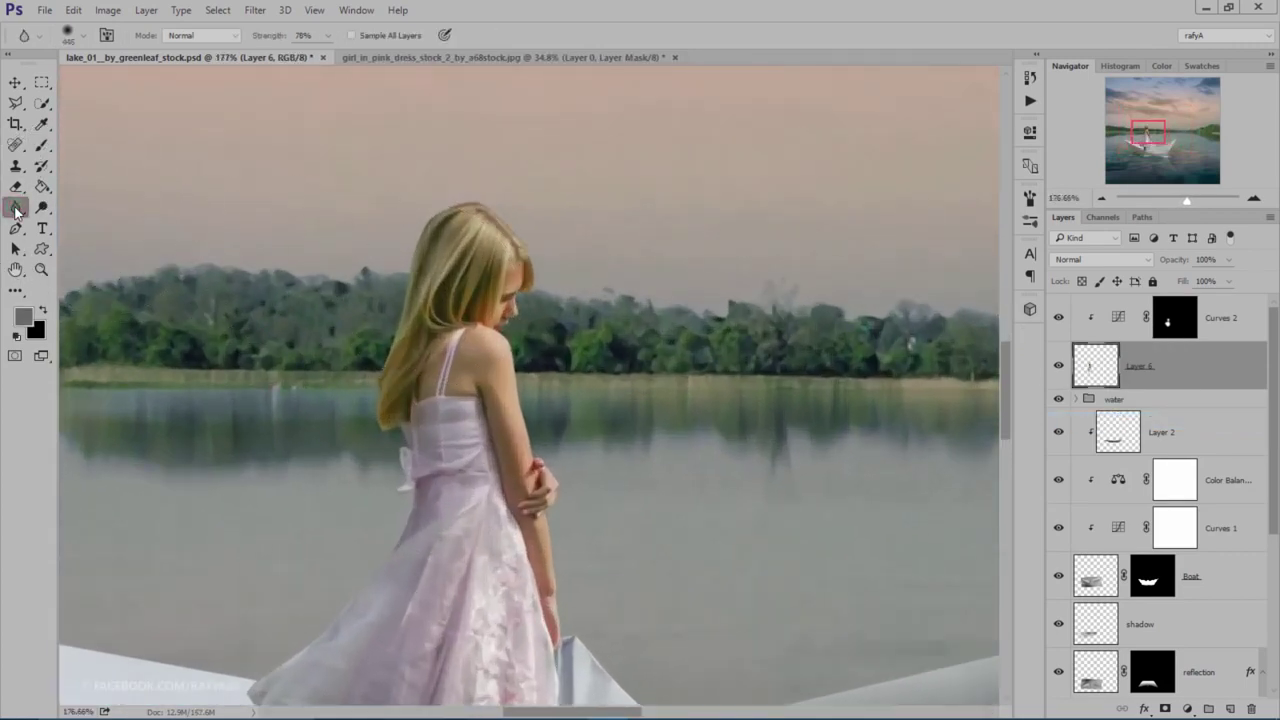
# Step: Choose the Smudge tool with a much smaller brush at 94% strength
pyautogui.rightClick(16, 208)
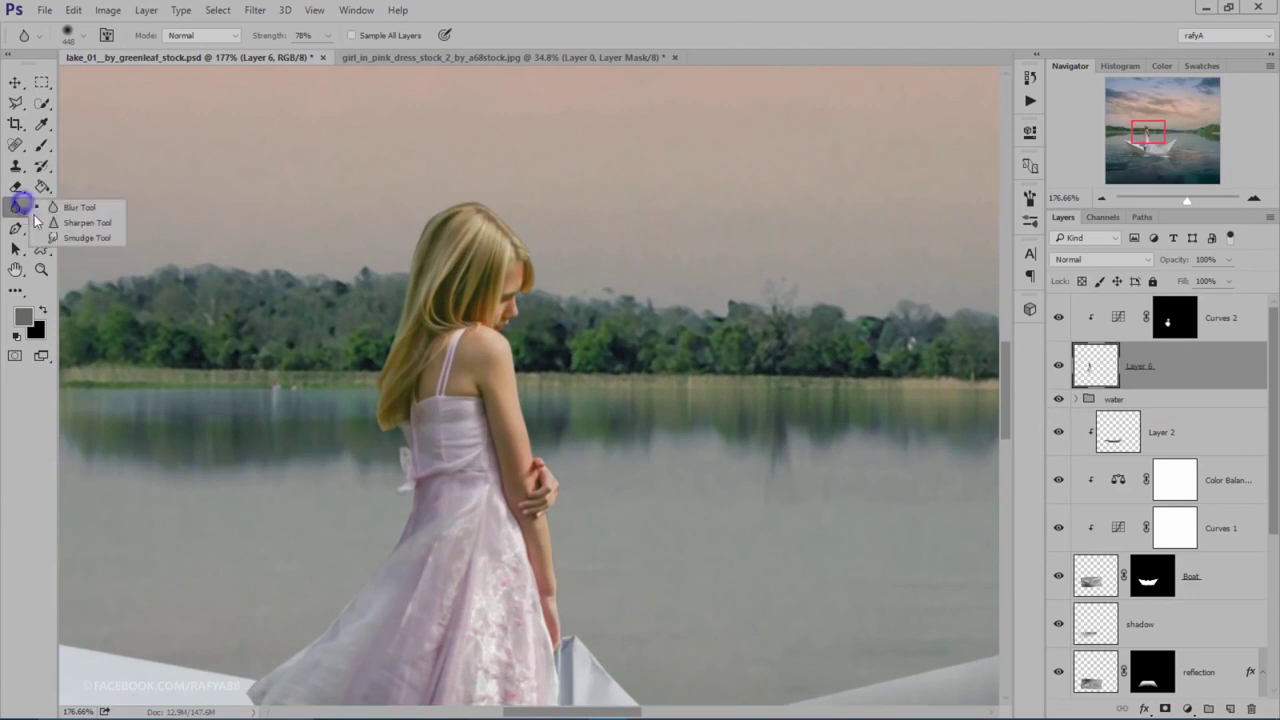
pyautogui.click(70, 232)
pyautogui.scroll(2, 537, 316)
pyautogui.rightClick(570, 293)
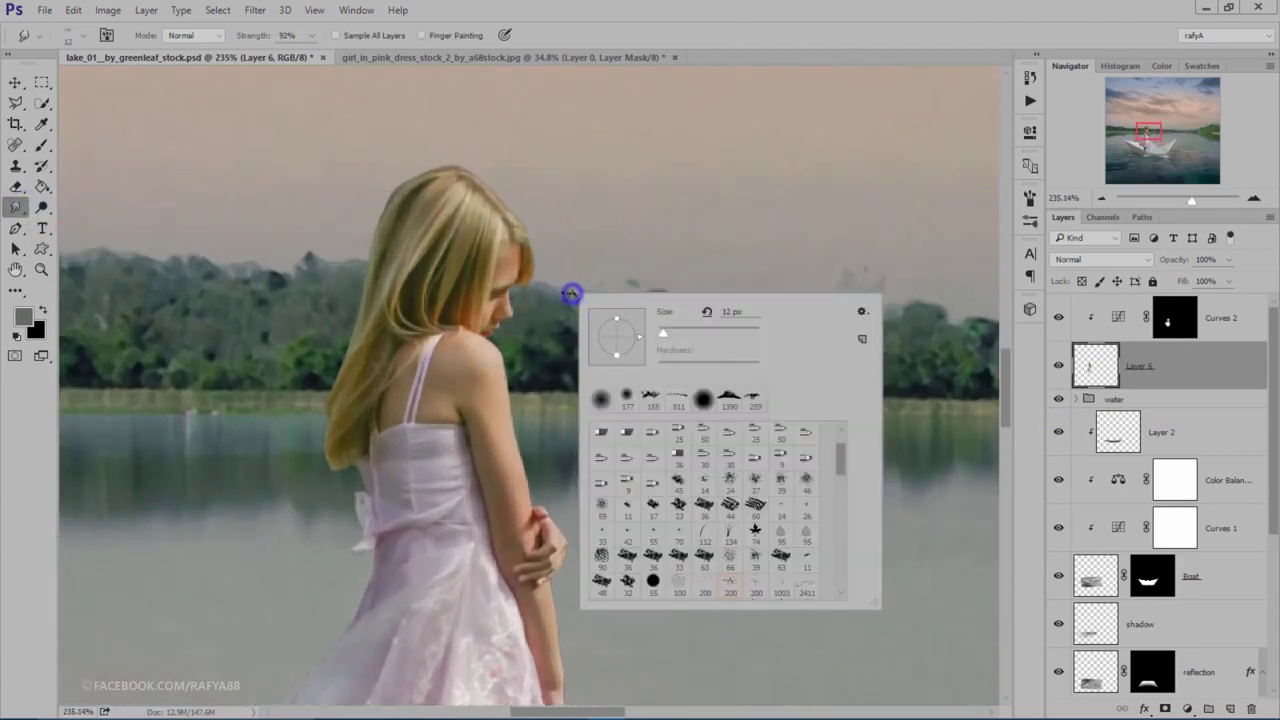
pyautogui.scroll(-1, 714, 513)
pyautogui.scroll(-1, 714, 513)
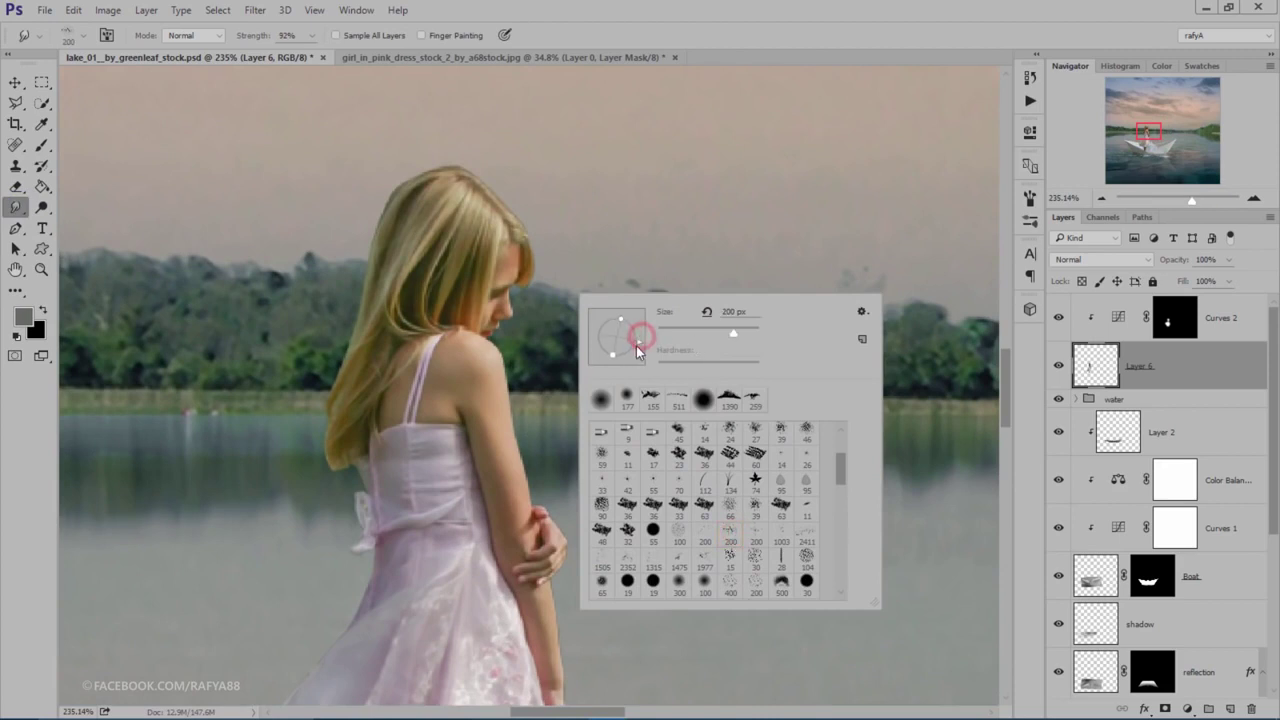
pyautogui.click(680, 327)
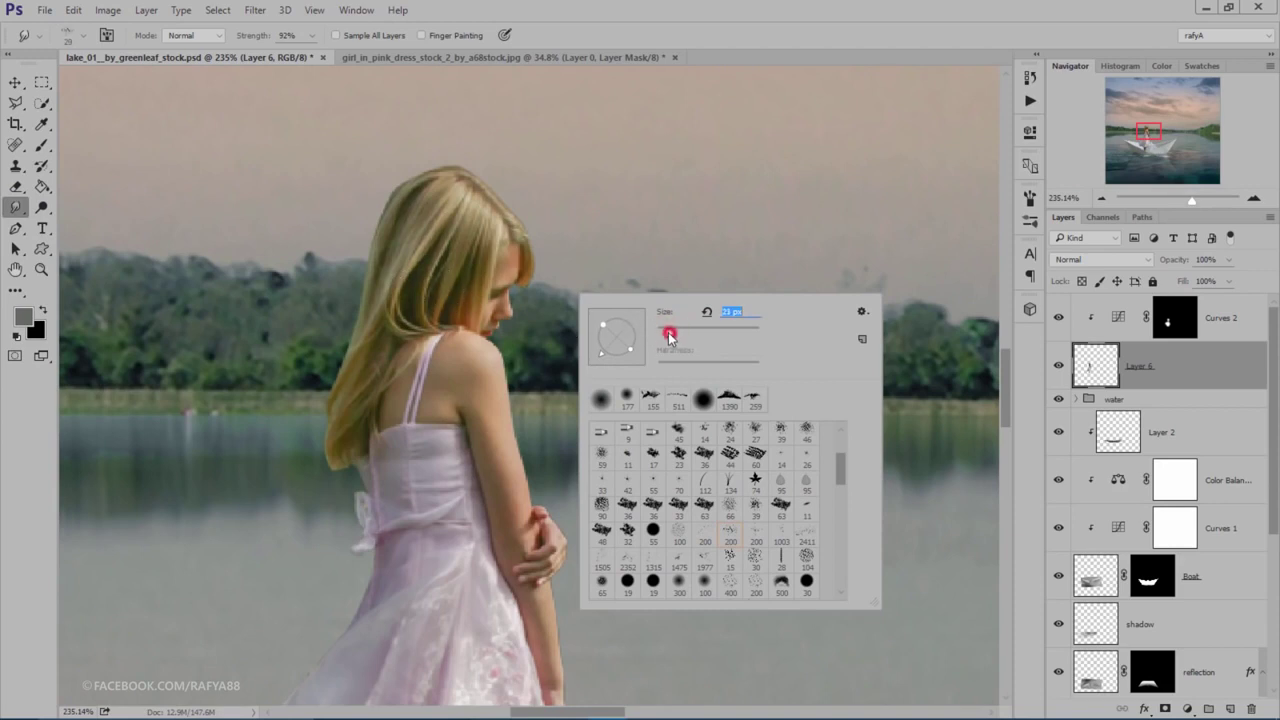
pyautogui.click(593, 25)
pyautogui.moveTo(252, 35); pyautogui.dragTo(262, 35)
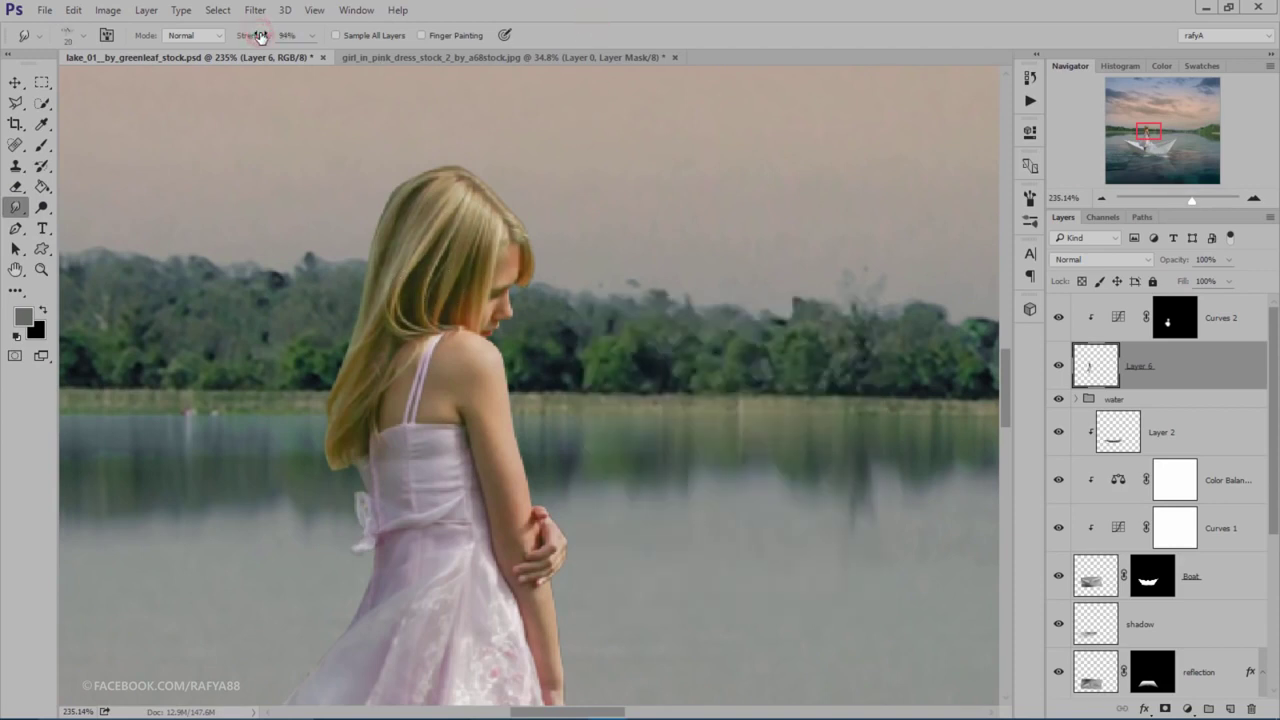
# Step: Smudge the left hair edge outward into wispy strands trailing toward the lower left
pyautogui.hotkey('ctrl', '+')
pyautogui.moveTo(373, 250); pyautogui.dragTo(323, 357)
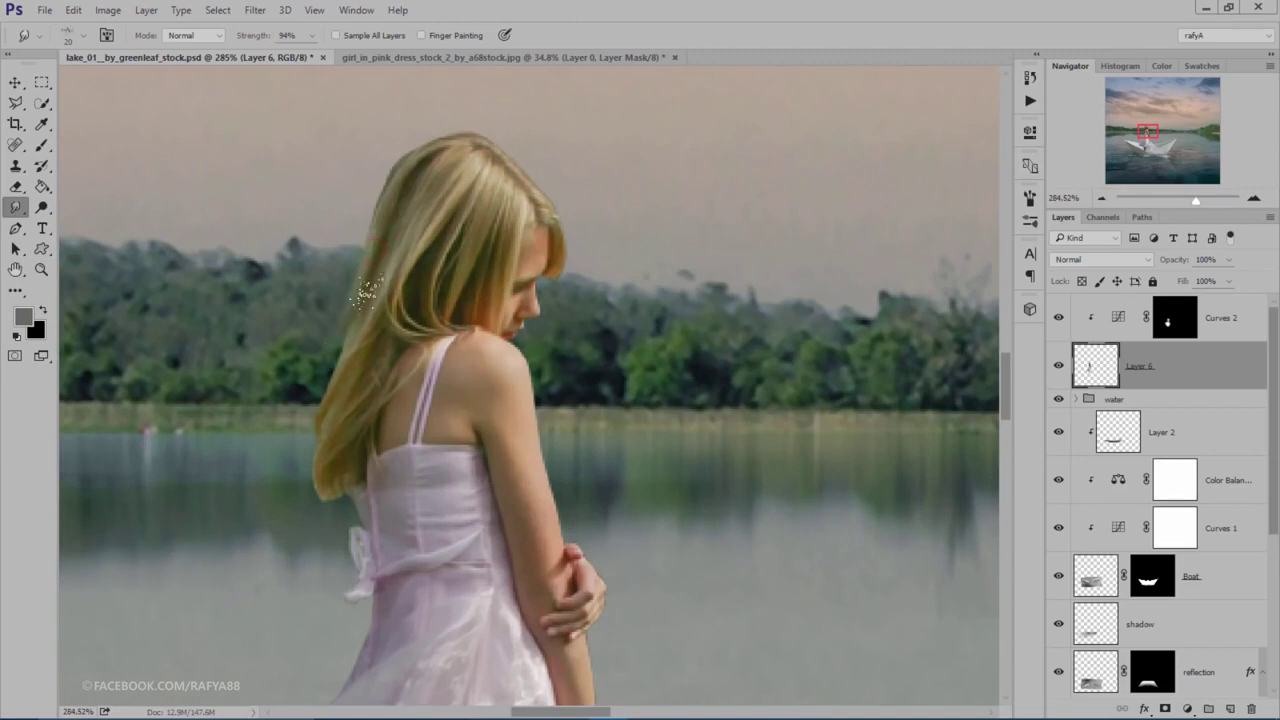
pyautogui.moveTo(380, 218)
pyautogui.mouseDown()
pyautogui.moveTo(349, 277)
pyautogui.moveTo(328, 375)
pyautogui.moveTo(286, 423)
pyautogui.mouseUp()
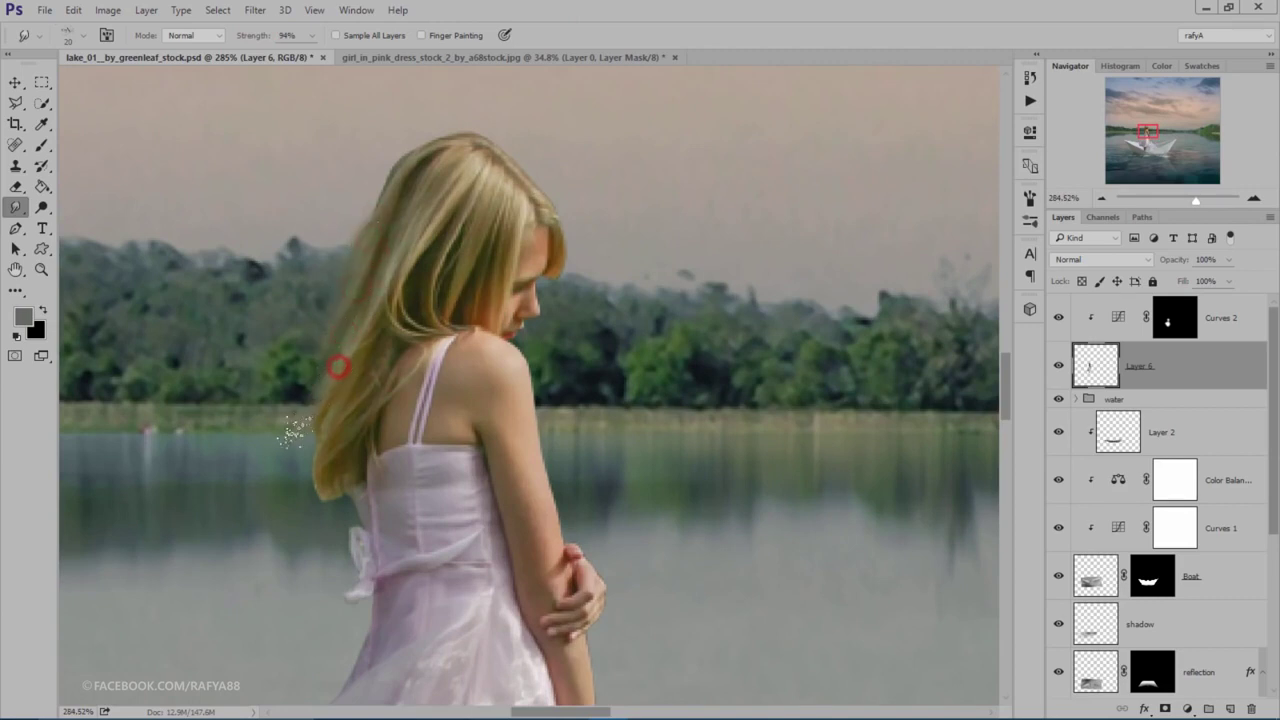
pyautogui.moveTo(340, 392)
pyautogui.mouseDown()
pyautogui.moveTo(300, 437)
pyautogui.moveTo(320, 450)
pyautogui.moveTo(298, 605)
pyautogui.mouseUp()
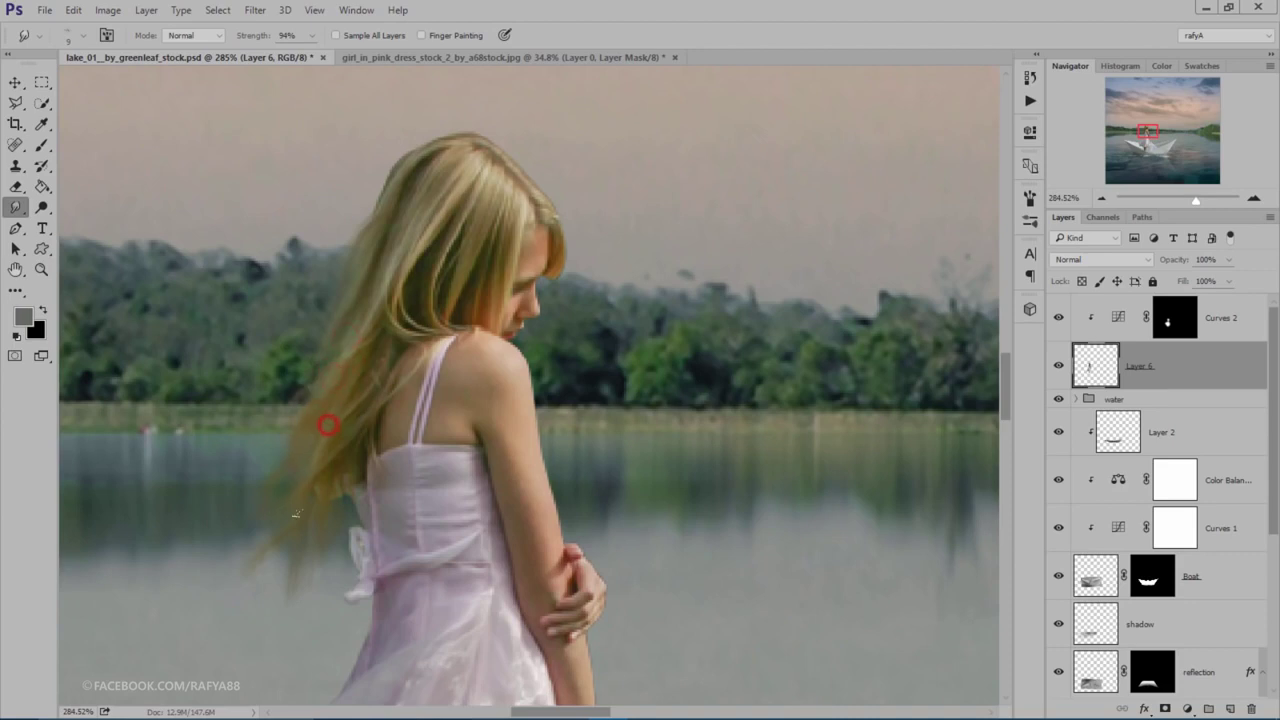
pyautogui.moveTo(405, 163); pyautogui.dragTo(350, 250)
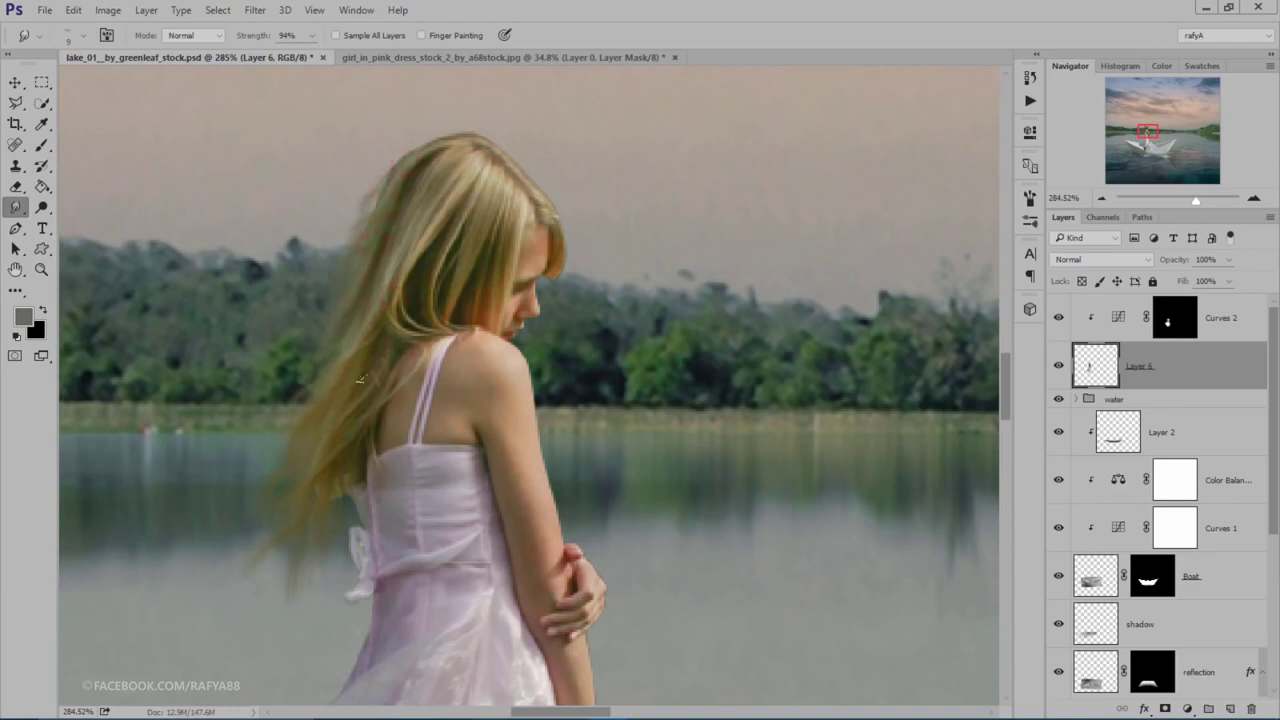
pyautogui.scroll(-2, 364, 380)
pyautogui.scroll(-2, 364, 380)
pyautogui.scroll(-1, 364, 380)
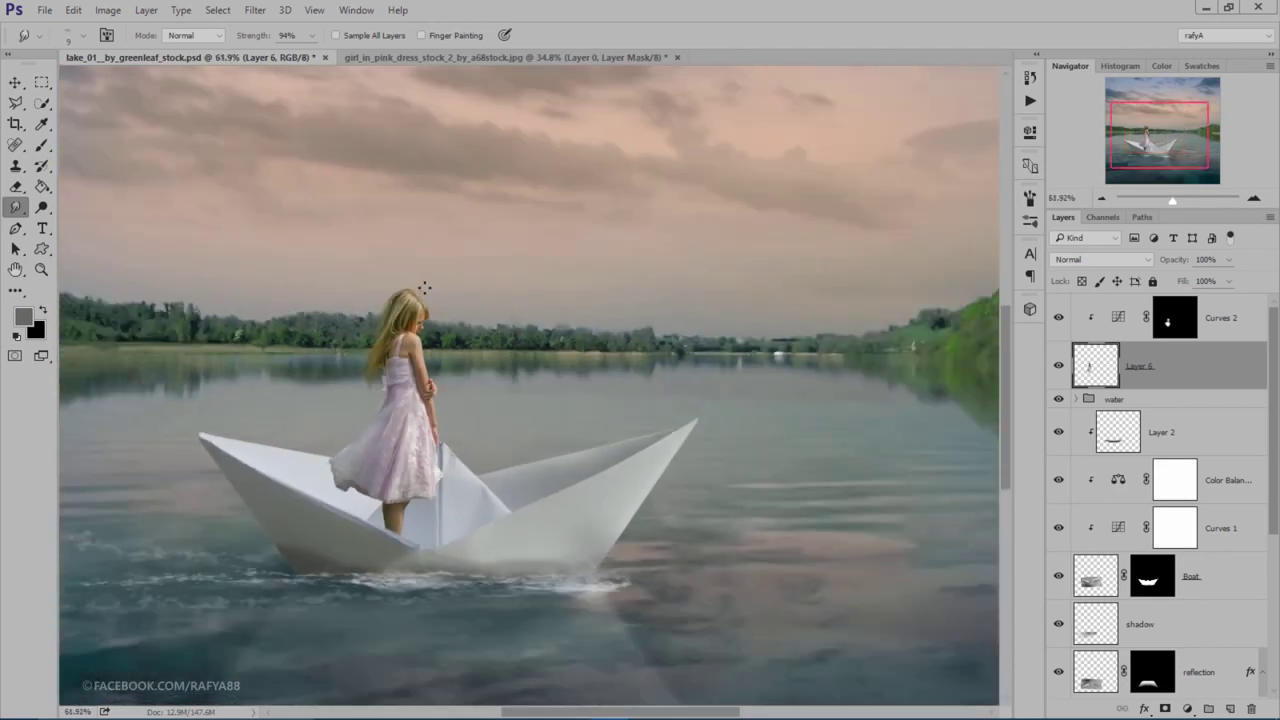
pyautogui.scroll(2, 364, 349)
pyautogui.scroll(2, 364, 349)
pyautogui.scroll(1, 558, 285)
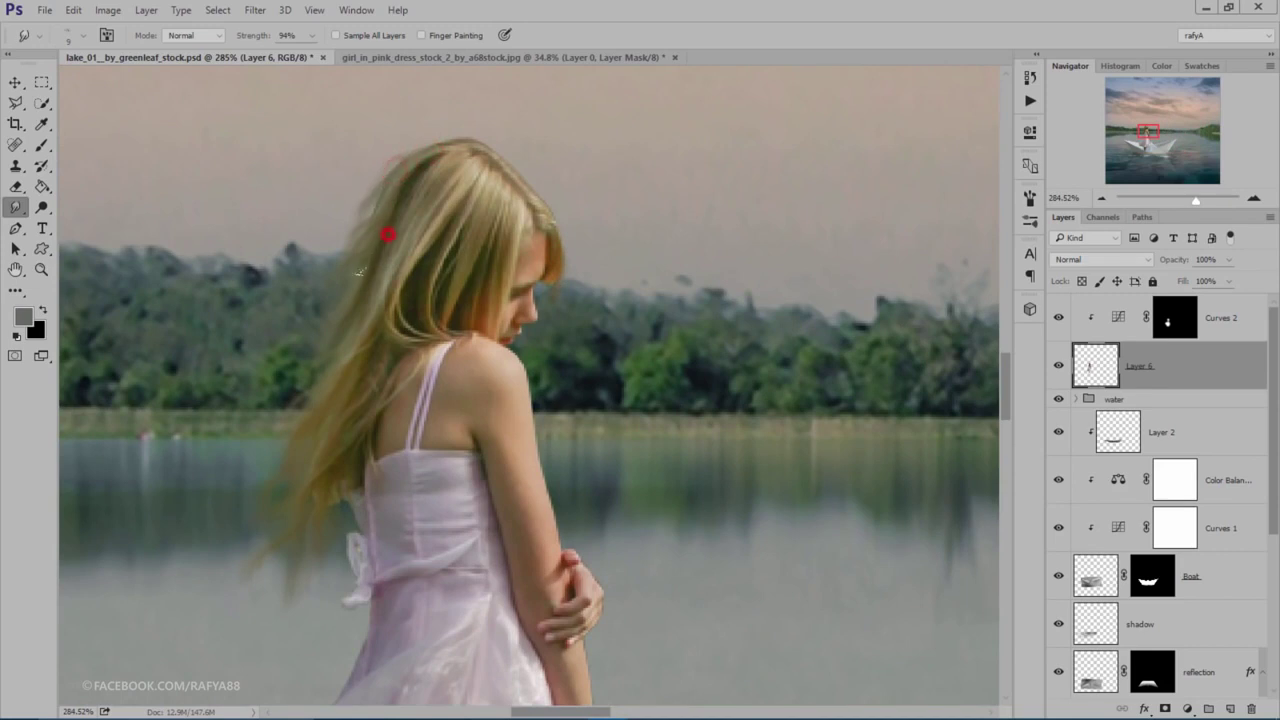
pyautogui.moveTo(363, 323); pyautogui.dragTo(343, 357)
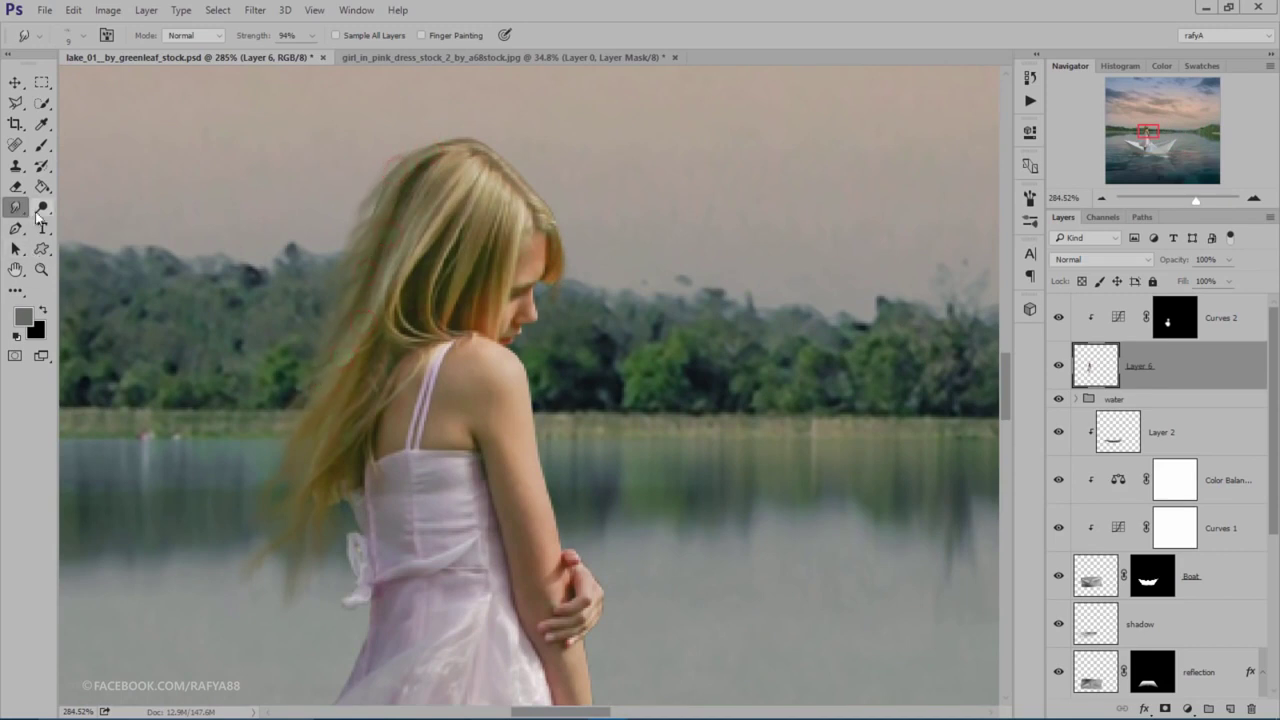
# Step: Choose the Dodge tool with Highlights range, try a fine-brush stroke, then undo it
pyautogui.click(42, 207)
pyautogui.click(190, 35)
pyautogui.click(190, 58)
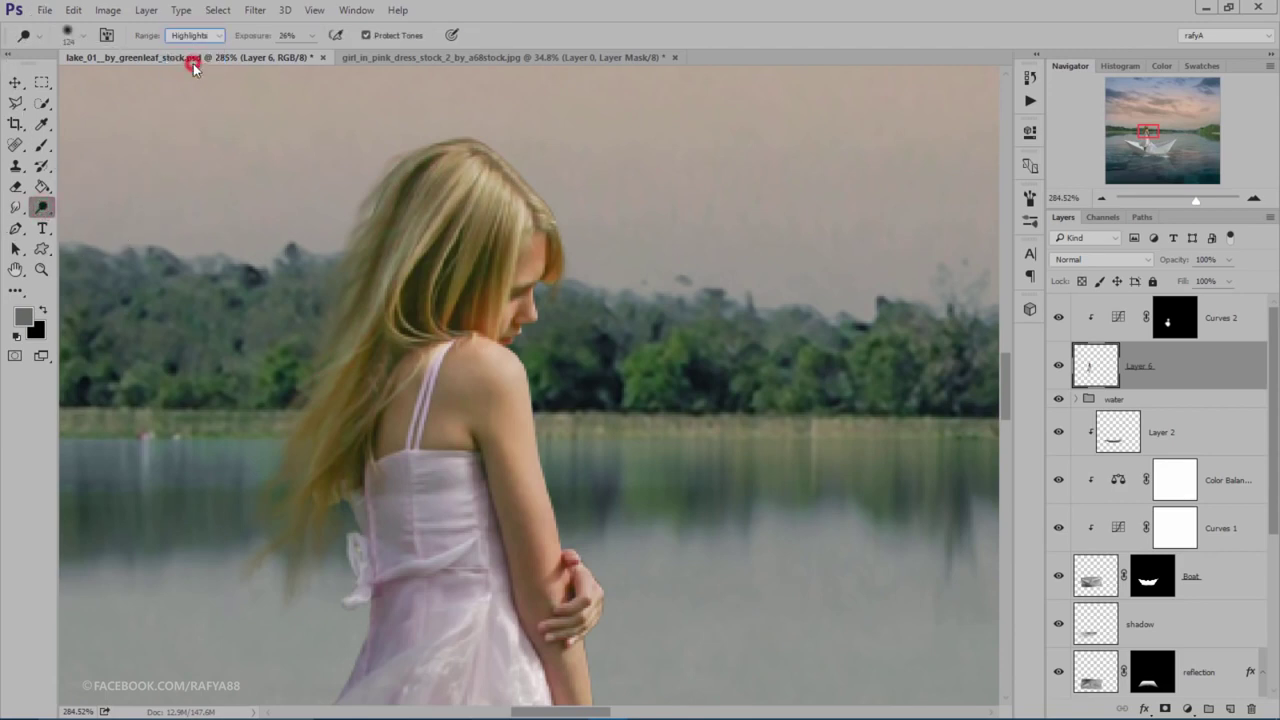
pyautogui.moveTo(257, 37); pyautogui.dragTo(270, 41)
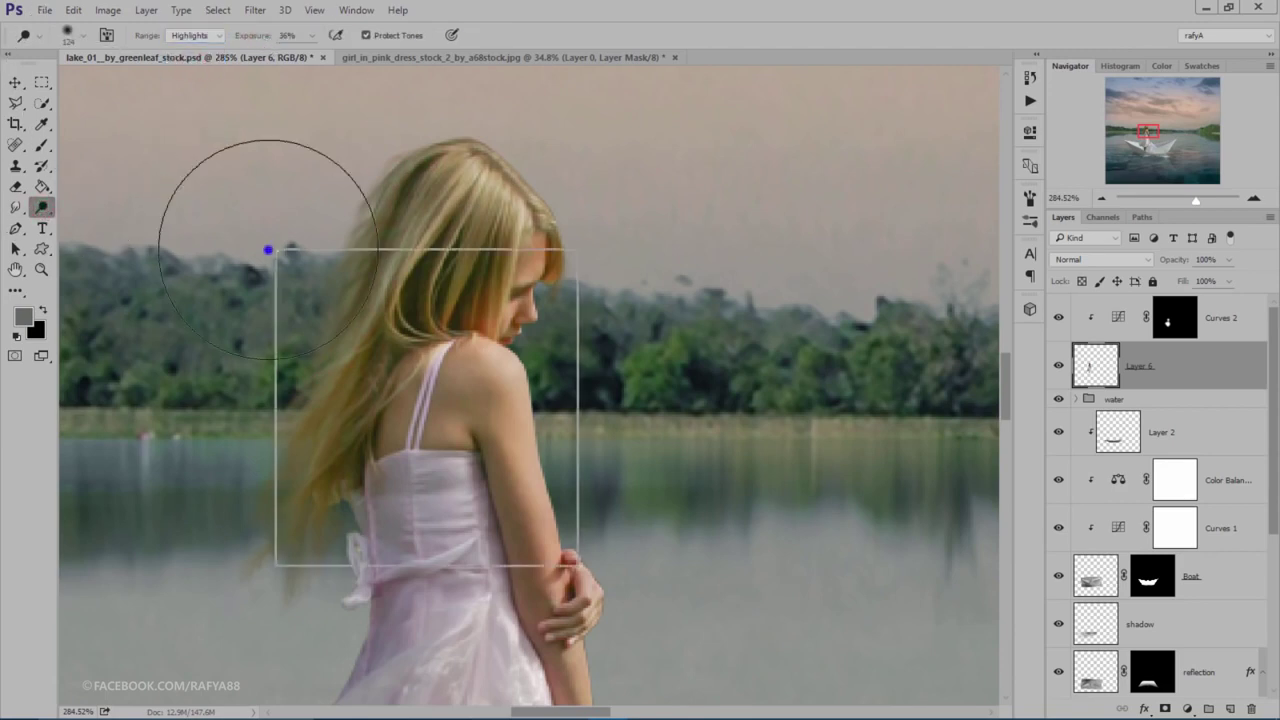
pyautogui.rightClick(267, 249)
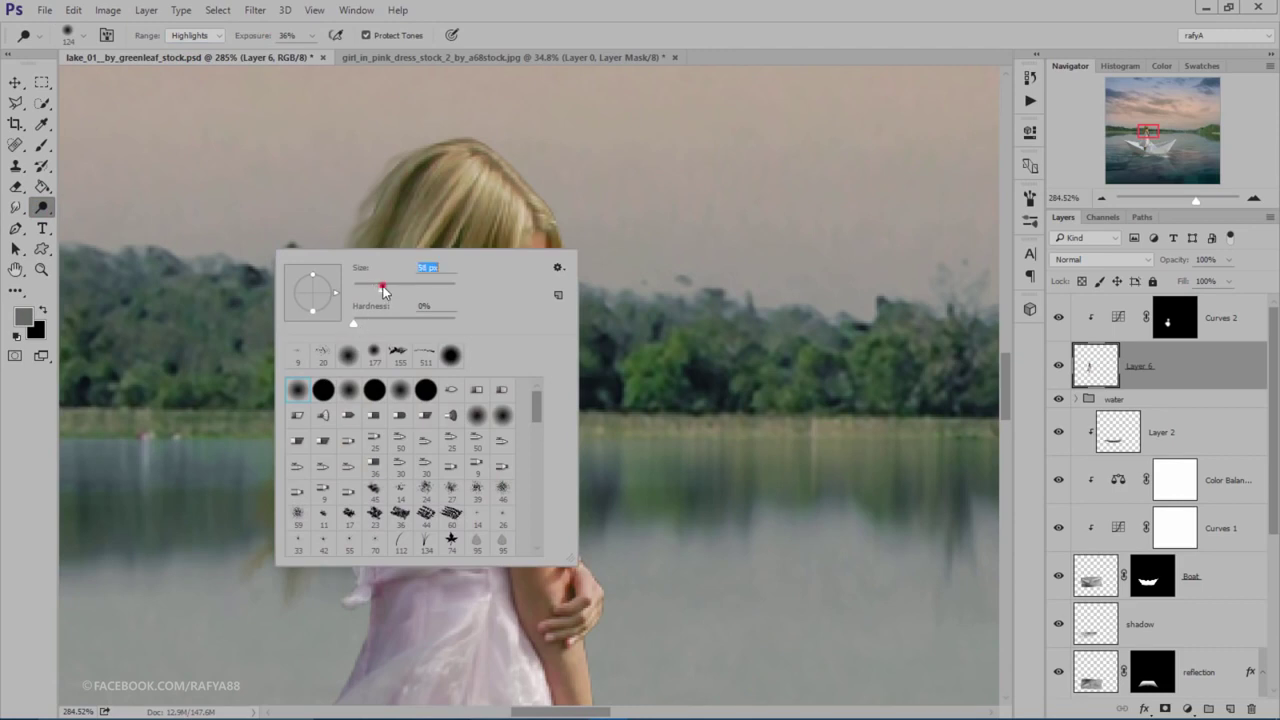
pyautogui.moveTo(383, 290); pyautogui.dragTo(358, 290)
pyautogui.click(515, 37)
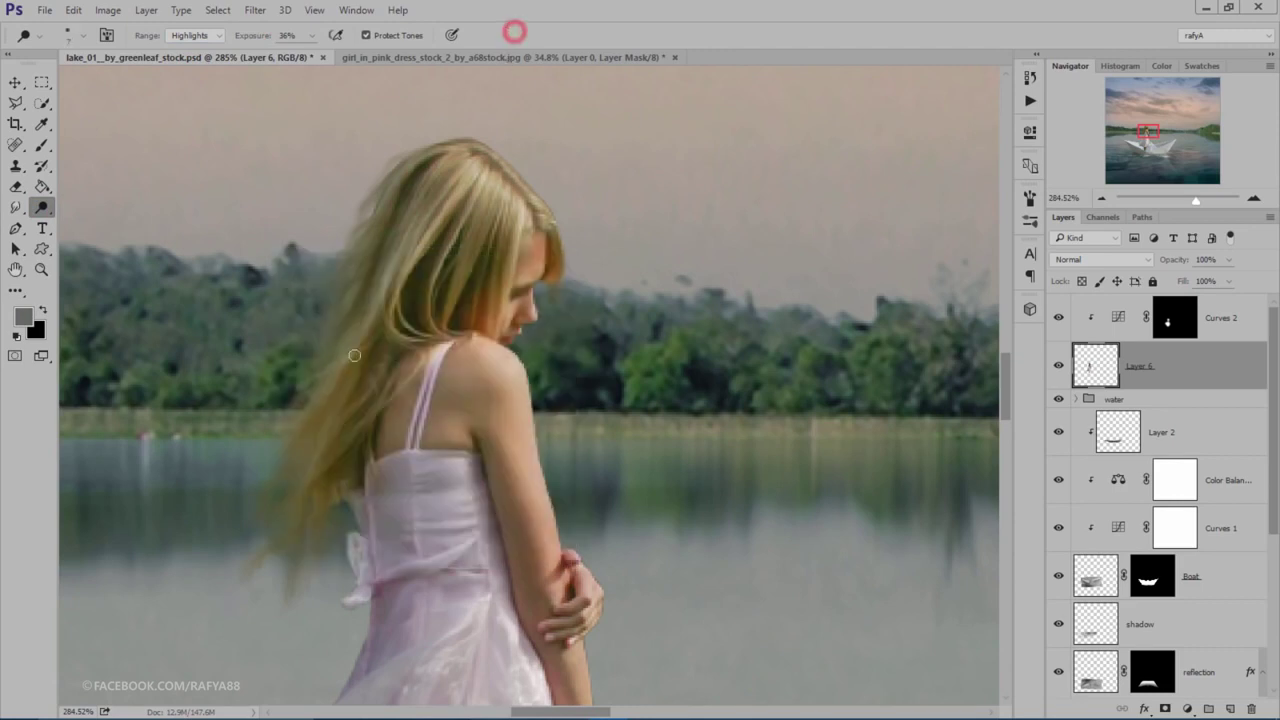
pyautogui.click(351, 349)
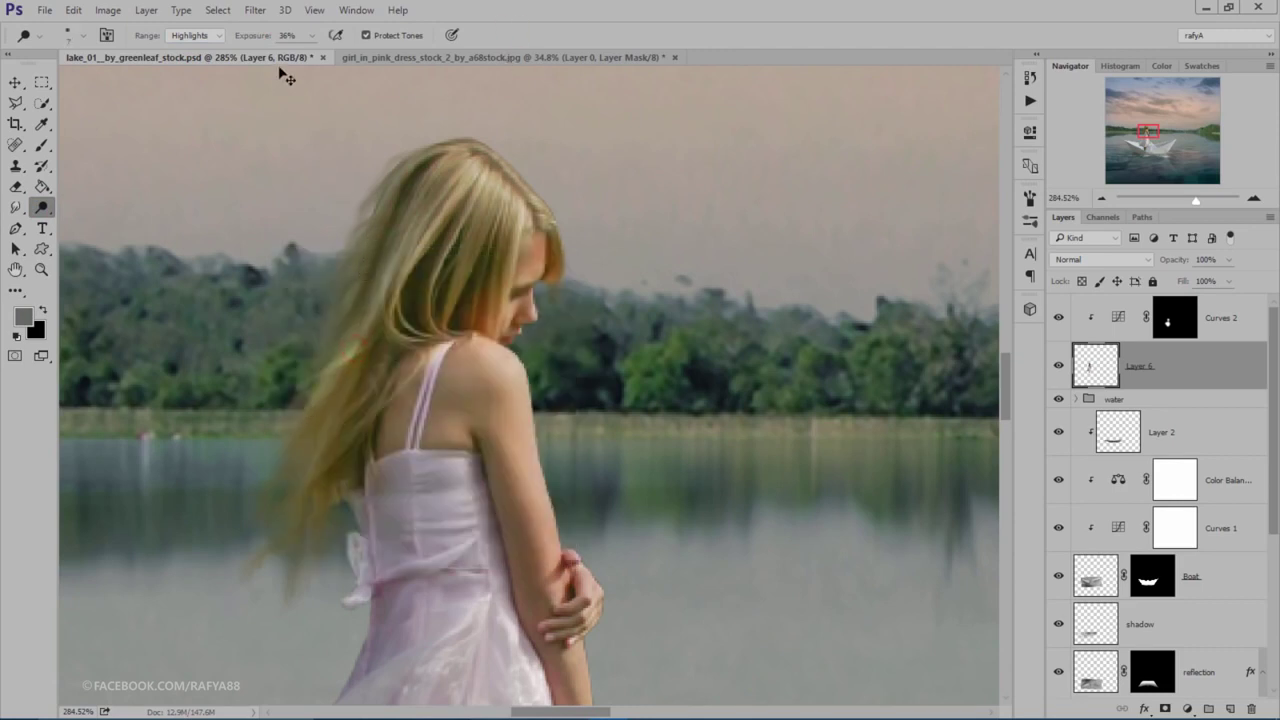
pyautogui.hotkey('ctrl', 'z')
# Step: Set Dodge exposure to 17% and the brush size to 80 px
pyautogui.moveTo(262, 36); pyautogui.dragTo(248, 36)
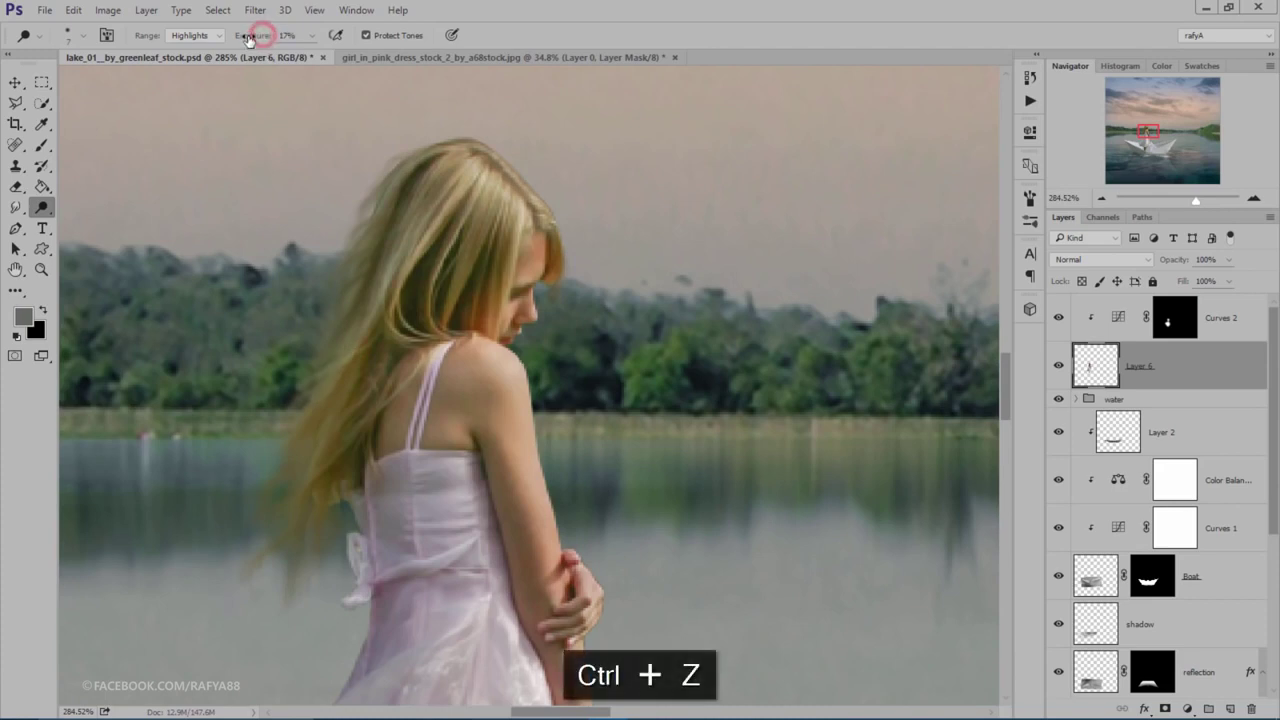
pyautogui.rightClick(377, 223)
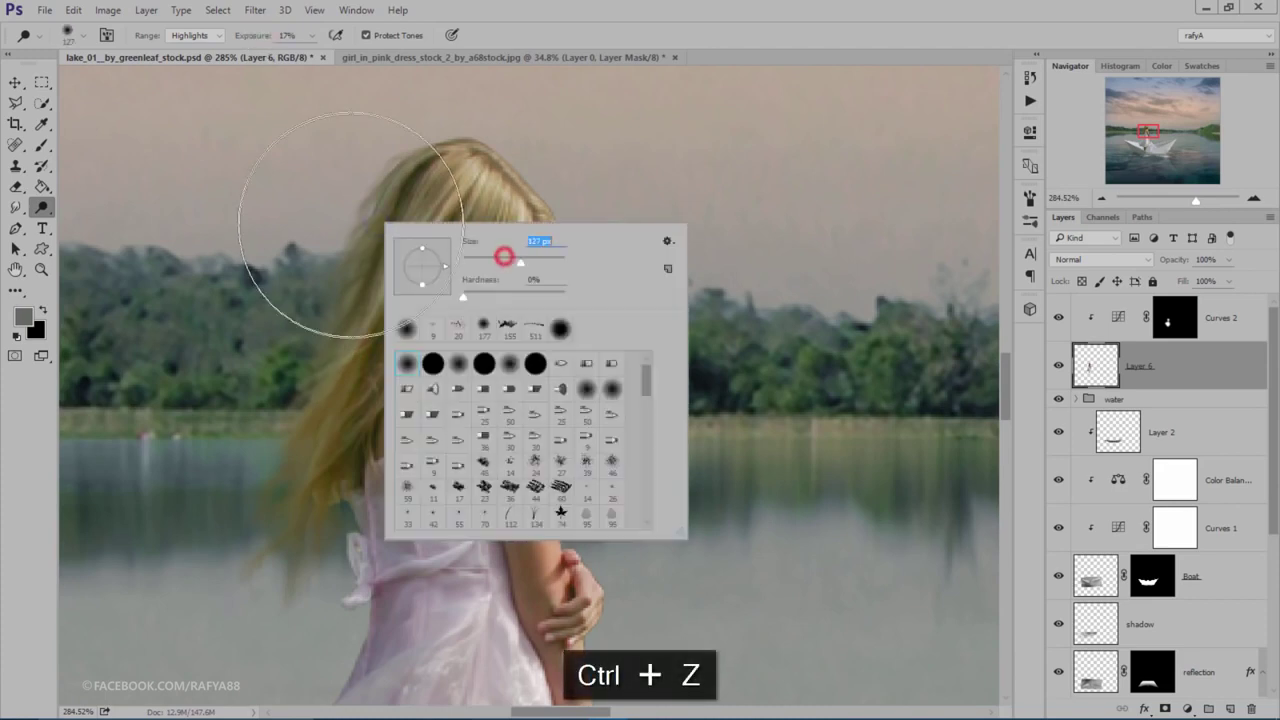
pyautogui.moveTo(480, 258)
pyautogui.mouseDown()
pyautogui.moveTo(509, 262)
pyautogui.moveTo(494, 262)
pyautogui.mouseUp()
pyautogui.press('Return')
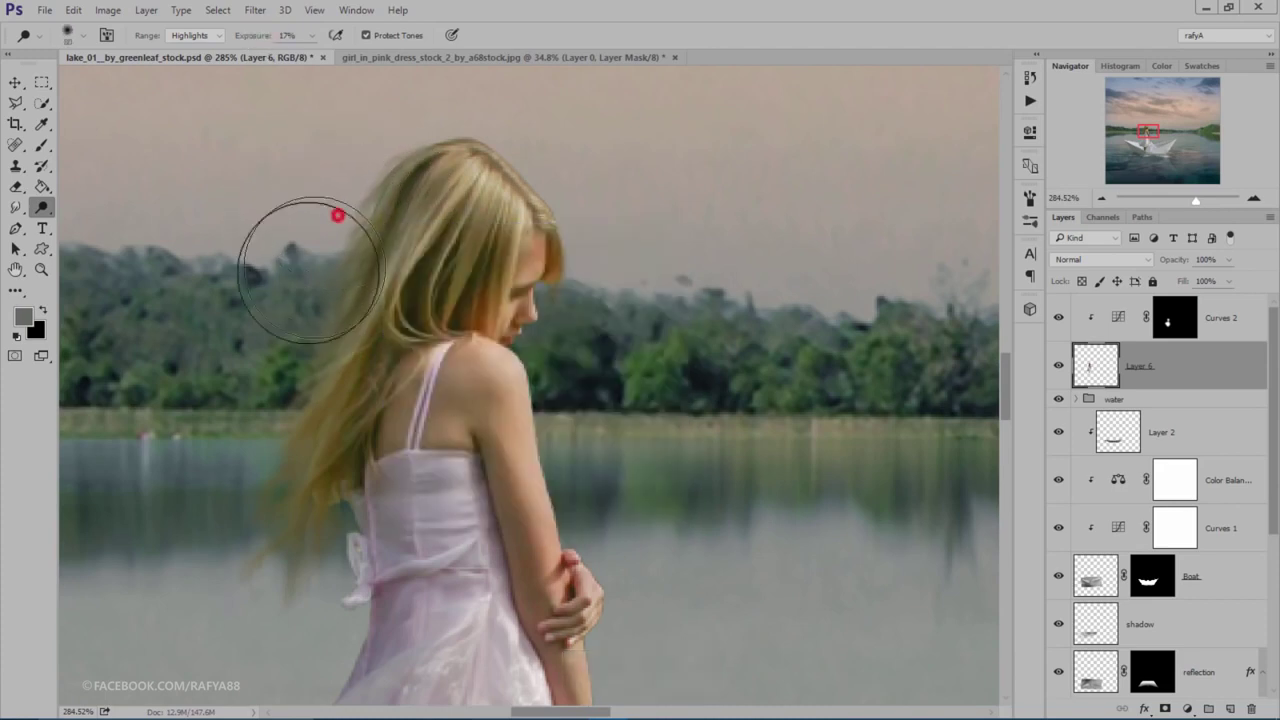
# Step: Dodge the hair crown and strands down their length to lighten the highlights
pyautogui.click(326, 250)
pyautogui.moveTo(320, 292)
pyautogui.mouseDown()
pyautogui.moveTo(326, 429)
pyautogui.moveTo(283, 529)
pyautogui.moveTo(274, 623)
pyautogui.moveTo(257, 536)
pyautogui.mouseUp()
pyautogui.click(263, 309)
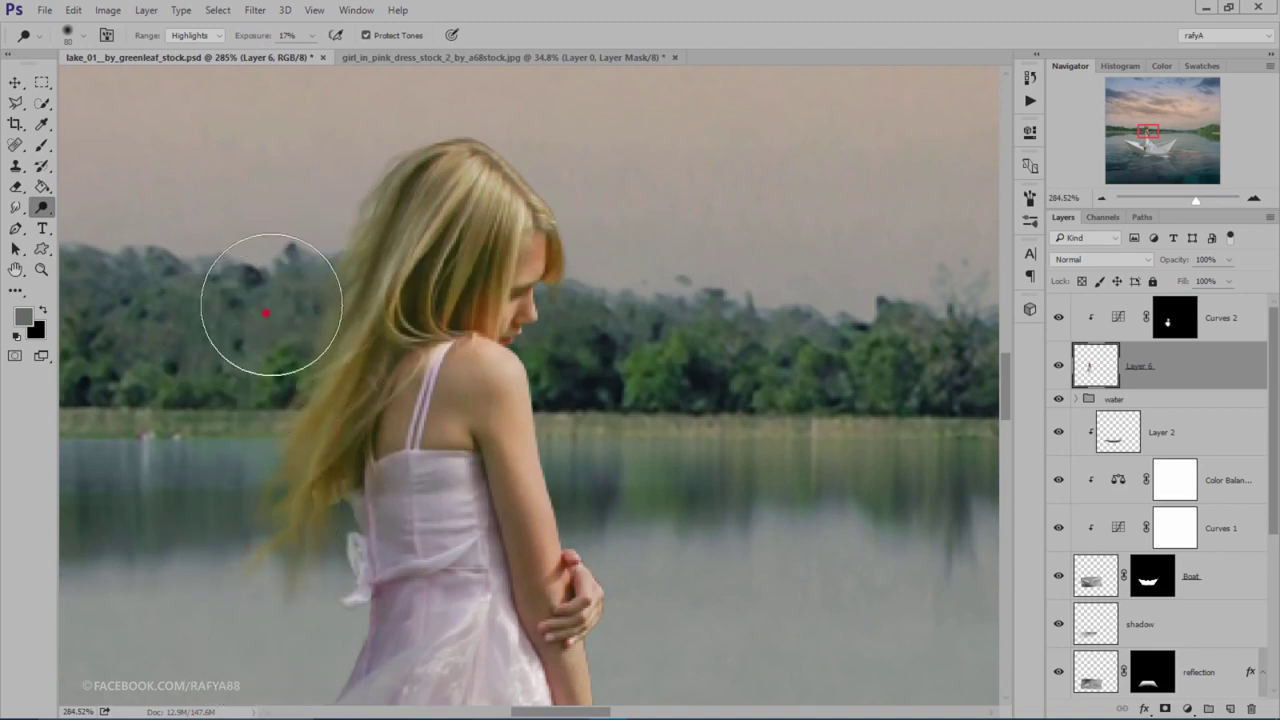
pyautogui.moveTo(435, 158)
pyautogui.mouseDown()
pyautogui.moveTo(524, 170)
pyautogui.moveTo(593, 402)
pyautogui.mouseUp()
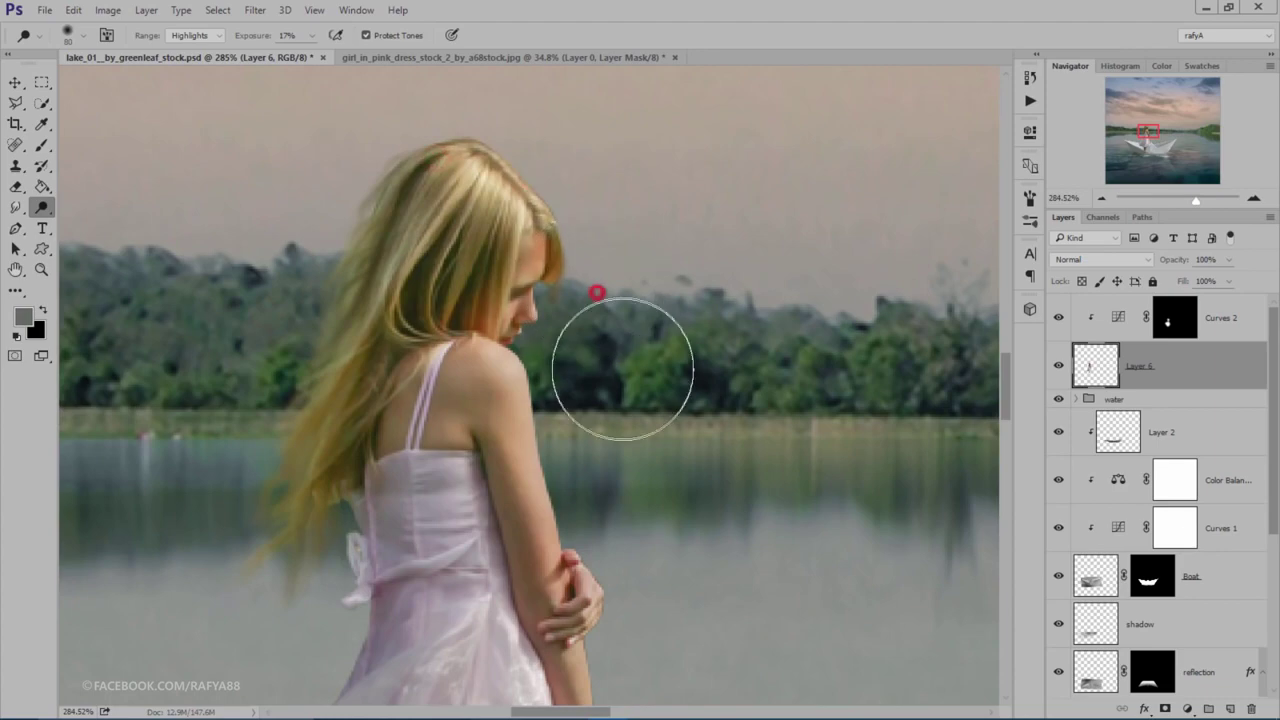
pyautogui.click(607, 478)
pyautogui.scroll(-3, 640, 300)
pyautogui.scroll(-2, 640, 290)
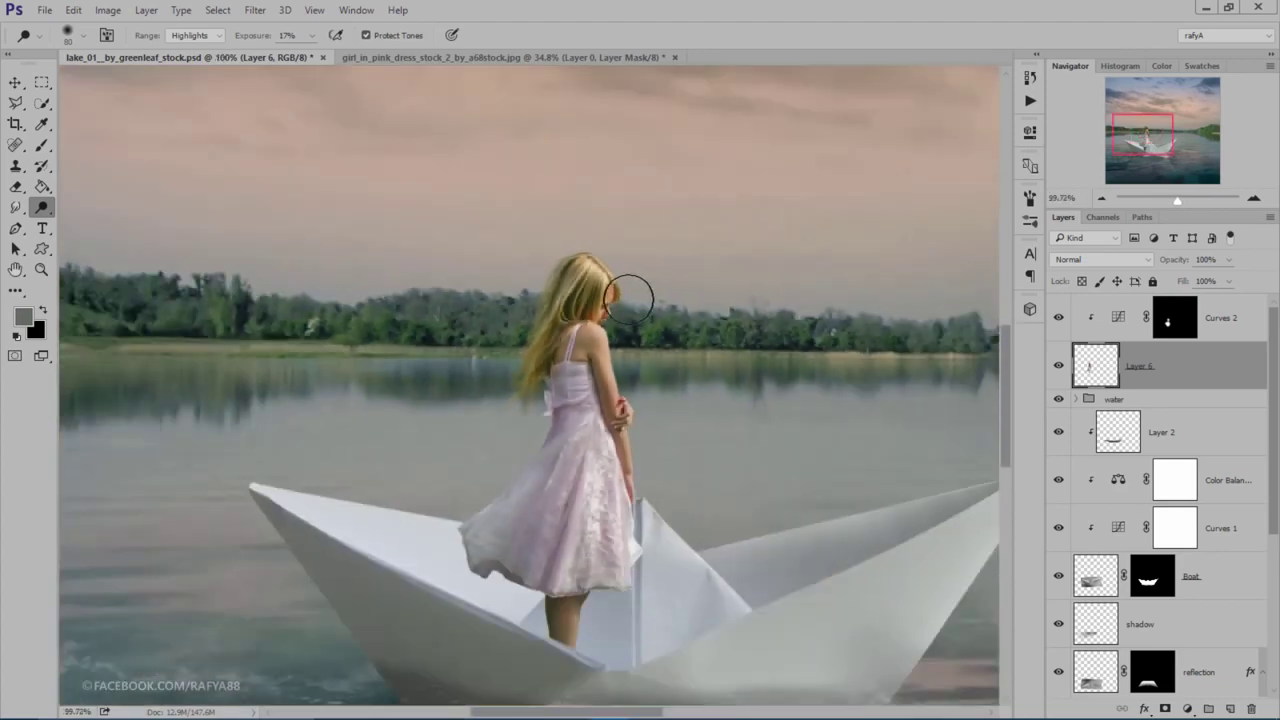
pyautogui.scroll(-2, 640, 290)
pyautogui.scroll(3, 542, 381)
pyautogui.click(536, 380)
pyautogui.click(529, 423)
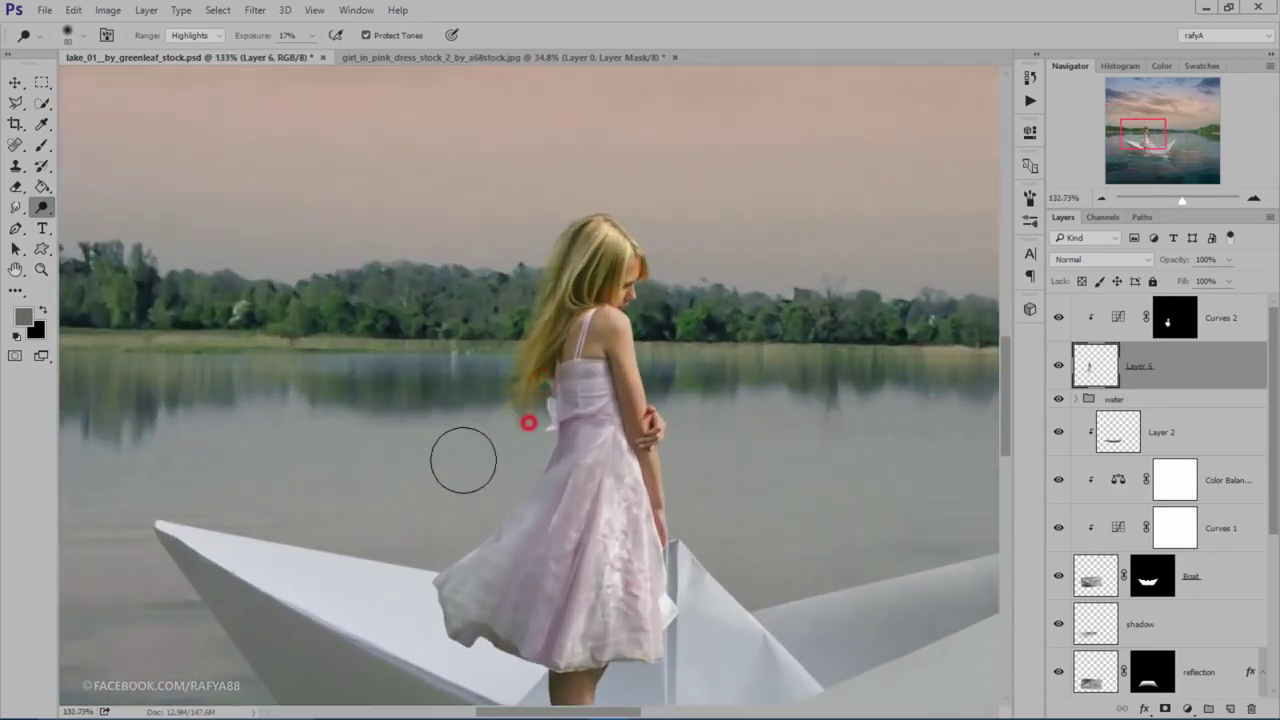
pyautogui.click(474, 449)
pyautogui.click(520, 305)
pyautogui.scroll(-2, 626, 189)
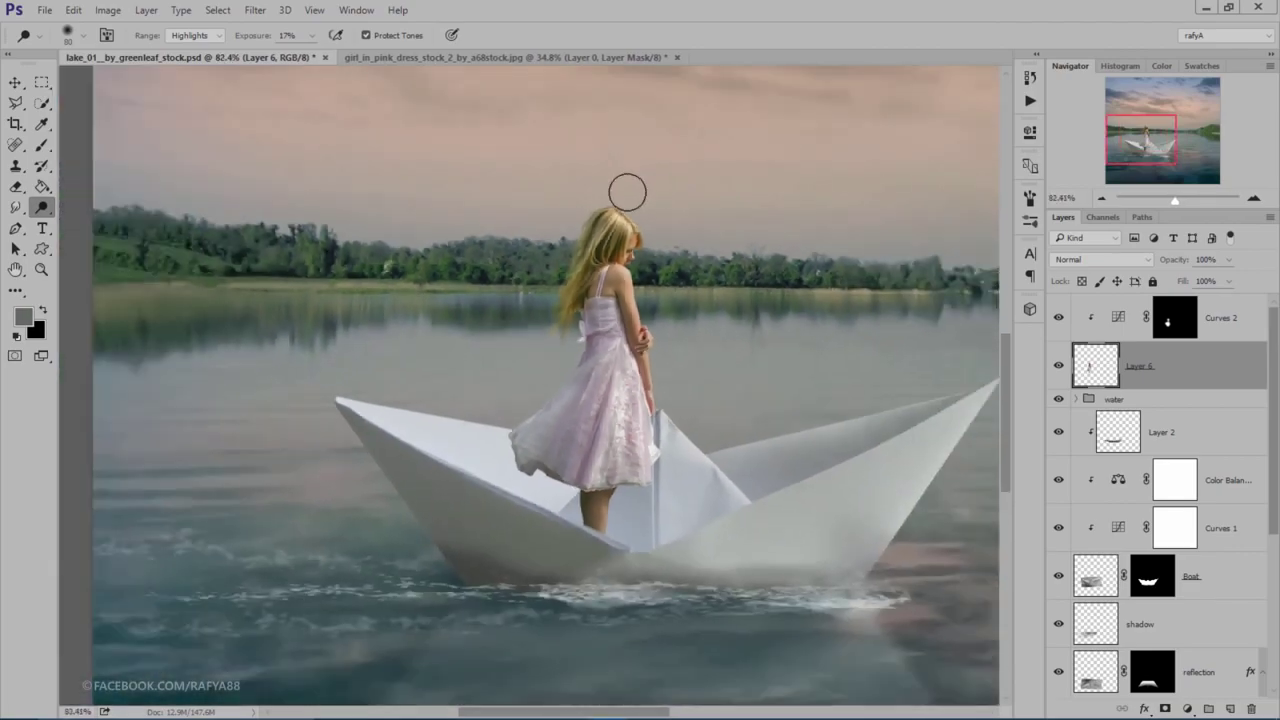
pyautogui.scroll(-1, 631, 194)
# Step: Drag the full moon photo into the lake scene, rotated -67° and scaled ~202% in the upper right
pyautogui.scroll(-1, 631, 198)
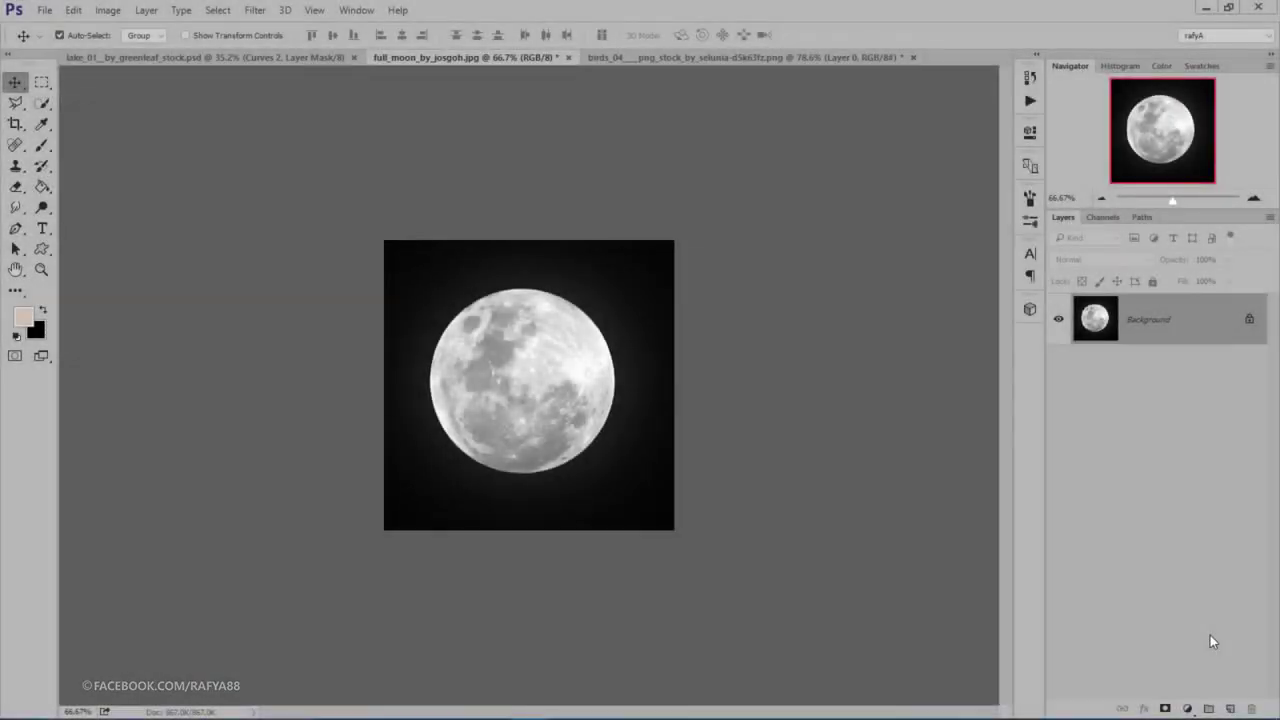
pyautogui.click(576, 330)
pyautogui.moveTo(505, 307)
pyautogui.mouseDown()
pyautogui.moveTo(559, 199)
pyautogui.moveTo(630, 255)
pyautogui.moveTo(622, 263)
pyautogui.mouseUp()
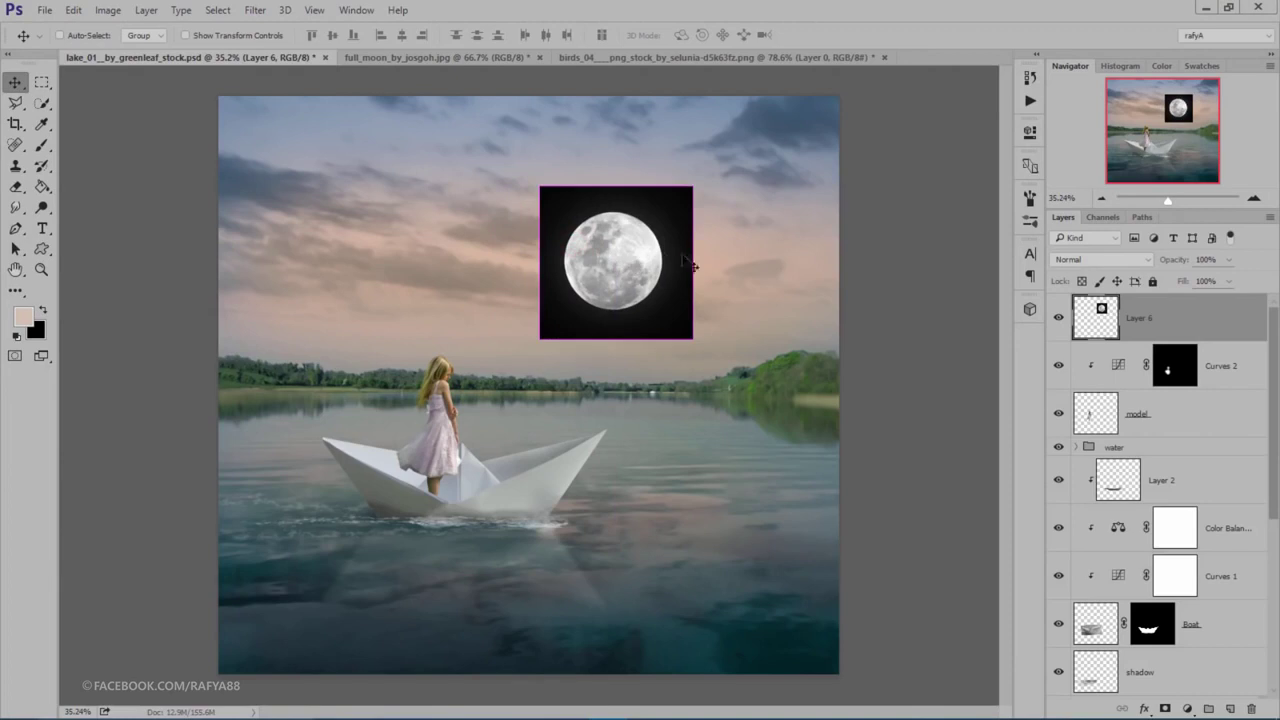
pyautogui.hotkey('ctrl', 't')
pyautogui.moveTo(763, 286)
pyautogui.mouseDown()
pyautogui.moveTo(693, 147)
pyautogui.moveTo(693, 160)
pyautogui.mouseUp()
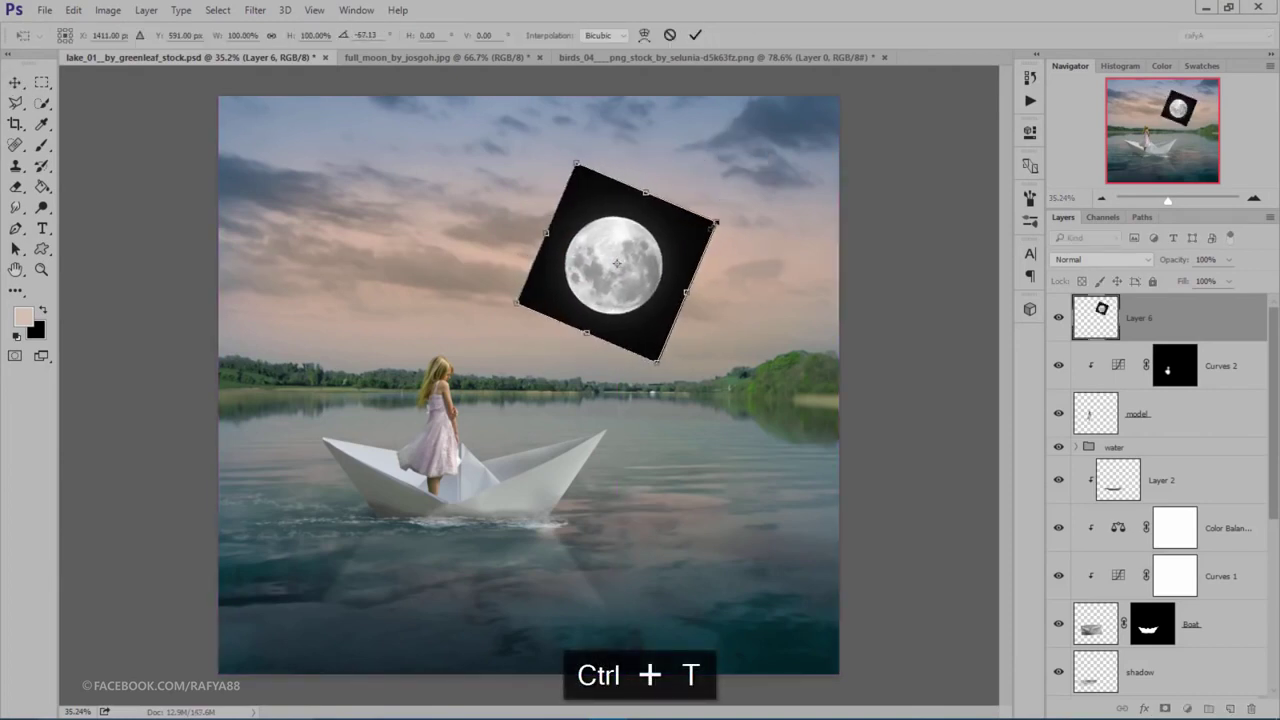
pyautogui.moveTo(714, 222)
pyautogui.mouseDown()
pyautogui.moveTo(777, 188)
pyautogui.moveTo(790, 130)
pyautogui.moveTo(823, 152)
pyautogui.moveTo(828, 130)
pyautogui.moveTo(815, 158)
pyautogui.mouseUp()
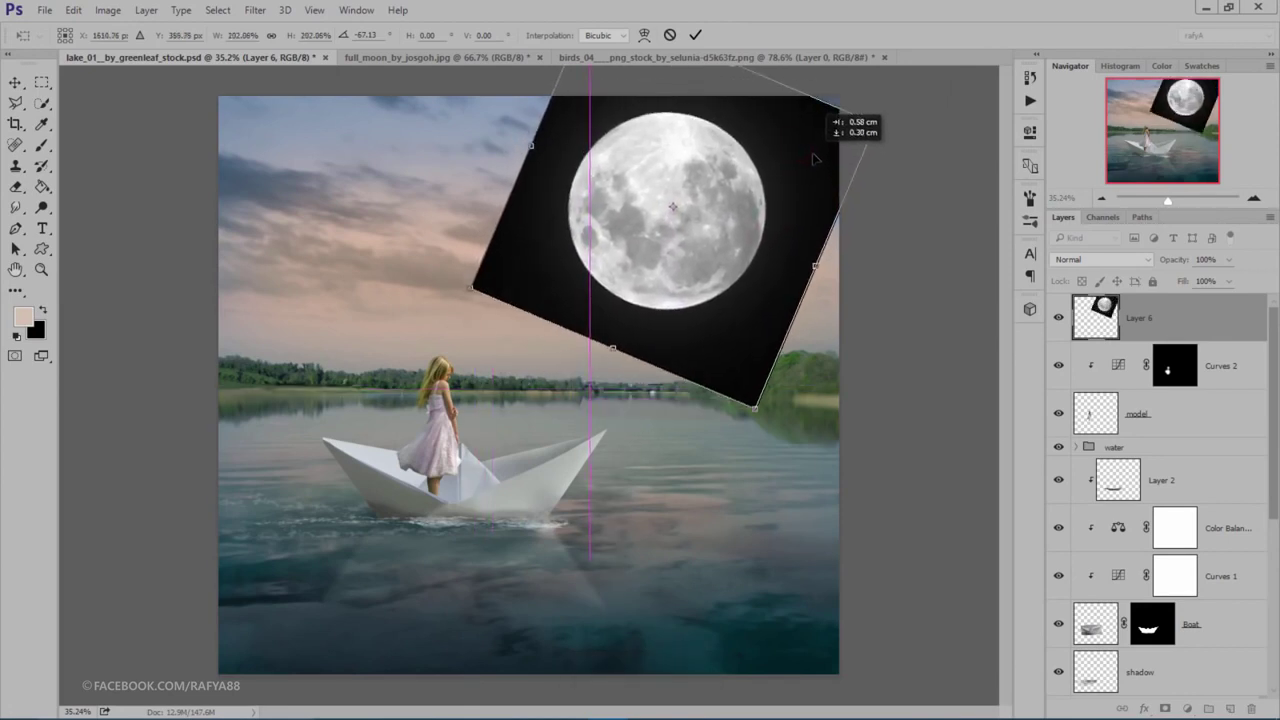
pyautogui.click(695, 34)
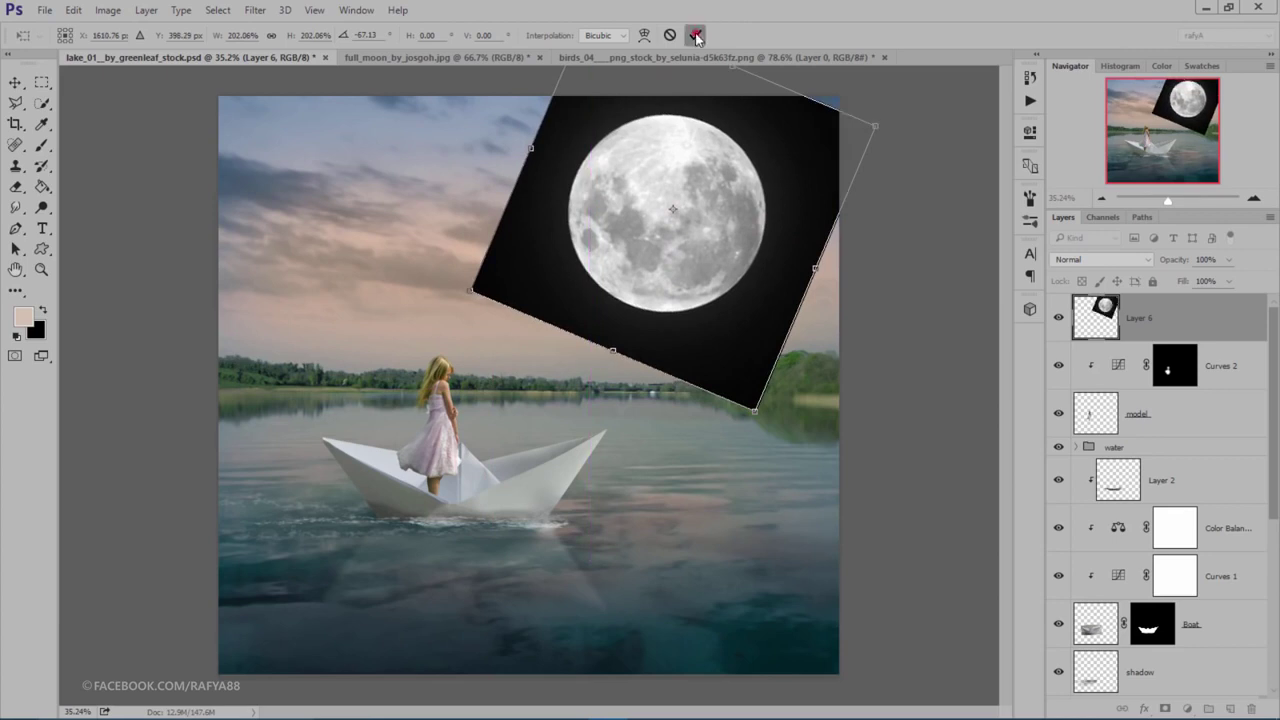
# Step: Set the moon layer to Screen blending and slightly darken its Levels black point
pyautogui.click(1126, 263)
pyautogui.click(1133, 375)
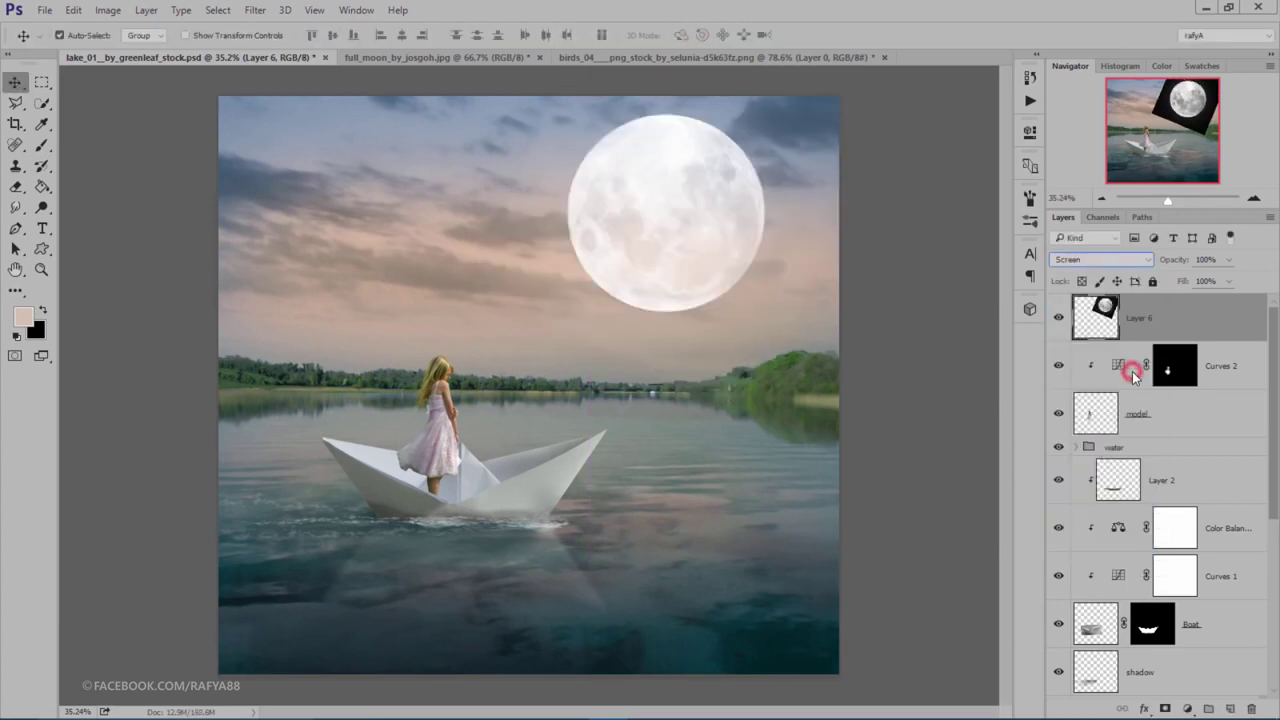
pyautogui.hotkey('ctrl', 'l')
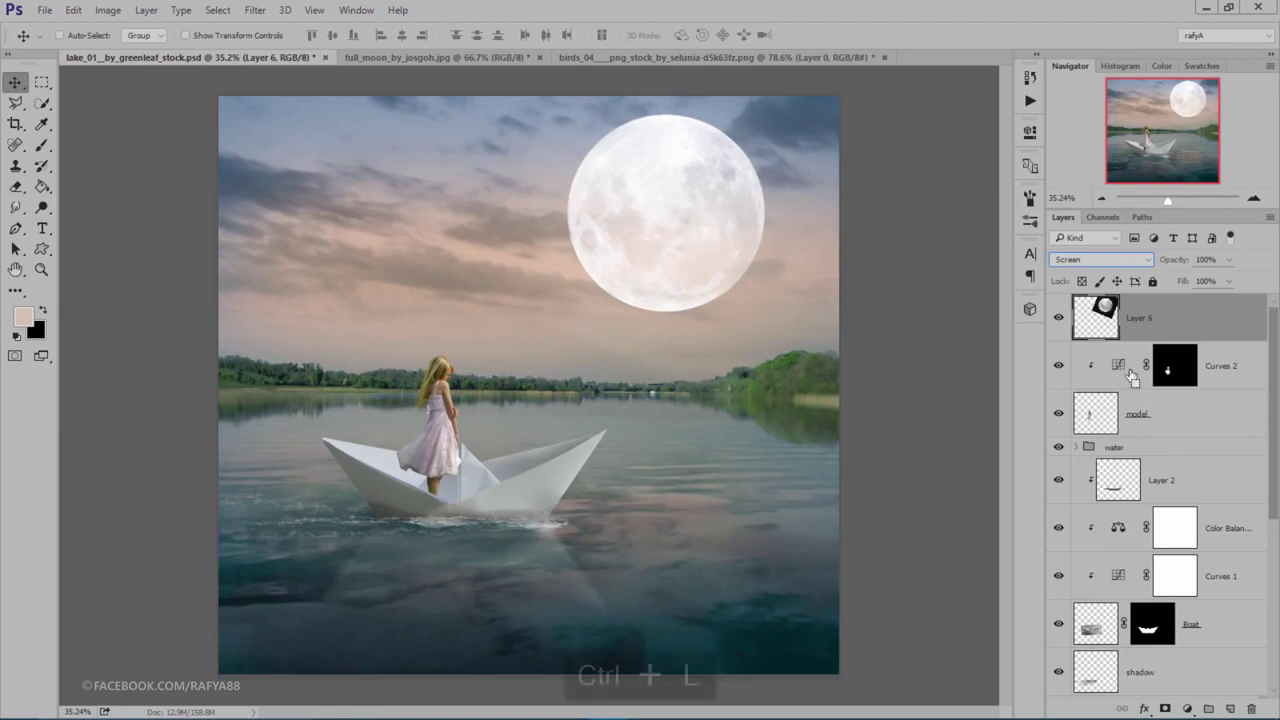
pyautogui.moveTo(1012, 252); pyautogui.dragTo(912, 188)
pyautogui.moveTo(839, 356); pyautogui.dragTo(848, 358)
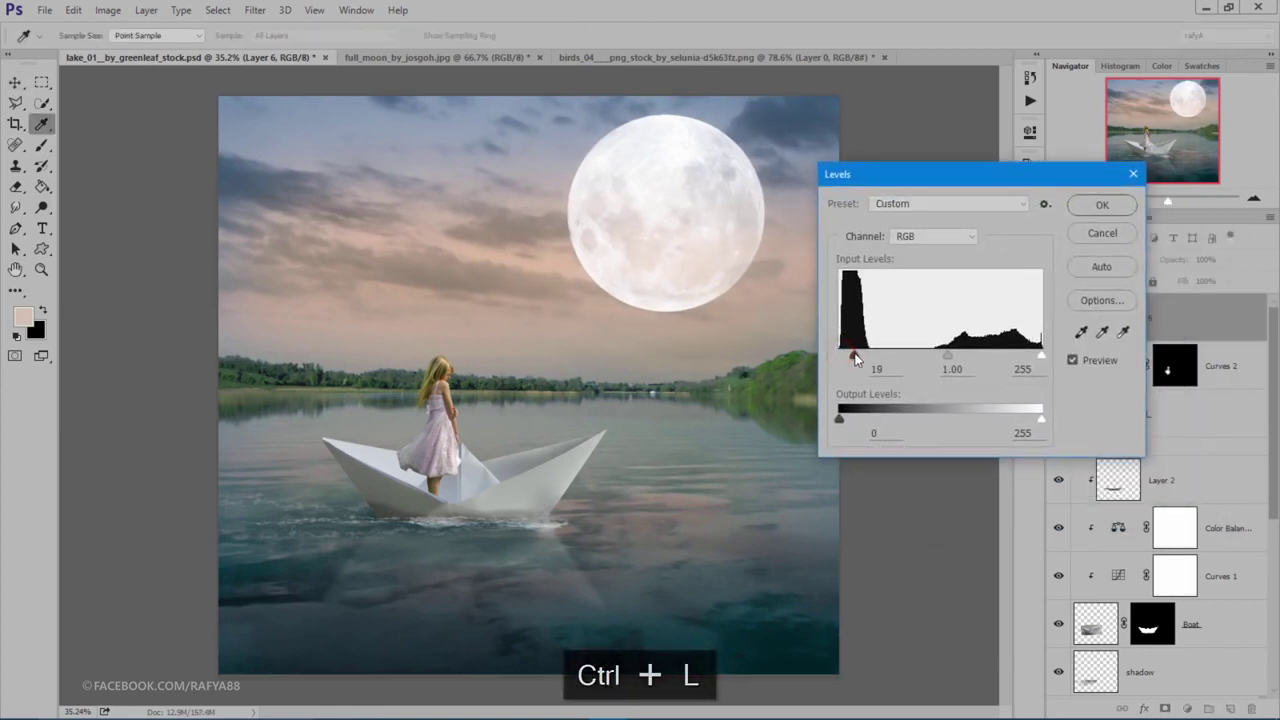
pyautogui.click(1101, 205)
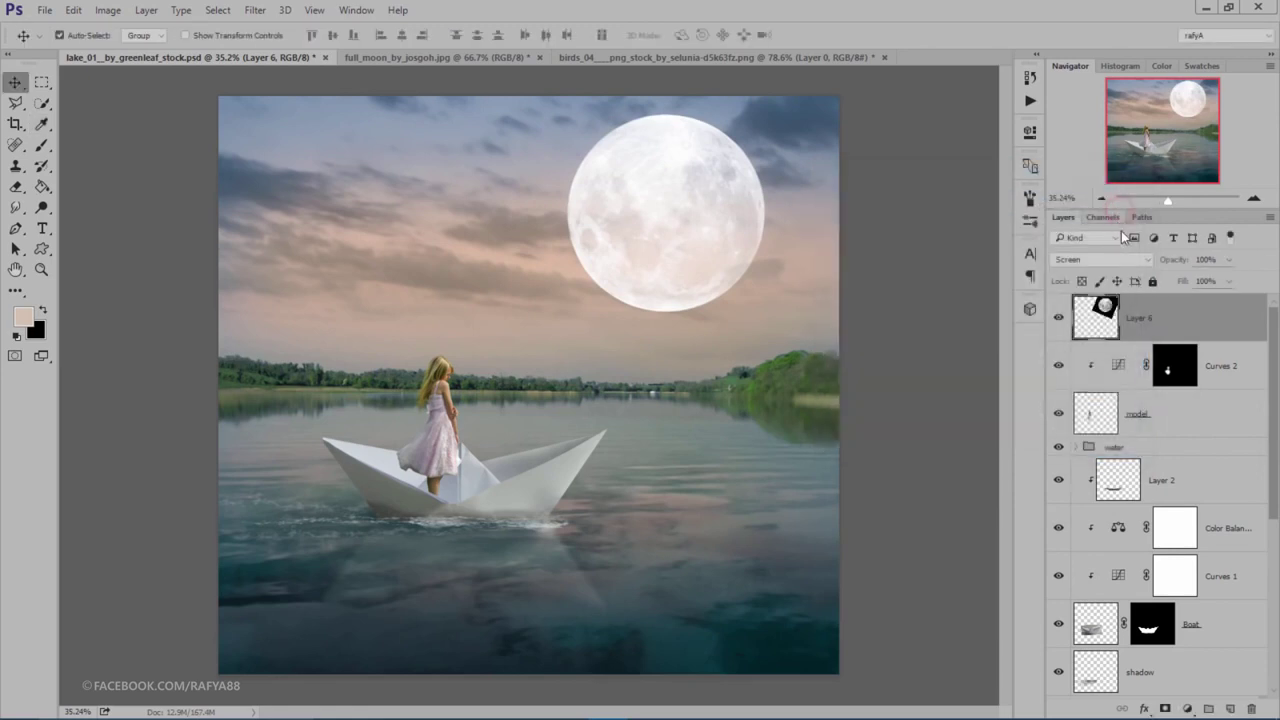
# Step: Add a clipped Hue/Saturation colorize to the moon at Hue 30, Saturation 39
pyautogui.click(1187, 708)
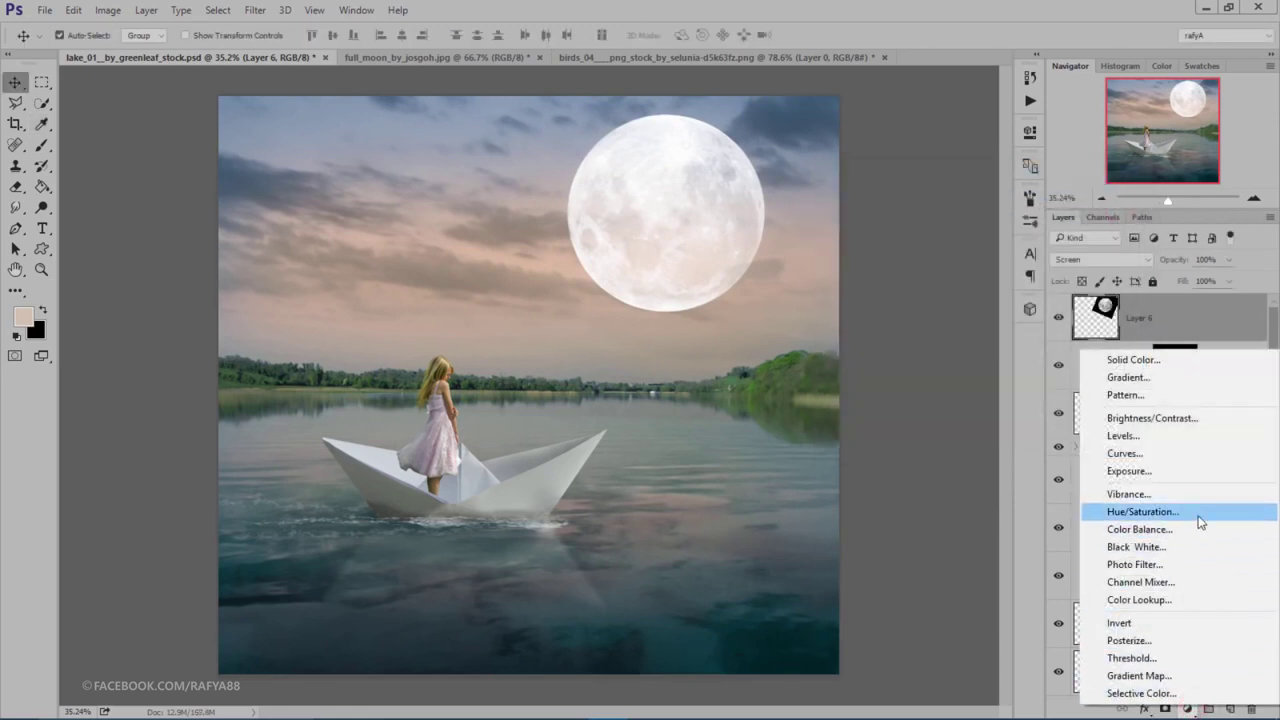
pyautogui.click(1195, 515)
pyautogui.click(888, 390)
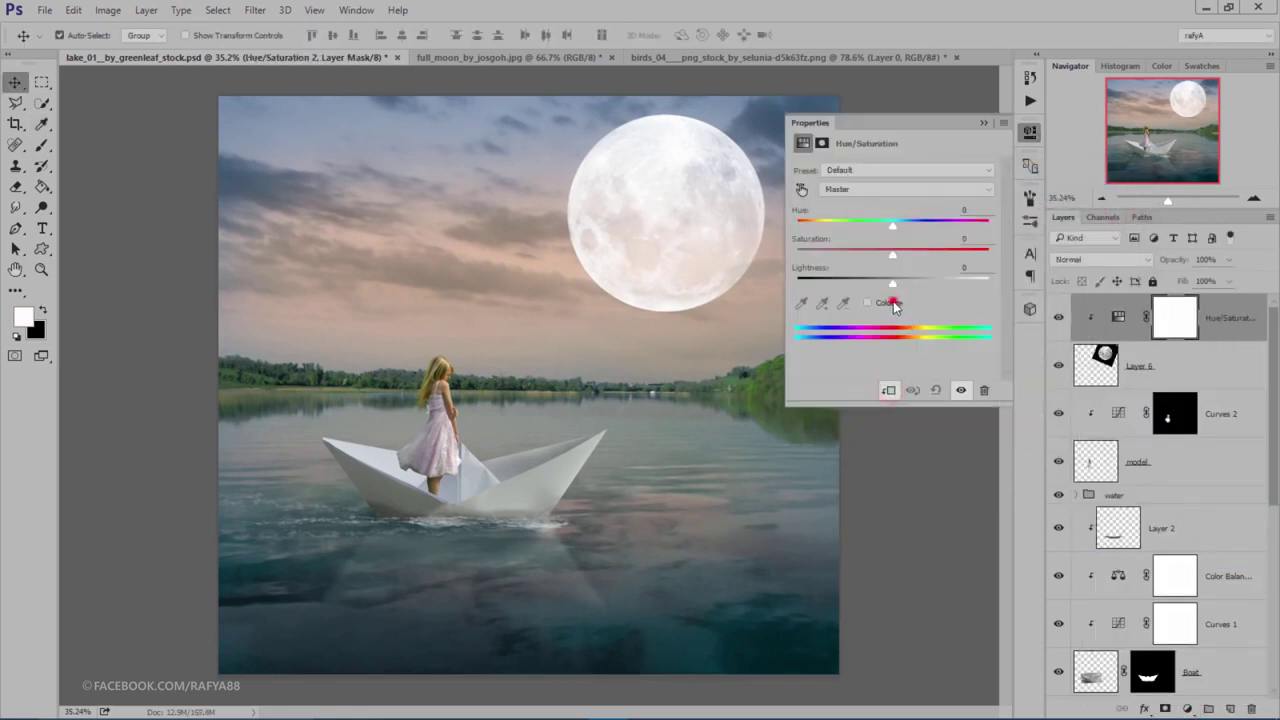
pyautogui.click(890, 302)
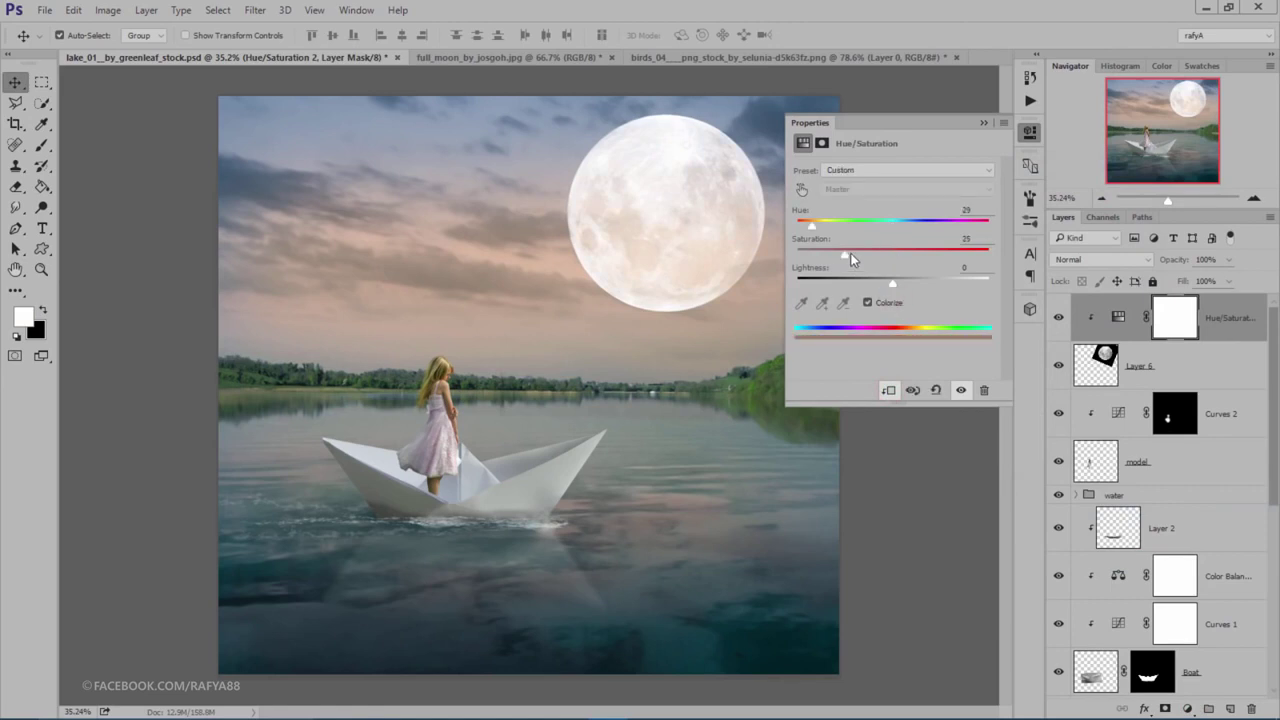
pyautogui.moveTo(879, 253); pyautogui.dragTo(873, 253)
pyautogui.moveTo(811, 224)
pyautogui.mouseDown()
pyautogui.moveTo(797, 222)
pyautogui.moveTo(911, 222)
pyautogui.mouseUp()
pyautogui.moveTo(911, 225); pyautogui.dragTo(903, 229)
pyautogui.moveTo(904, 224); pyautogui.dragTo(815, 224)
pyautogui.click(984, 122)
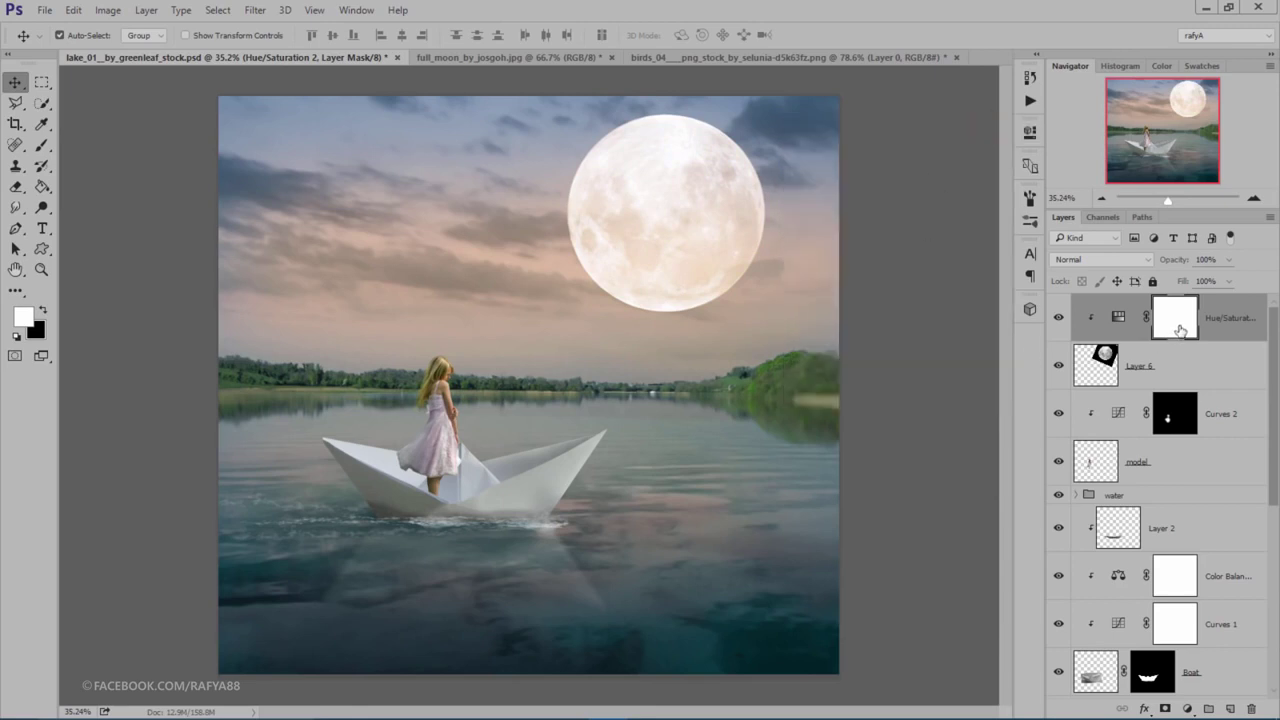
pyautogui.click(1185, 360)
# Step: Mask the moon layer and drag black gradients inward from its top-right to fade it into the clouds
pyautogui.click(1163, 708)
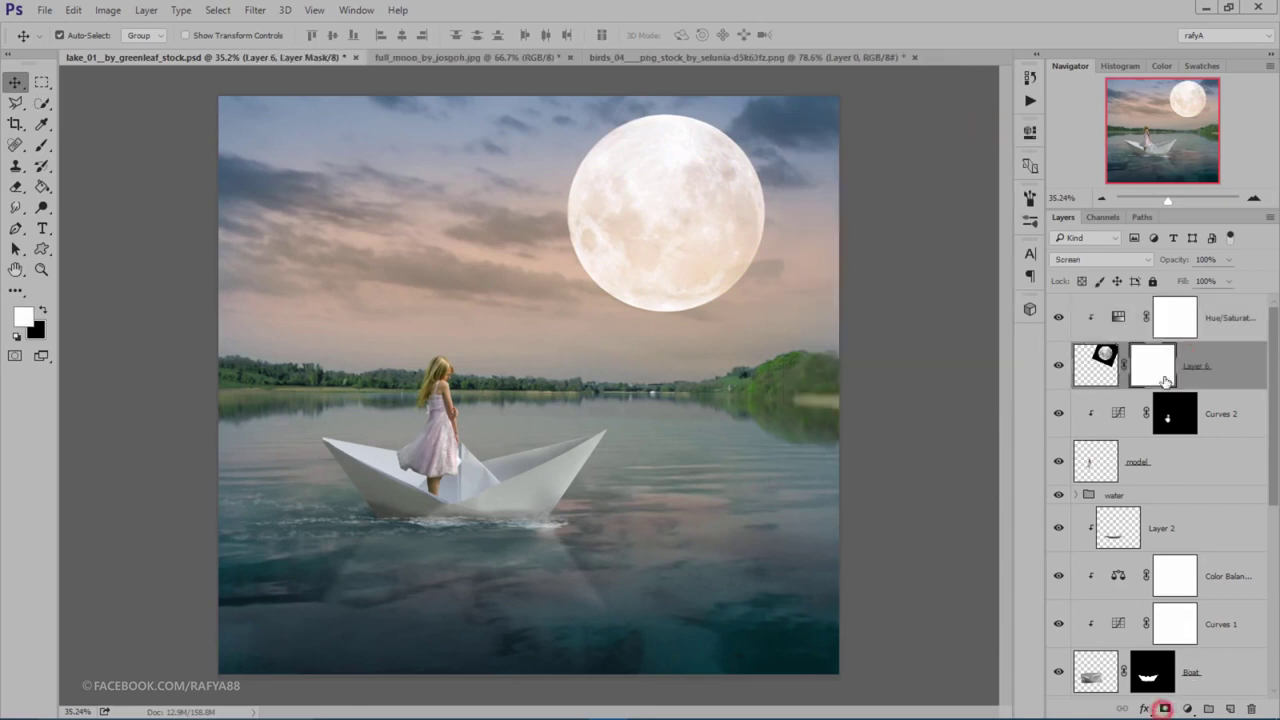
pyautogui.click(45, 186)
pyautogui.click(100, 187)
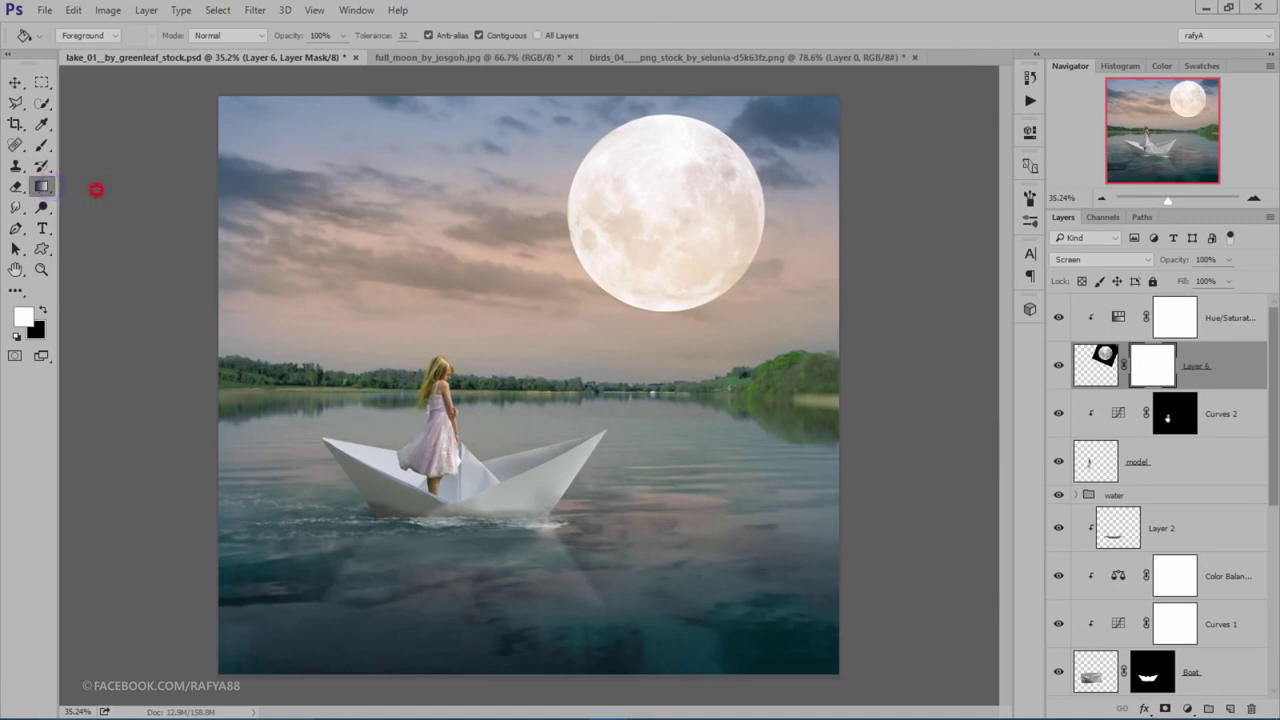
pyautogui.click(41, 312)
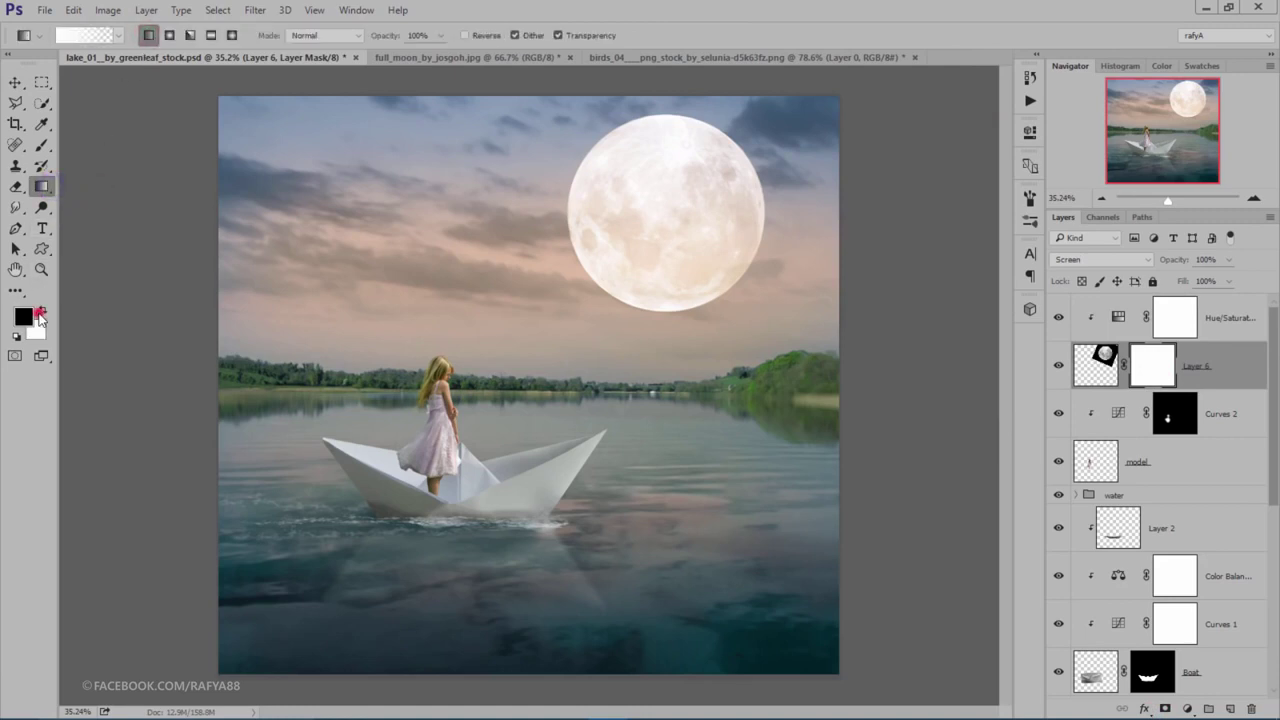
pyautogui.moveTo(718, 134); pyautogui.dragTo(604, 295)
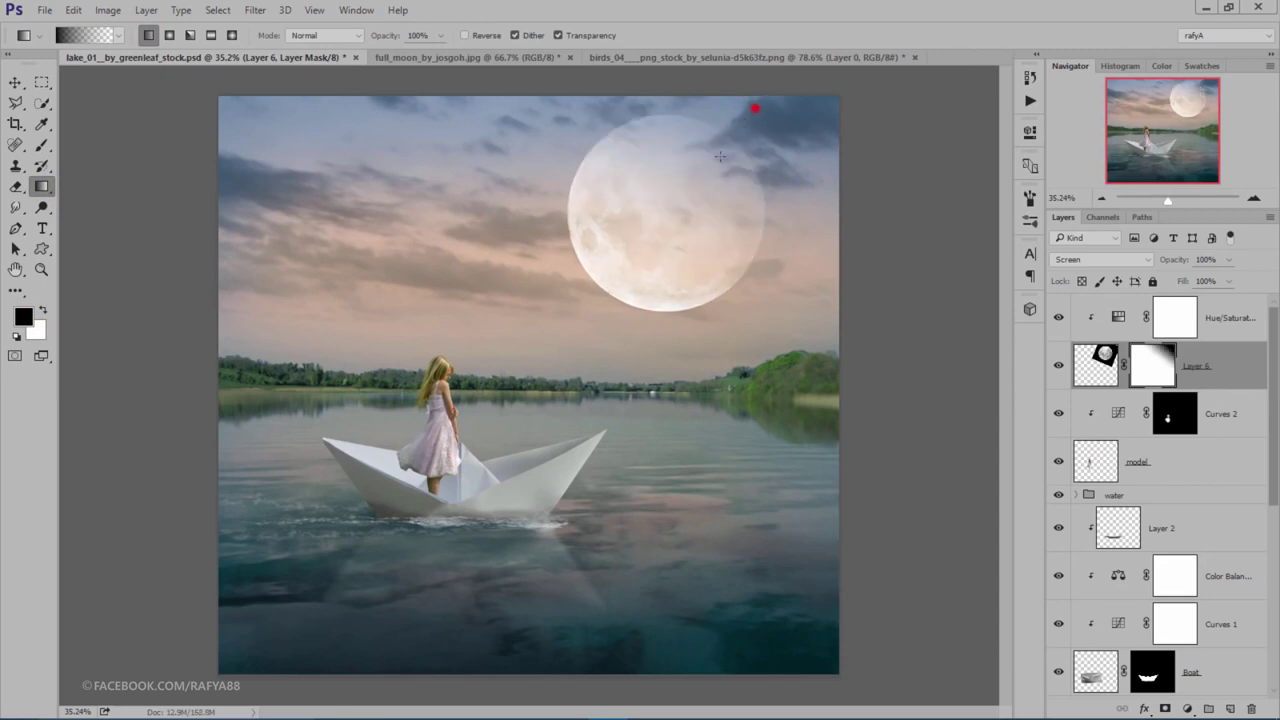
pyautogui.moveTo(720, 156); pyautogui.dragTo(727, 171)
pyautogui.moveTo(756, 121); pyautogui.dragTo(628, 260)
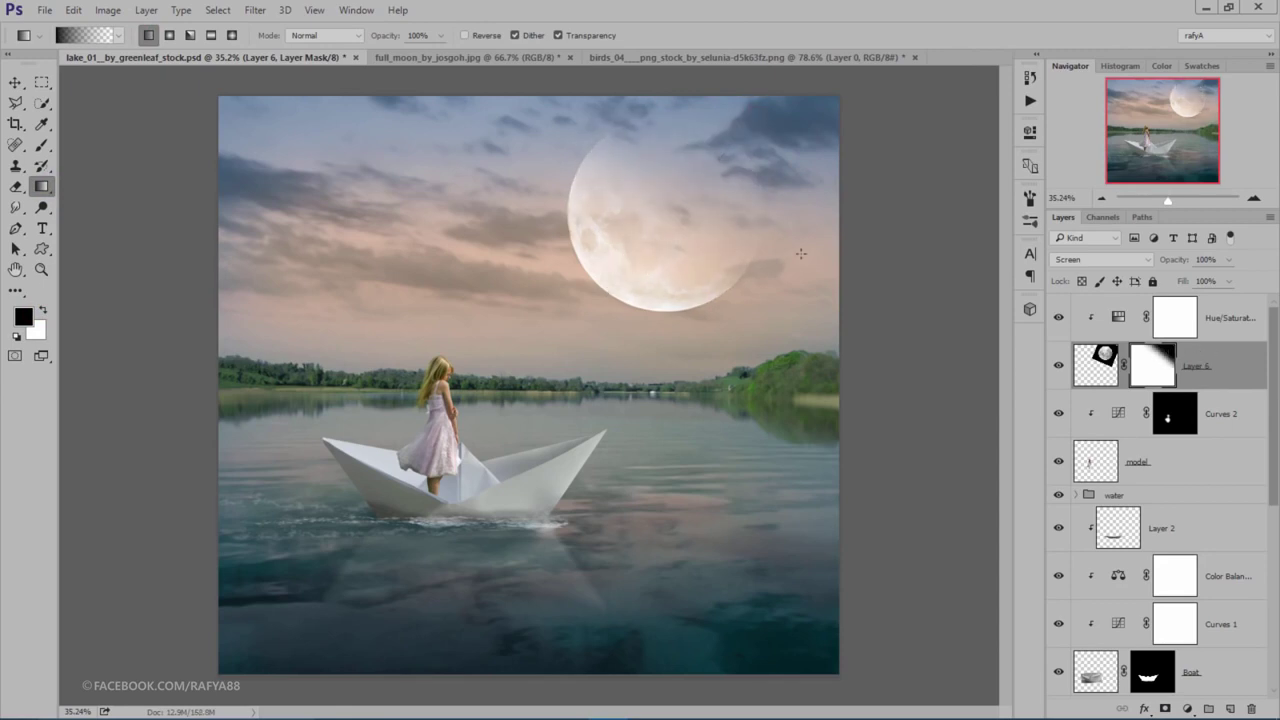
pyautogui.moveTo(747, 121); pyautogui.dragTo(651, 263)
pyautogui.scroll(-5, 605, 250)
pyautogui.scroll(2, 614, 289)
pyautogui.scroll(2, 600, 295)
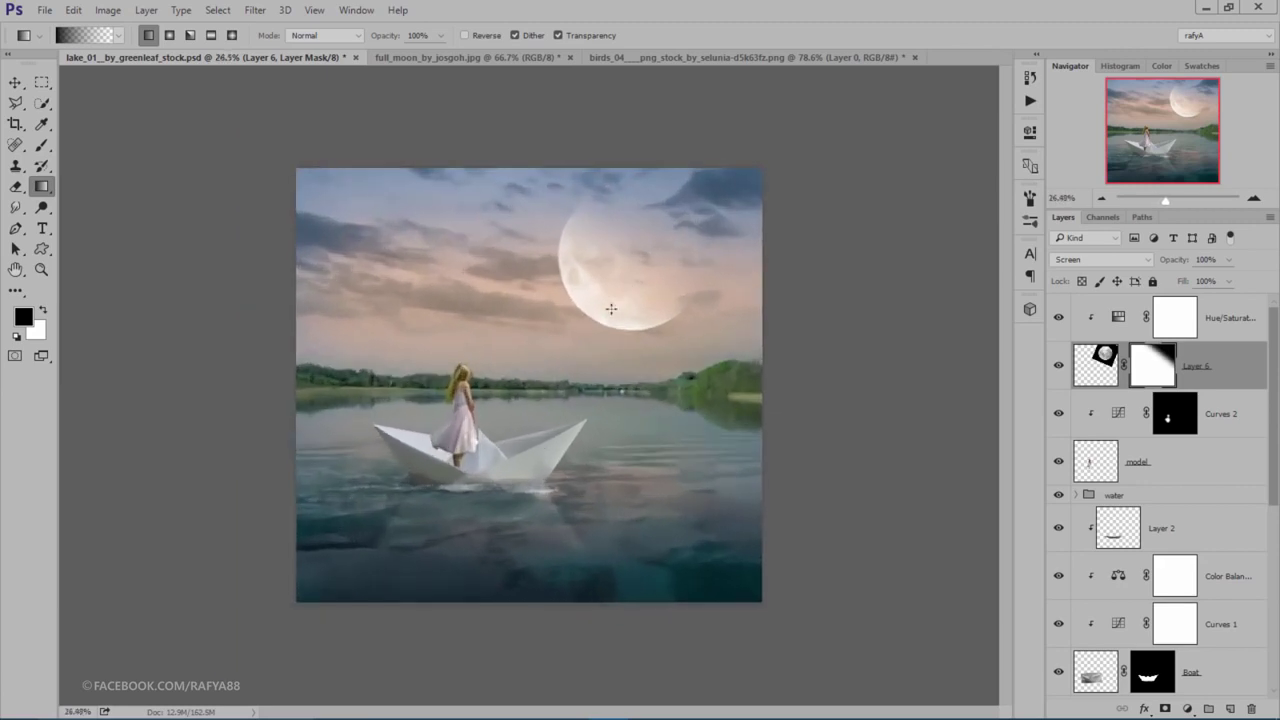
pyautogui.scroll(1, 611, 309)
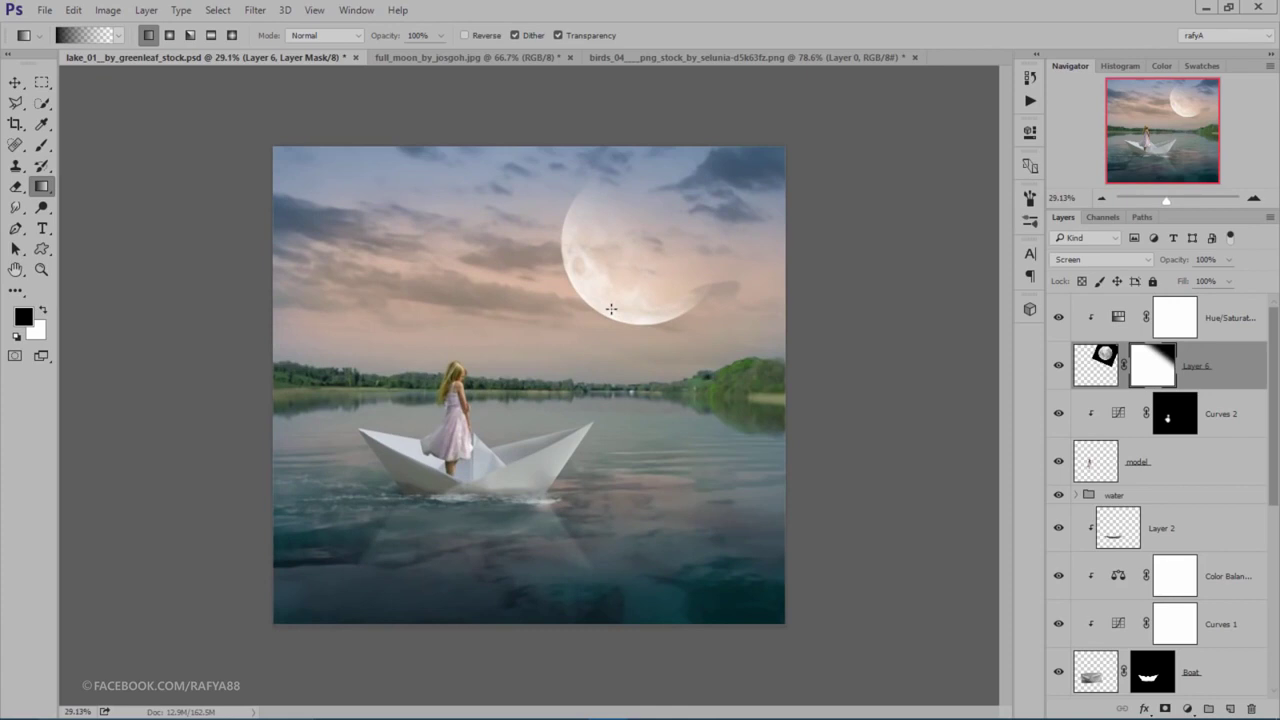
# Step: Lower the Hue/Saturation 2 Lightness to about -25 to darken the moon's tint
pyautogui.click(1208, 314)
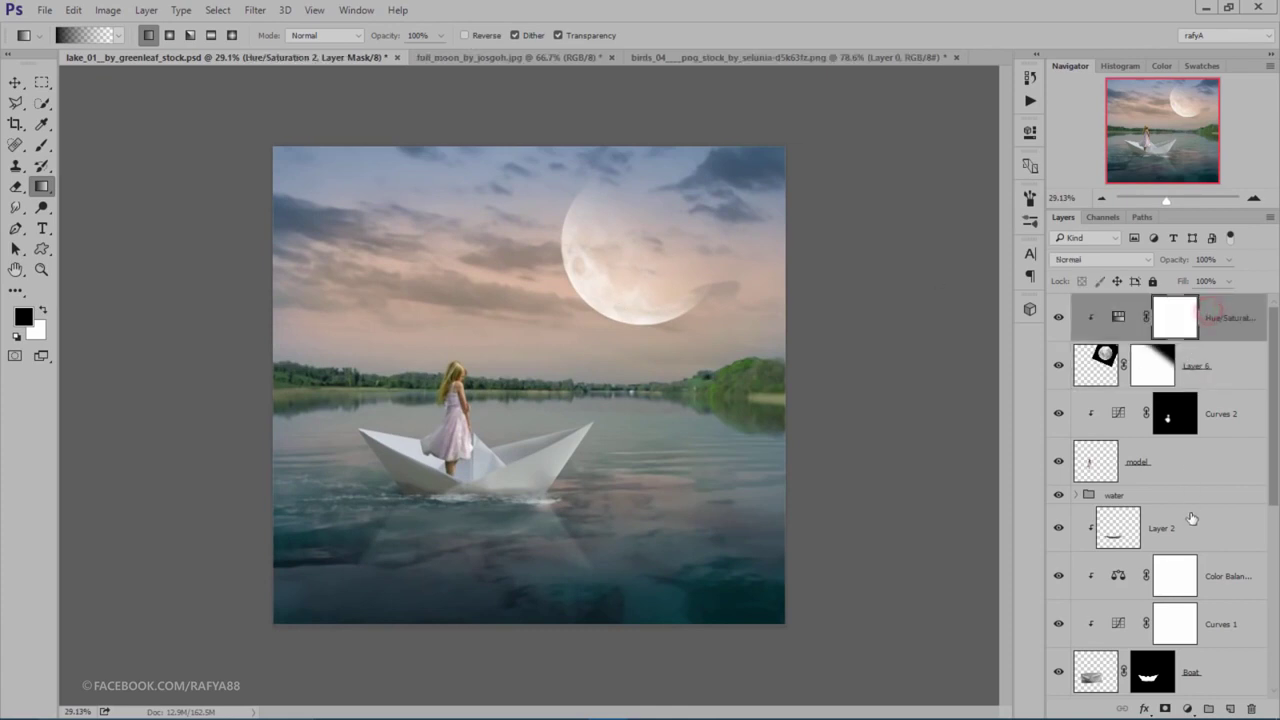
pyautogui.doubleClick(1118, 316)
pyautogui.moveTo(890, 280); pyautogui.dragTo(869, 279)
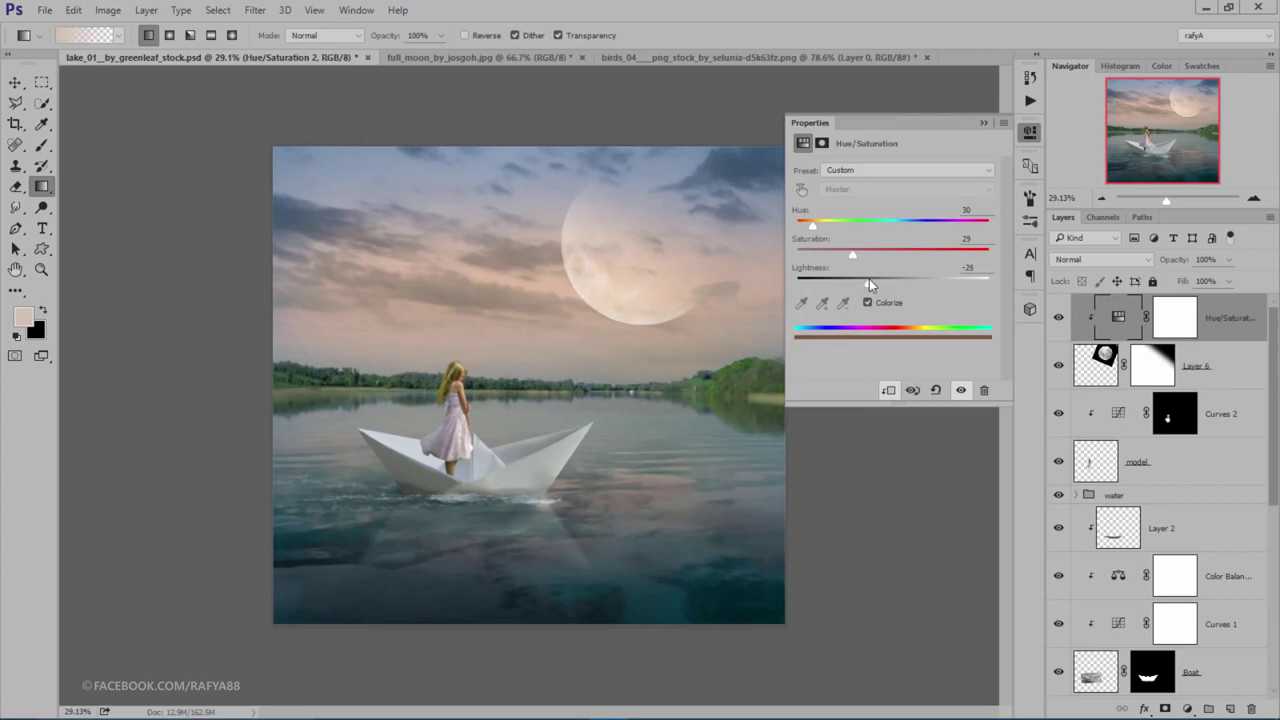
pyautogui.click(981, 123)
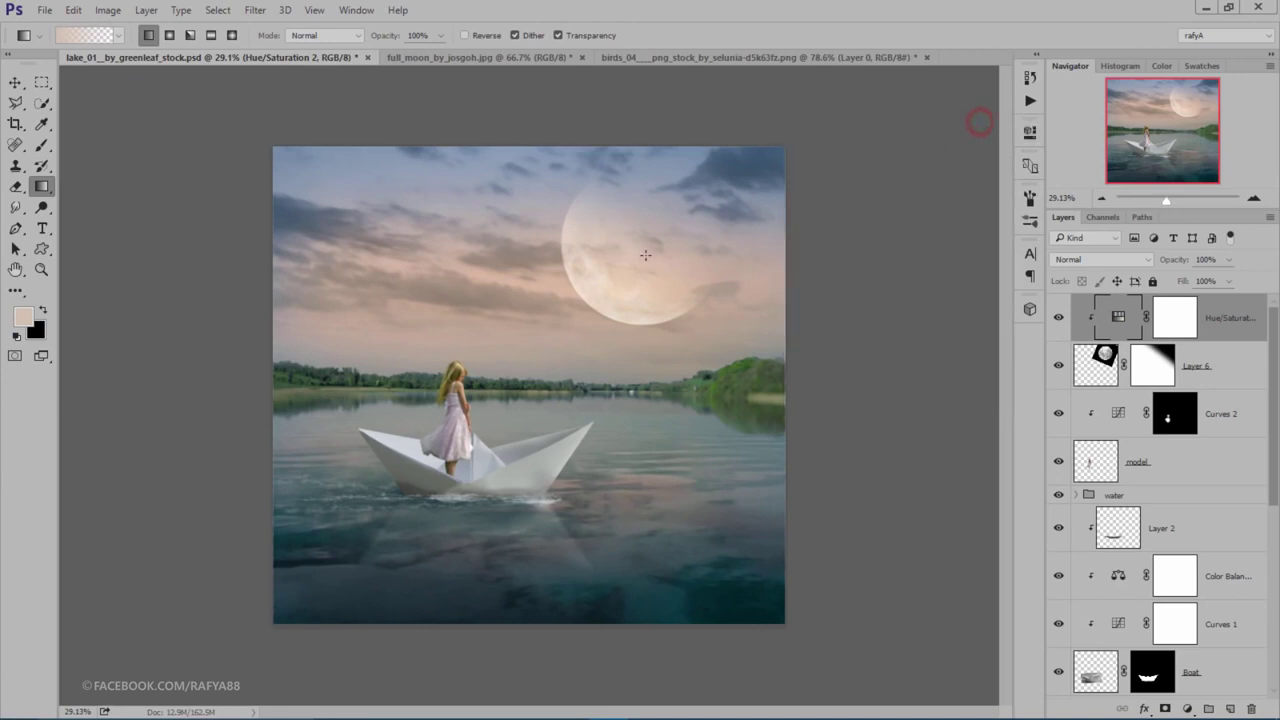
pyautogui.scroll(-5, 643, 255)
pyautogui.scroll(3, 645, 256)
pyautogui.scroll(2, 647, 252)
# Step: Scale the moon to about 113% and shift it slightly right and lower
pyautogui.click(1231, 360)
pyautogui.hotkey('ctrl', 't')
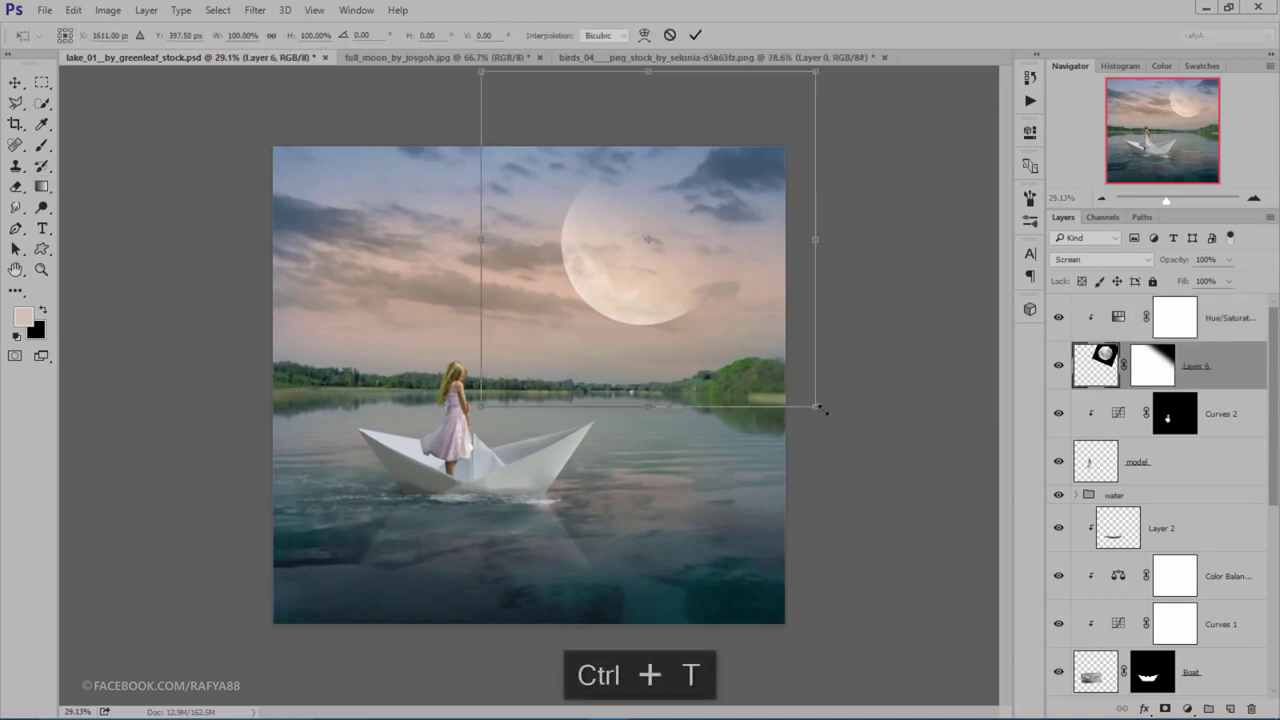
pyautogui.moveTo(822, 410); pyautogui.dragTo(853, 429)
pyautogui.moveTo(808, 346); pyautogui.dragTo(834, 343)
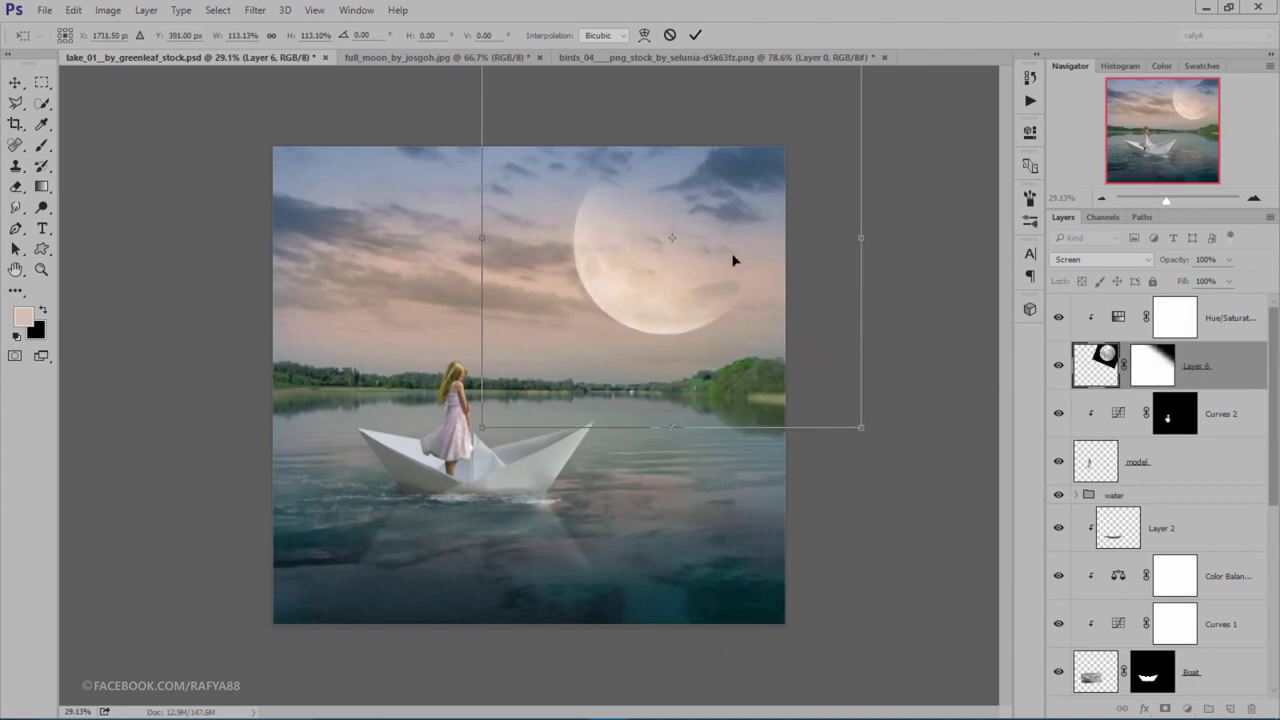
pyautogui.click(692, 33)
pyautogui.press('g')
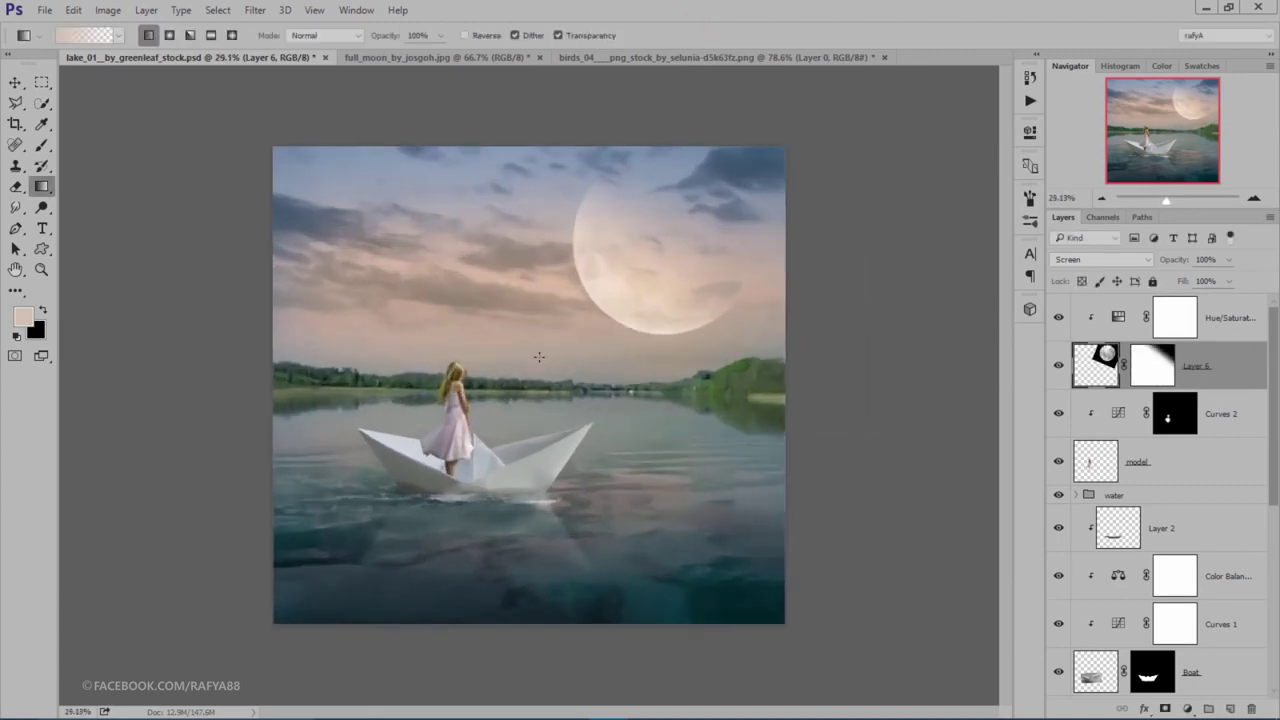
pyautogui.click(1218, 314)
# Step: Bring the bird flock into the lake scene, scaled to ~46% across the lower moon
pyautogui.click(15, 81)
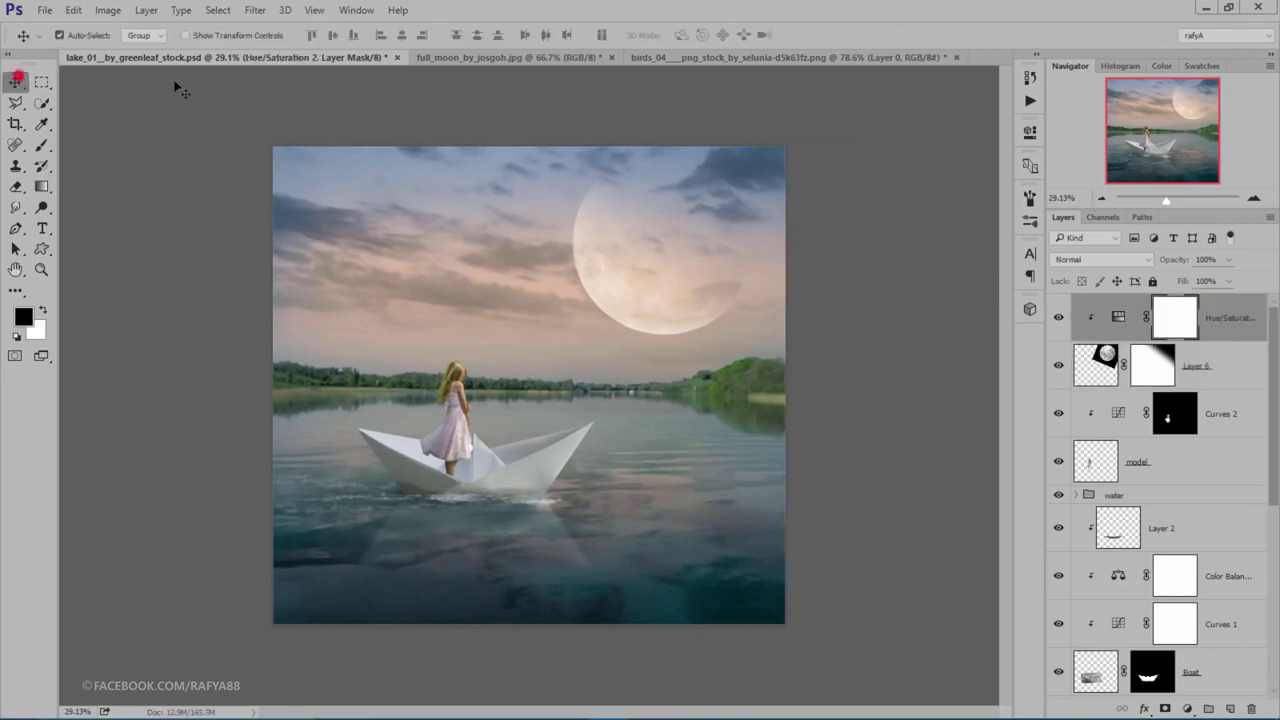
pyautogui.click(660, 57)
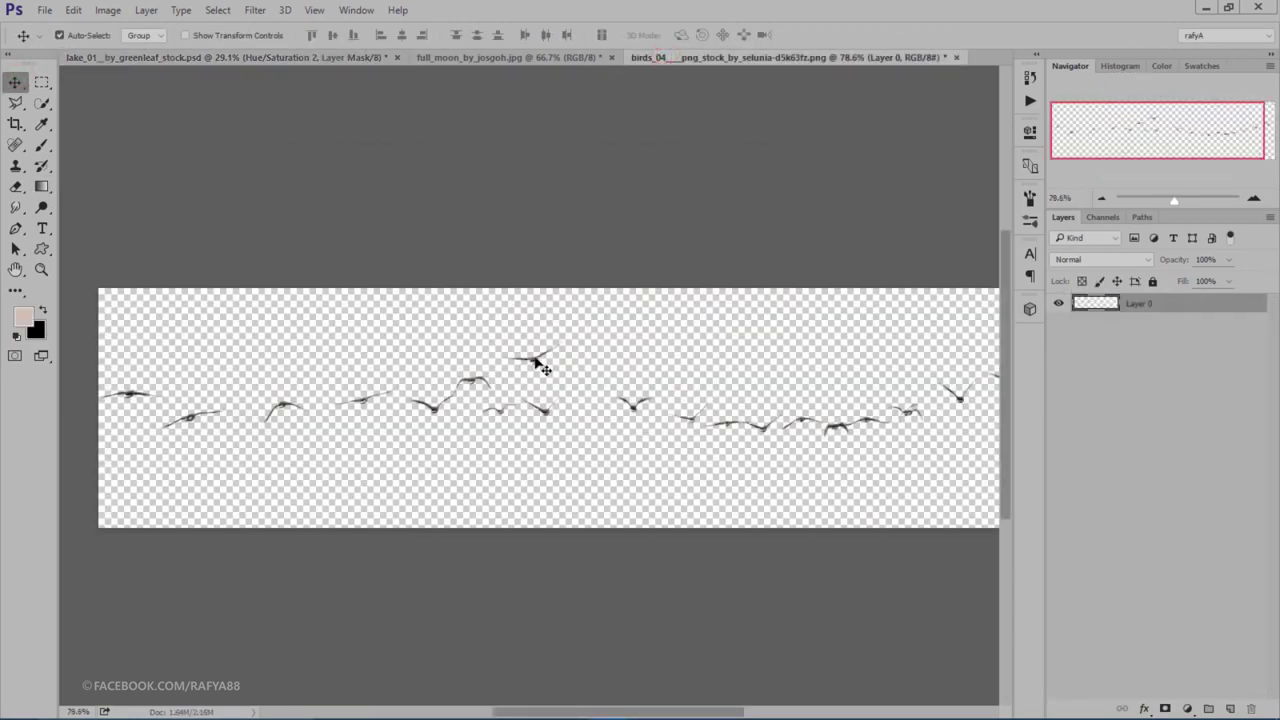
pyautogui.moveTo(534, 357); pyautogui.dragTo(361, 118)
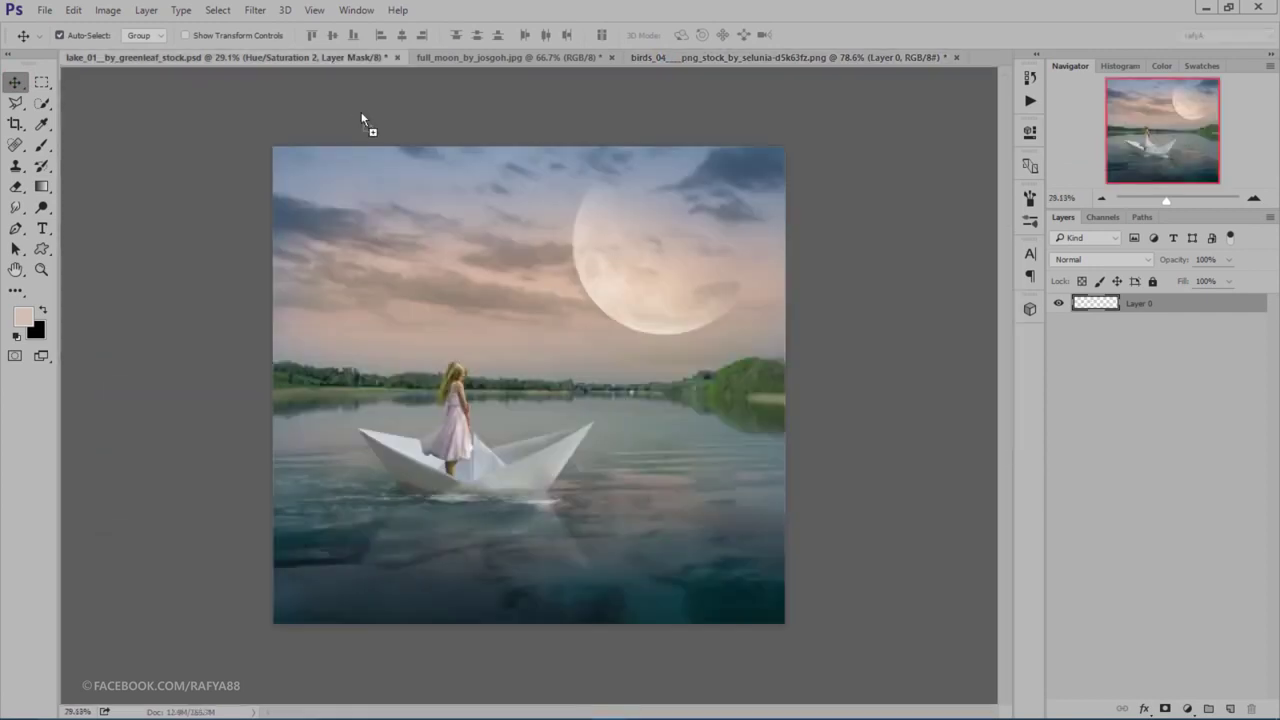
pyautogui.moveTo(575, 345); pyautogui.dragTo(584, 347)
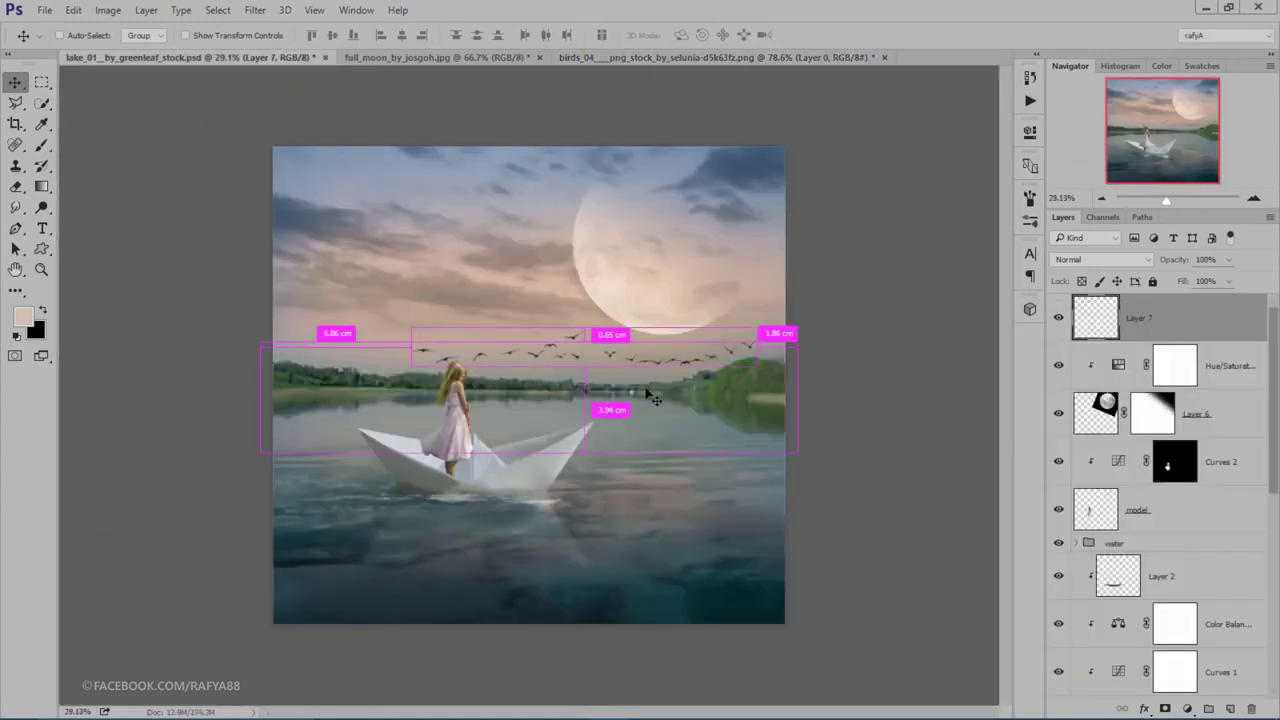
pyautogui.hotkey('ctrl', 't')
pyautogui.moveTo(757, 362)
pyautogui.mouseDown()
pyautogui.moveTo(665, 366)
pyautogui.moveTo(681, 341)
pyautogui.moveTo(667, 327)
pyautogui.mouseUp()
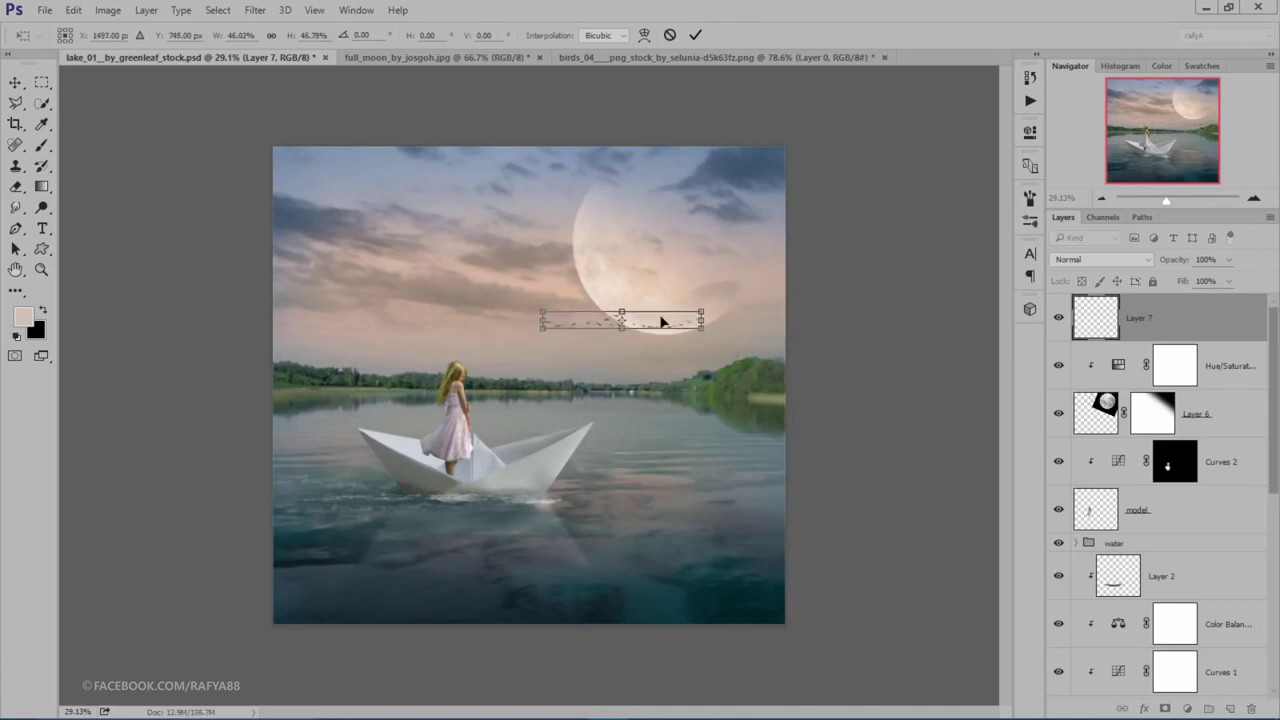
pyautogui.moveTo(661, 320)
pyautogui.mouseDown()
pyautogui.moveTo(649, 347)
pyautogui.moveTo(654, 237)
pyautogui.moveTo(610, 277)
pyautogui.mouseUp()
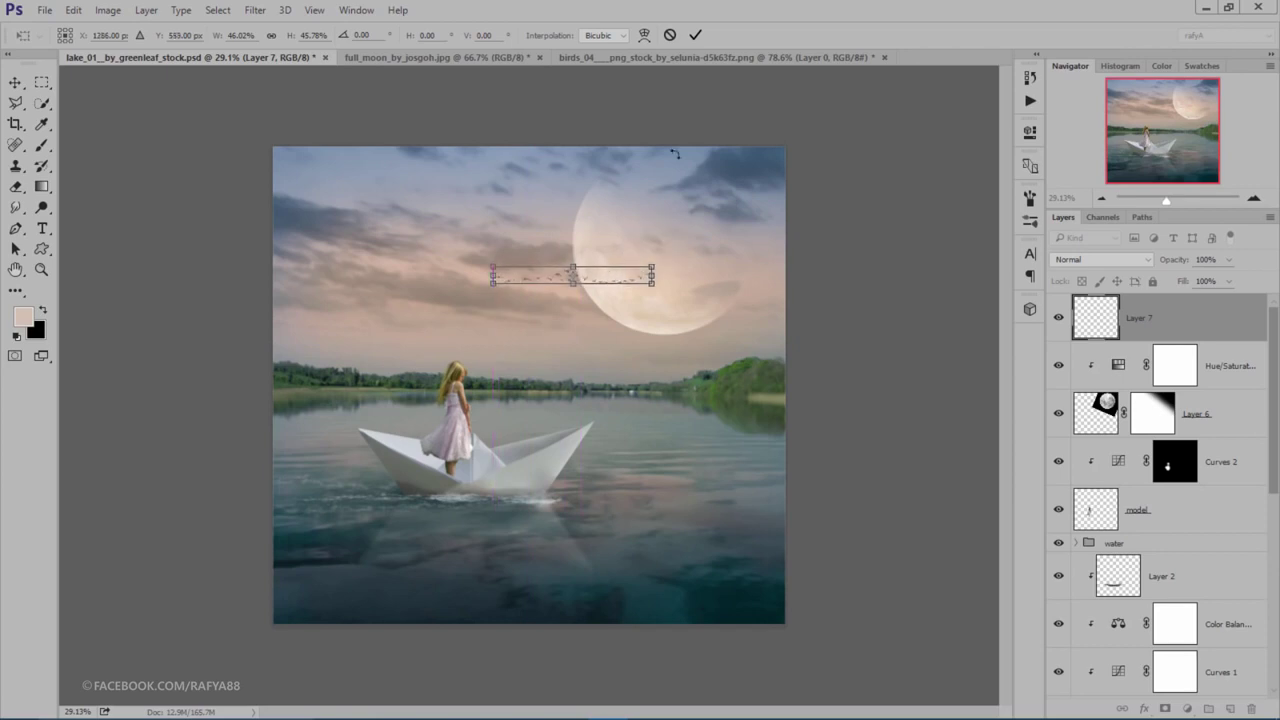
pyautogui.click(694, 36)
pyautogui.hotkey('ctrl', '+')
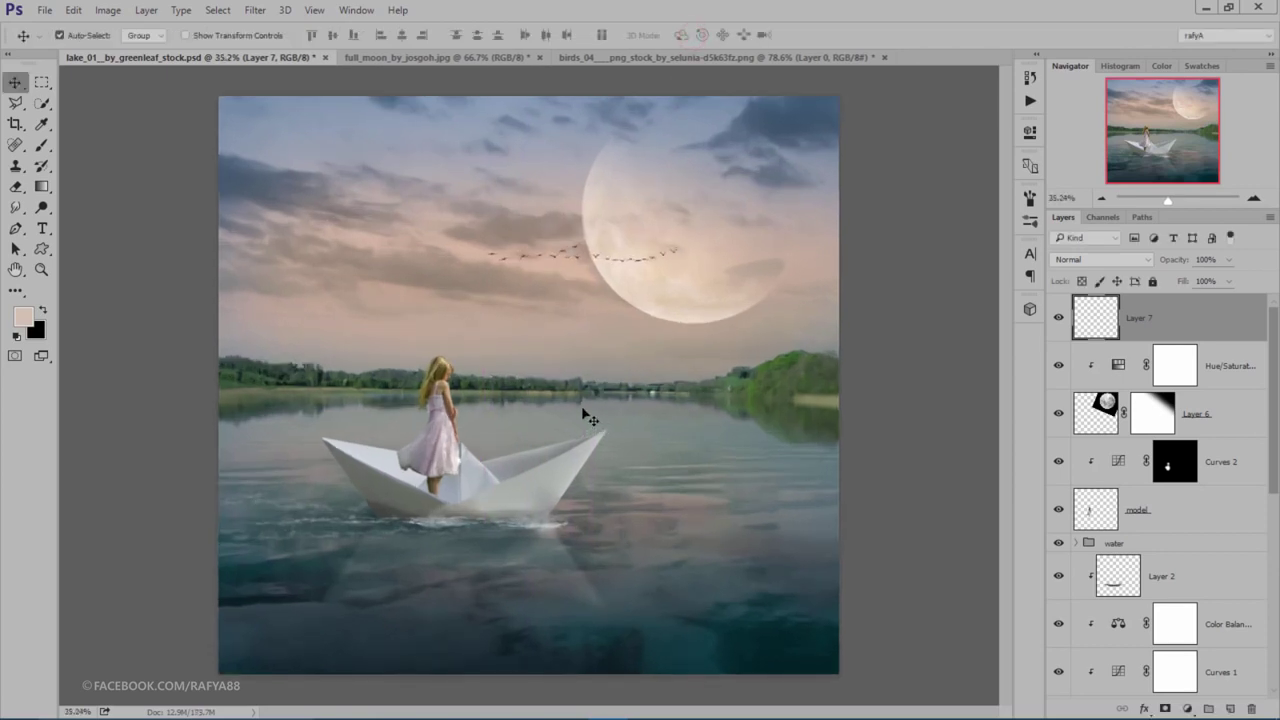
# Step: Set the bird flock layer's opacity to 65%
pyautogui.scroll(1, 590, 418)
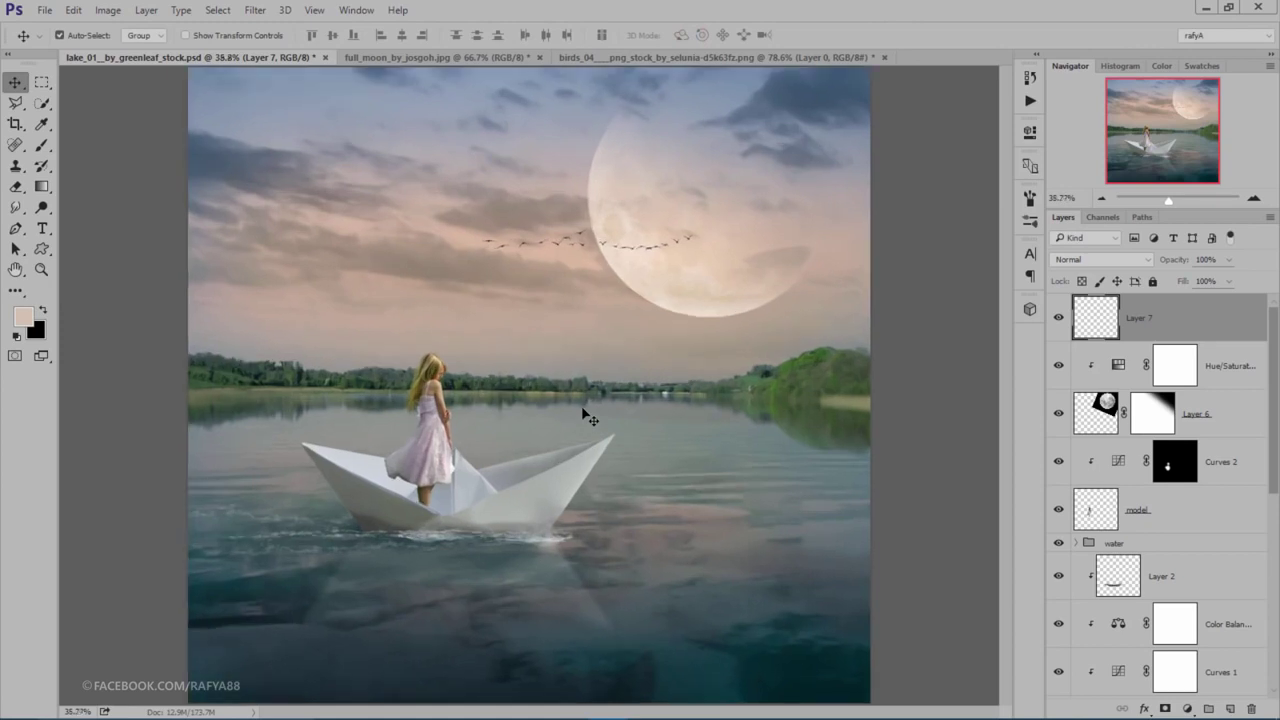
pyautogui.moveTo(1182, 264); pyautogui.dragTo(1158, 259)
pyautogui.scroll(-5, 731, 296)
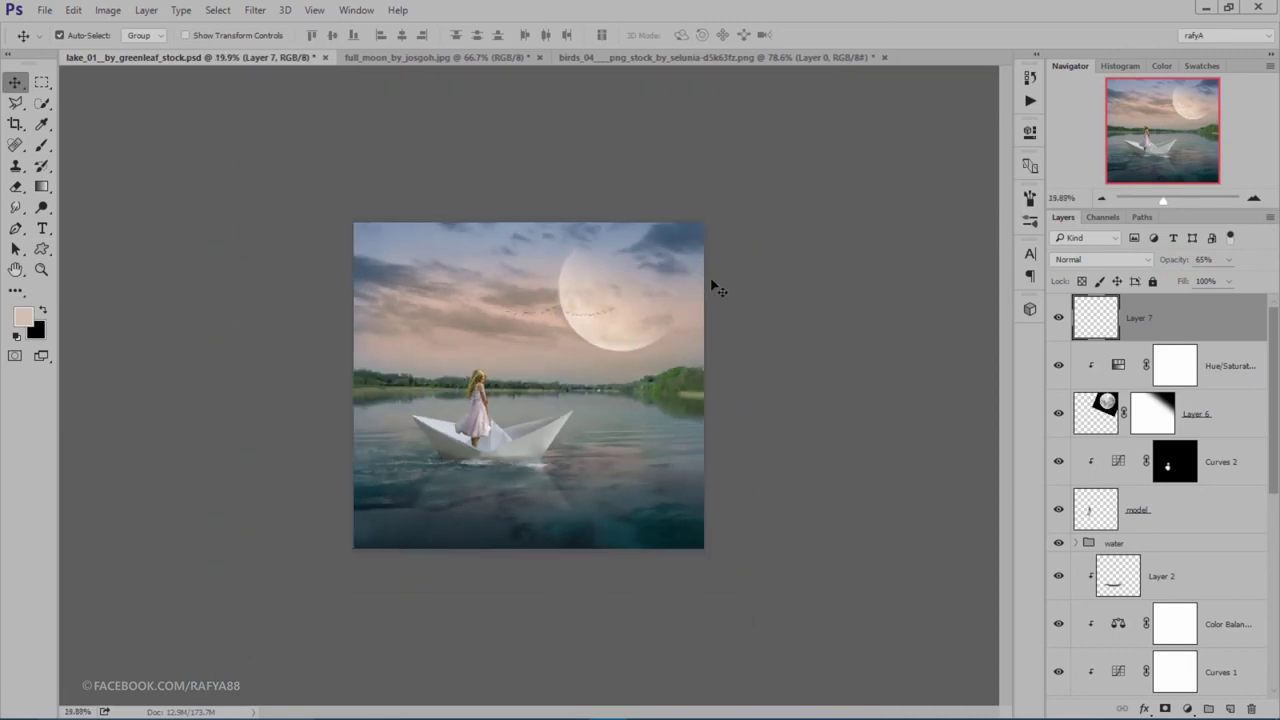
pyautogui.scroll(2, 716, 289)
pyautogui.scroll(1, 716, 289)
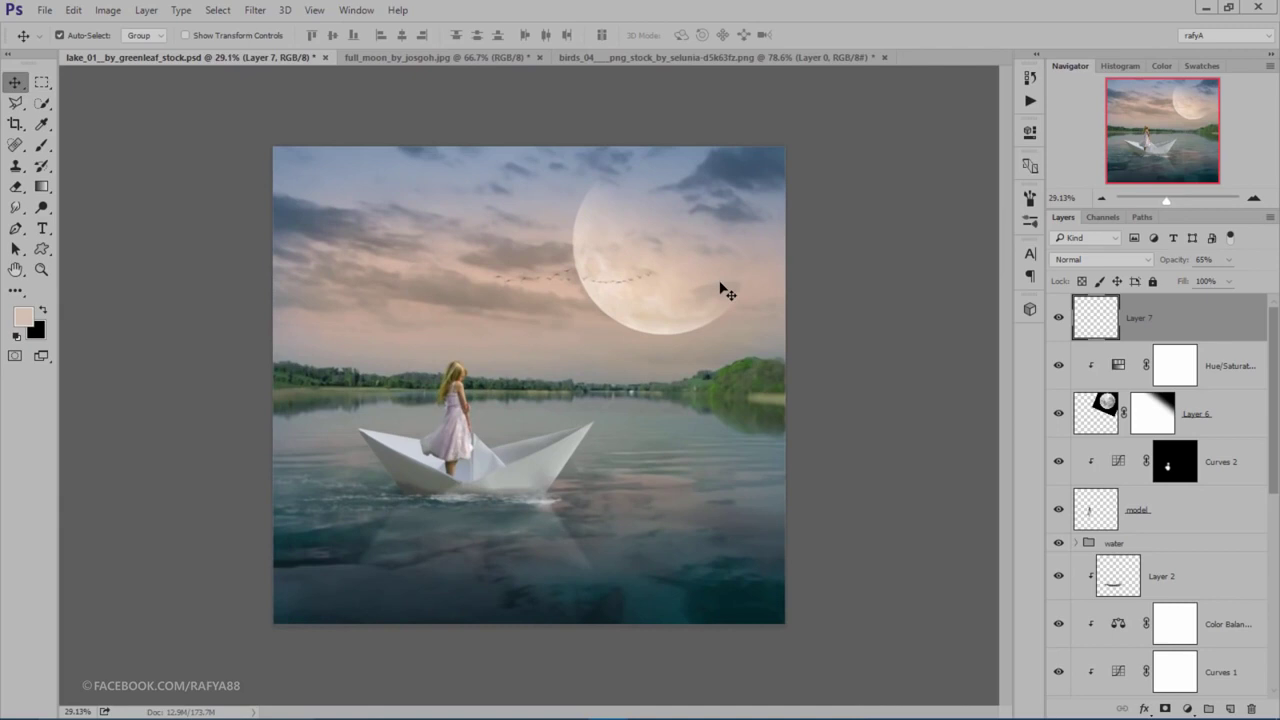
# Step: Merge the Hue/Saturation tint into Layer 6 and rename the merged layer 'moon'
pyautogui.click(1204, 421)
pyautogui.rightClick(1228, 372)
pyautogui.click(942, 564)
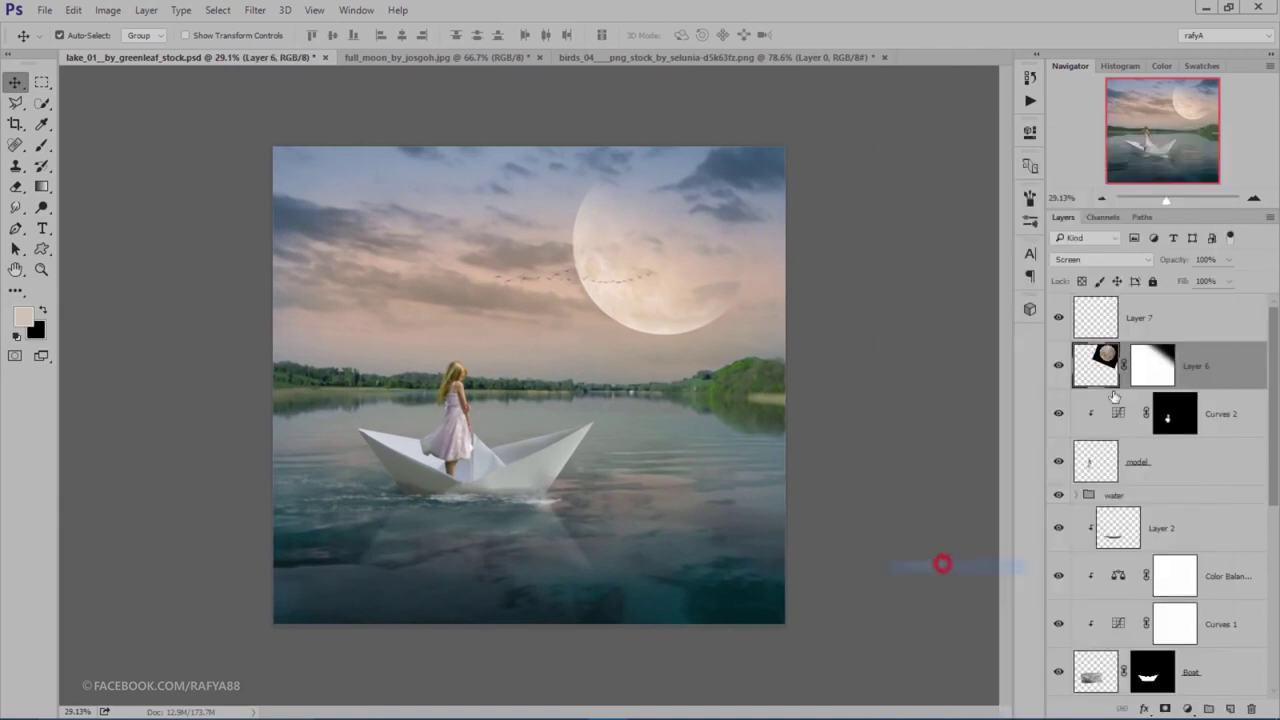
pyautogui.doubleClick(1203, 368)
pyautogui.write('moon')
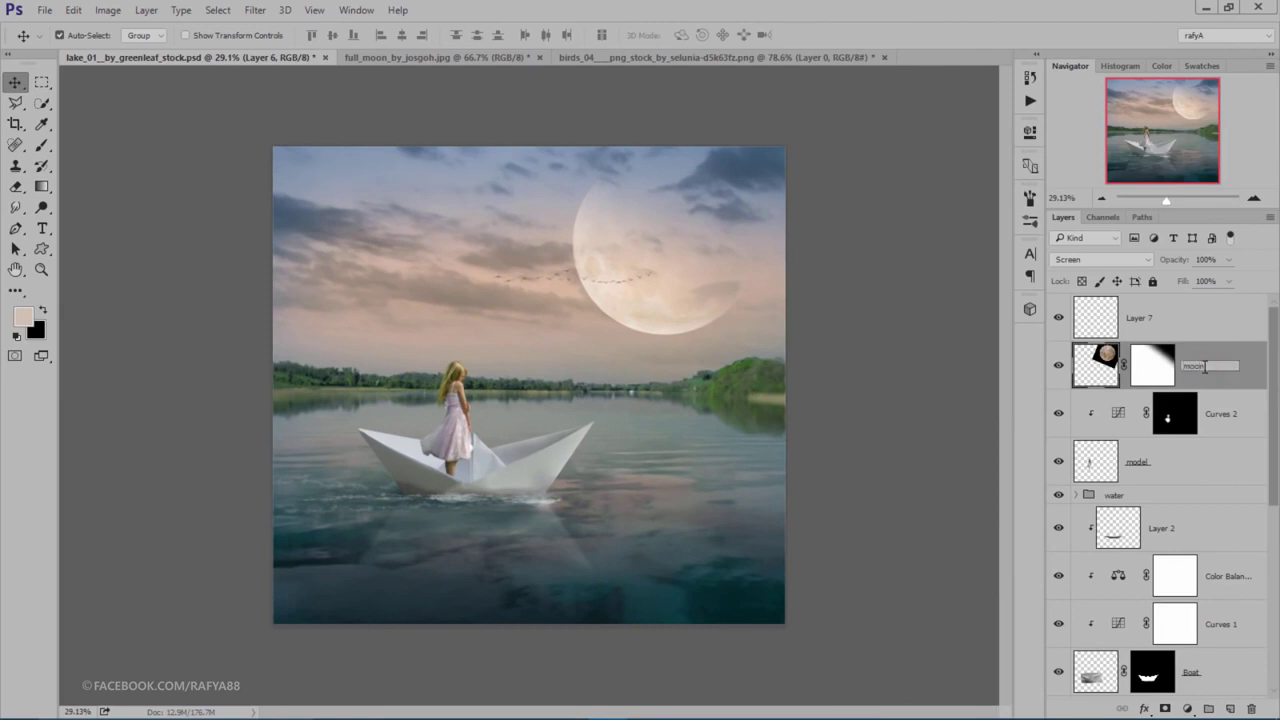
pyautogui.click(1208, 372)
# Step: Duplicate moon, lower the copy to 78% opacity, and merge it down, applying the mask
pyautogui.hotkey('ctrl', 'j')
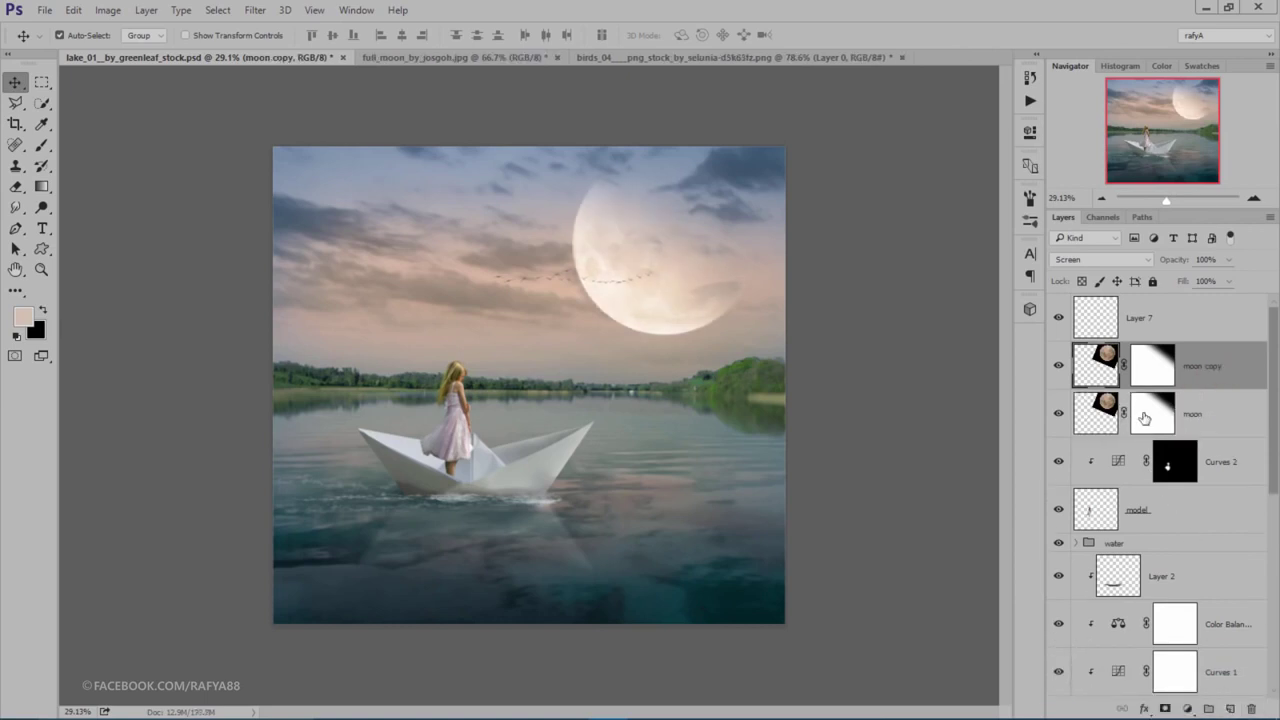
pyautogui.moveTo(1180, 260); pyautogui.dragTo(1173, 261)
pyautogui.rightClick(1207, 368)
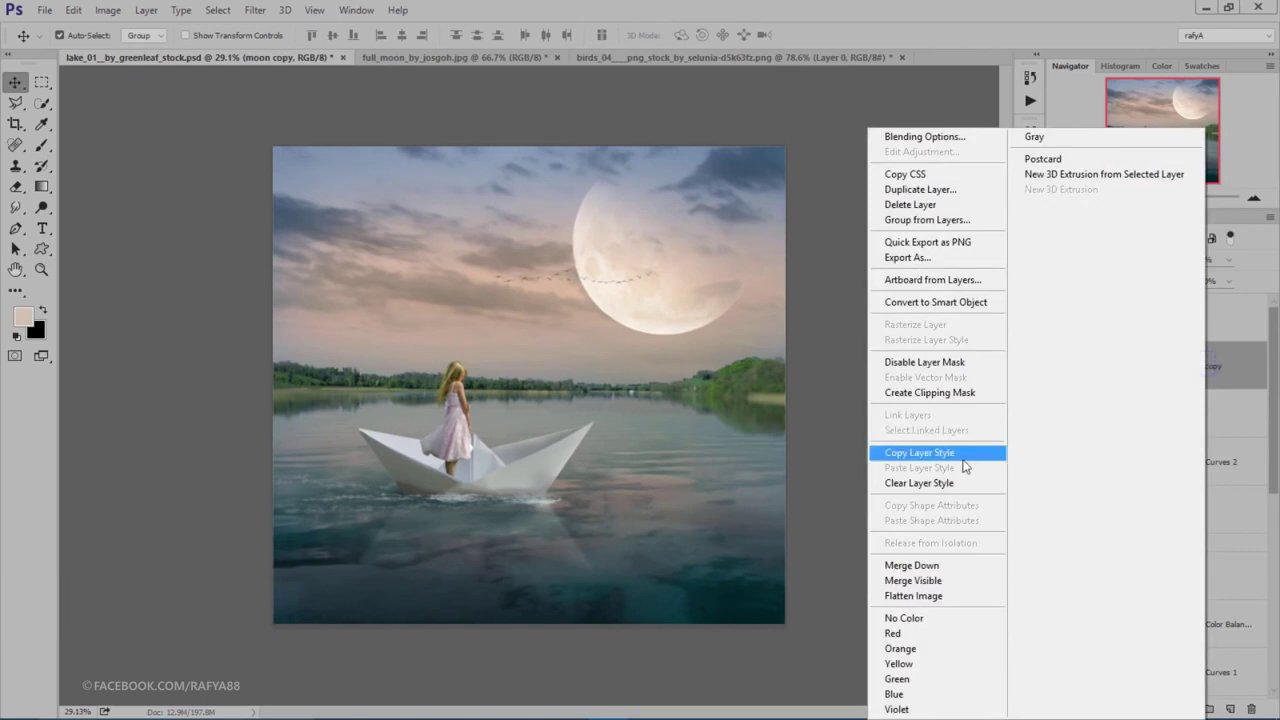
pyautogui.click(945, 565)
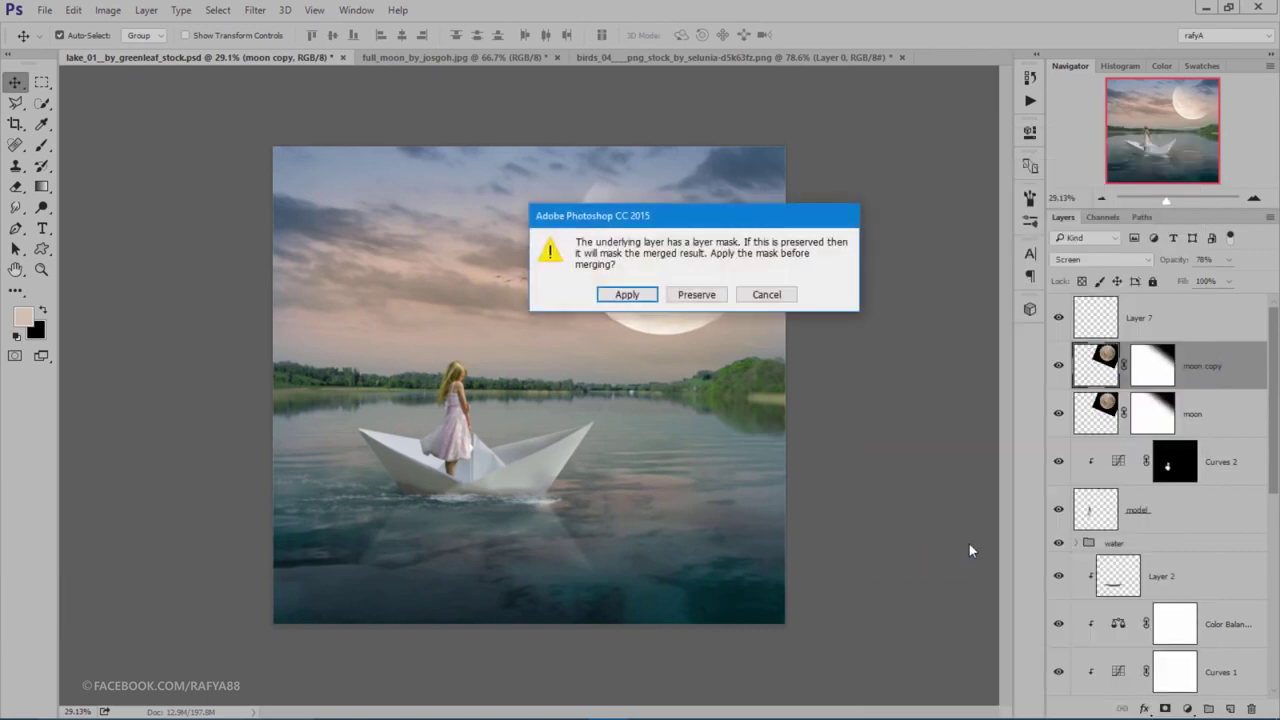
pyautogui.click(625, 295)
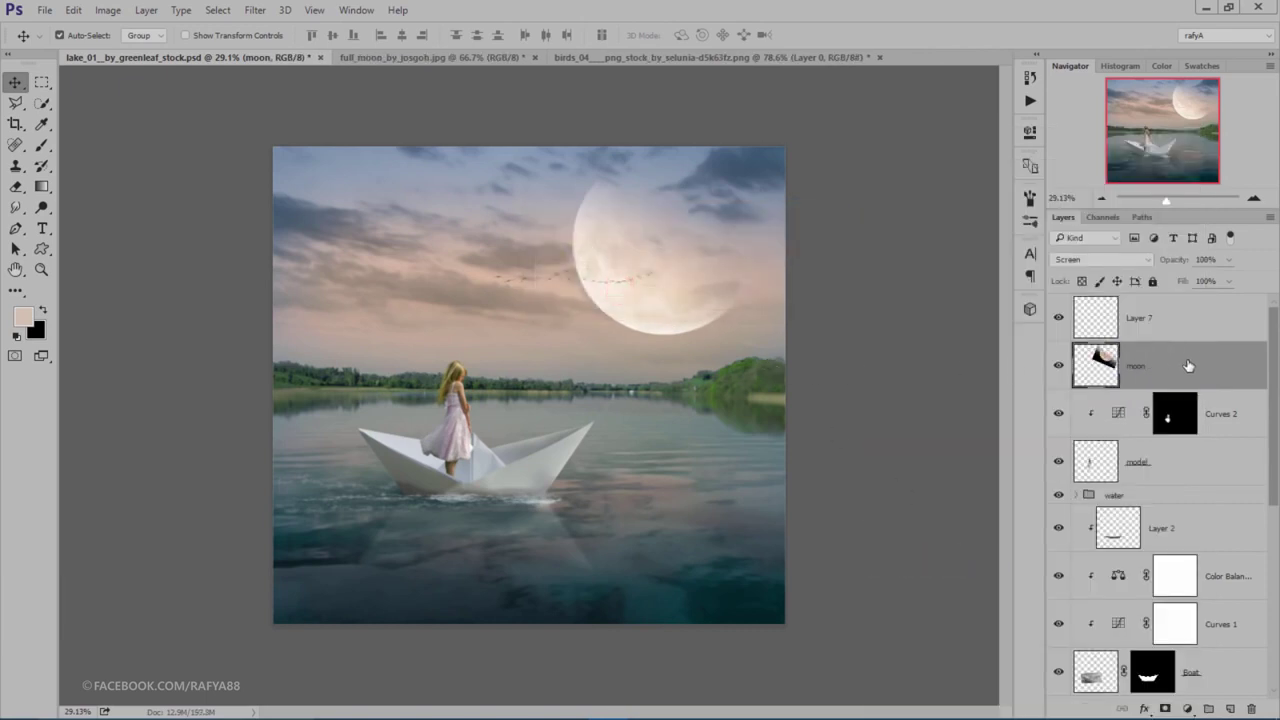
# Step: Duplicate the moon layer and flip the copy vertically with Free Transform
pyautogui.hotkey('ctrl', 'j')
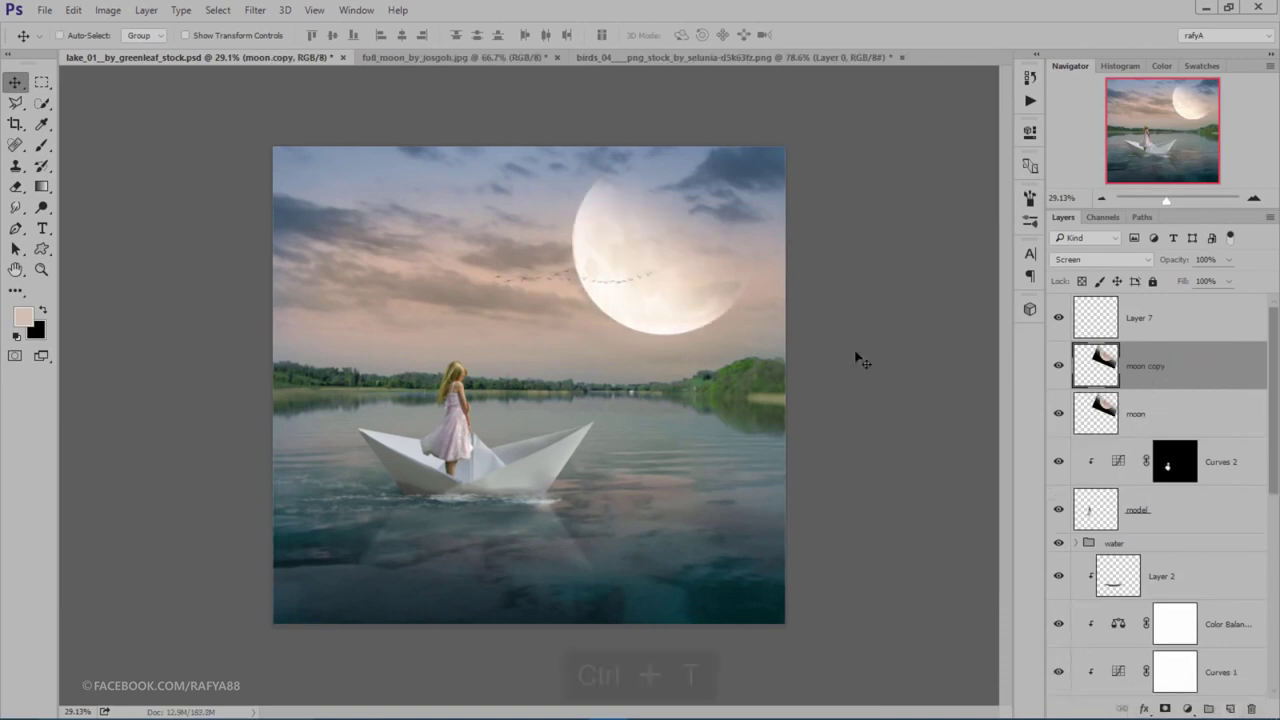
pyautogui.hotkey('ctrl', 't')
pyautogui.moveTo(648, 262); pyautogui.dragTo(655, 393)
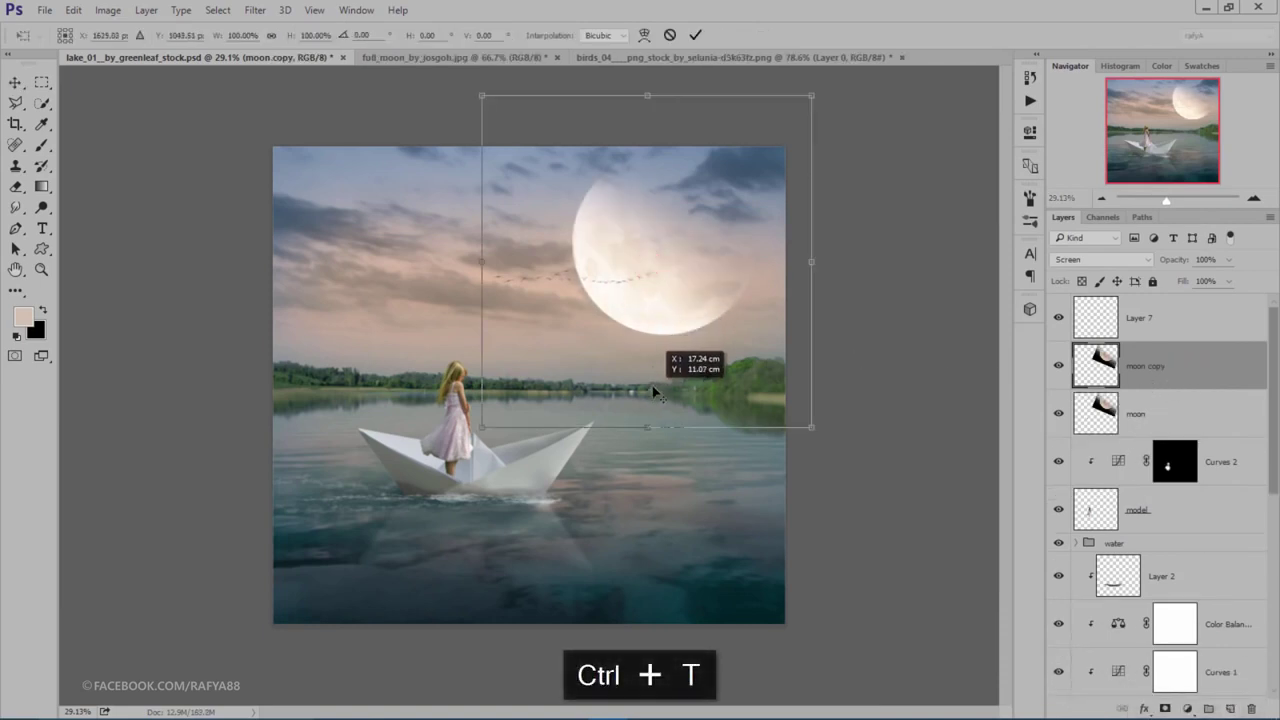
pyautogui.rightClick(680, 318)
pyautogui.click(766, 570)
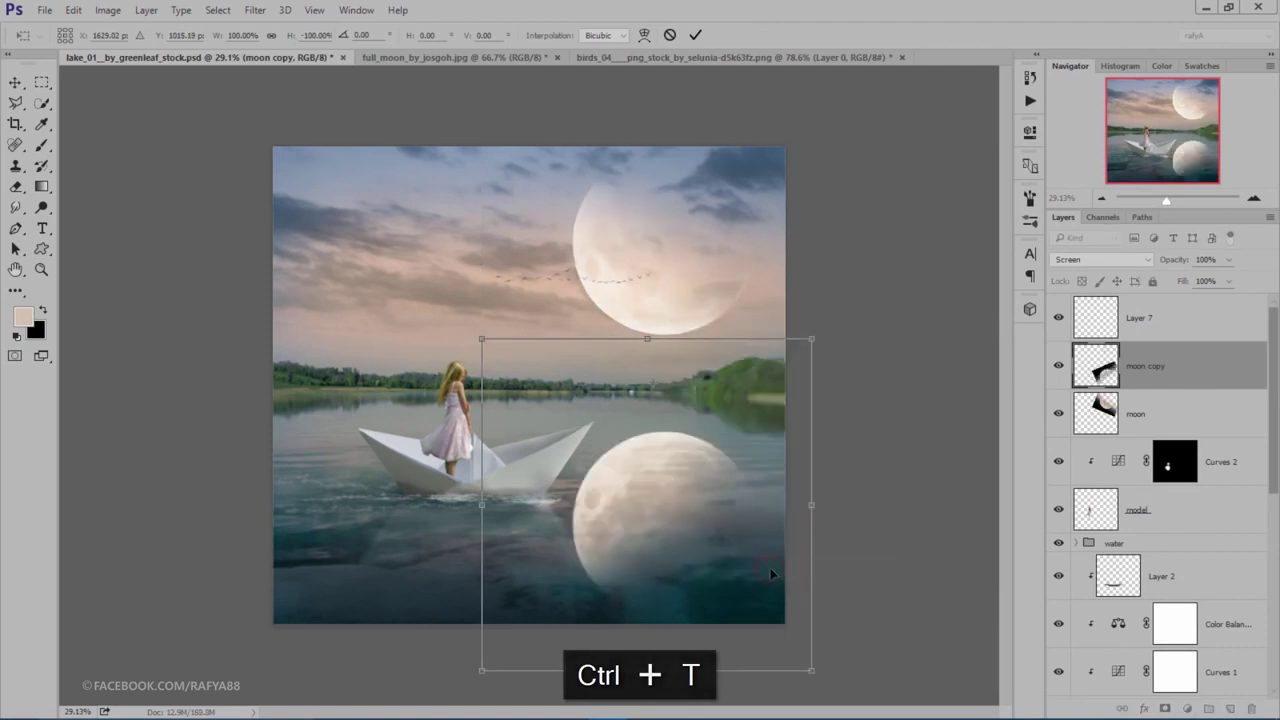
# Step: Place the flipped moon on the water below, commit, and set its opacity to 41%
pyautogui.moveTo(706, 519); pyautogui.dragTo(706, 500)
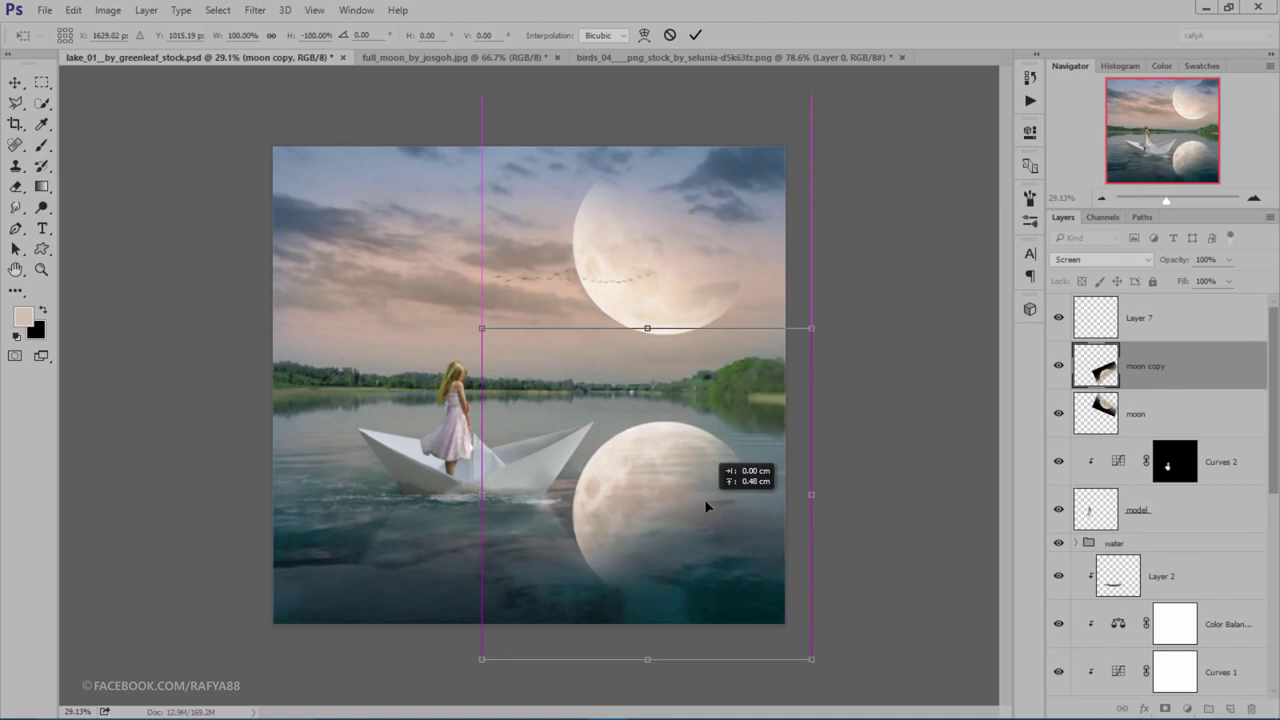
pyautogui.moveTo(705, 507); pyautogui.dragTo(708, 506)
pyautogui.click(694, 35)
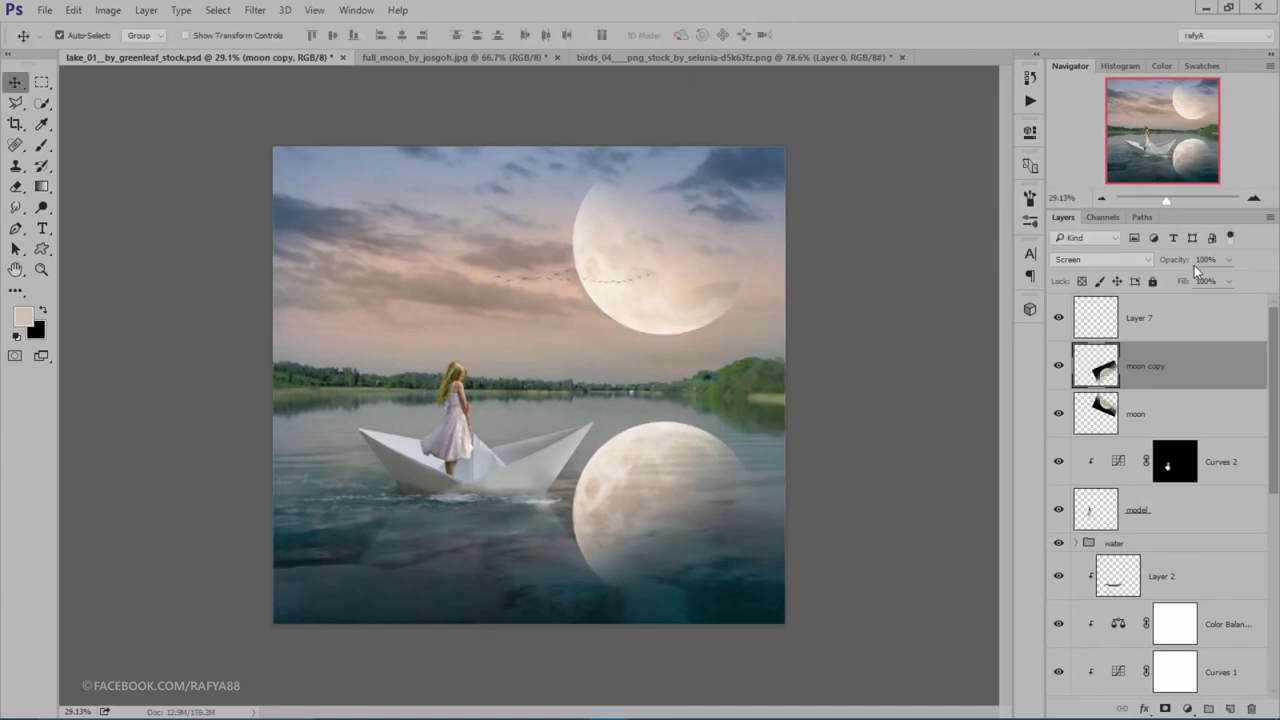
pyautogui.moveTo(1185, 262); pyautogui.dragTo(1125, 261)
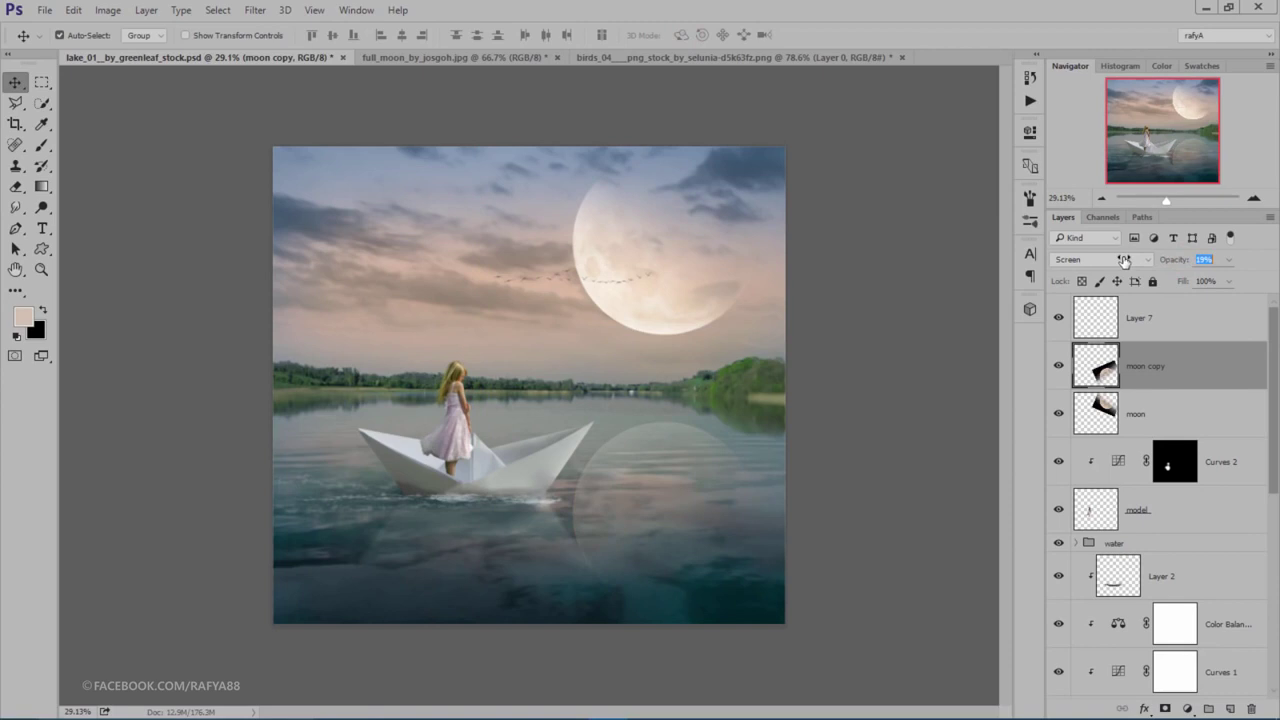
pyautogui.moveTo(1132, 261); pyautogui.dragTo(1139, 262)
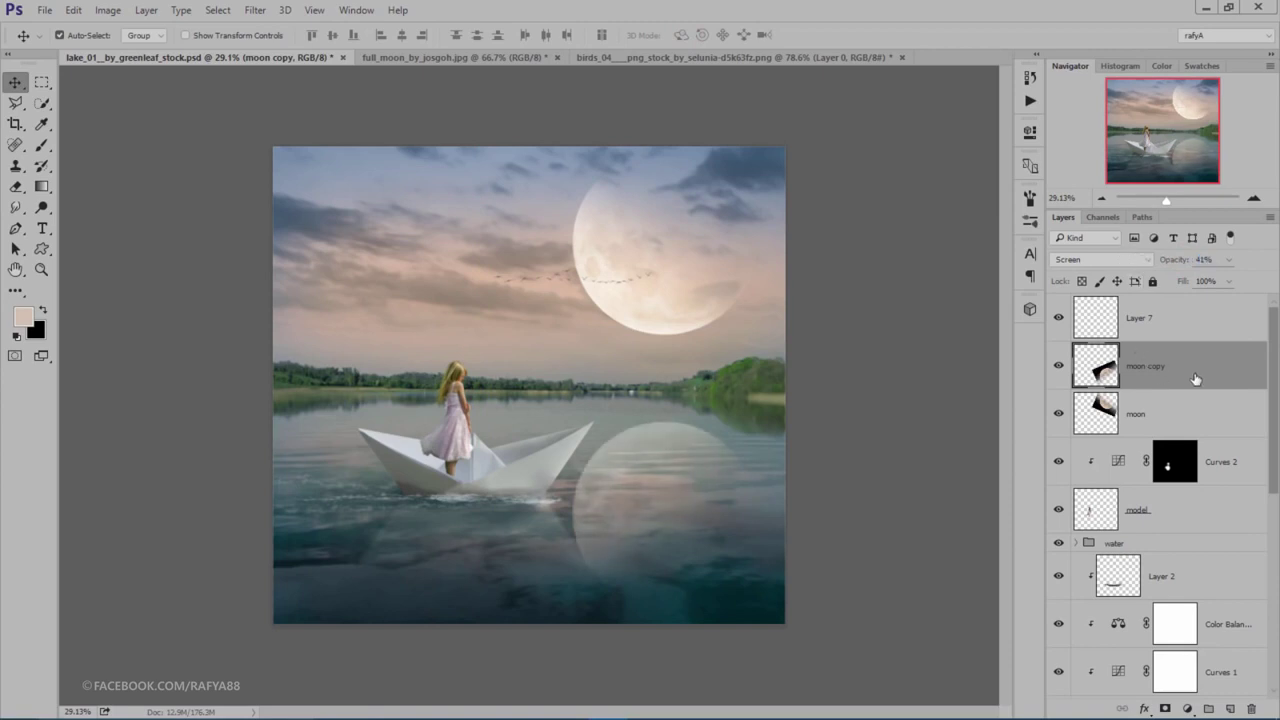
# Step: Apply a vertical Motion Blur (angle -90, distance 33) to the moon reflection
pyautogui.click(258, 10)
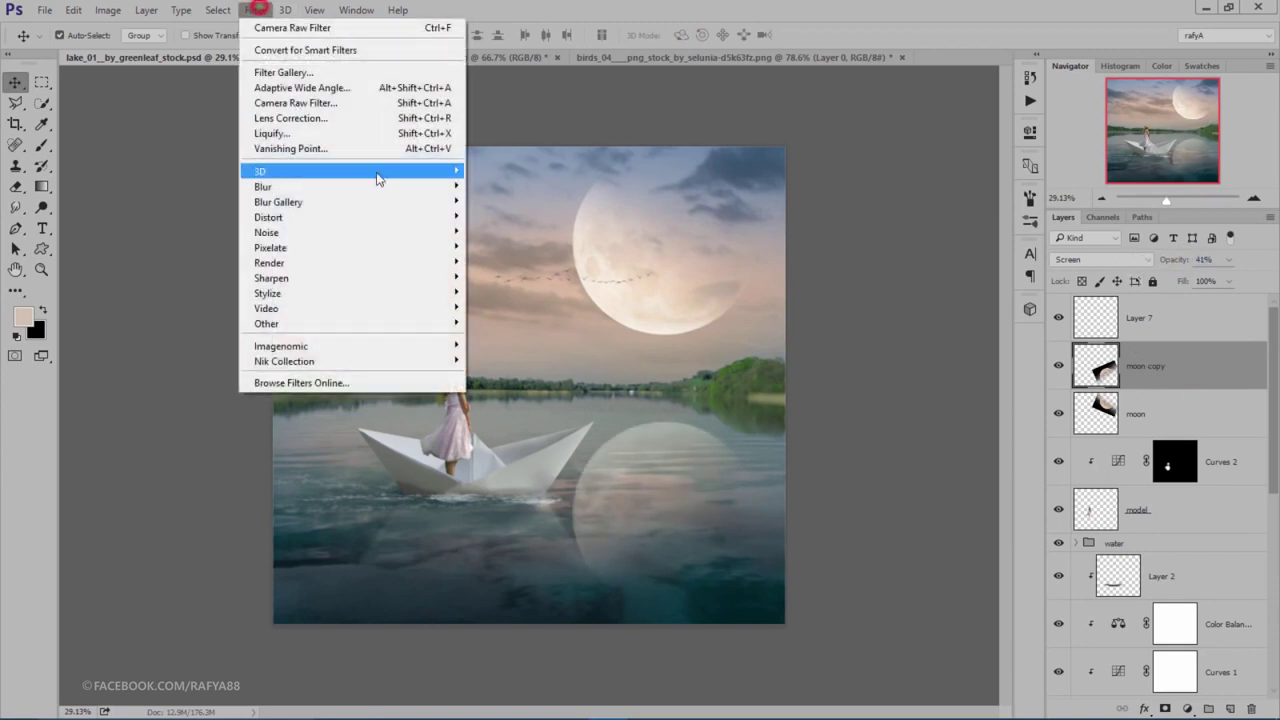
pyautogui.click(536, 277)
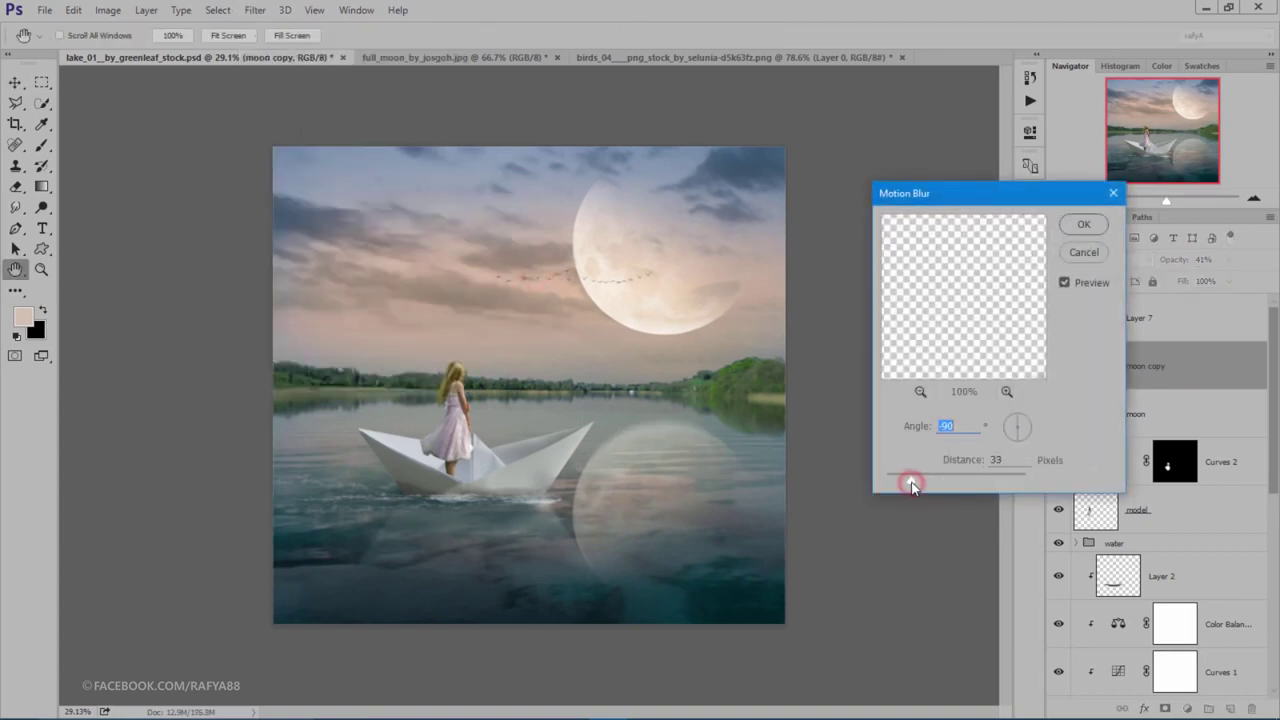
pyautogui.click(1084, 226)
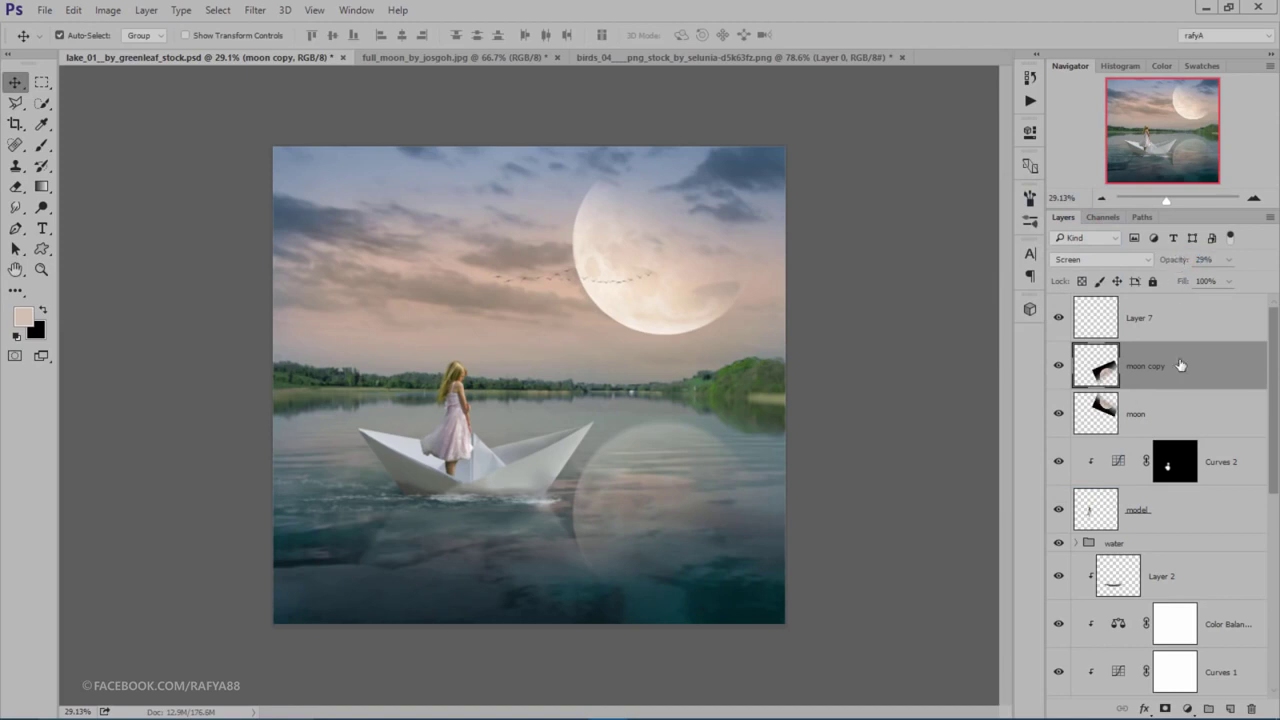
# Step: Set up a soft Eraser at 62% opacity with a resized brush
pyautogui.click(15, 186)
pyautogui.moveTo(211, 40); pyautogui.dragTo(180, 42)
pyautogui.rightClick(553, 304)
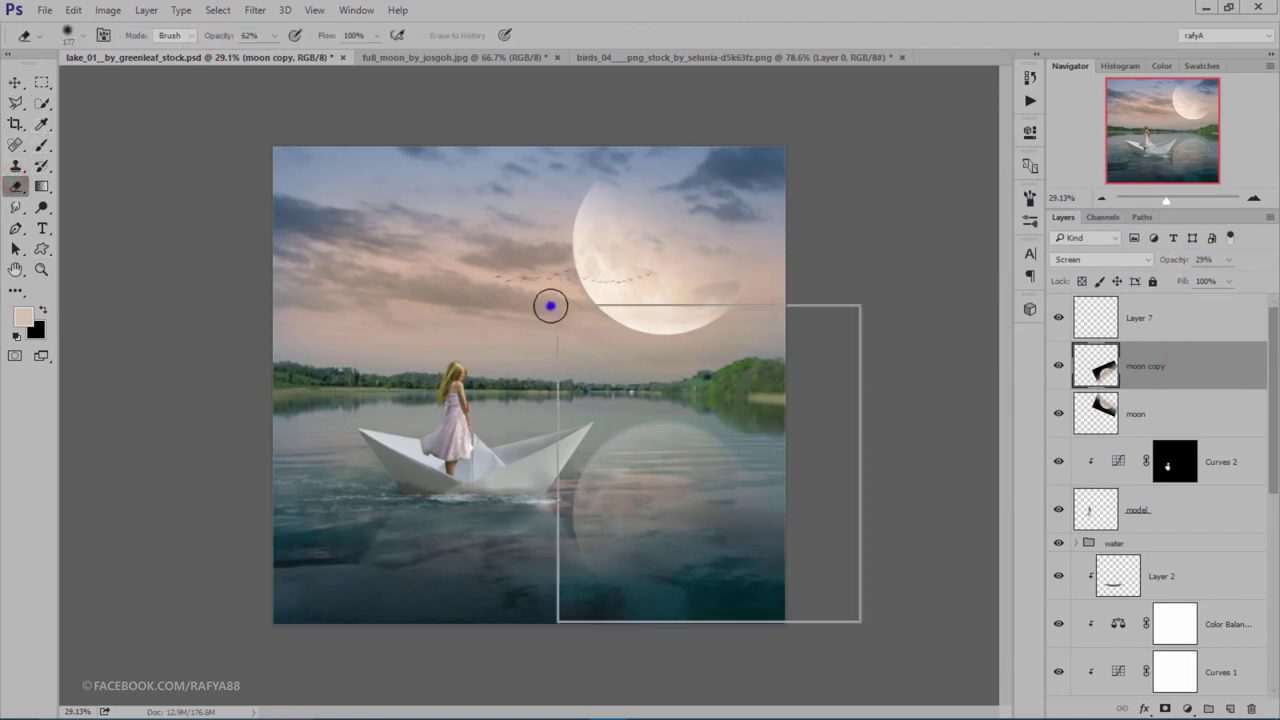
pyautogui.click(716, 337)
pyautogui.click(451, 165)
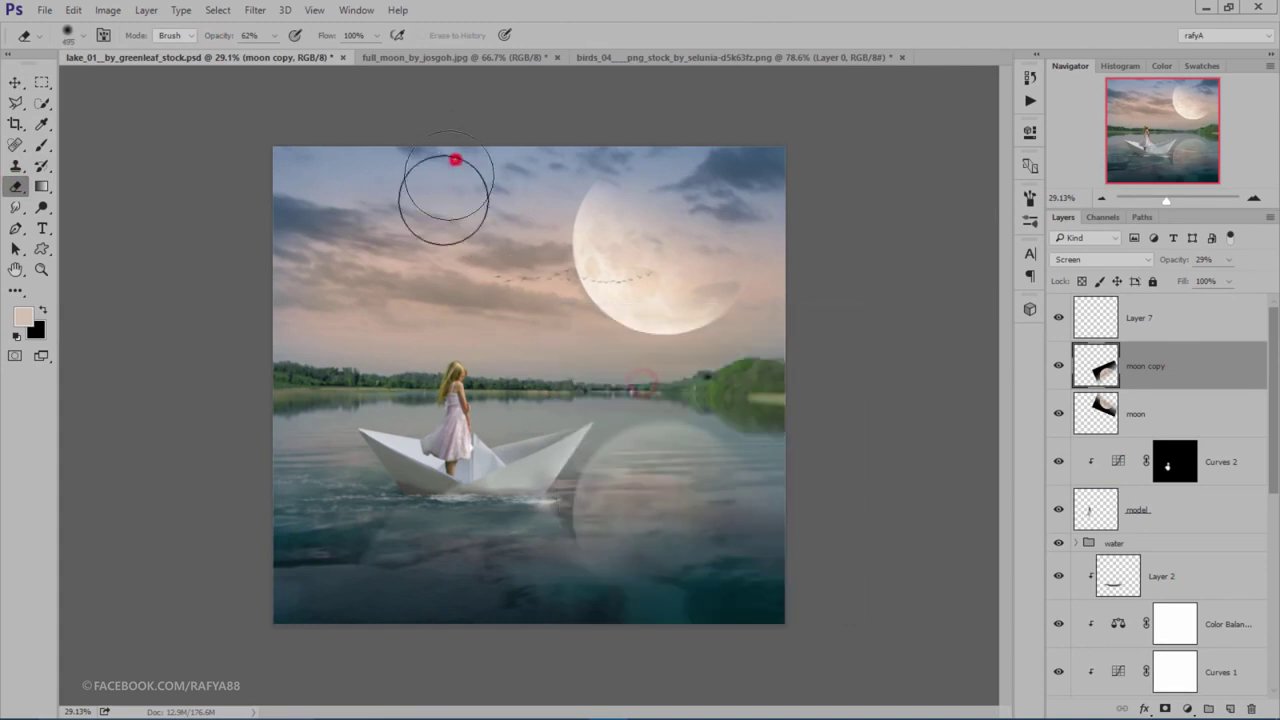
# Step: Erase the moon reflection's lower edges and set its layer opacity to 27%
pyautogui.moveTo(570, 563)
pyautogui.mouseDown()
pyautogui.moveTo(540, 540)
pyautogui.moveTo(661, 530)
pyautogui.mouseUp()
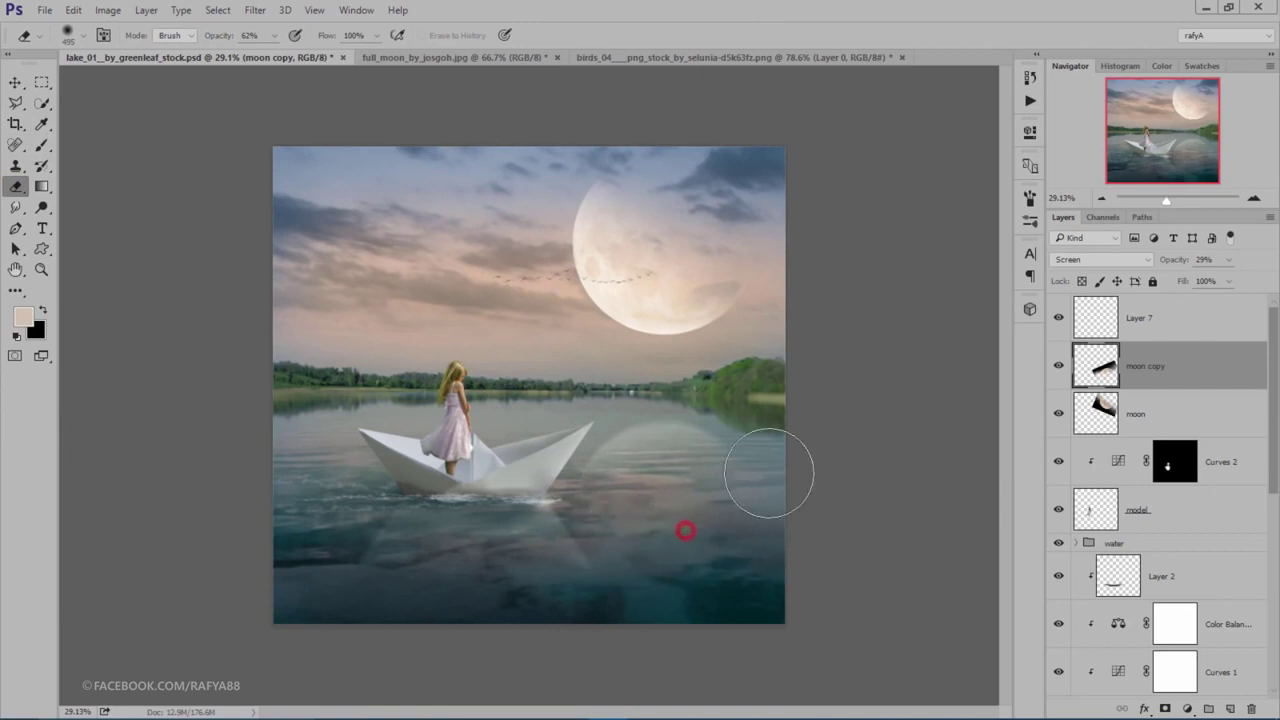
pyautogui.moveTo(661, 530); pyautogui.dragTo(808, 514)
pyautogui.moveTo(1191, 265); pyautogui.dragTo(1199, 265)
pyautogui.click(645, 510)
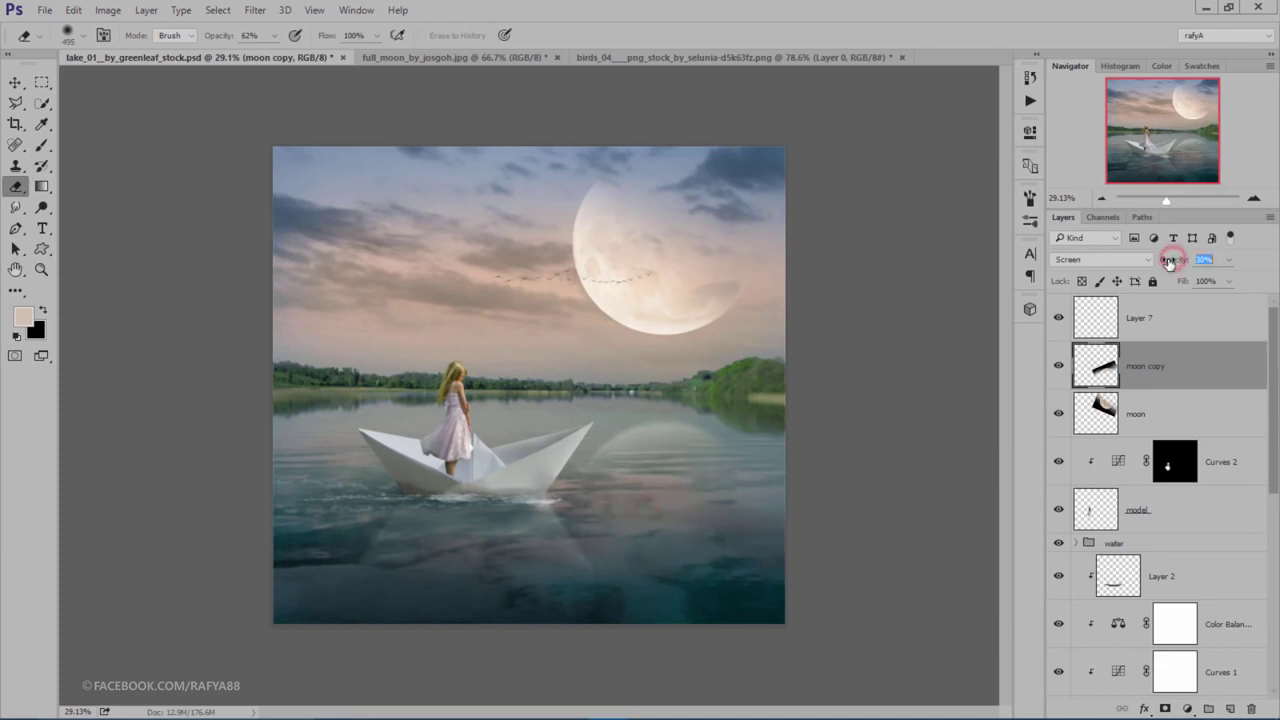
# Step: Add an empty Layer 8 above Color Balance 1 and begin choosing a foreground colour
pyautogui.scroll(-3, 477, 286)
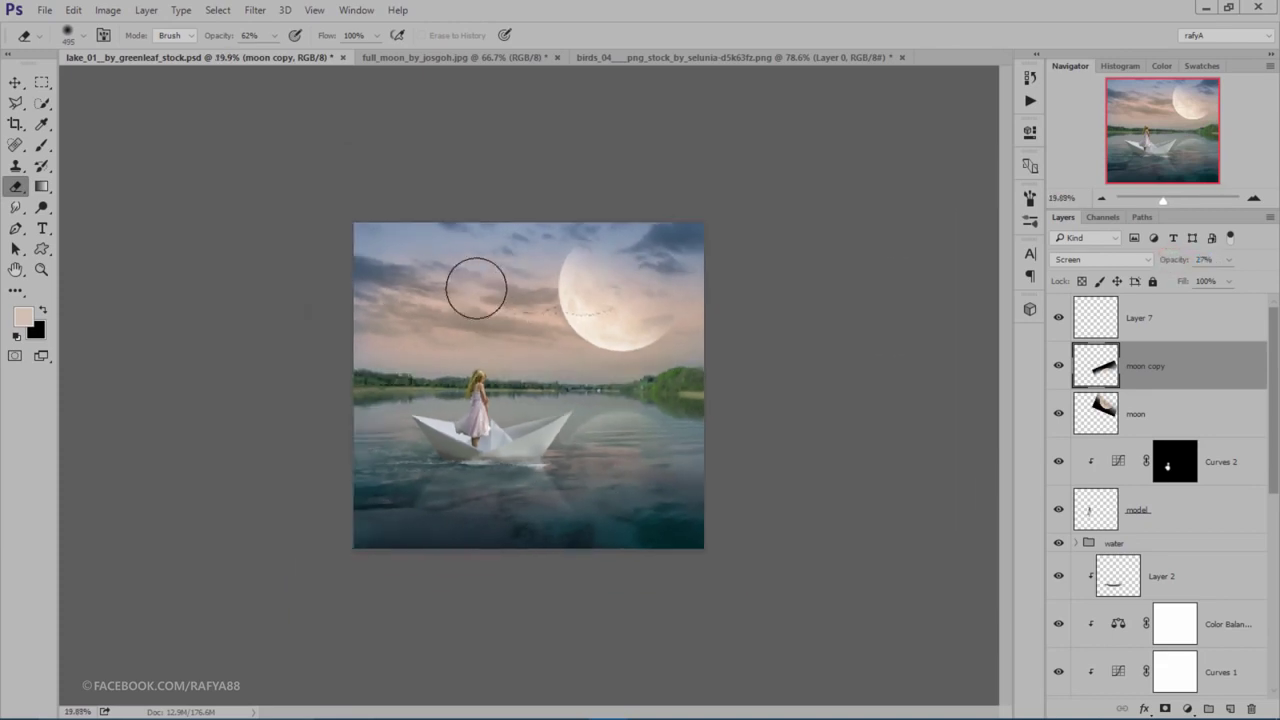
pyautogui.scroll(1, 477, 286)
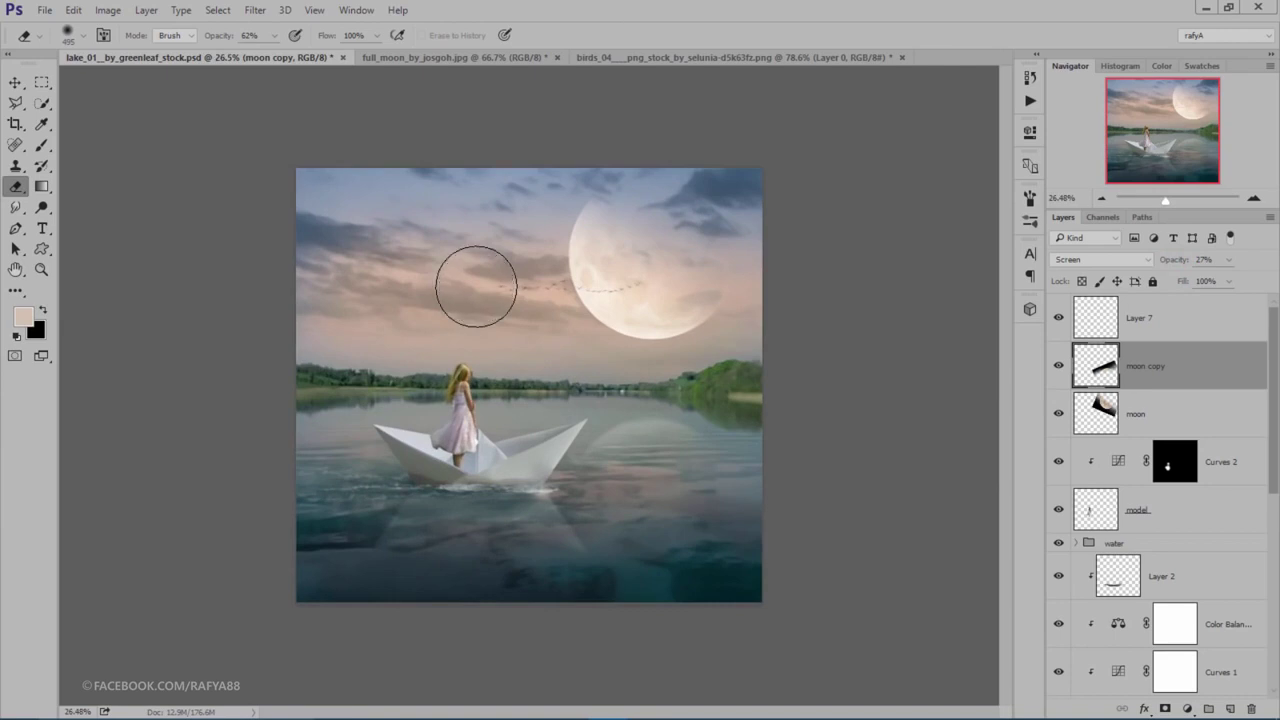
pyautogui.scroll(2, 476, 286)
pyautogui.scroll(-1, 489, 286)
pyautogui.scroll(-5, 1081, 523)
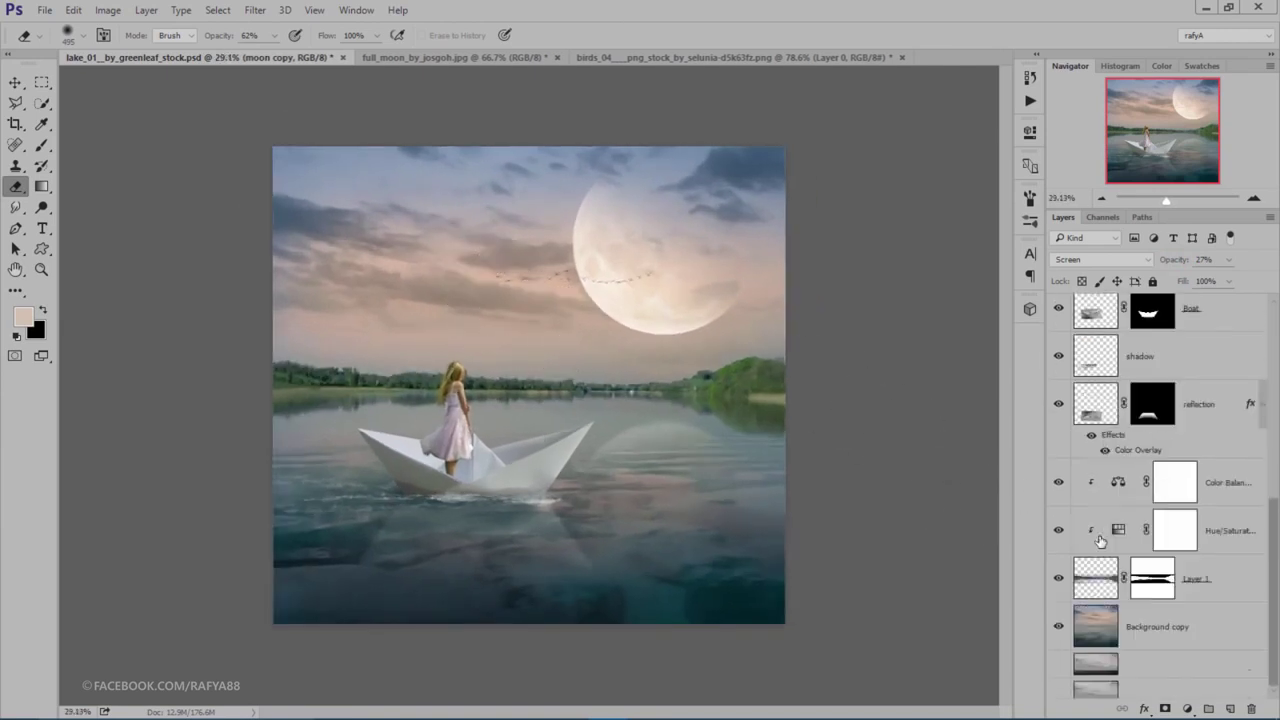
pyautogui.click(1219, 476)
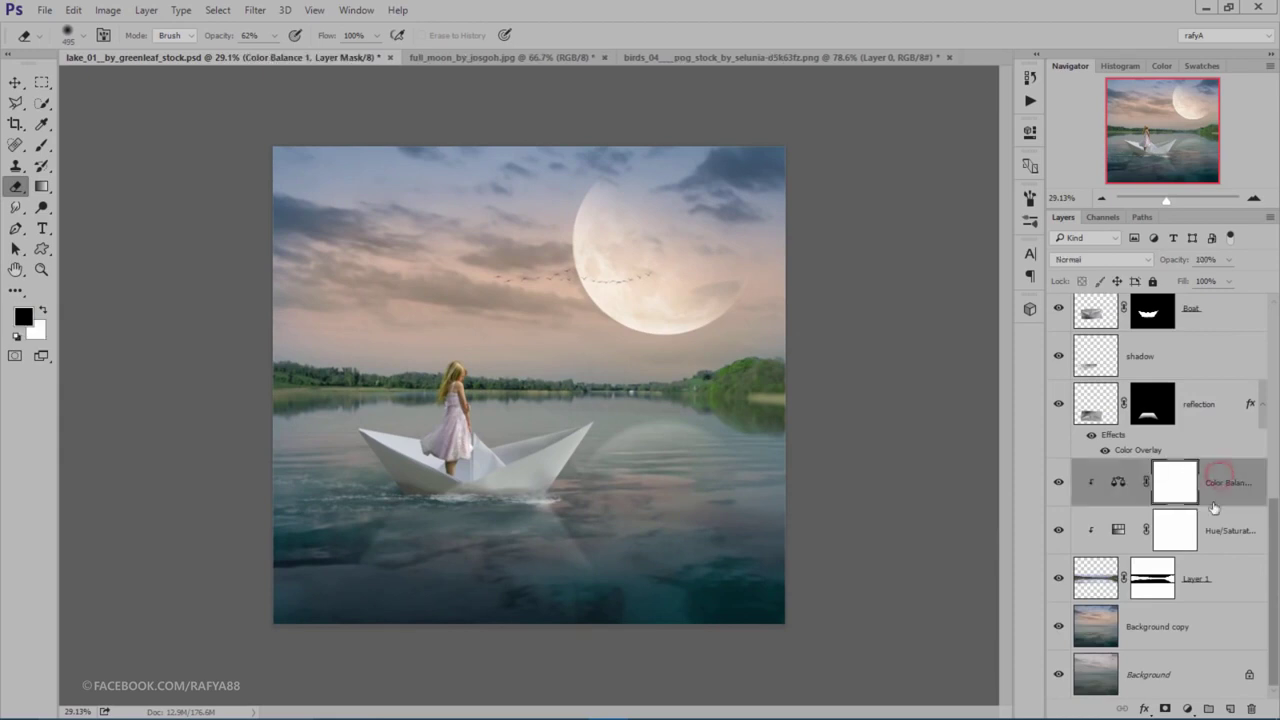
pyautogui.click(1229, 708)
pyautogui.click(22, 316)
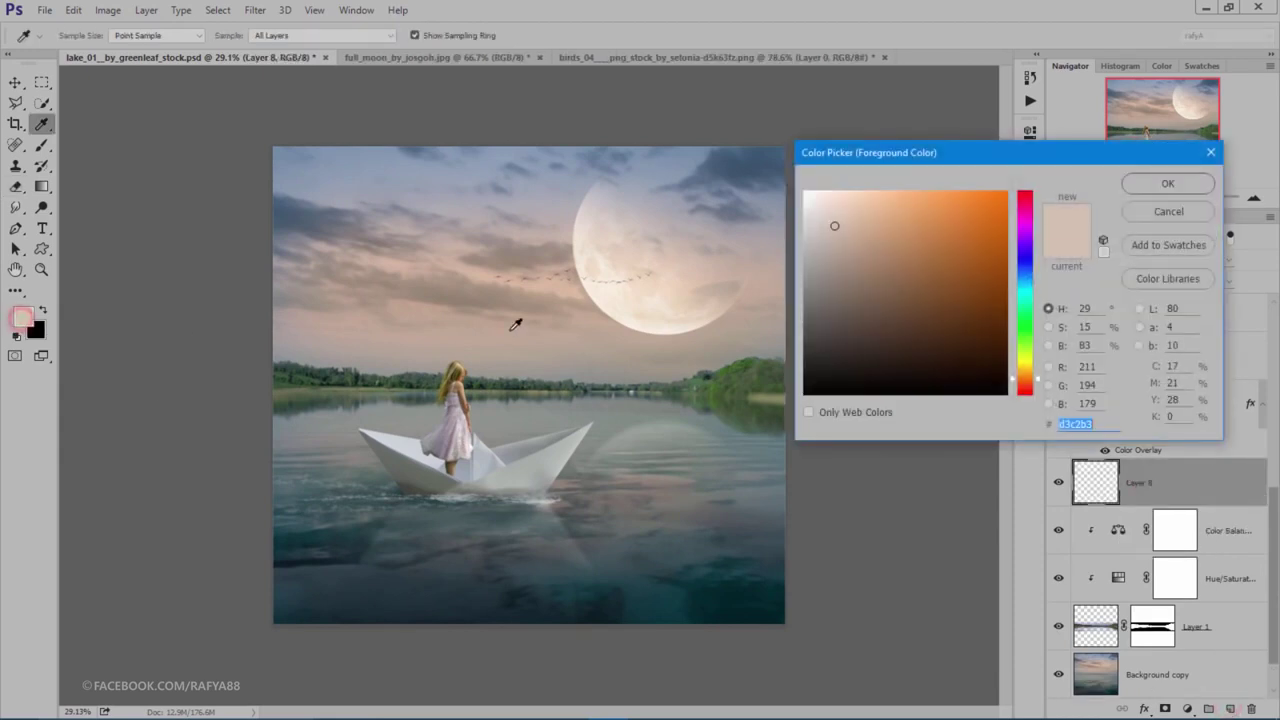
# Step: Sample the pale sky colour d3c2b3 as foreground and make a 51% eraser pass across the horizon
pyautogui.click(510, 331)
pyautogui.click(1167, 185)
pyautogui.press('e')
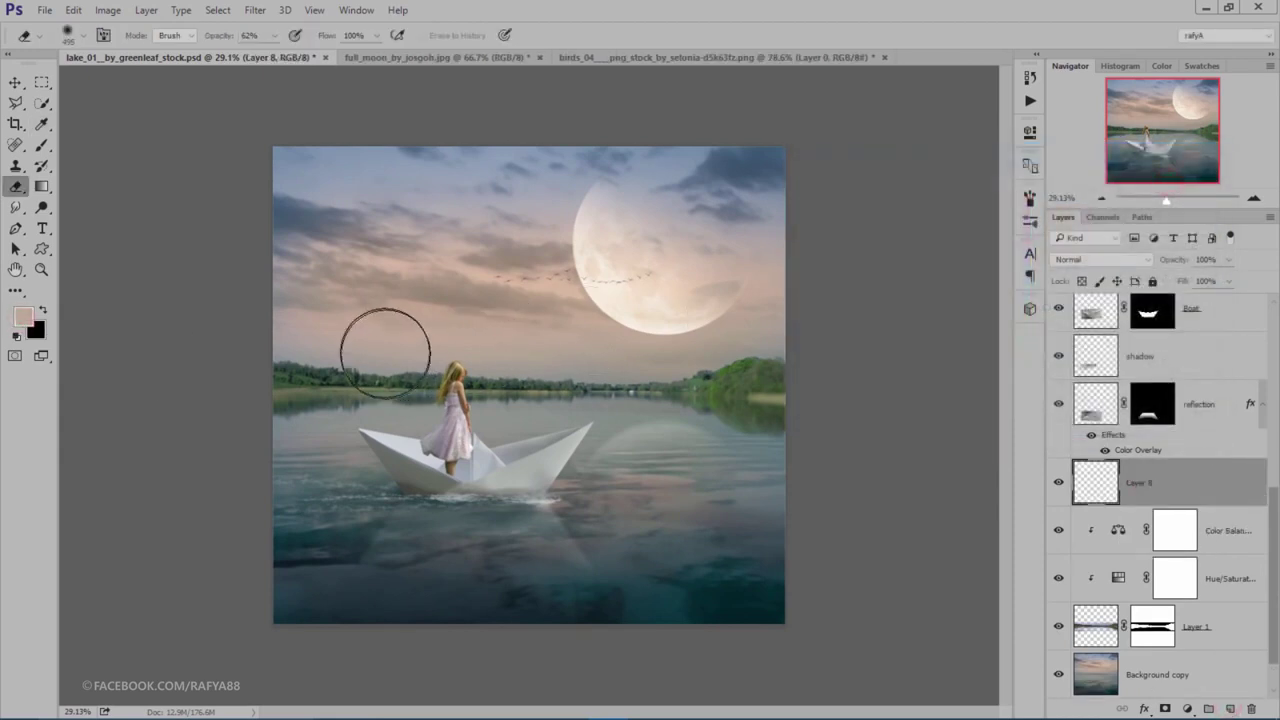
pyautogui.rightClick(453, 320)
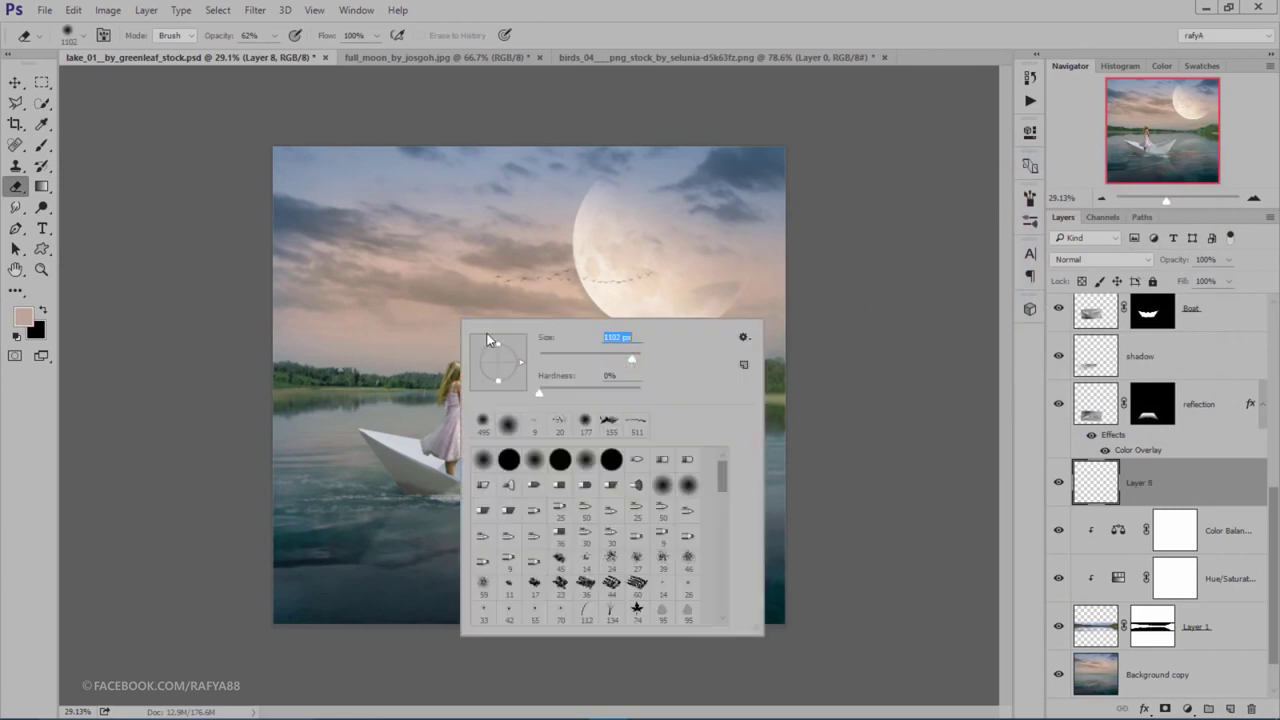
pyautogui.moveTo(222, 38); pyautogui.dragTo(212, 45)
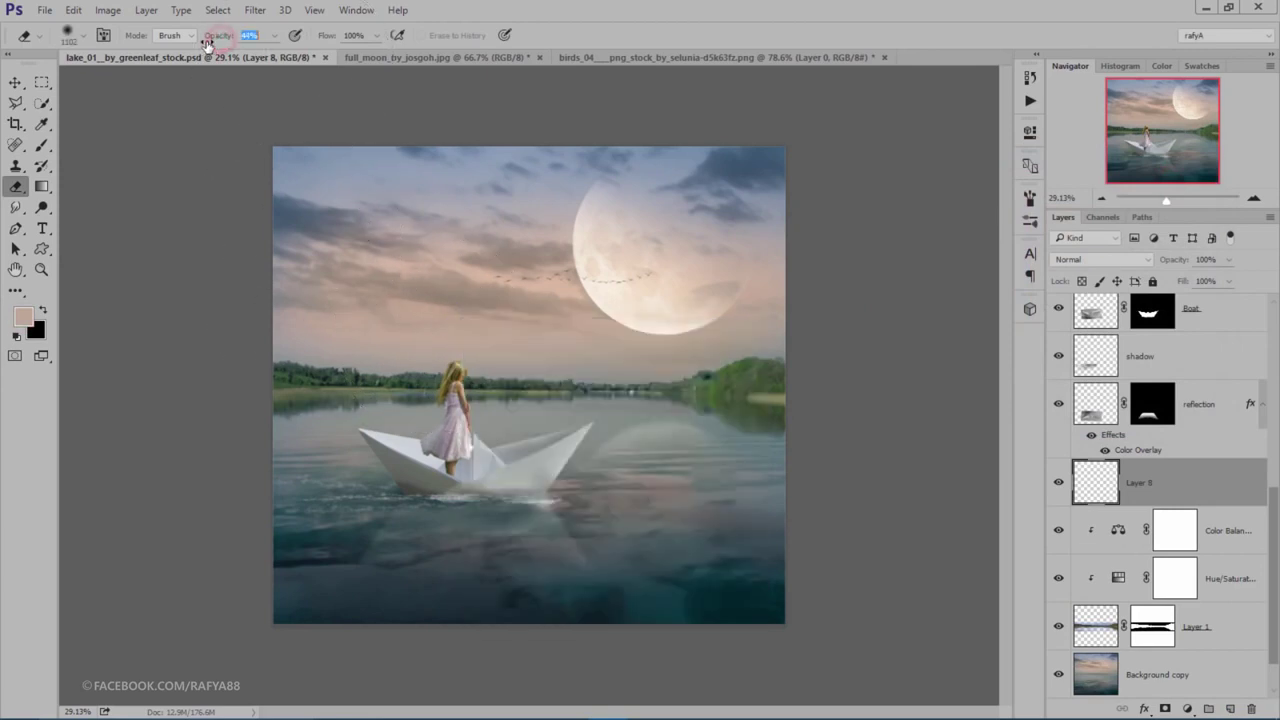
pyautogui.moveTo(329, 366)
pyautogui.mouseDown()
pyautogui.moveTo(294, 357)
pyautogui.moveTo(681, 375)
pyautogui.moveTo(323, 343)
pyautogui.moveTo(686, 329)
pyautogui.mouseUp()
# Step: Paint soft haze over the left and right horizon trees and fade Layer 8 to 69%
pyautogui.click(42, 145)
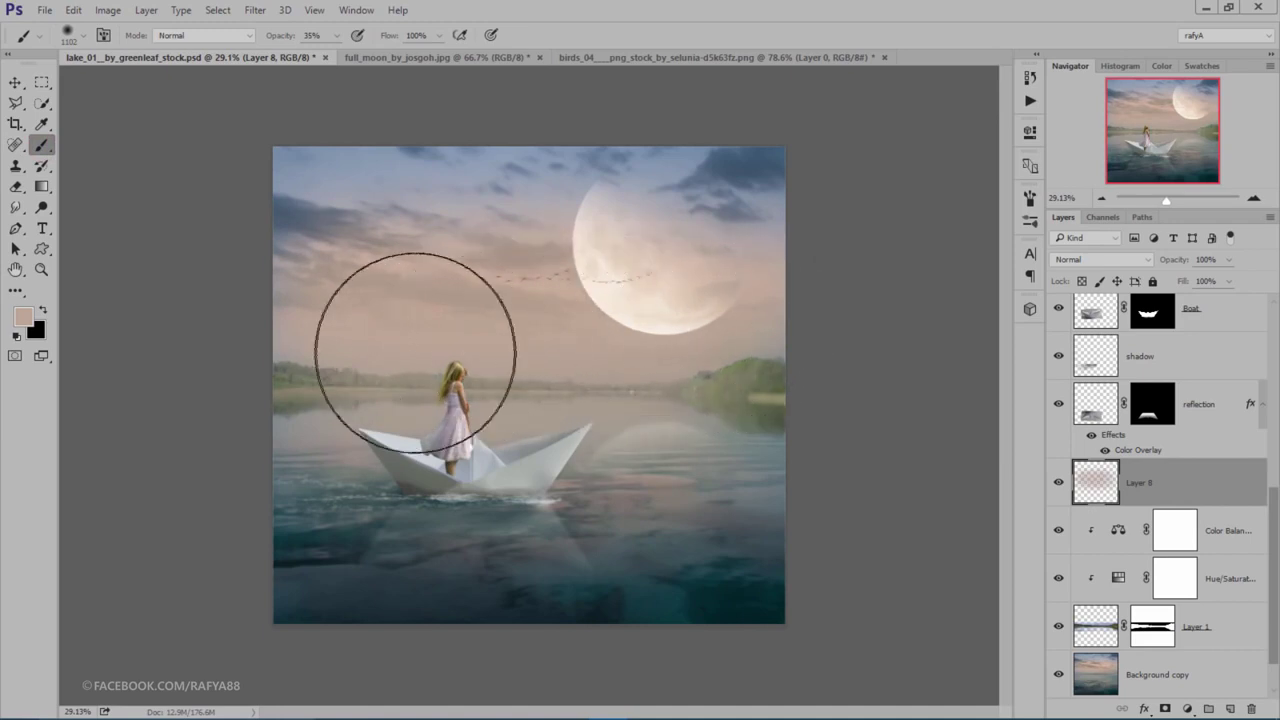
pyautogui.moveTo(359, 353); pyautogui.dragTo(177, 343)
pyautogui.moveTo(771, 386); pyautogui.dragTo(846, 380)
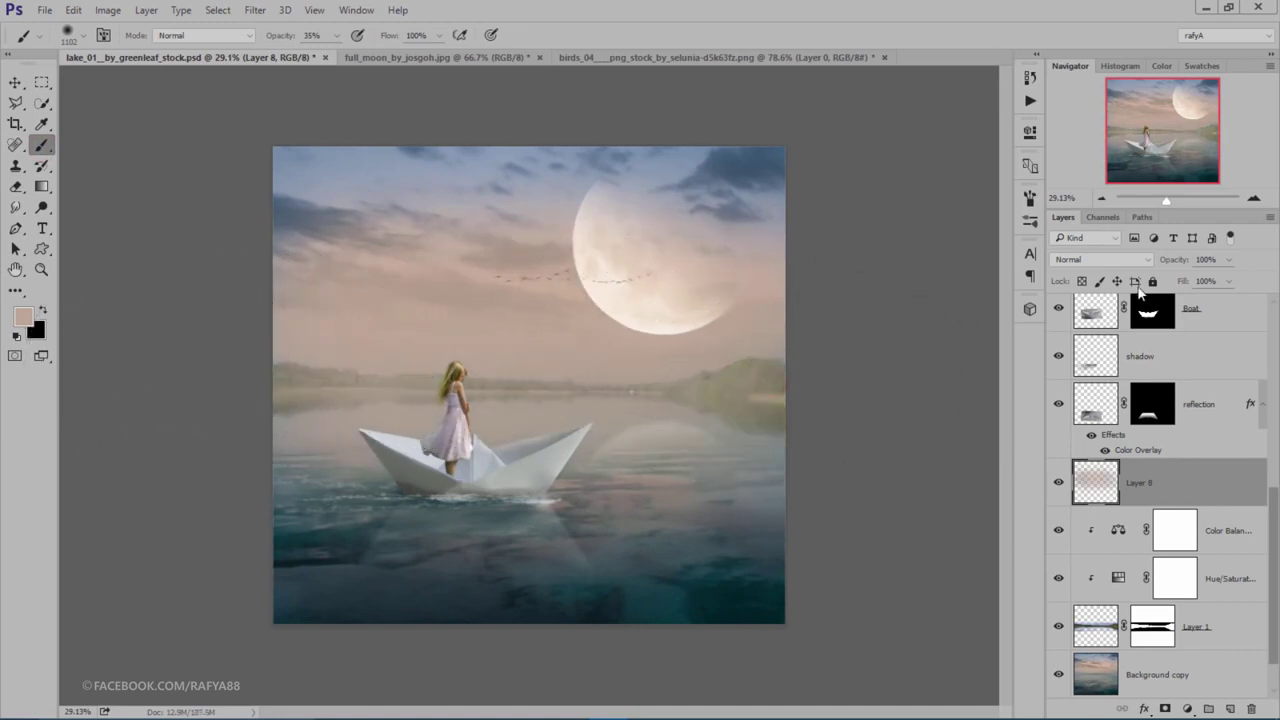
pyautogui.moveTo(1182, 261); pyautogui.dragTo(1174, 261)
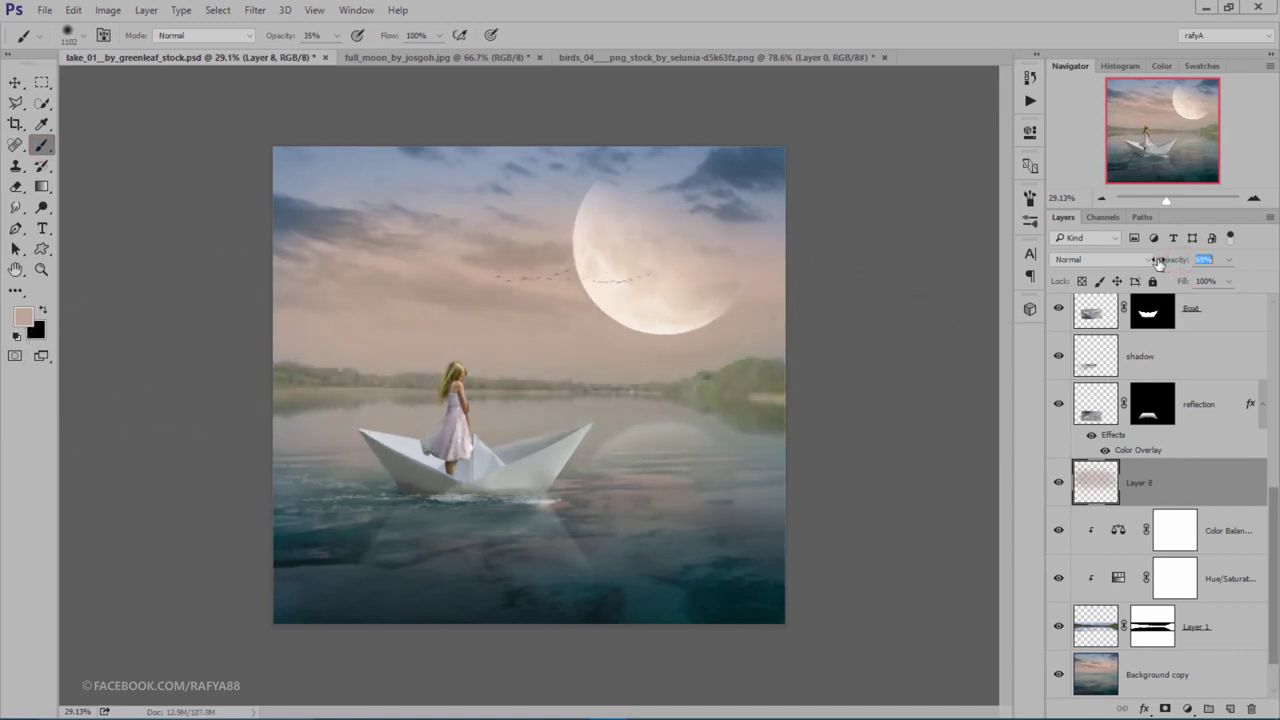
pyautogui.click(1236, 708)
# Step: Pick a lighter haze colour and brush it across the horizon and below the moon on Layer 9
pyautogui.click(22, 316)
pyautogui.click(833, 213)
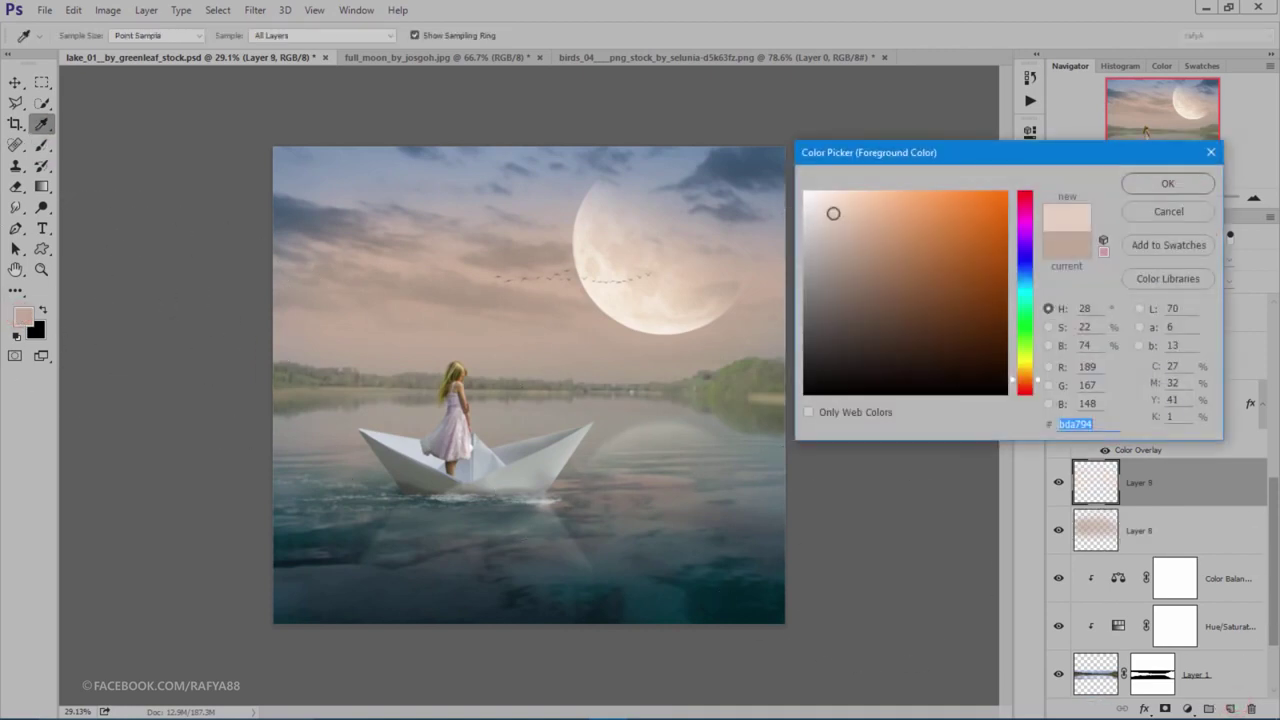
pyautogui.click(1167, 183)
pyautogui.press('b')
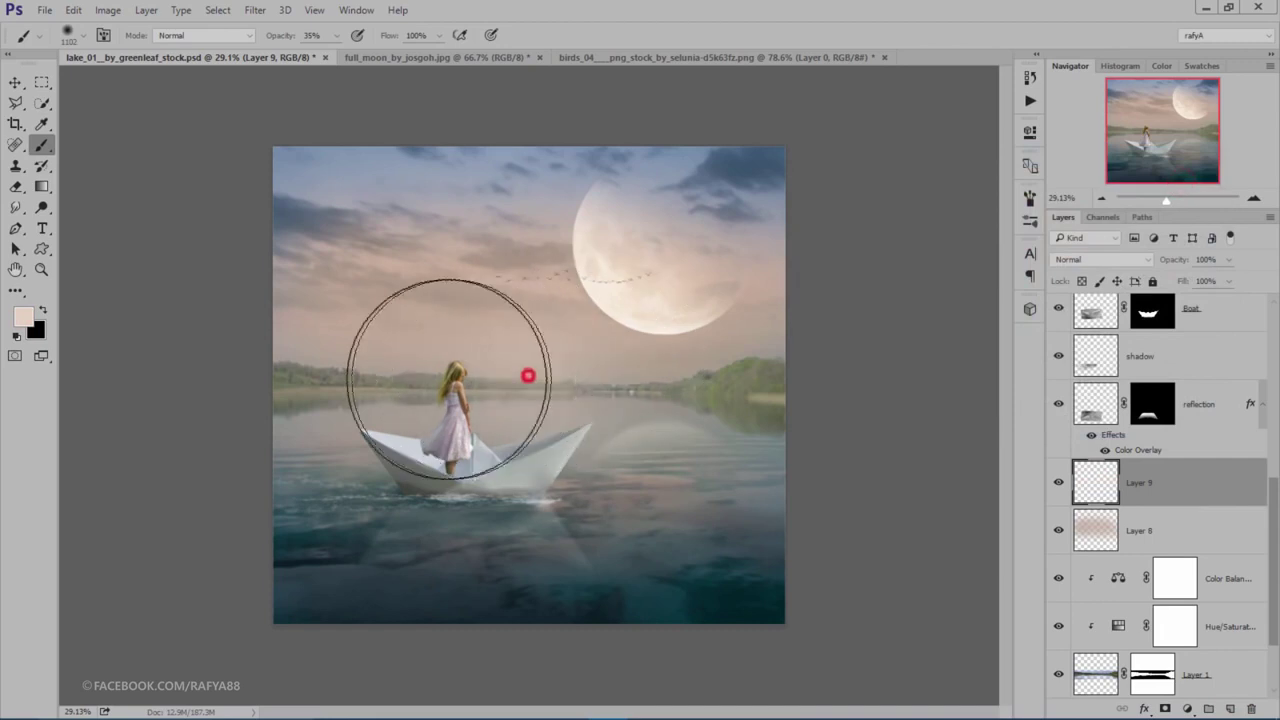
pyautogui.moveTo(449, 378)
pyautogui.mouseDown()
pyautogui.moveTo(190, 372)
pyautogui.moveTo(837, 371)
pyautogui.moveTo(829, 389)
pyautogui.mouseUp()
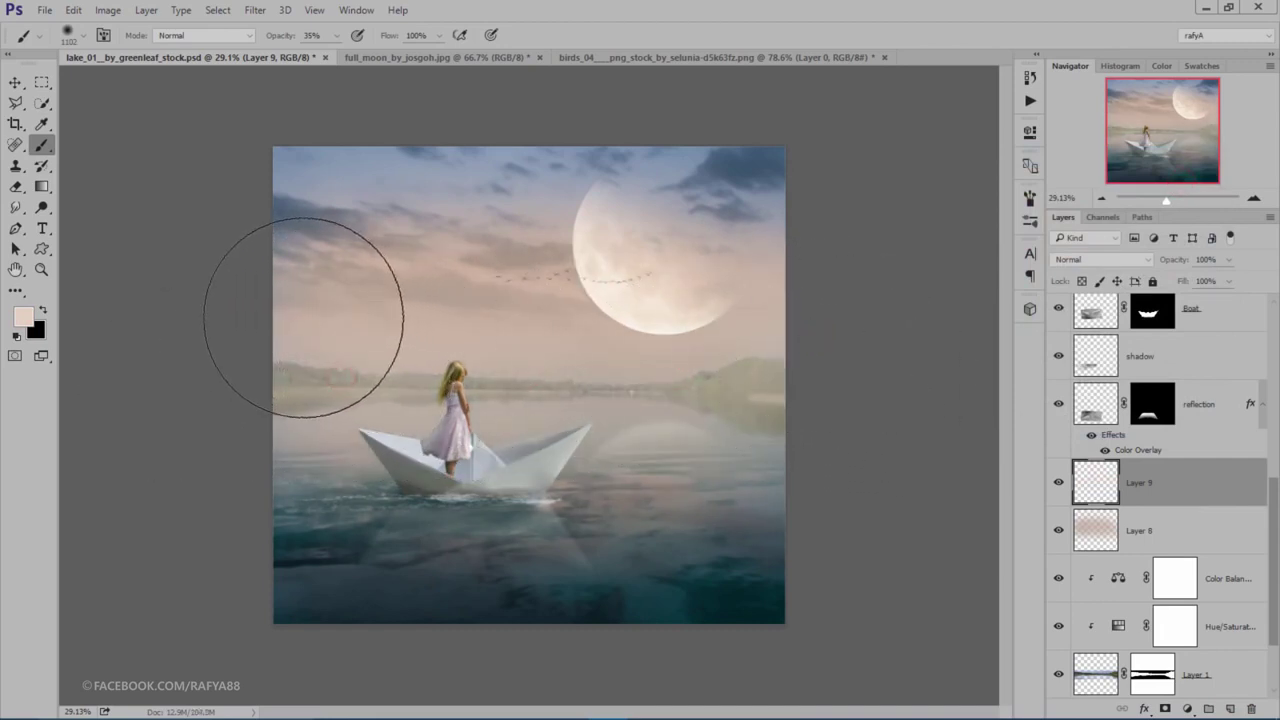
pyautogui.click(631, 339)
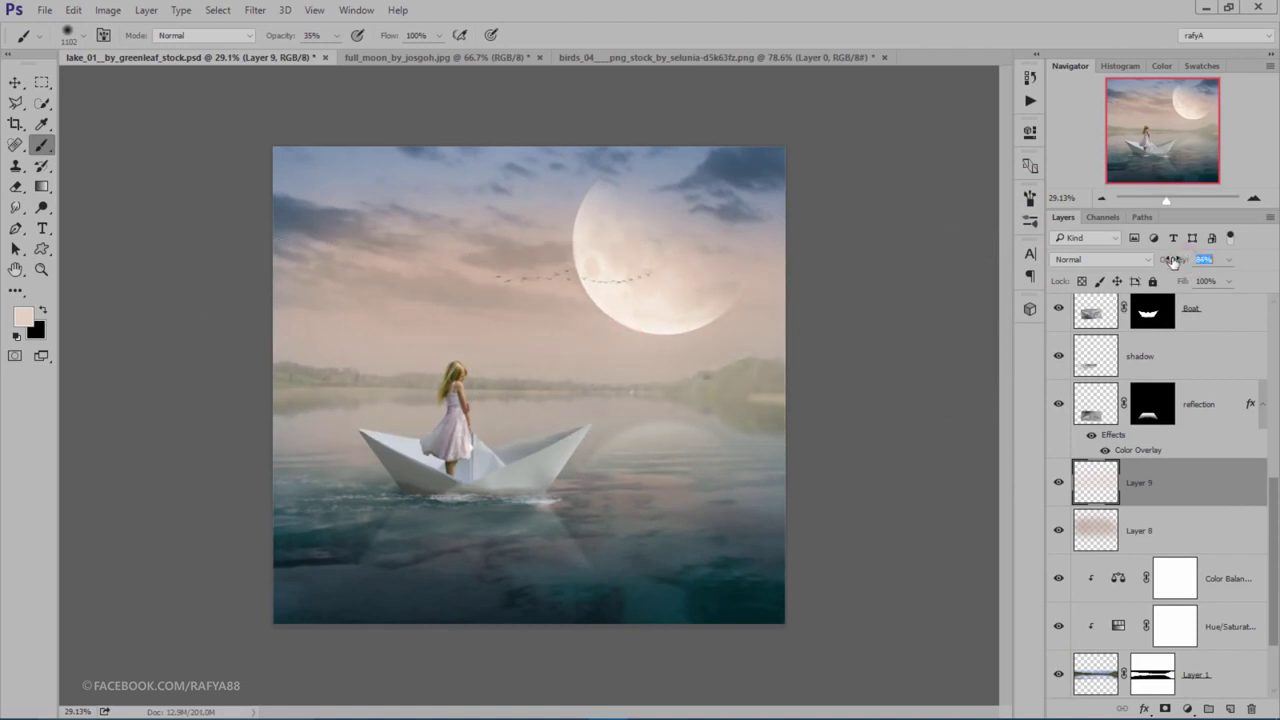
pyautogui.scroll(-3, 640, 300)
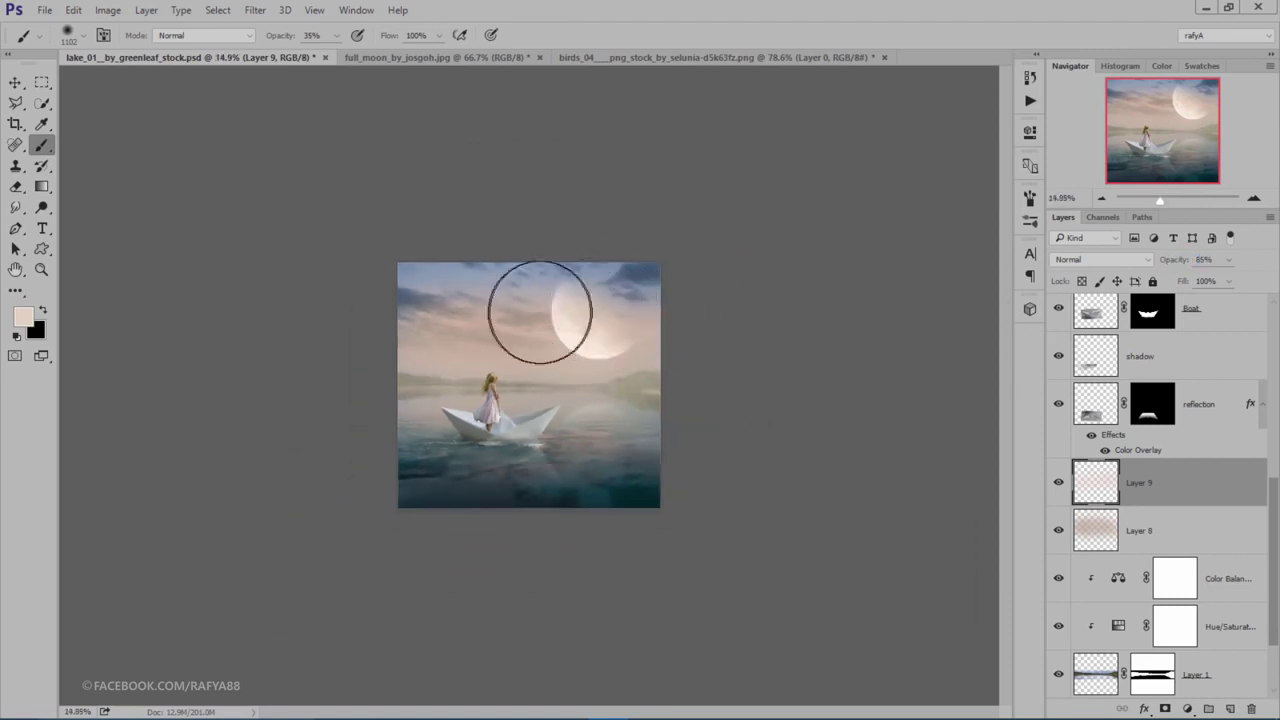
pyautogui.scroll(3, 530, 300)
# Step: Lower Layer 8's opacity to 56%
pyautogui.click(1188, 538)
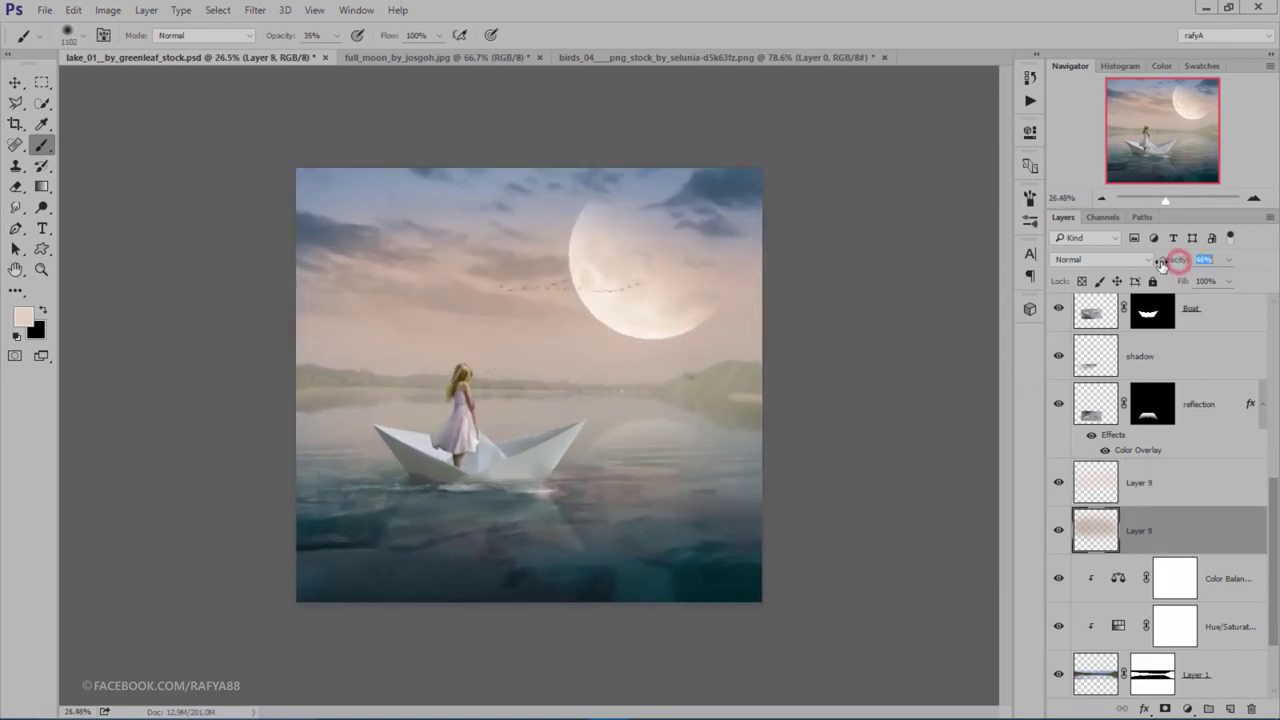
pyautogui.moveTo(1171, 260); pyautogui.dragTo(1159, 262)
pyautogui.scroll(1, 643, 330)
pyautogui.scroll(1, 643, 357)
pyautogui.scroll(1, 1080, 497)
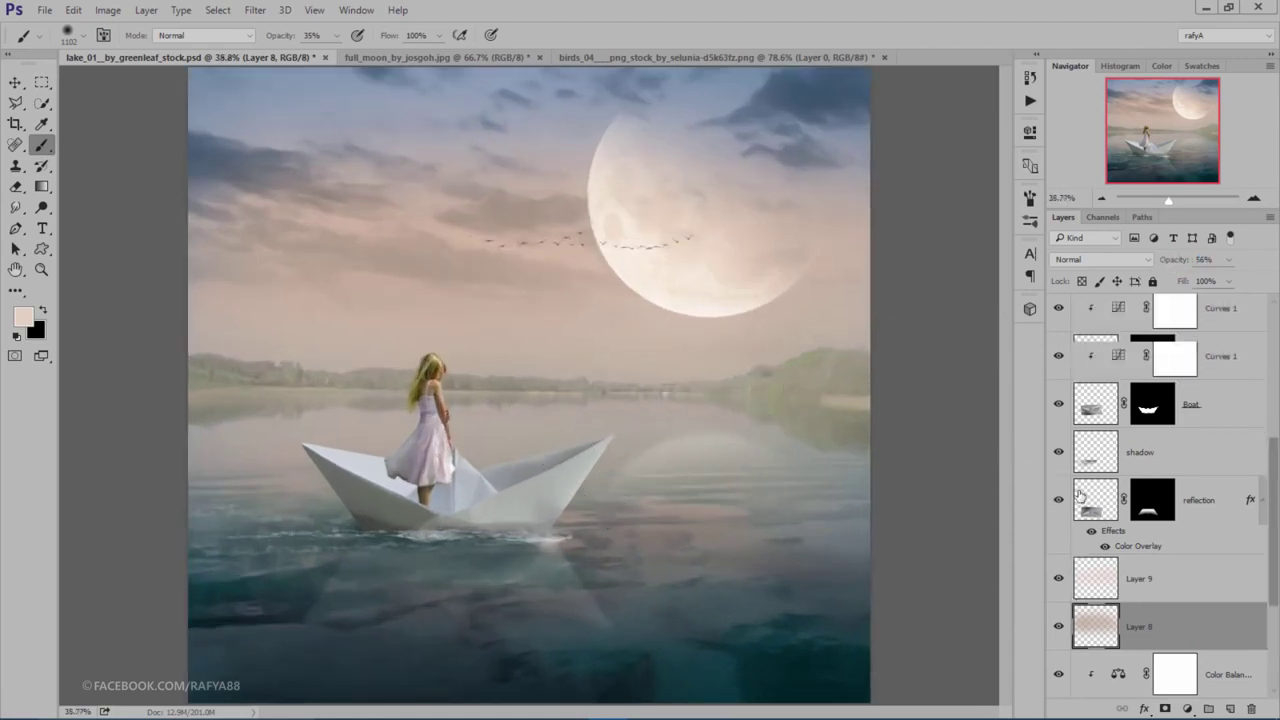
pyautogui.scroll(1, 1080, 497)
# Step: Dodge highlights on the Boat layer, brightening the boat's right tip and upper edge
pyautogui.click(1093, 505)
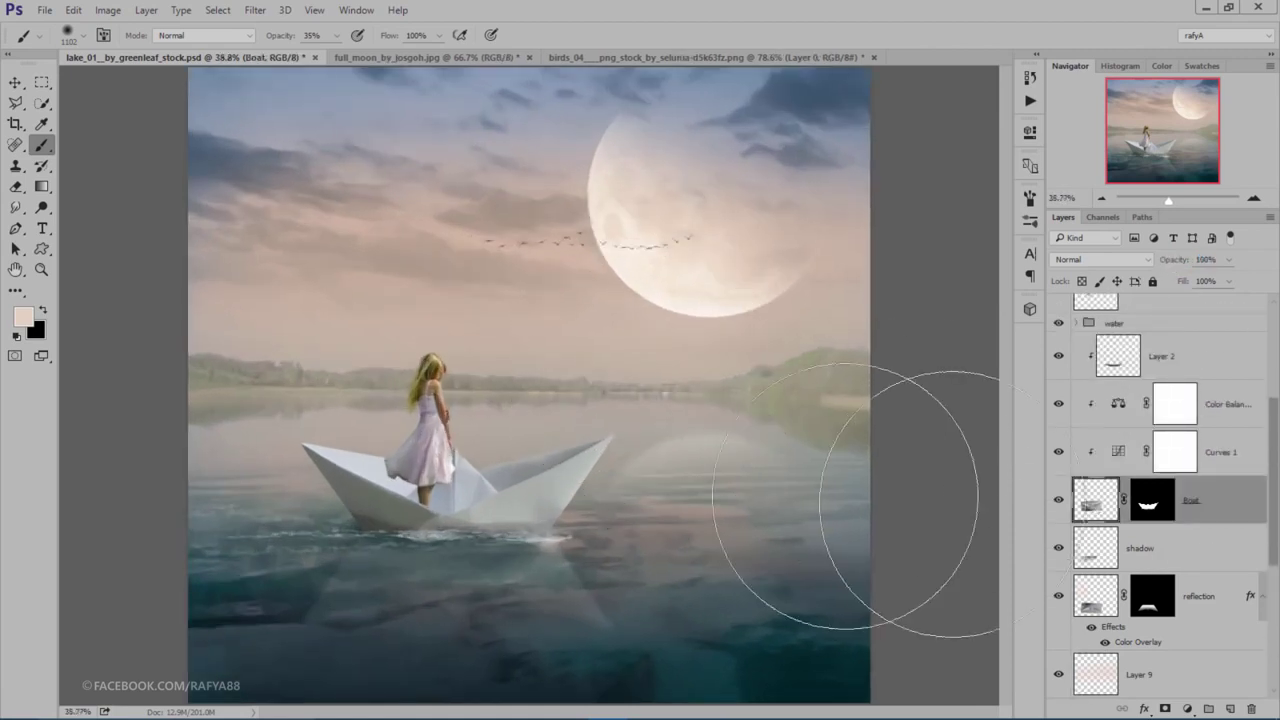
pyautogui.scroll(2, 547, 458)
pyautogui.click(42, 207)
pyautogui.scroll(1, 415, 317)
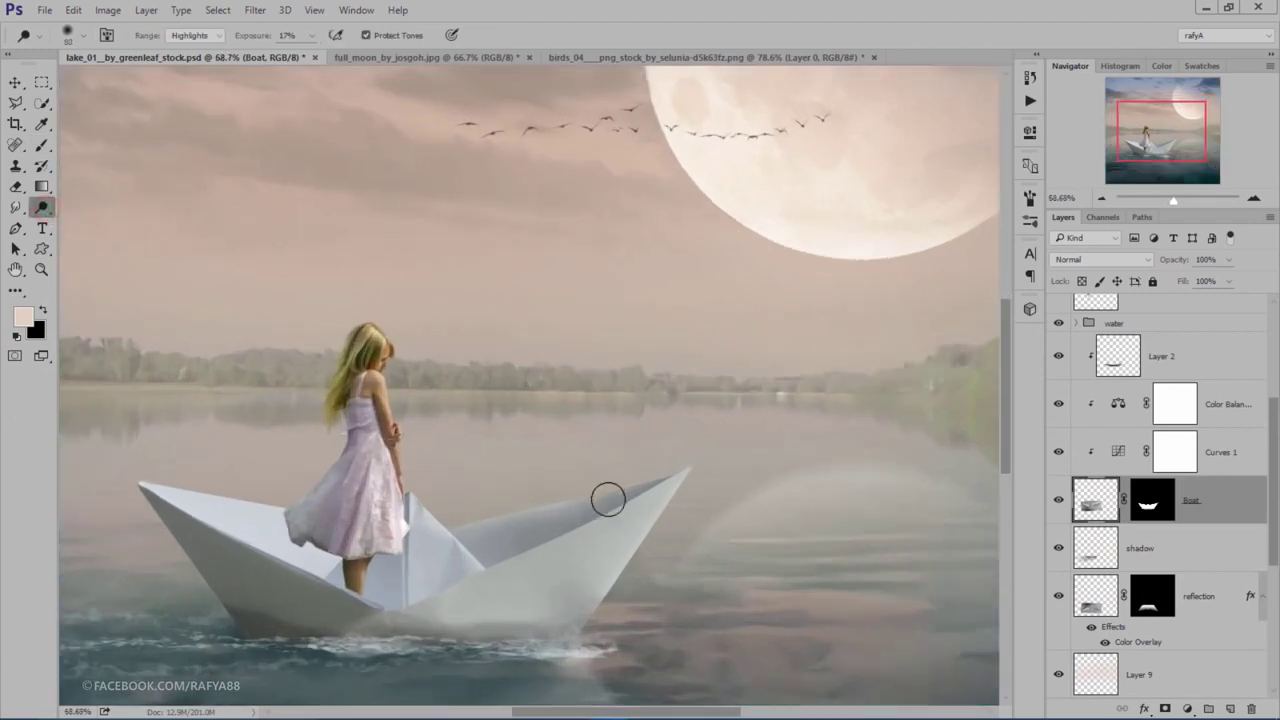
pyautogui.moveTo(699, 477); pyautogui.dragTo(594, 627)
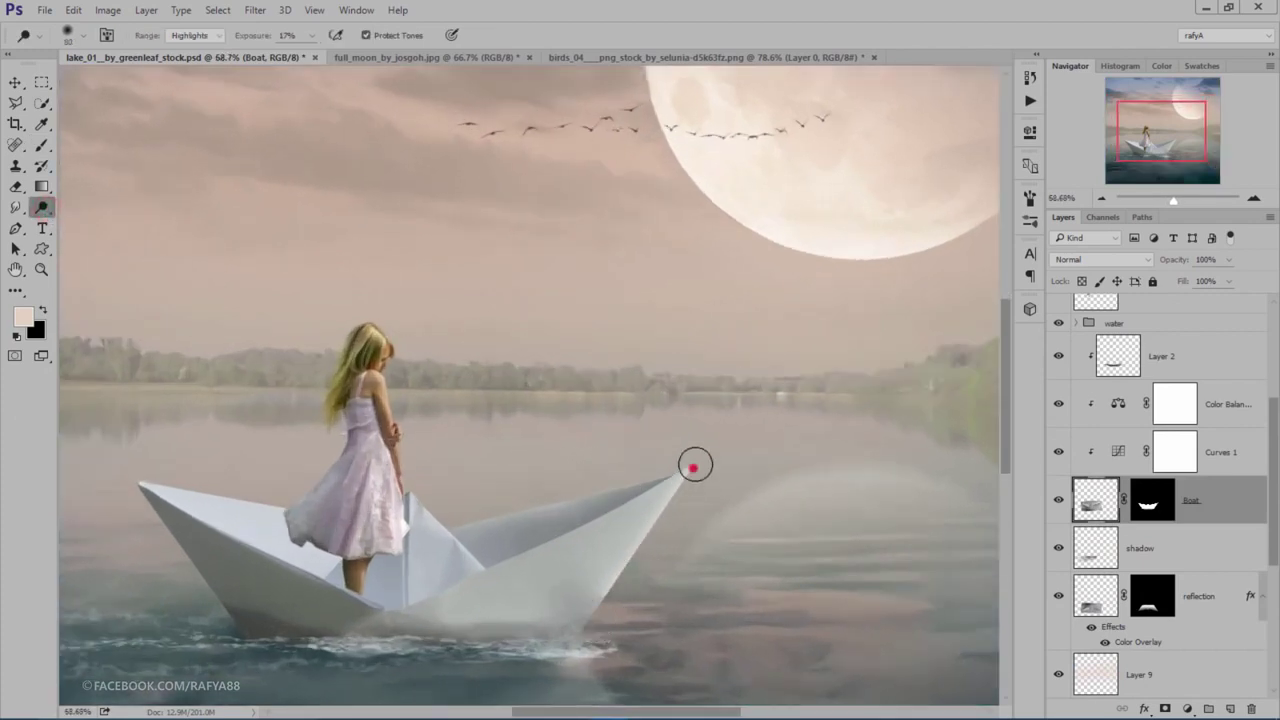
pyautogui.moveTo(695, 465)
pyautogui.mouseDown()
pyautogui.moveTo(591, 486)
pyautogui.moveTo(713, 447)
pyautogui.mouseUp()
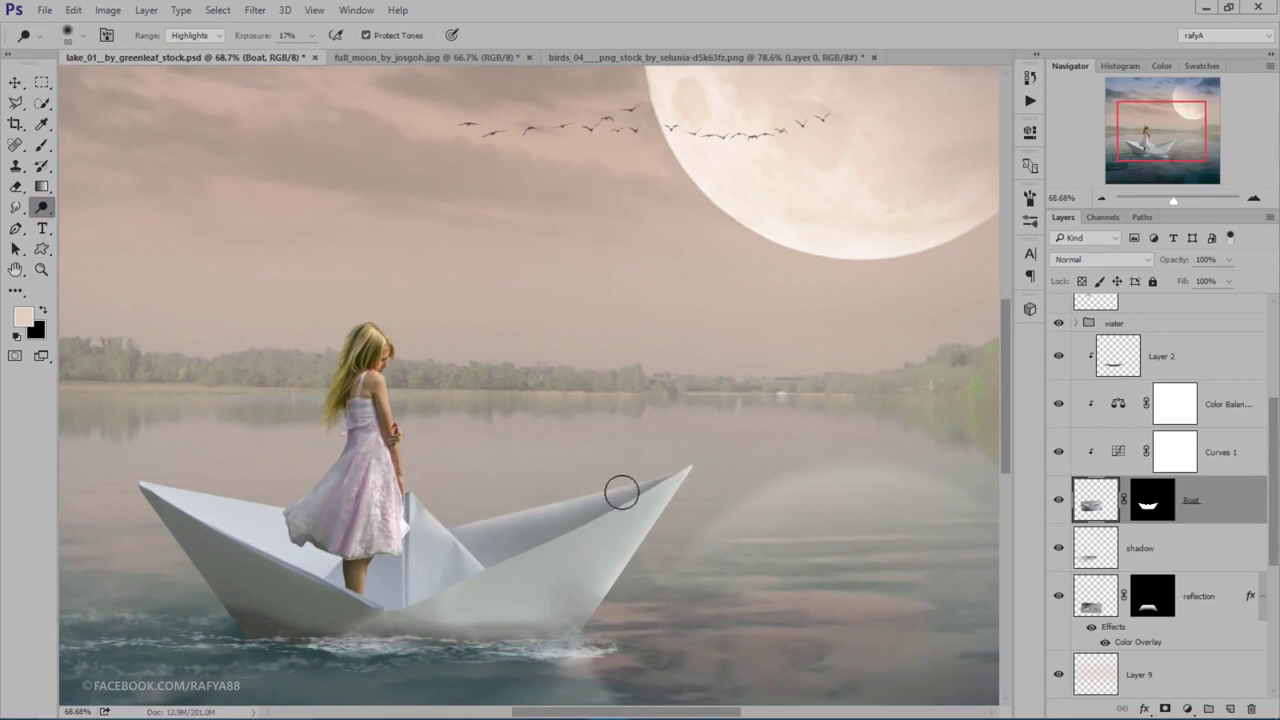
pyautogui.hotkey('ctrl', '0')
pyautogui.scroll(3, 533, 380)
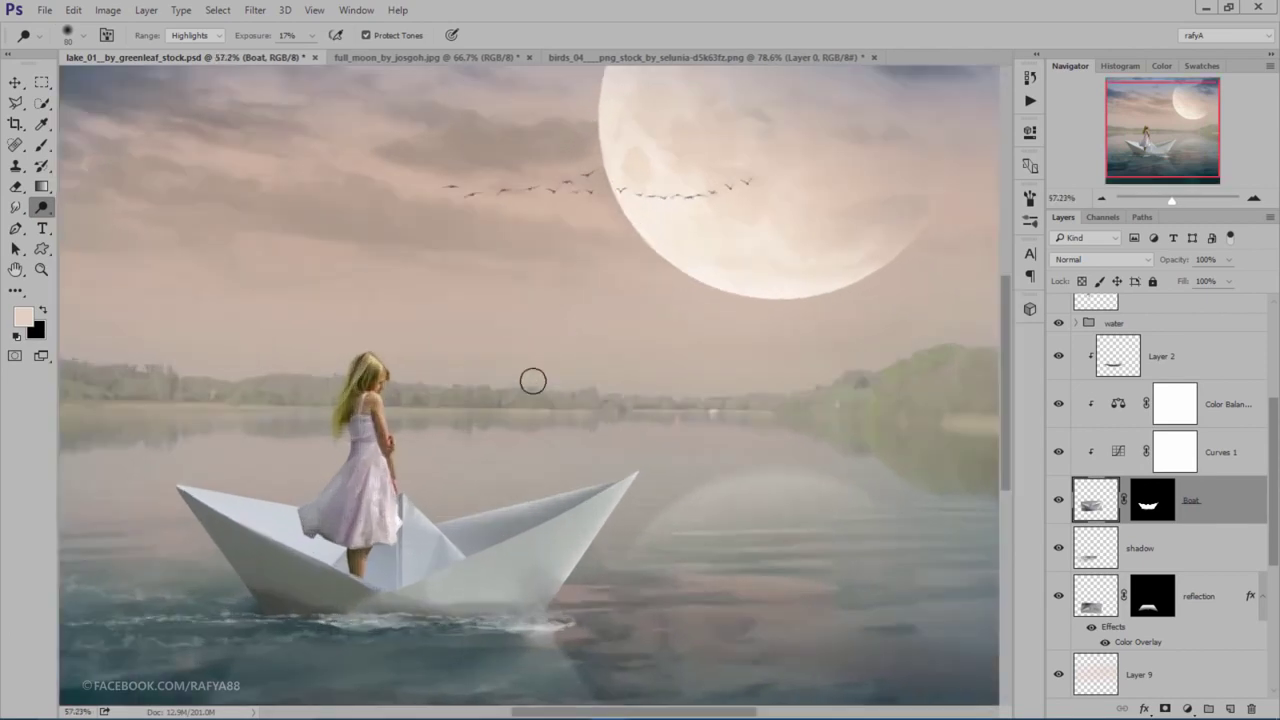
pyautogui.scroll(1, 440, 425)
# Step: Dodge the boat's central fold, then its upper fold and left end with a 322 px brush
pyautogui.moveTo(403, 515); pyautogui.dragTo(414, 537)
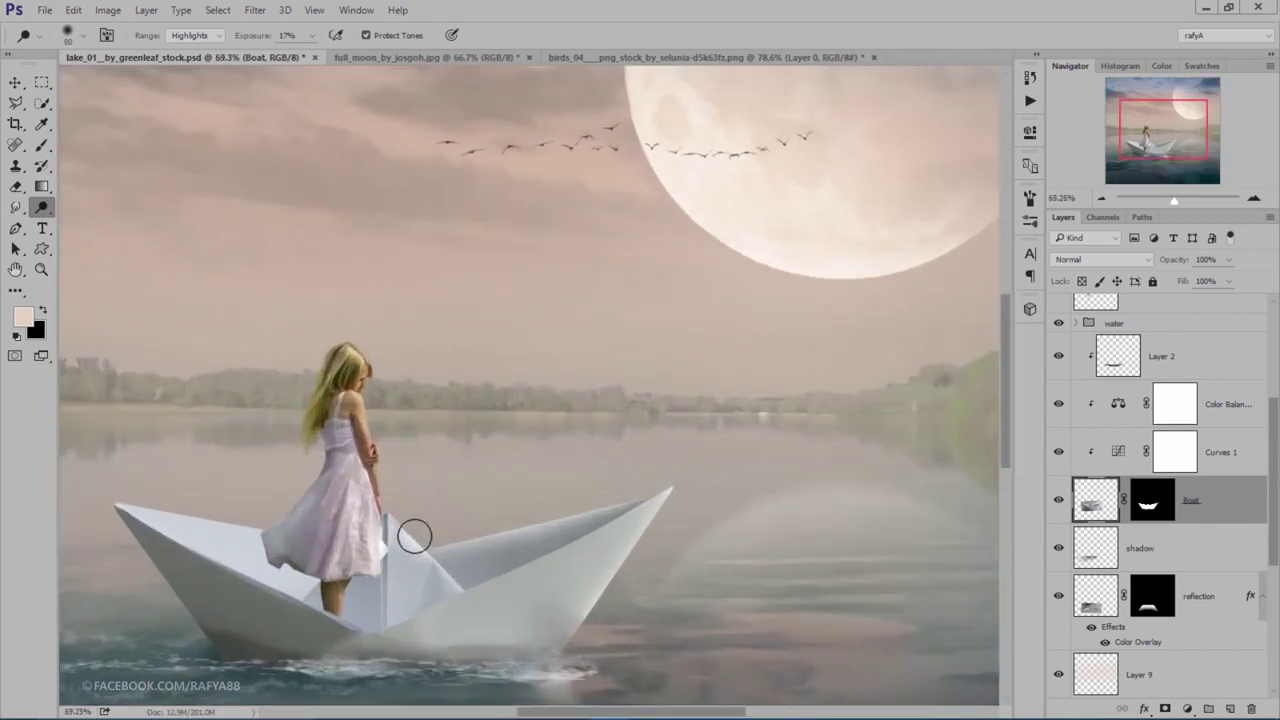
pyautogui.rightClick(694, 309)
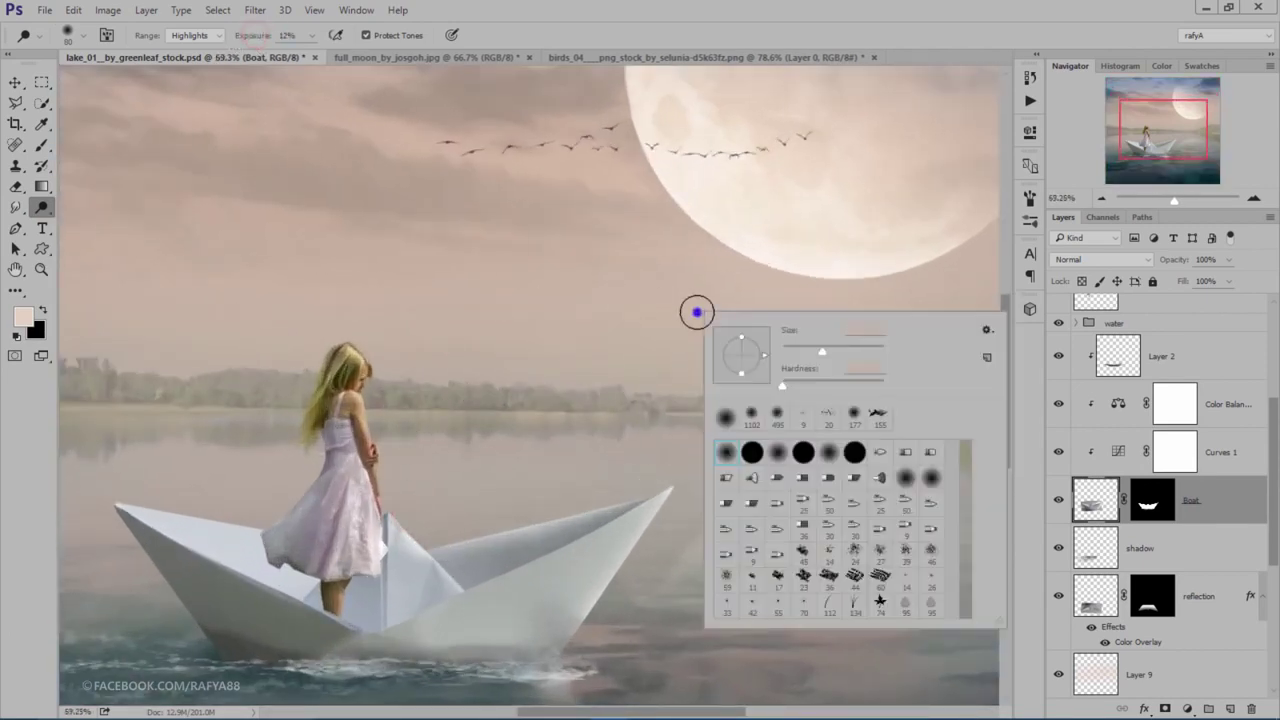
pyautogui.click(661, 530)
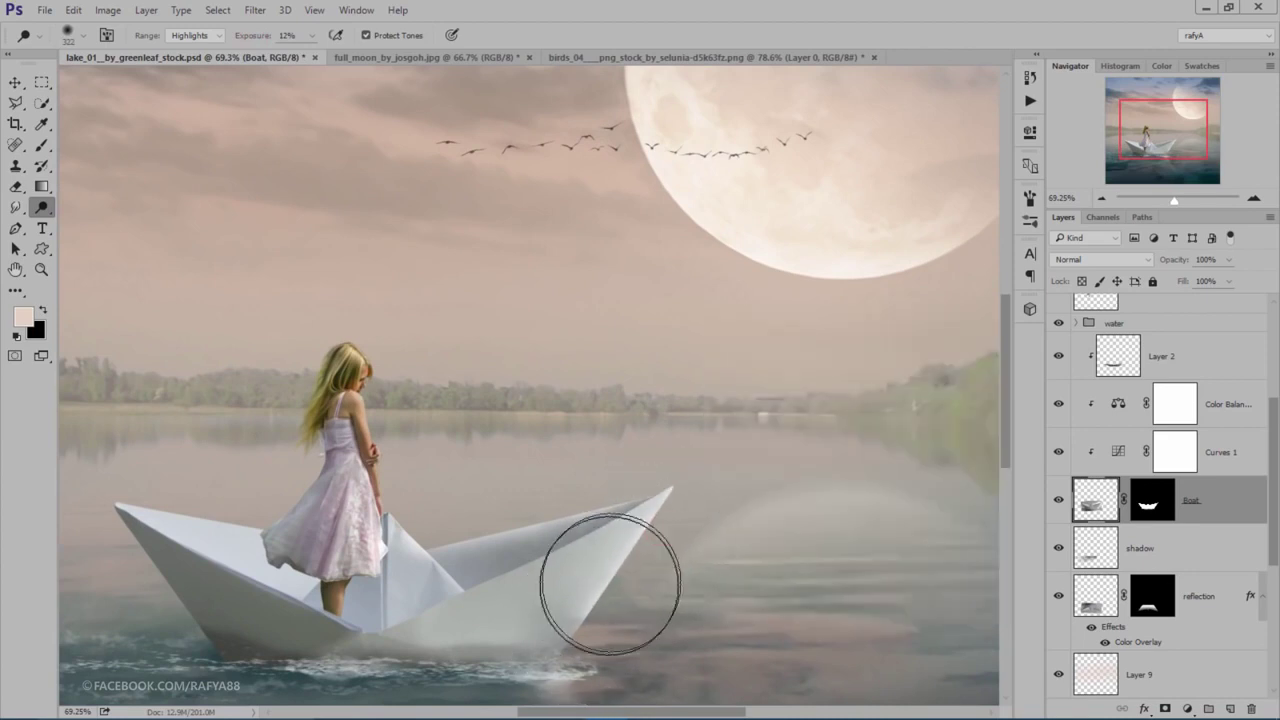
pyautogui.moveTo(596, 500)
pyautogui.mouseDown()
pyautogui.moveTo(423, 491)
pyautogui.moveTo(517, 506)
pyautogui.moveTo(443, 514)
pyautogui.mouseUp()
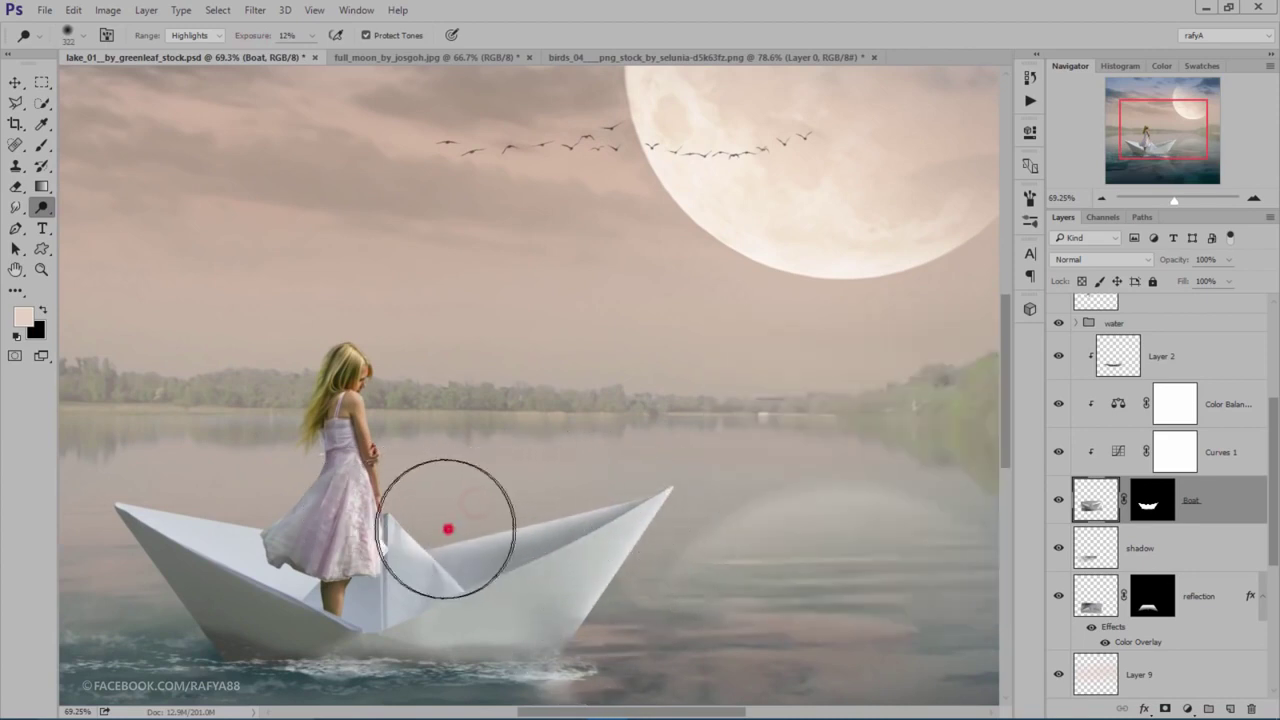
pyautogui.moveTo(243, 491)
pyautogui.mouseDown()
pyautogui.moveTo(200, 457)
pyautogui.moveTo(217, 414)
pyautogui.moveTo(243, 600)
pyautogui.mouseUp()
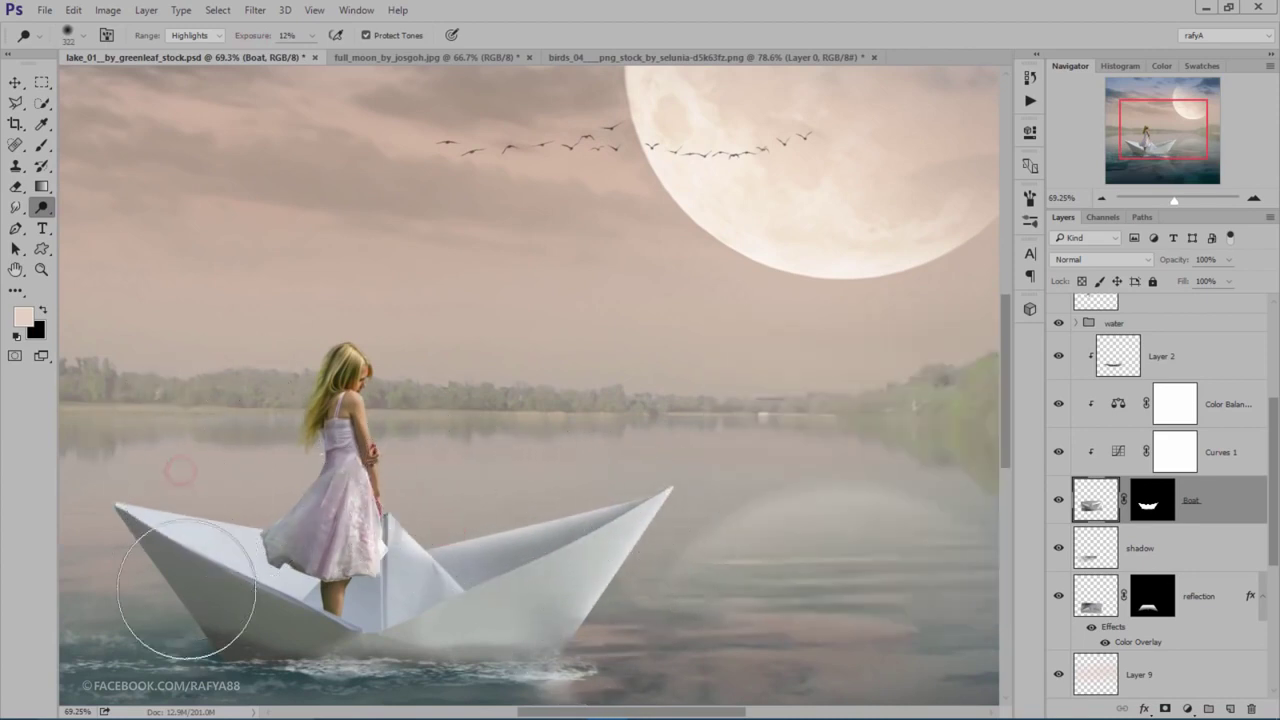
pyautogui.click(186, 606)
pyautogui.scroll(-3, 543, 286)
pyautogui.scroll(-3, 564, 285)
pyautogui.scroll(-1, 564, 285)
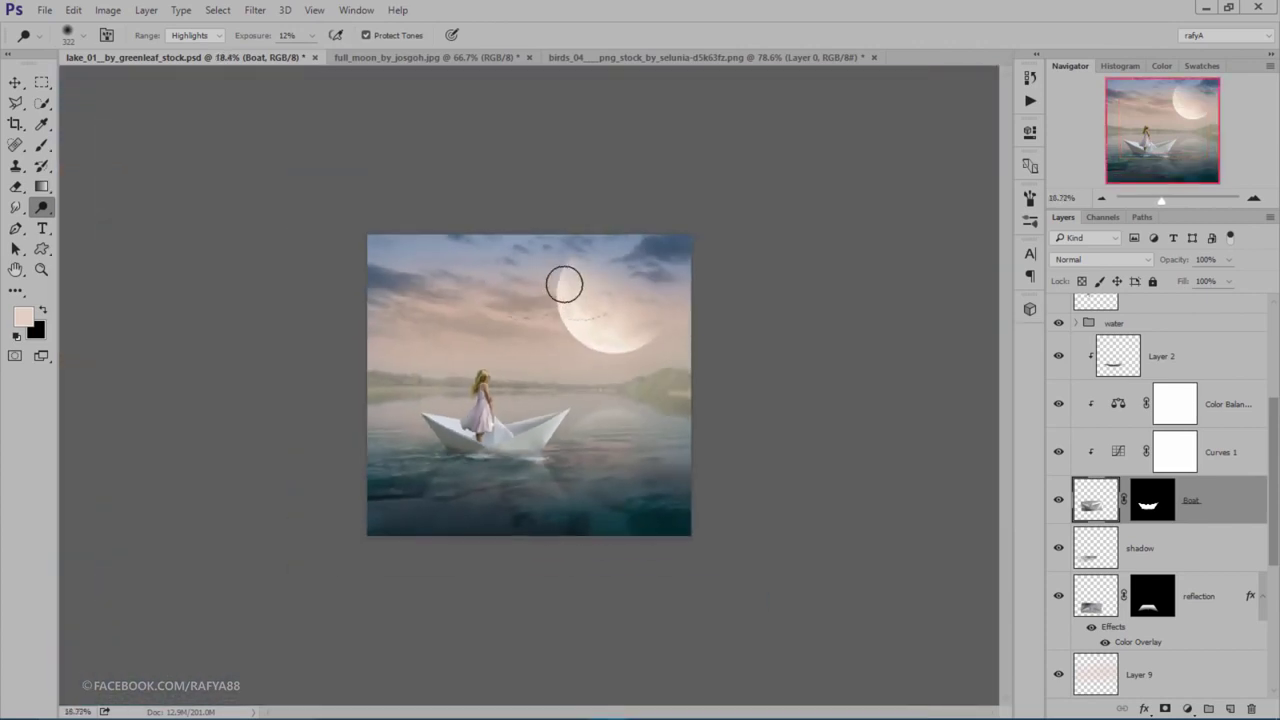
pyautogui.scroll(-1, 531, 286)
pyautogui.scroll(3, 466, 317)
pyautogui.scroll(3, 435, 350)
pyautogui.scroll(1, 435, 350)
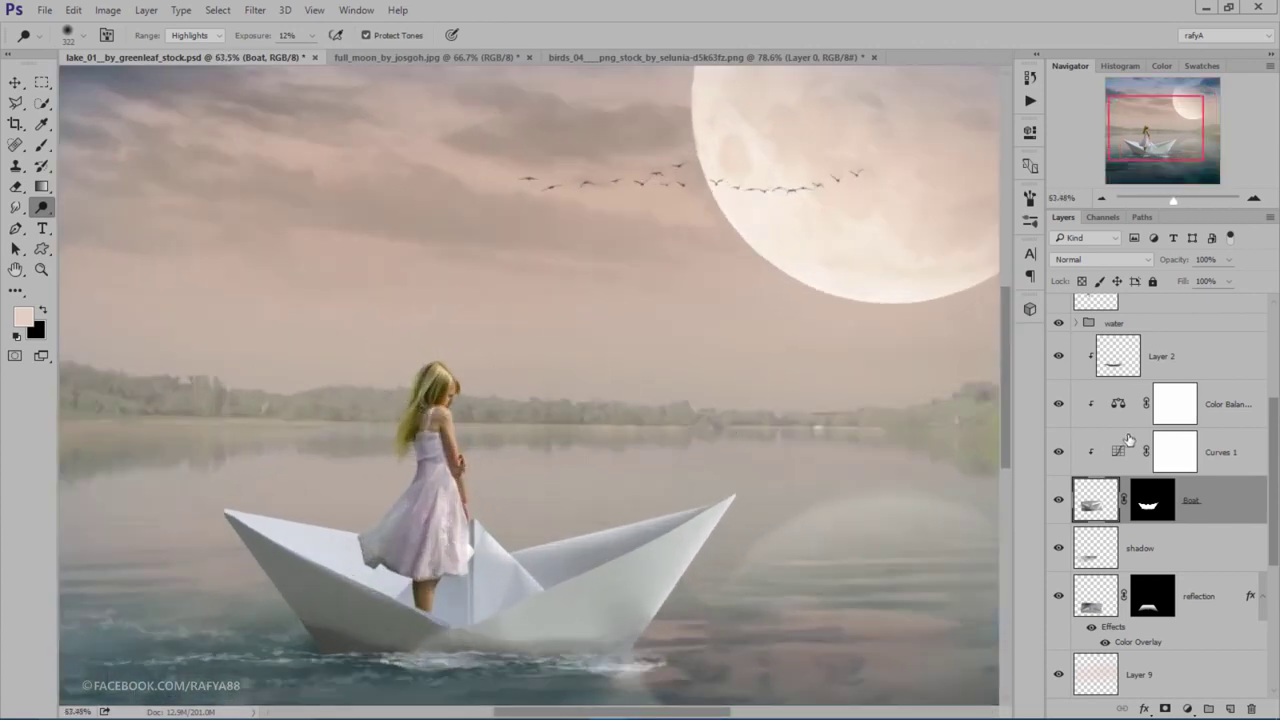
pyautogui.scroll(5, 1155, 478)
pyautogui.scroll(2, 1155, 478)
# Step: Add a white Color Dodge Inner Shadow to the model layer, 1 px distance, 18 px size
pyautogui.doubleClick(1176, 516)
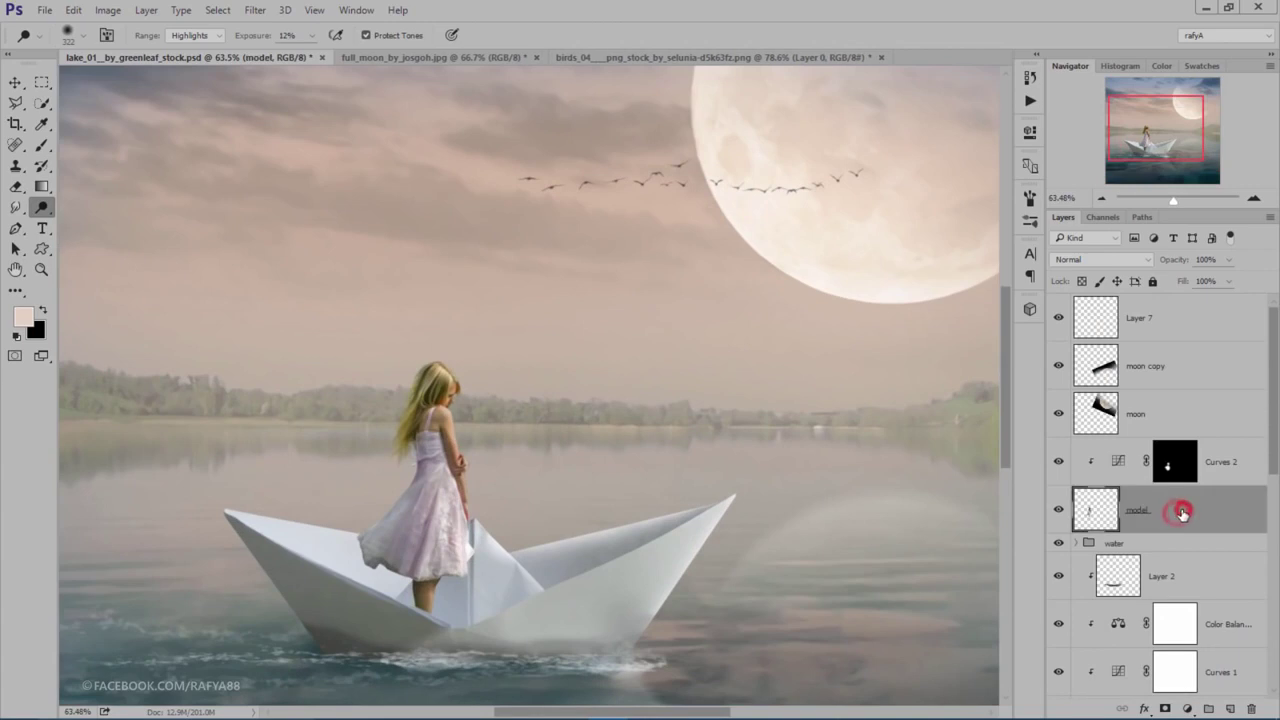
pyautogui.moveTo(773, 215); pyautogui.dragTo(808, 285)
pyautogui.click(652, 441)
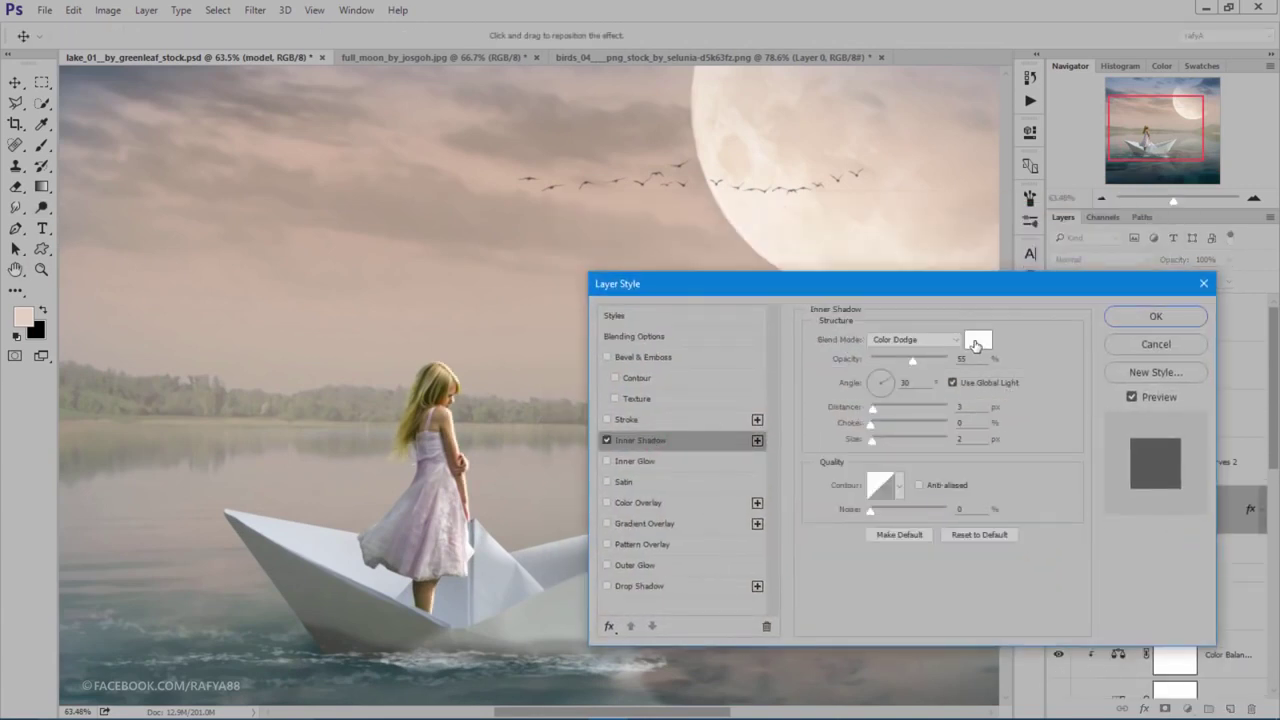
pyautogui.moveTo(915, 364); pyautogui.dragTo(924, 364)
pyautogui.moveTo(874, 412); pyautogui.dragTo(871, 409)
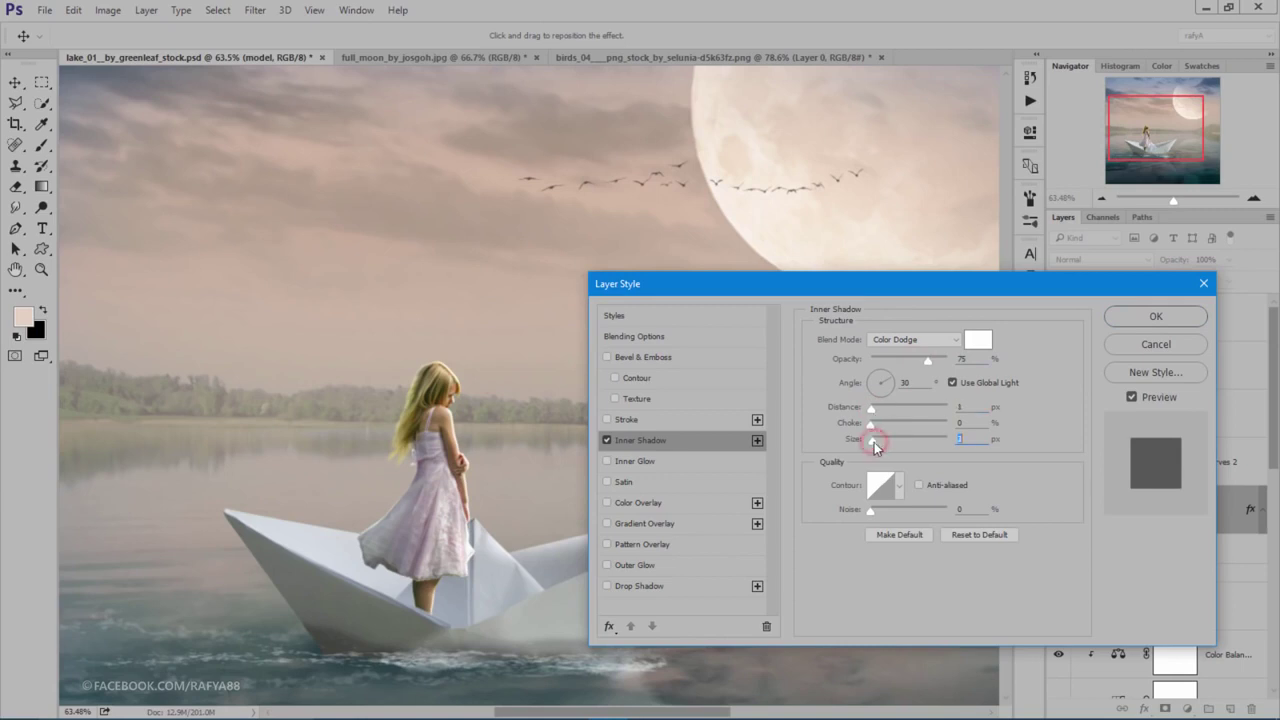
pyautogui.moveTo(875, 447); pyautogui.dragTo(881, 443)
pyautogui.moveTo(924, 364); pyautogui.dragTo(908, 365)
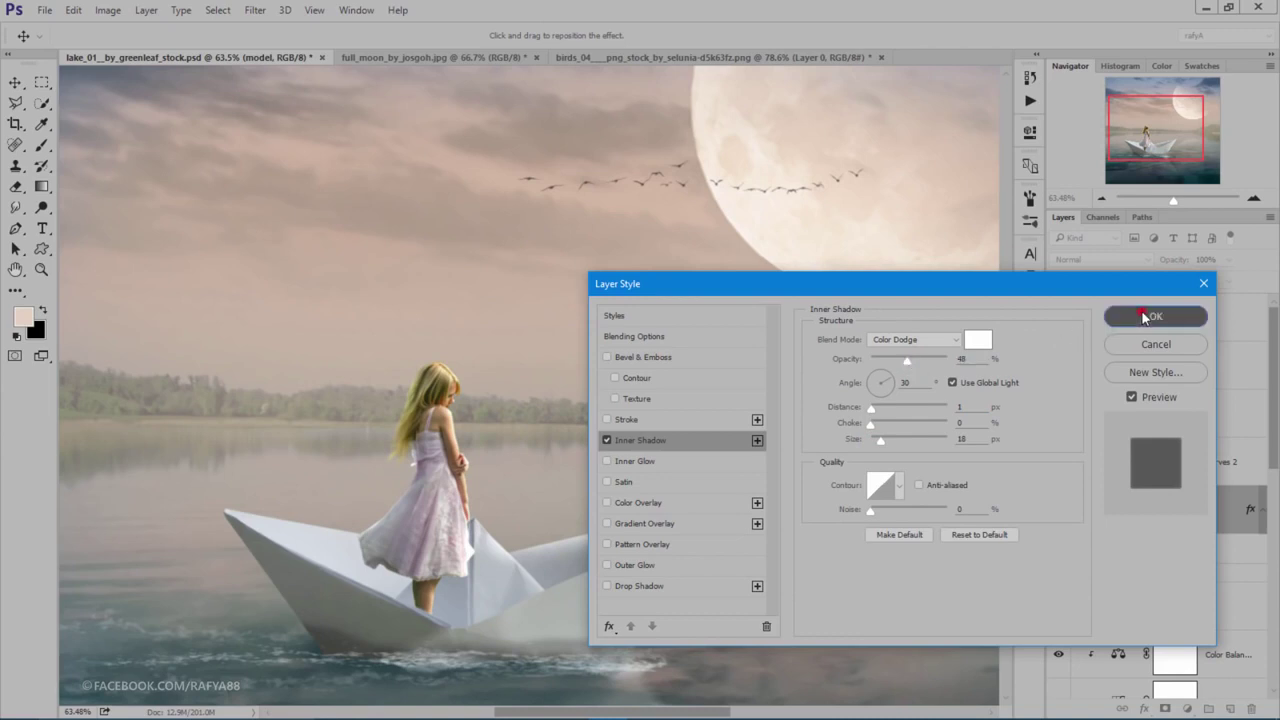
# Step: Apply the Inner Shadow rim light and reselect the Boat layer near the girl's legs
pyautogui.click(1156, 316)
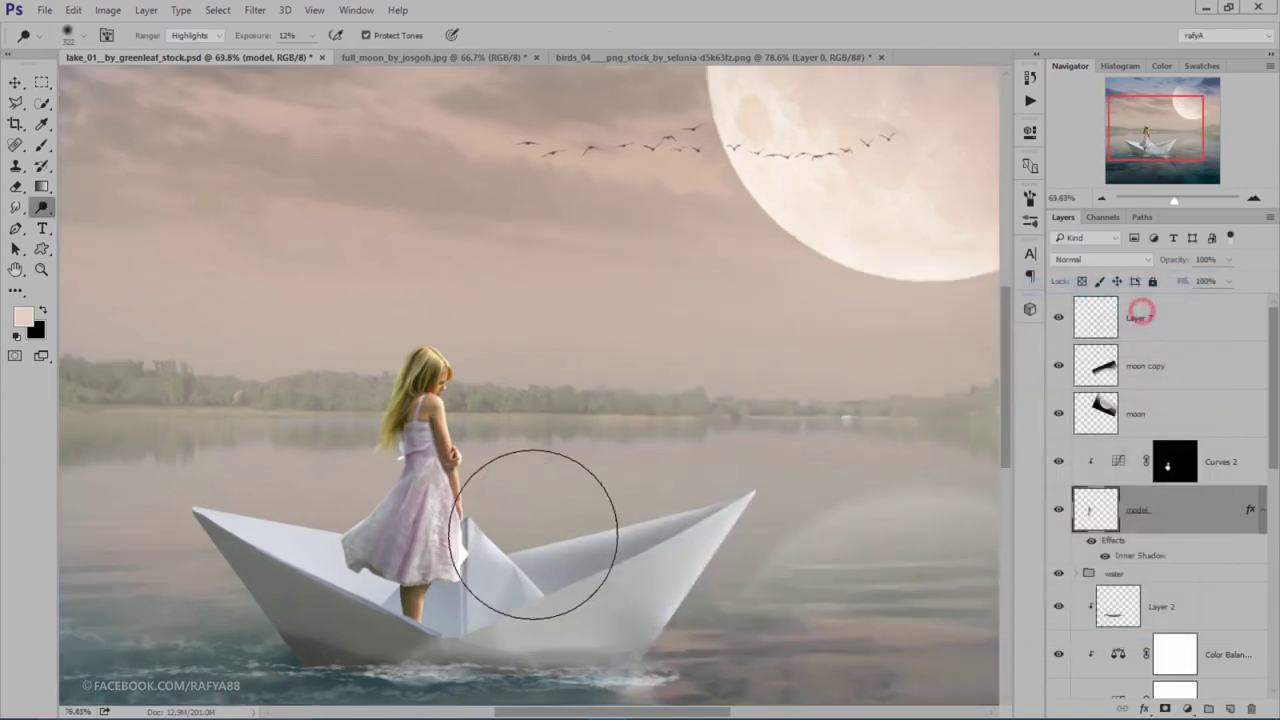
pyautogui.scroll(2, 534, 533)
pyautogui.scroll(1, 491, 543)
pyautogui.scroll(1, 480, 537)
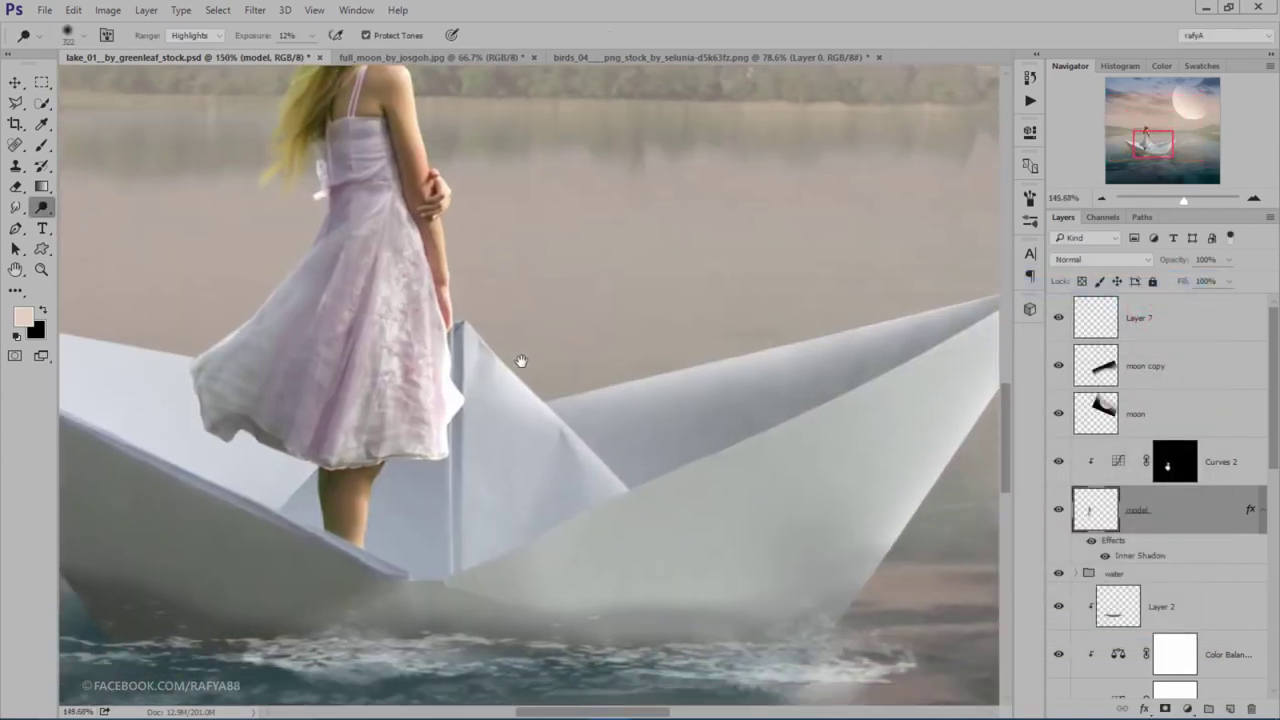
pyautogui.moveTo(520, 360); pyautogui.dragTo(563, 338)
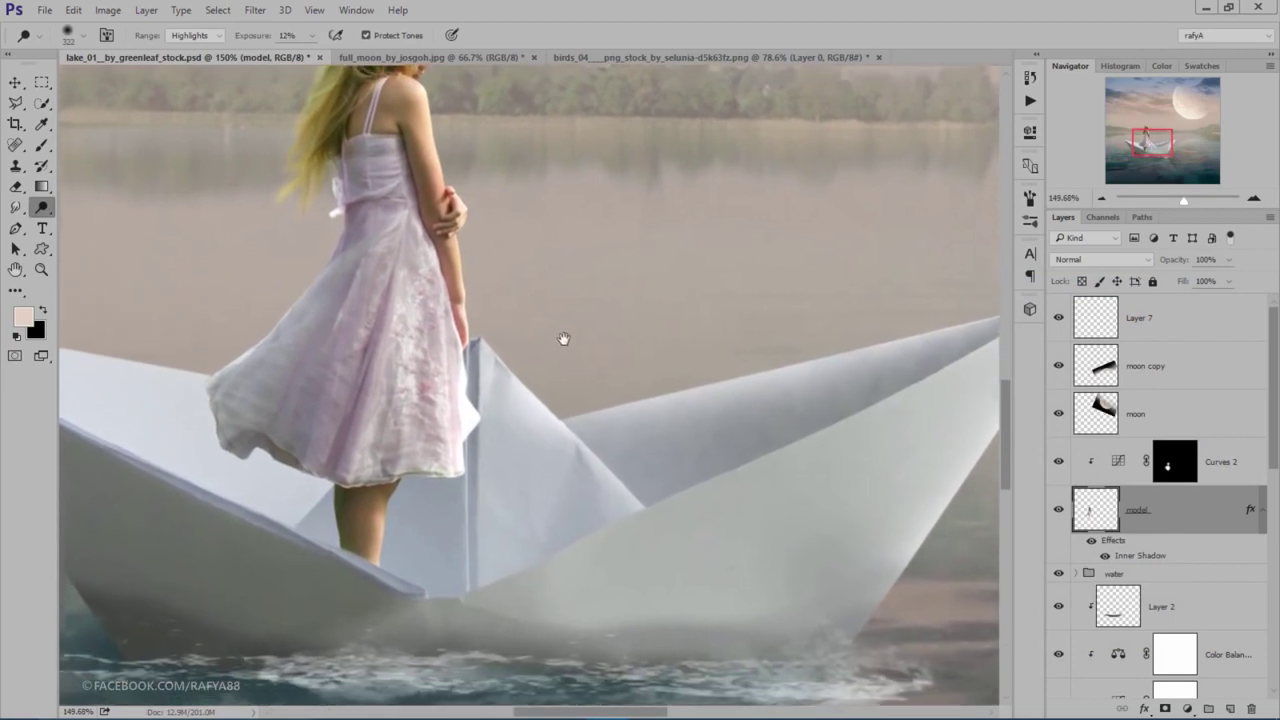
pyautogui.scroll(-4, 1148, 565)
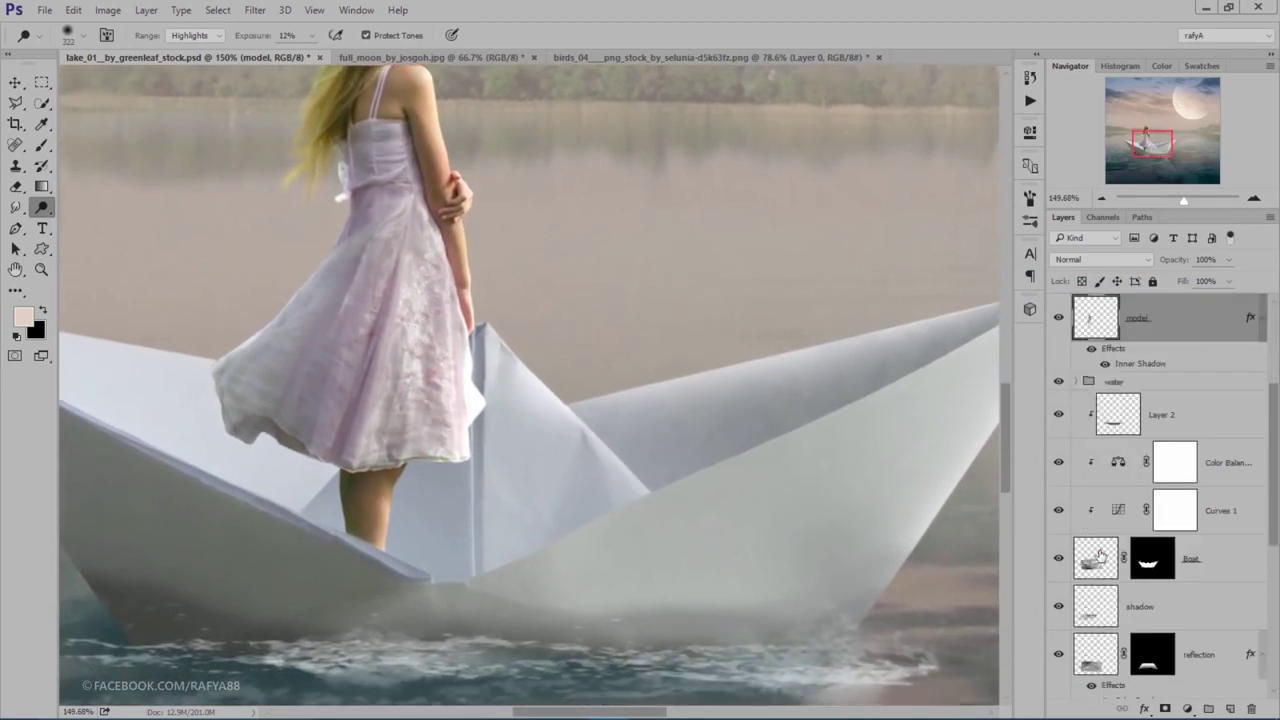
pyautogui.click(1098, 555)
# Step: Burn the boat's near edge below the girl with a small brush at 33% midtone exposure
pyautogui.rightClick(41, 207)
pyautogui.click(80, 221)
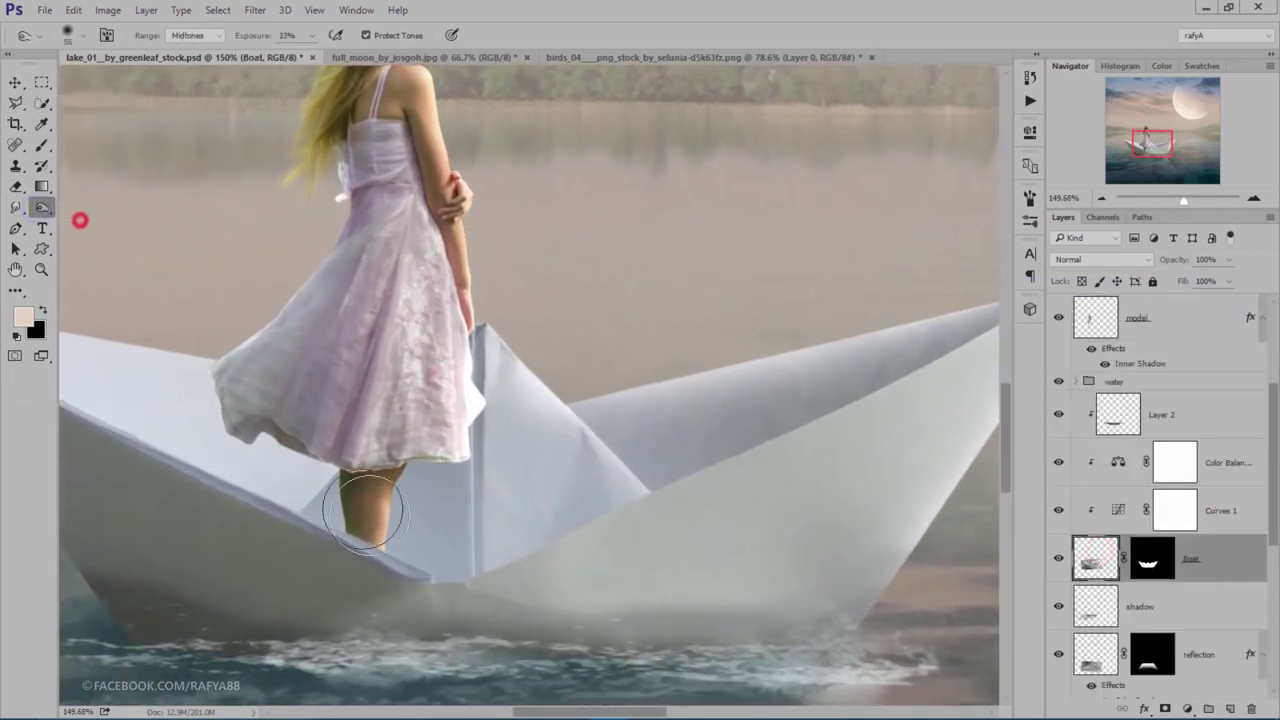
pyautogui.rightClick(403, 509)
pyautogui.click(531, 434)
pyautogui.click(349, 547)
pyautogui.press('3')
pyautogui.press('3')
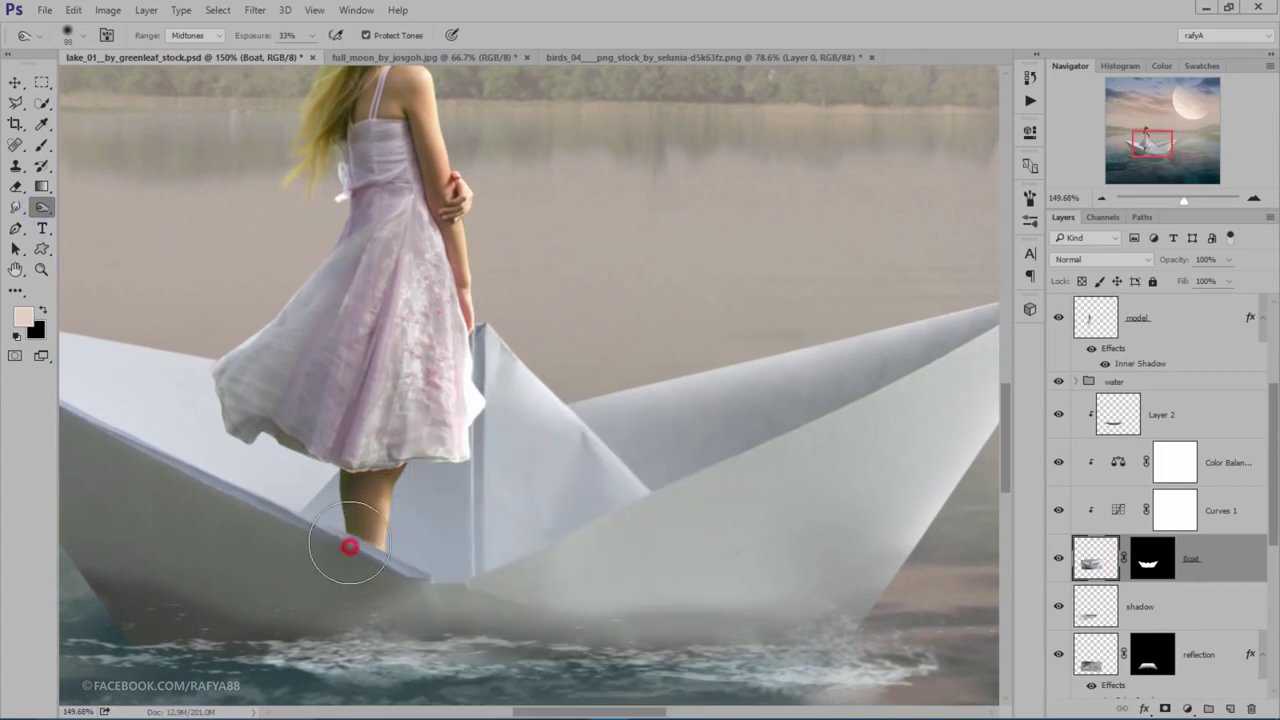
pyautogui.moveTo(349, 547); pyautogui.dragTo(273, 513)
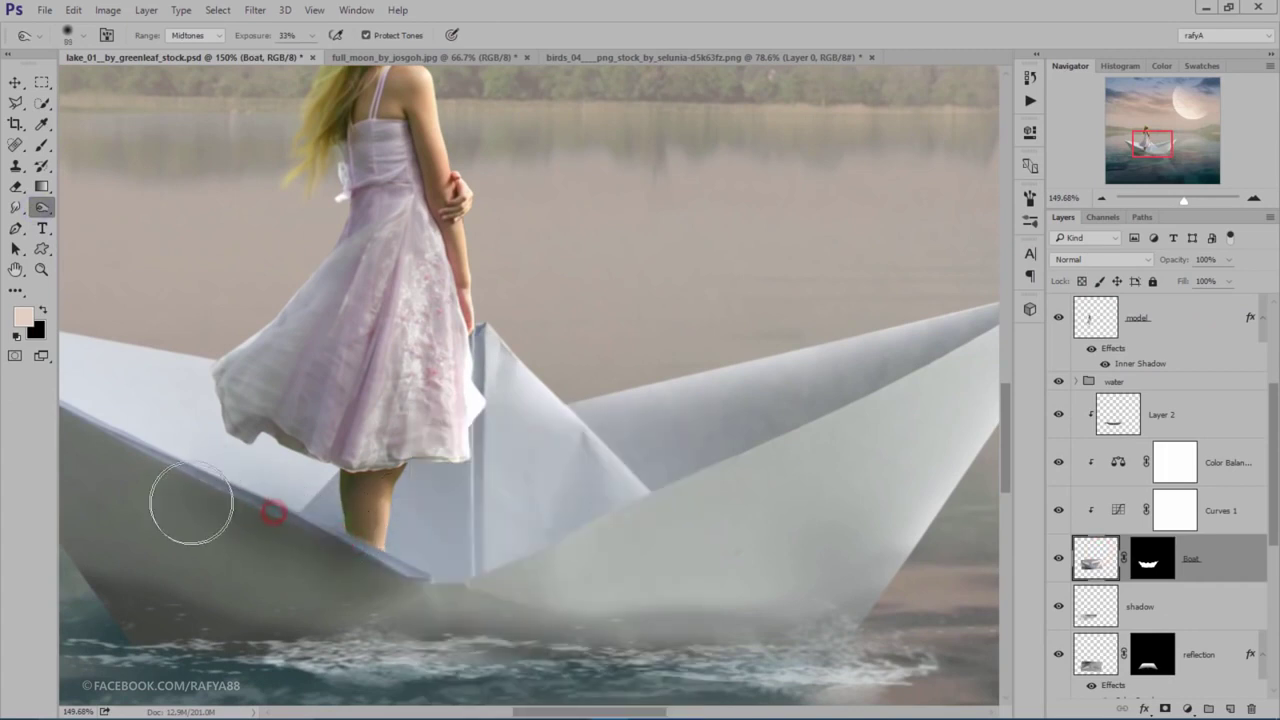
# Step: Burn a darker spot on the boat at the girl's feet
pyautogui.scroll(-4, 390, 382)
pyautogui.scroll(-3, 412, 379)
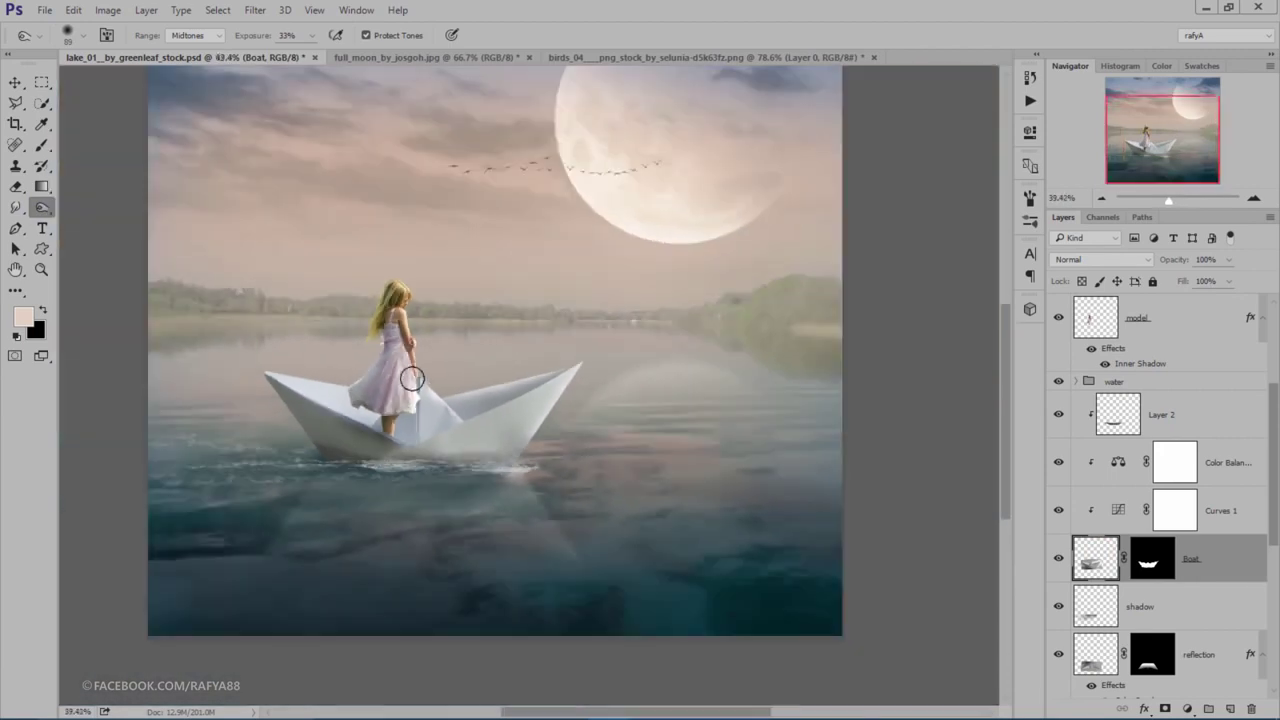
pyautogui.scroll(-1, 436, 368)
pyautogui.scroll(1, 504, 344)
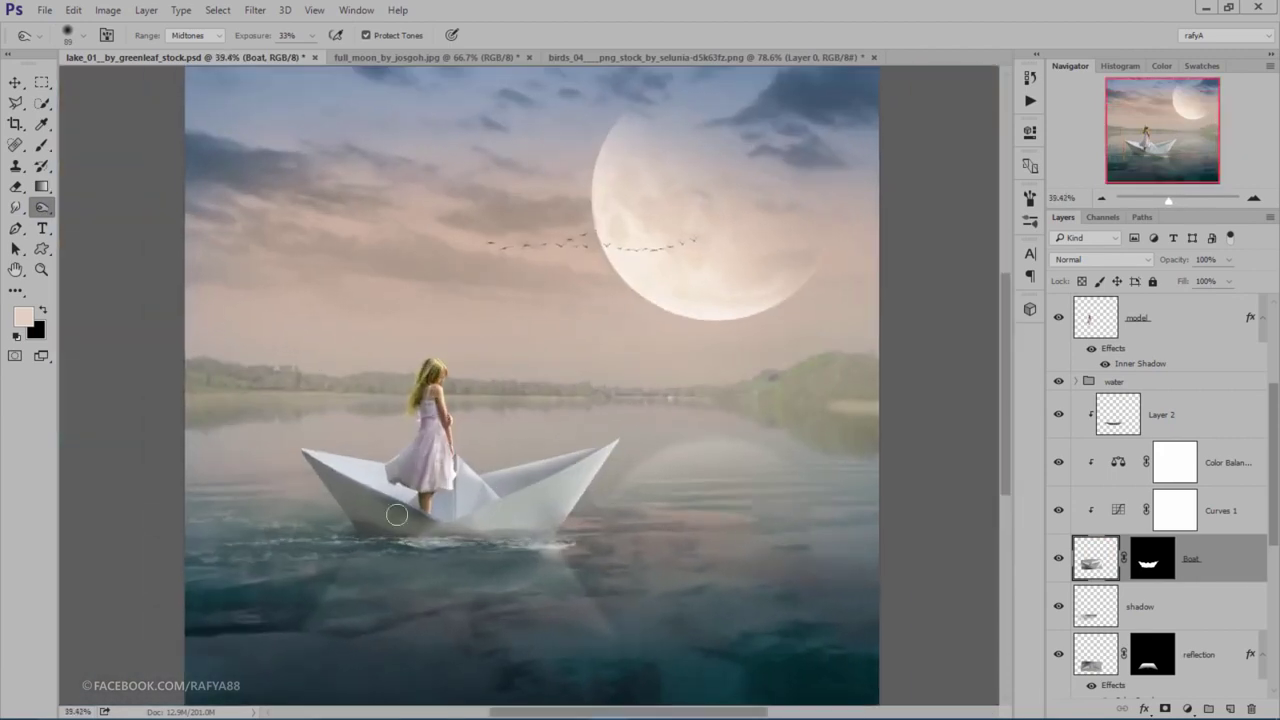
pyautogui.rightClick(545, 479)
pyautogui.click(418, 511)
pyautogui.scroll(-2, 480, 402)
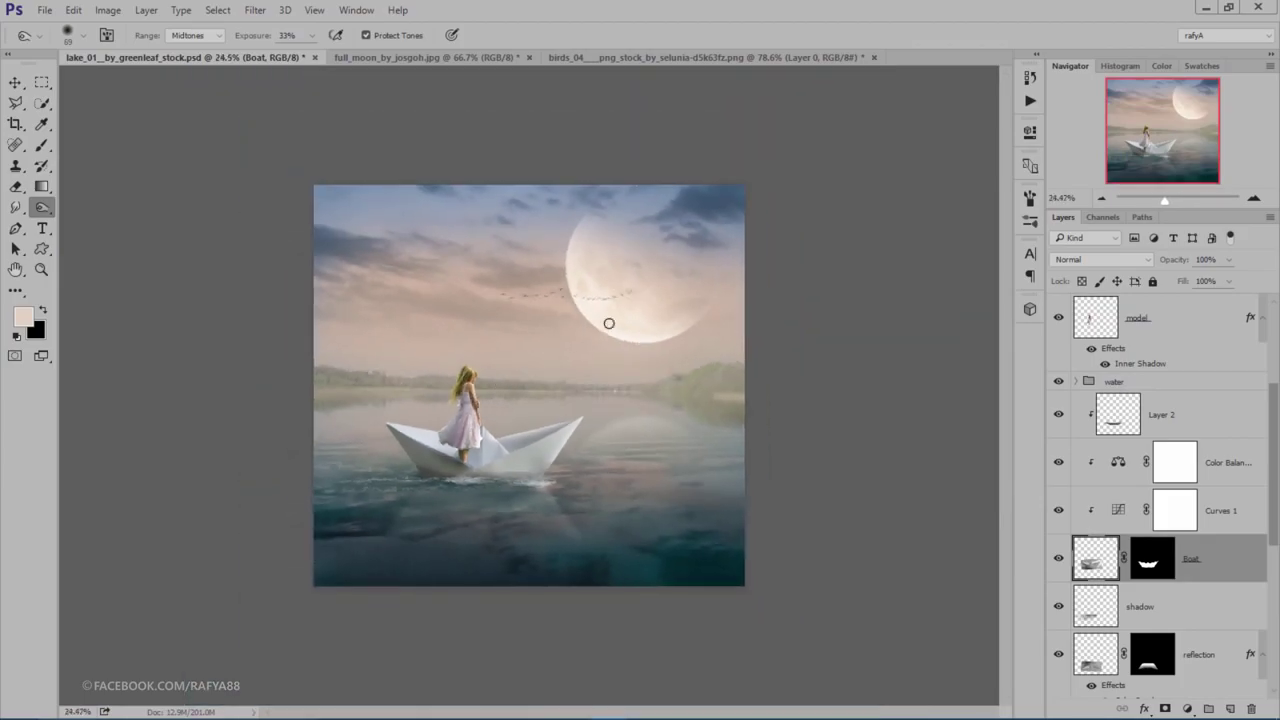
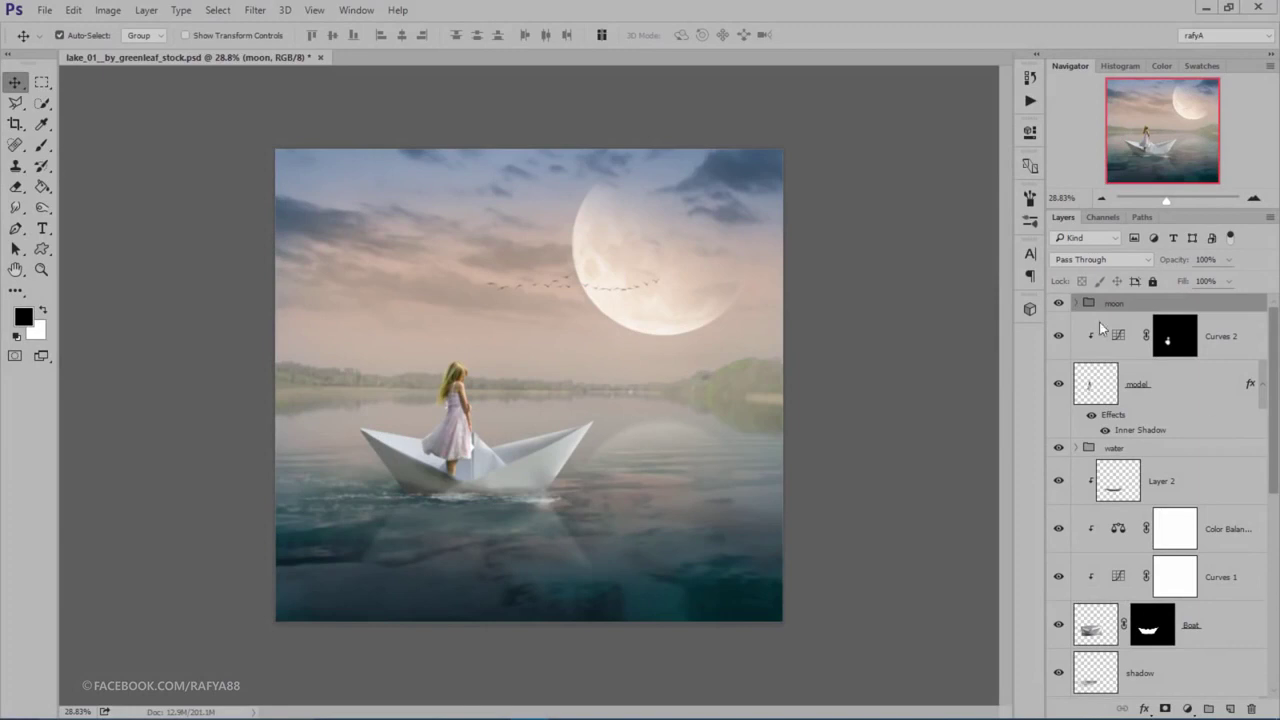
# Step: Add a dark grey (#343434) Solid Color fill layer above the moon group at 54% opacity
pyautogui.click(1146, 303)
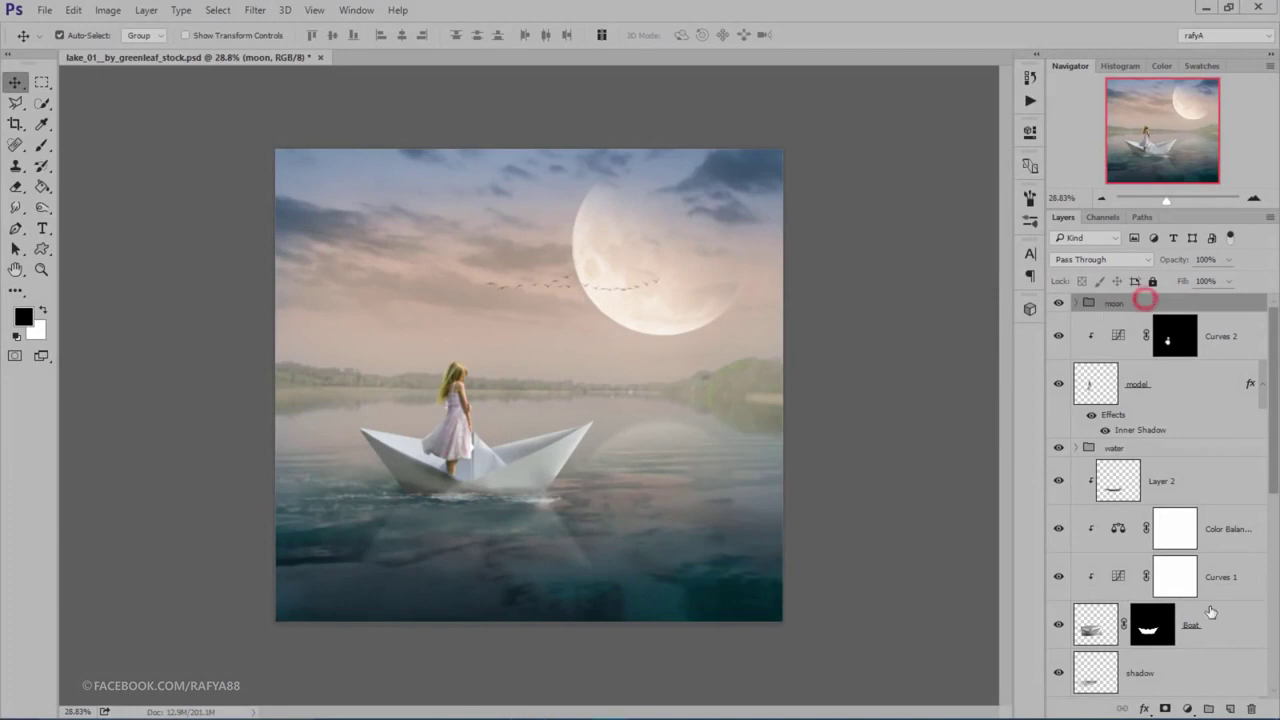
pyautogui.click(1188, 709)
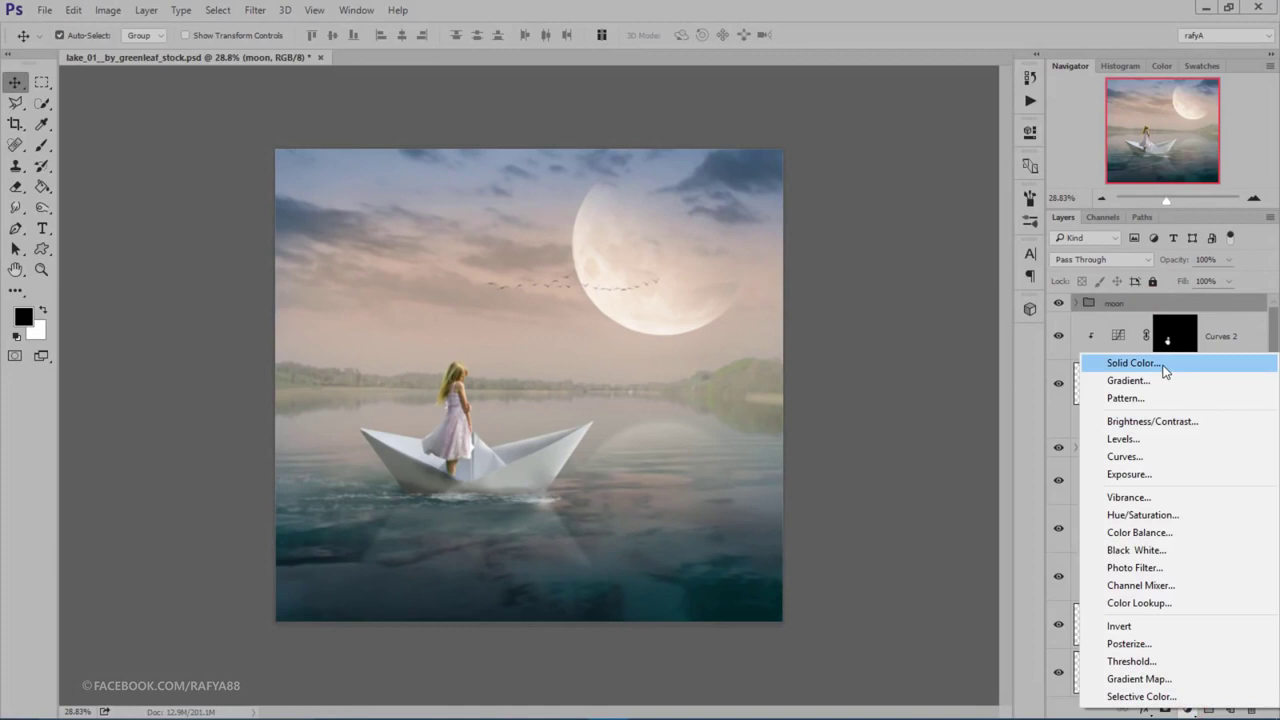
pyautogui.click(1163, 368)
pyautogui.moveTo(868, 338); pyautogui.dragTo(762, 353)
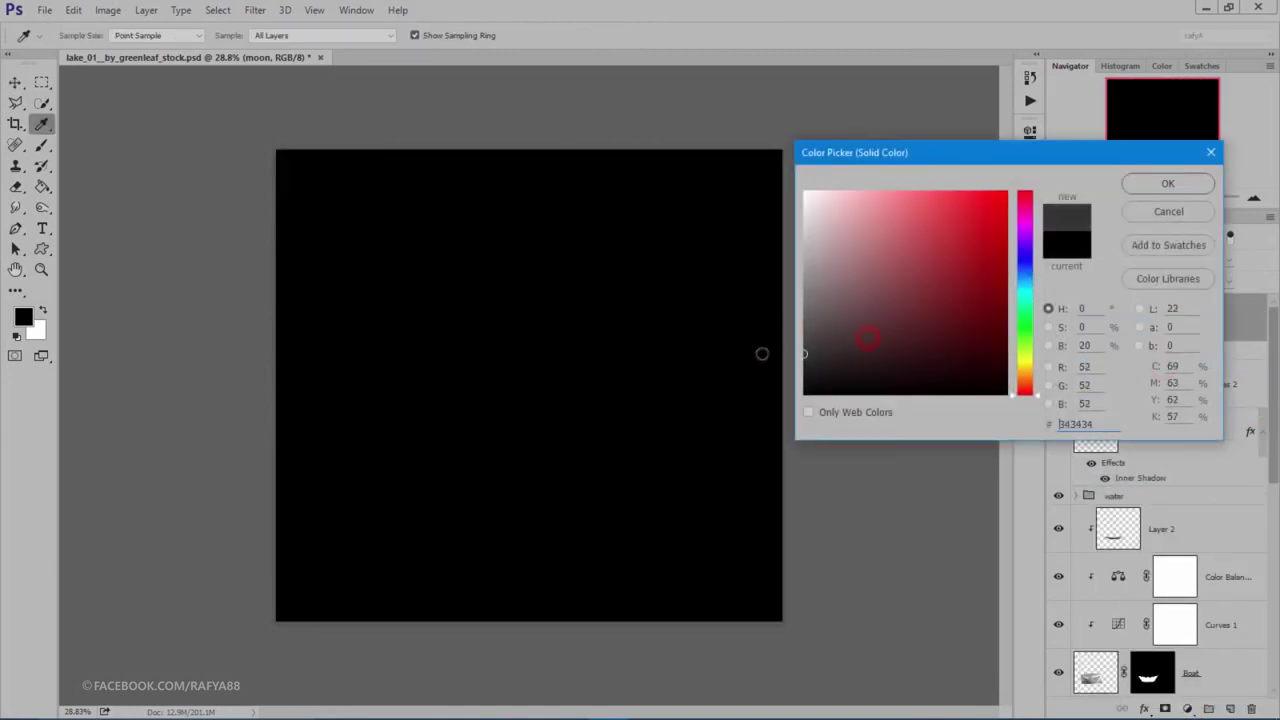
pyautogui.click(1167, 186)
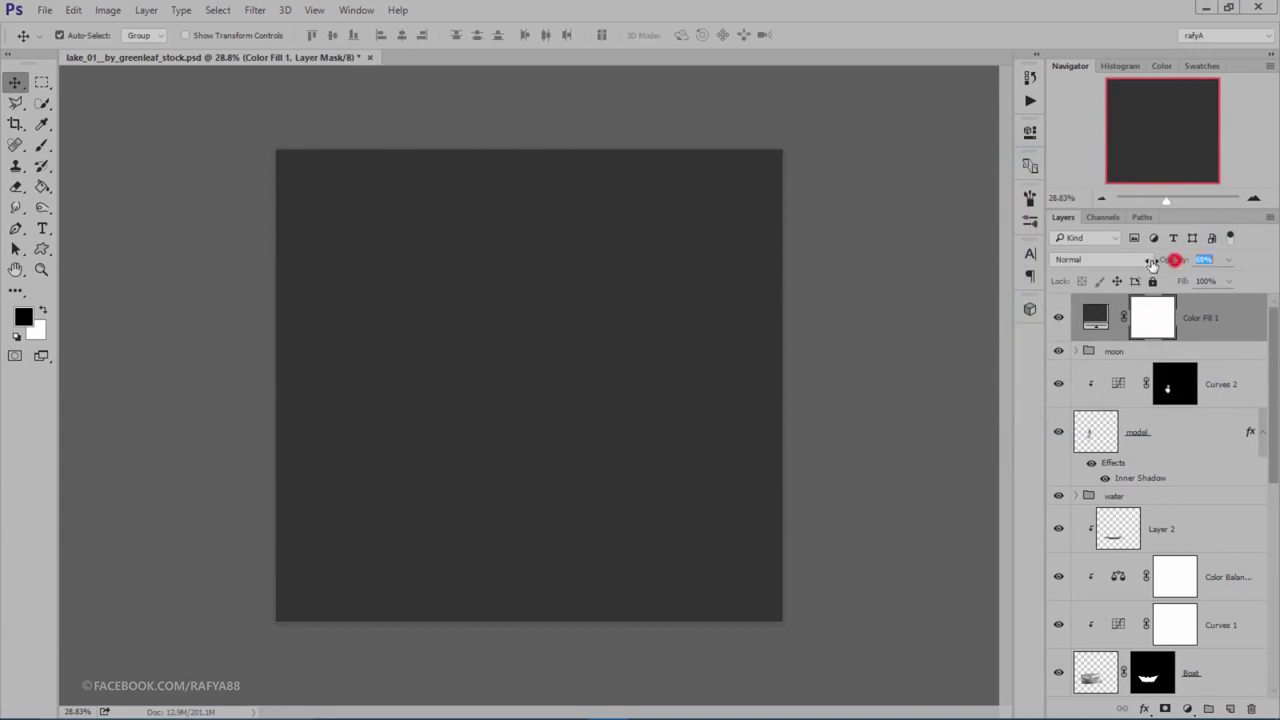
pyautogui.moveTo(1152, 262); pyautogui.dragTo(1141, 262)
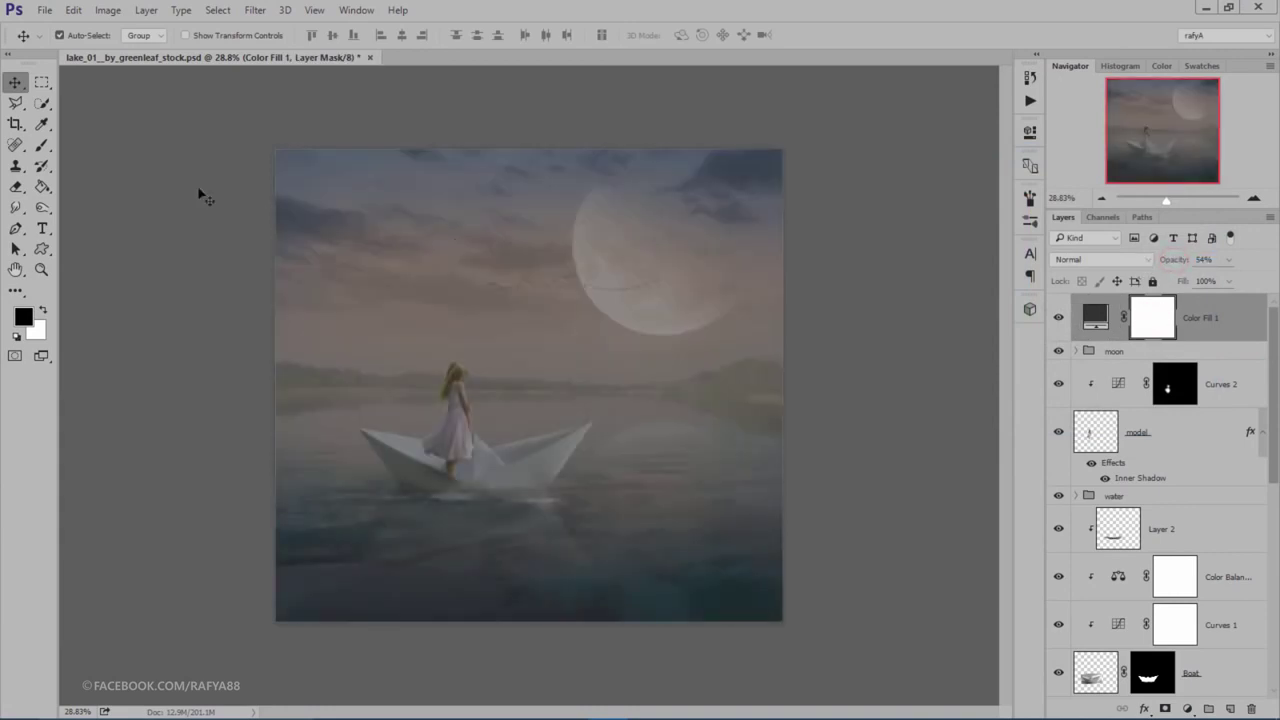
# Step: Paint black with a soft ~1402 px brush on the fill's mask over the girl and moon
pyautogui.click(41, 145)
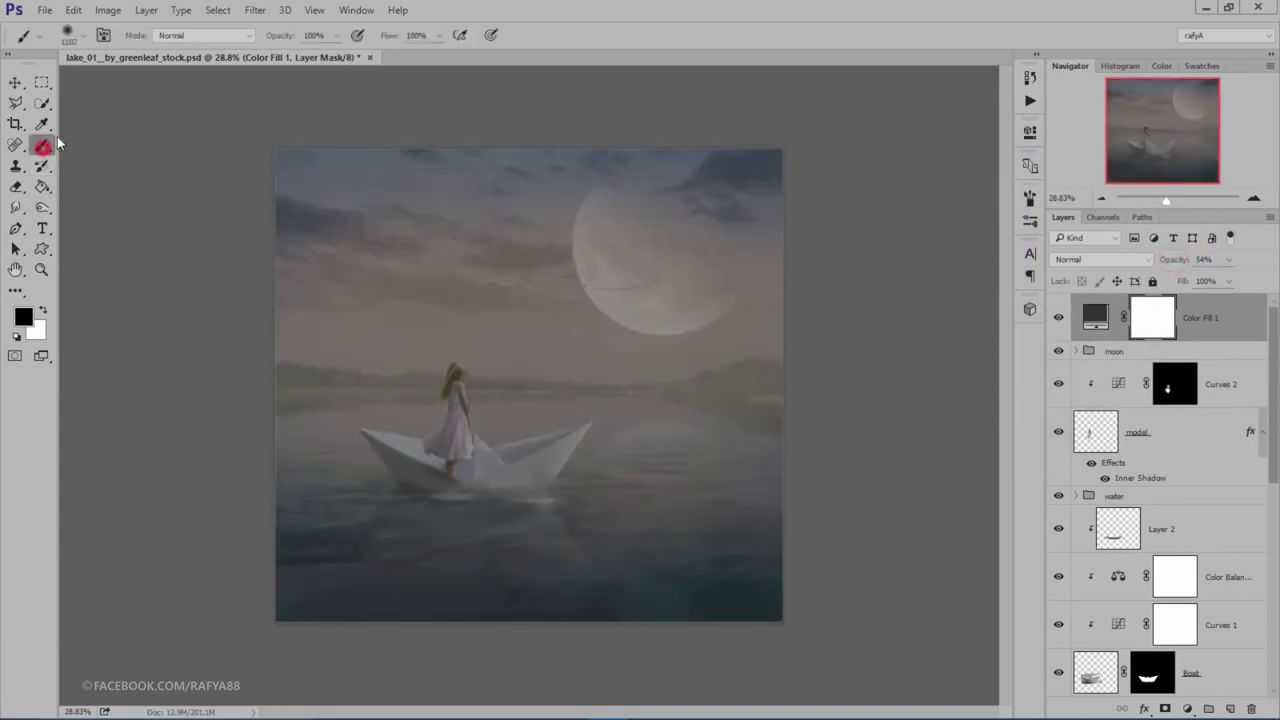
pyautogui.click(40, 311)
pyautogui.click(40, 311)
pyautogui.rightClick(621, 262)
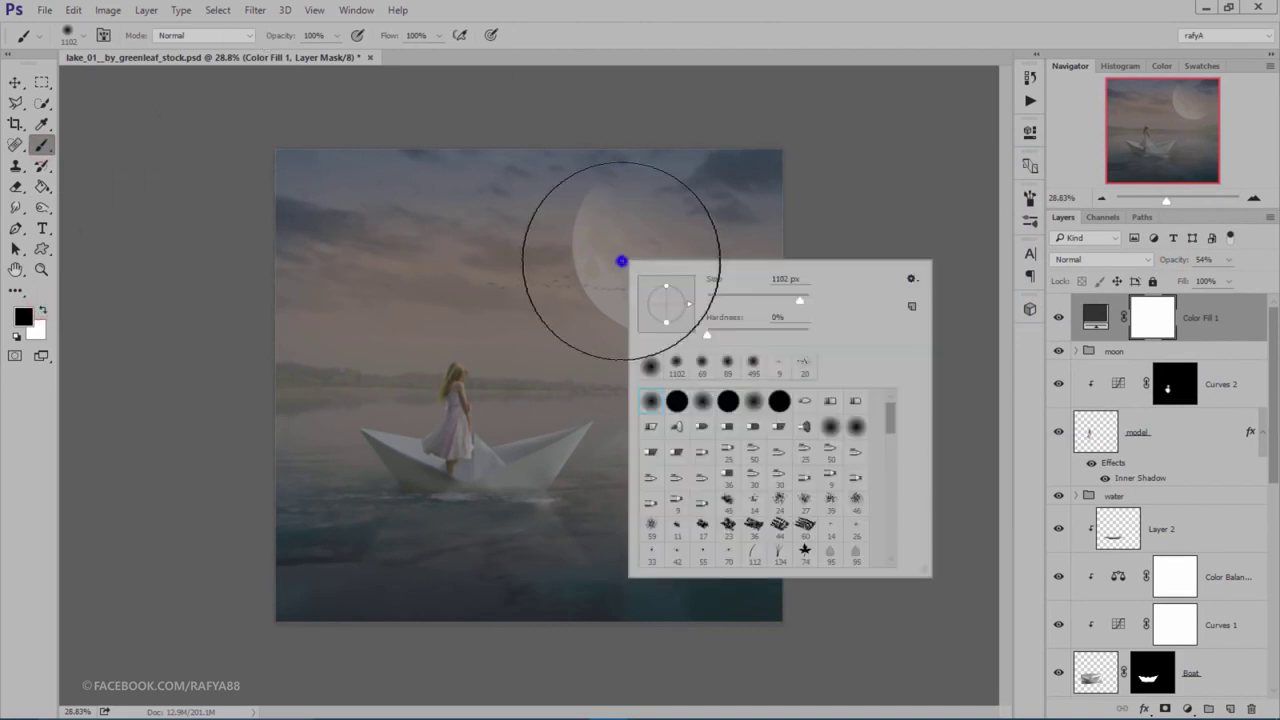
pyautogui.moveTo(803, 303); pyautogui.dragTo(812, 303)
pyautogui.click(486, 371)
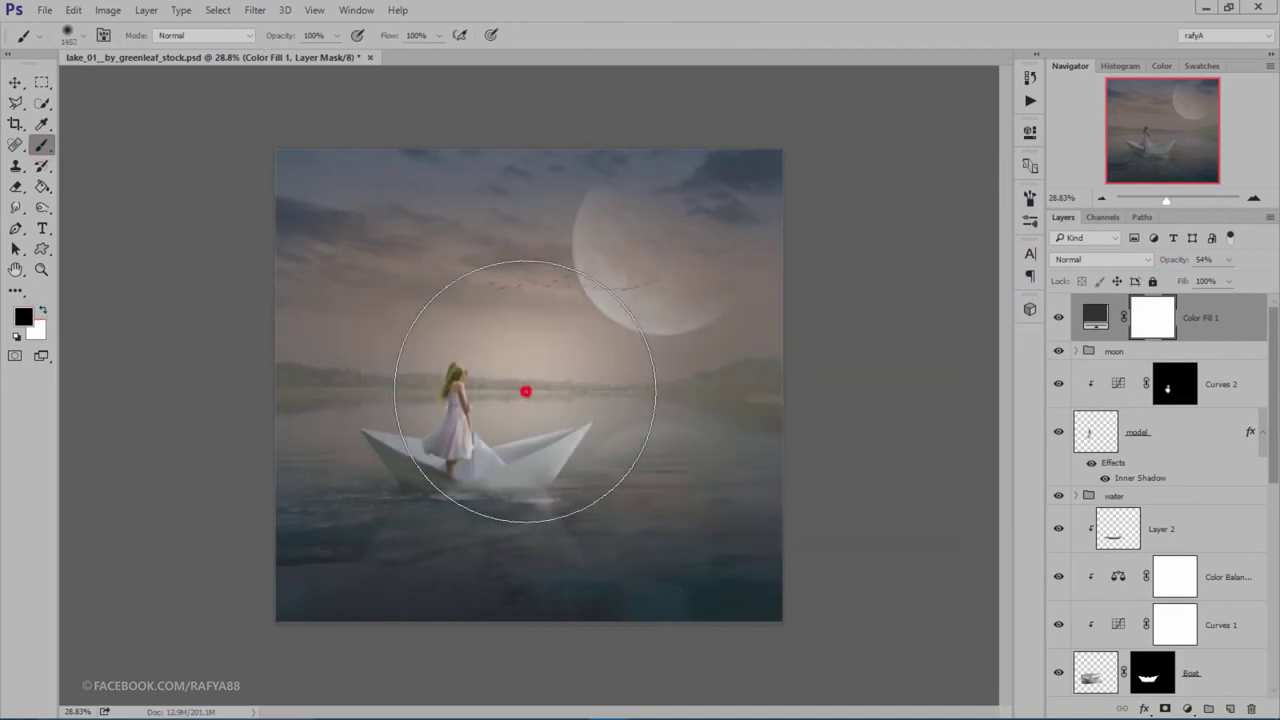
pyautogui.click(525, 392)
pyautogui.moveTo(530, 366)
pyautogui.mouseDown()
pyautogui.moveTo(642, 310)
pyautogui.moveTo(580, 450)
pyautogui.moveTo(543, 483)
pyautogui.moveTo(620, 406)
pyautogui.moveTo(626, 306)
pyautogui.moveTo(631, 328)
pyautogui.mouseUp()
# Step: Compare the fill on and off, undo one stroke and repaint the mask over the moon
pyautogui.click(1059, 318)
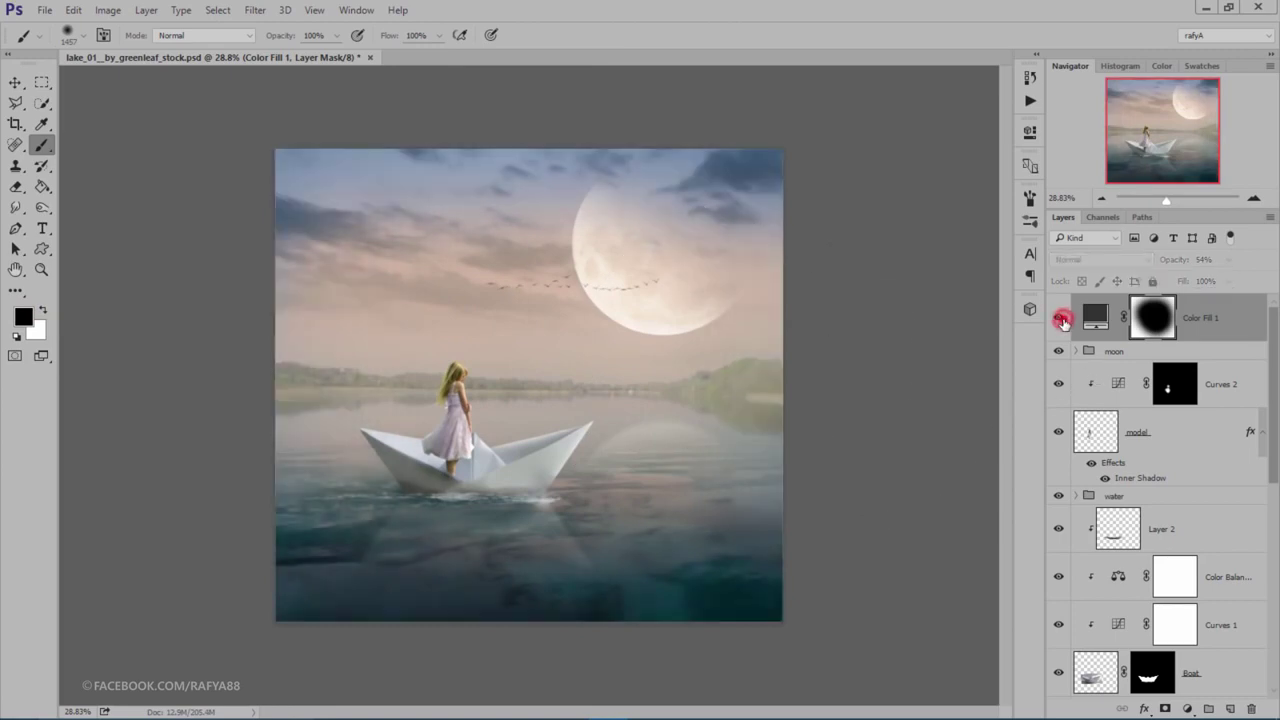
pyautogui.click(1059, 318)
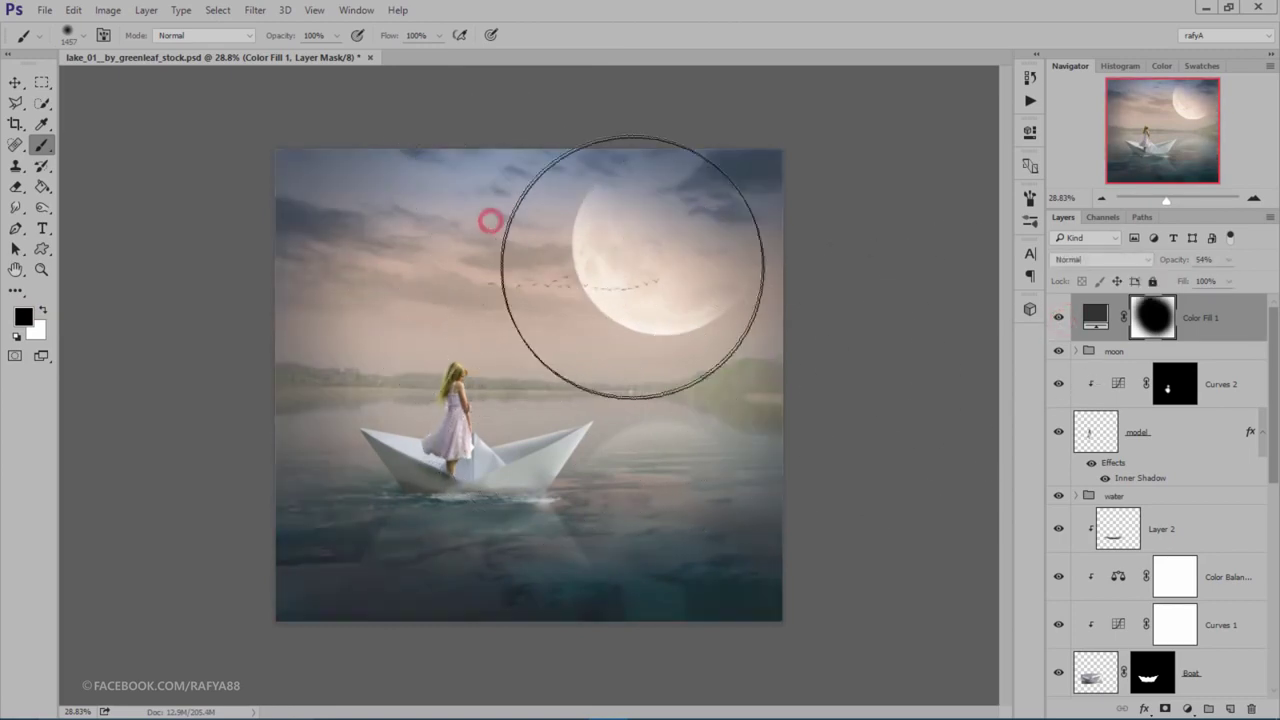
pyautogui.hotkey('ctrl', 'z')
pyautogui.hotkey('ctrl', 'z')
pyautogui.click(617, 256)
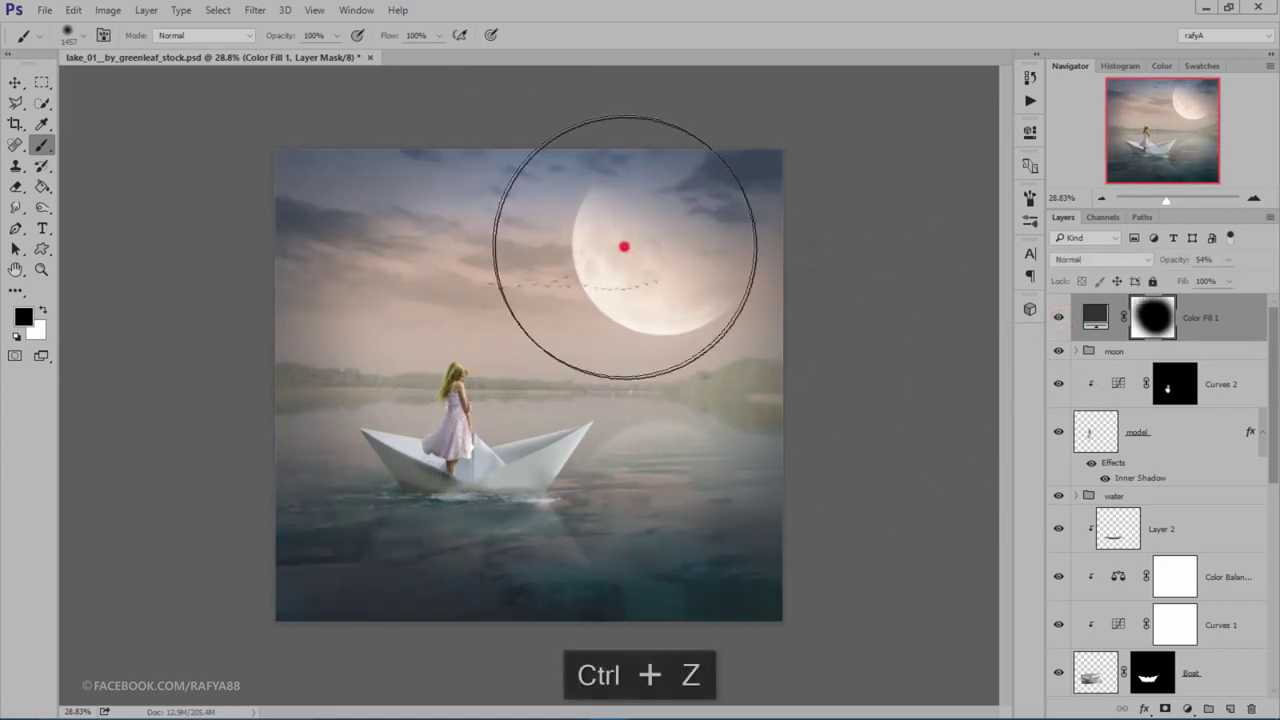
pyautogui.click(680, 307)
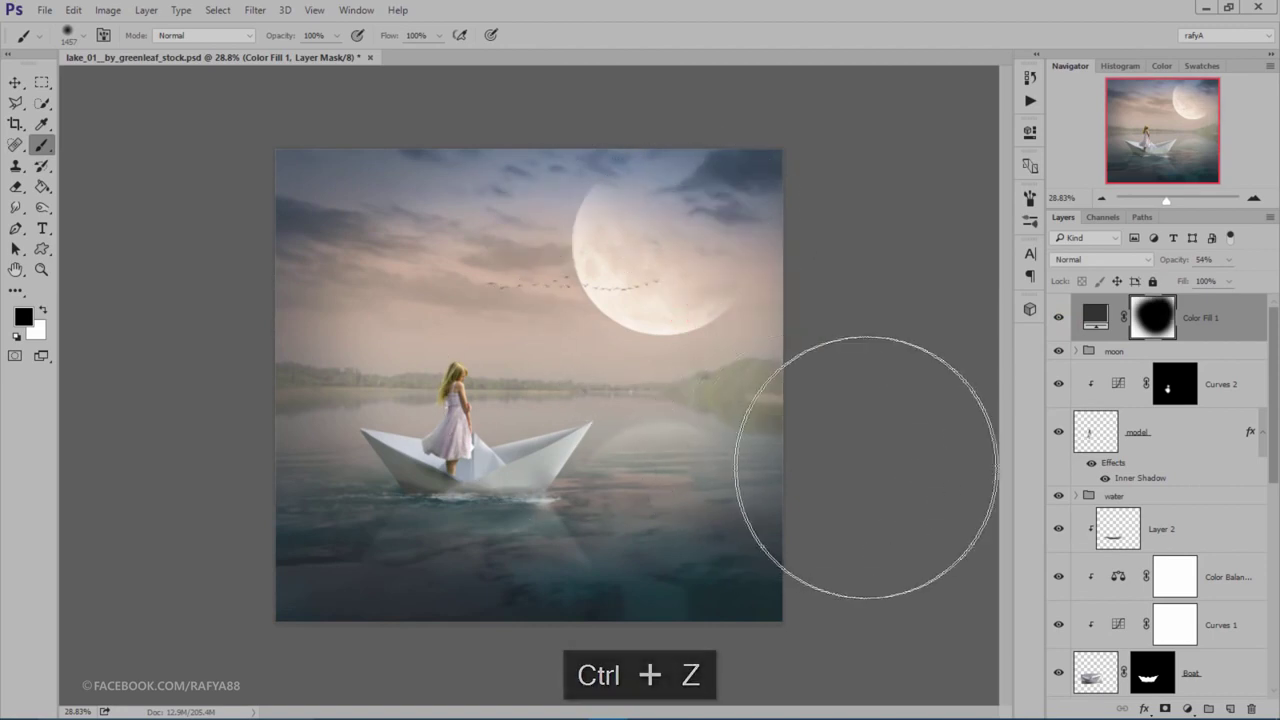
pyautogui.click(1095, 317)
pyautogui.click(1188, 708)
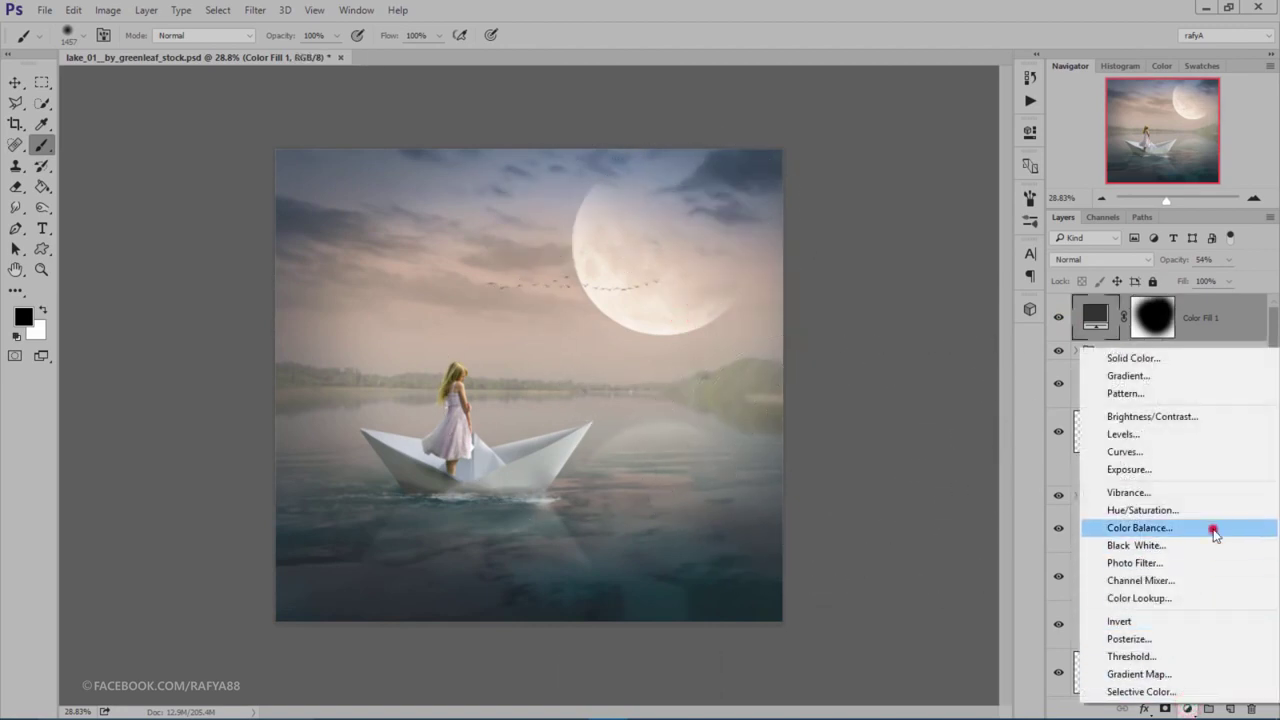
# Step: Add a Color Balance adjustment with Midtones Cyan-Red +27 and slightly tinted Shadows
pyautogui.click(1210, 527)
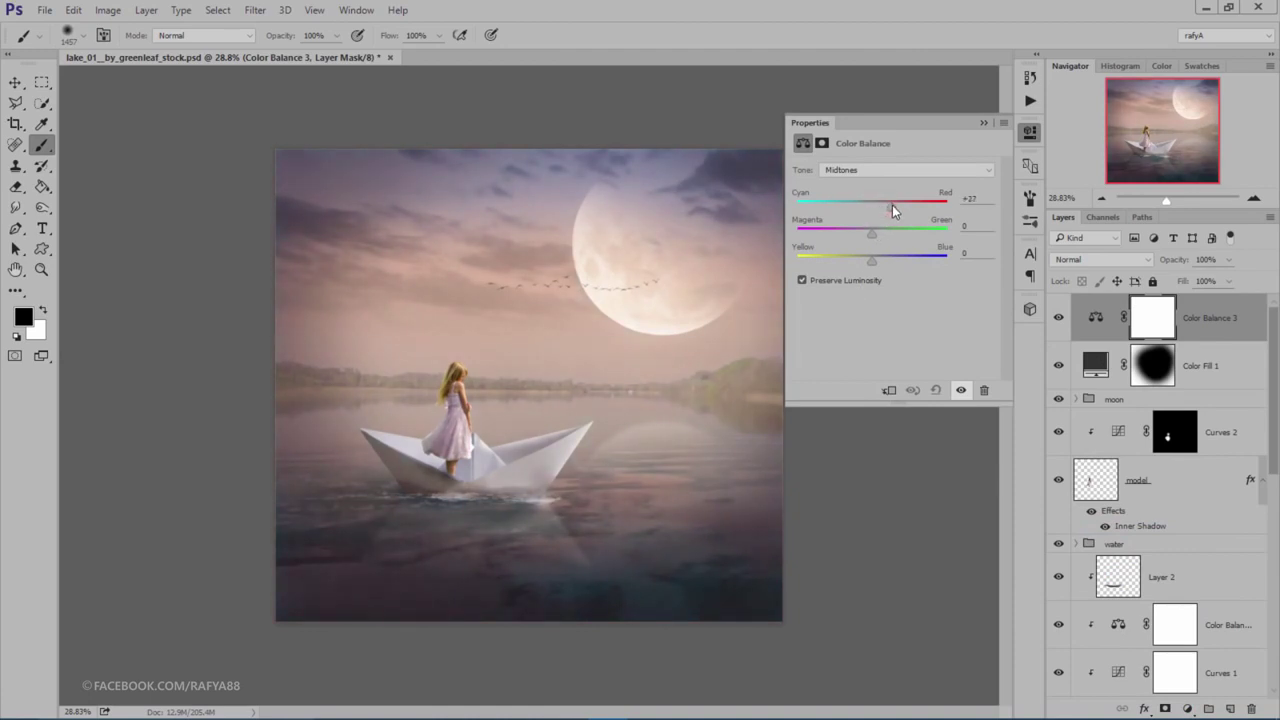
pyautogui.moveTo(874, 260); pyautogui.dragTo(878, 262)
pyautogui.click(855, 170)
pyautogui.click(867, 188)
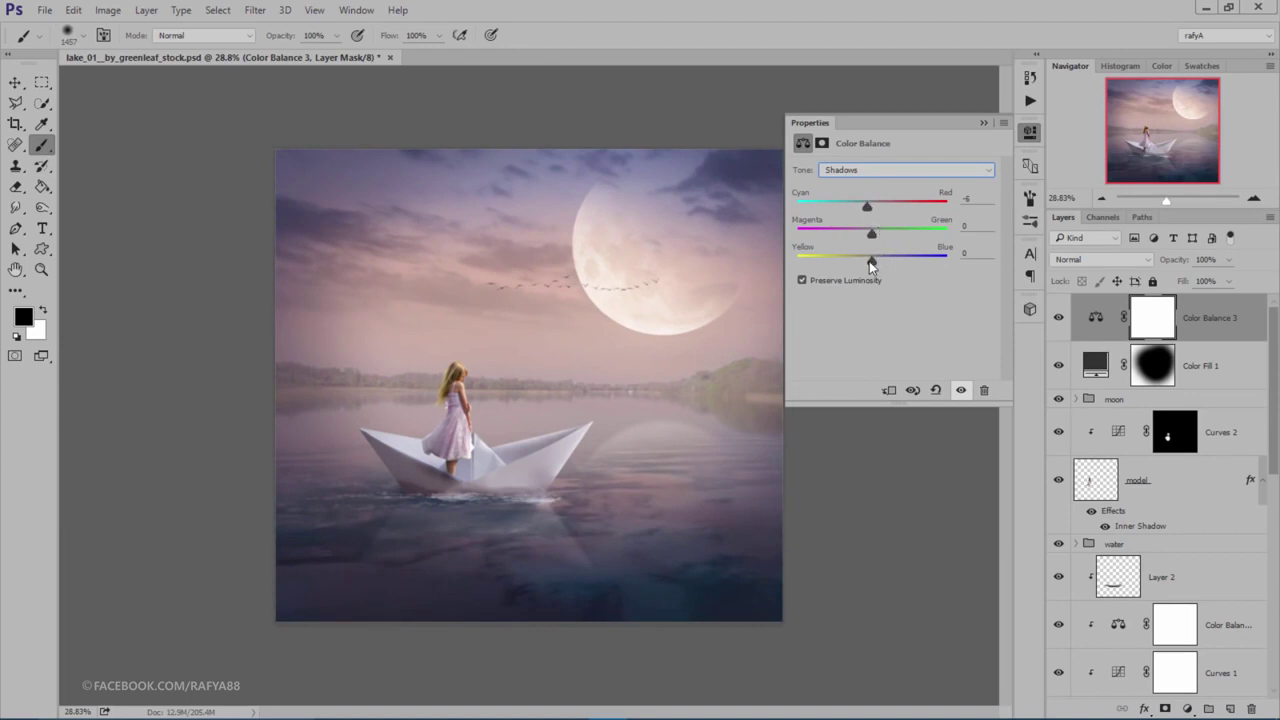
pyautogui.moveTo(869, 261); pyautogui.dragTo(866, 263)
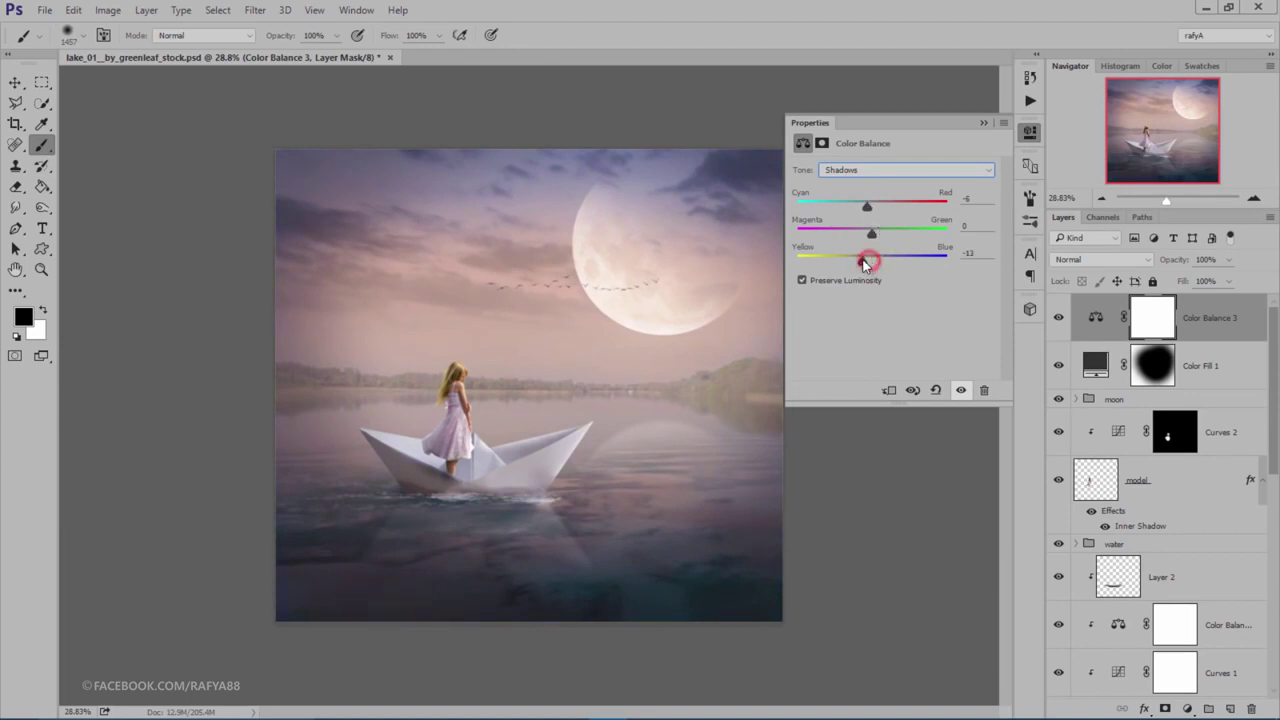
# Step: Set the Color Balance Highlights to -17, +5, -18 and compare before and after
pyautogui.click(892, 172)
pyautogui.click(888, 203)
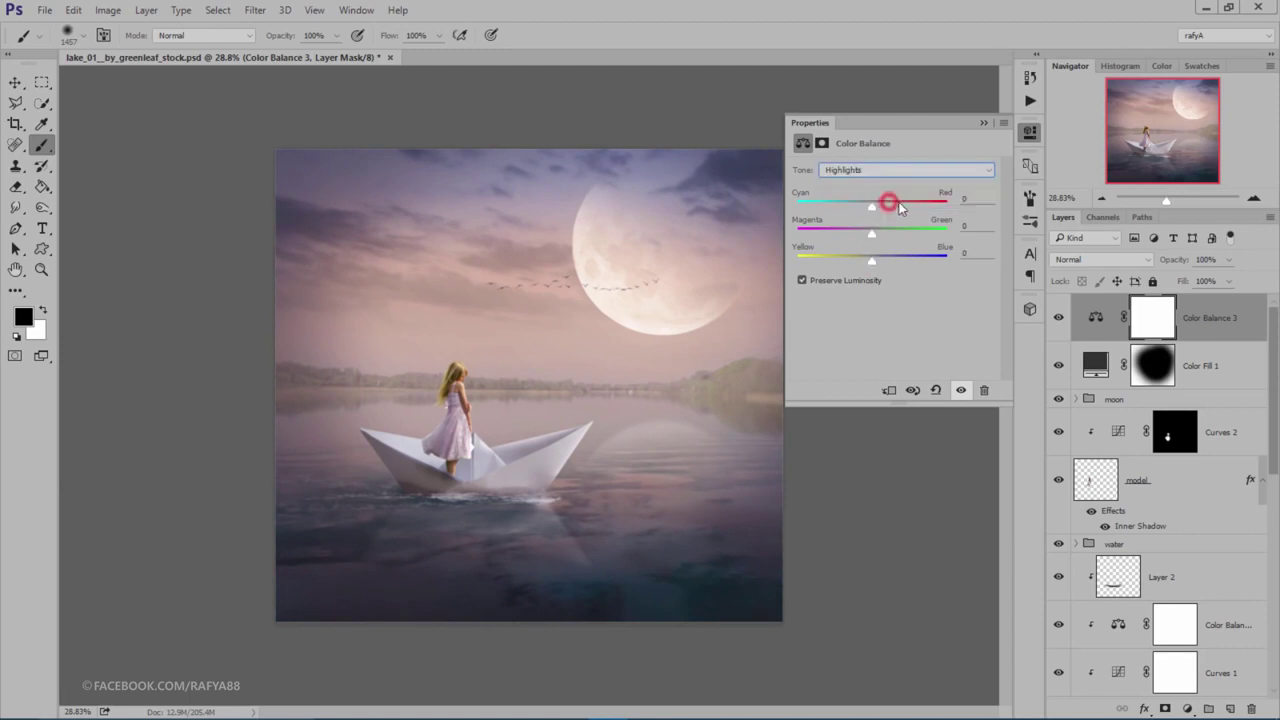
pyautogui.moveTo(869, 208)
pyautogui.mouseDown()
pyautogui.moveTo(881, 230)
pyautogui.moveTo(865, 259)
pyautogui.mouseUp()
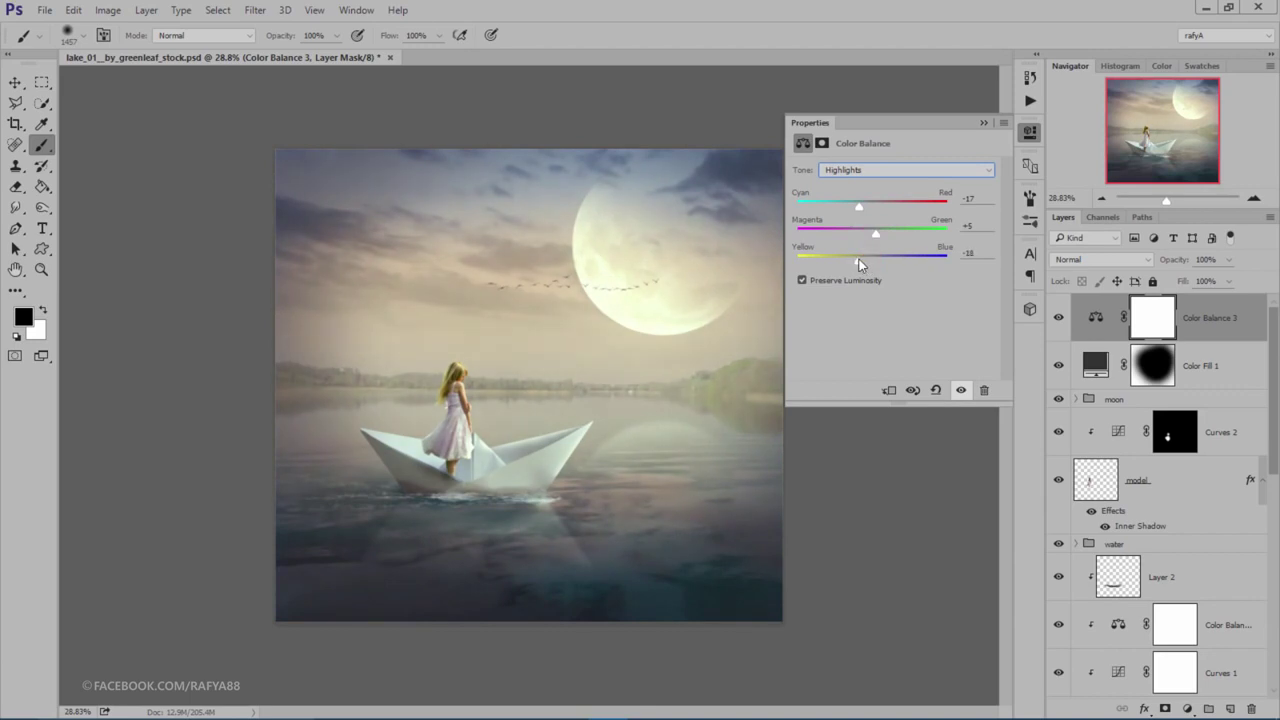
pyautogui.click(983, 123)
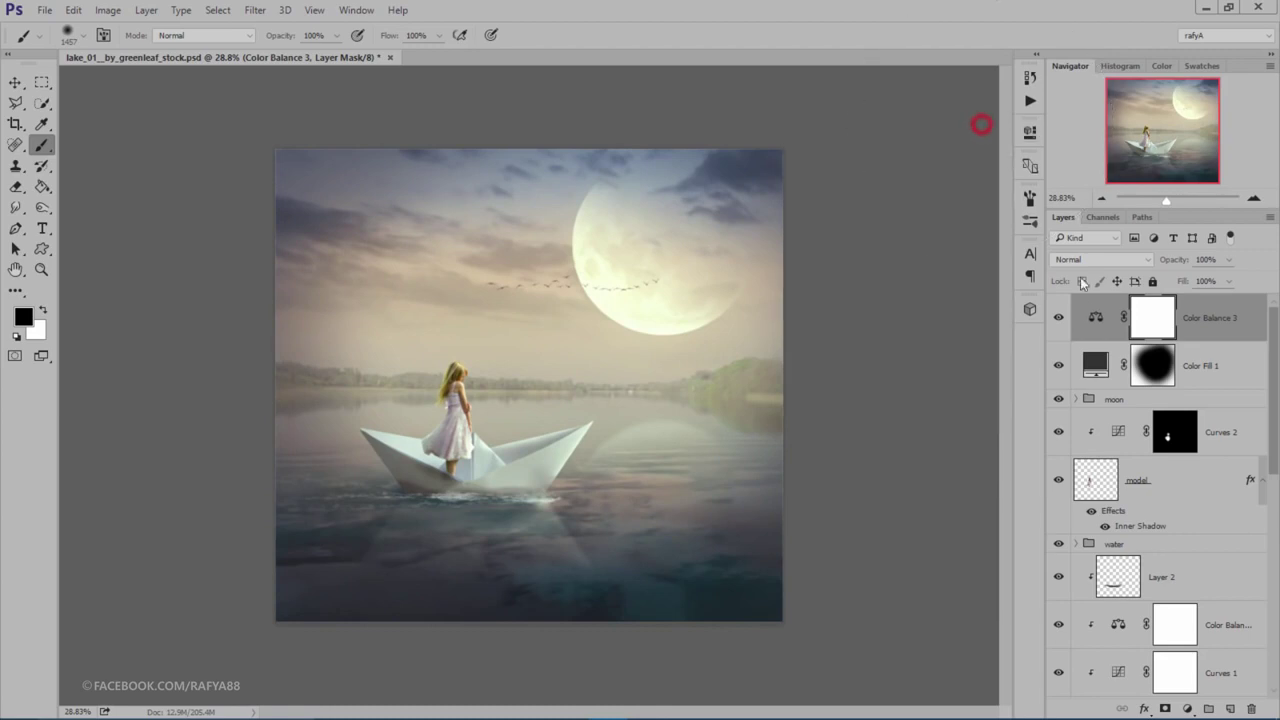
pyautogui.click(1060, 320)
pyautogui.scroll(-5, 649, 213)
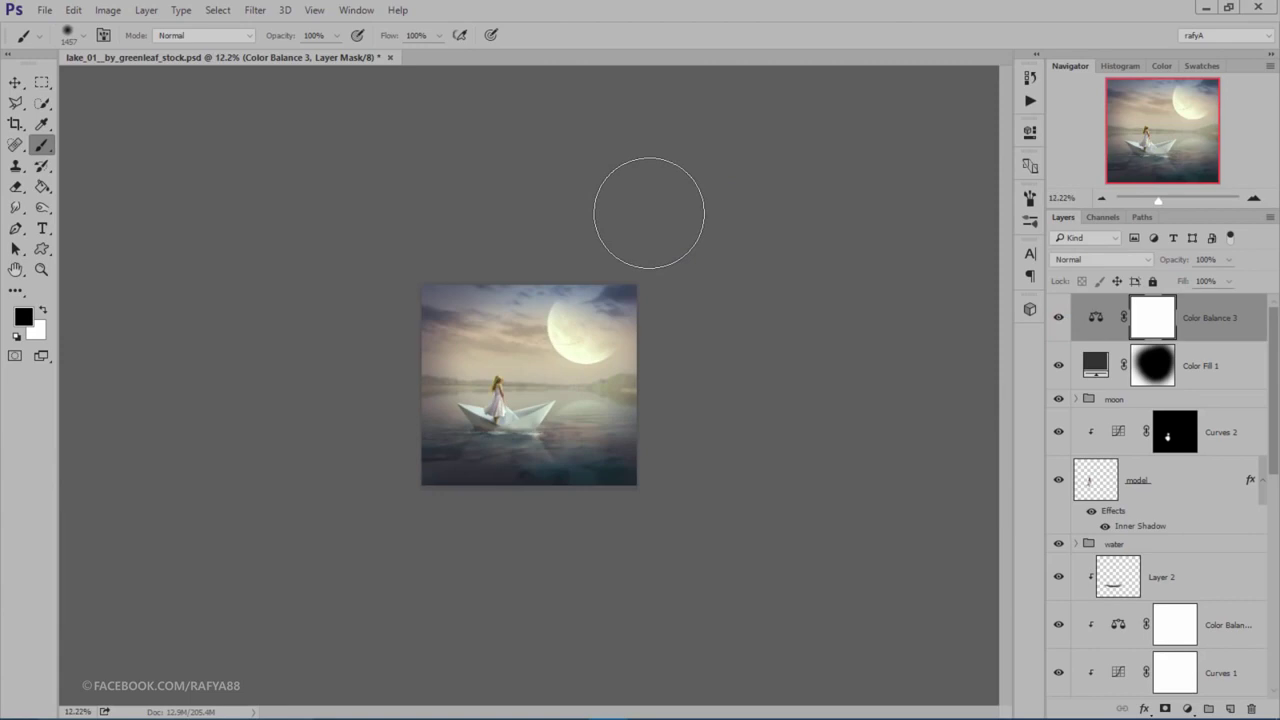
pyautogui.scroll(2, 651, 208)
pyautogui.scroll(3, 651, 208)
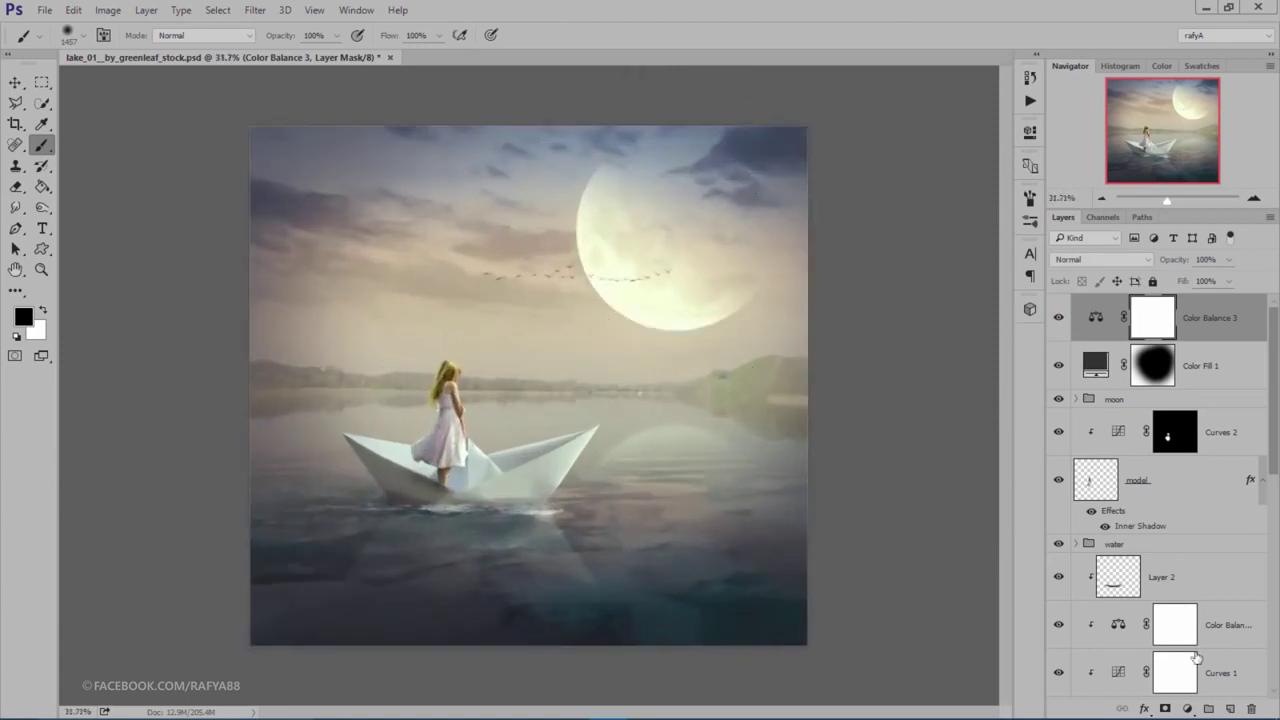
# Step: On a new layer, paint a soft #ffe6bd peach dab at the centre and blend it as Soft Light
pyautogui.click(1228, 708)
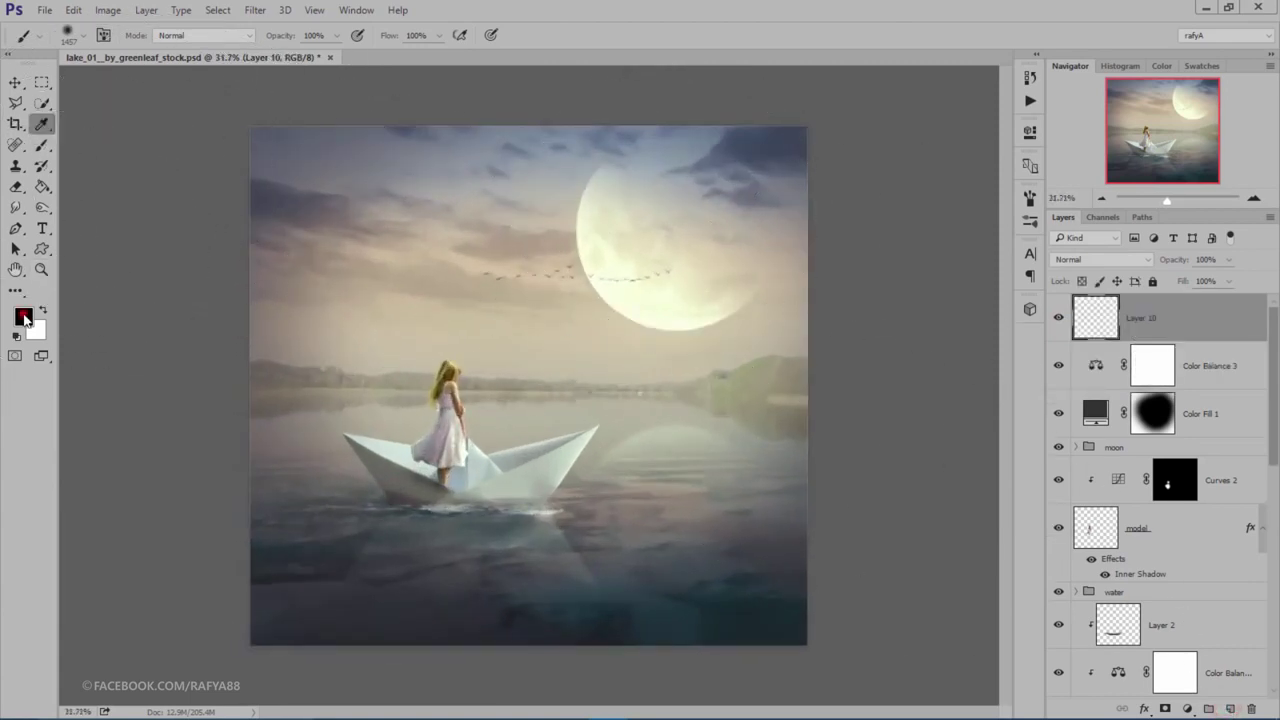
pyautogui.click(23, 316)
pyautogui.click(510, 267)
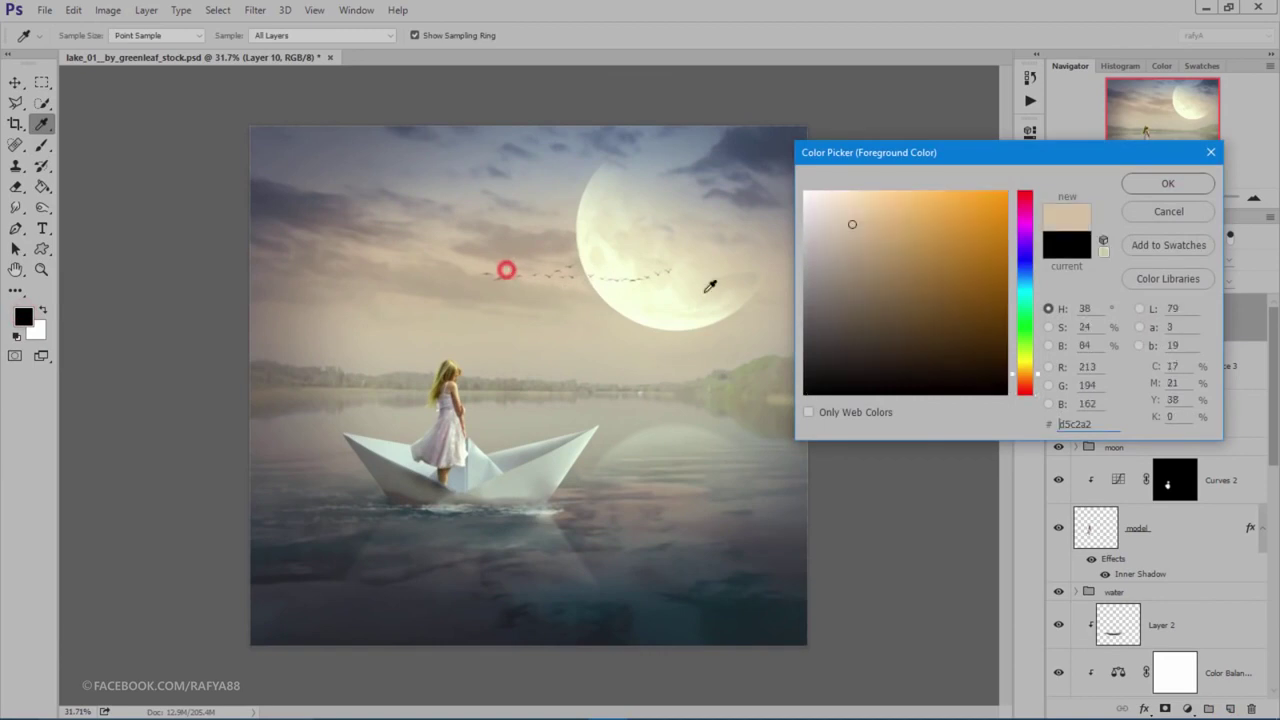
pyautogui.click(854, 192)
pyautogui.click(1148, 187)
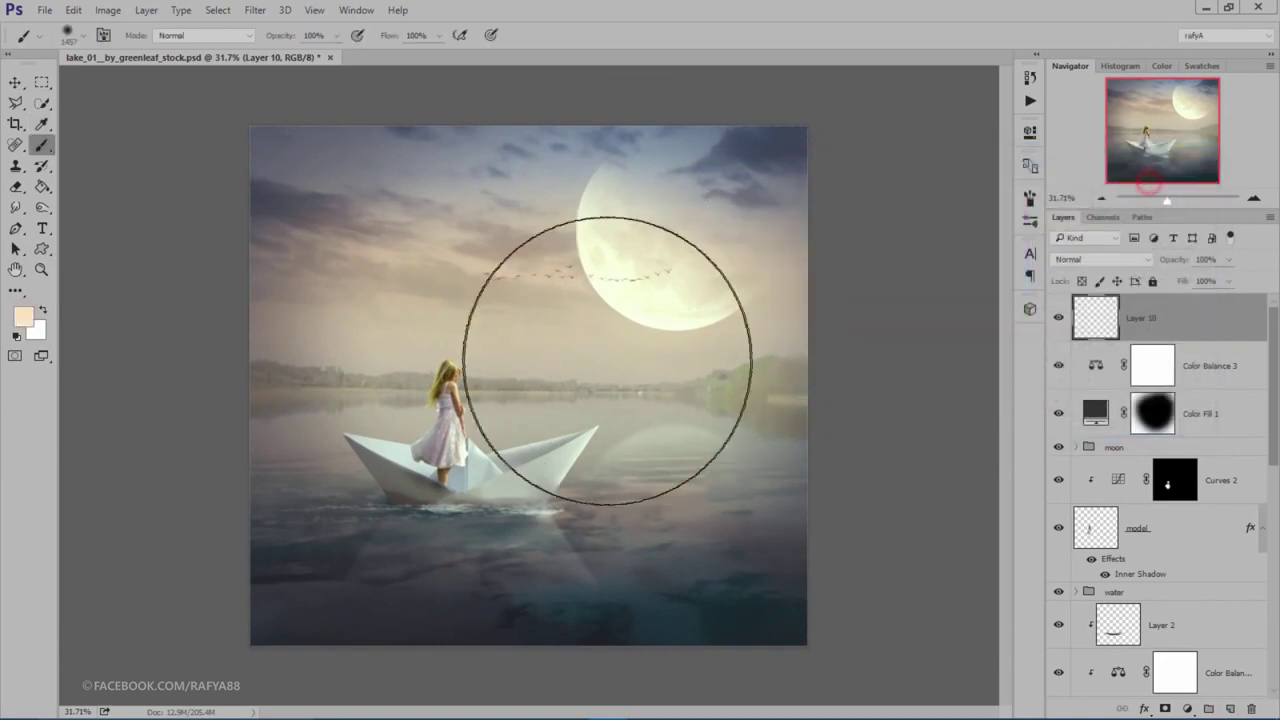
pyautogui.click(606, 357)
pyautogui.click(1100, 259)
pyautogui.click(1116, 426)
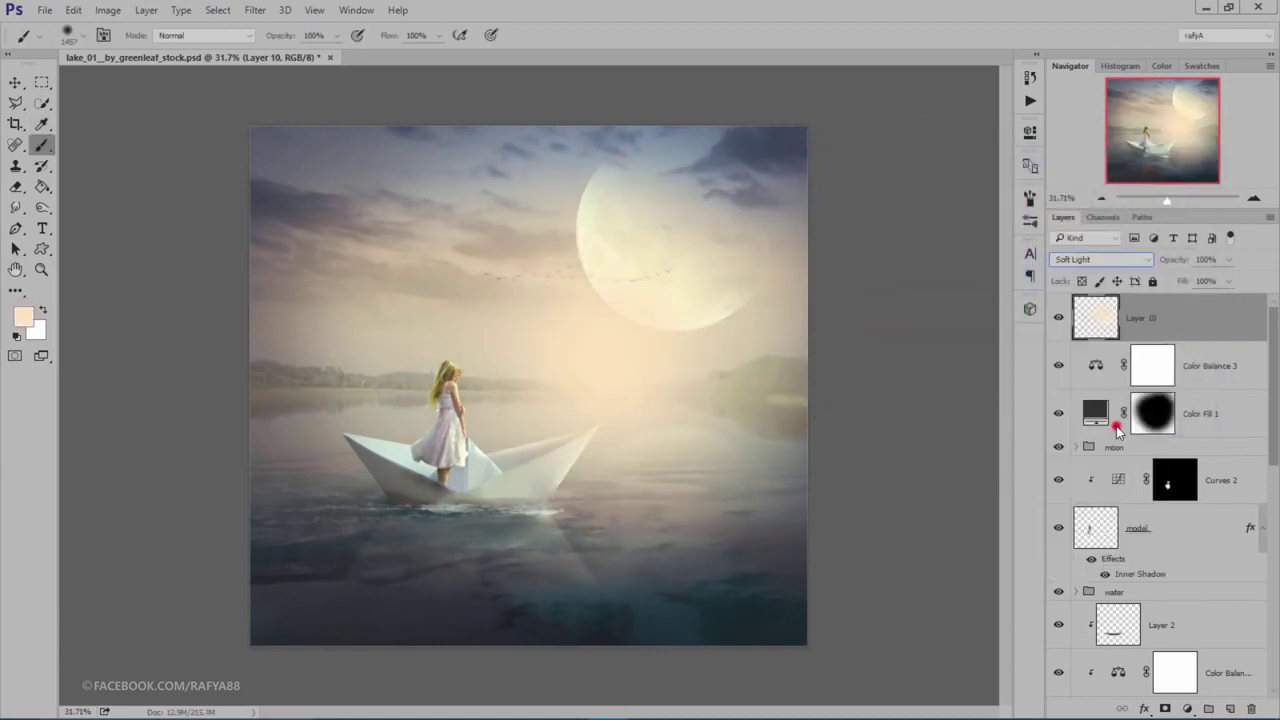
pyautogui.click(1229, 708)
# Step: Paint a pink glow over the moon on Layer 11 and blend it as Soft Light
pyautogui.click(22, 317)
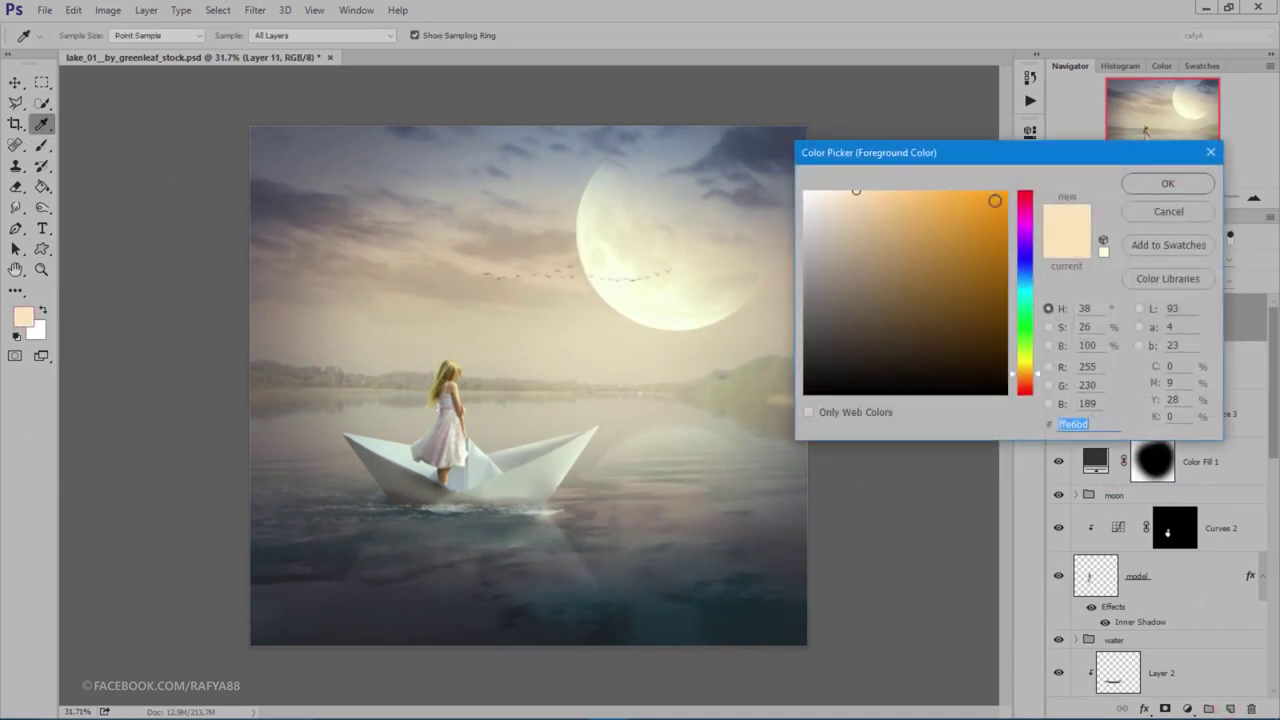
pyautogui.click(1025, 191)
pyautogui.click(963, 210)
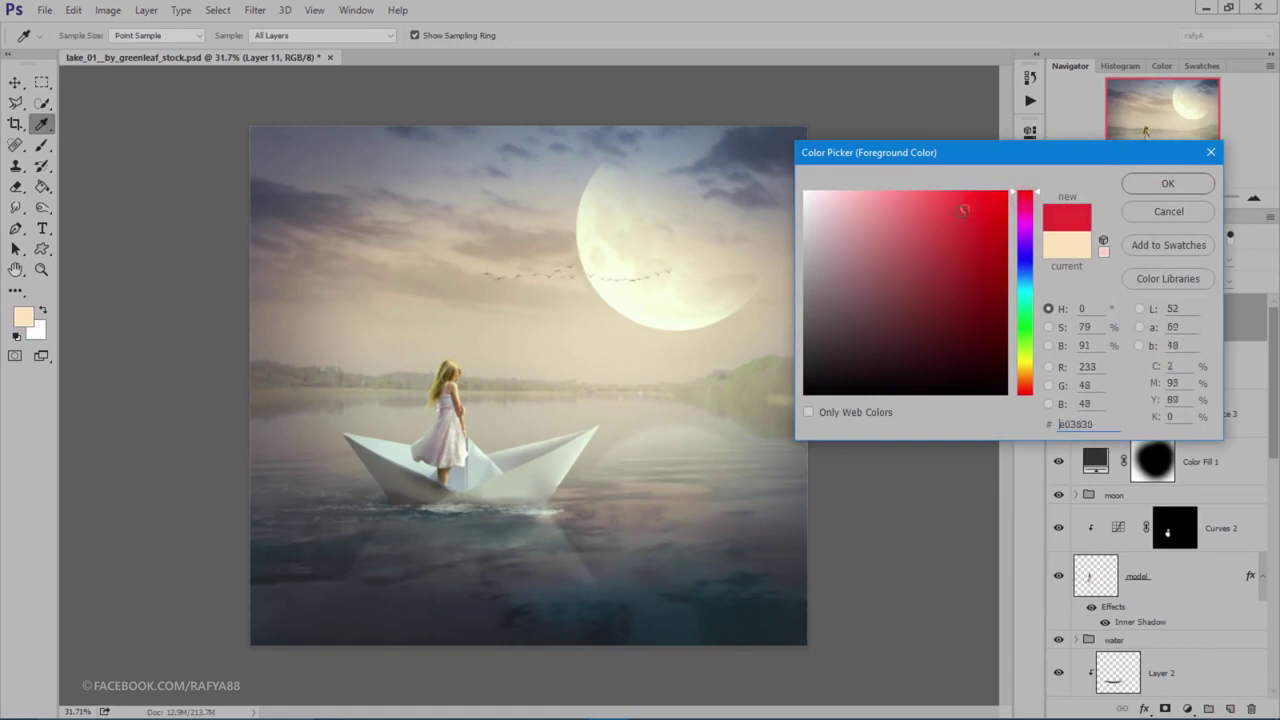
pyautogui.moveTo(963, 210); pyautogui.dragTo(914, 209)
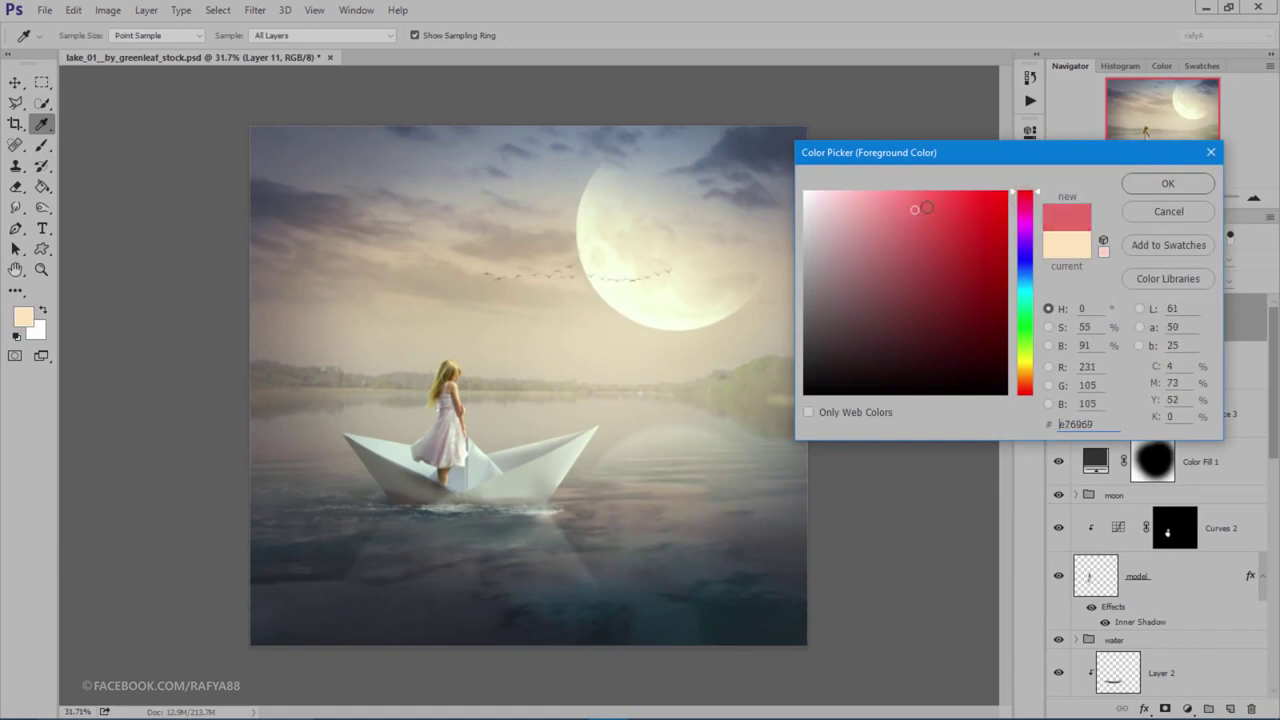
pyautogui.click(1137, 185)
pyautogui.press('b')
pyautogui.click(666, 260)
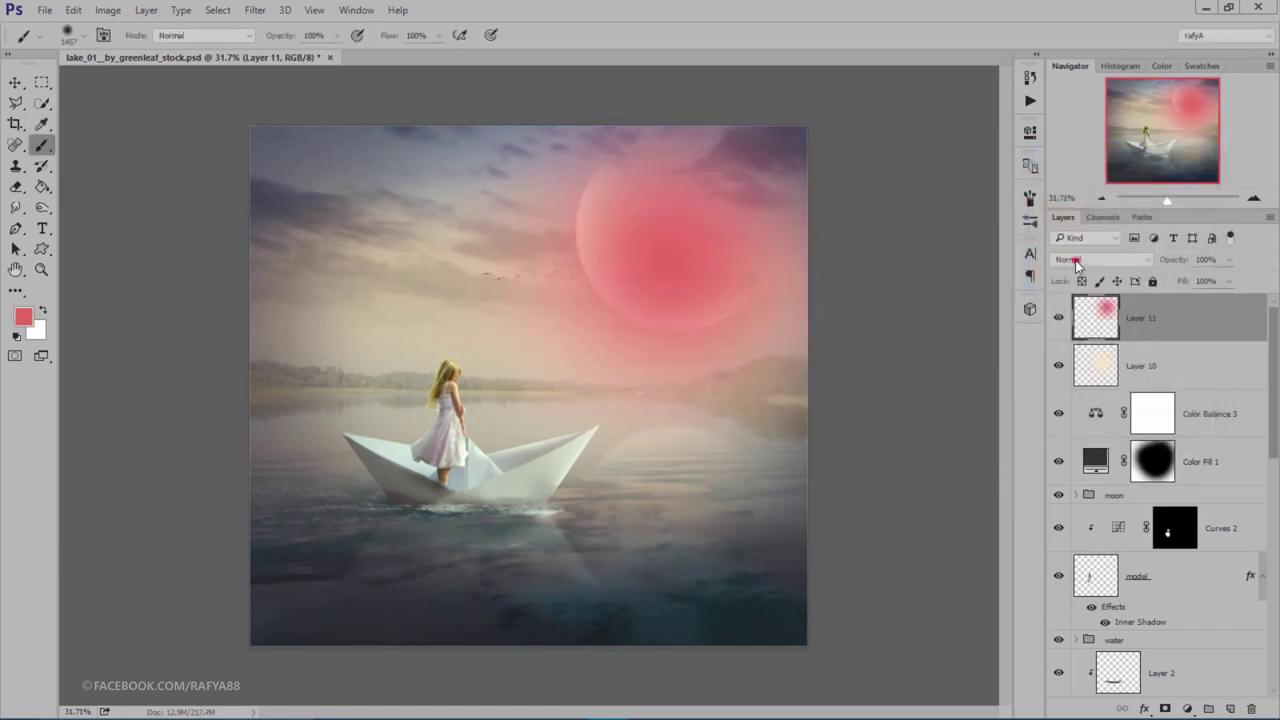
pyautogui.click(1070, 259)
pyautogui.click(1099, 426)
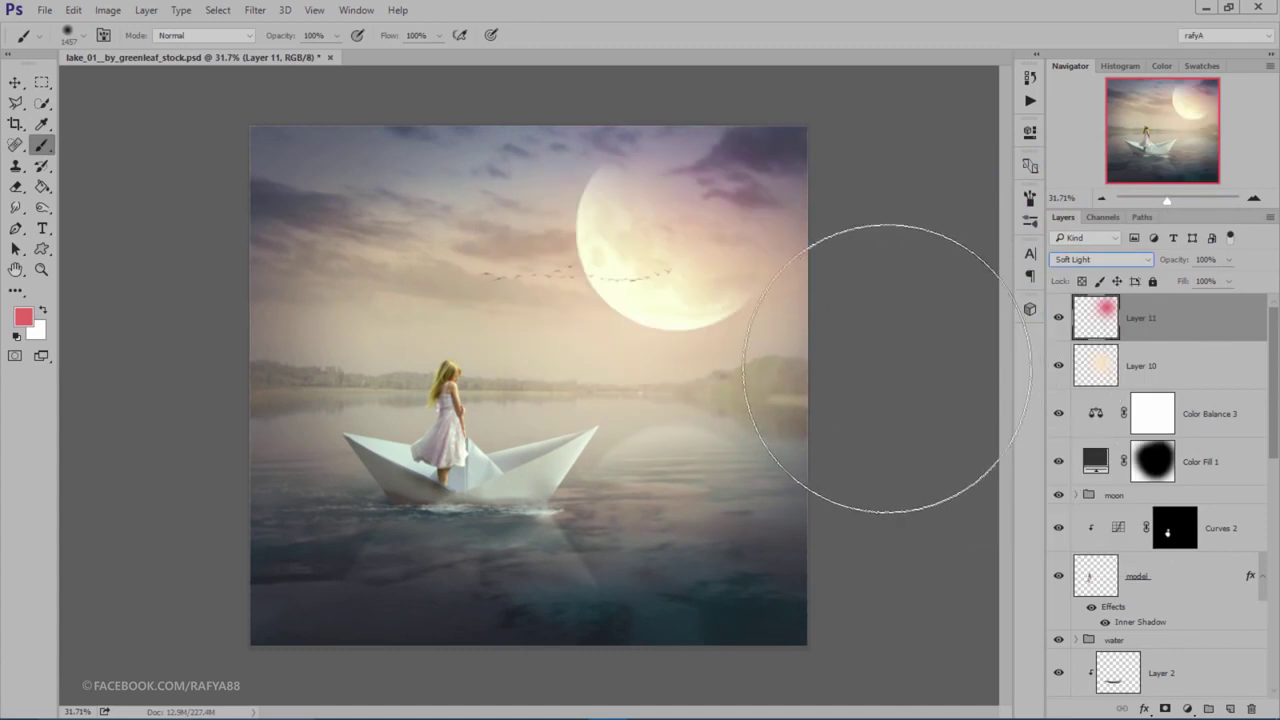
# Step: Free Transform the pink glow: move it up-right, enlarge to about 136%, stretch it left
pyautogui.hotkey('ctrl', 't')
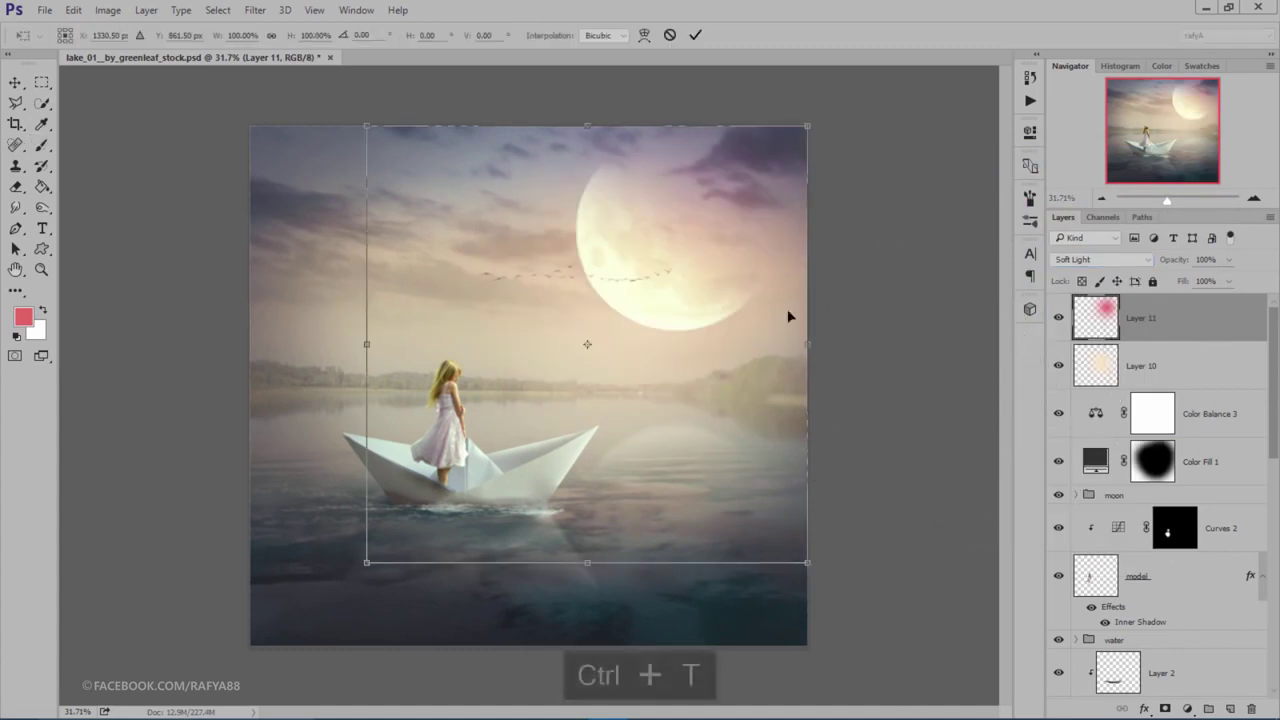
pyautogui.moveTo(691, 297); pyautogui.dragTo(735, 266)
pyautogui.moveTo(416, 535); pyautogui.dragTo(255, 688)
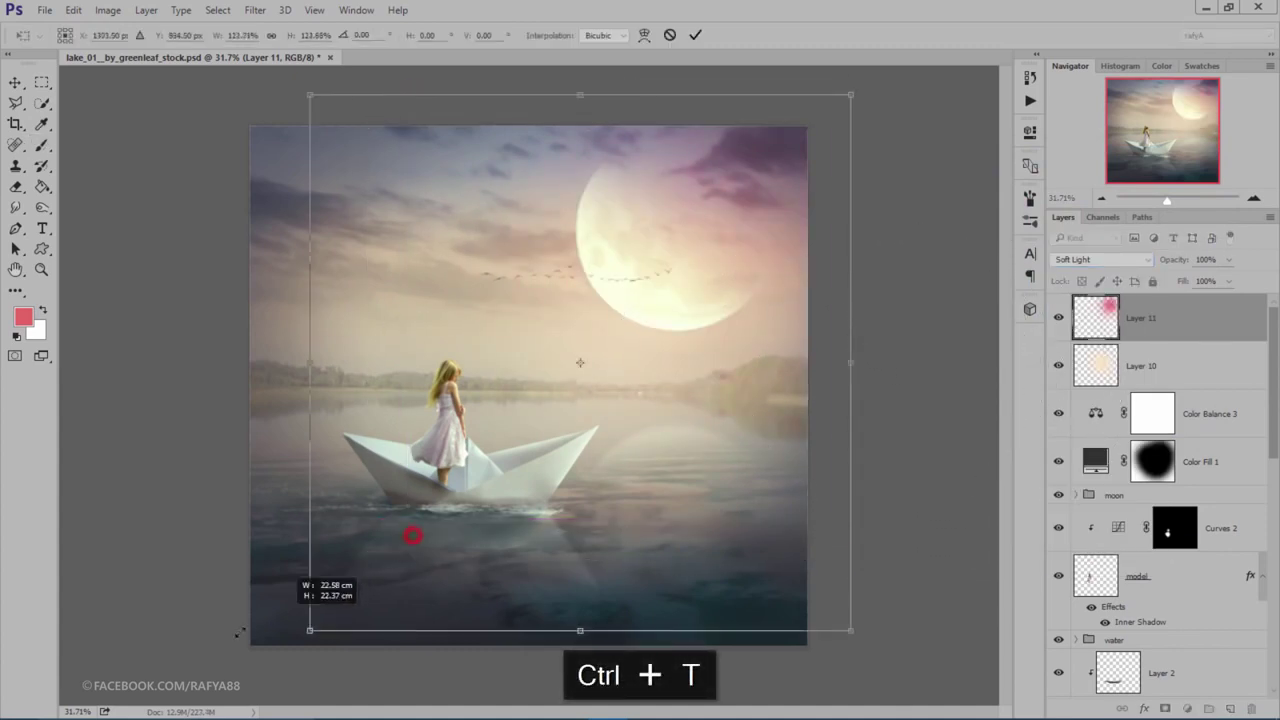
pyautogui.moveTo(485, 541); pyautogui.dragTo(565, 562)
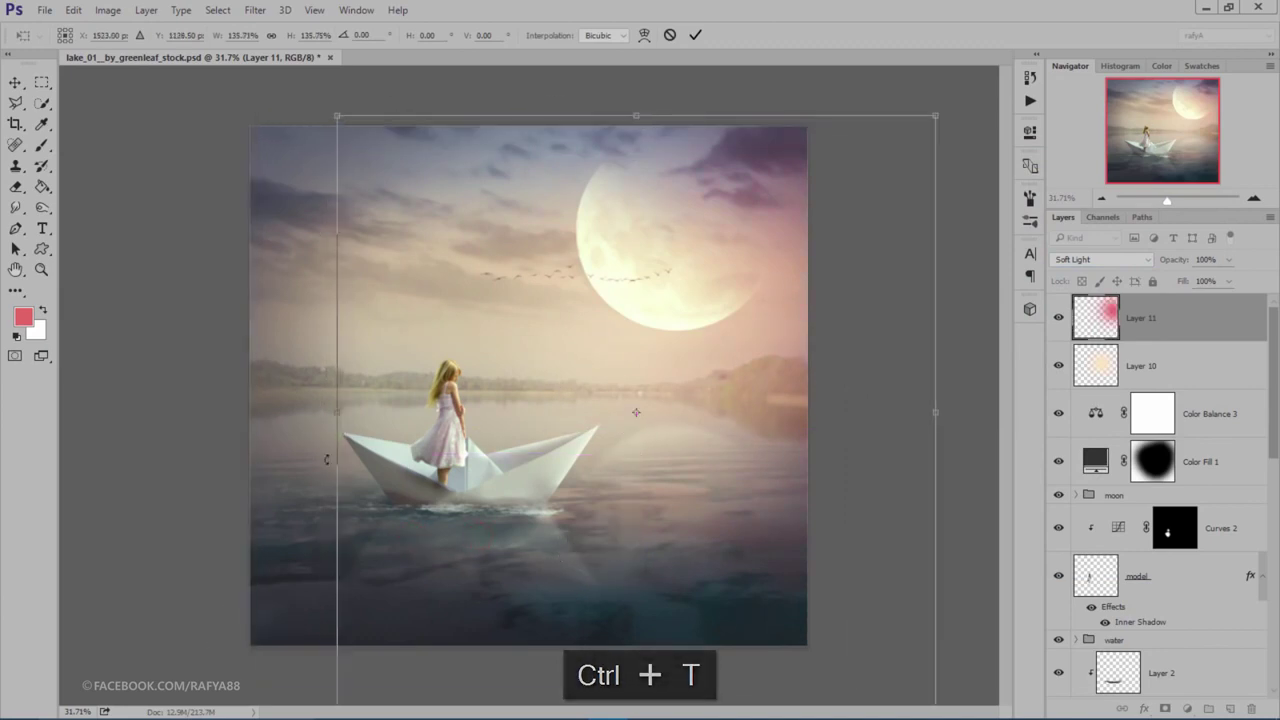
pyautogui.moveTo(337, 411); pyautogui.dragTo(51, 419)
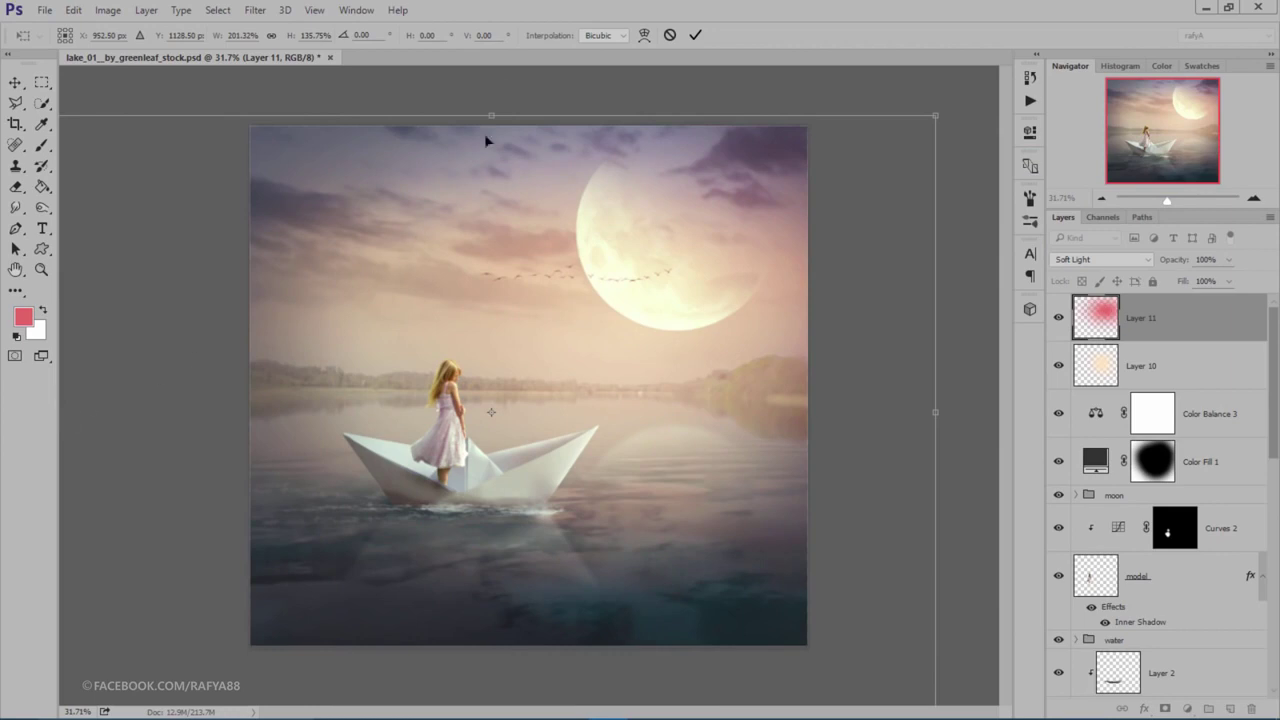
pyautogui.click(694, 35)
pyautogui.press('b')
pyautogui.hotkey('ctrl', '-')
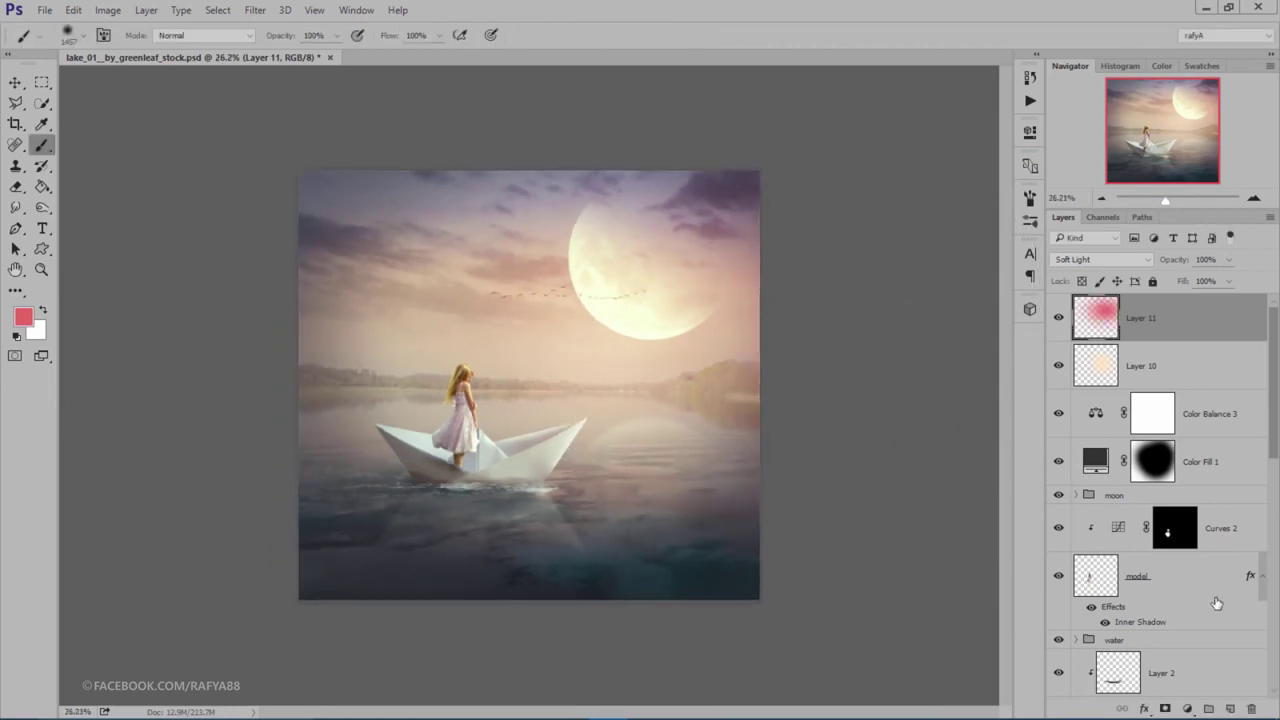
# Step: On a new layer, paint a pink dab left of the girl in Soft Light with lowered opacity
pyautogui.click(1231, 708)
pyautogui.click(391, 428)
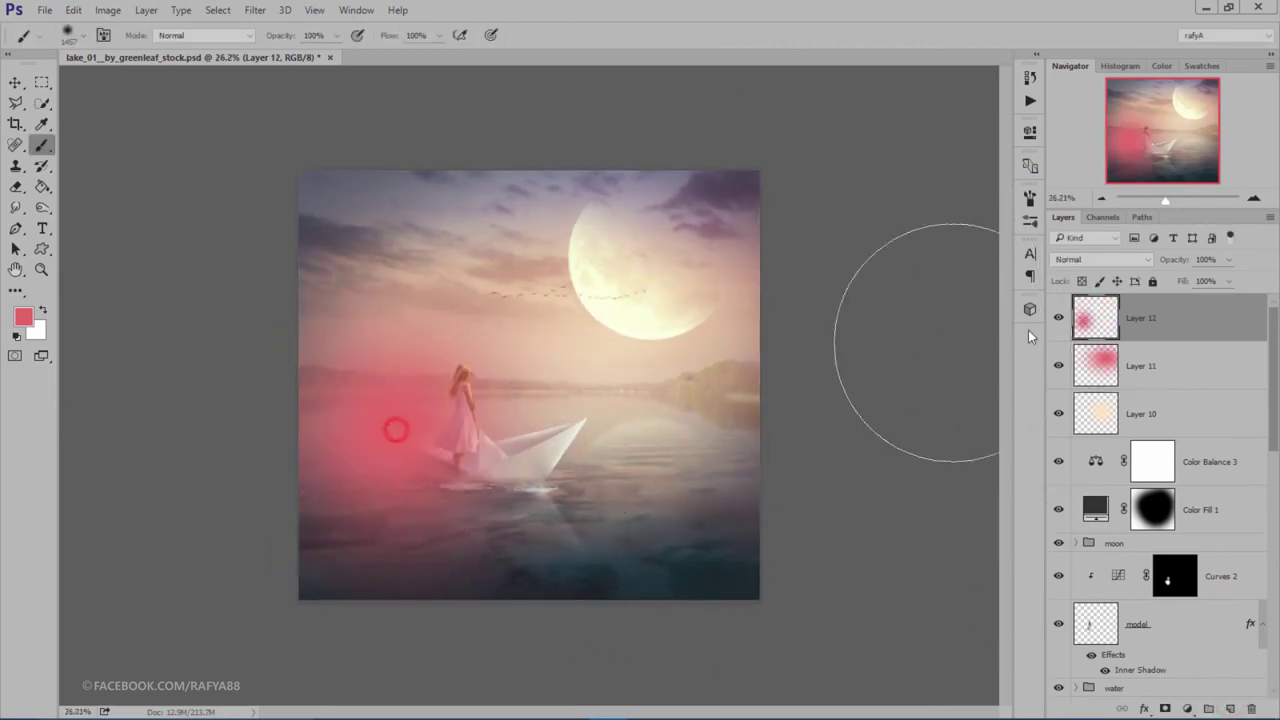
pyautogui.click(1131, 259)
pyautogui.click(1085, 425)
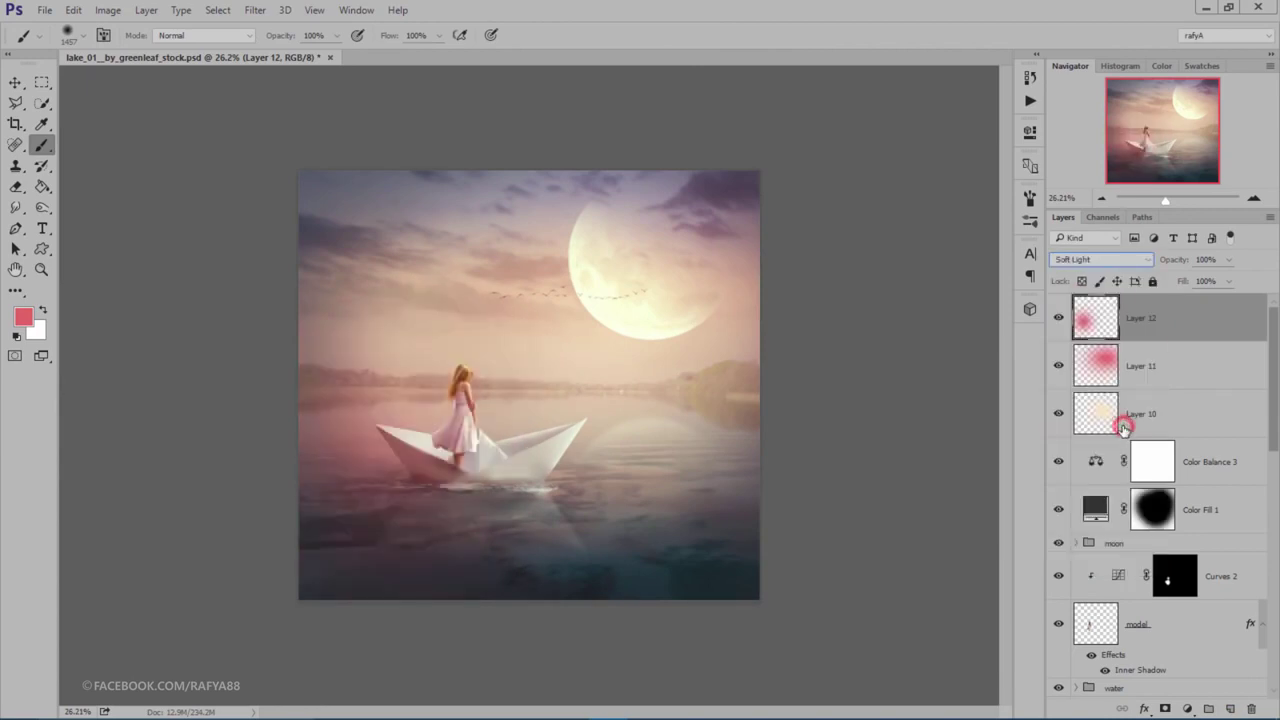
pyautogui.moveTo(1184, 261); pyautogui.dragTo(1153, 263)
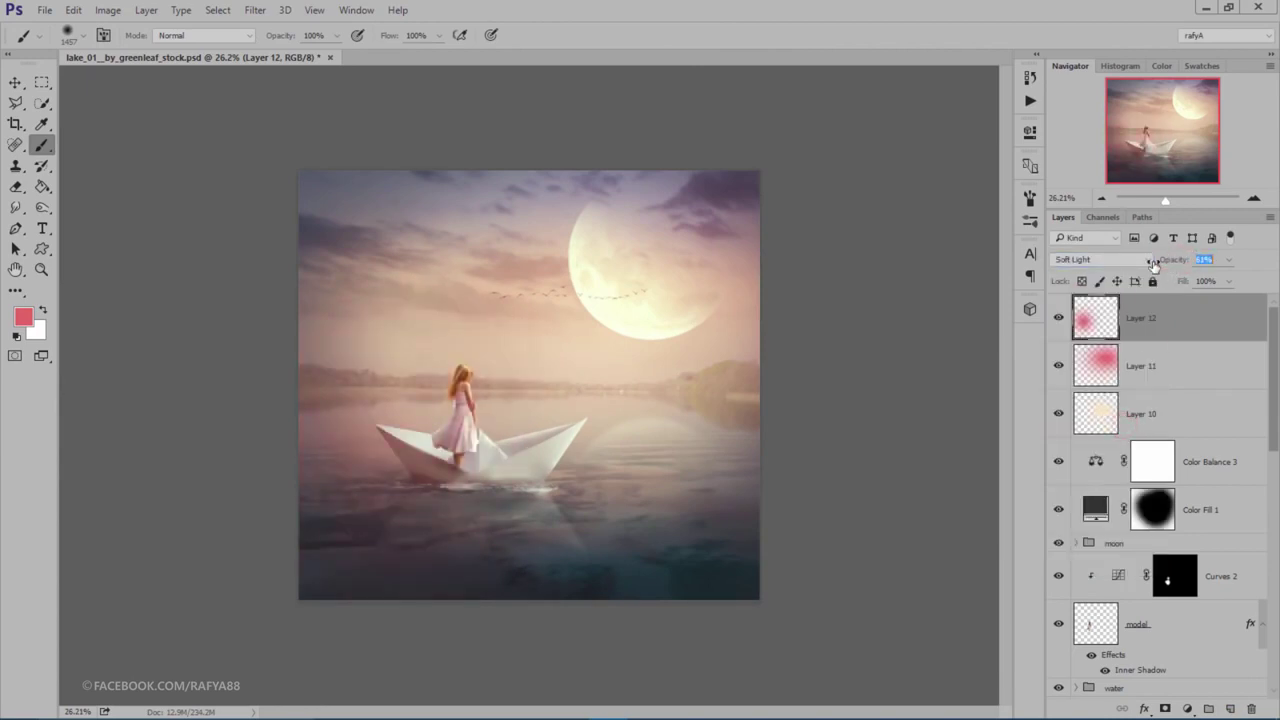
pyautogui.press('Return')
# Step: Transform the pink glow: enlarge to ~141%, rotate into a diagonal diamond, stretch to ~180%
pyautogui.hotkey('ctrl', 't')
pyautogui.moveTo(531, 323); pyautogui.dragTo(520, 291)
pyautogui.moveTo(751, 443); pyautogui.dragTo(425, 243)
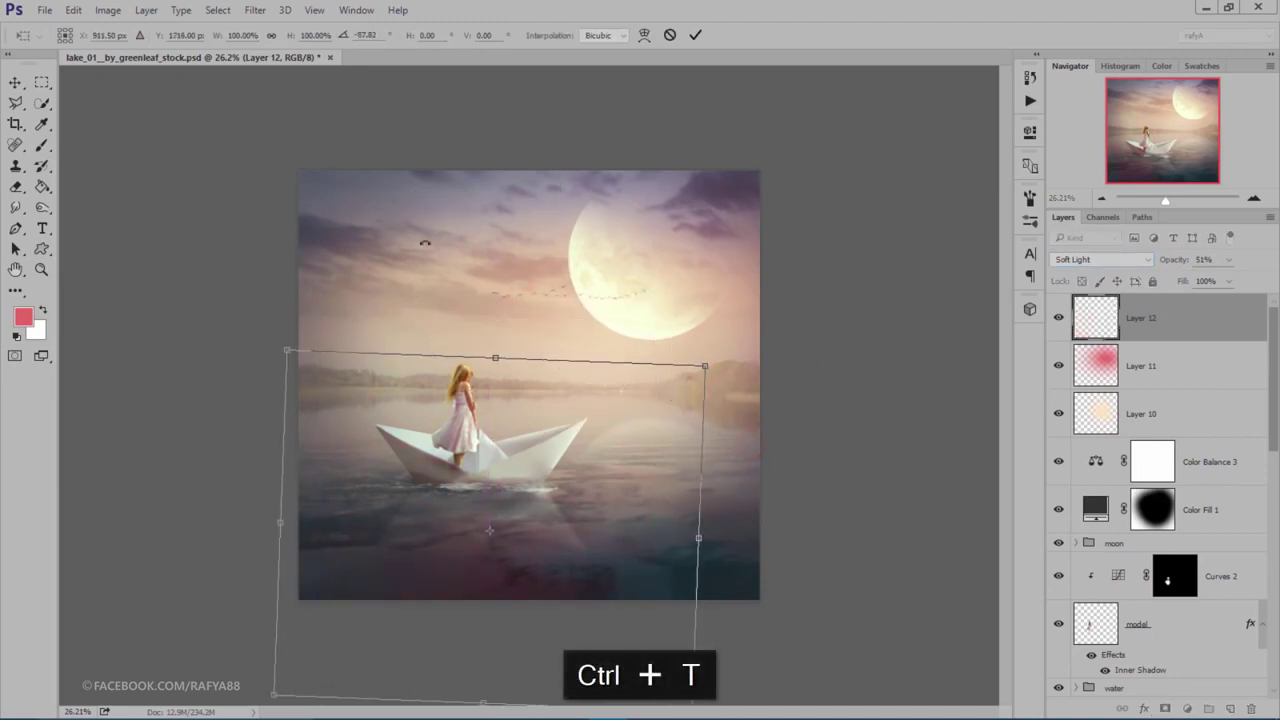
pyautogui.hotkey('ctrl', '-')
pyautogui.moveTo(336, 618); pyautogui.dragTo(169, 617)
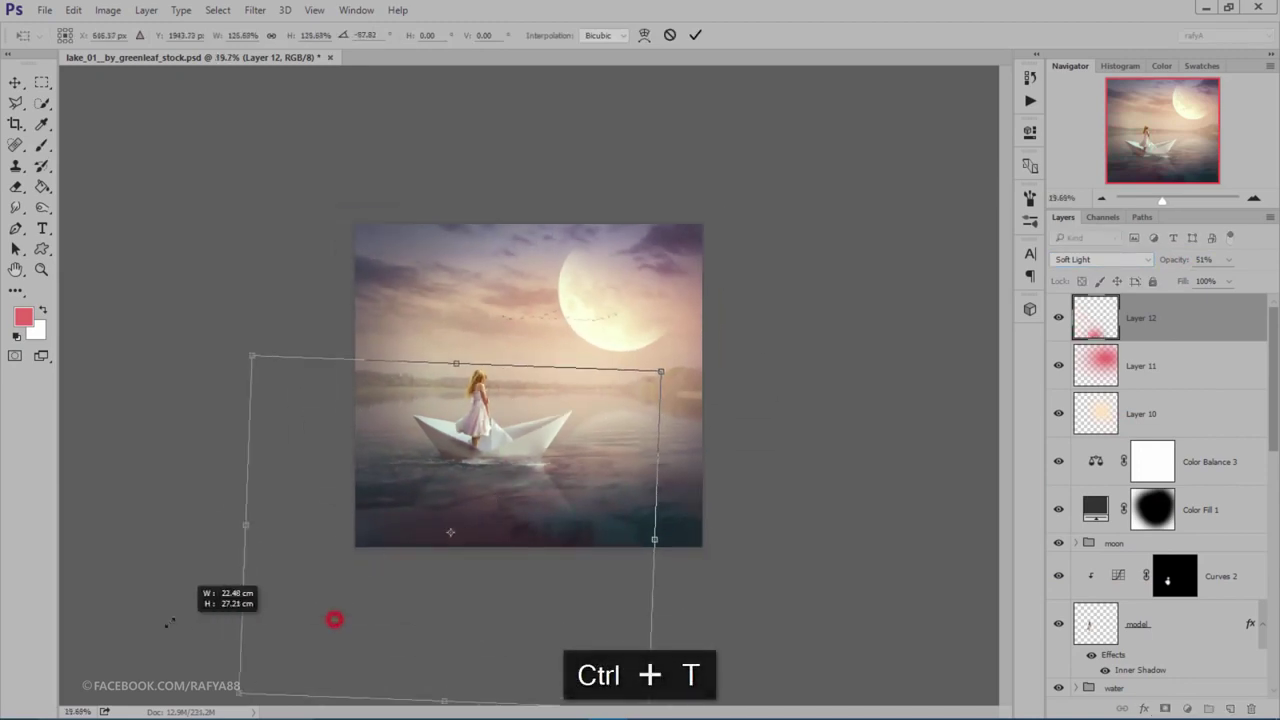
pyautogui.moveTo(517, 571); pyautogui.dragTo(573, 458)
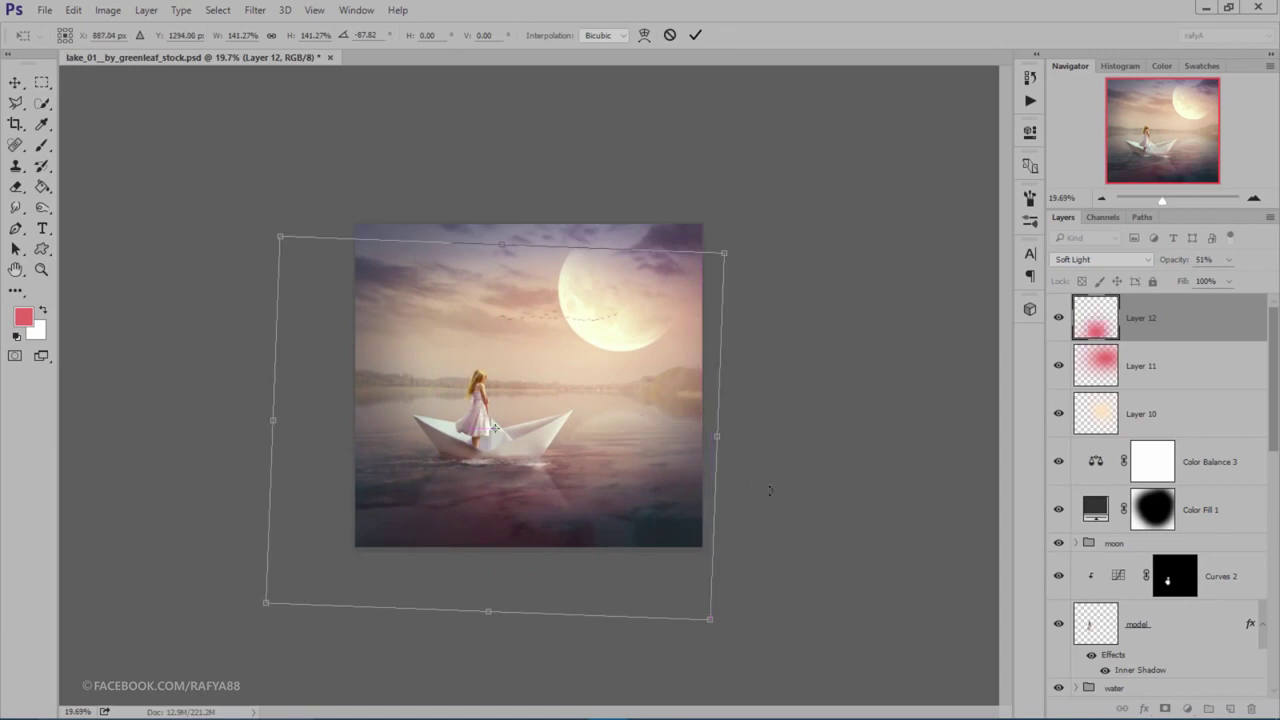
pyautogui.moveTo(660, 620); pyautogui.dragTo(766, 486)
pyautogui.moveTo(686, 423); pyautogui.dragTo(708, 420)
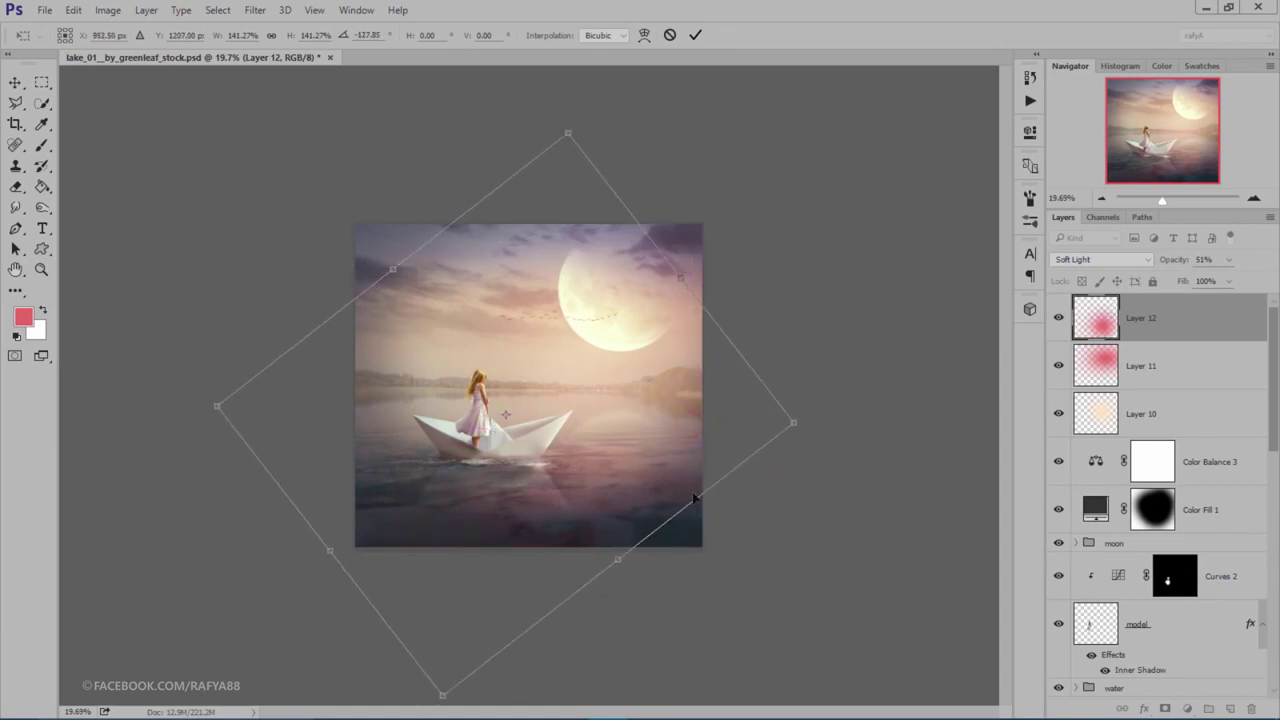
pyautogui.moveTo(620, 561); pyautogui.dragTo(741, 487)
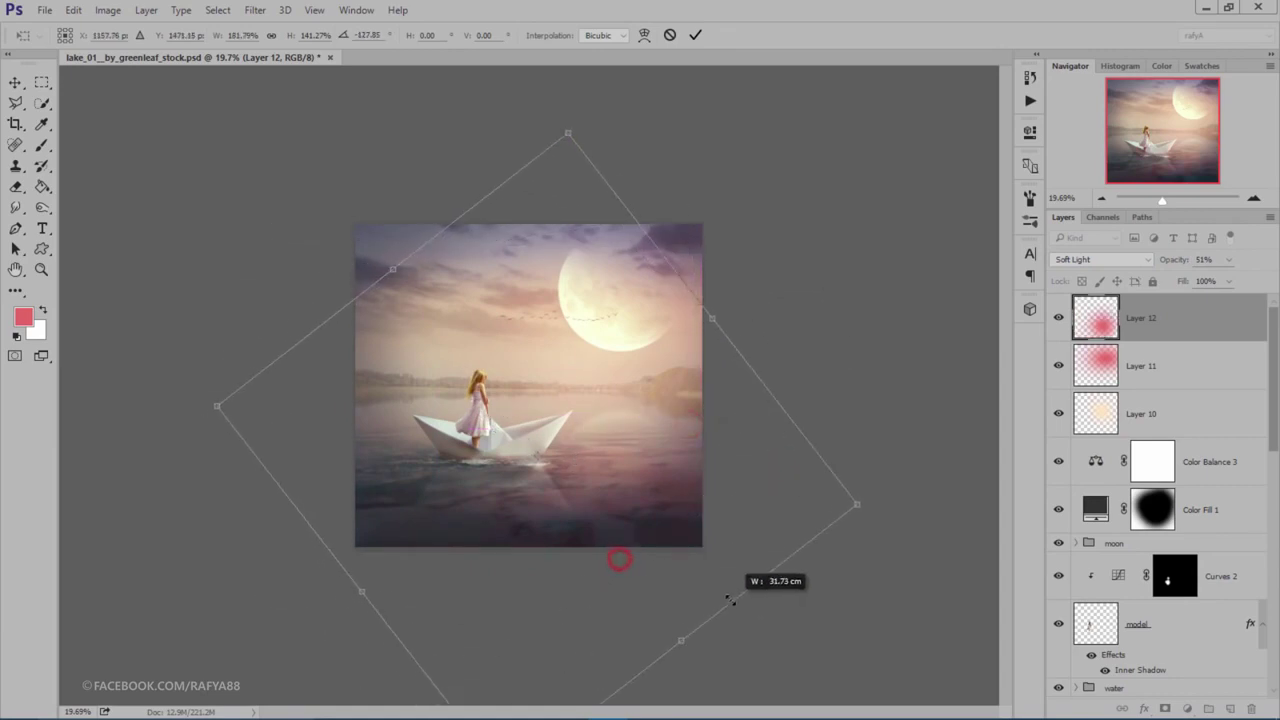
pyautogui.click(701, 37)
# Step: Compare the glow layer on and off and lower its opacity to 34%
pyautogui.scroll(1, 737, 300)
pyautogui.click(1059, 317)
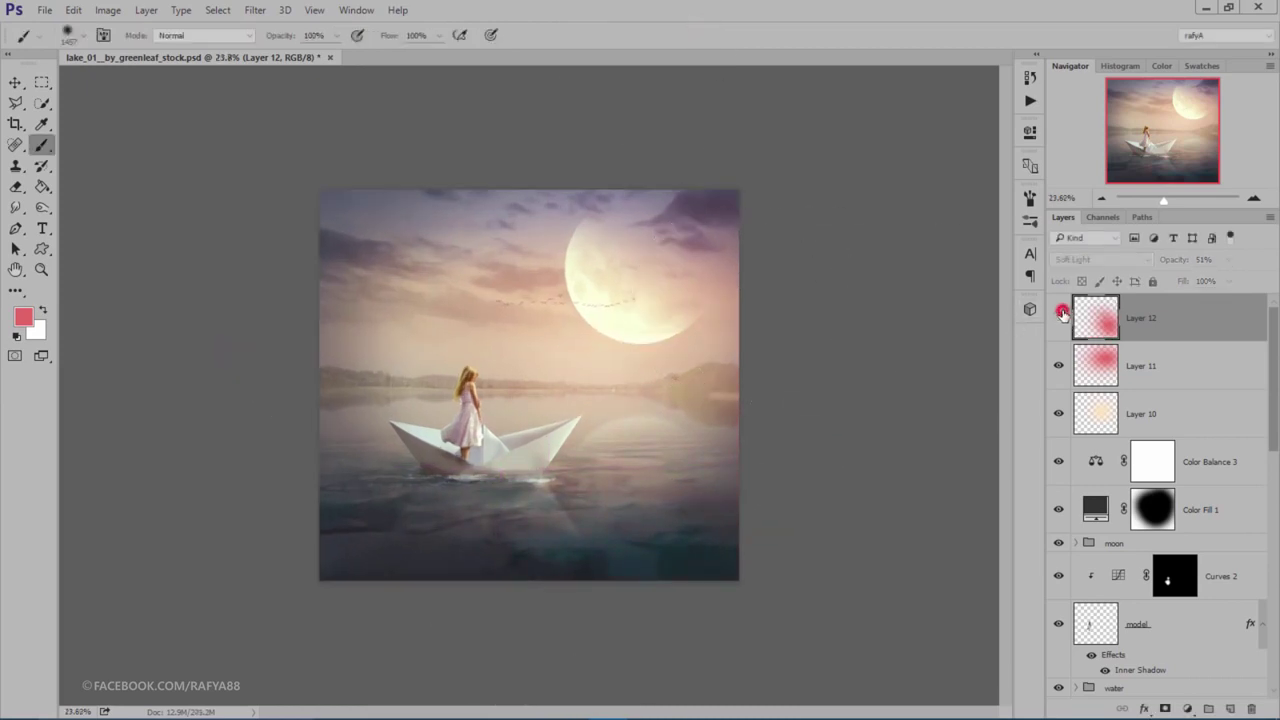
pyautogui.click(1063, 315)
pyautogui.moveTo(1180, 260); pyautogui.dragTo(1169, 261)
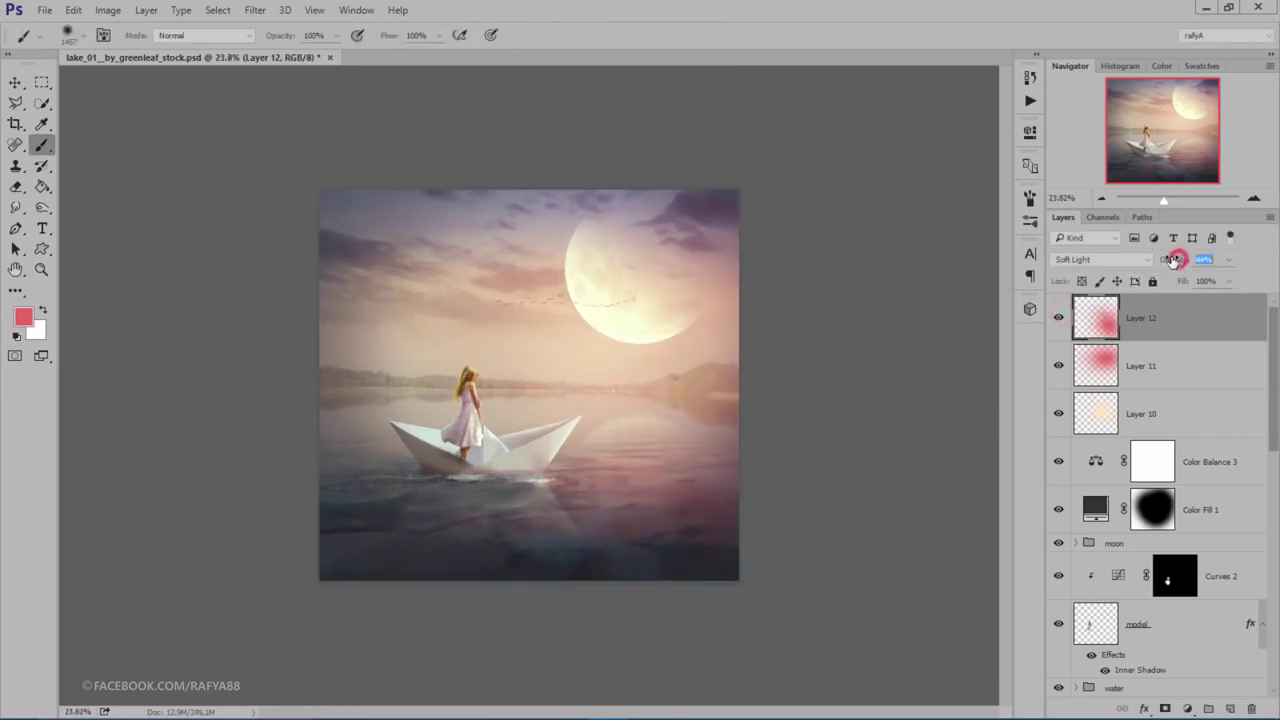
pyautogui.scroll(1, 540, 290)
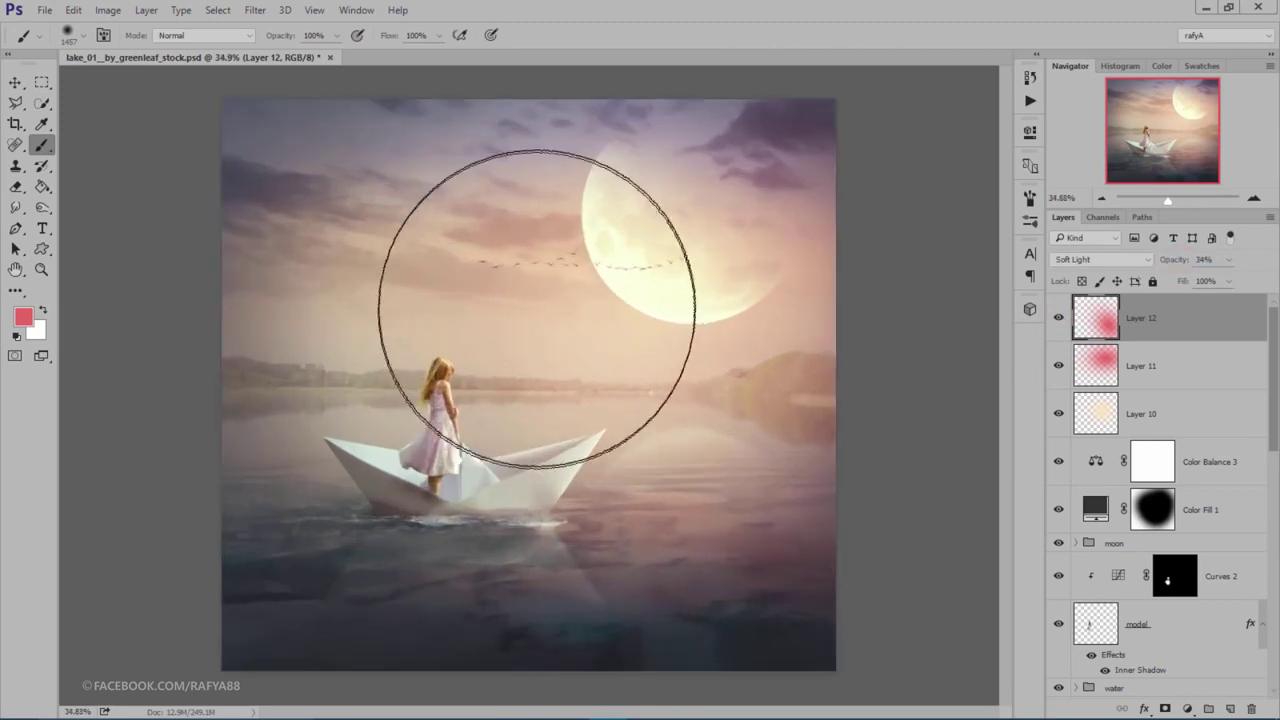
pyautogui.scroll(-1, 560, 280)
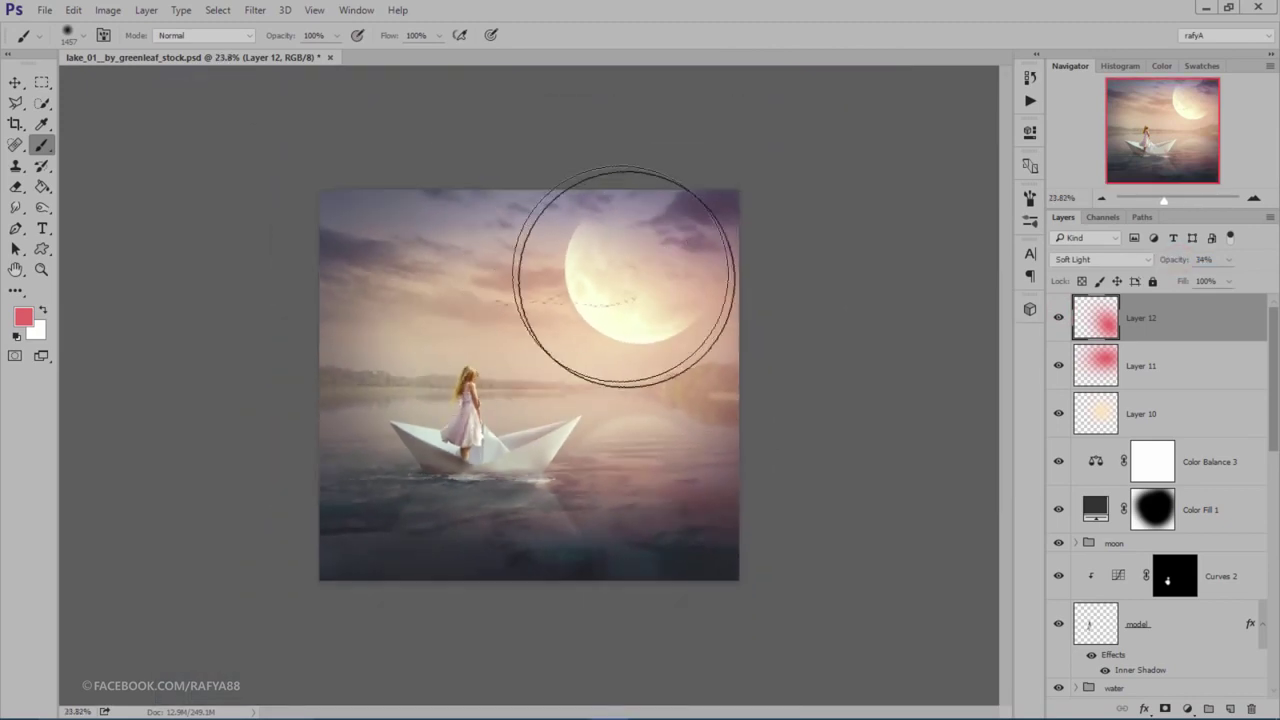
# Step: Add a Curves adjustment with one shadow and one highlight point, then compare it on and off
pyautogui.click(1188, 710)
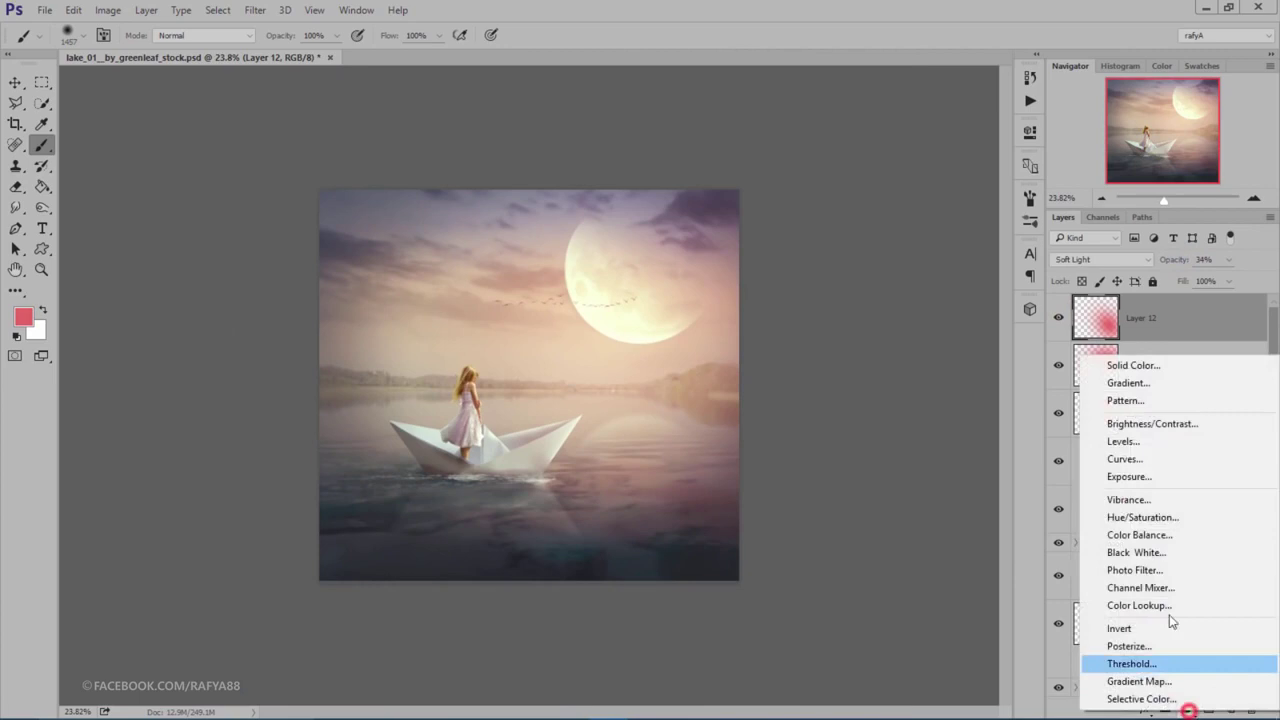
pyautogui.click(1199, 455)
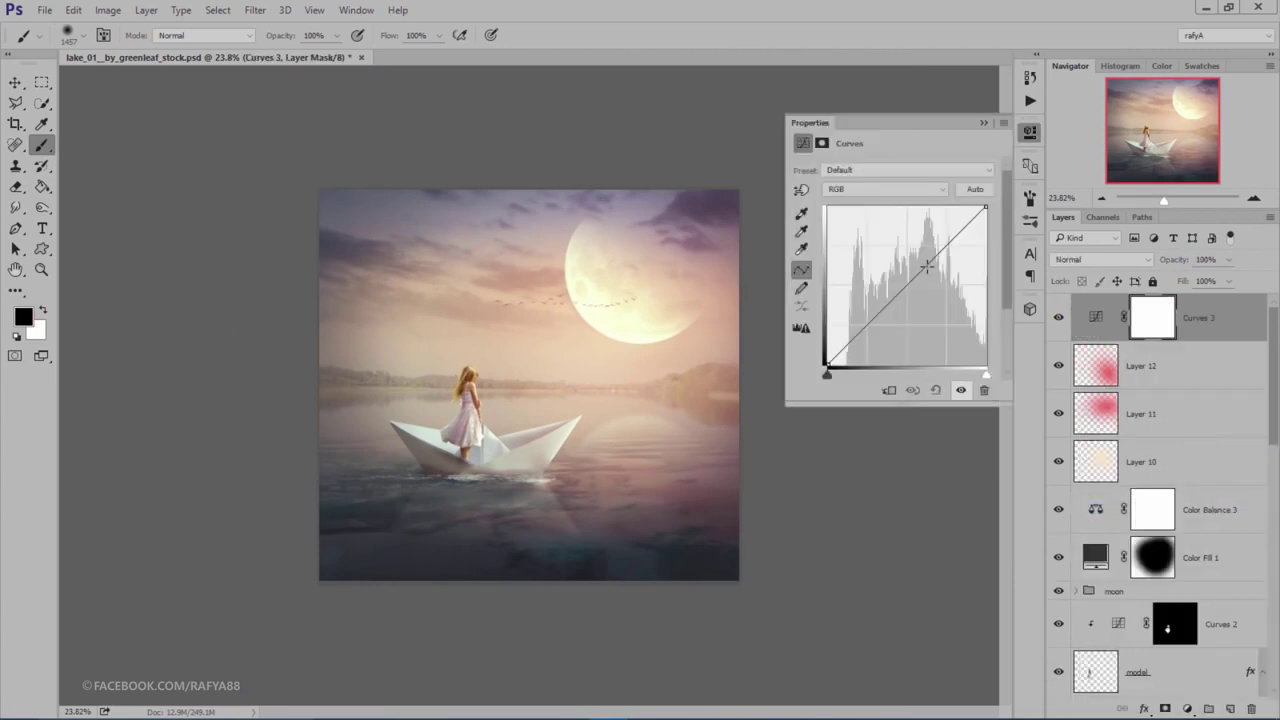
pyautogui.click(848, 344)
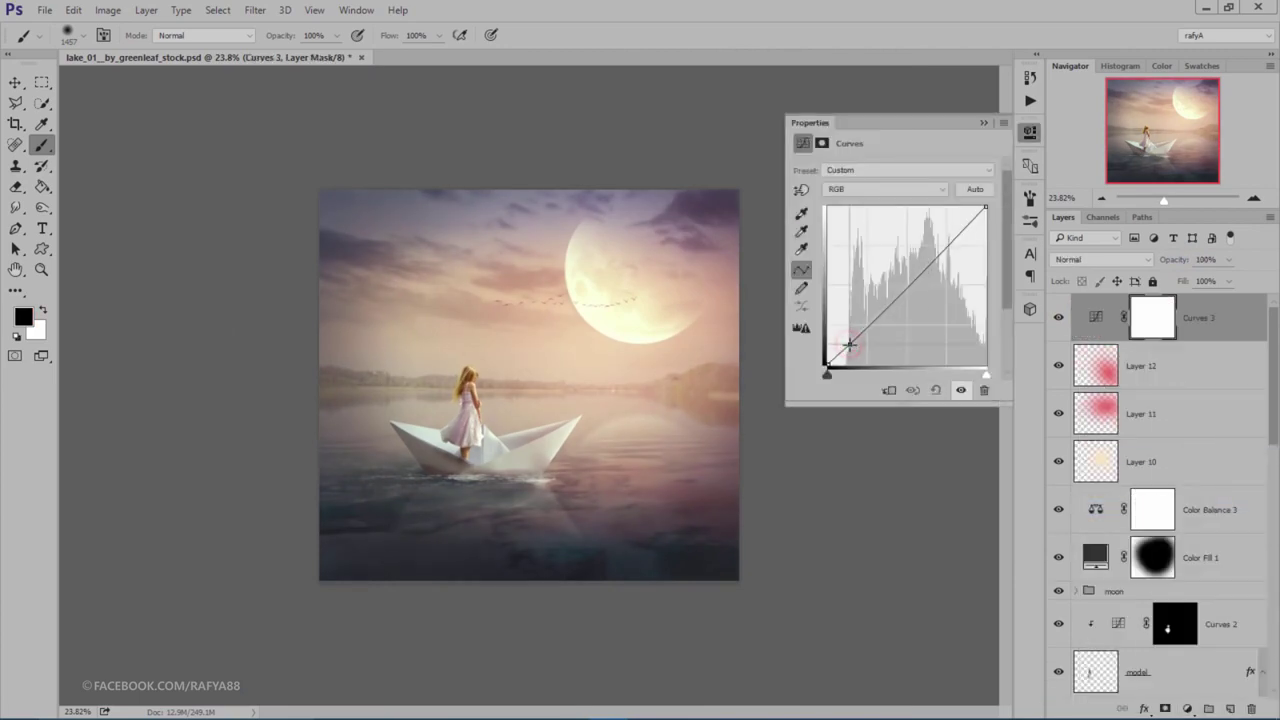
pyautogui.click(933, 264)
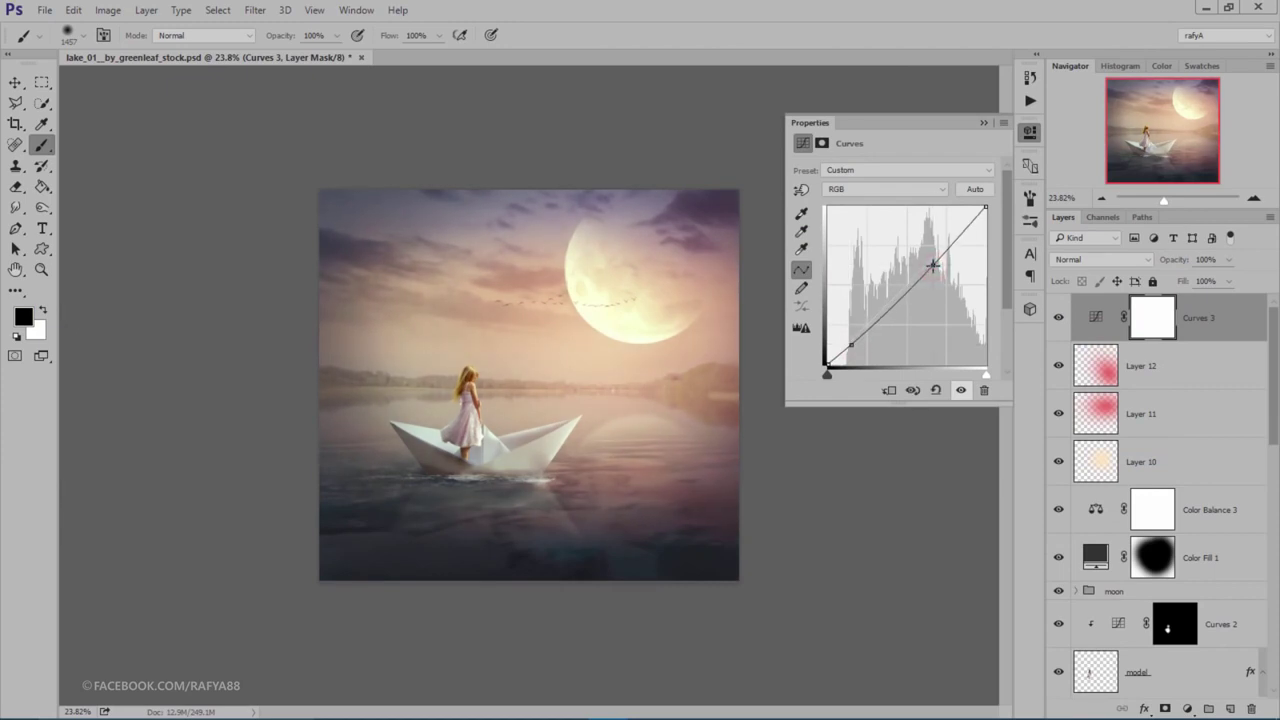
pyautogui.click(985, 124)
pyautogui.click(1058, 317)
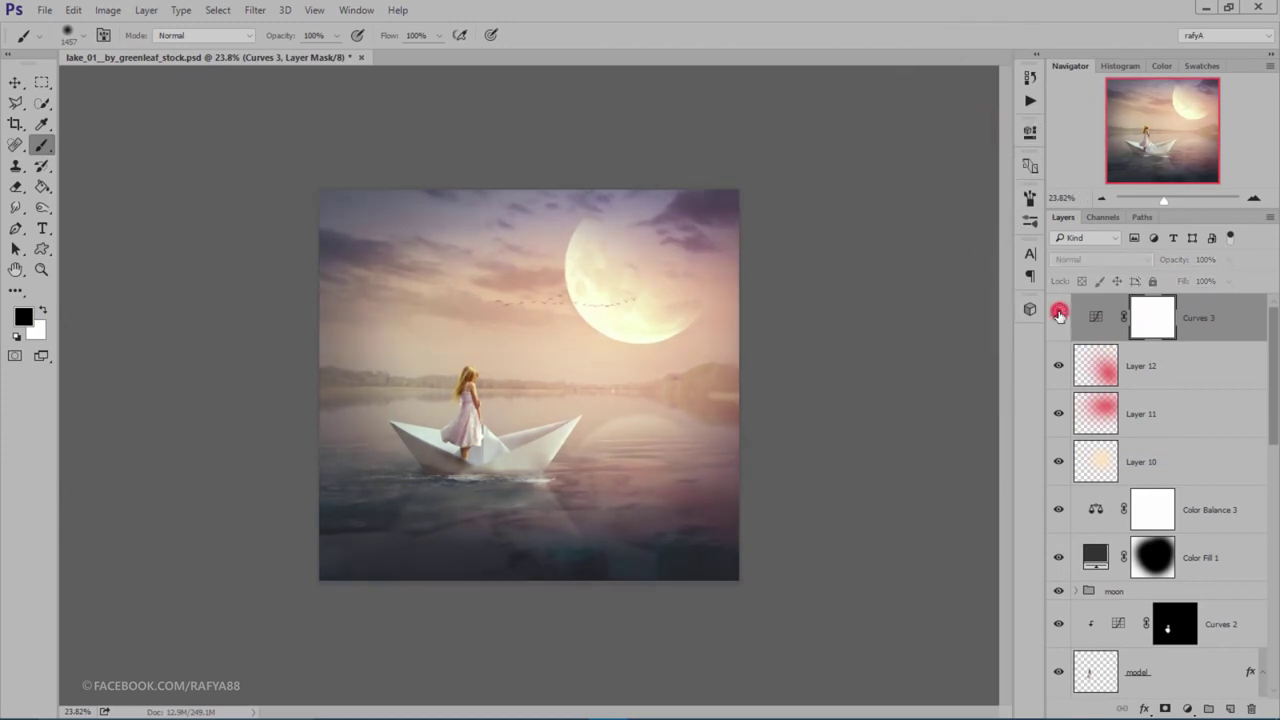
pyautogui.click(1058, 317)
# Step: Create empty Layer 13 and reset the colours to default black and white
pyautogui.scroll(2, 792, 432)
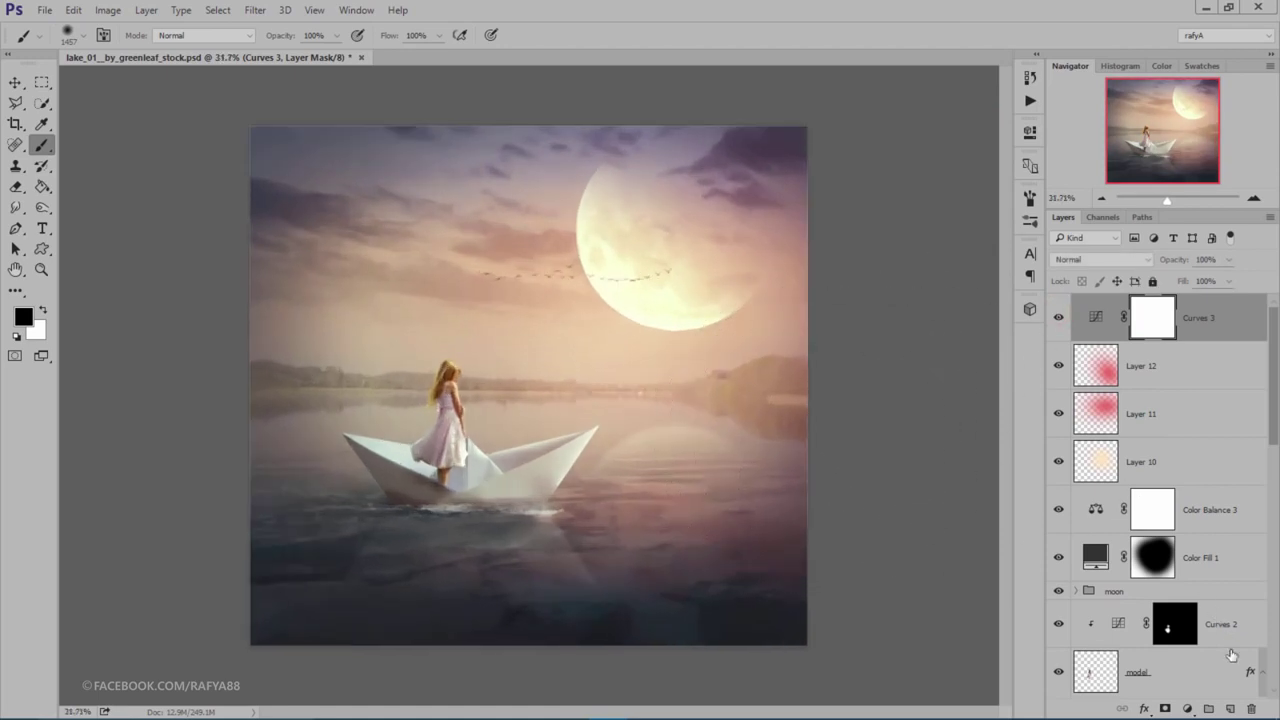
pyautogui.click(1230, 708)
pyautogui.scroll(1, 397, 342)
pyautogui.click(16, 336)
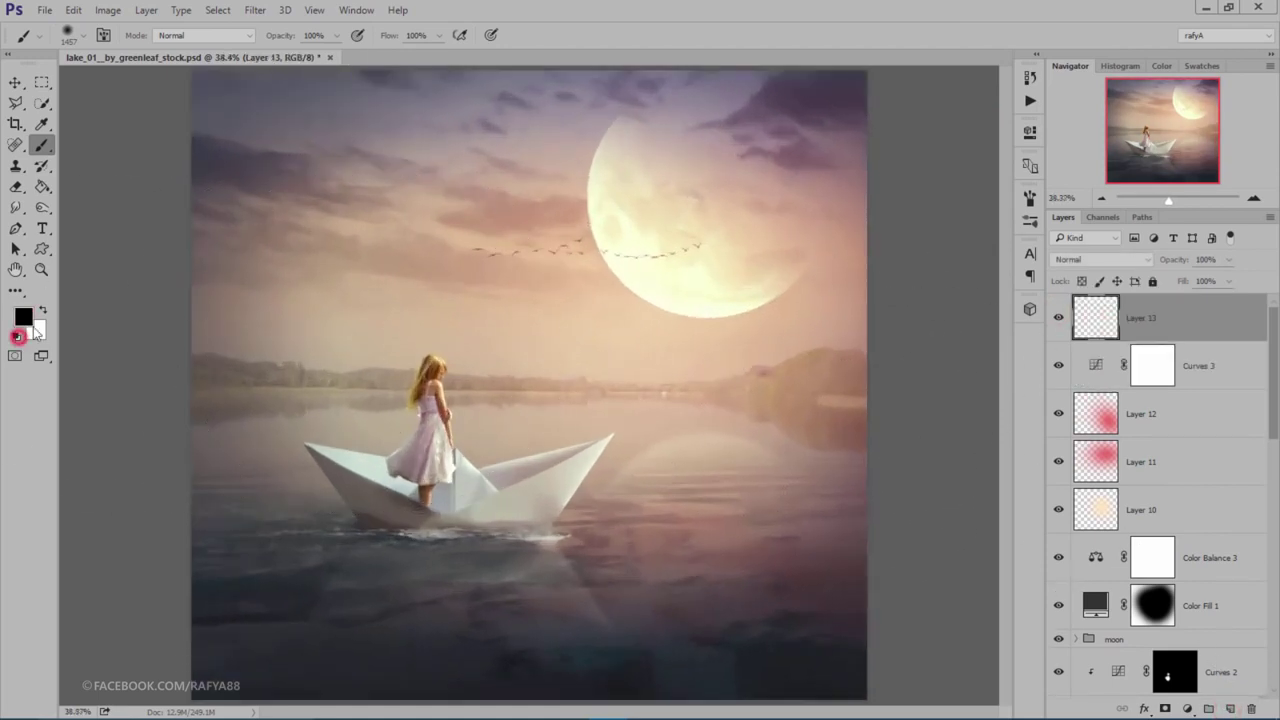
# Step: Fill Layer 13 with 50% Gray
pyautogui.click(73, 10)
pyautogui.click(134, 238)
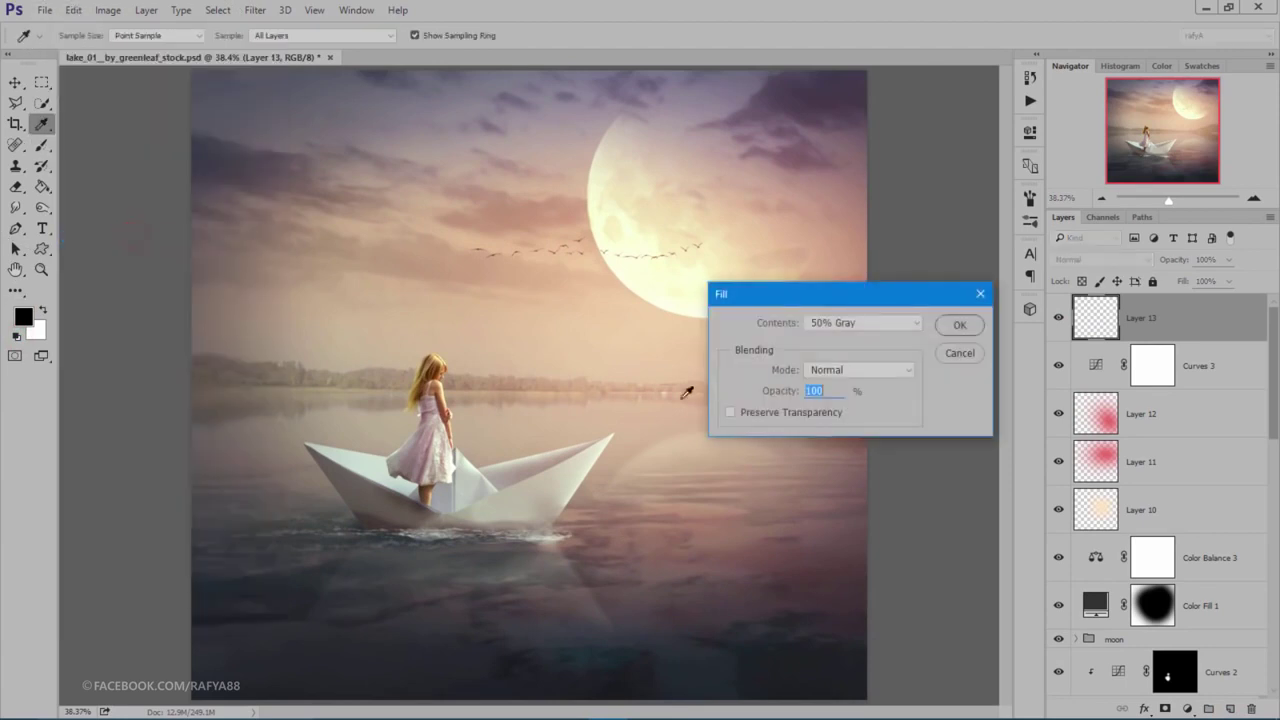
pyautogui.click(840, 323)
pyautogui.click(843, 437)
pyautogui.click(959, 324)
pyautogui.press('b')
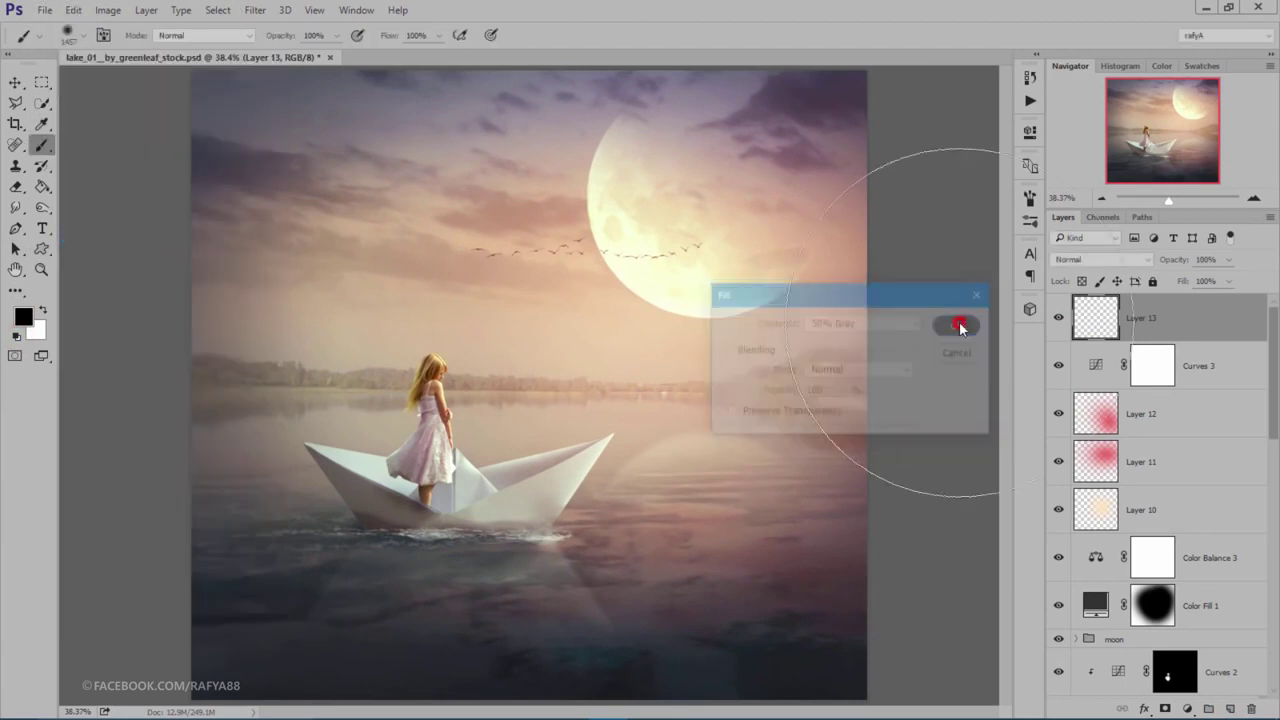
# Step: Add Gaussian monochromatic noise to the grey layer and blend it as Soft Light
pyautogui.click(260, 11)
pyautogui.moveTo(257, 97)
pyautogui.click(494, 231)
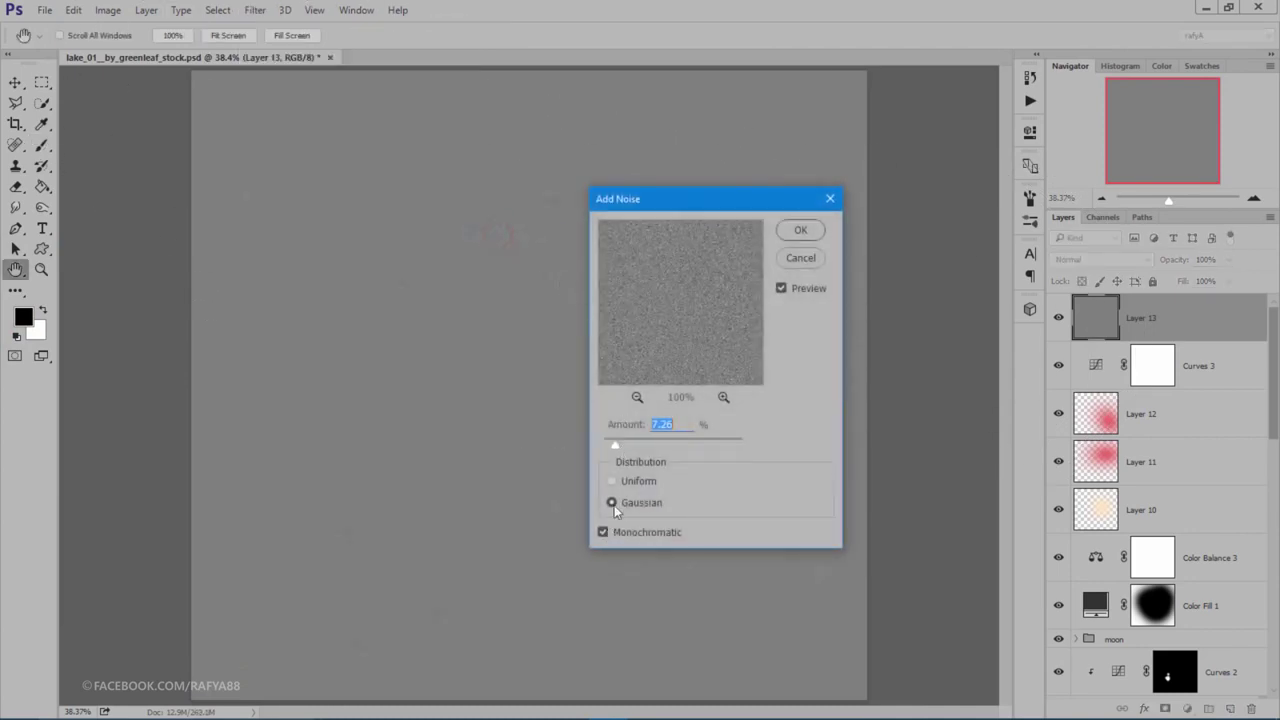
pyautogui.moveTo(616, 443); pyautogui.dragTo(618, 443)
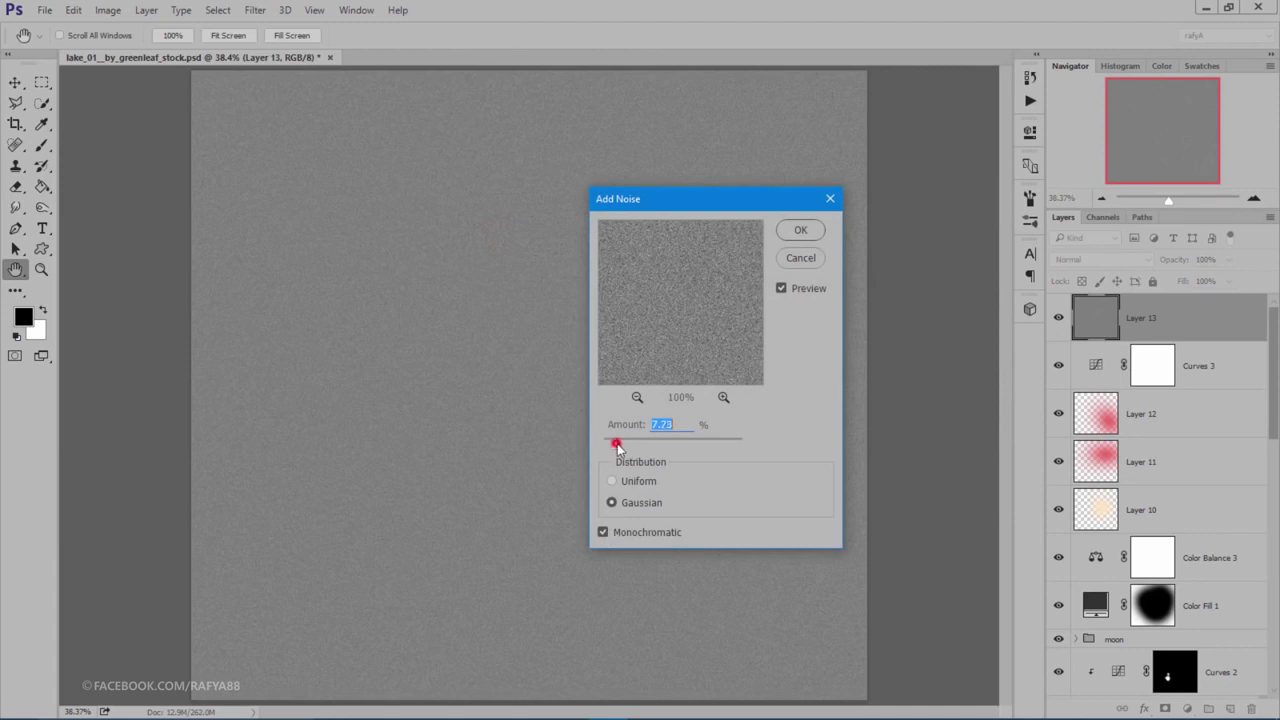
pyautogui.click(798, 230)
pyautogui.scroll(2, 795, 230)
pyautogui.click(1100, 259)
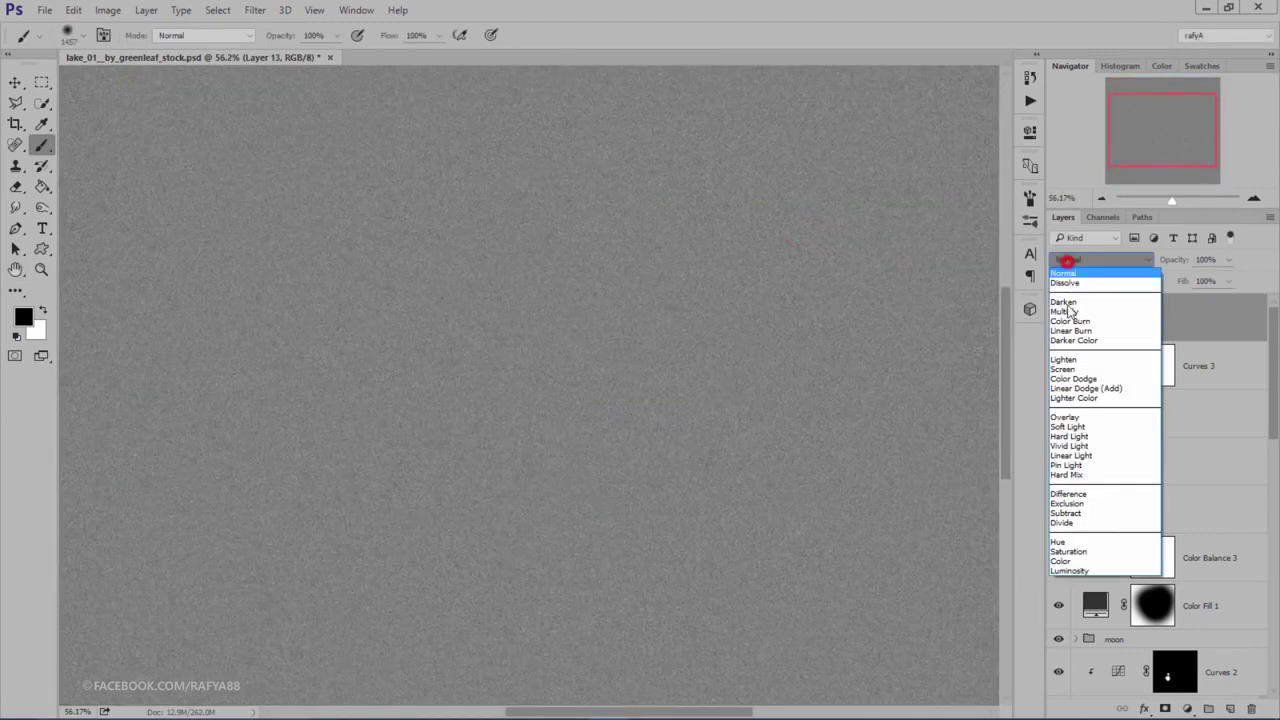
pyautogui.click(1070, 428)
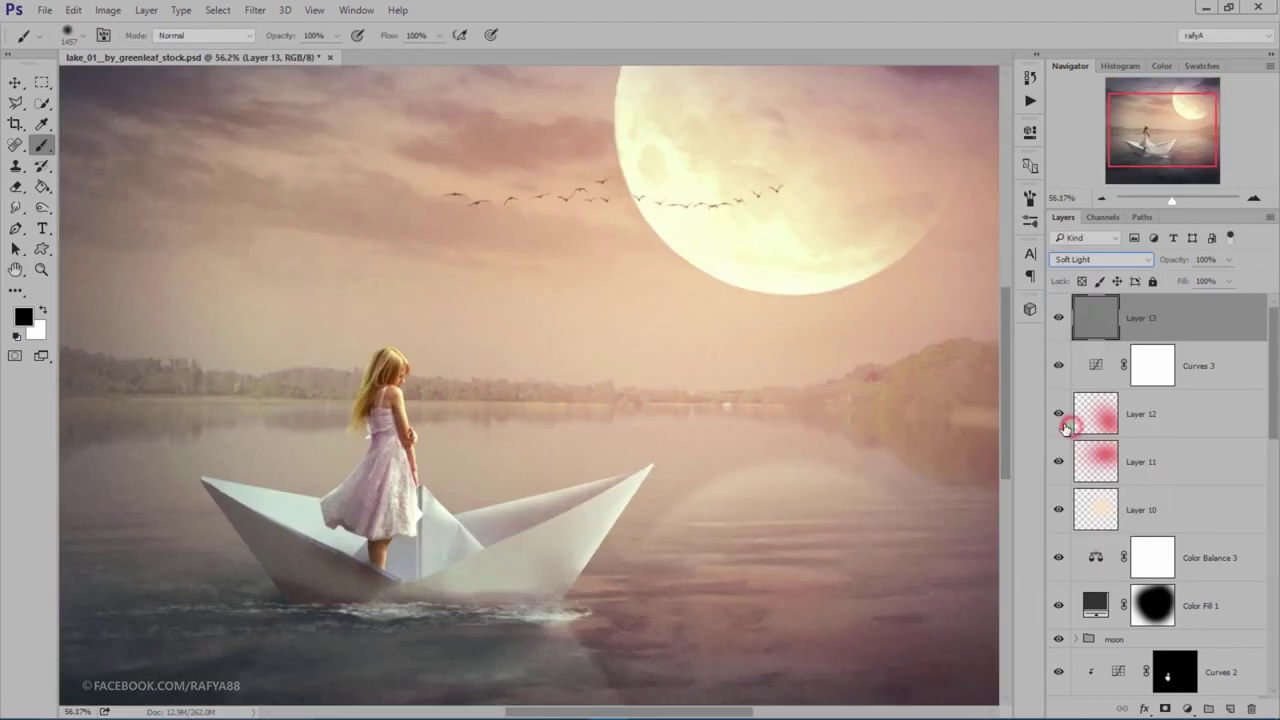
# Step: Soften the grain with a 1.5 px Gaussian Blur and compare the layer on and off
pyautogui.click(252, 12)
pyautogui.moveTo(266, 323)
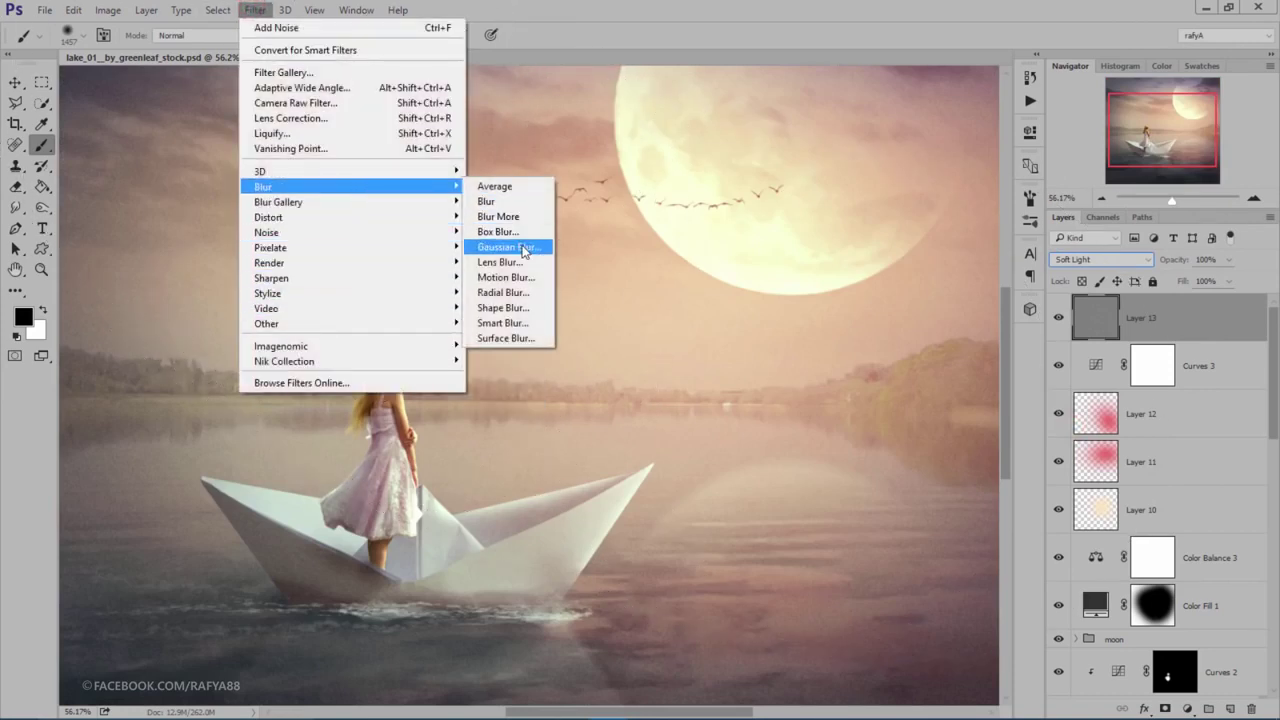
pyautogui.click(521, 246)
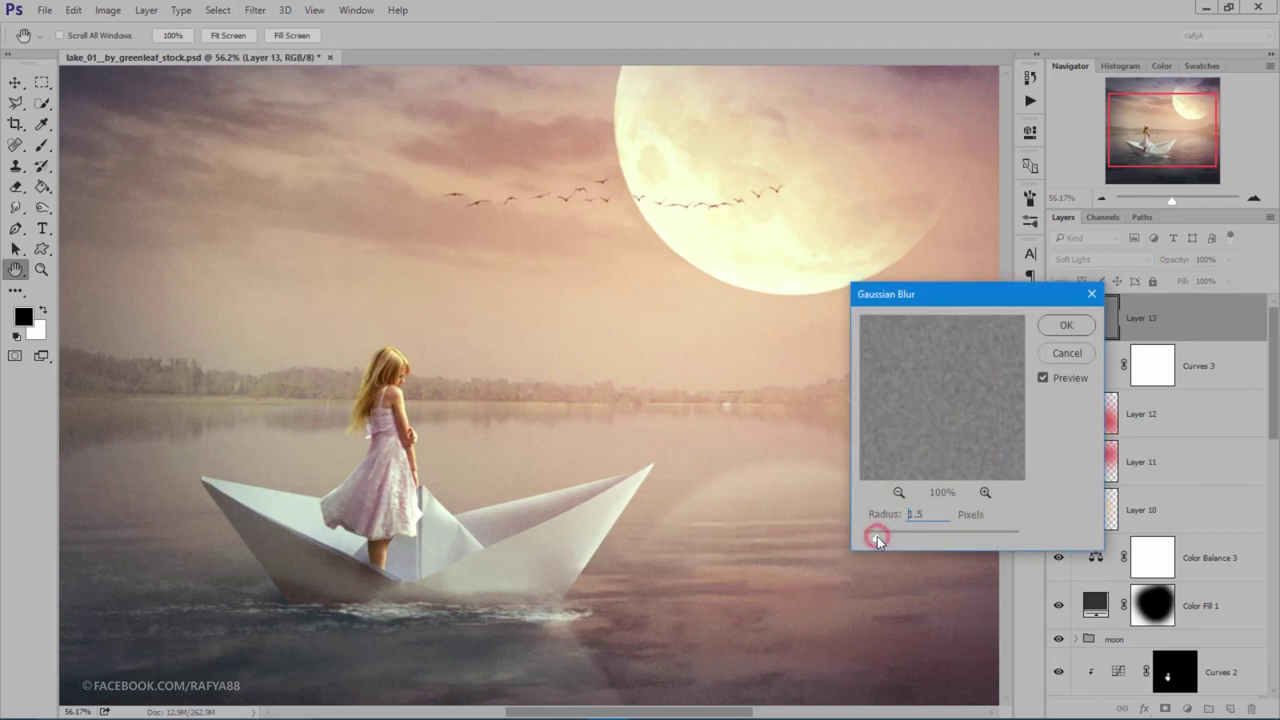
pyautogui.press('b')
pyautogui.click(1066, 325)
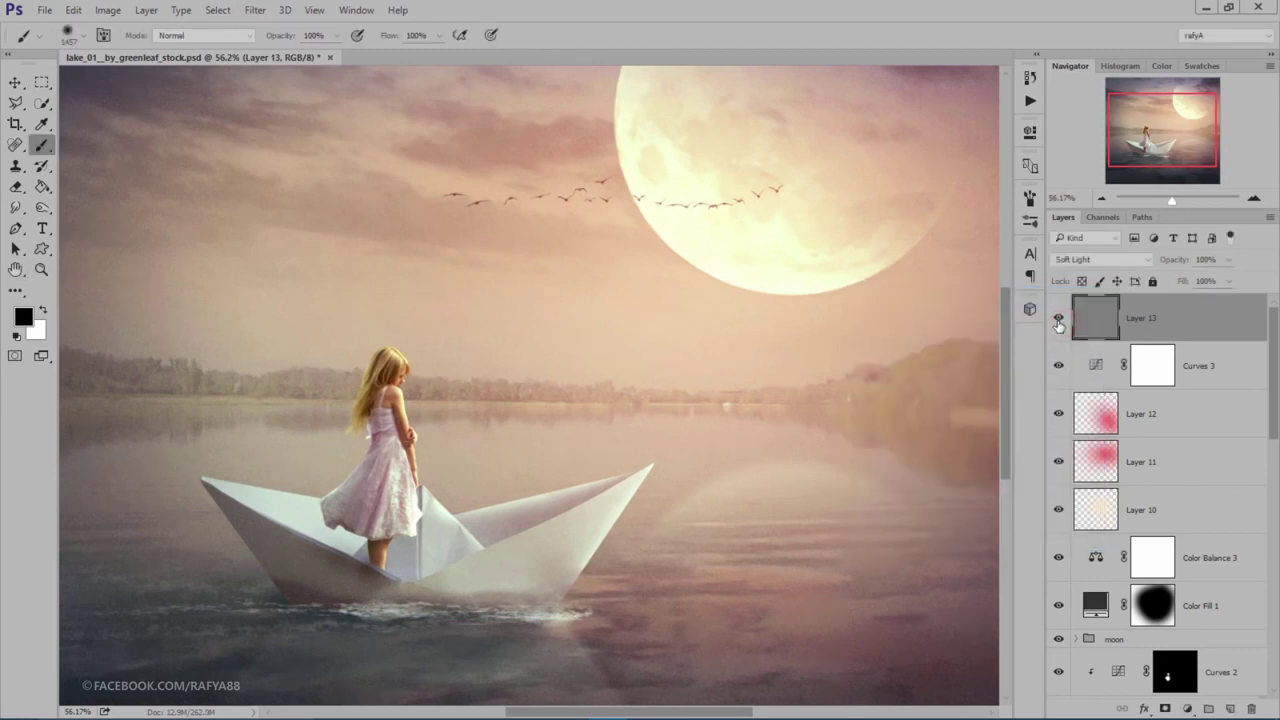
pyautogui.click(1058, 320)
pyautogui.click(1058, 322)
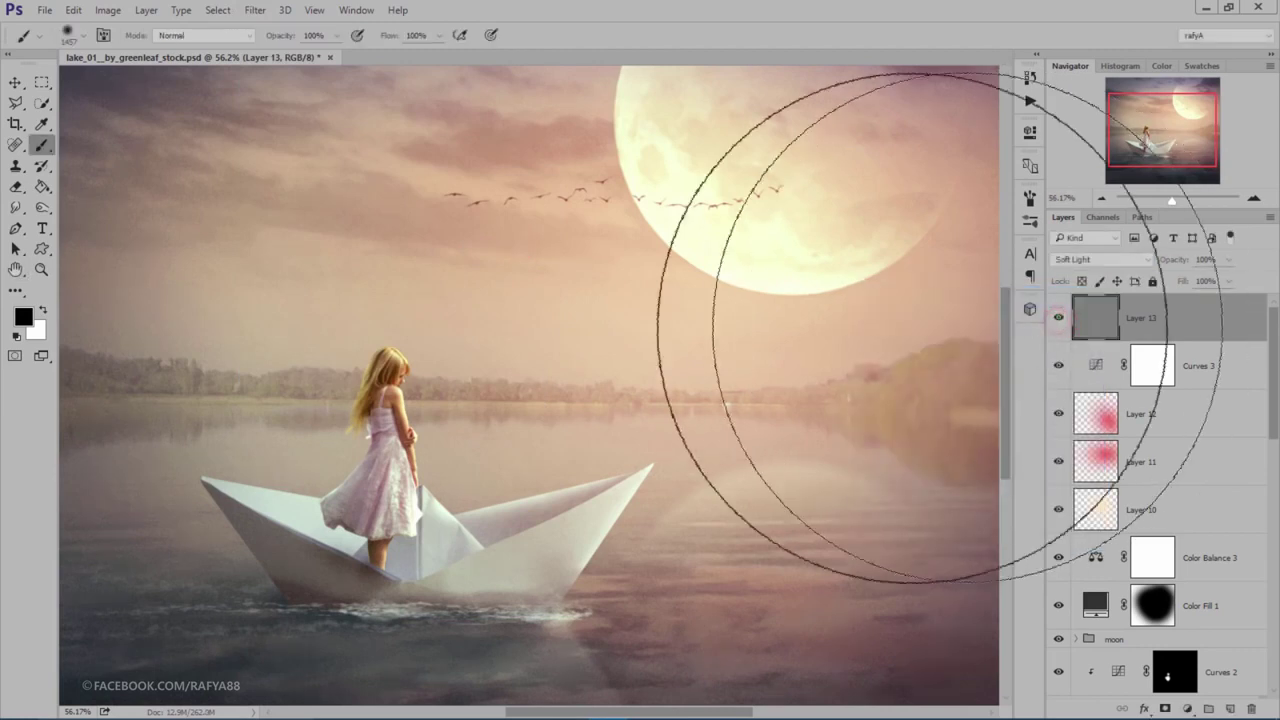
# Step: Stamp all visible layers into a Linear Light layer filtered with a 1.2 px High Pass
pyautogui.hotkey('ctrl', 'shift', 'alt', 'e')
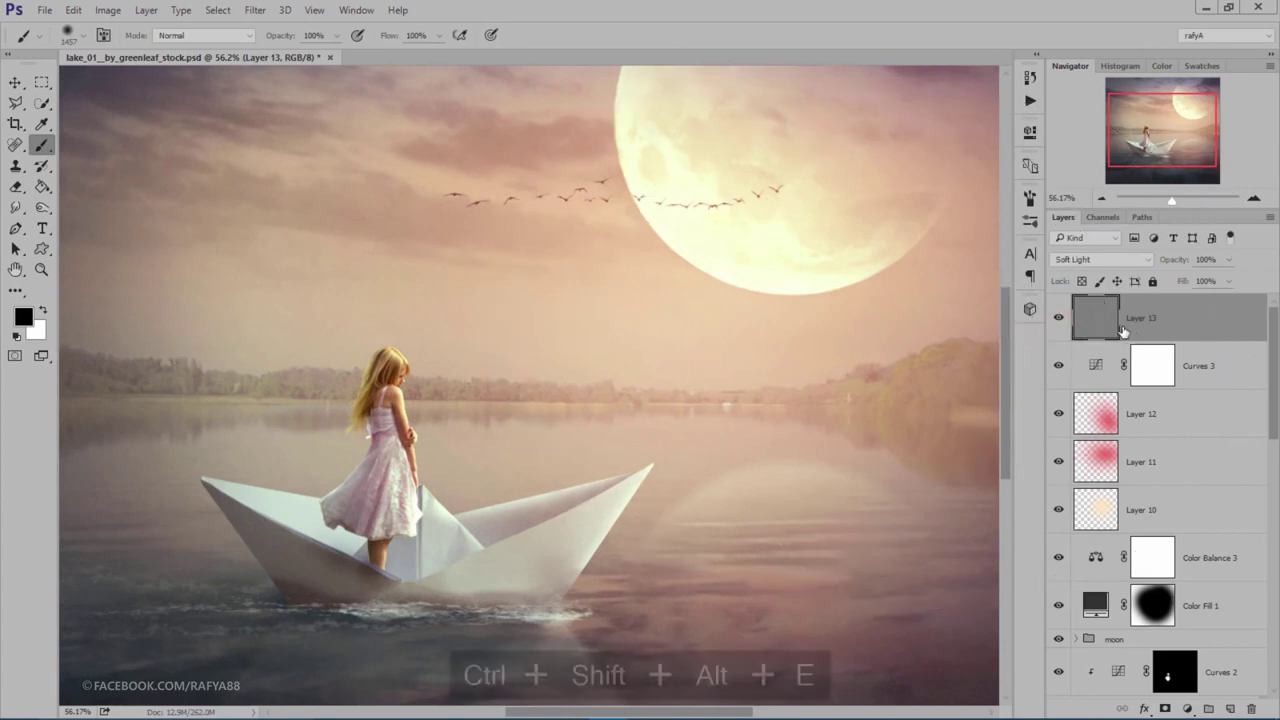
pyautogui.click(1090, 259)
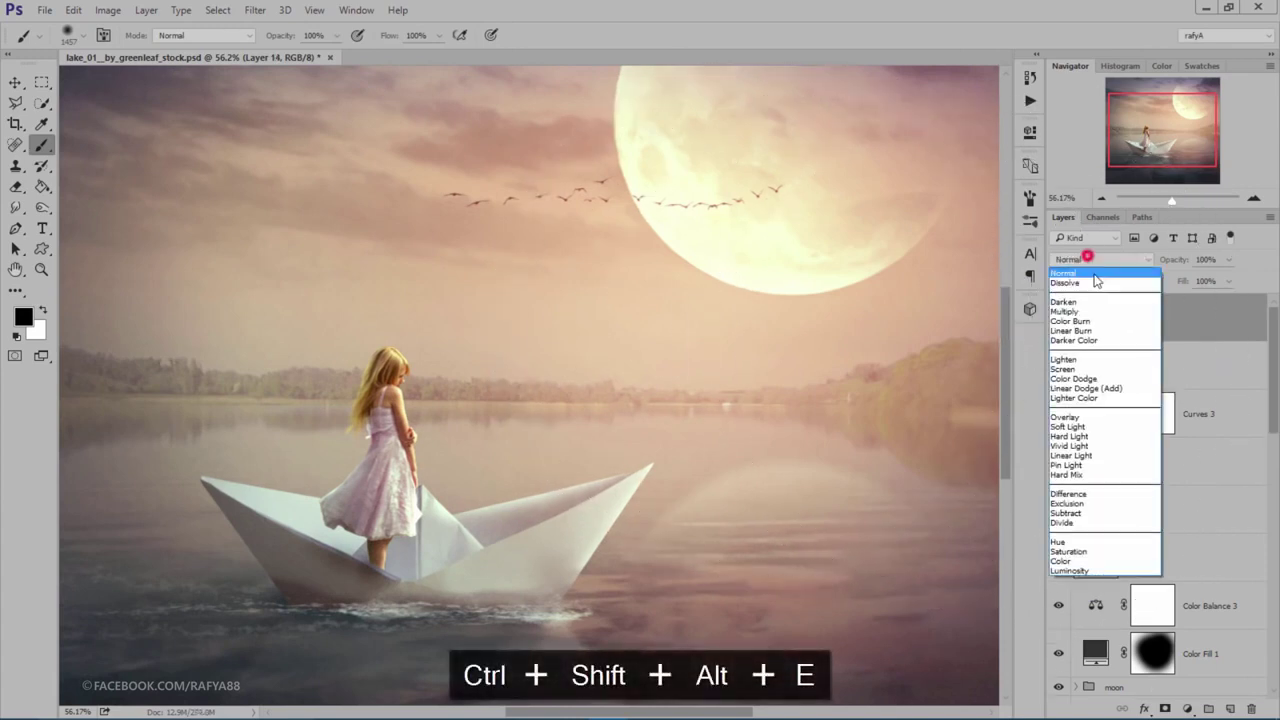
pyautogui.click(1085, 455)
pyautogui.click(257, 10)
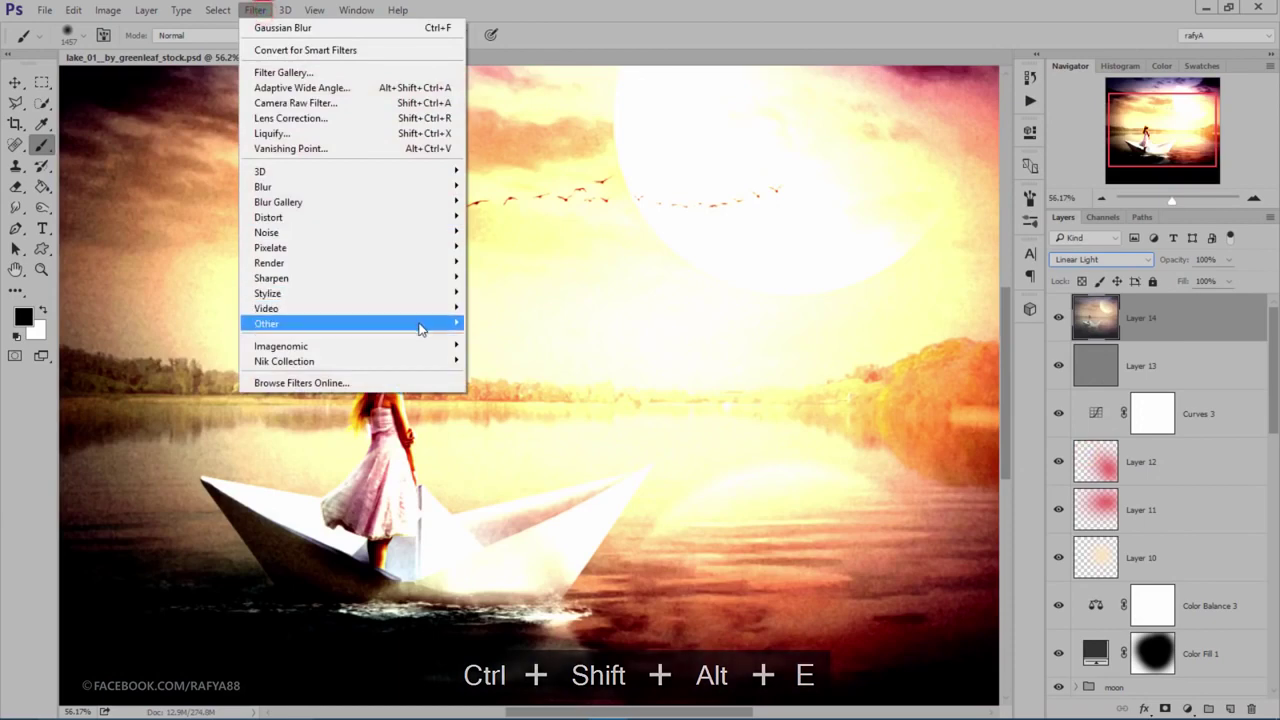
pyautogui.moveTo(350, 323)
pyautogui.click(503, 337)
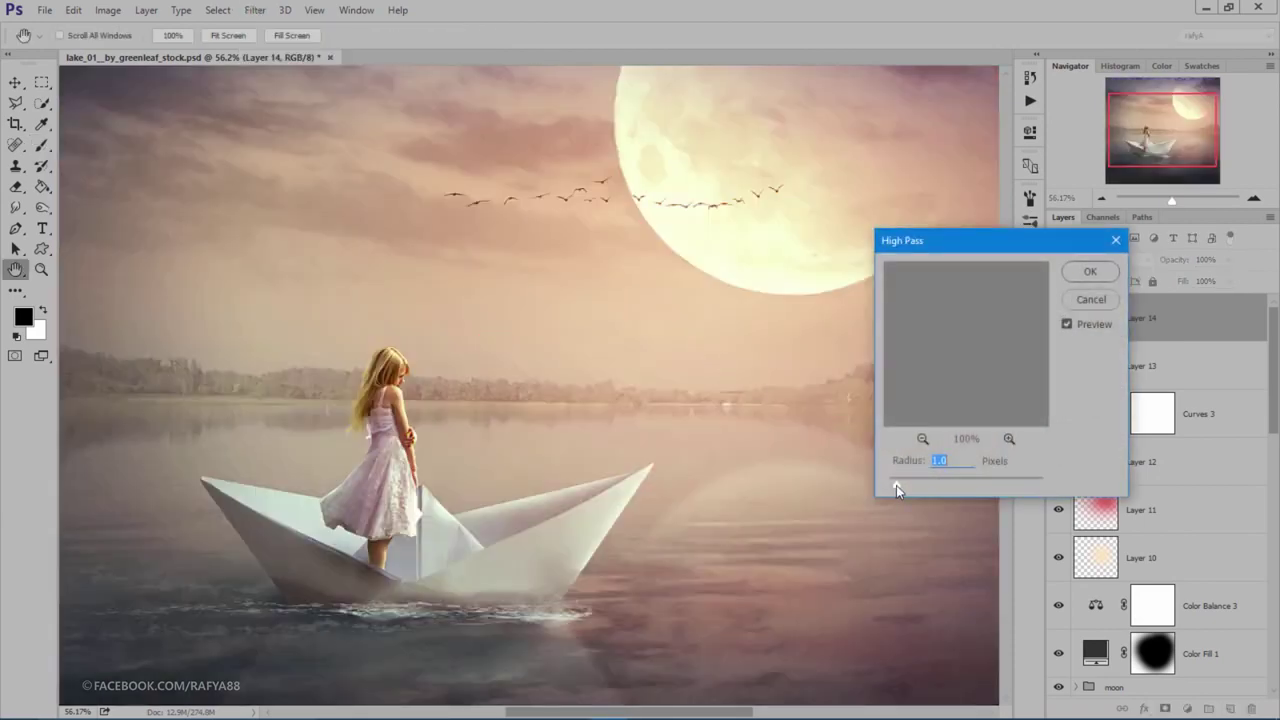
pyautogui.moveTo(897, 485); pyautogui.dragTo(900, 485)
pyautogui.click(1078, 276)
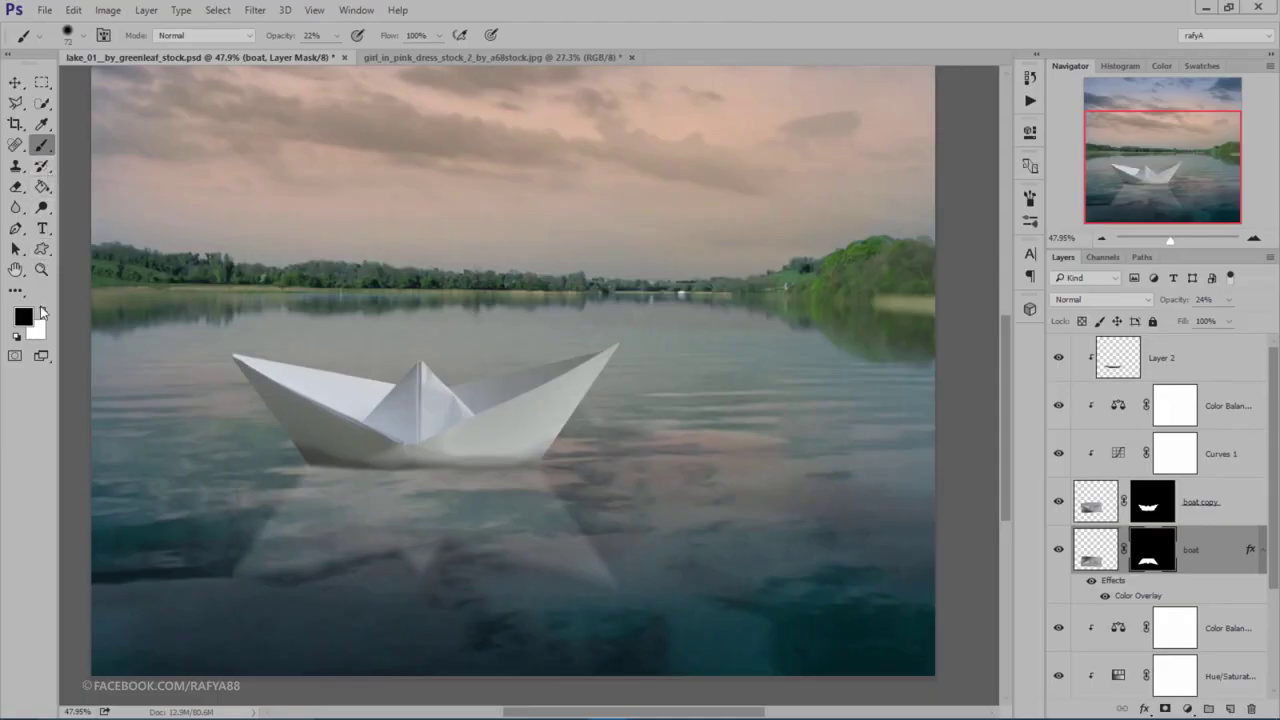
# Step: Fade the boat's water reflection with a large soft brush on its mask and set opacity to 27%
pyautogui.rightClick(466, 303)
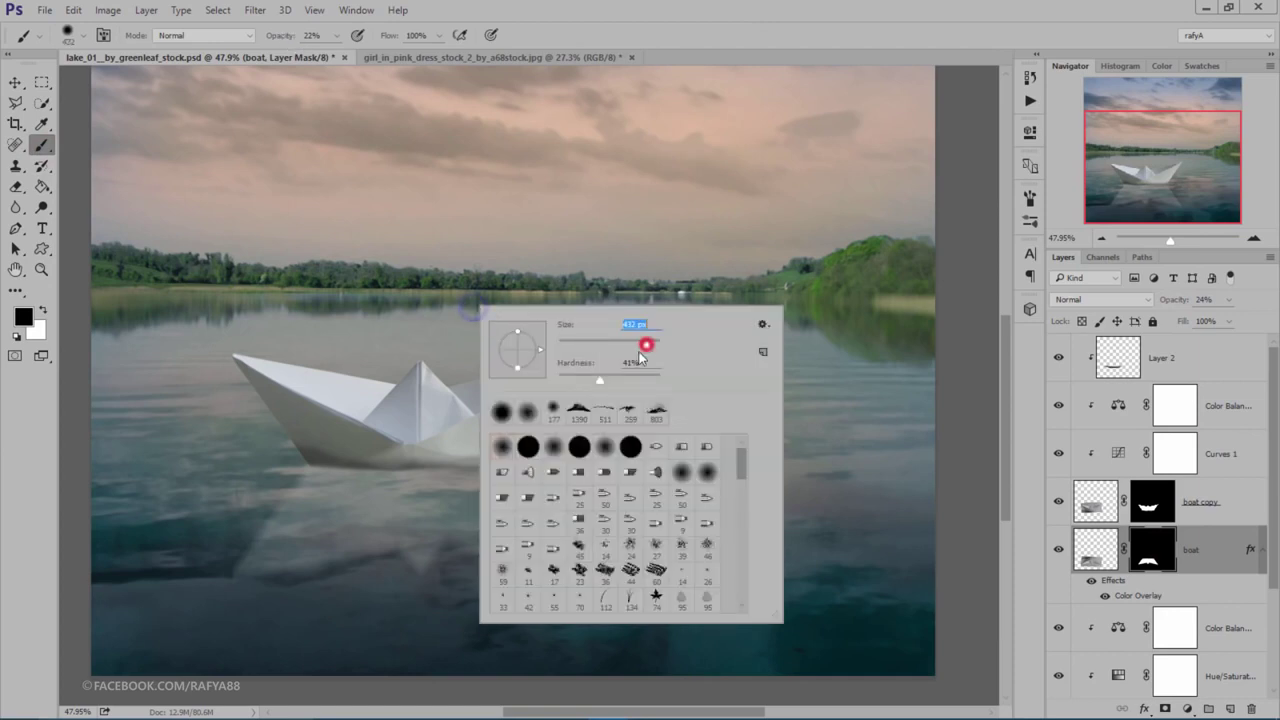
pyautogui.moveTo(651, 346); pyautogui.dragTo(591, 374)
pyautogui.click(280, 612)
pyautogui.moveTo(280, 612)
pyautogui.mouseDown()
pyautogui.moveTo(349, 591)
pyautogui.moveTo(480, 589)
pyautogui.moveTo(292, 590)
pyautogui.moveTo(400, 586)
pyautogui.moveTo(354, 600)
pyautogui.mouseUp()
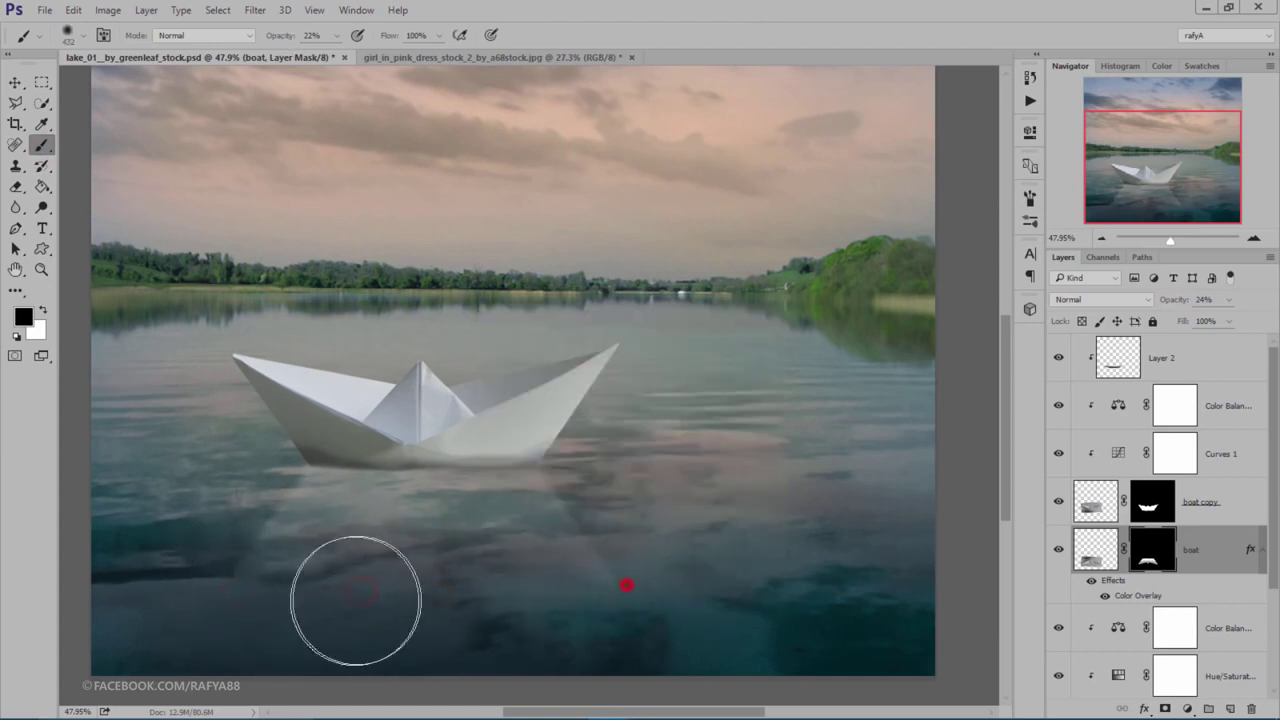
pyautogui.moveTo(1173, 304); pyautogui.dragTo(1175, 307)
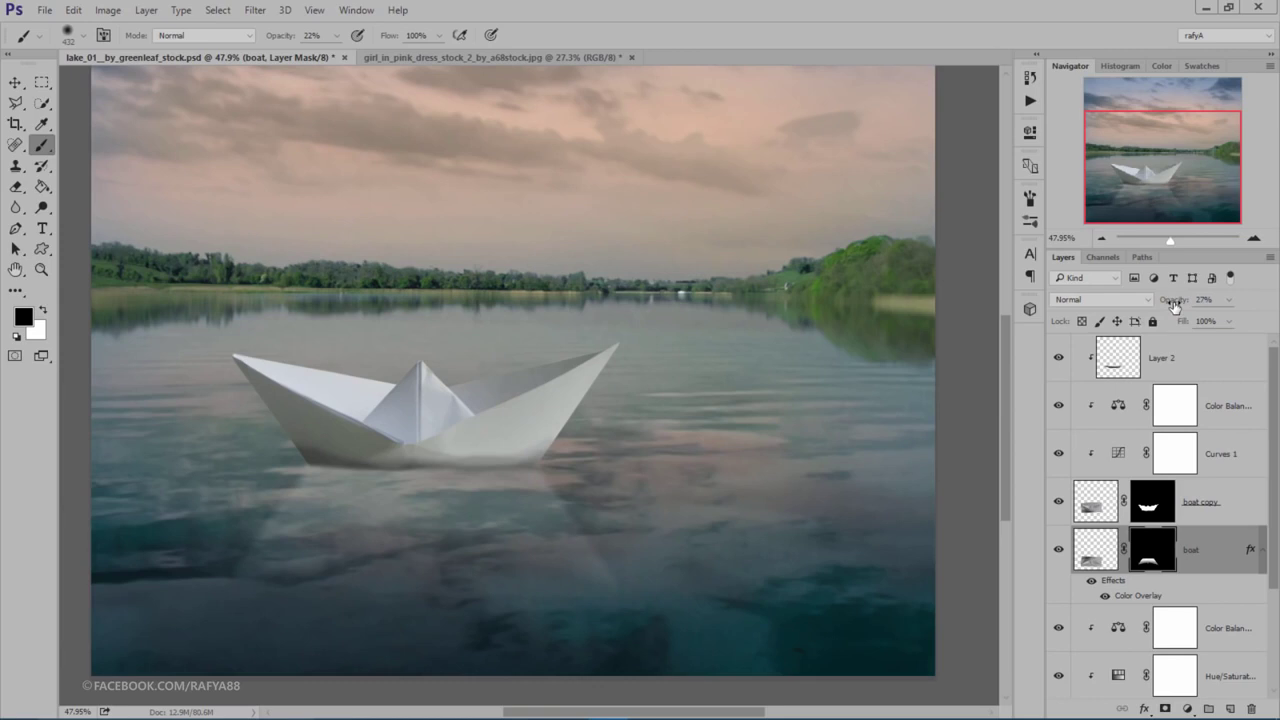
# Step: Rename the boat layer 'reflection' and add a new empty layer above it
pyautogui.click(1219, 544)
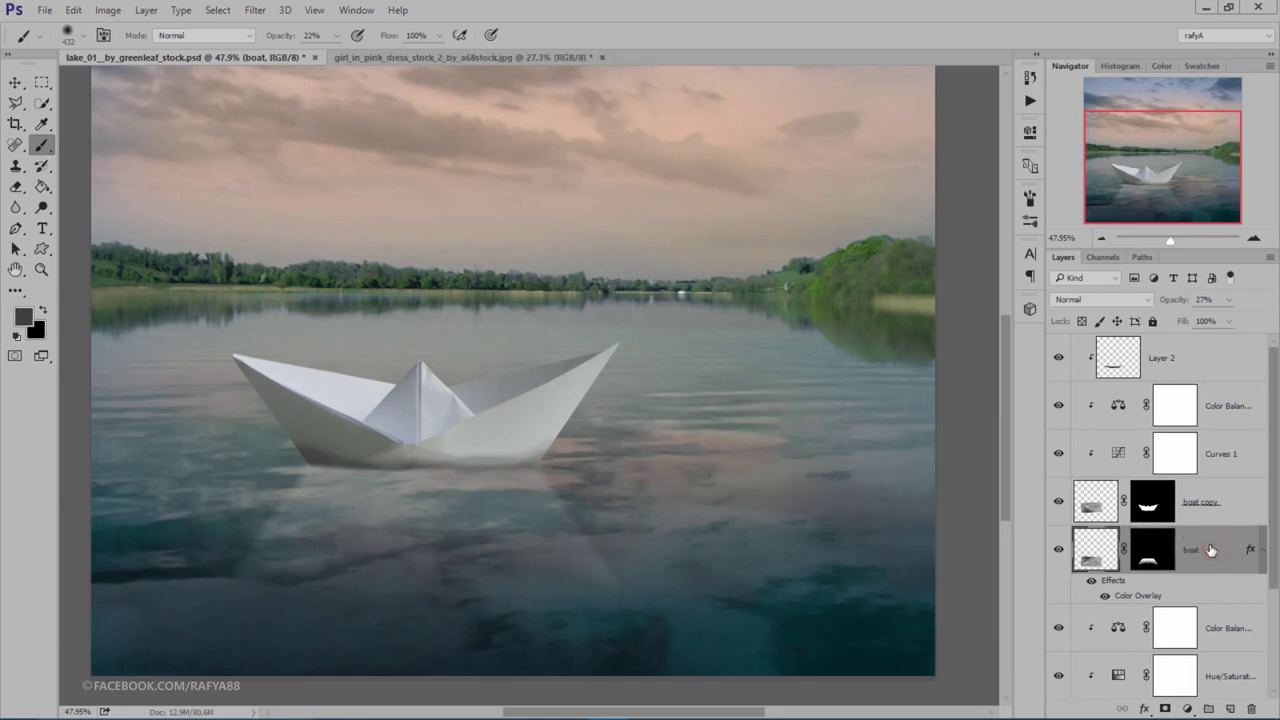
pyautogui.doubleClick(1198, 550)
pyautogui.write('reflection')
pyautogui.click(1214, 565)
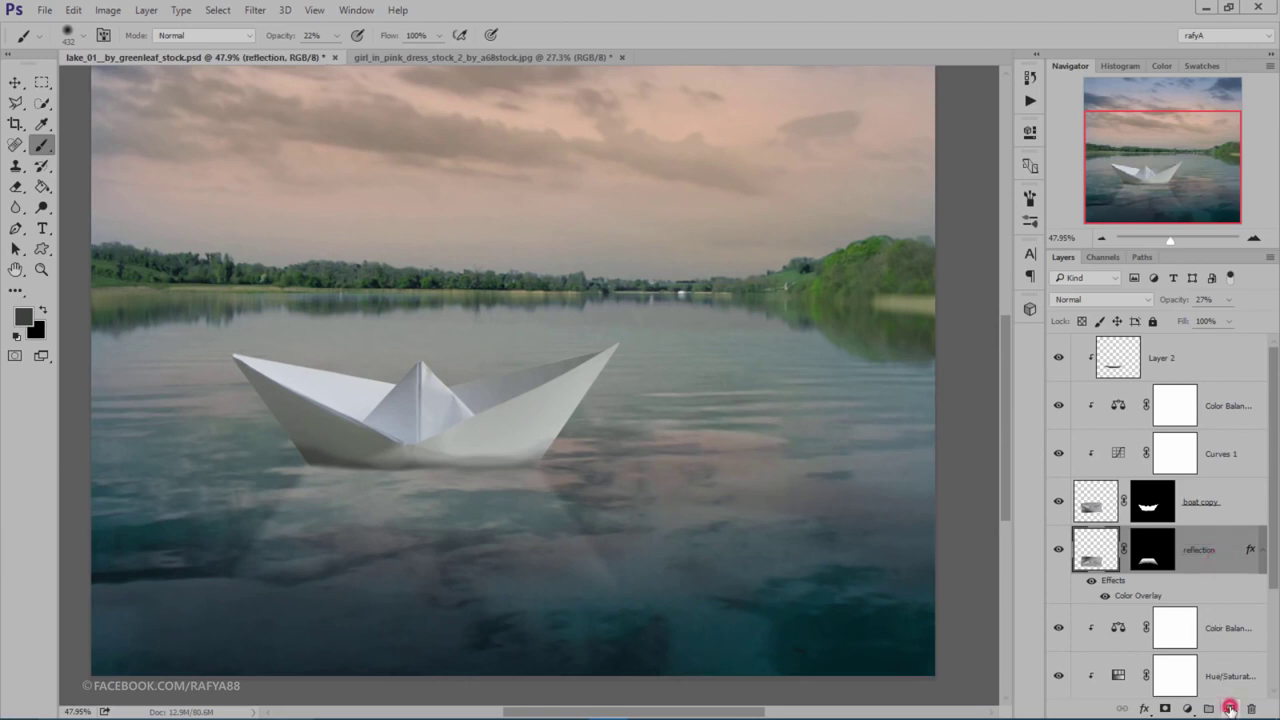
pyautogui.click(1230, 708)
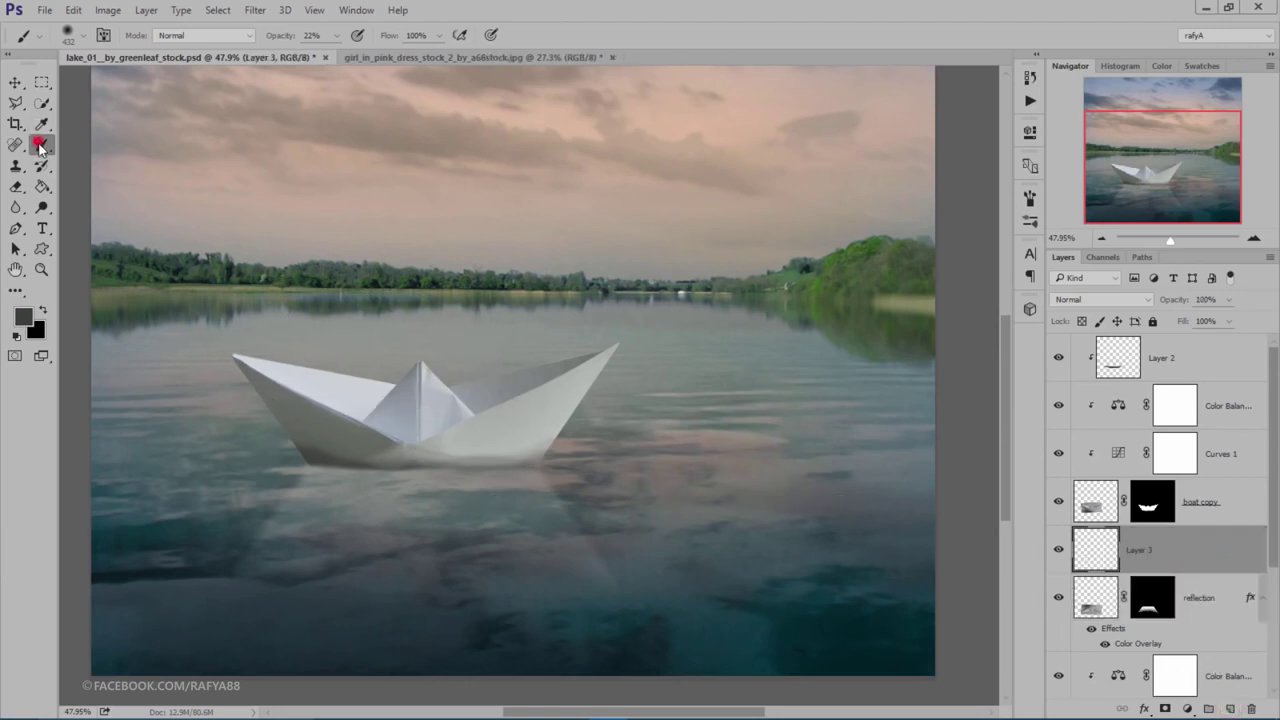
# Step: Sample the lake's dark teal as the foreground colour and pick a smaller soft brush
pyautogui.click(23, 316)
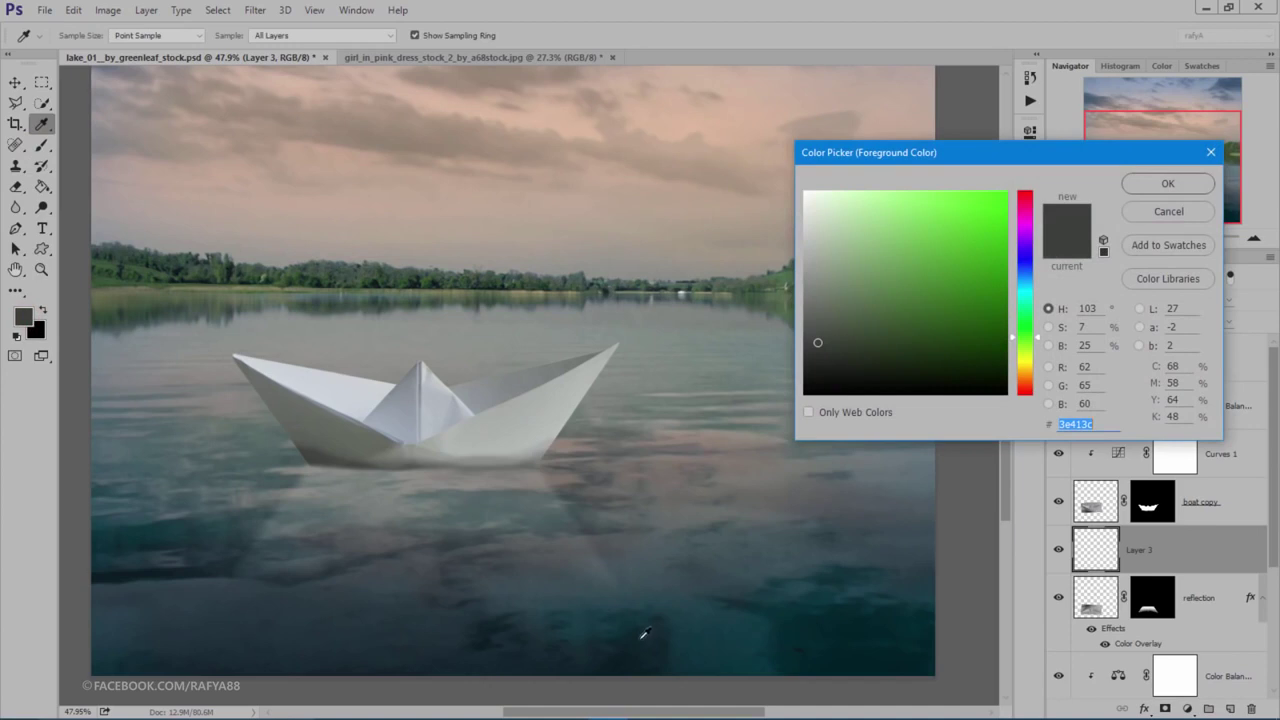
pyautogui.click(645, 632)
pyautogui.click(1140, 184)
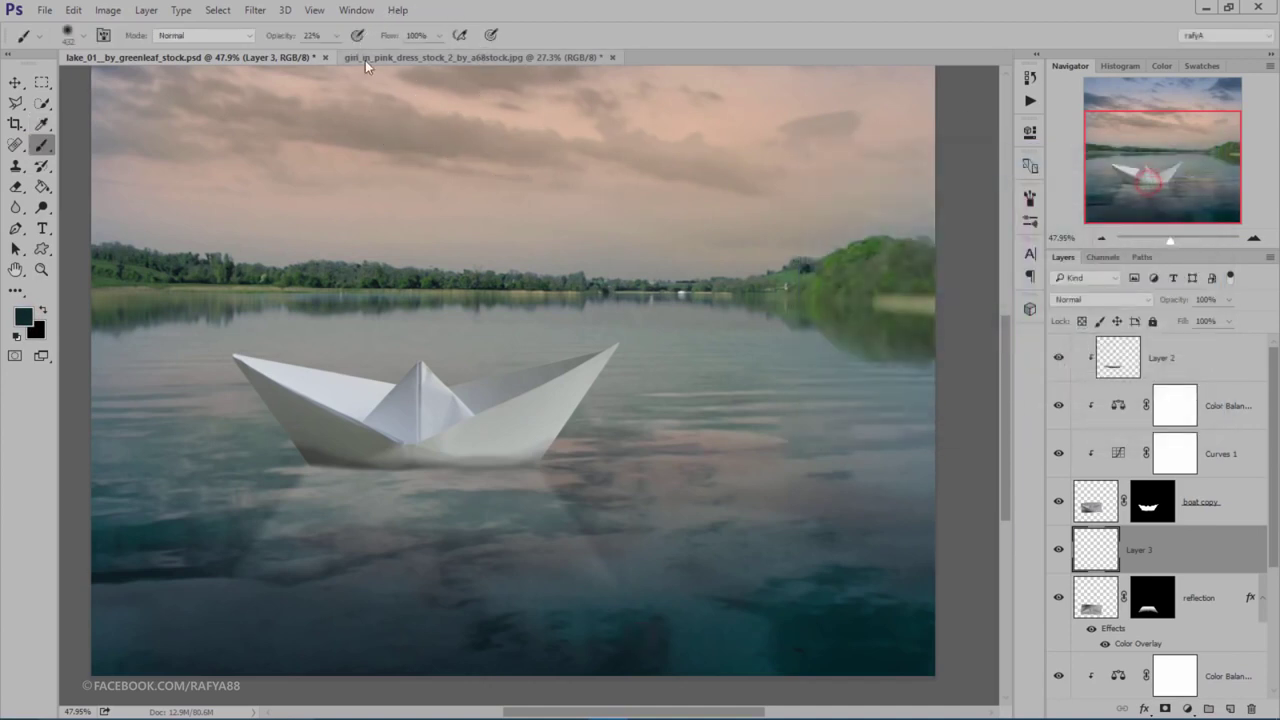
pyautogui.rightClick(550, 330)
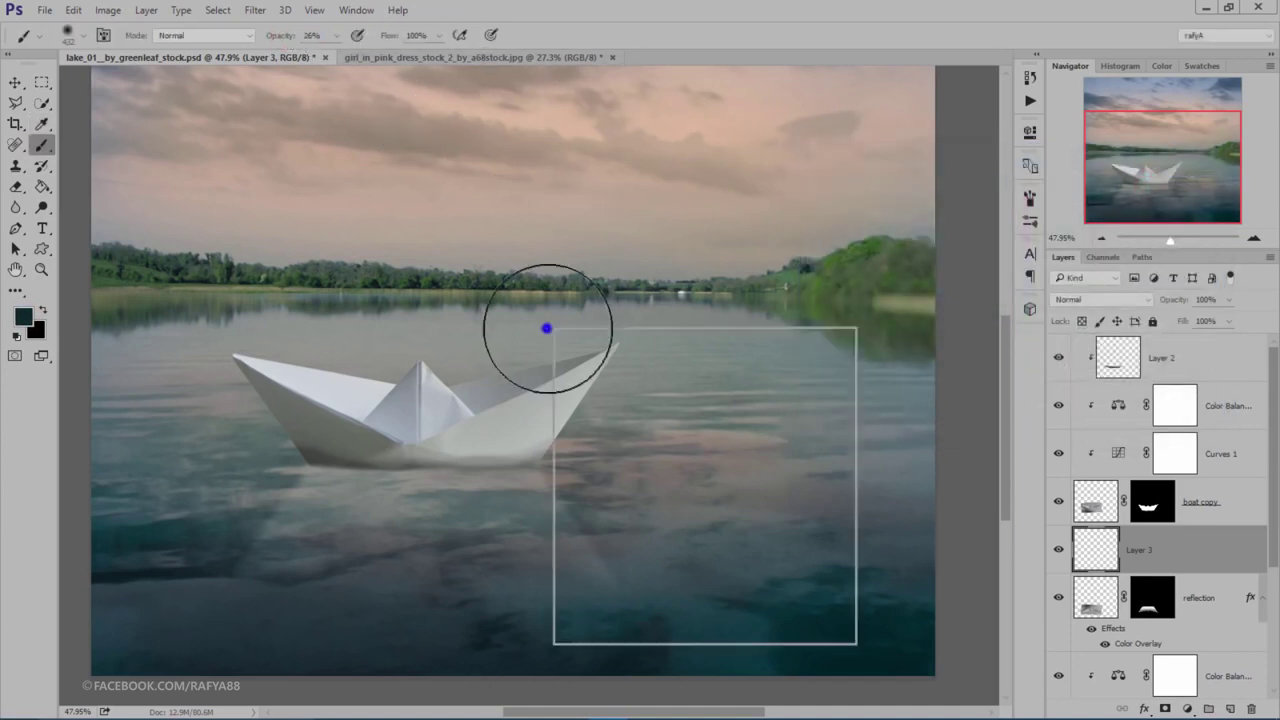
pyautogui.click(500, 457)
# Step: Paint soft dark teal shadow along and below the boat's waterline on Layer 3
pyautogui.moveTo(395, 466)
pyautogui.mouseDown()
pyautogui.moveTo(332, 465)
pyautogui.moveTo(452, 463)
pyautogui.moveTo(300, 463)
pyautogui.moveTo(351, 457)
pyautogui.moveTo(323, 500)
pyautogui.moveTo(515, 463)
pyautogui.moveTo(283, 511)
pyautogui.mouseUp()
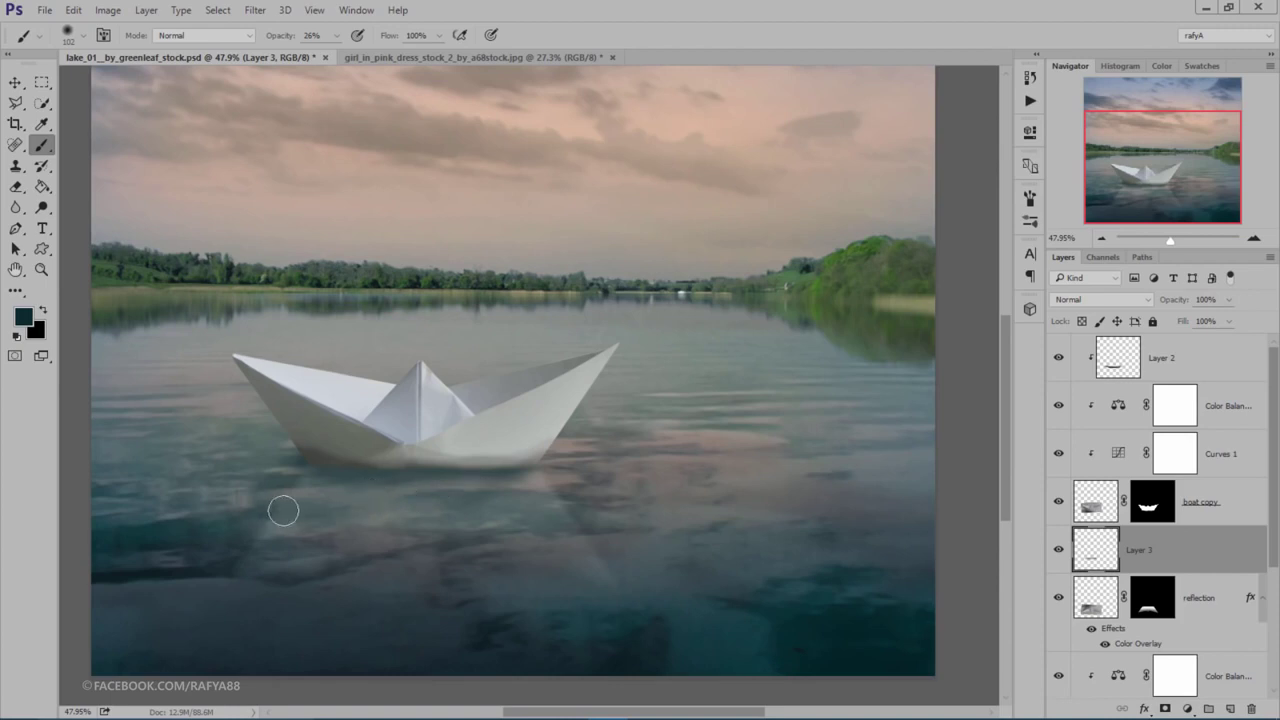
pyautogui.moveTo(325, 466); pyautogui.dragTo(182, 489)
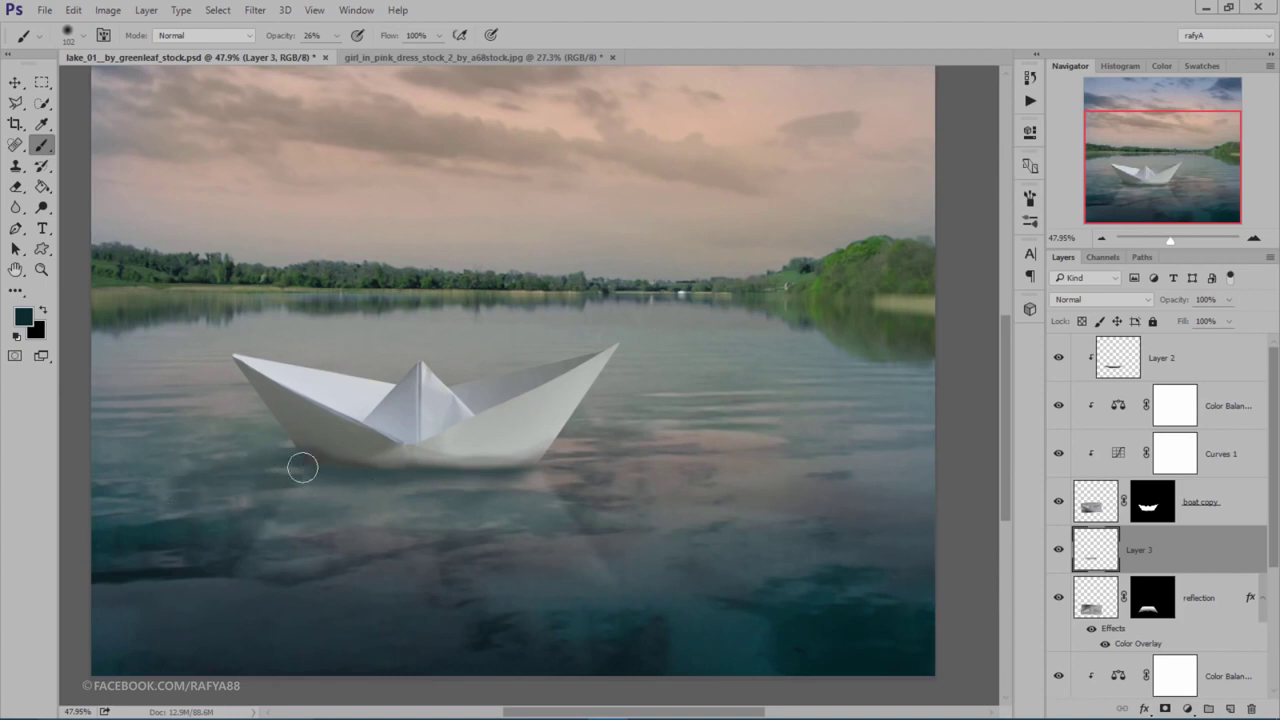
pyautogui.moveTo(303, 467)
pyautogui.mouseDown()
pyautogui.moveTo(137, 483)
pyautogui.moveTo(250, 463)
pyautogui.moveTo(297, 466)
pyautogui.moveTo(317, 486)
pyautogui.moveTo(517, 477)
pyautogui.moveTo(394, 517)
pyautogui.moveTo(280, 520)
pyautogui.moveTo(297, 540)
pyautogui.mouseUp()
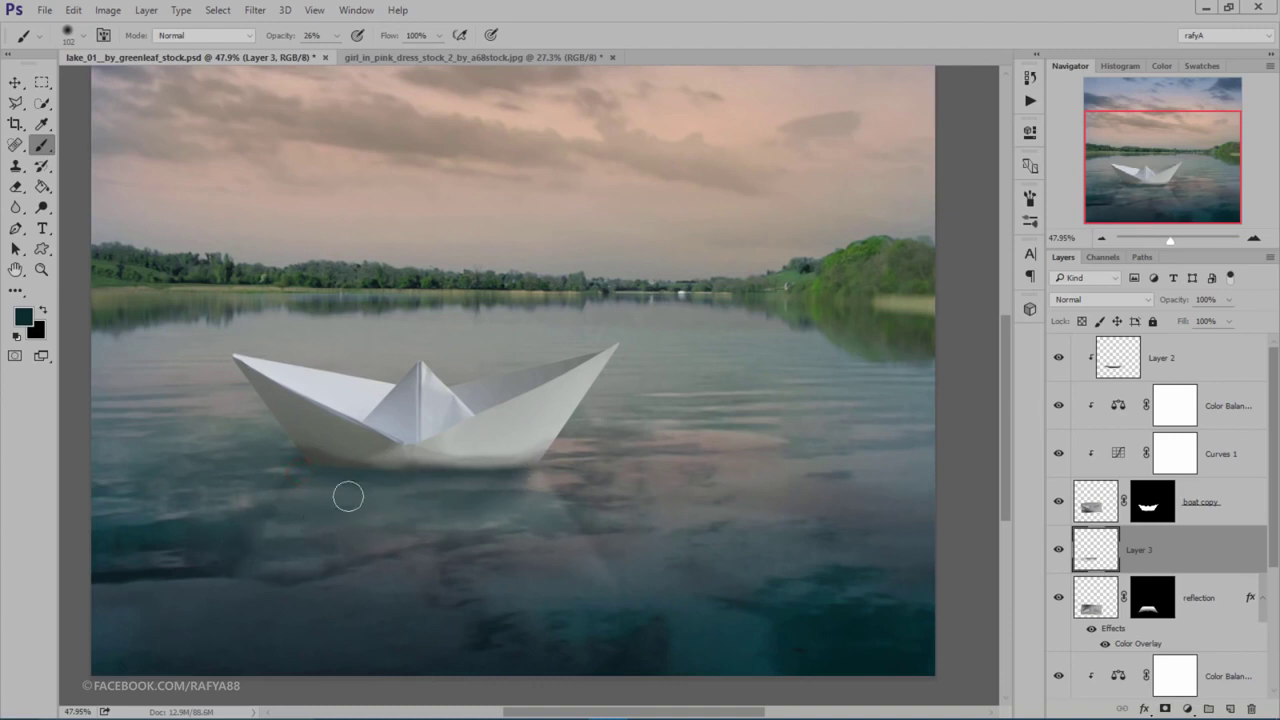
pyautogui.moveTo(348, 496); pyautogui.dragTo(218, 532)
pyautogui.click(1058, 549)
pyautogui.click(1058, 549)
# Step: Raise Layer 3's opacity to 99%
pyautogui.moveTo(1179, 302); pyautogui.dragTo(1186, 303)
pyautogui.scroll(-2, 494, 297)
pyautogui.scroll(-1, 494, 297)
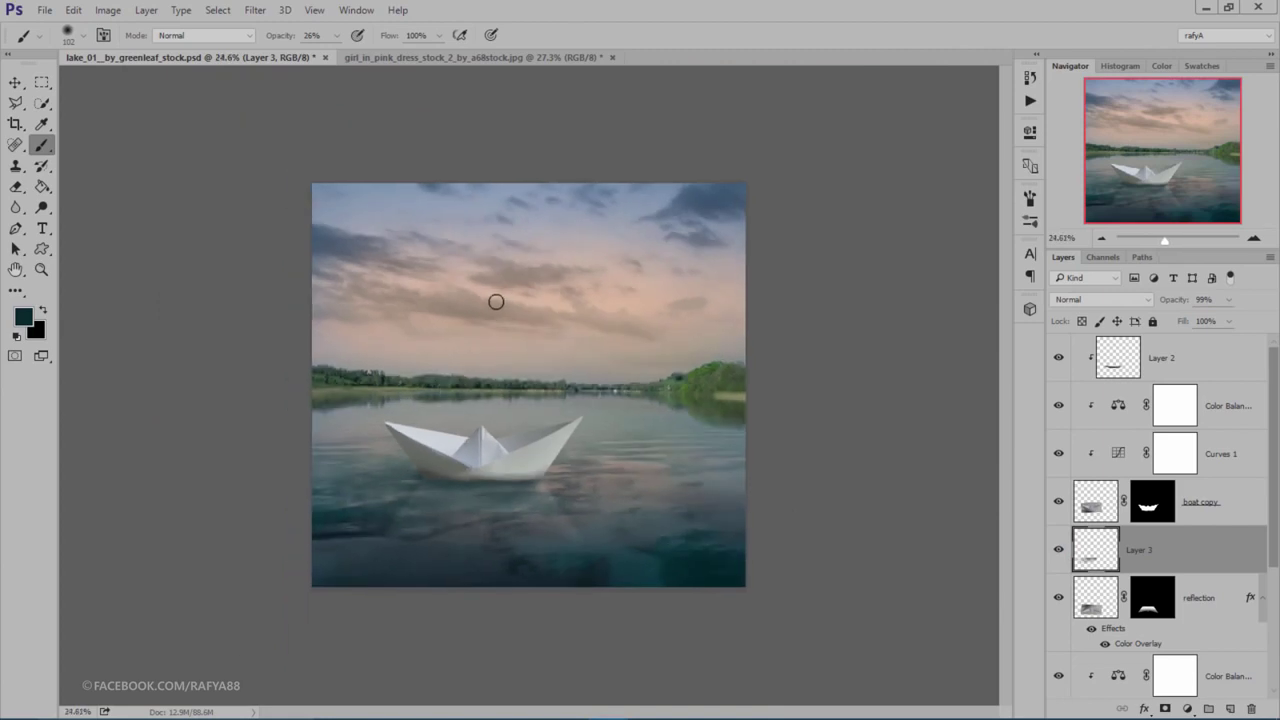
pyautogui.scroll(1, 494, 297)
pyautogui.scroll(1, 411, 450)
pyautogui.scroll(-1, 435, 442)
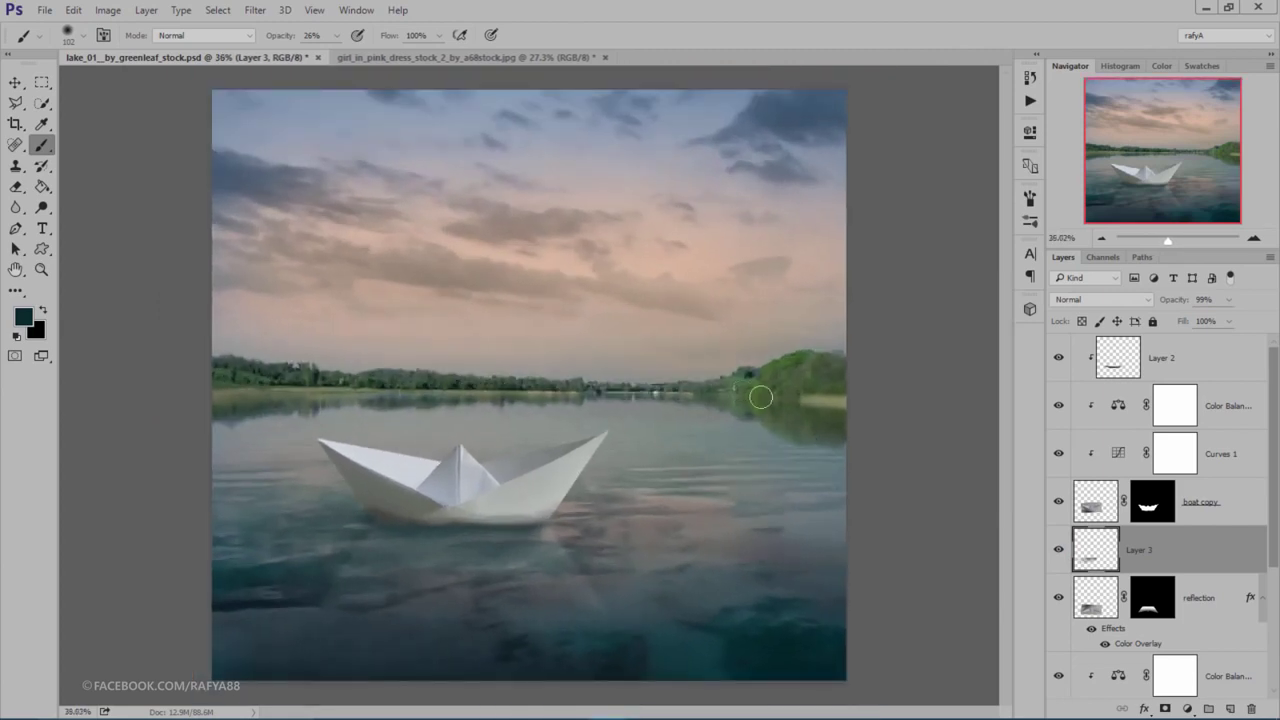
pyautogui.click(14, 82)
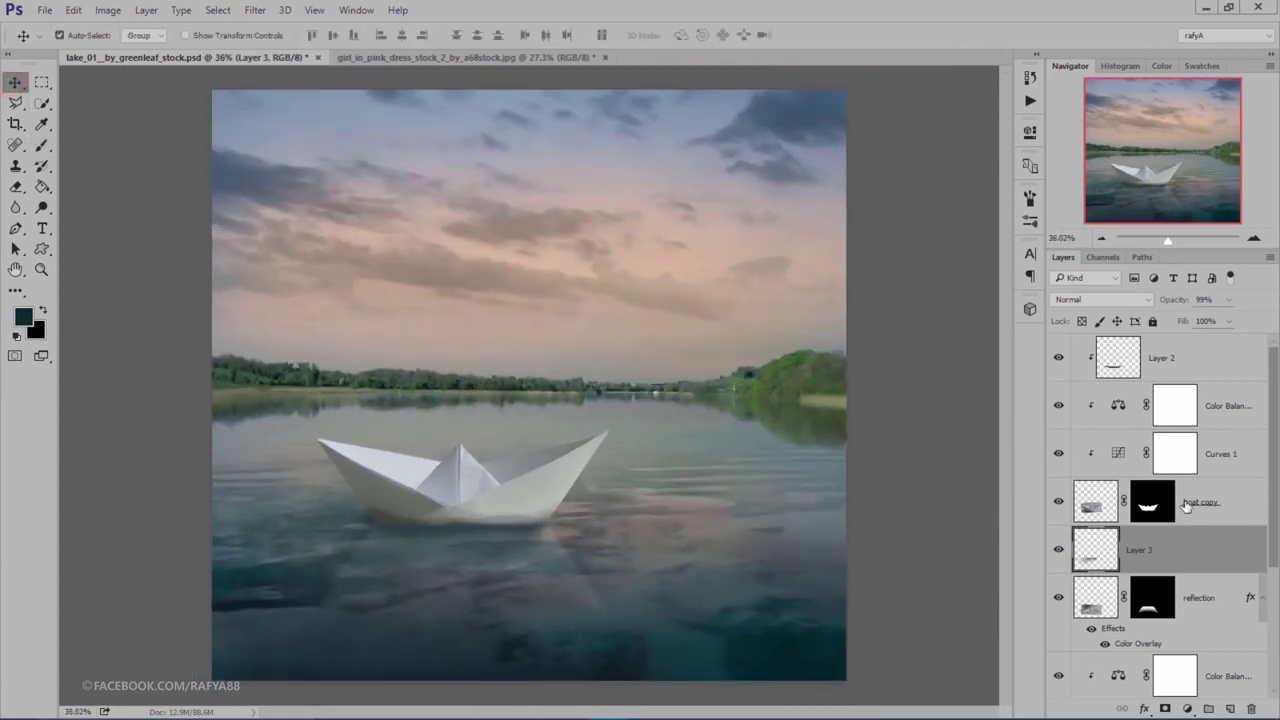
# Step: Add a new layer above Layer 2 and choose a scattered splash brush
pyautogui.click(1235, 365)
pyautogui.click(1230, 708)
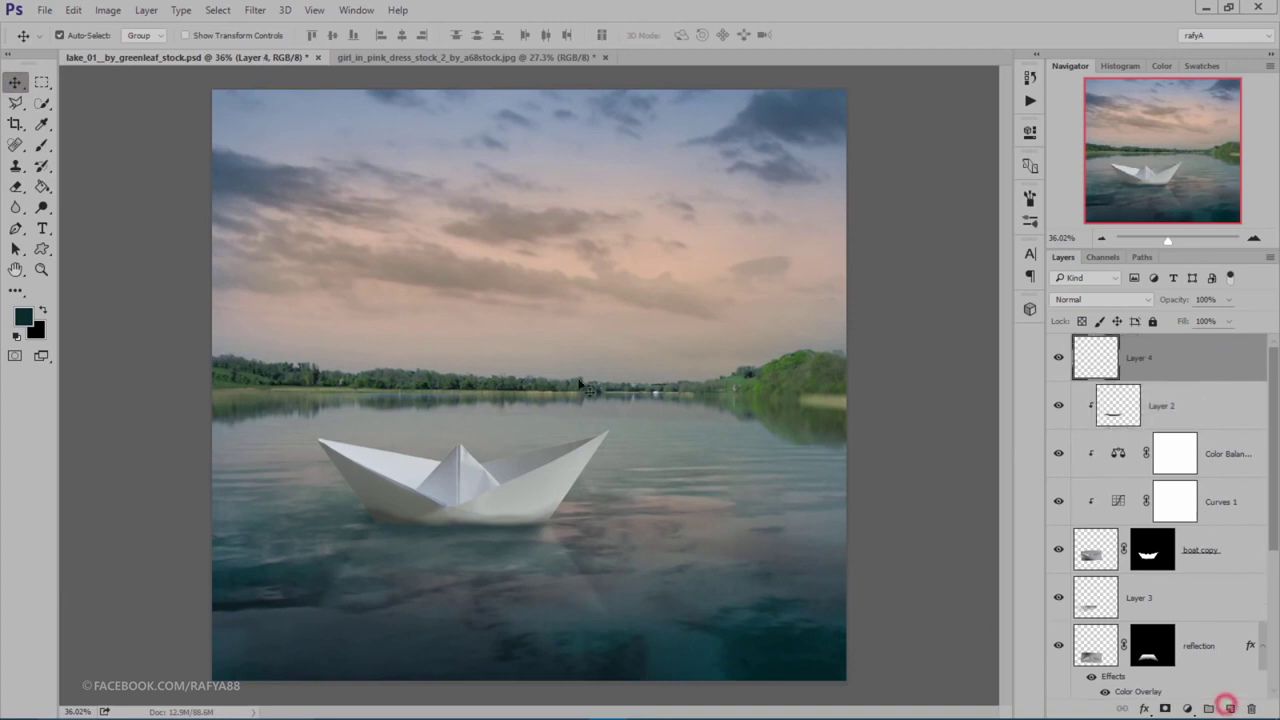
pyautogui.moveTo(1199, 249); pyautogui.dragTo(1199, 209)
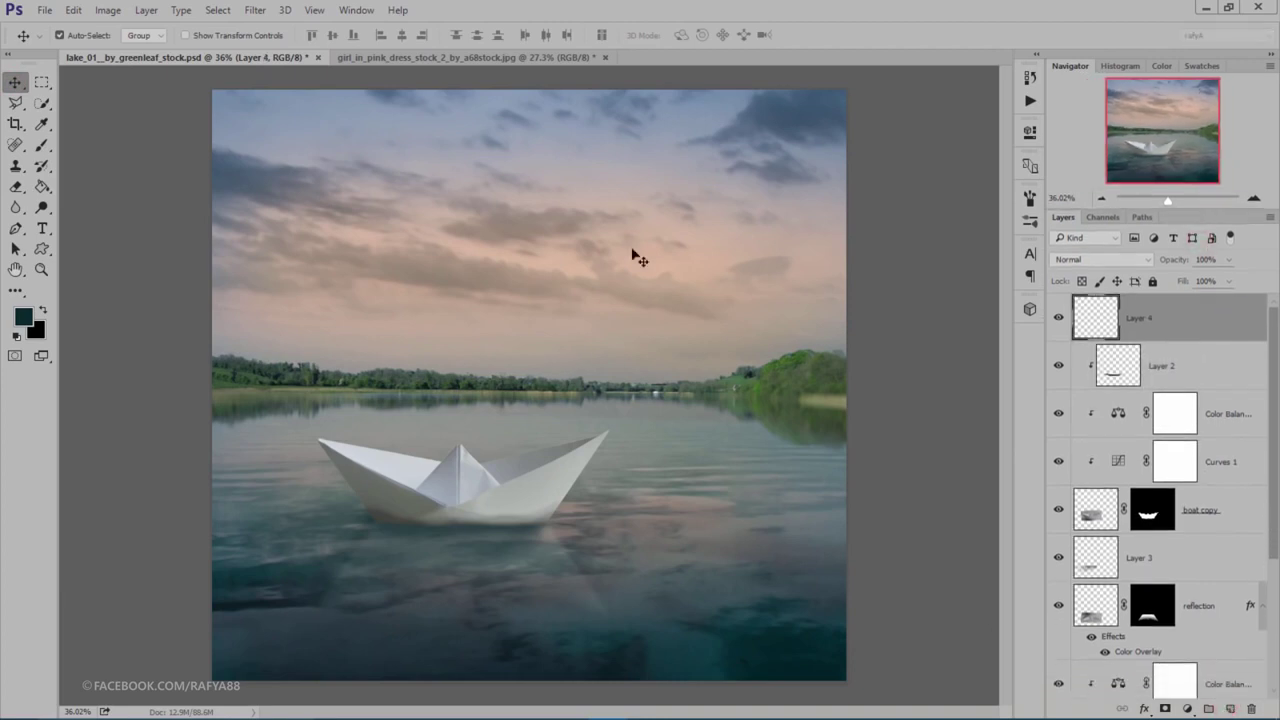
pyautogui.click(43, 146)
pyautogui.rightClick(563, 323)
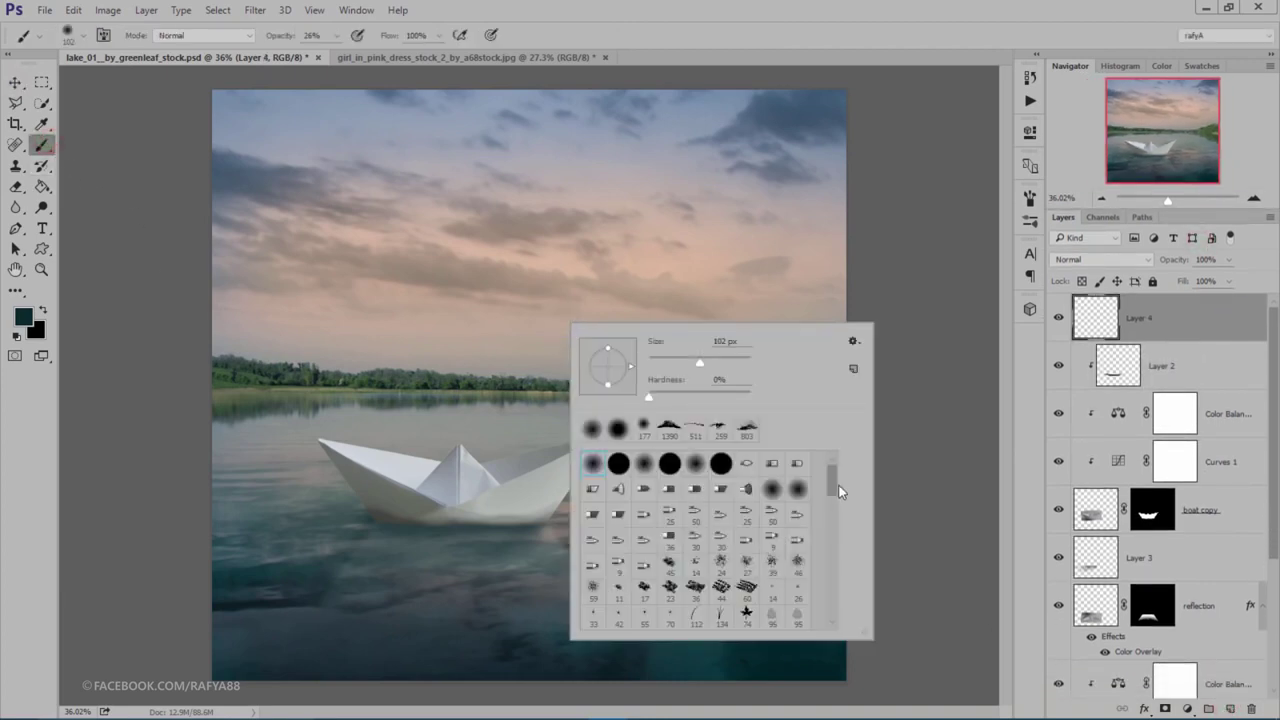
pyautogui.moveTo(836, 488); pyautogui.dragTo(833, 634)
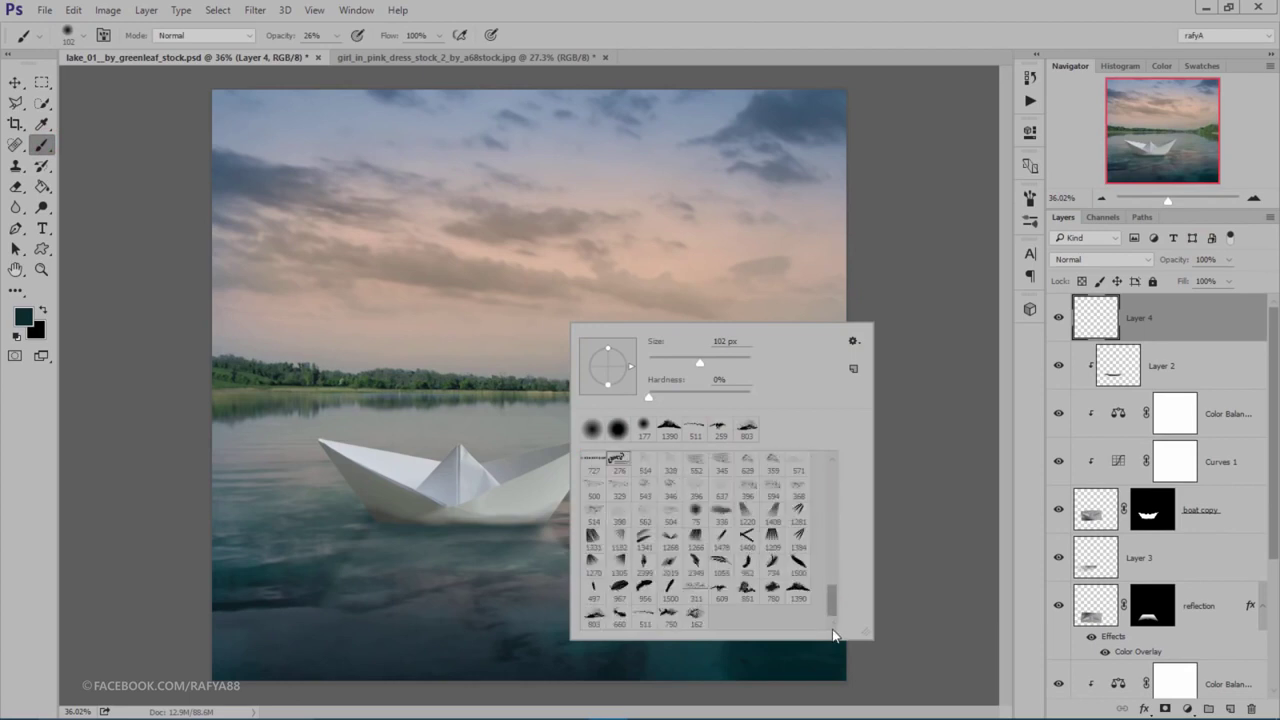
pyautogui.click(645, 613)
# Step: Stamp a near-white splash on the water with the brush at 100% opacity
pyautogui.click(24, 317)
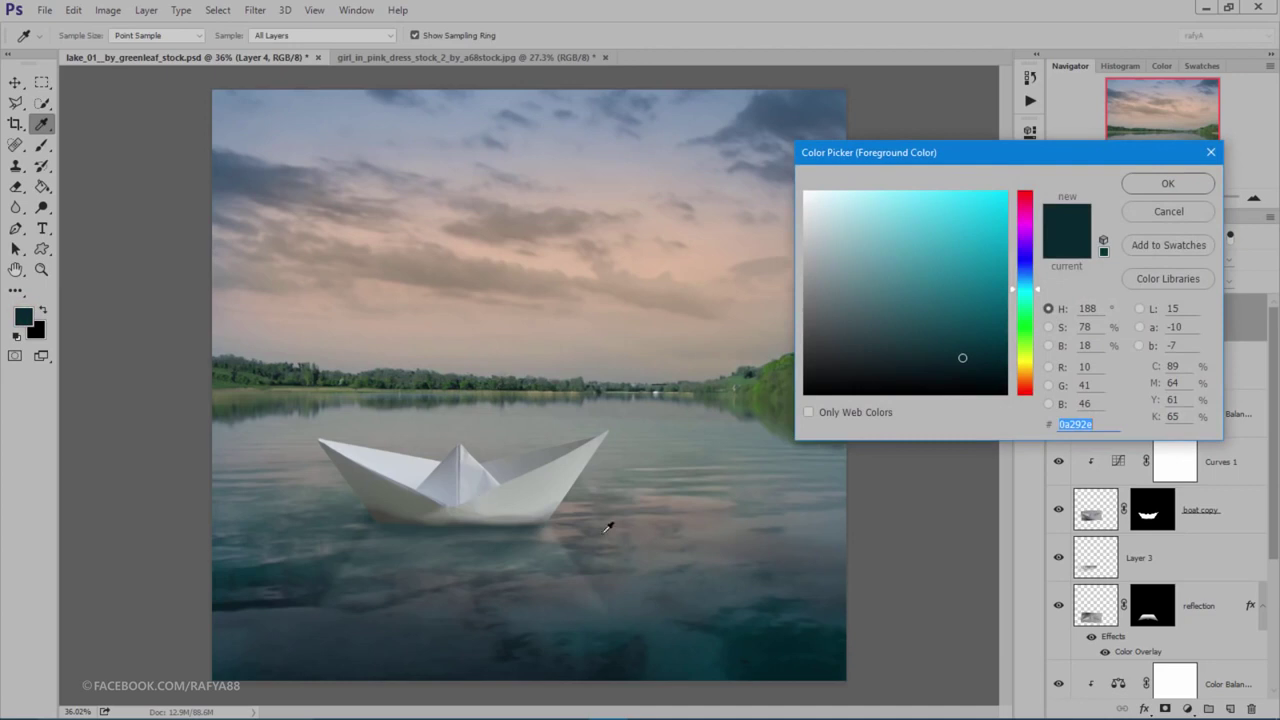
pyautogui.click(813, 200)
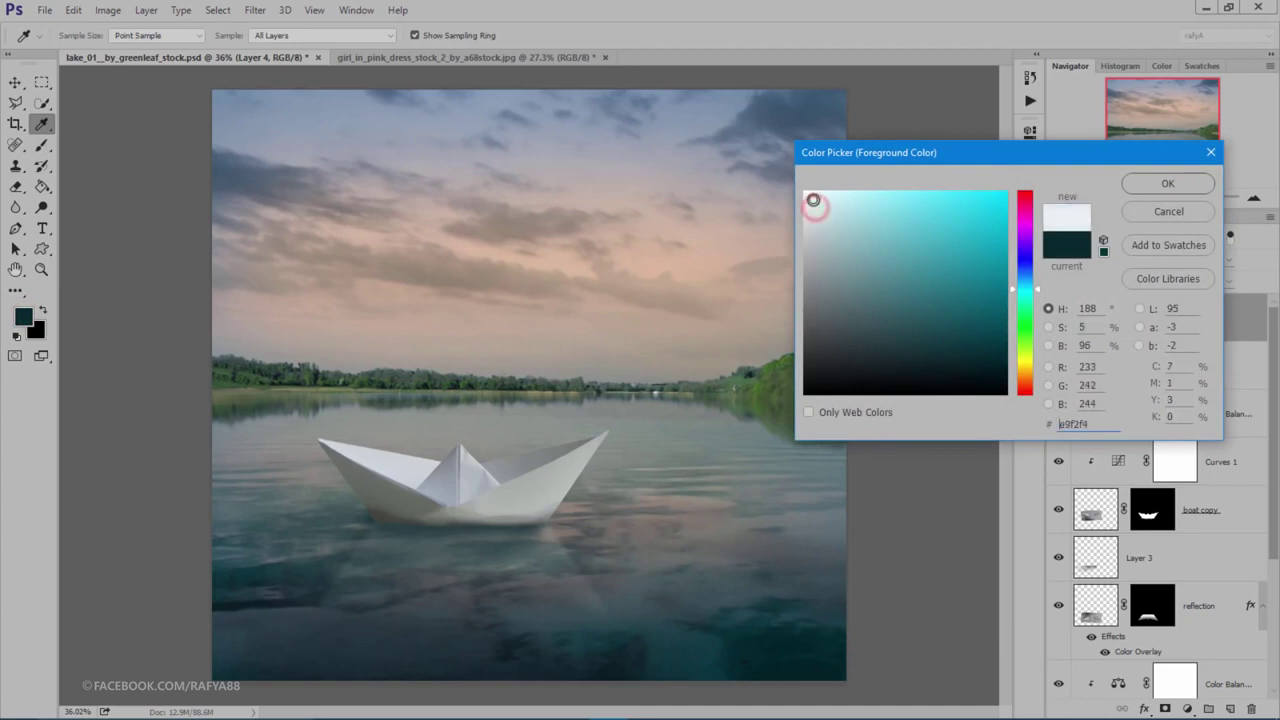
pyautogui.click(1160, 183)
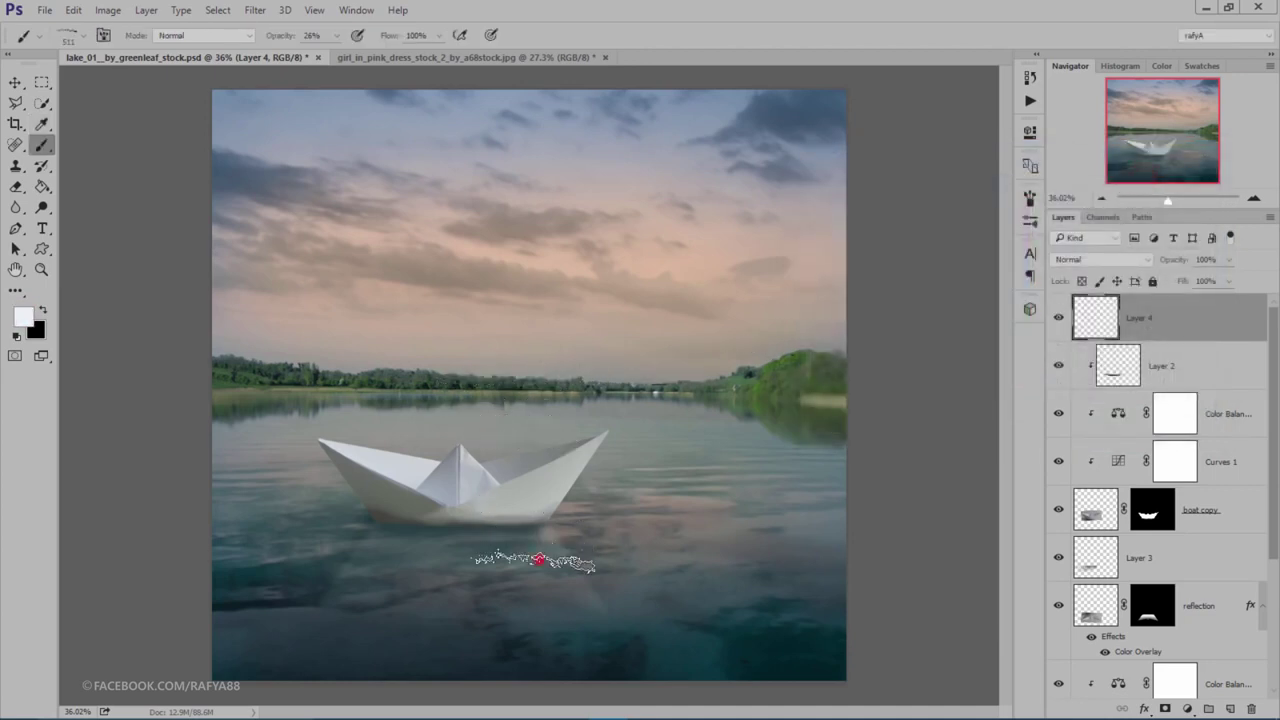
pyautogui.hotkey('ctrl', 'z')
pyautogui.moveTo(282, 35); pyautogui.dragTo(607, 460)
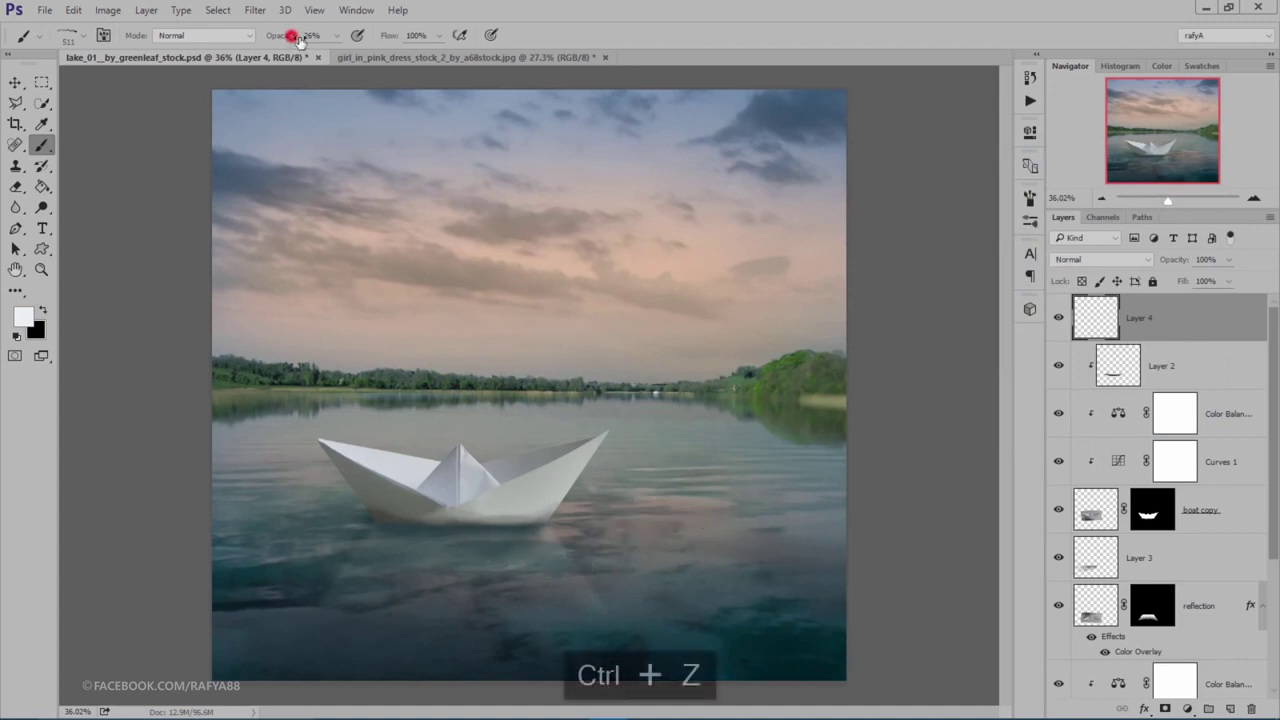
pyautogui.click(557, 582)
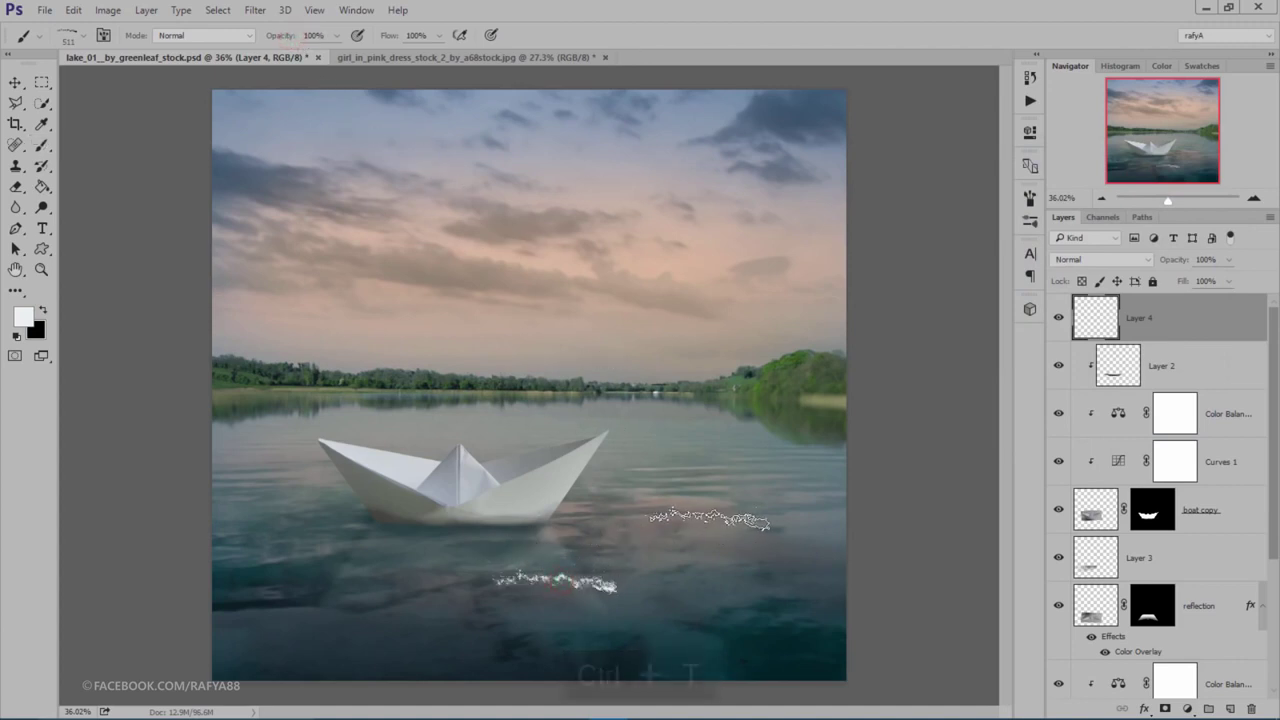
# Step: Stretch and flatten the splash into a thin ripple set just under the boat
pyautogui.hotkey('ctrl', 't')
pyautogui.moveTo(635, 580); pyautogui.dragTo(893, 581)
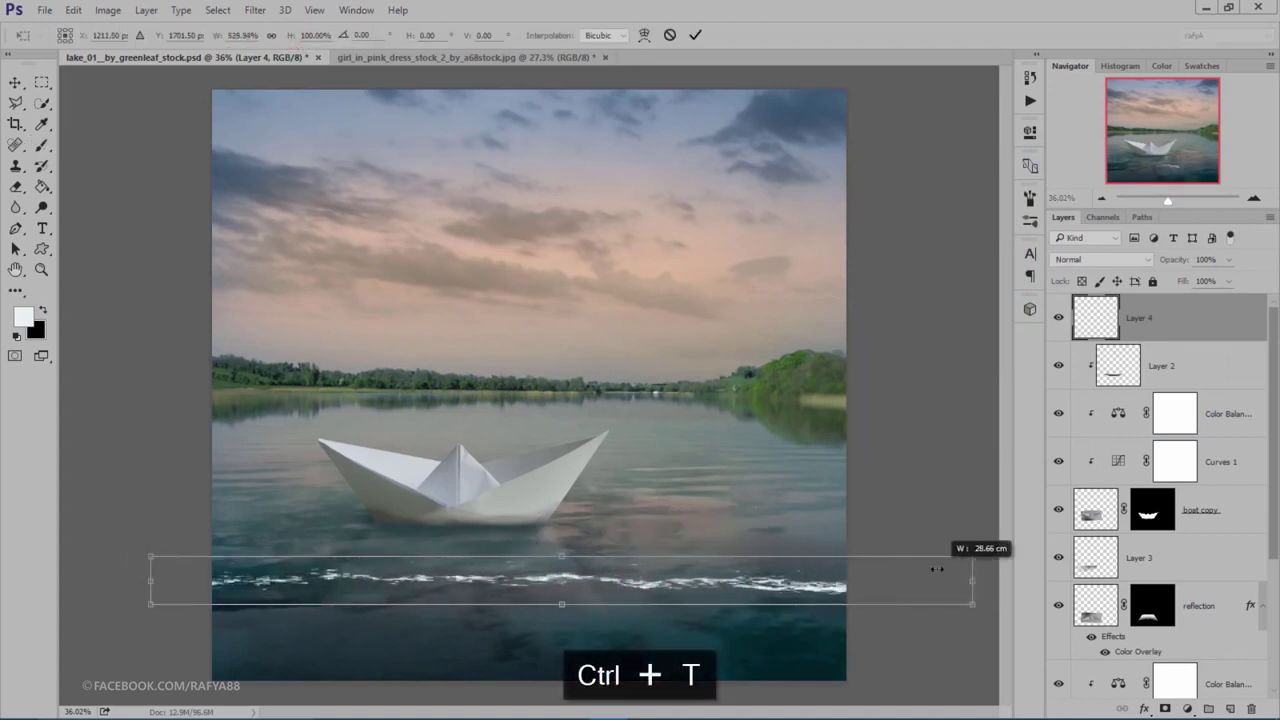
pyautogui.moveTo(562, 604); pyautogui.dragTo(562, 600)
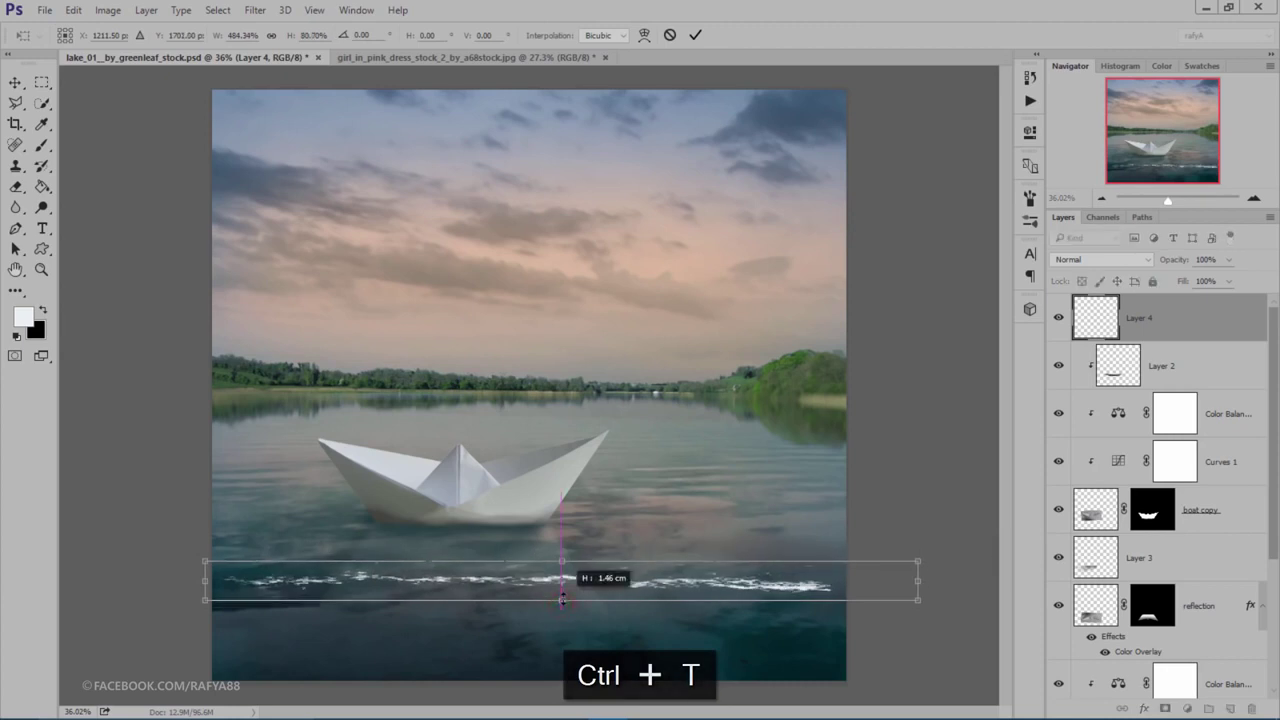
pyautogui.moveTo(917, 599); pyautogui.dragTo(755, 590)
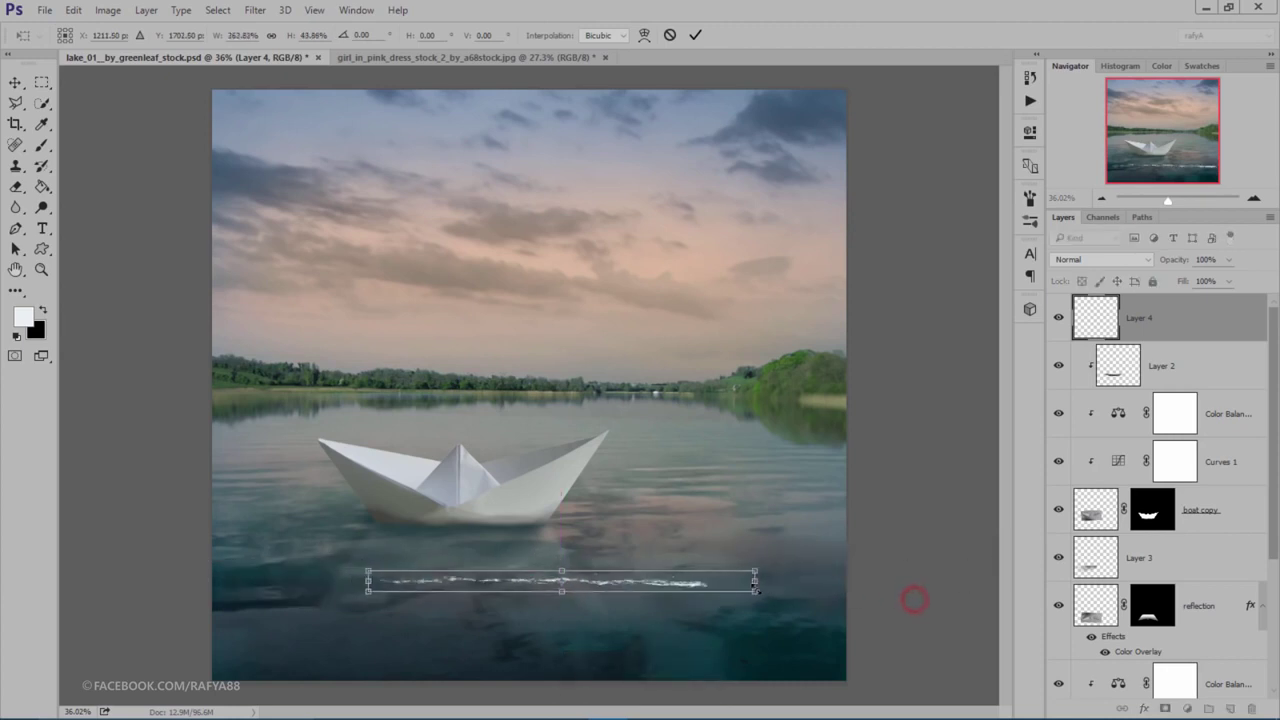
pyautogui.moveTo(671, 582)
pyautogui.mouseDown()
pyautogui.moveTo(577, 527)
pyautogui.moveTo(546, 525)
pyautogui.mouseUp()
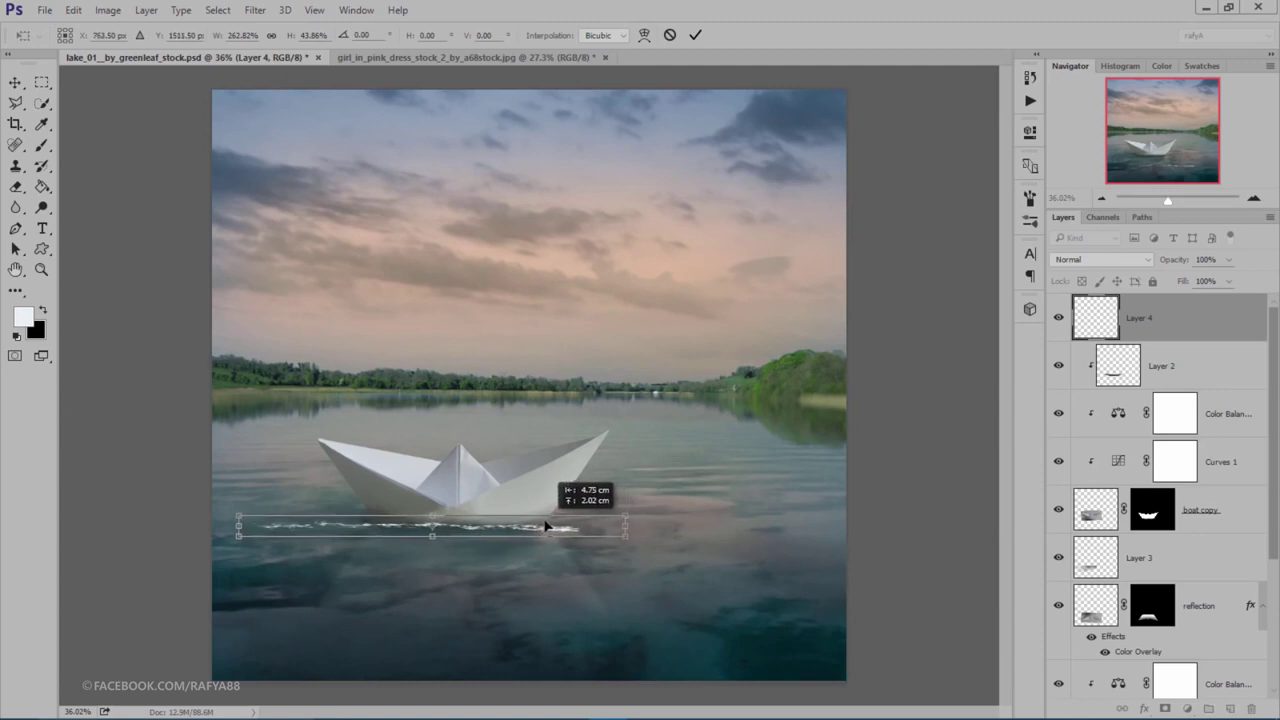
pyautogui.click(693, 40)
pyautogui.press('b')
pyautogui.scroll(-2, 533, 355)
pyautogui.scroll(-1, 543, 351)
pyautogui.scroll(2, 497, 381)
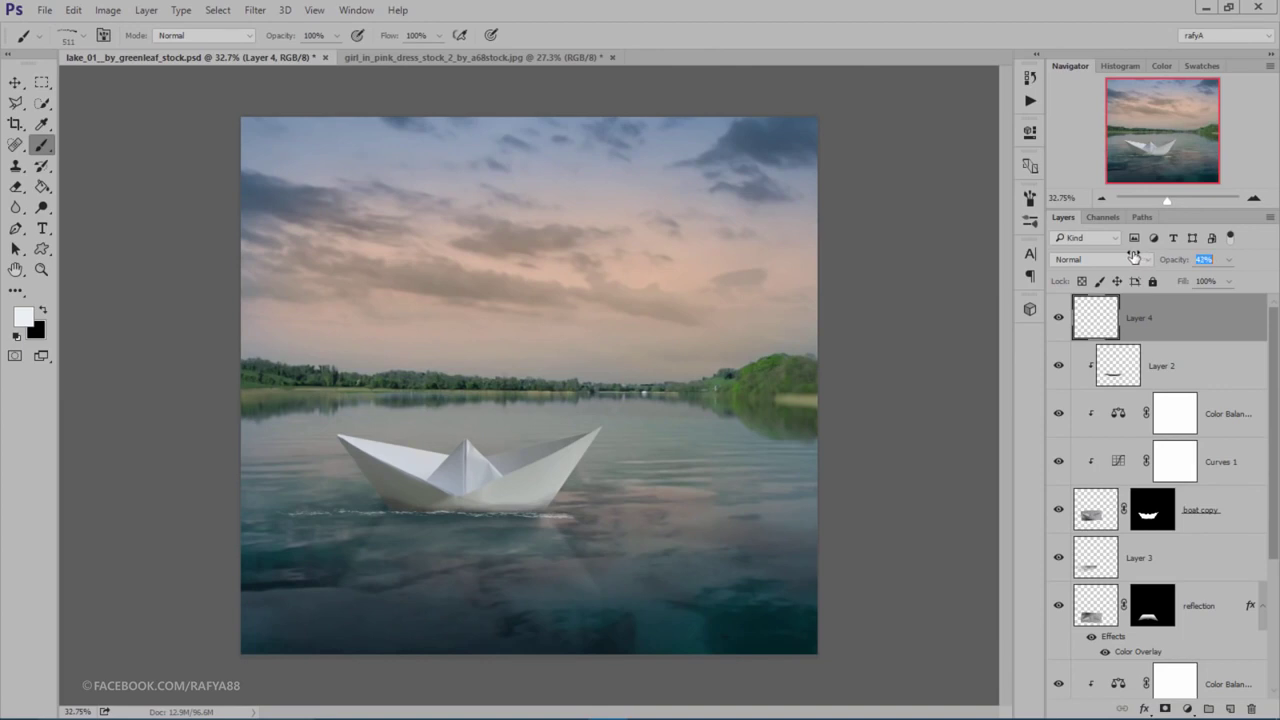
# Step: Duplicate the wake ripple and warp its lower edge and left end downward into a curve
pyautogui.press('v')
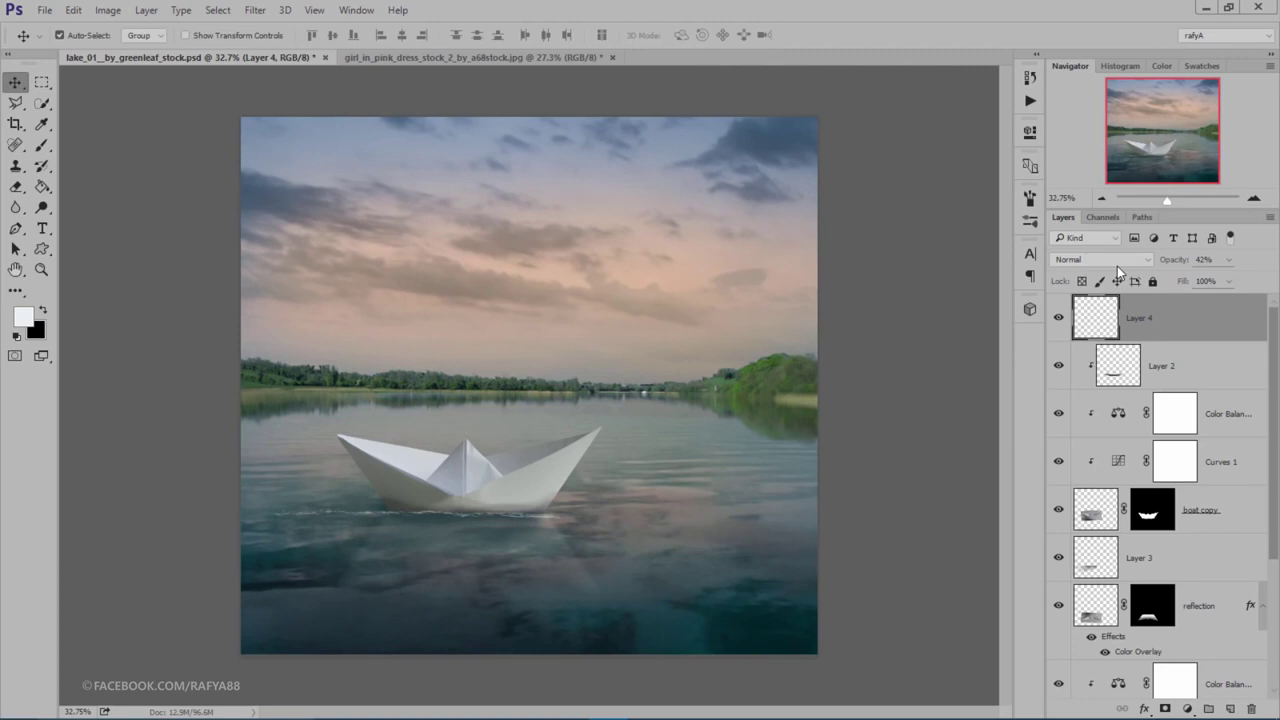
pyautogui.hotkey('ctrl', 'j')
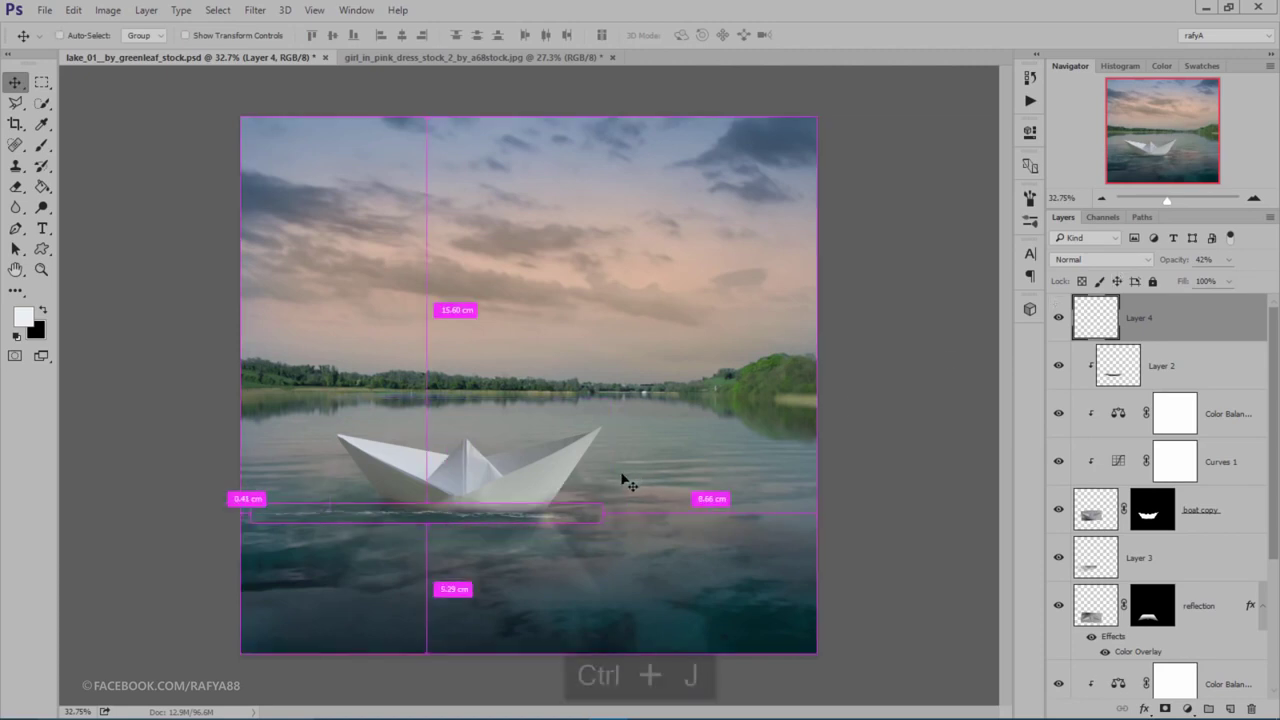
pyautogui.hotkey('ctrl', 't')
pyautogui.scroll(2, 446, 527)
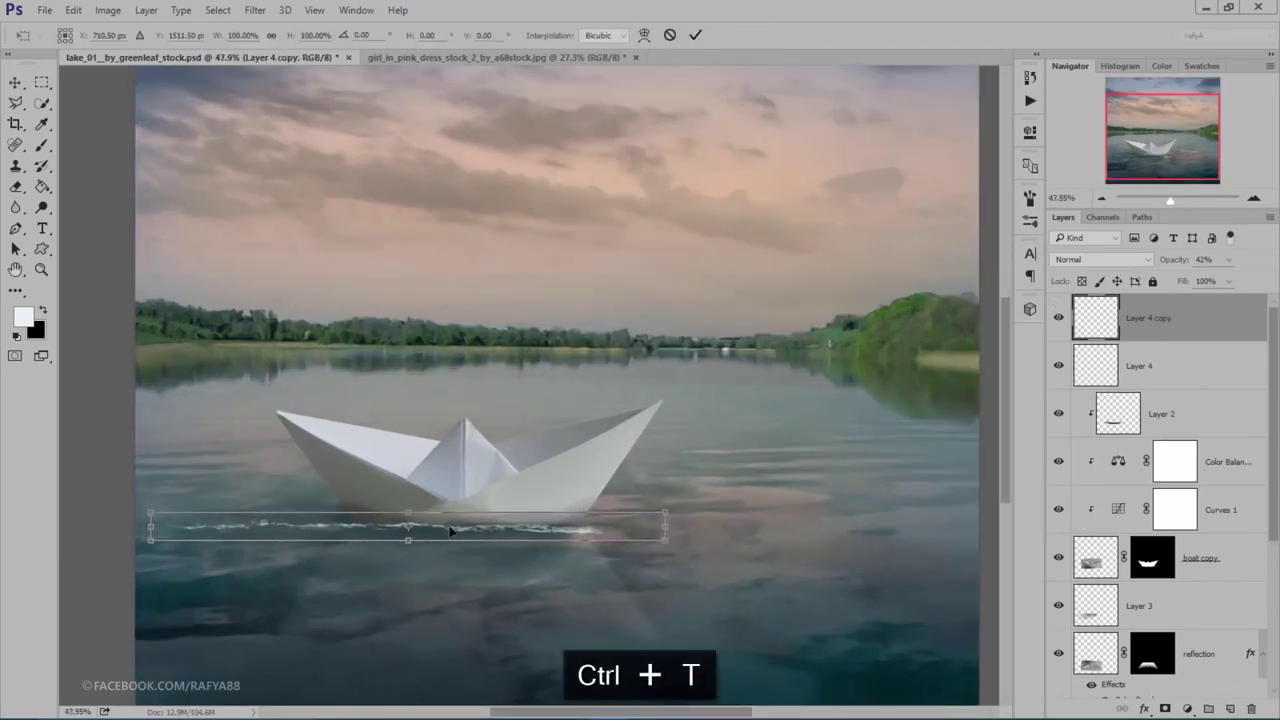
pyautogui.moveTo(474, 527); pyautogui.dragTo(452, 526)
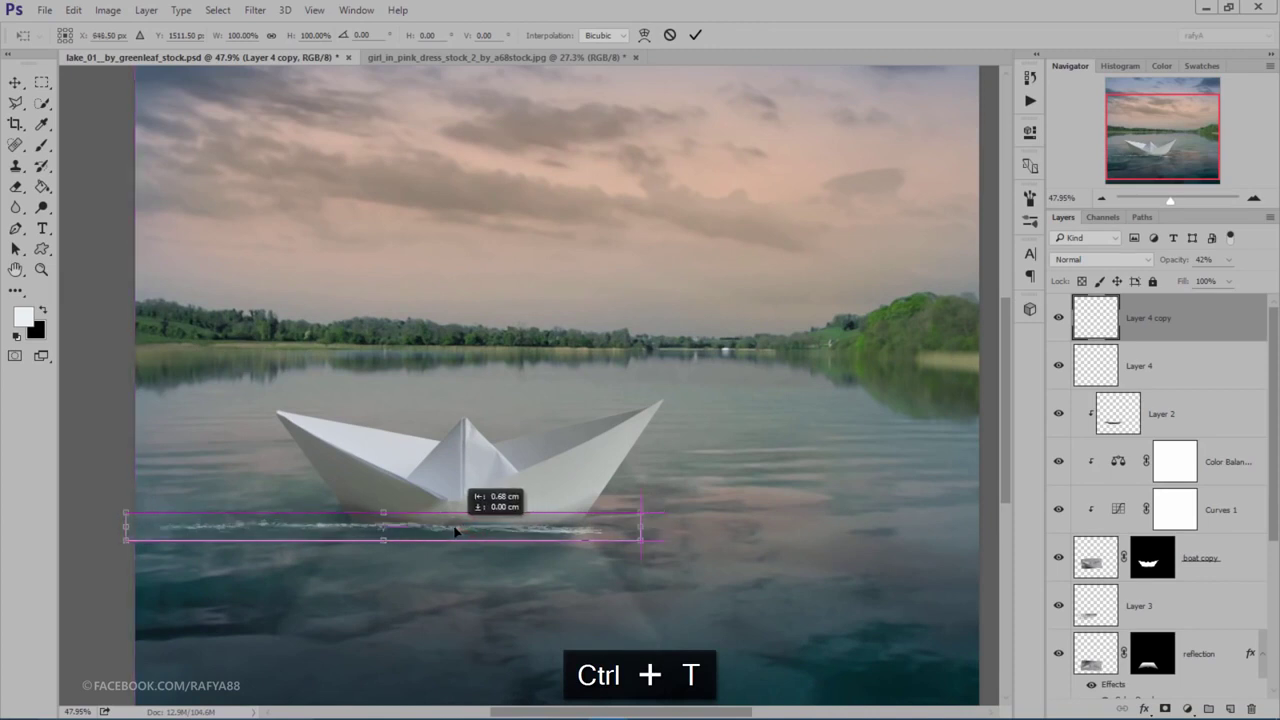
pyautogui.rightClick(454, 525)
pyautogui.click(514, 381)
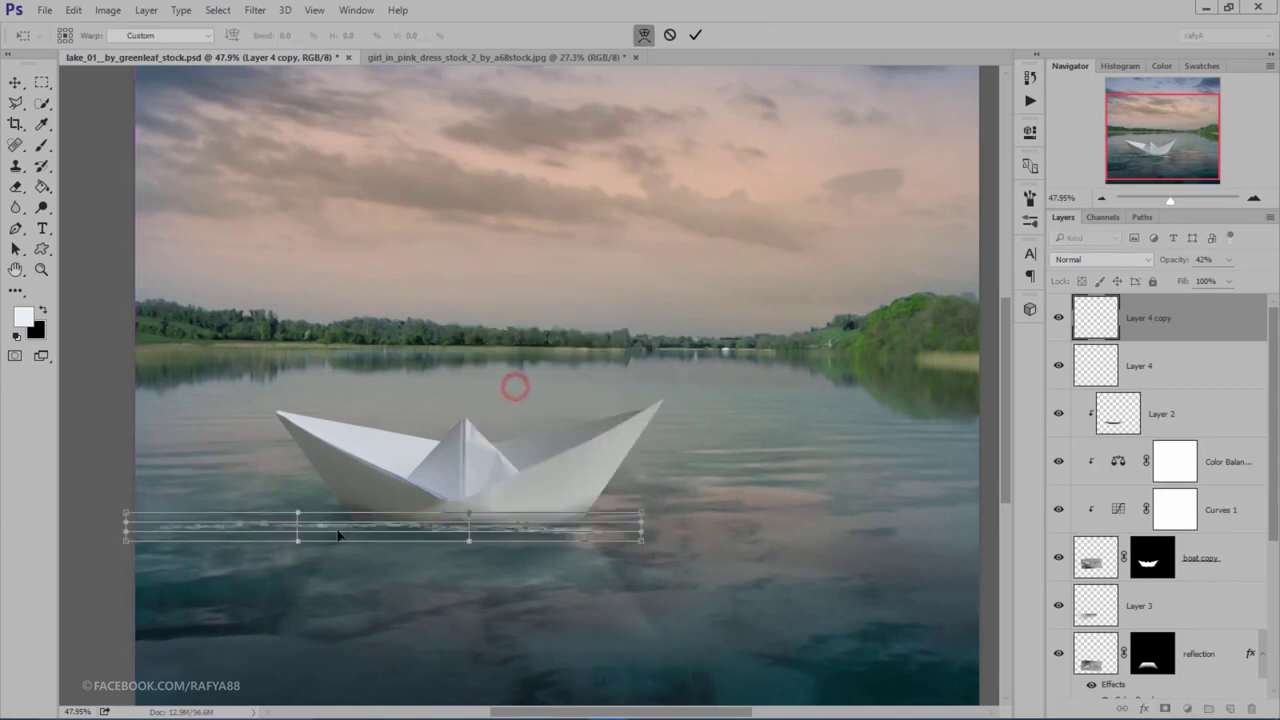
pyautogui.moveTo(337, 530); pyautogui.dragTo(339, 553)
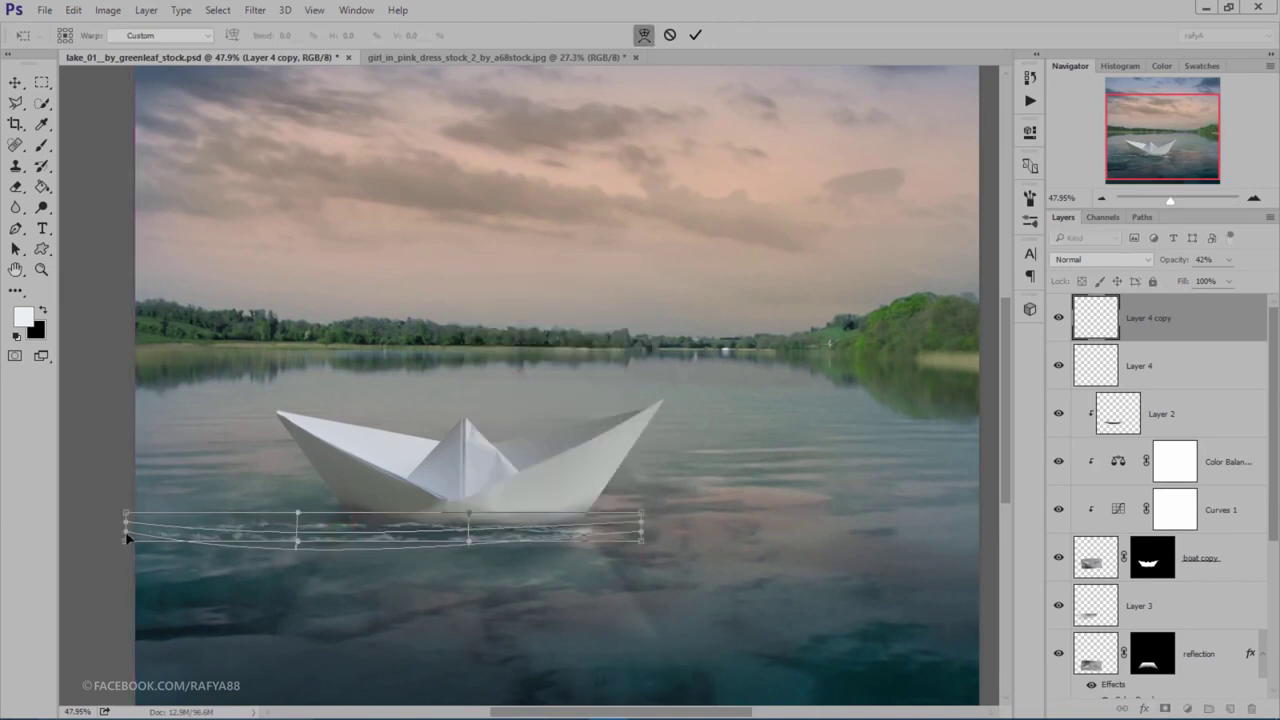
pyautogui.moveTo(126, 534); pyautogui.dragTo(109, 580)
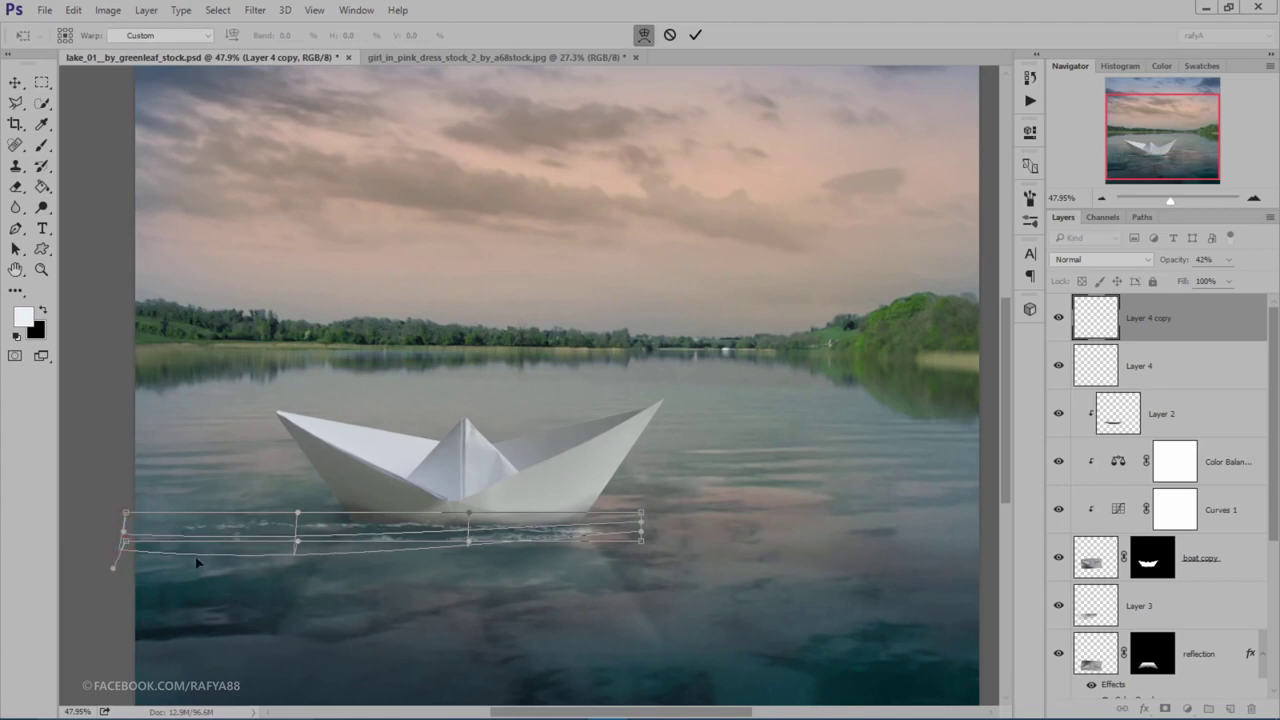
pyautogui.moveTo(202, 545); pyautogui.dragTo(201, 558)
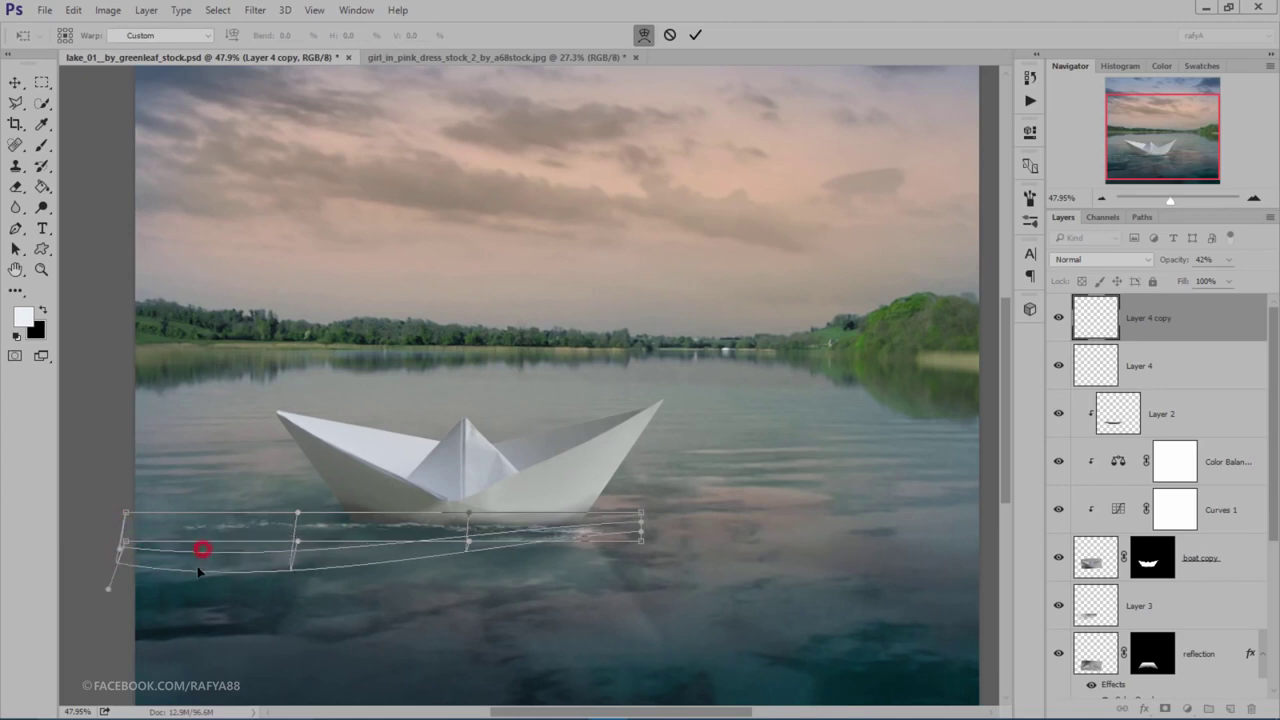
pyautogui.click(695, 36)
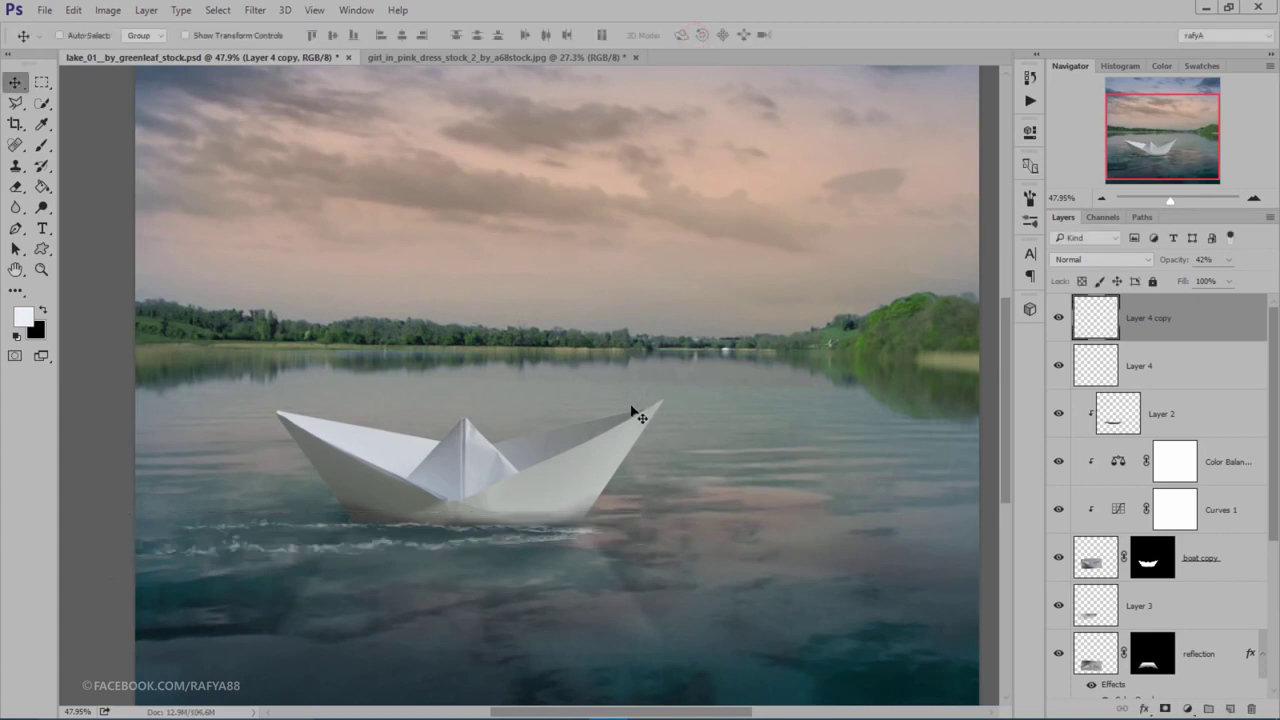
# Step: Nudge the warped wake into place, set it to 20% opacity, and duplicate it again
pyautogui.hotkey('ctrl', 't')
pyautogui.moveTo(541, 542); pyautogui.dragTo(543, 540)
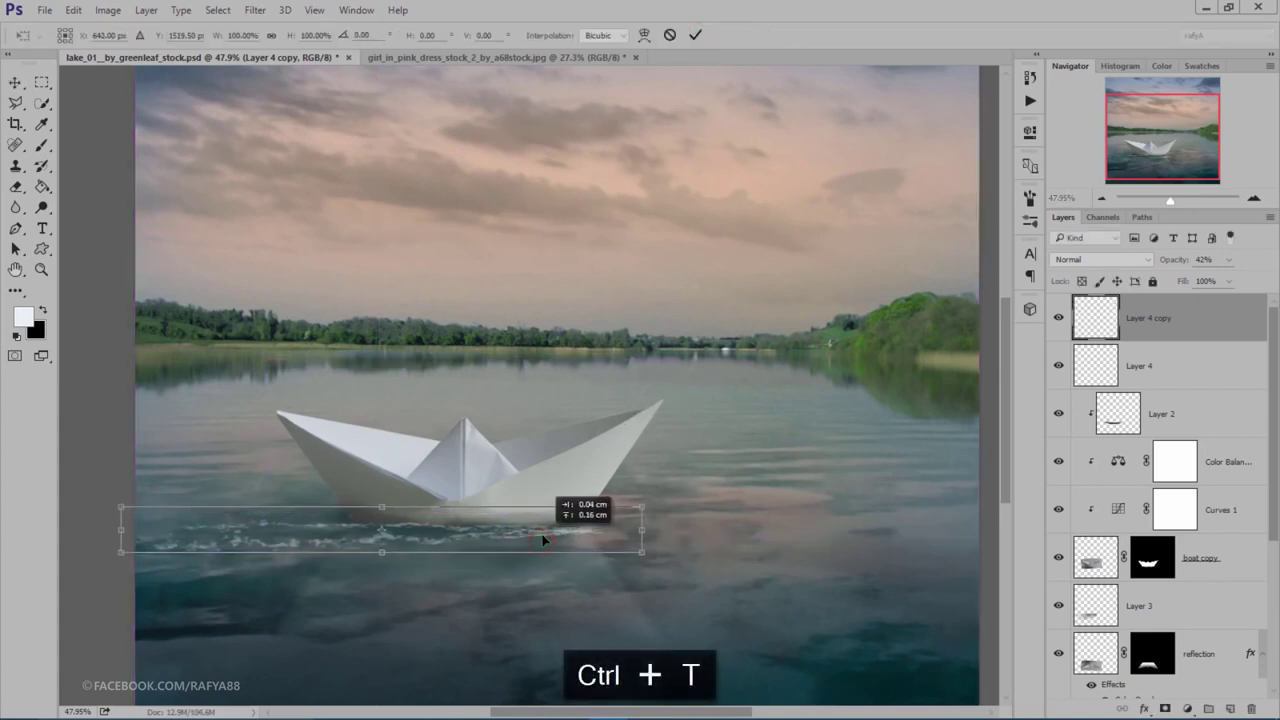
pyautogui.click(696, 36)
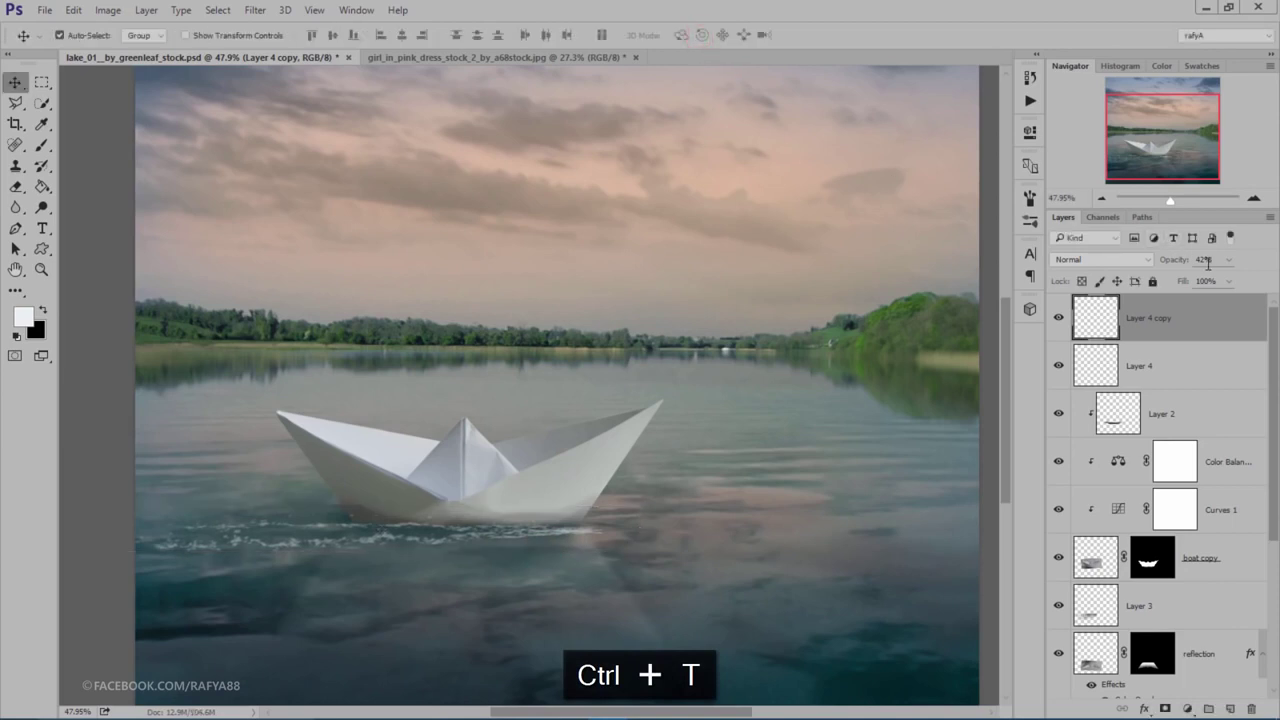
pyautogui.moveTo(1181, 263); pyautogui.dragTo(1169, 262)
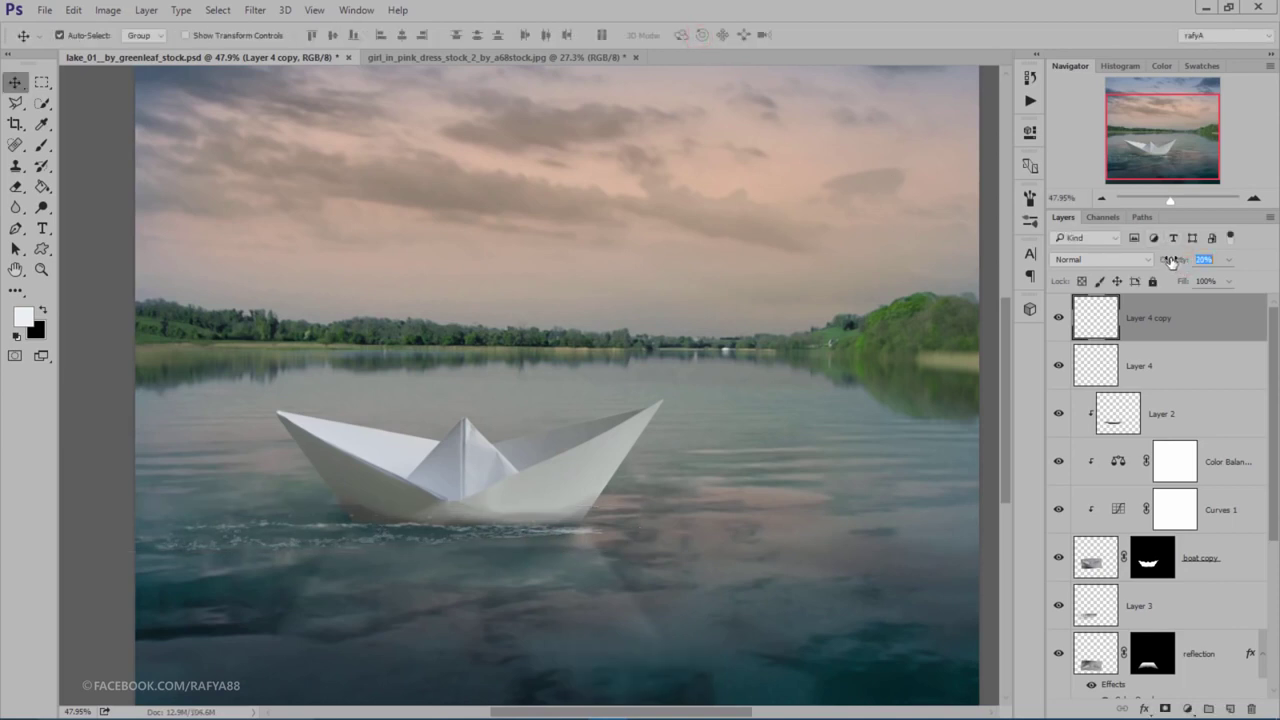
pyautogui.hotkey('ctrl', 'j')
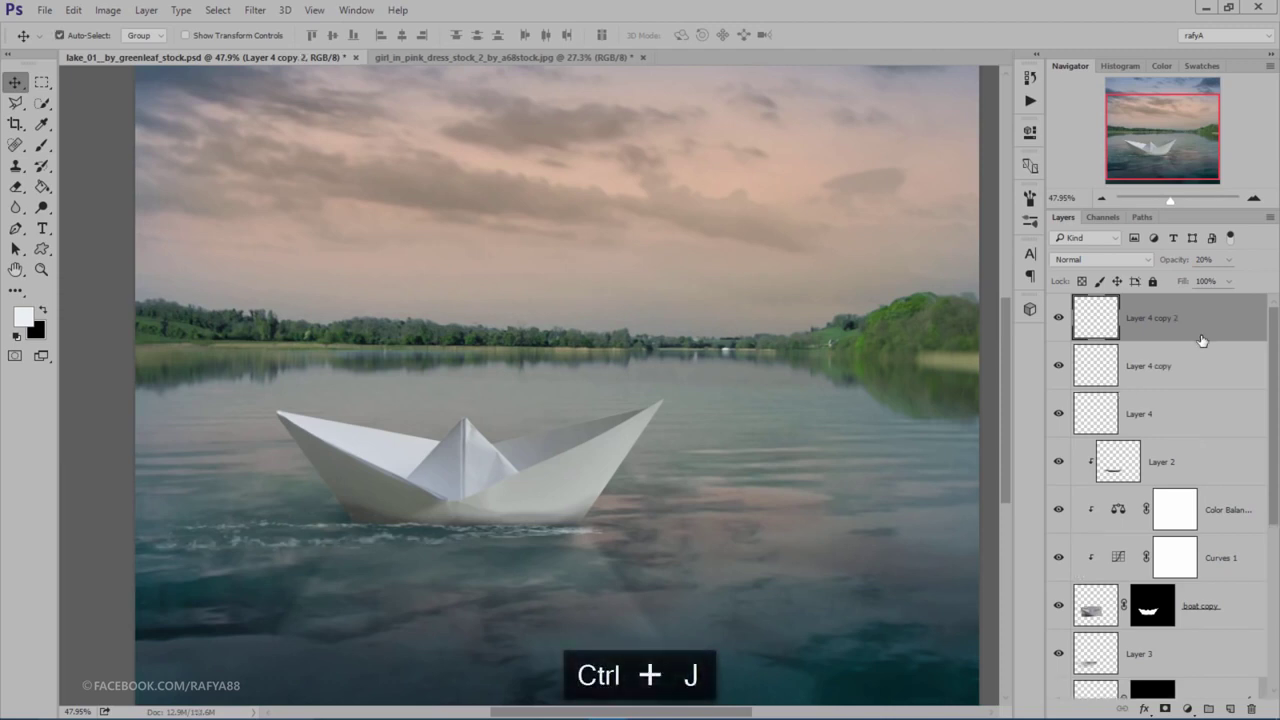
# Step: Move the third wake copy up onto the waterline and tilt it about 5 degrees
pyautogui.hotkey('ctrl', 't')
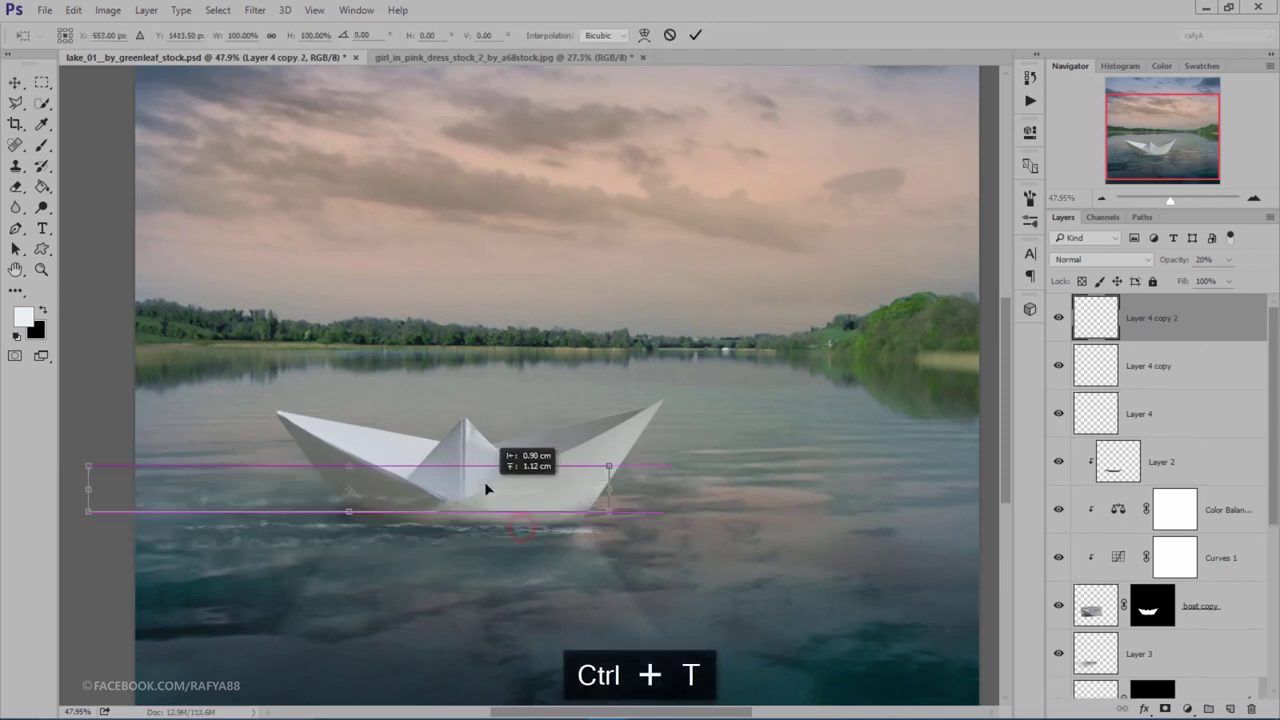
pyautogui.moveTo(567, 512); pyautogui.dragTo(514, 455)
pyautogui.moveTo(650, 496); pyautogui.dragTo(650, 510)
pyautogui.moveTo(565, 492); pyautogui.dragTo(563, 516)
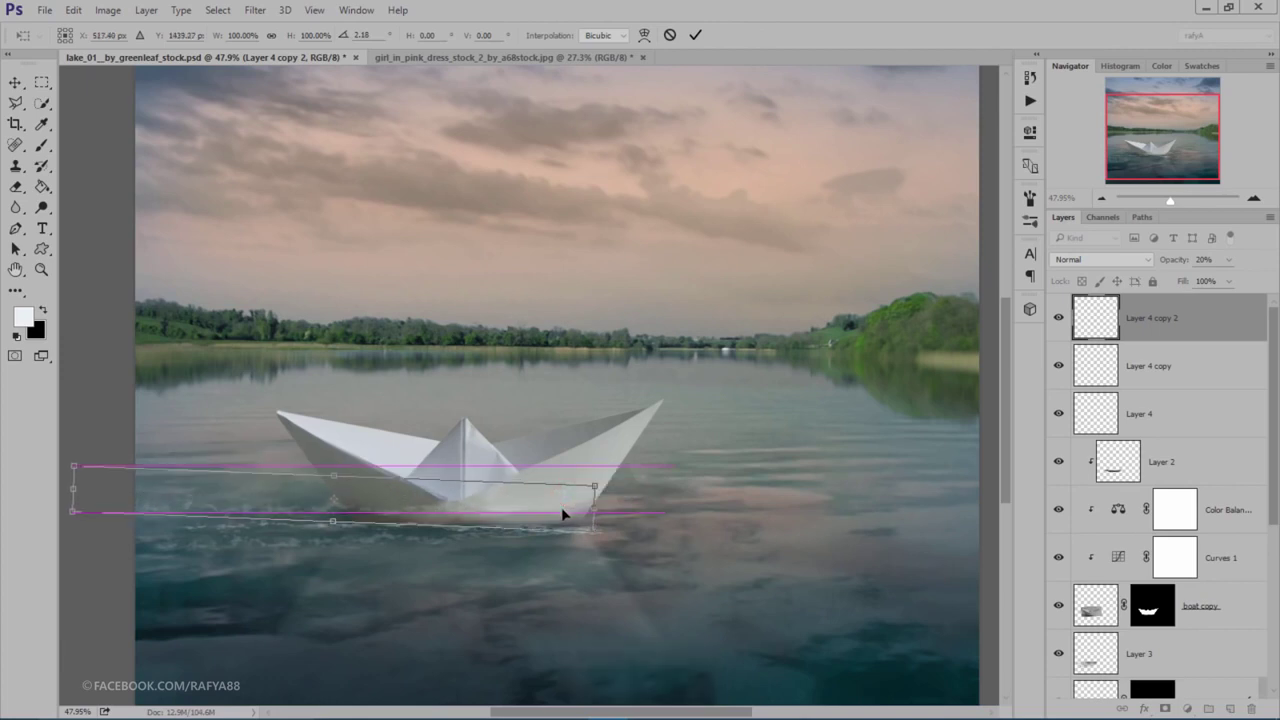
pyautogui.moveTo(652, 503); pyautogui.dragTo(654, 518)
pyautogui.click(695, 35)
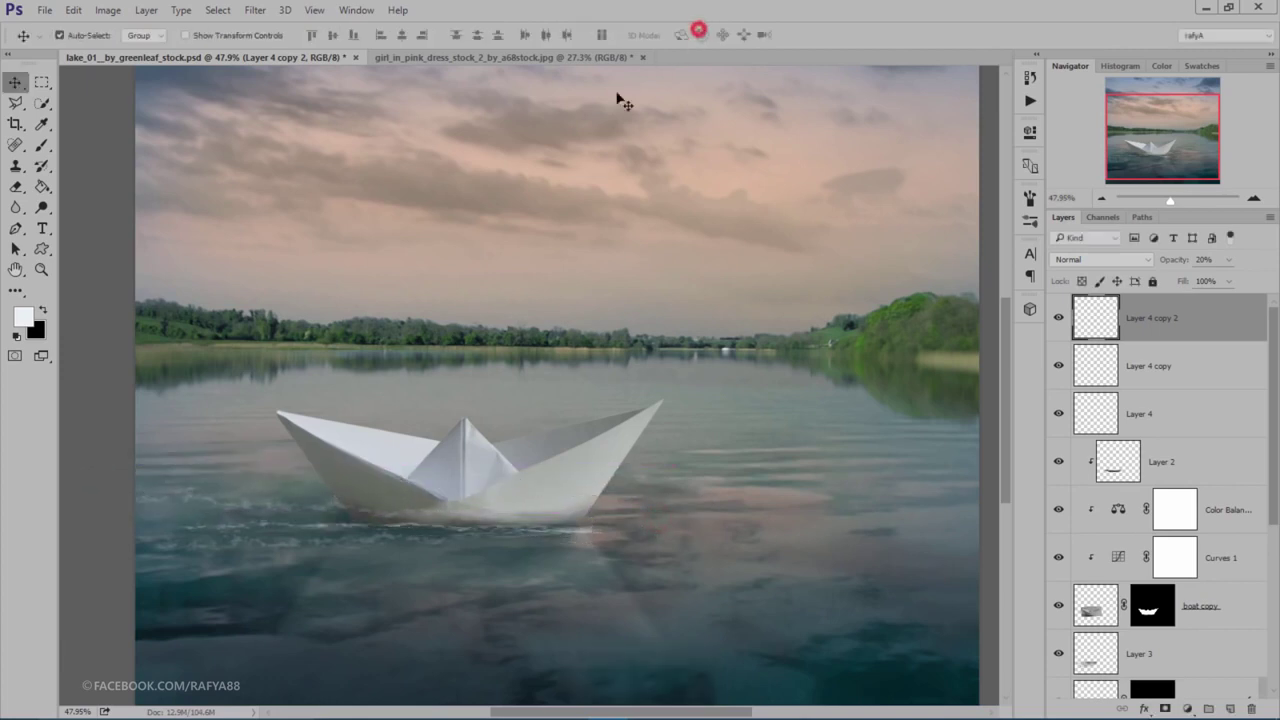
# Step: Erase the wake where it overlaps the hull at 100% eraser strength, then add an empty layer
pyautogui.click(16, 186)
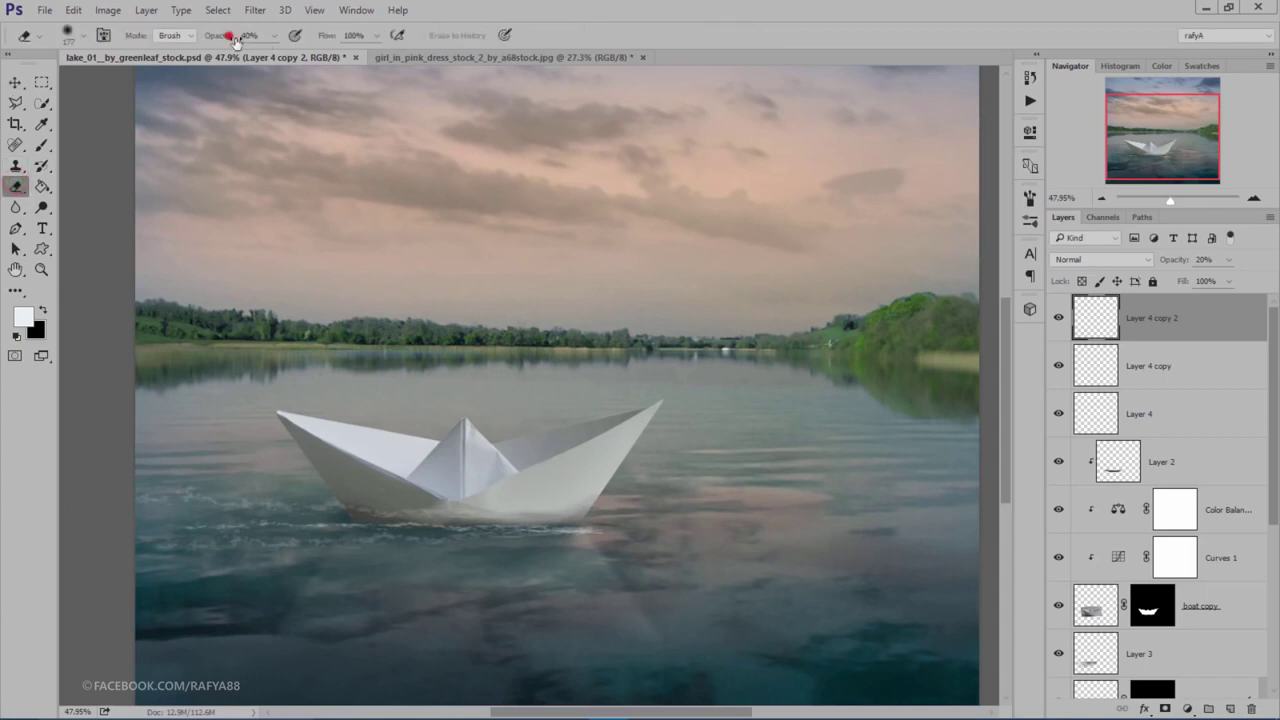
pyautogui.moveTo(230, 37); pyautogui.dragTo(443, 35)
pyautogui.moveTo(543, 503)
pyautogui.mouseDown()
pyautogui.moveTo(380, 503)
pyautogui.moveTo(343, 464)
pyautogui.mouseUp()
pyautogui.scroll(-3, 474, 289)
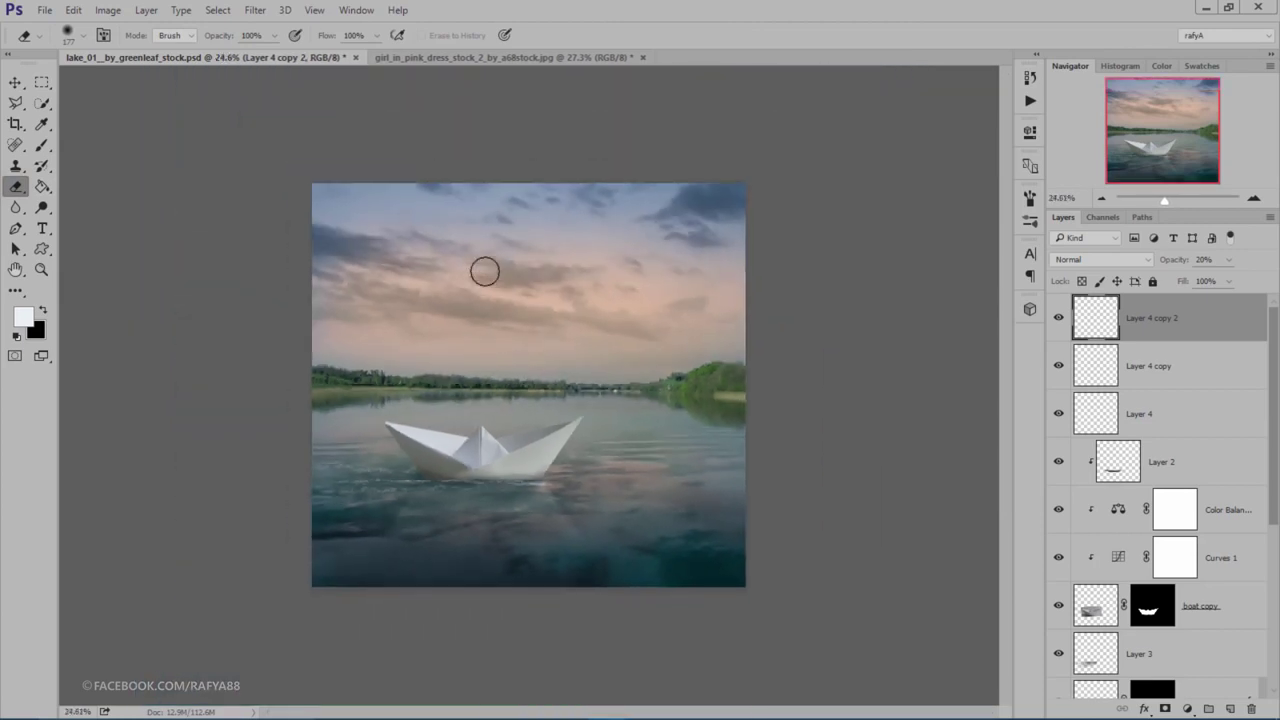
pyautogui.scroll(2, 484, 271)
pyautogui.scroll(1, 480, 269)
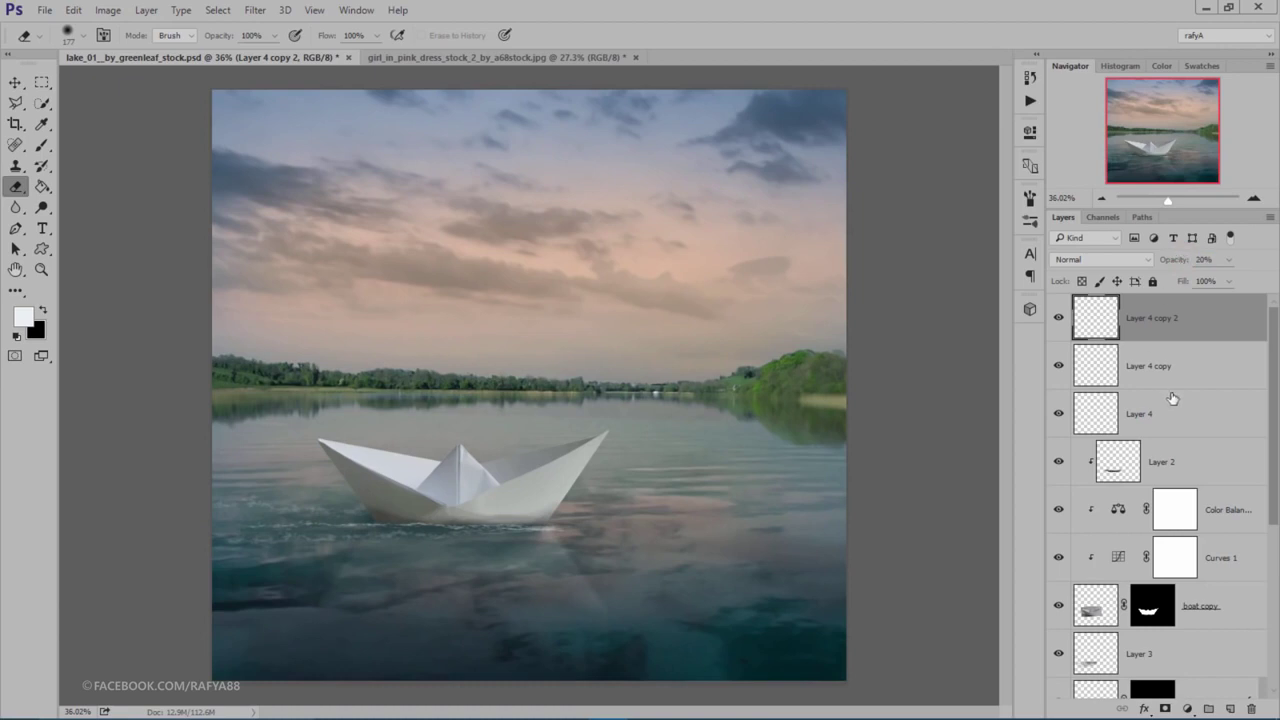
pyautogui.click(1211, 328)
# Step: Add a blank layer above the wakes and pick the water splash brush at about 134 px
pyautogui.click(1230, 708)
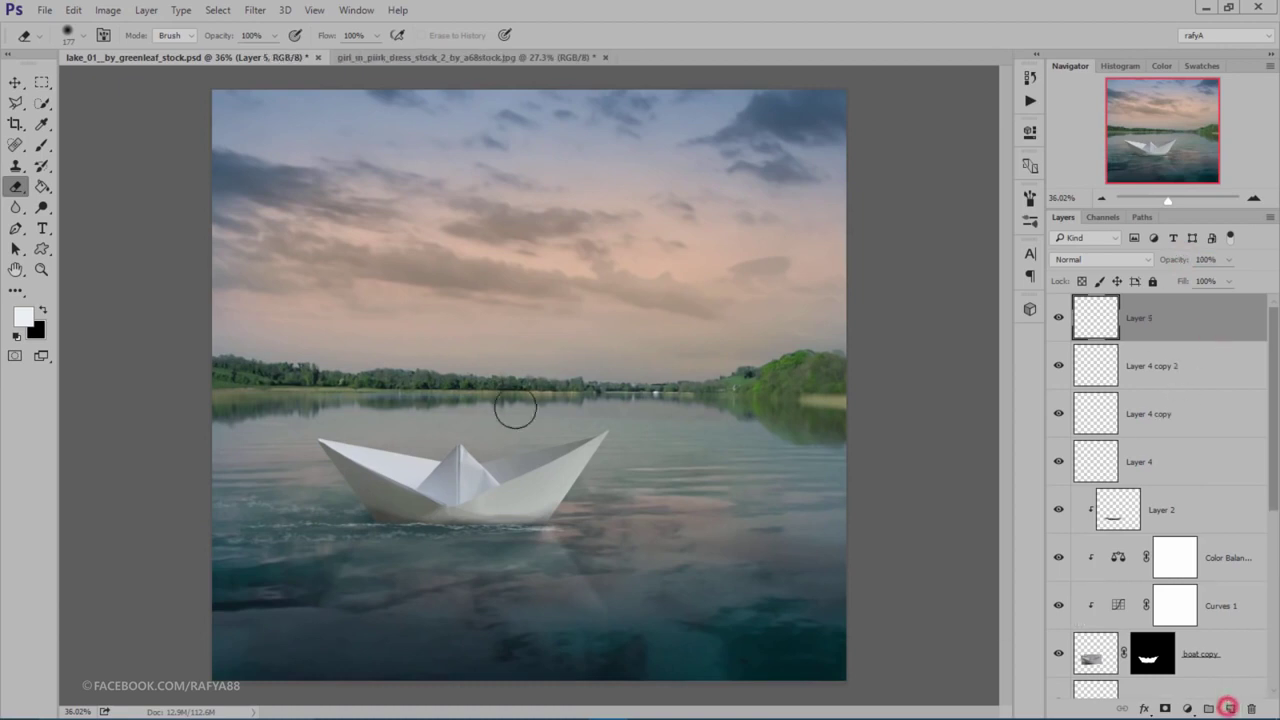
pyautogui.scroll(1, 512, 405)
pyautogui.click(42, 145)
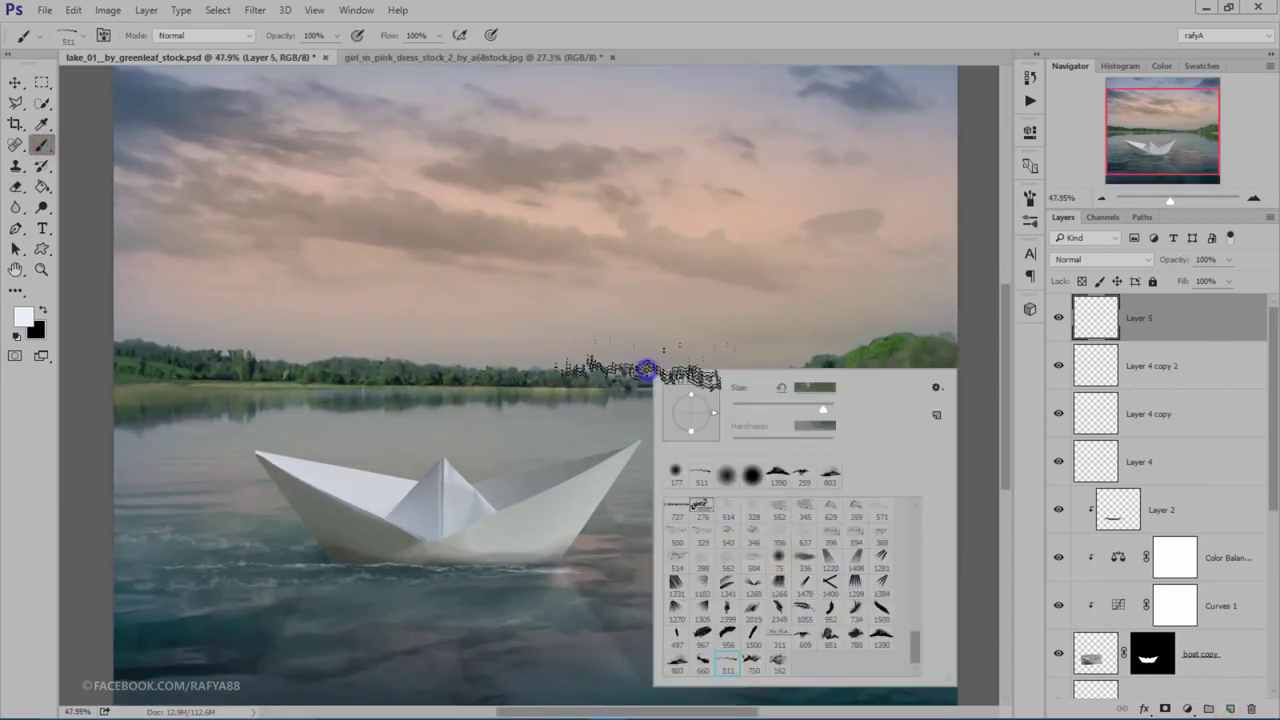
pyautogui.rightClick(656, 372)
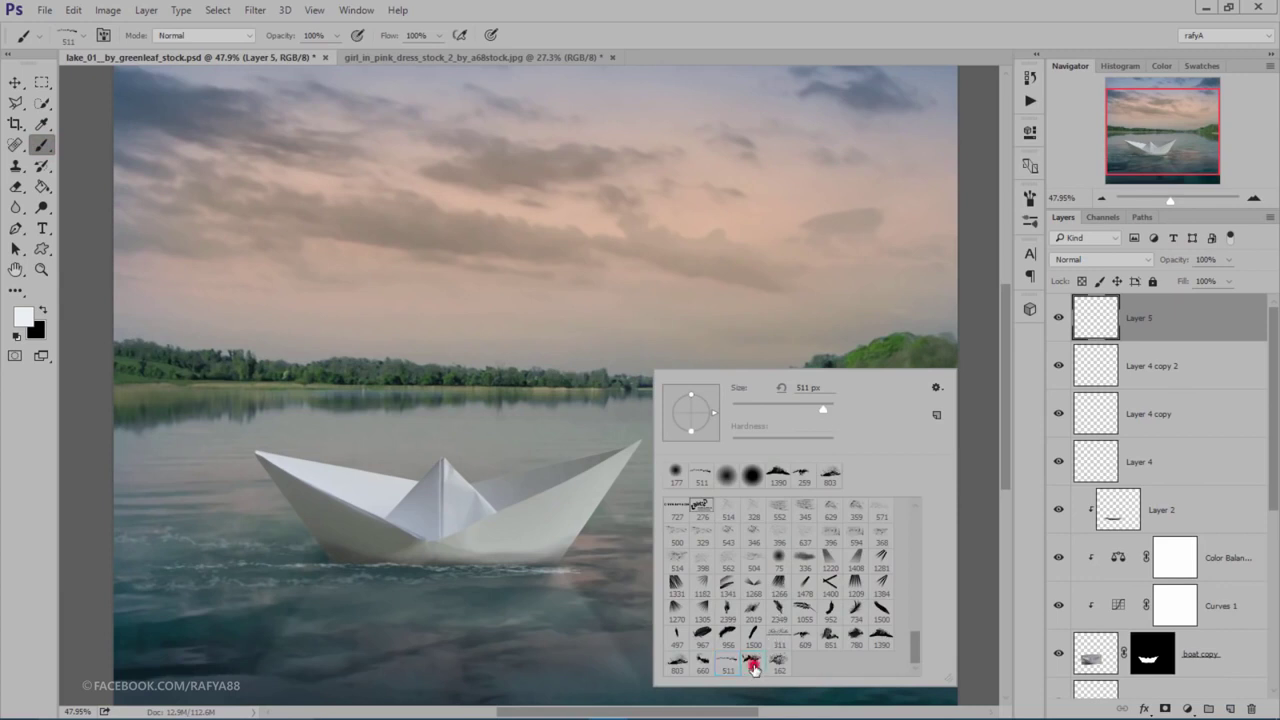
pyautogui.click(754, 666)
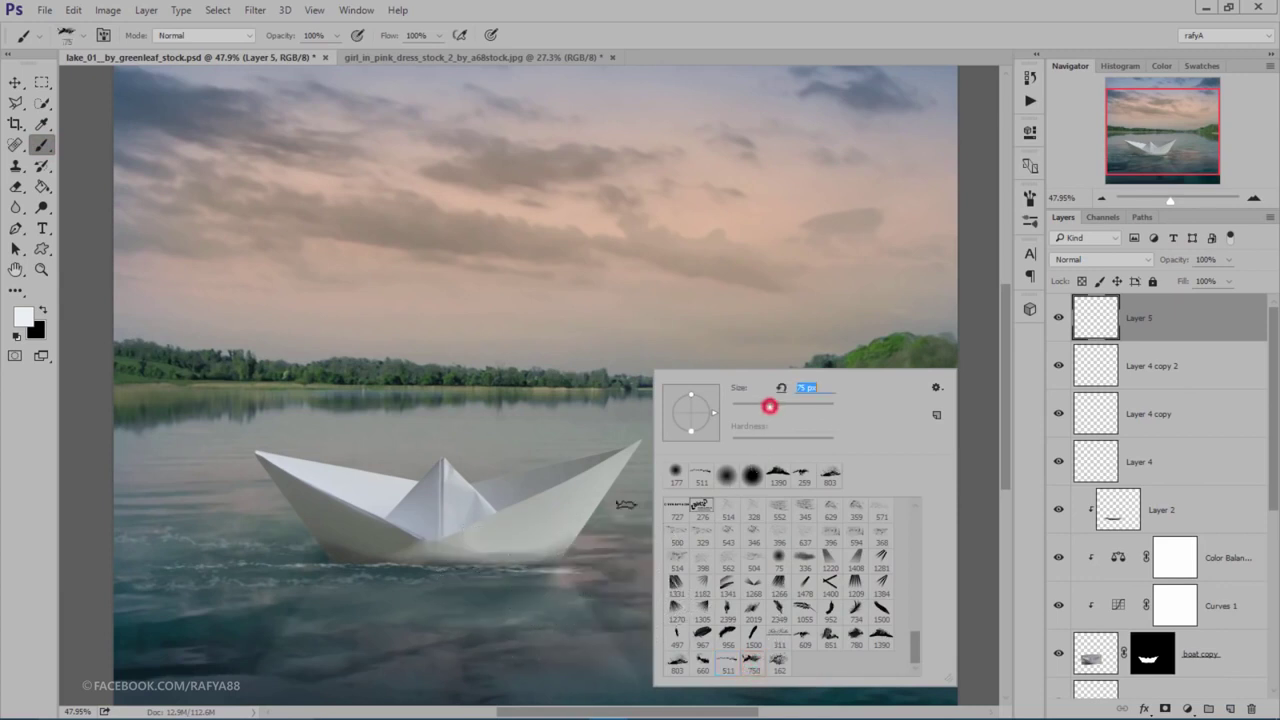
pyautogui.moveTo(769, 406); pyautogui.dragTo(805, 410)
# Step: Stamp a white splash where the hull meets the water, then enlarge and tilt it slightly
pyautogui.click(550, 565)
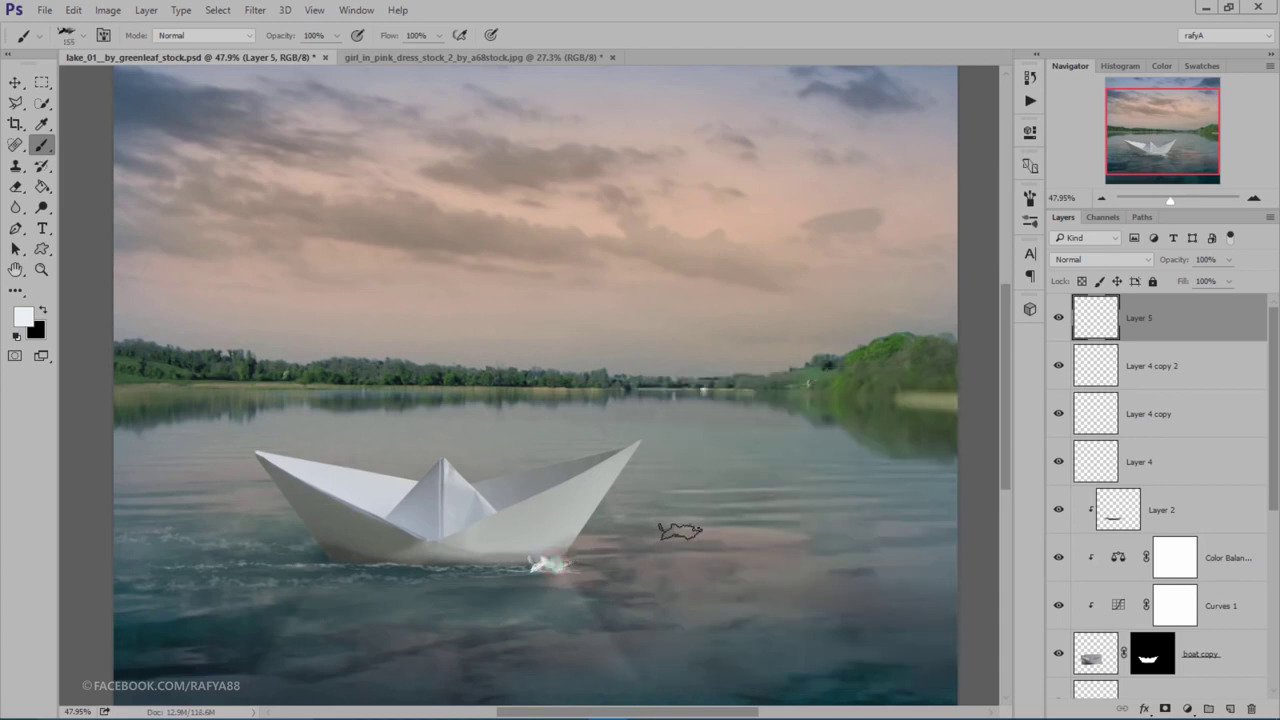
pyautogui.hotkey('ctrl', 't')
pyautogui.scroll(5, 547, 605)
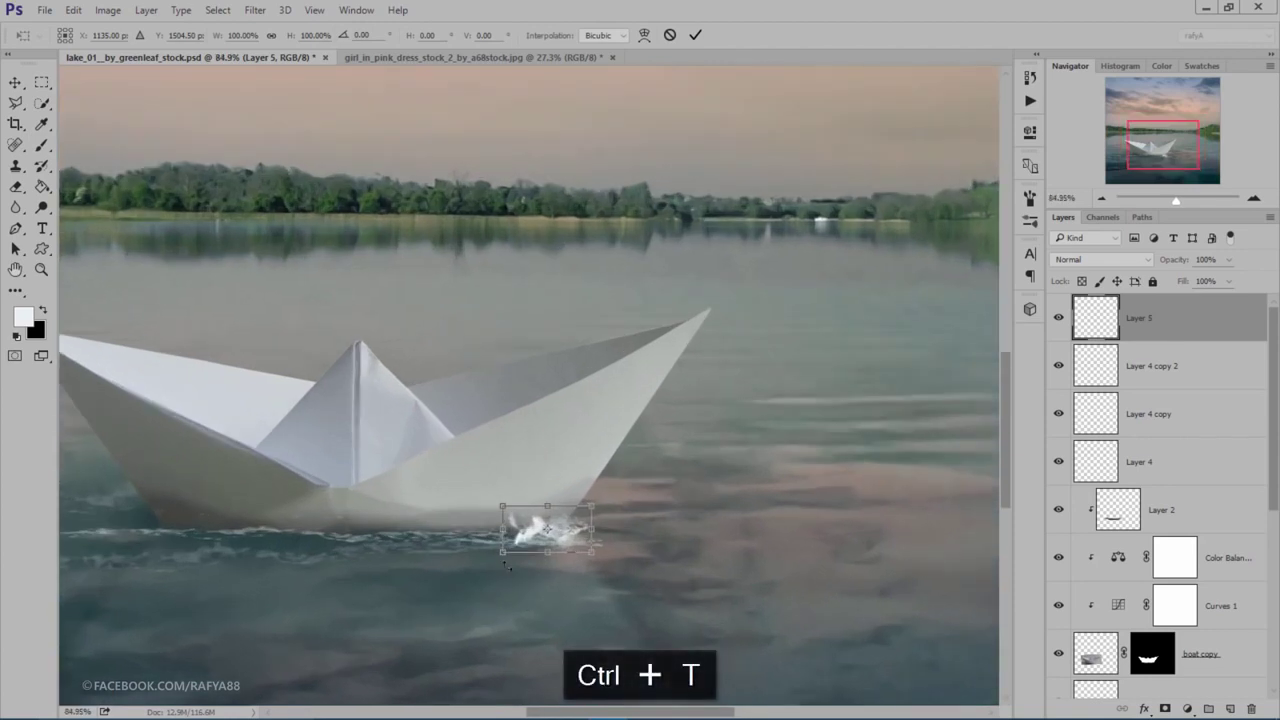
pyautogui.moveTo(500, 548); pyautogui.dragTo(471, 557)
pyautogui.moveTo(526, 591)
pyautogui.mouseDown()
pyautogui.moveTo(560, 580)
pyautogui.moveTo(596, 540)
pyautogui.mouseUp()
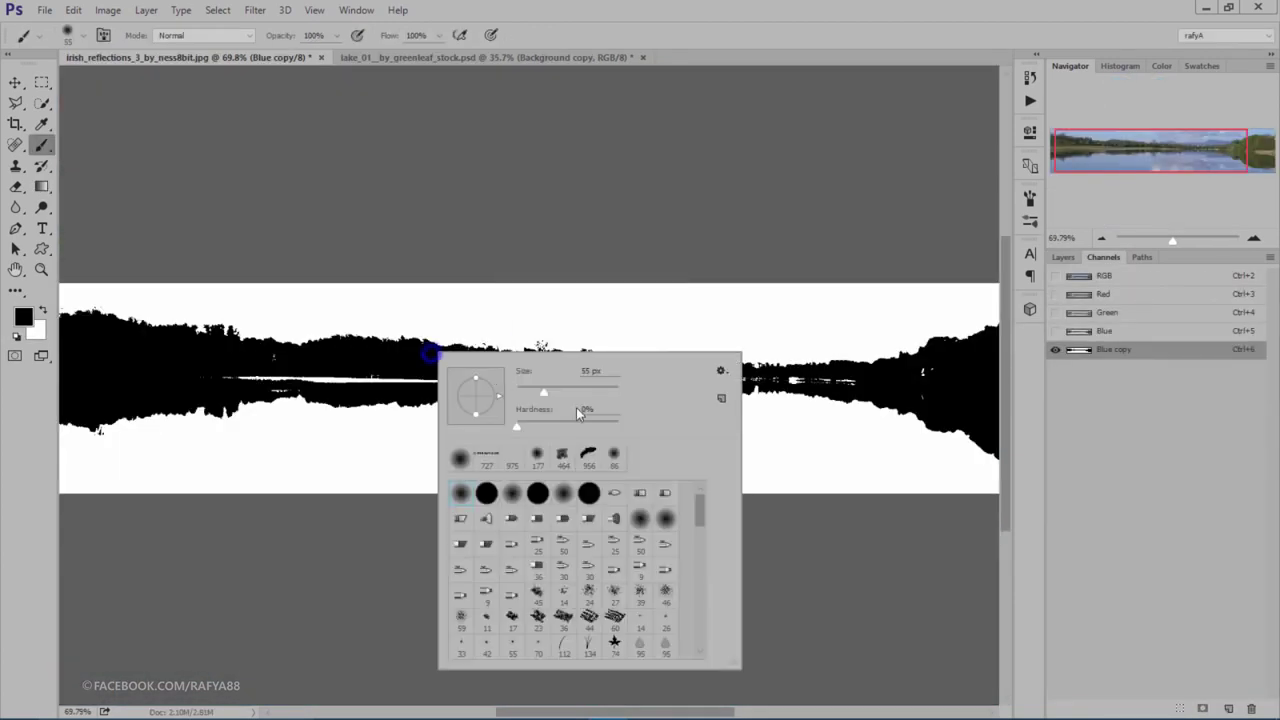
# Step: Paint out the stray white specks in the Blue copy channel and load it as a selection
pyautogui.moveTo(214, 374); pyautogui.dragTo(485, 377)
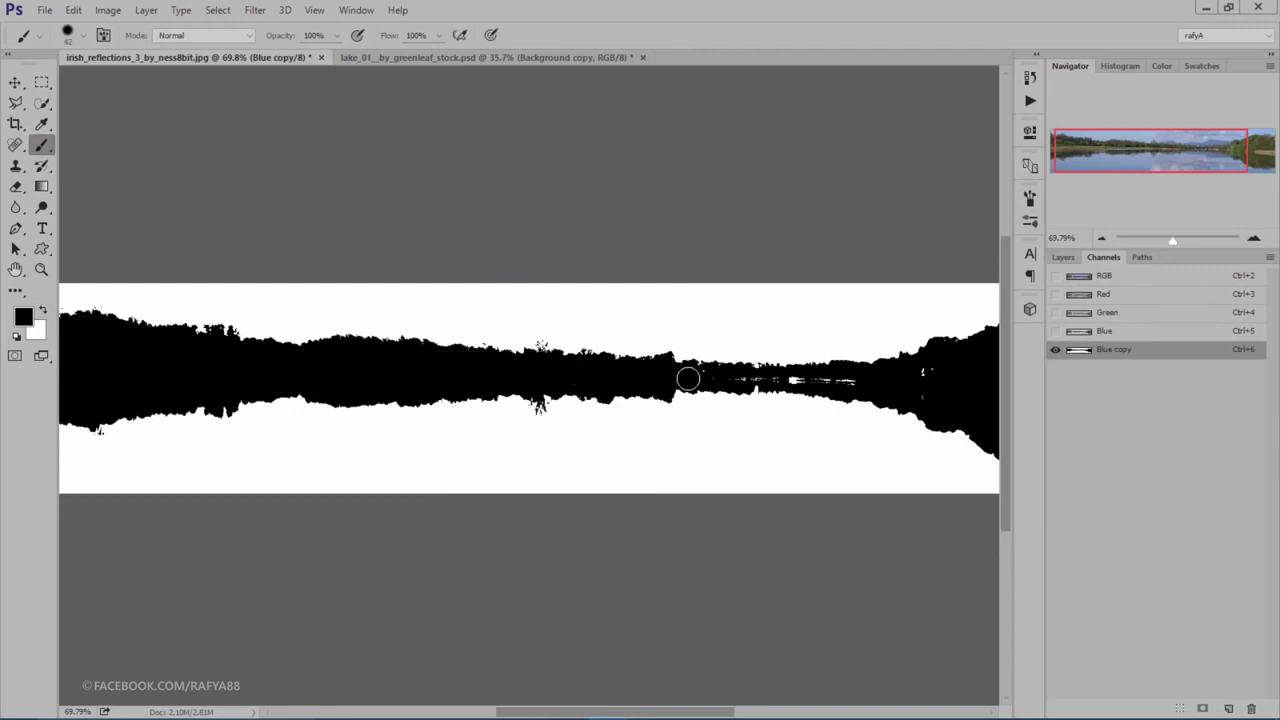
pyautogui.moveTo(730, 375); pyautogui.dragTo(775, 378)
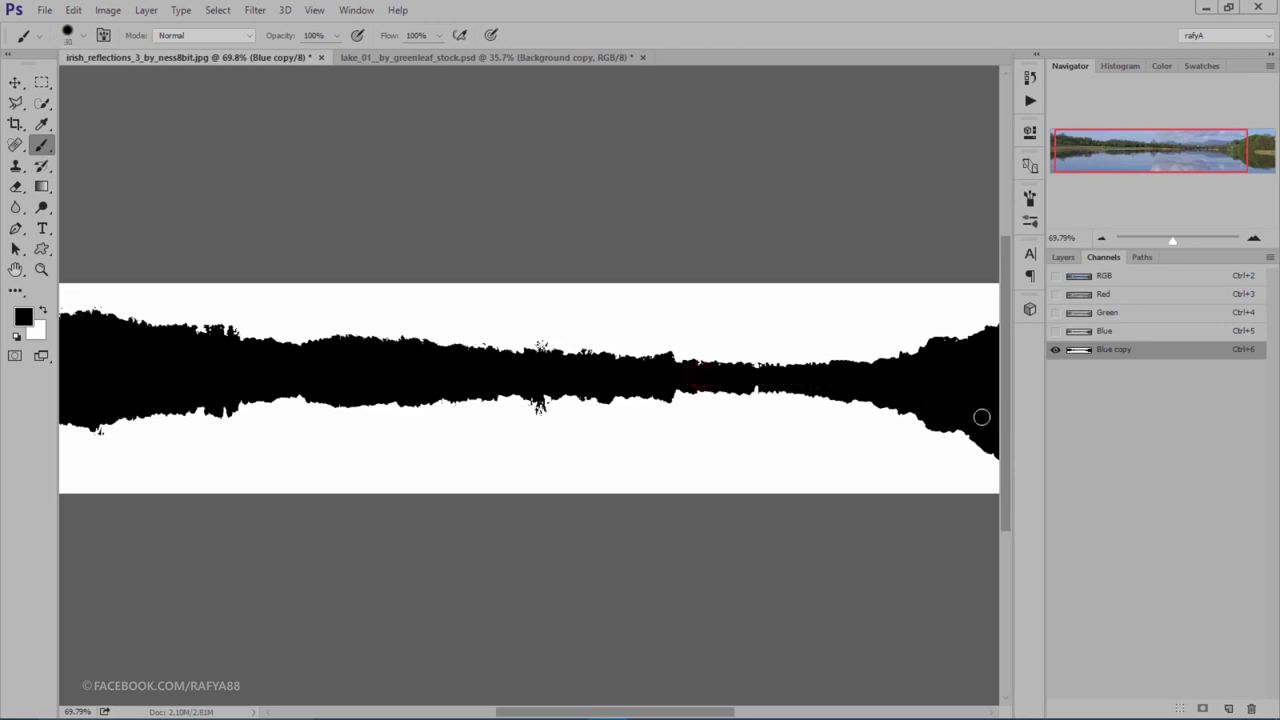
pyautogui.keyDown('alt'); pyautogui.scroll(-2, 880, 396); pyautogui.keyUp('alt')
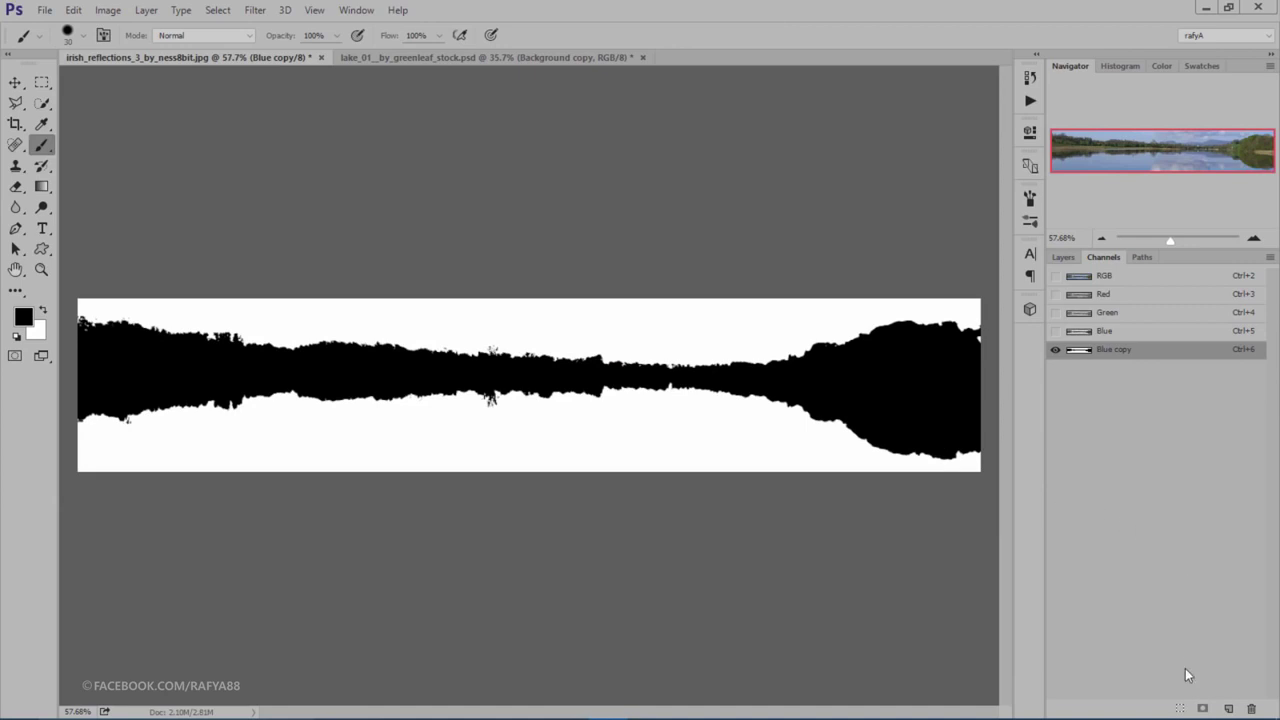
pyautogui.click(1182, 709)
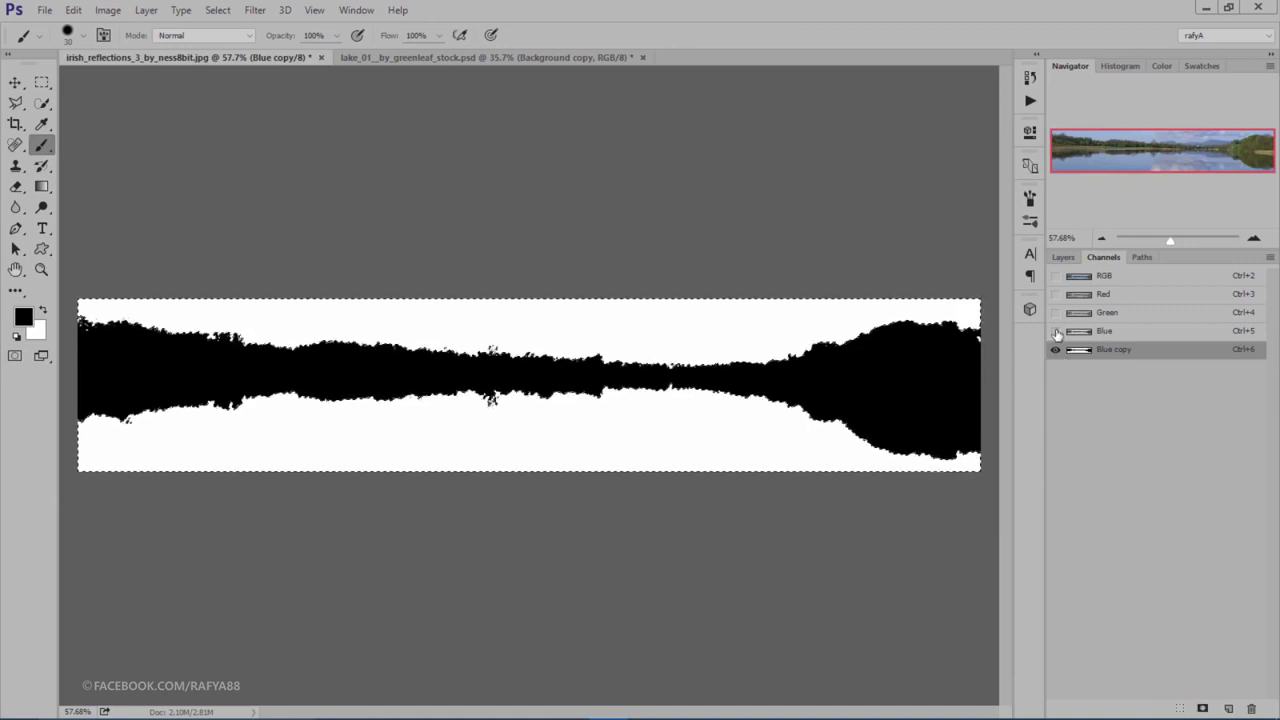
# Step: Add an inverted layer mask keeping only the trees and reflection, and drag the layer into lake_01
pyautogui.click(1055, 275)
pyautogui.click(1055, 349)
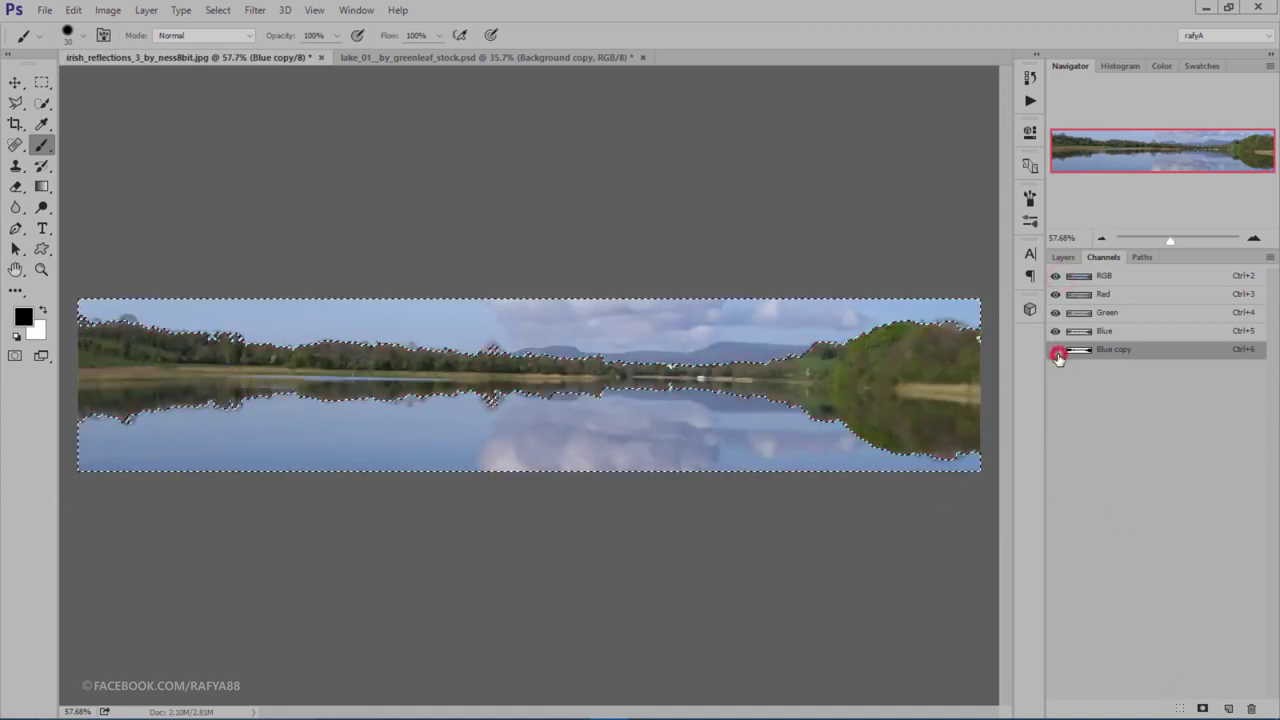
pyautogui.click(1063, 257)
pyautogui.click(1163, 344)
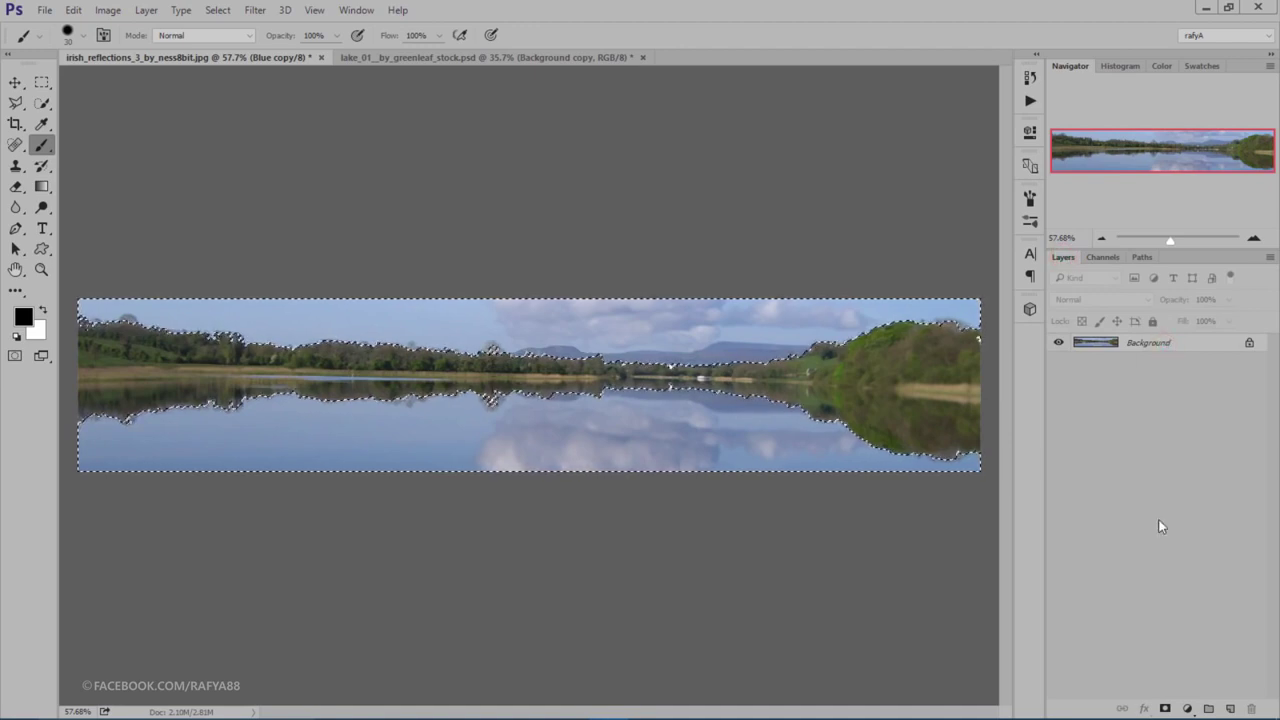
pyautogui.click(1165, 709)
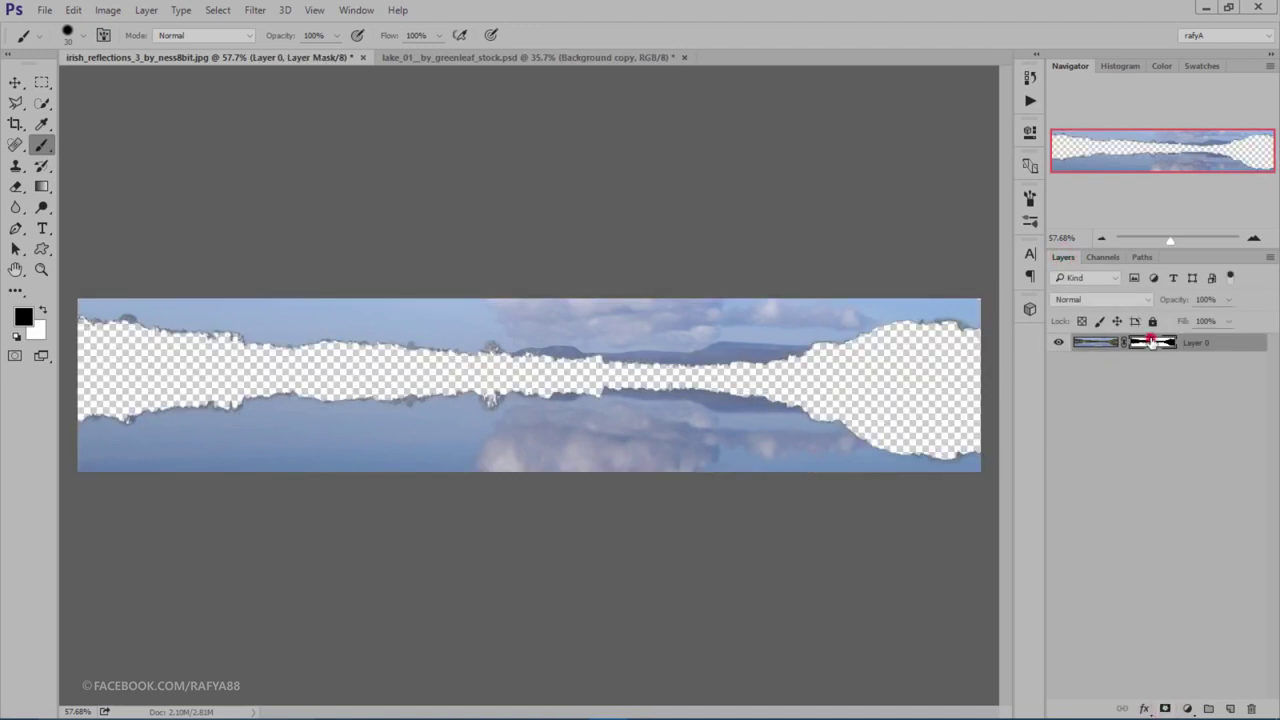
pyautogui.hotkey('ctrl', 'i')
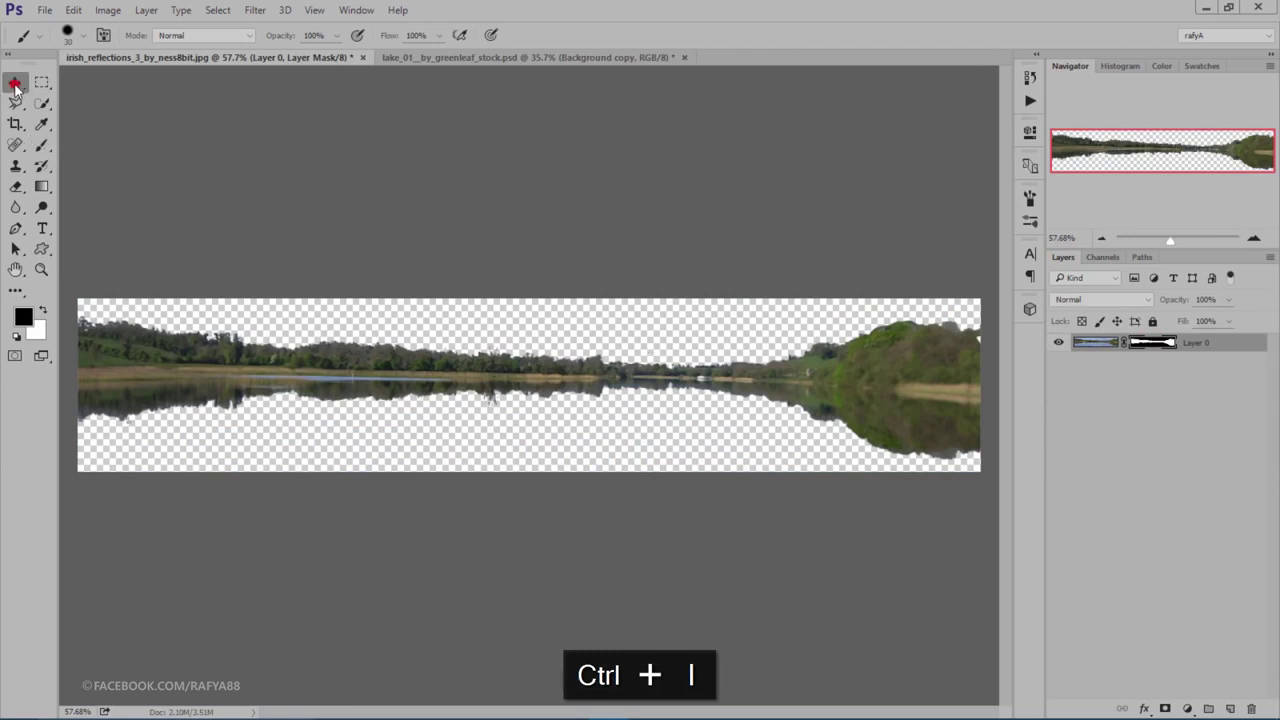
pyautogui.click(15, 82)
pyautogui.moveTo(361, 353)
pyautogui.mouseDown()
pyautogui.moveTo(492, 318)
pyautogui.moveTo(475, 383)
pyautogui.mouseUp()
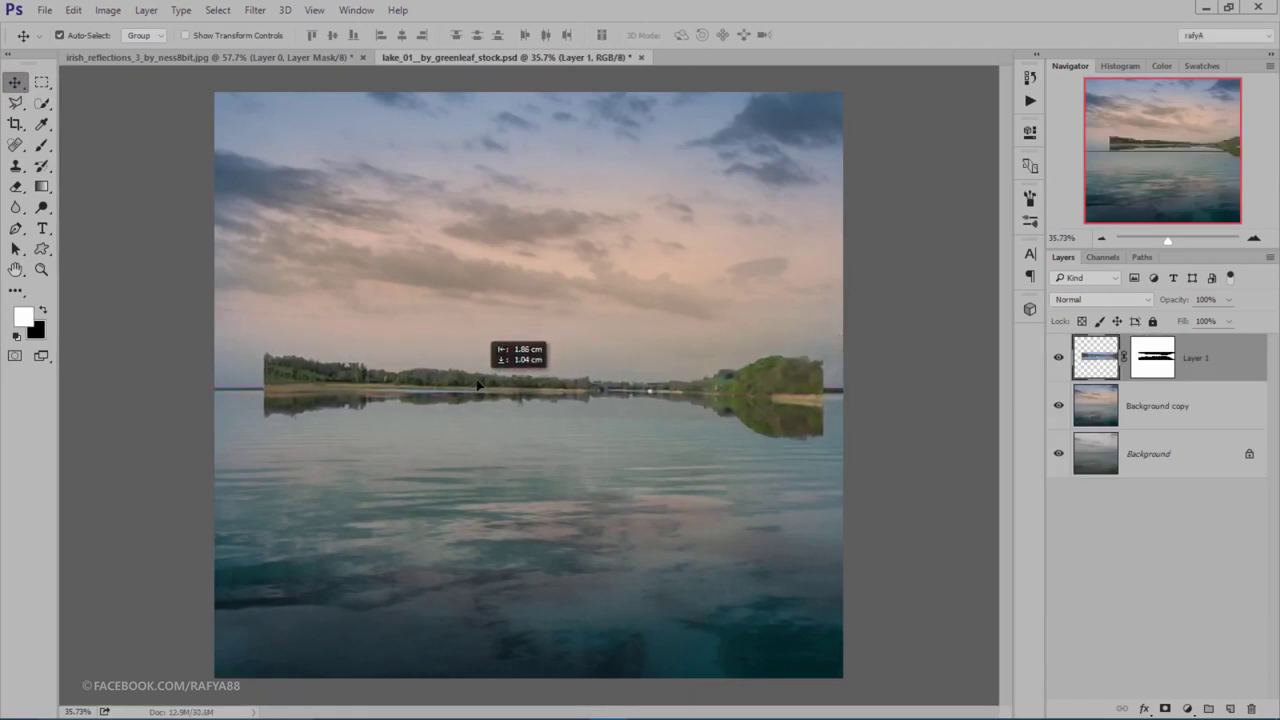
# Step: Scale the tree band to about 117%, shift it slightly, and rotate it -0.5° along the horizon
pyautogui.hotkey('ctrl', 't')
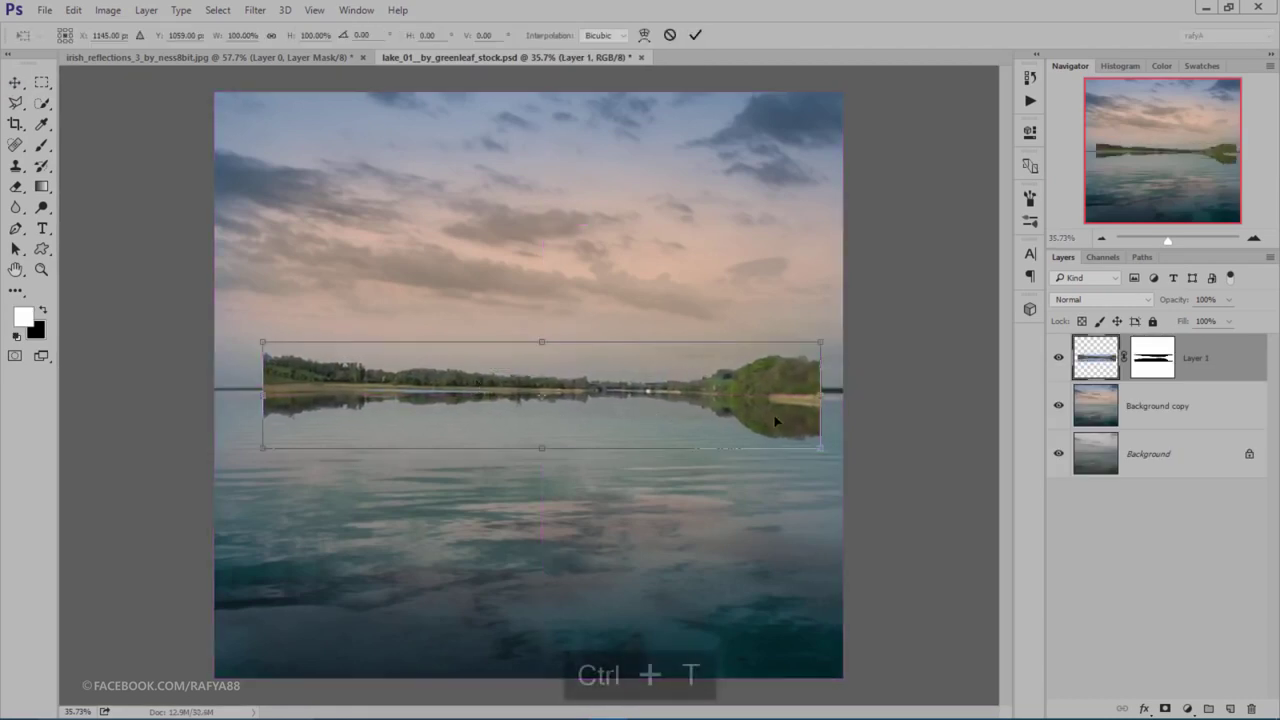
pyautogui.moveTo(826, 450); pyautogui.dragTo(873, 456)
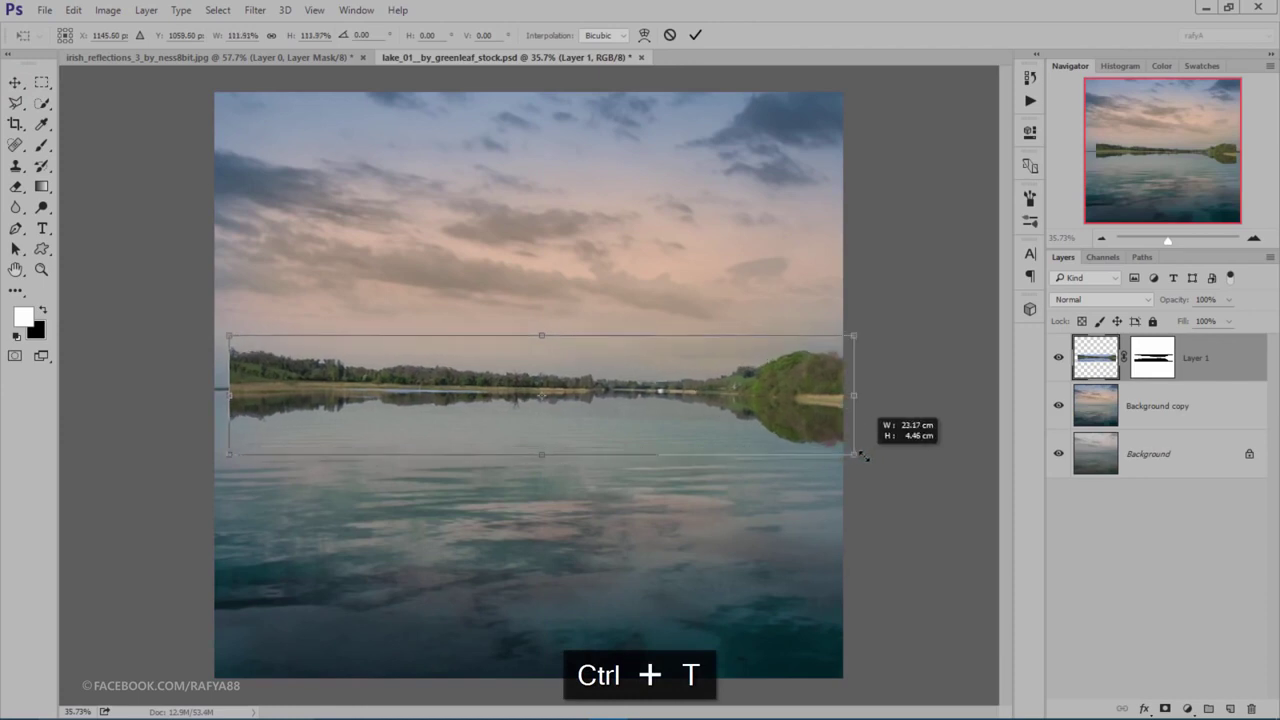
pyautogui.moveTo(792, 432); pyautogui.dragTo(783, 430)
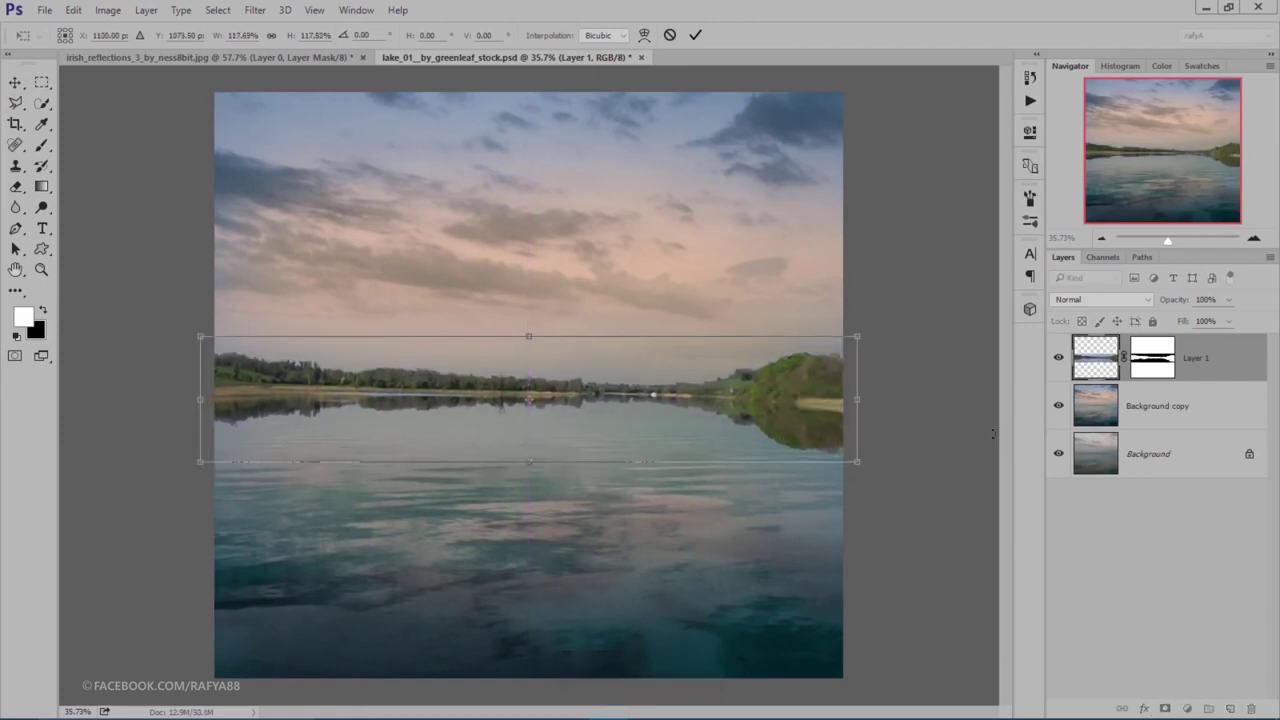
pyautogui.moveTo(986, 428); pyautogui.dragTo(986, 426)
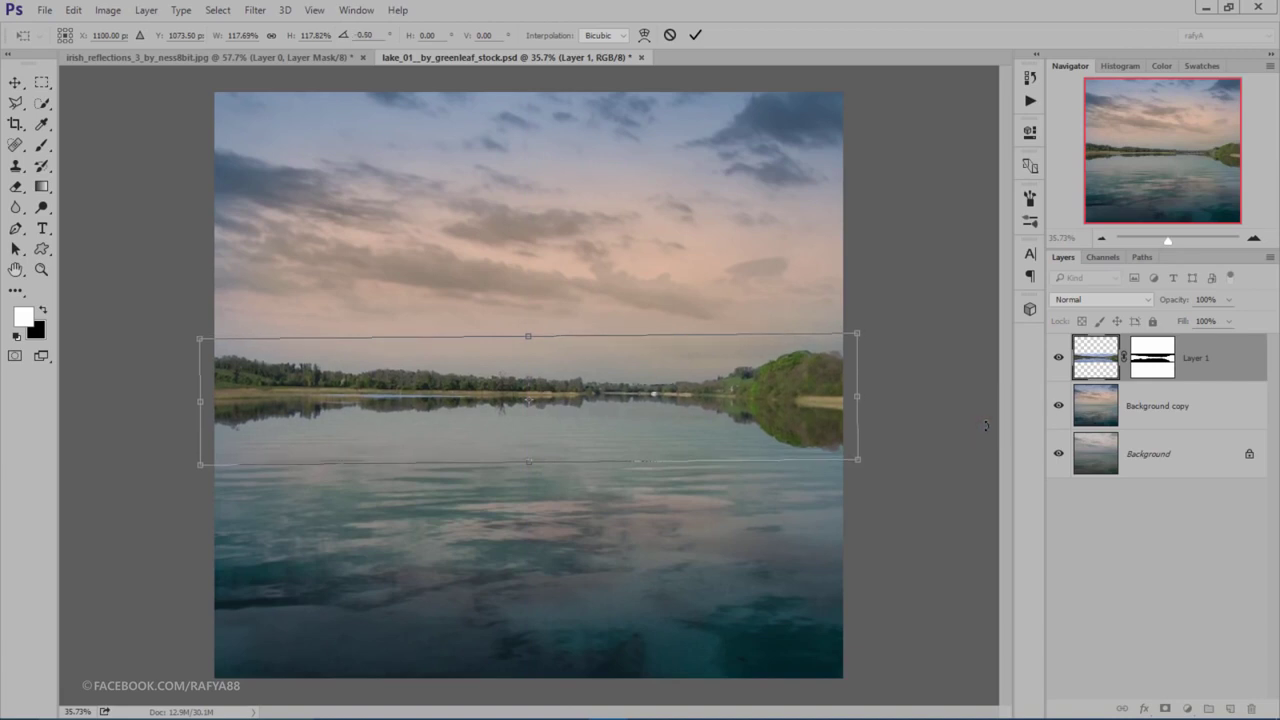
pyautogui.click(695, 37)
pyautogui.scroll(5, 329, 437)
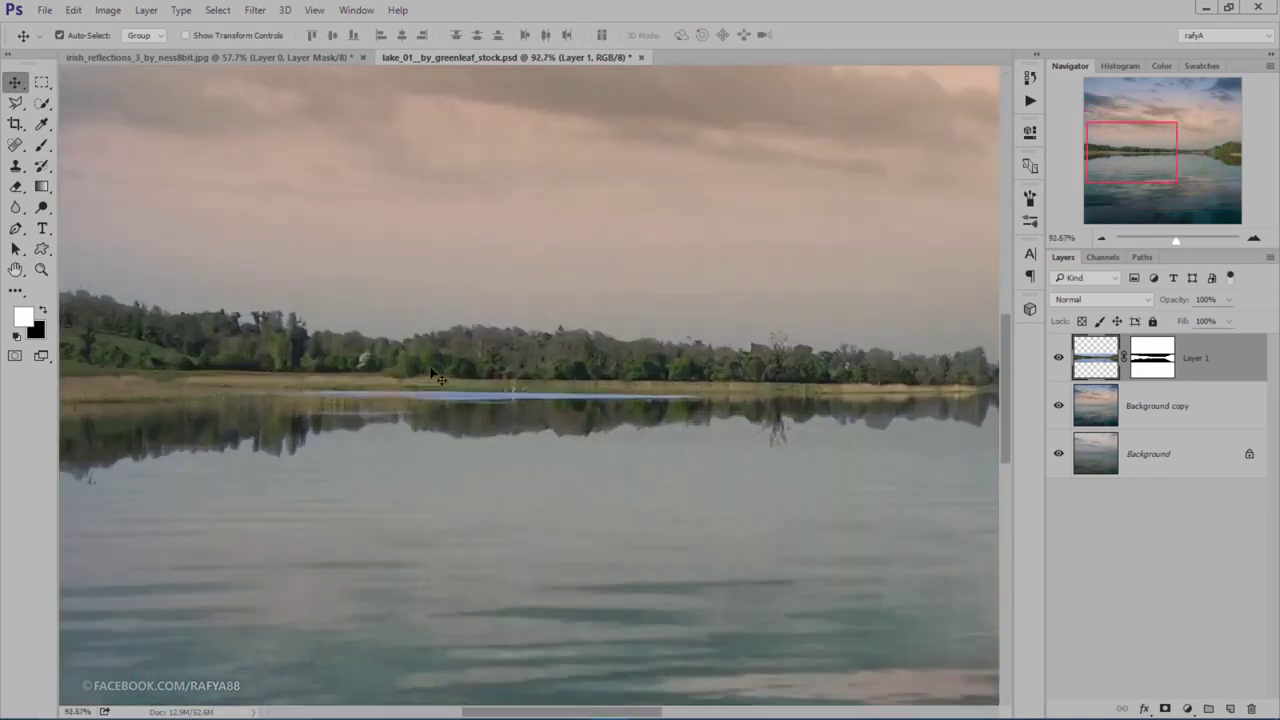
pyautogui.scroll(1, 437, 377)
pyautogui.scroll(1, 527, 403)
pyautogui.moveTo(650, 390)
pyautogui.mouseDown()
pyautogui.moveTo(283, 390)
pyautogui.moveTo(671, 372)
pyautogui.moveTo(839, 393)
pyautogui.mouseUp()
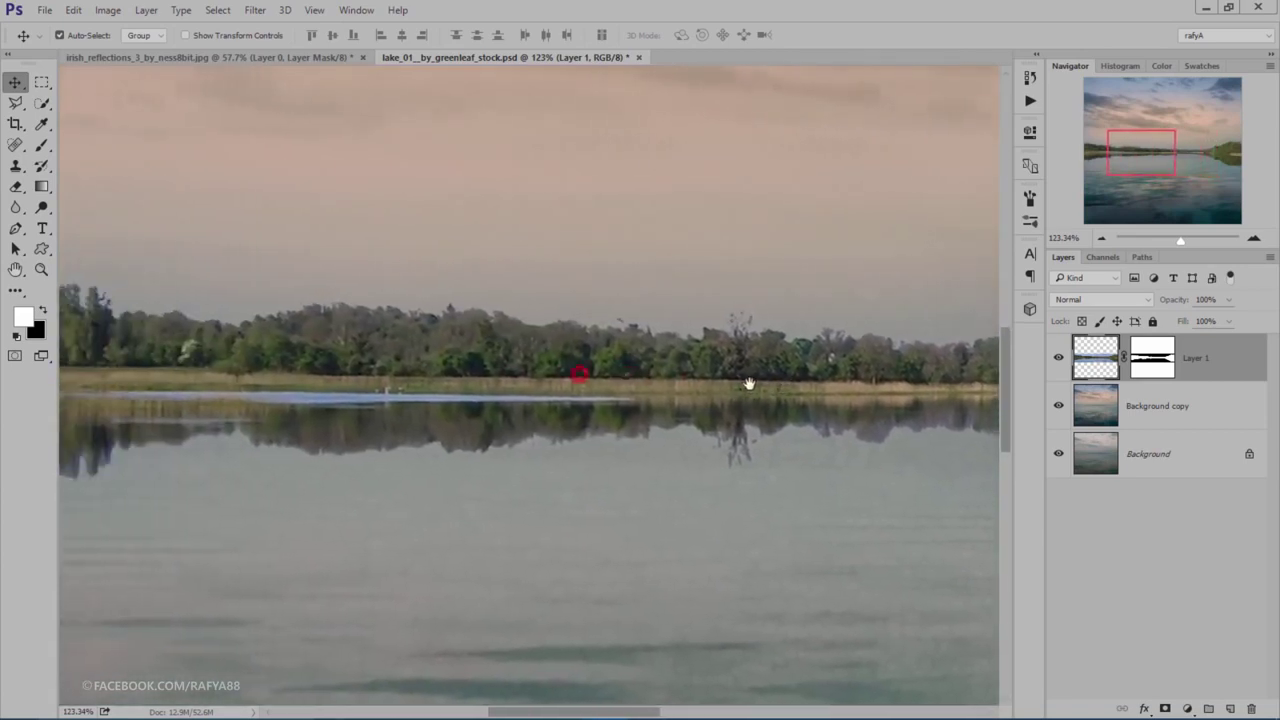
pyautogui.scroll(-1, 868, 400)
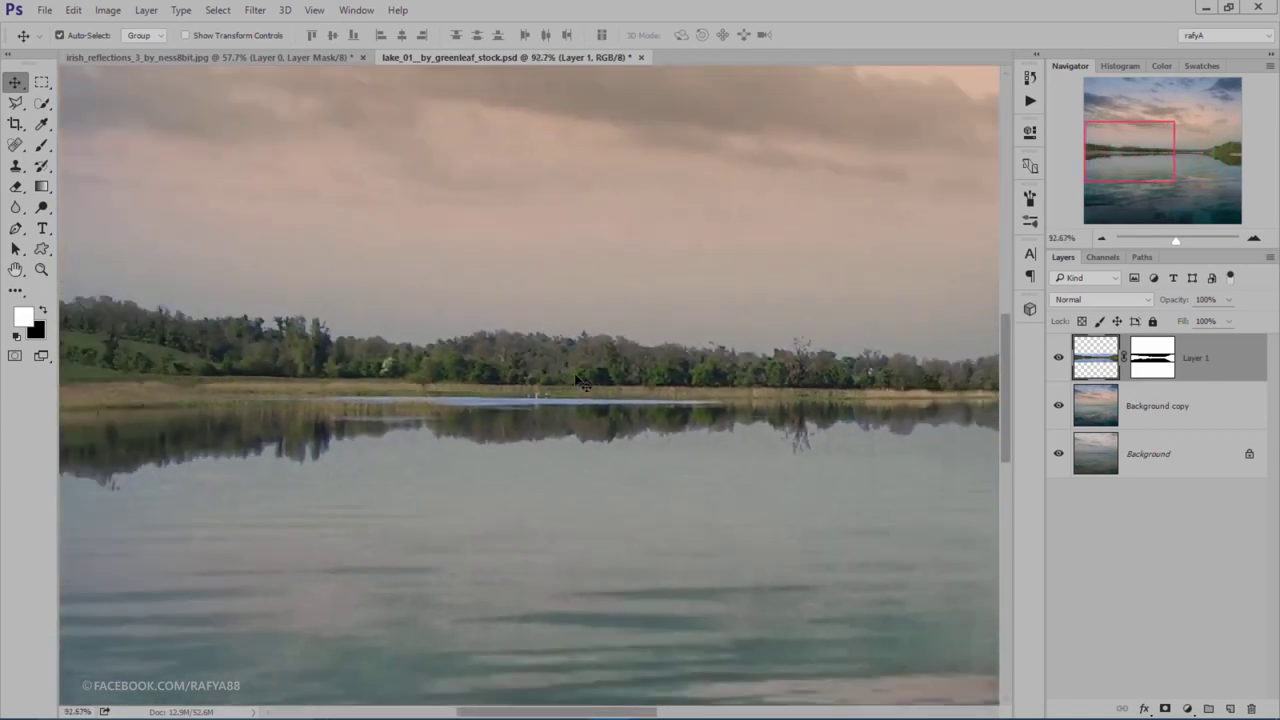
pyautogui.scroll(-1, 563, 400)
pyautogui.scroll(1, 563, 400)
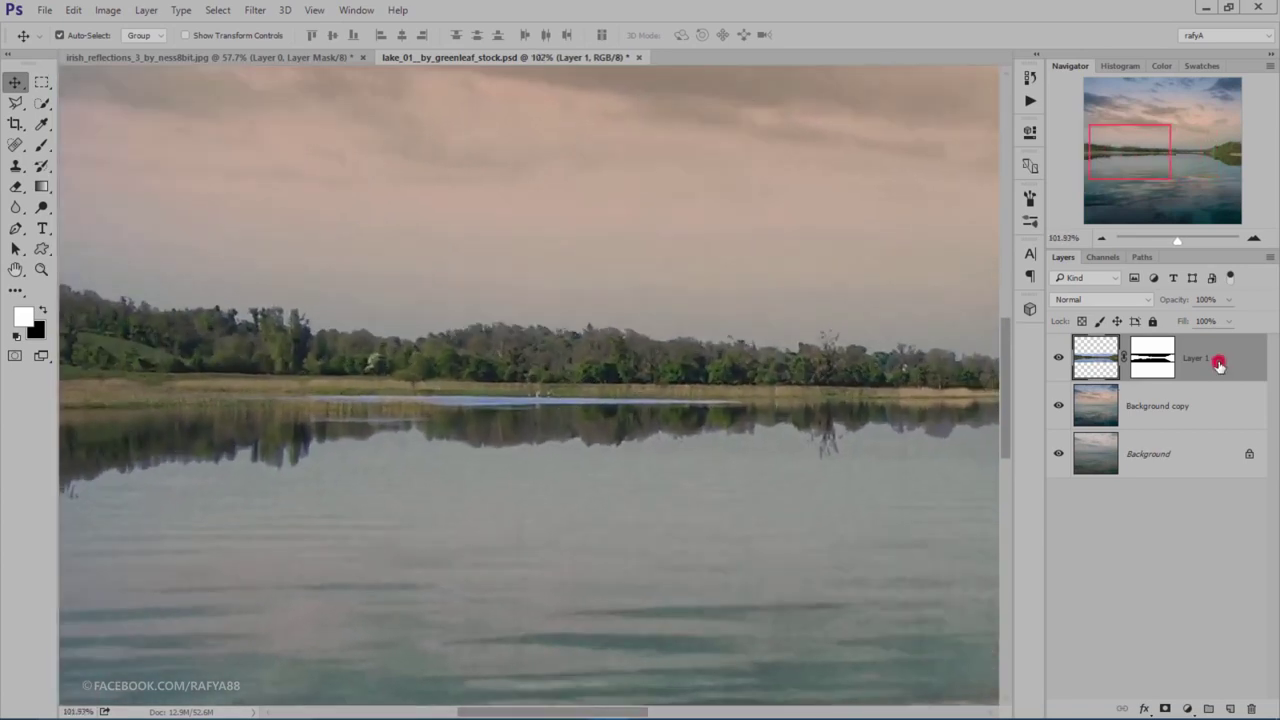
# Step: Add a Hue/Saturation adjustment clipped to Layer 1, targeting blues sampled from the water strip
pyautogui.click(1188, 708)
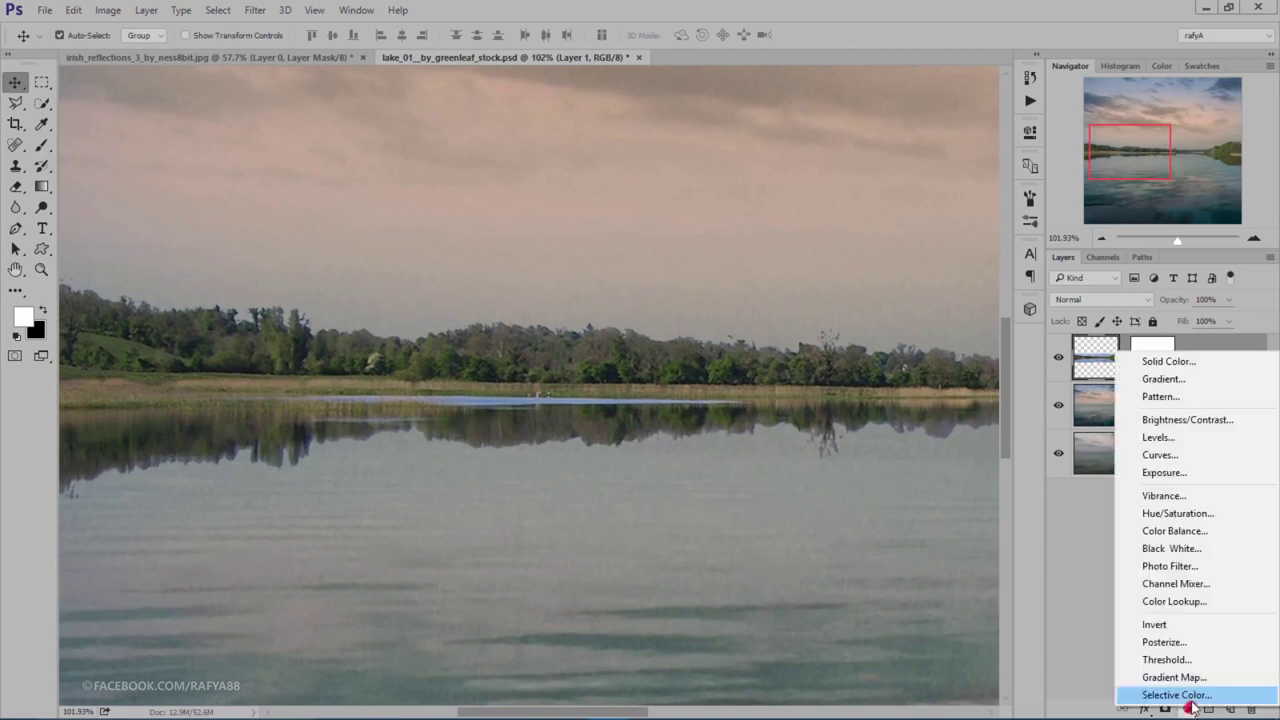
pyautogui.click(1221, 511)
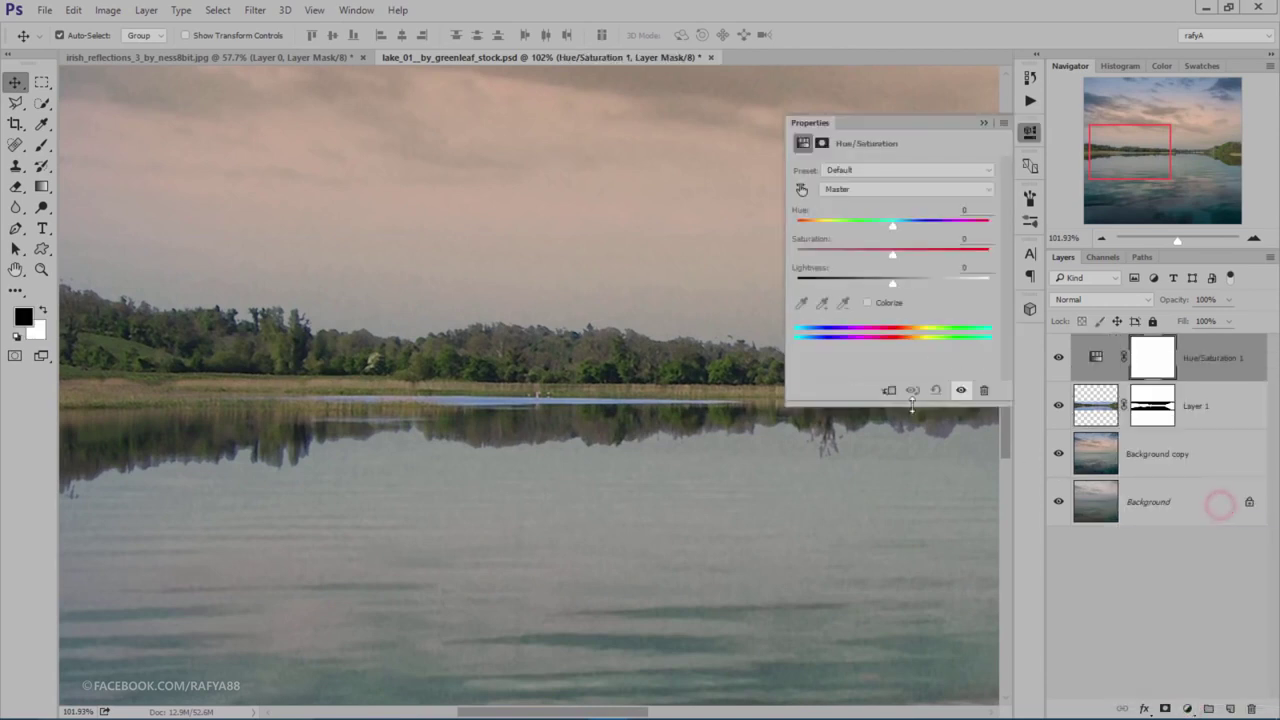
pyautogui.click(886, 390)
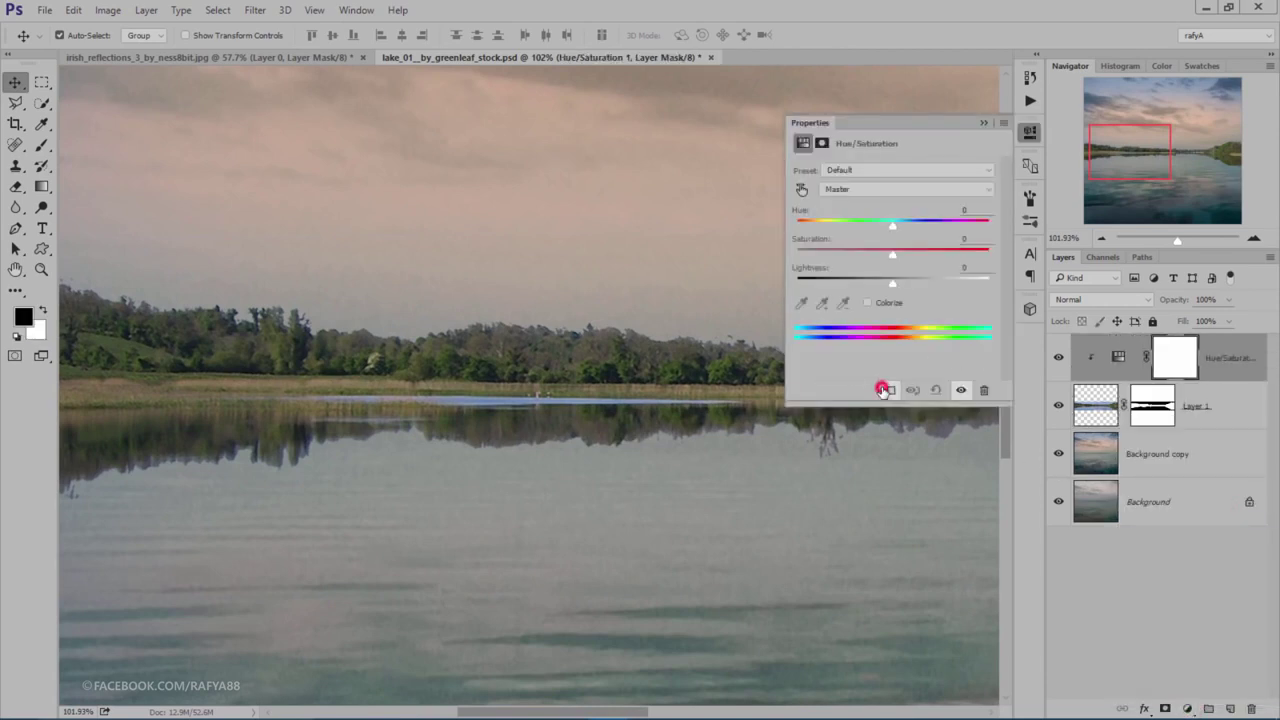
pyautogui.click(801, 190)
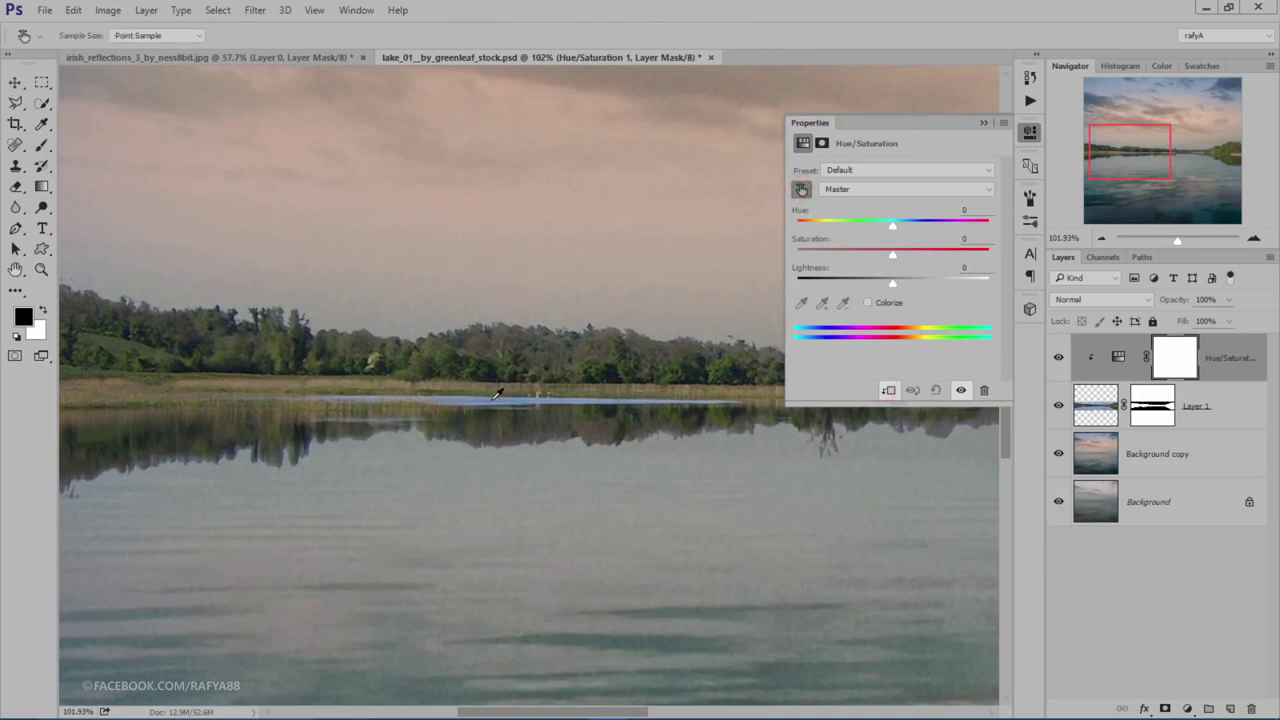
pyautogui.click(492, 401)
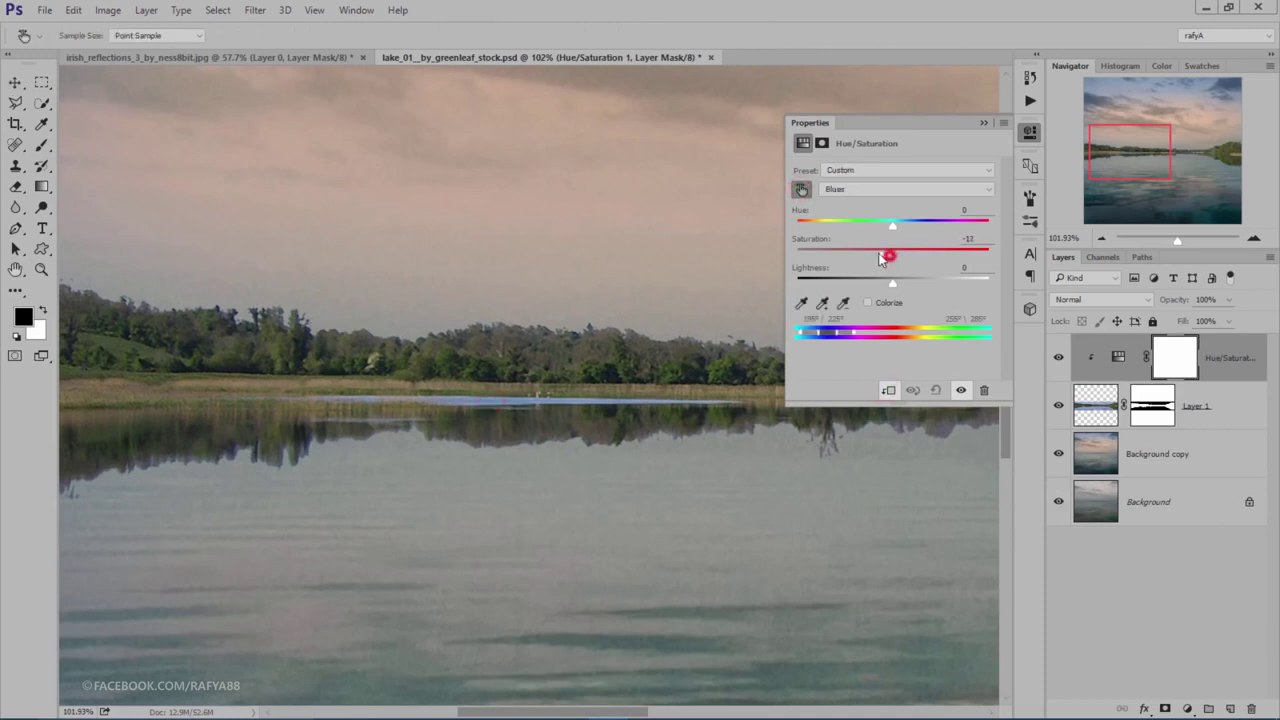
# Step: Set the blues to Saturation -100 and Lightness -86, comparing before and after
pyautogui.moveTo(881, 258); pyautogui.dragTo(801, 255)
pyautogui.moveTo(868, 285); pyautogui.dragTo(812, 283)
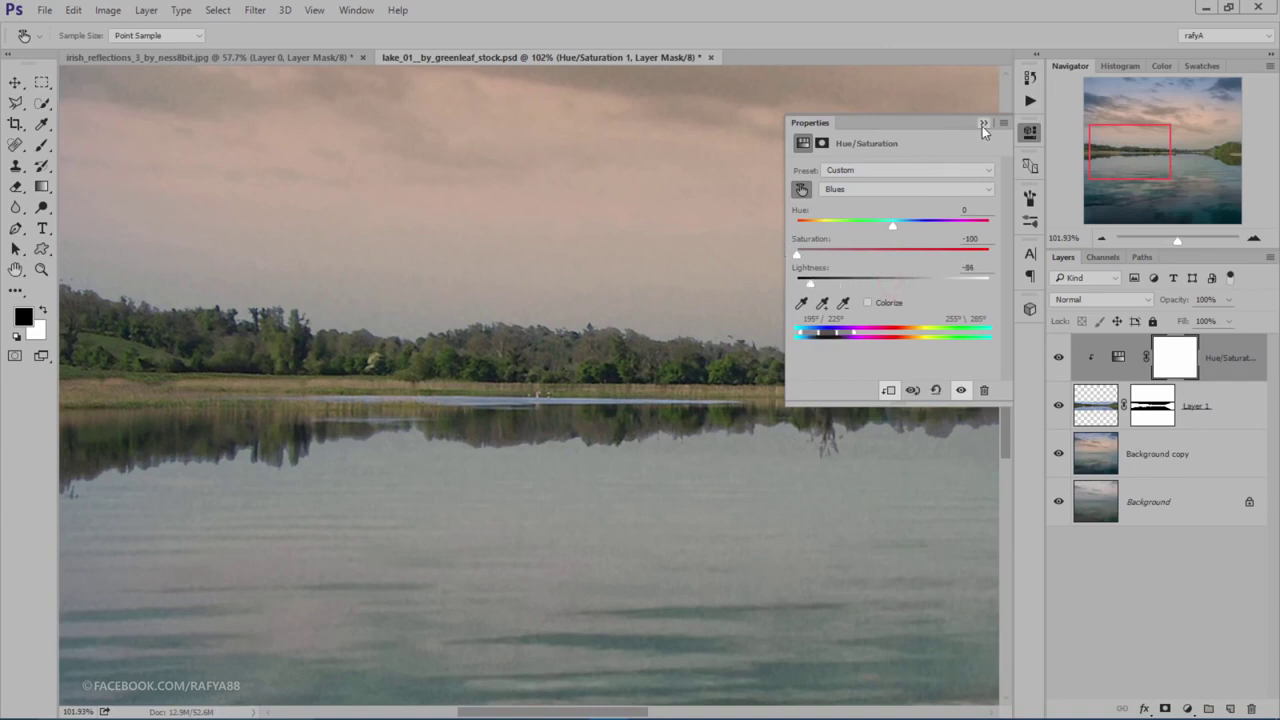
pyautogui.click(983, 123)
pyautogui.click(1058, 357)
pyautogui.click(1058, 357)
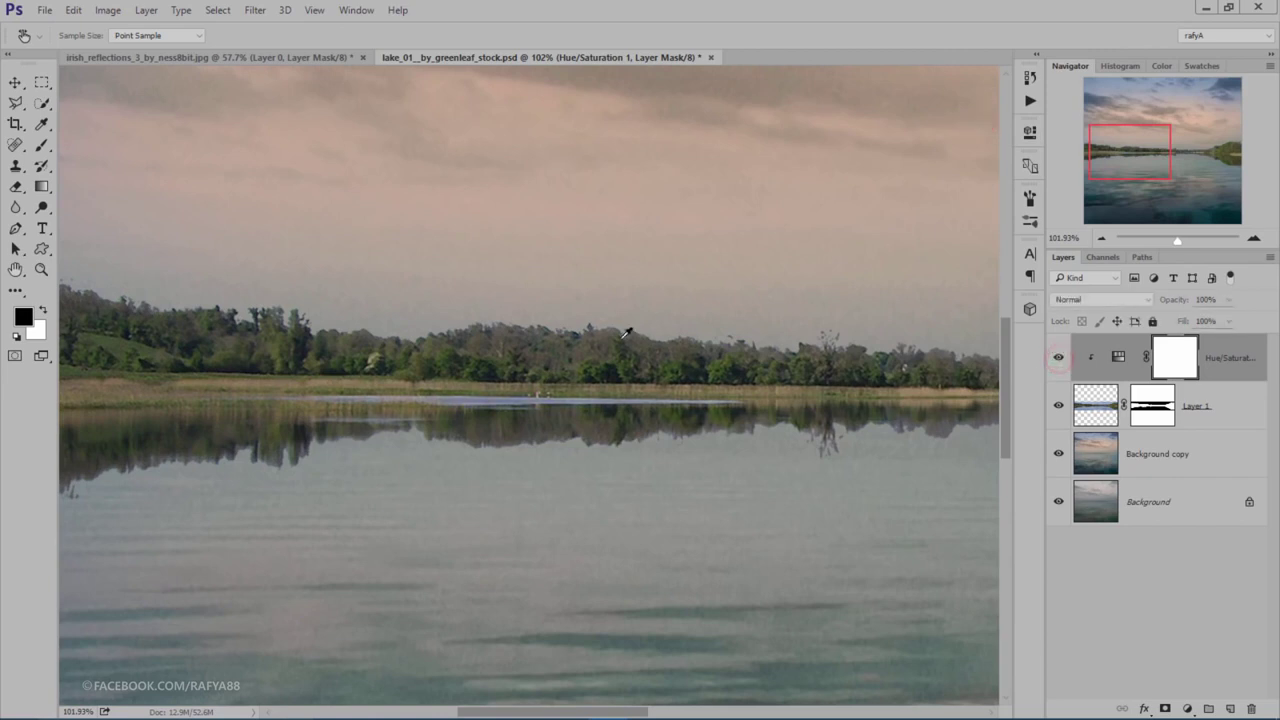
pyautogui.scroll(-5, 627, 332)
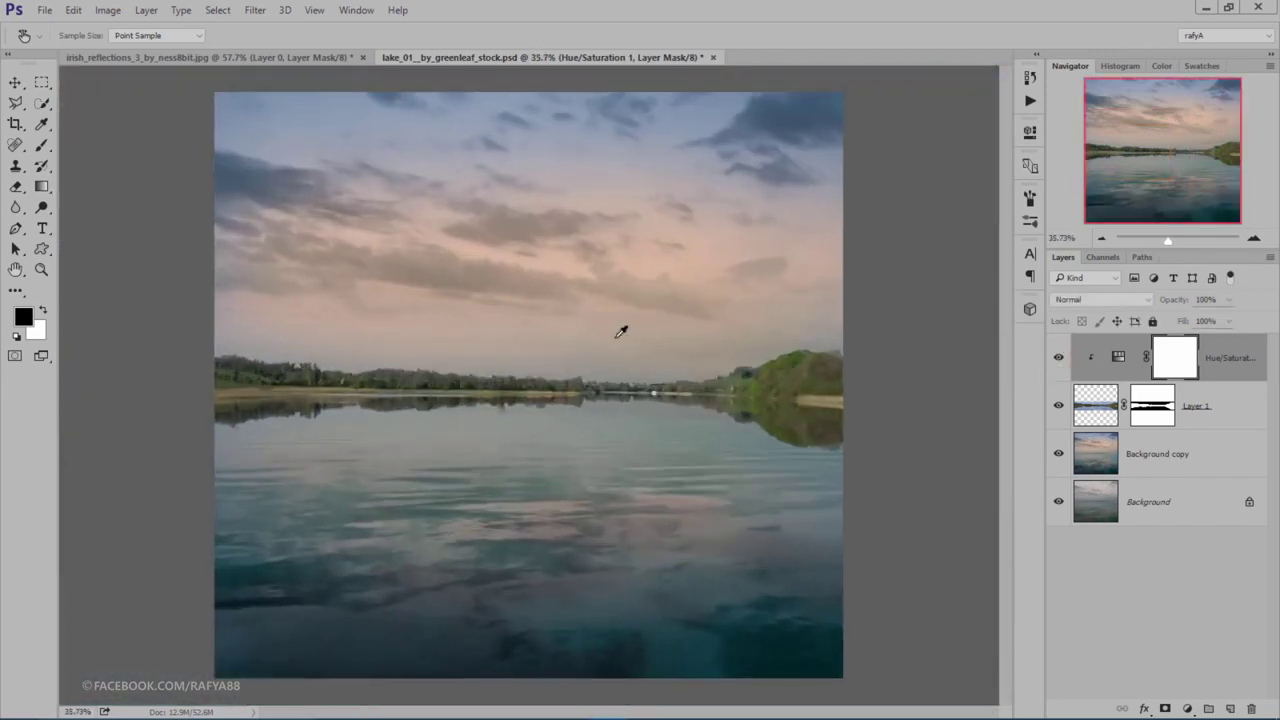
pyautogui.click(1097, 408)
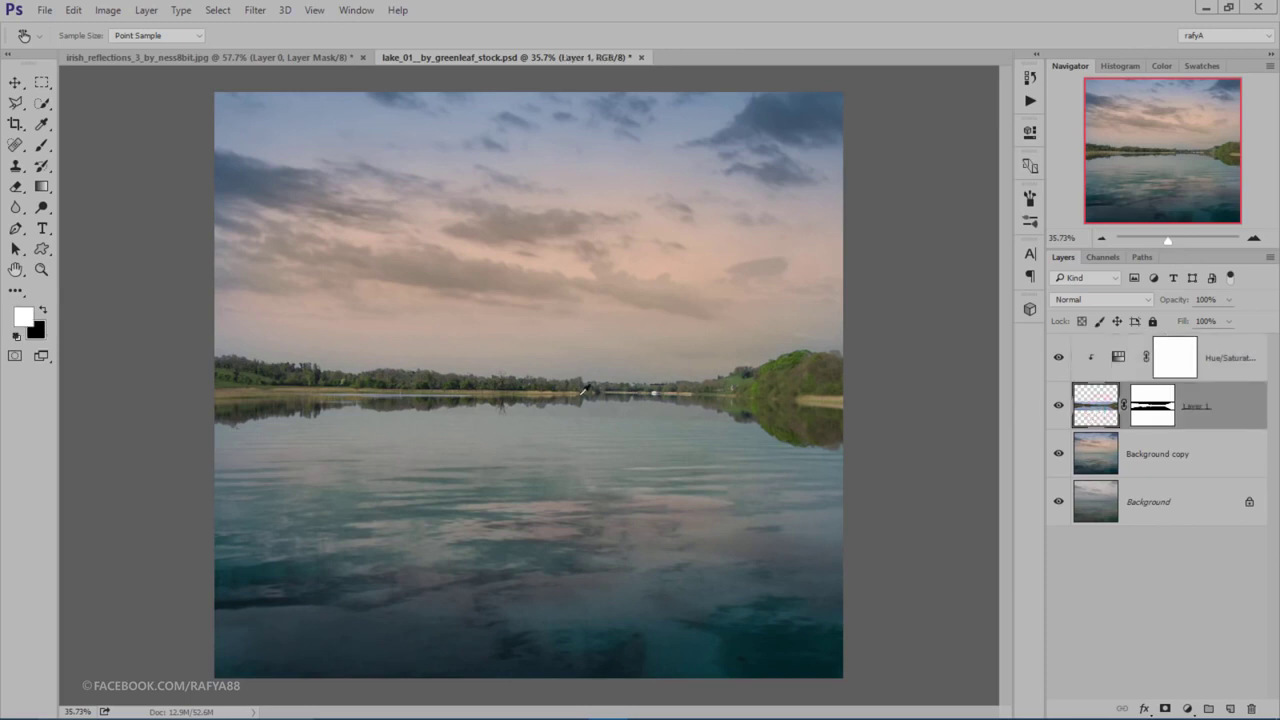
pyautogui.scroll(1, 735, 410)
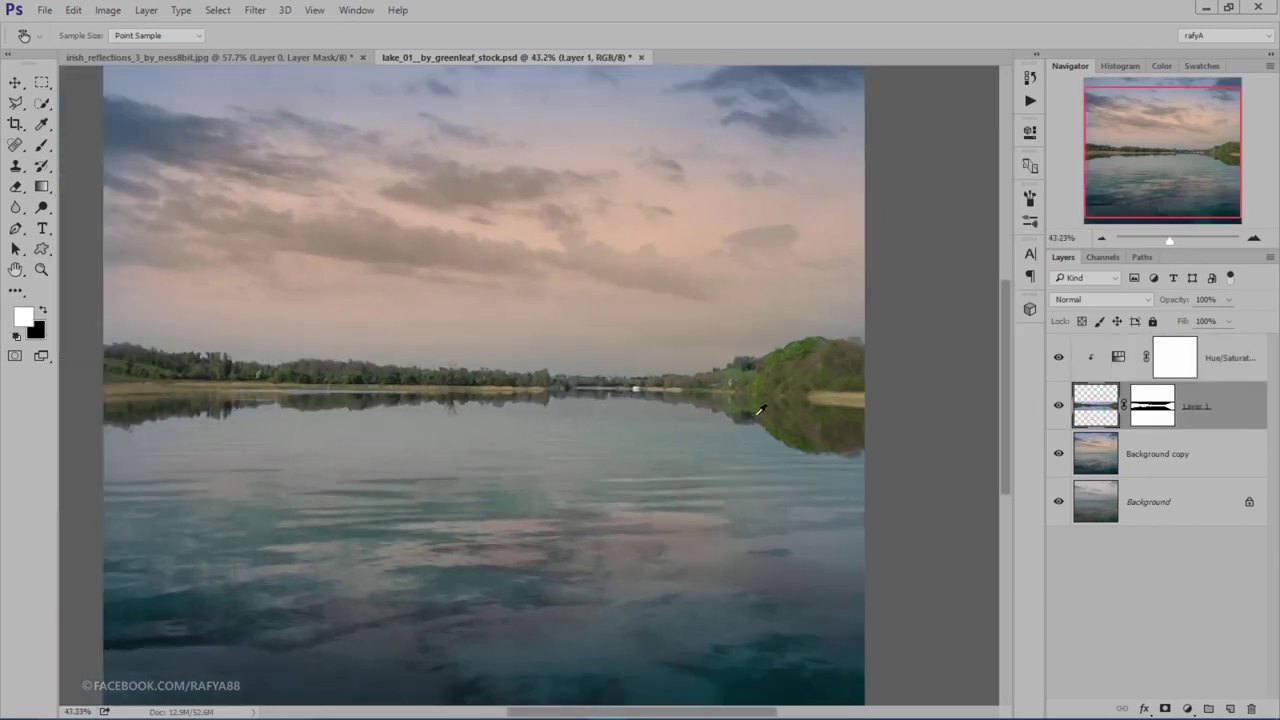
# Step: Apply a -90° Motion Blur to a rectangular selection over the tree reflection, then deselect
pyautogui.click(41, 82)
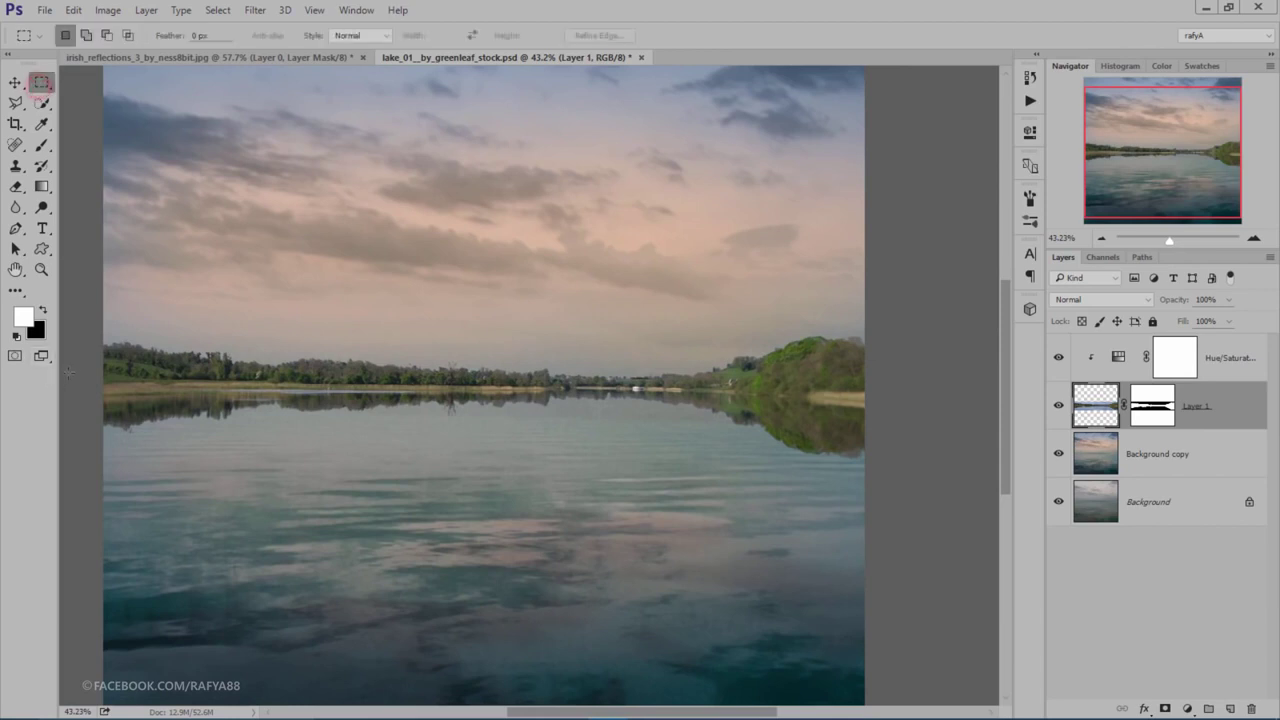
pyautogui.moveTo(90, 380); pyautogui.dragTo(880, 470)
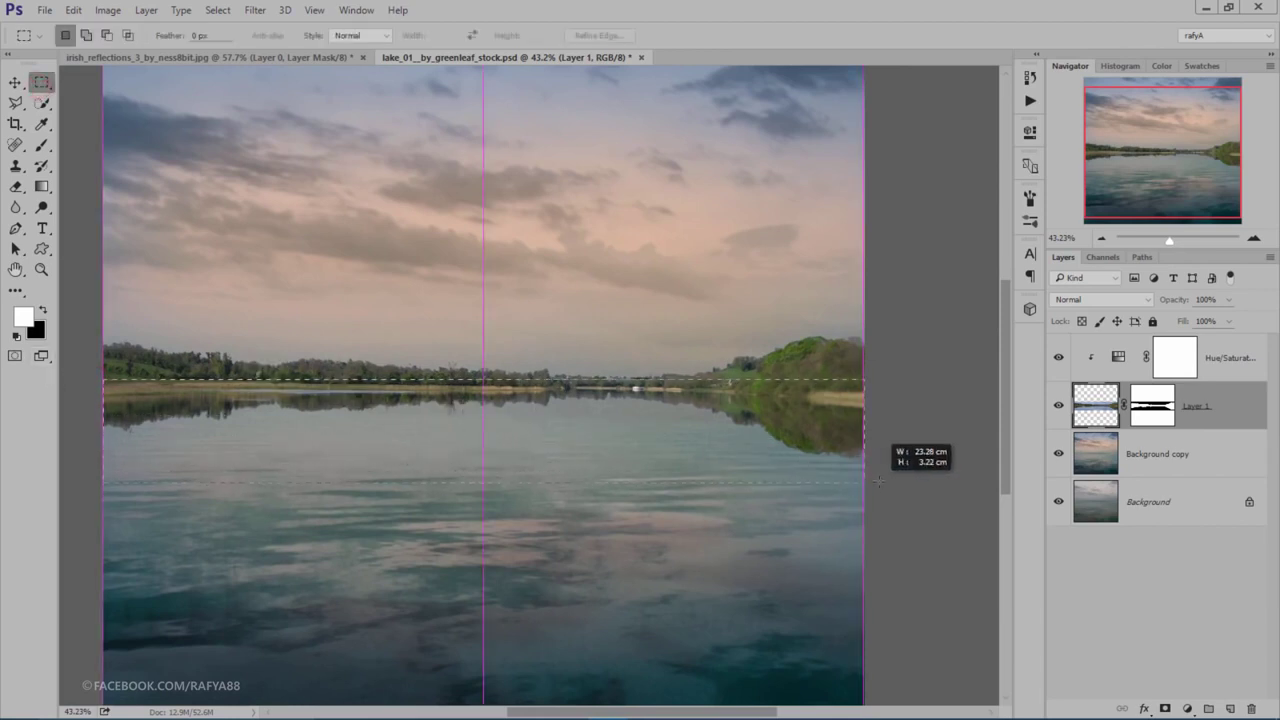
pyautogui.moveTo(775, 418); pyautogui.dragTo(752, 416)
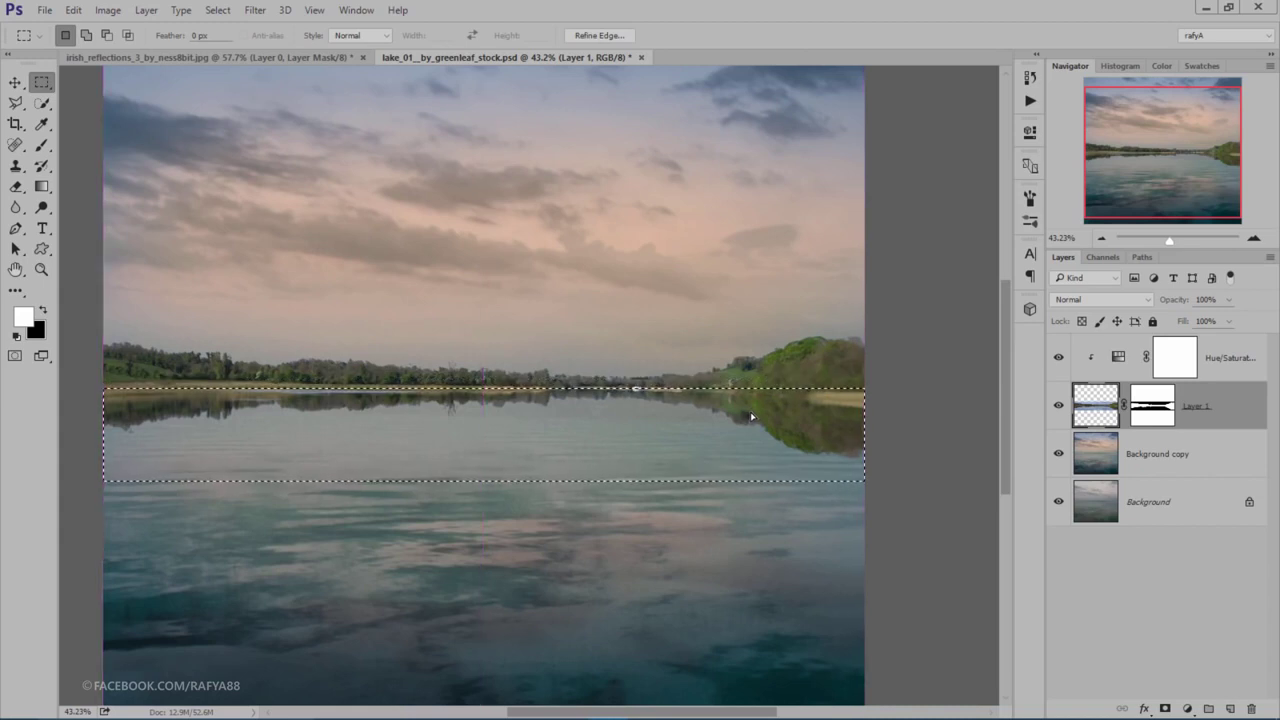
pyautogui.click(255, 10)
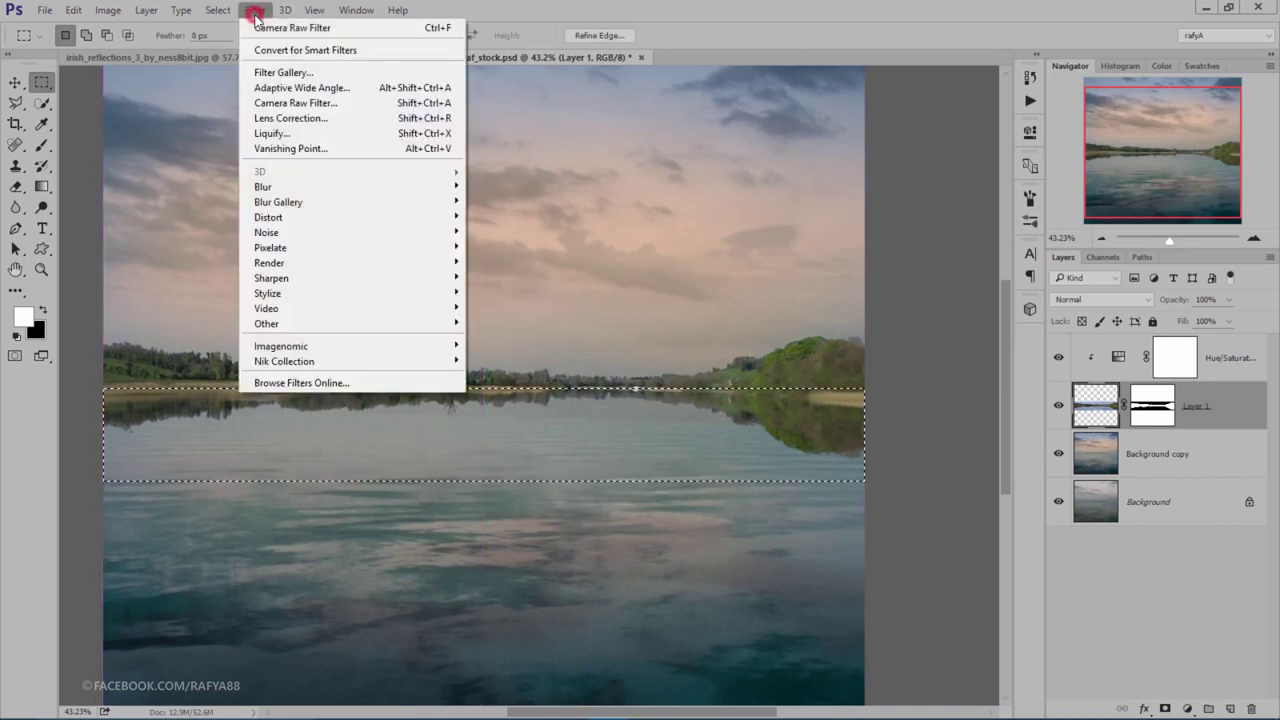
pyautogui.moveTo(262, 187)
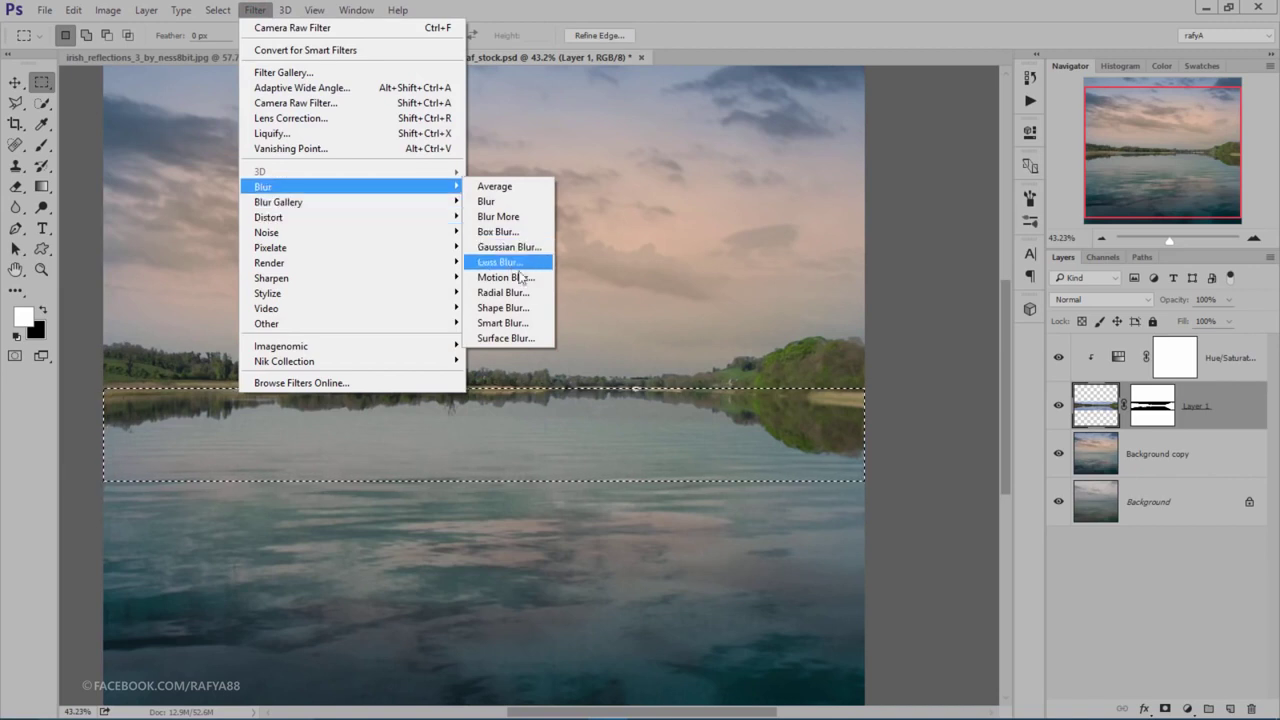
pyautogui.click(508, 277)
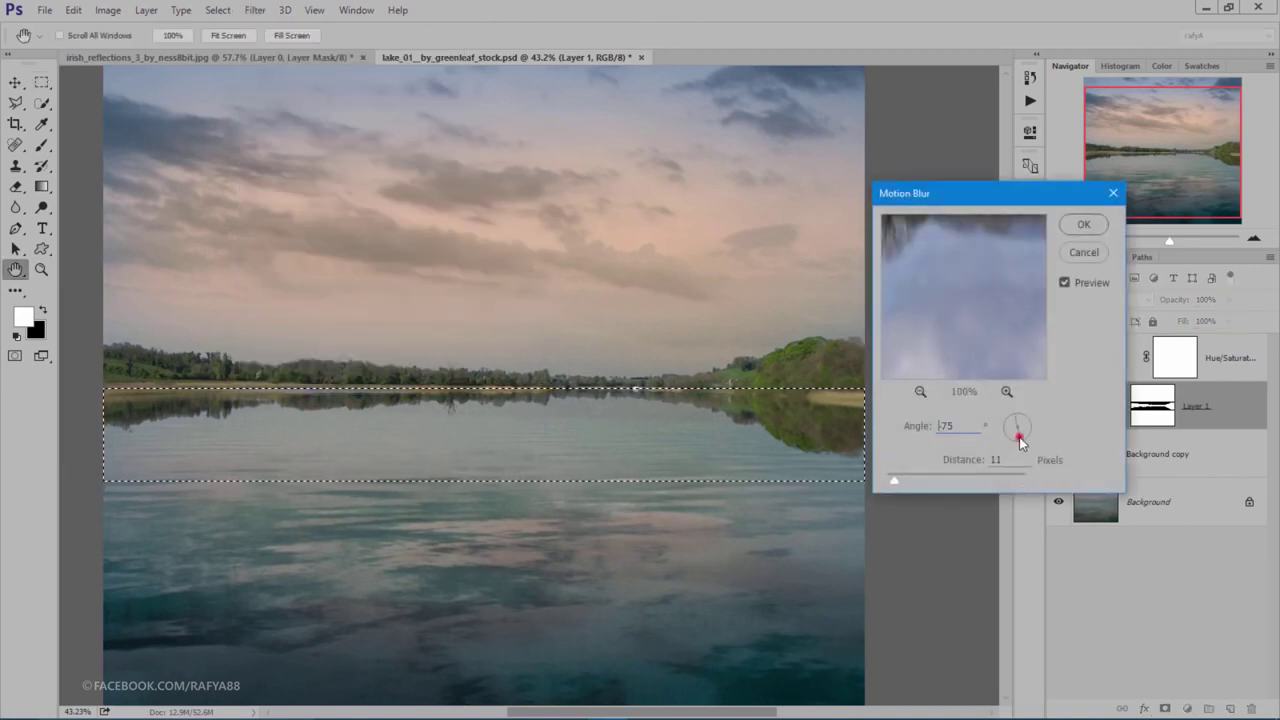
pyautogui.click(1019, 438)
pyautogui.write('-90')
pyautogui.click(960, 425)
pyautogui.moveTo(894, 480); pyautogui.dragTo(904, 478)
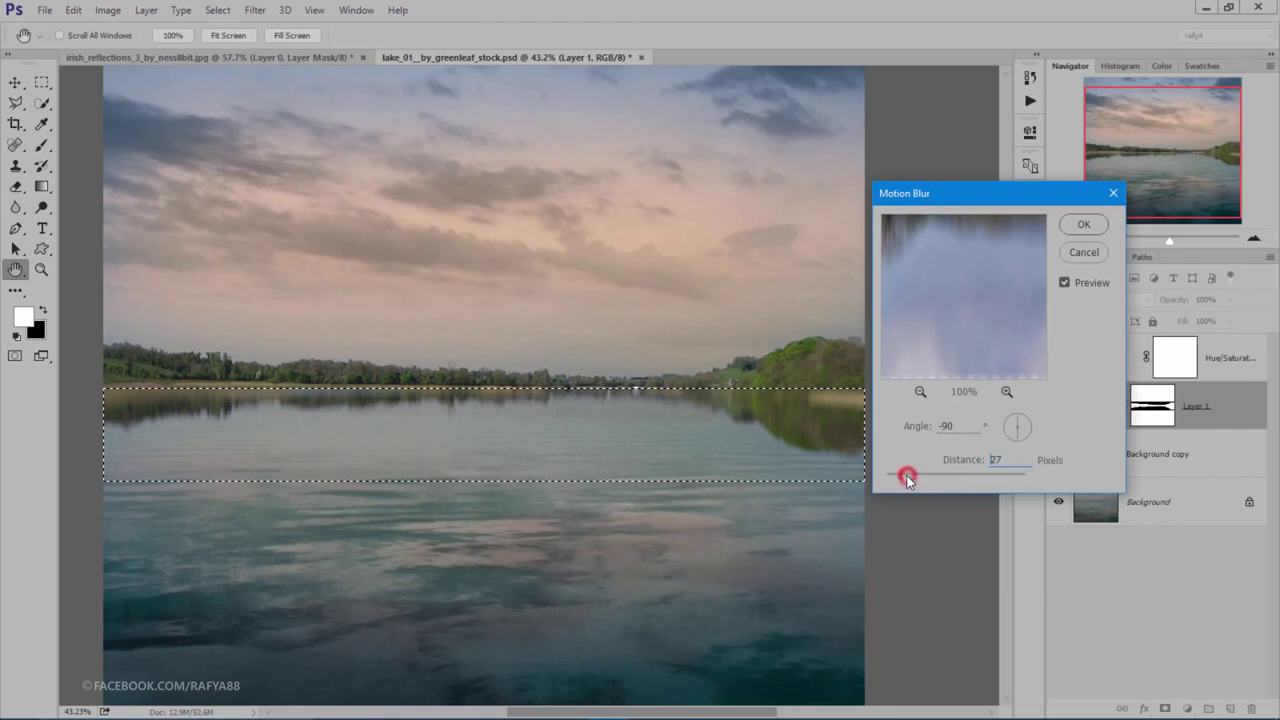
pyautogui.click(1075, 228)
pyautogui.hotkey('ctrl', 'd')
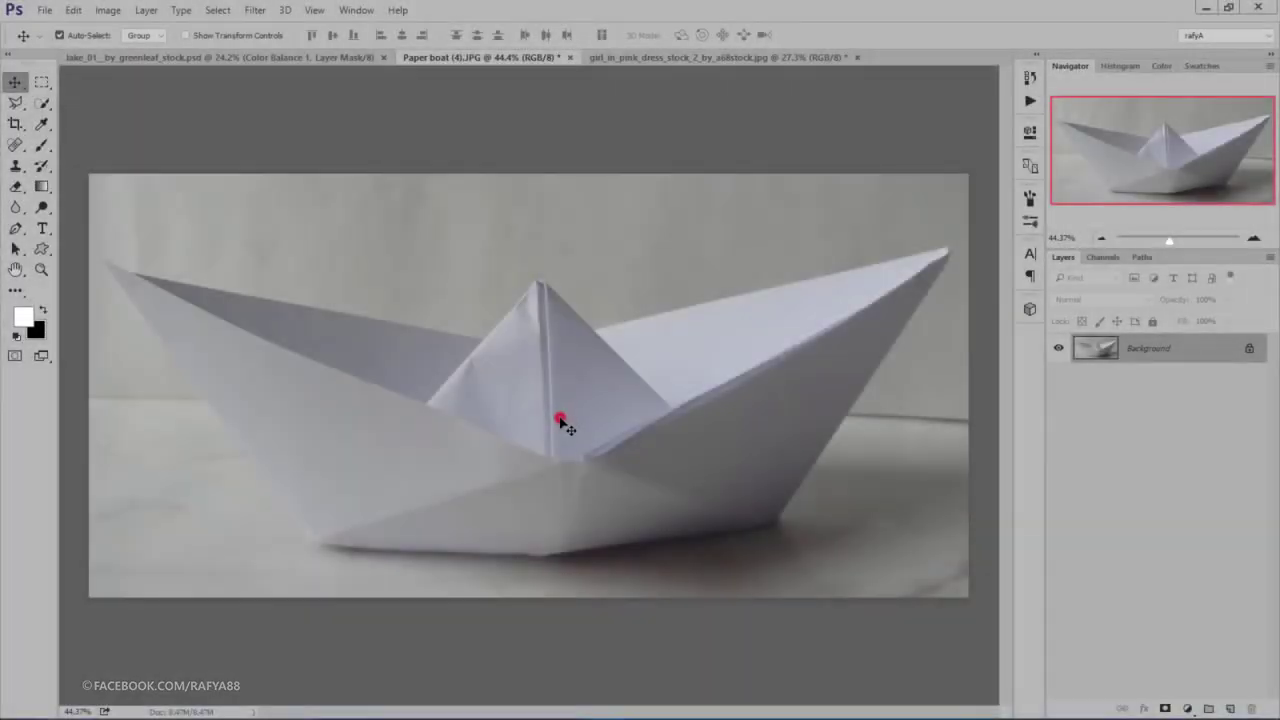
# Step: Trace the paper boat's outline with the Pen tool, starting at its peak
pyautogui.click(15, 228)
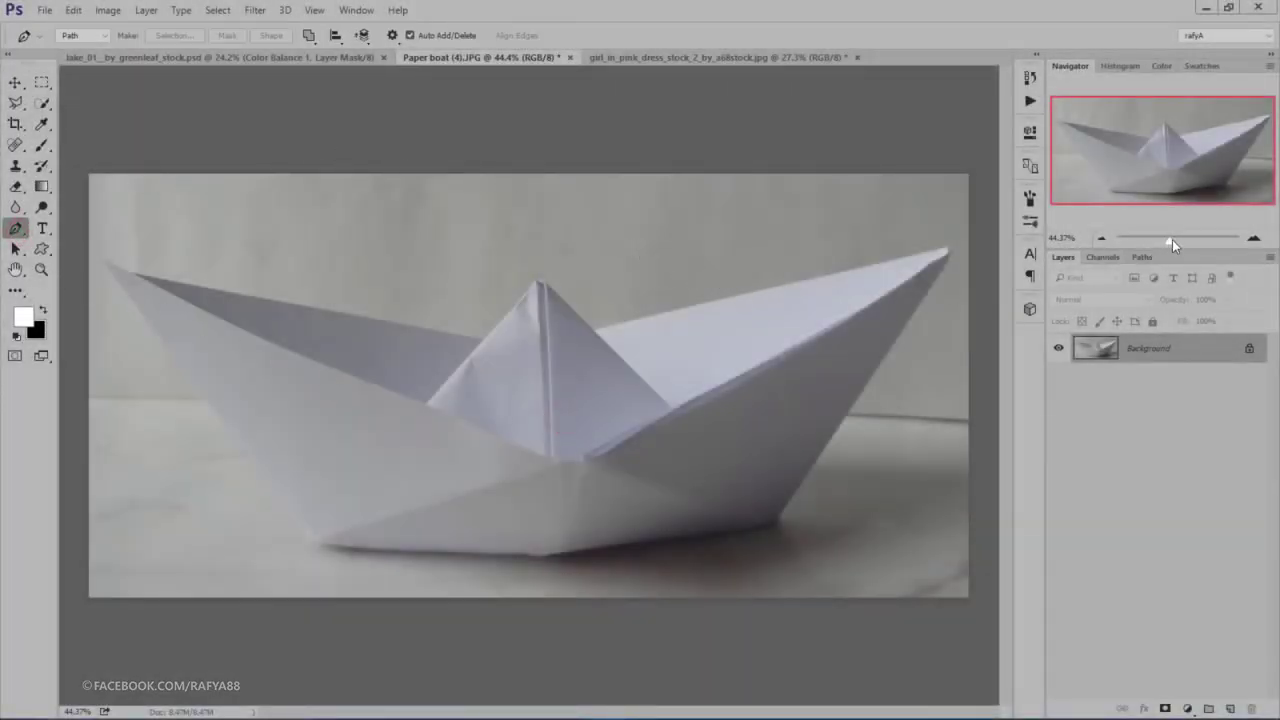
pyautogui.moveTo(1172, 244); pyautogui.dragTo(1182, 240)
pyautogui.scroll(2, 700, 271)
pyautogui.scroll(2, 434, 234)
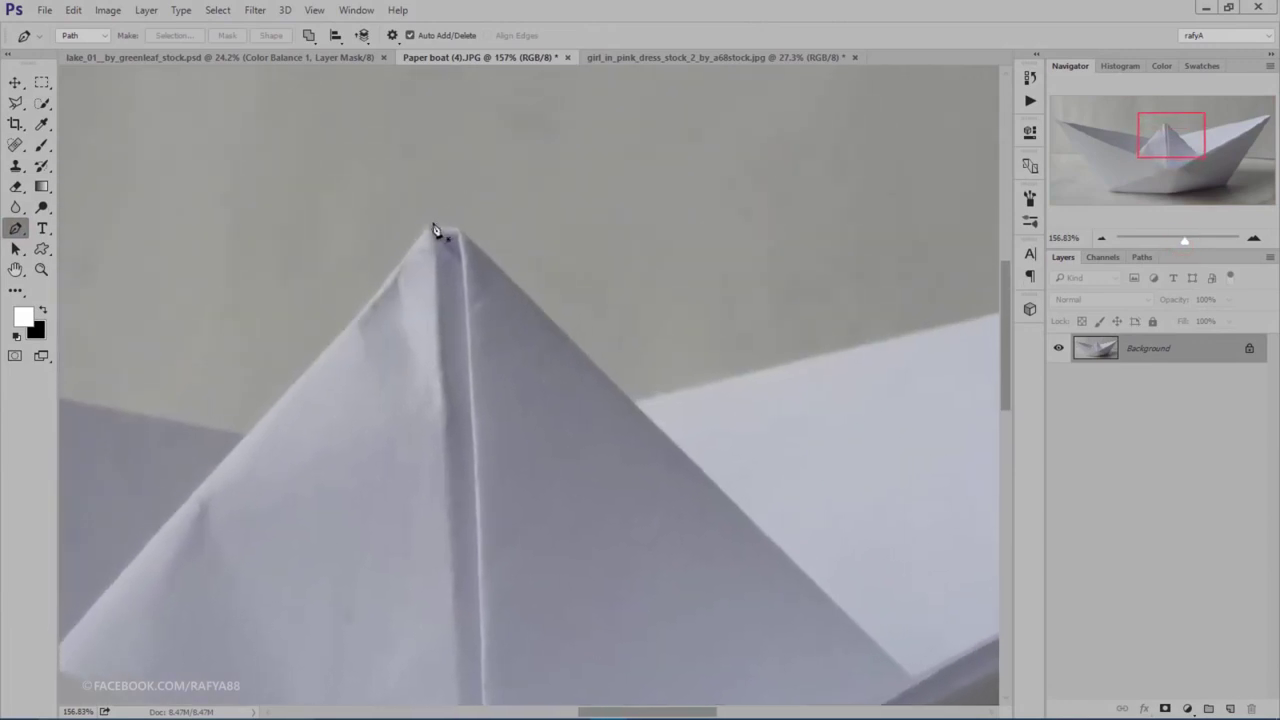
pyautogui.click(432, 229)
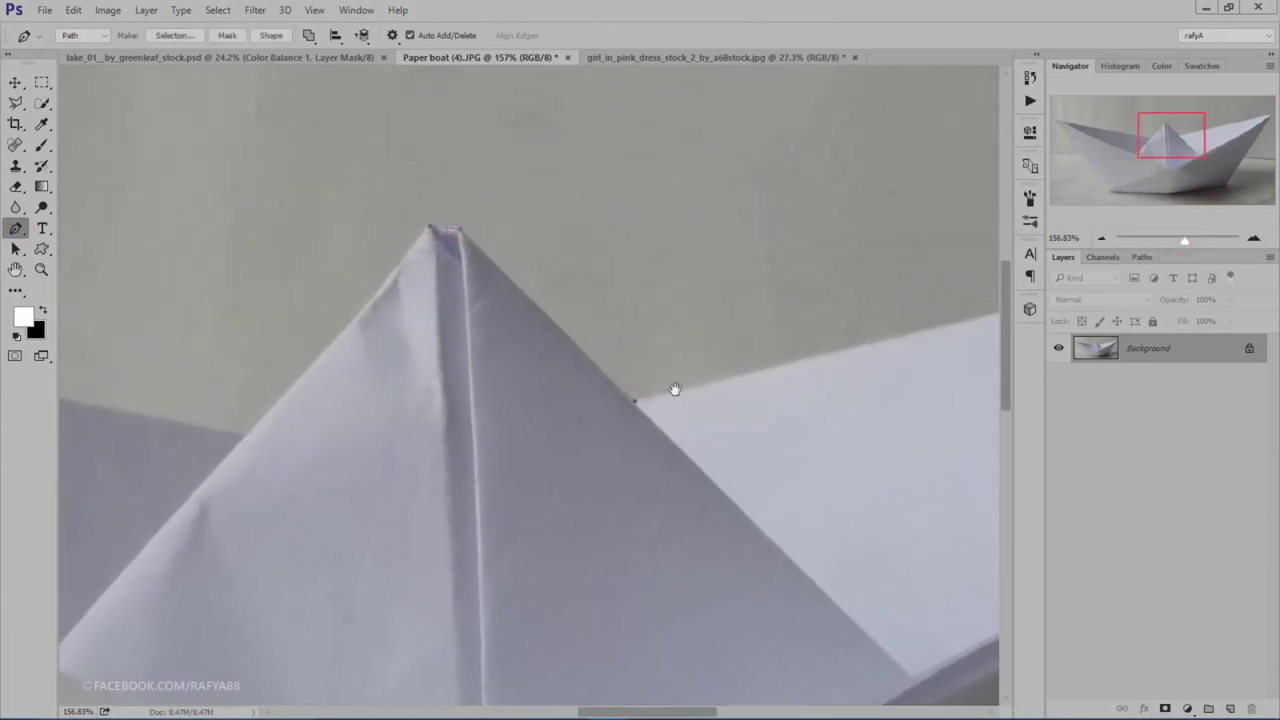
pyautogui.moveTo(975, 363); pyautogui.dragTo(686, 380)
pyautogui.click(706, 335)
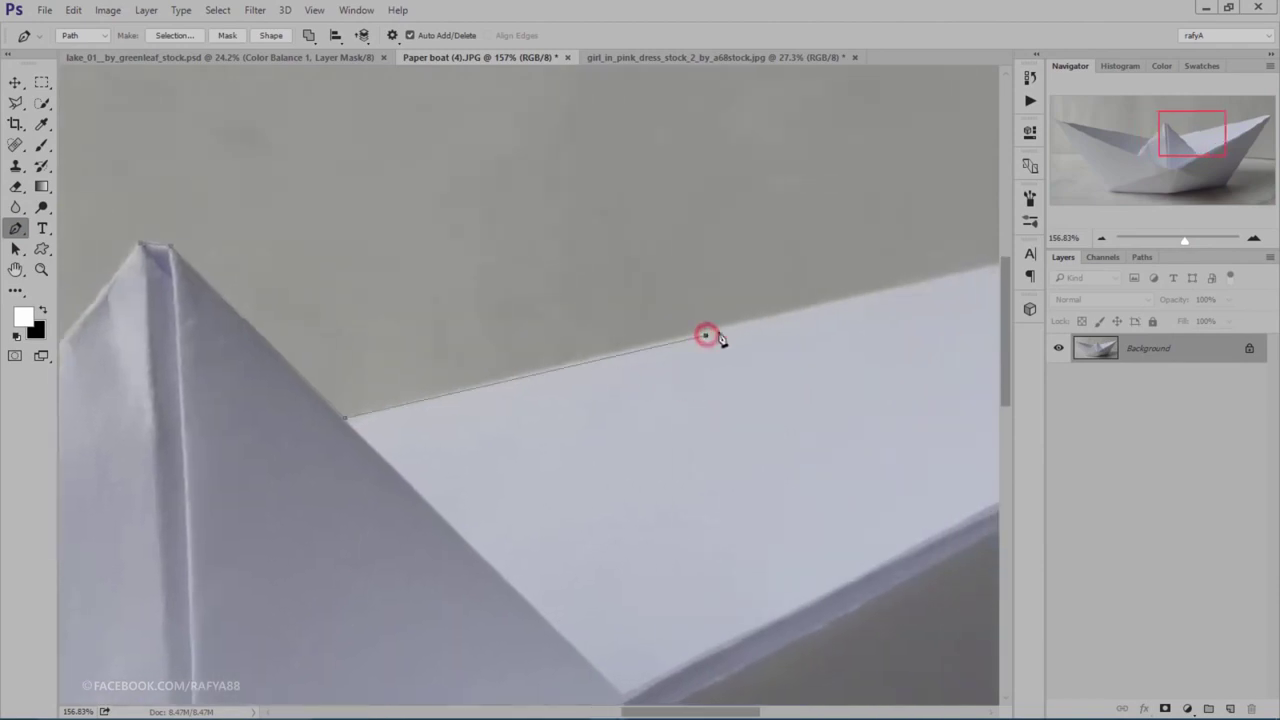
pyautogui.click(809, 312)
pyautogui.hscroll(2, 806, 306)
pyautogui.hscroll(8, 680, 340)
pyautogui.scroll(-6, 562, 430)
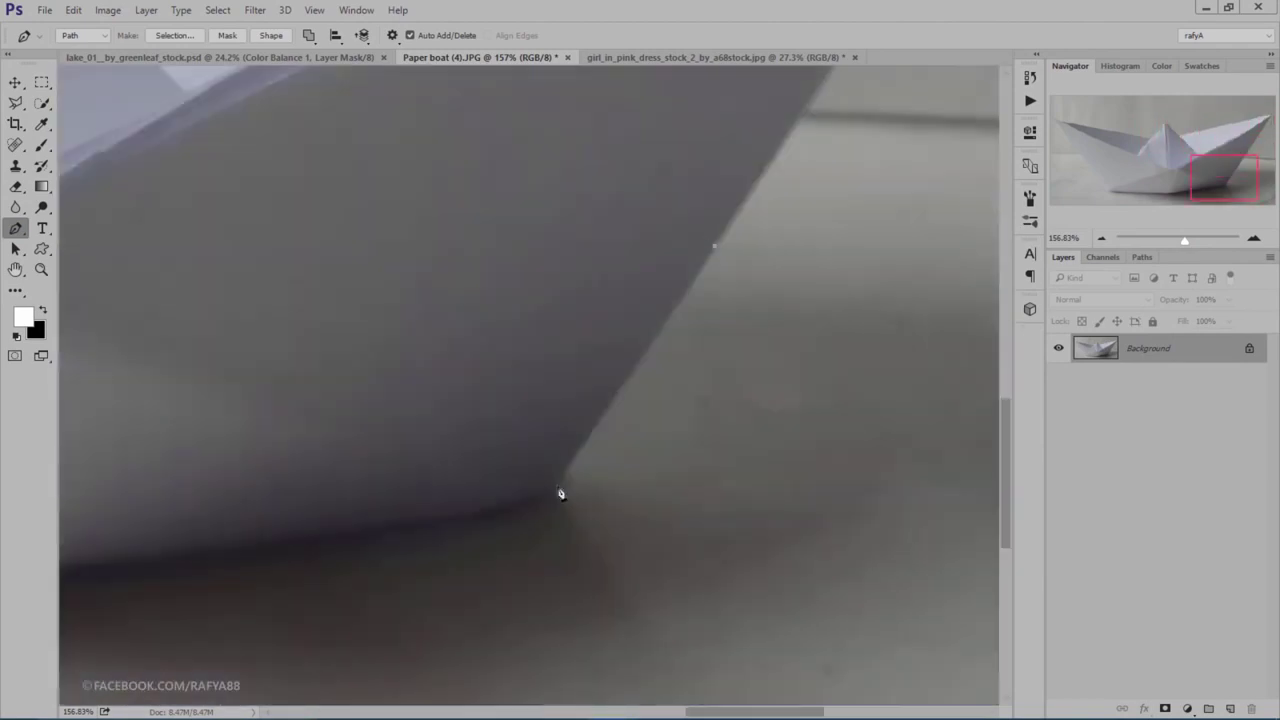
pyautogui.hscroll(-10, 440, 510)
pyautogui.hscroll(-5, 280, 420)
pyautogui.scroll(5, 226, 314)
pyautogui.hscroll(5, 689, 486)
pyautogui.hscroll(3, 705, 333)
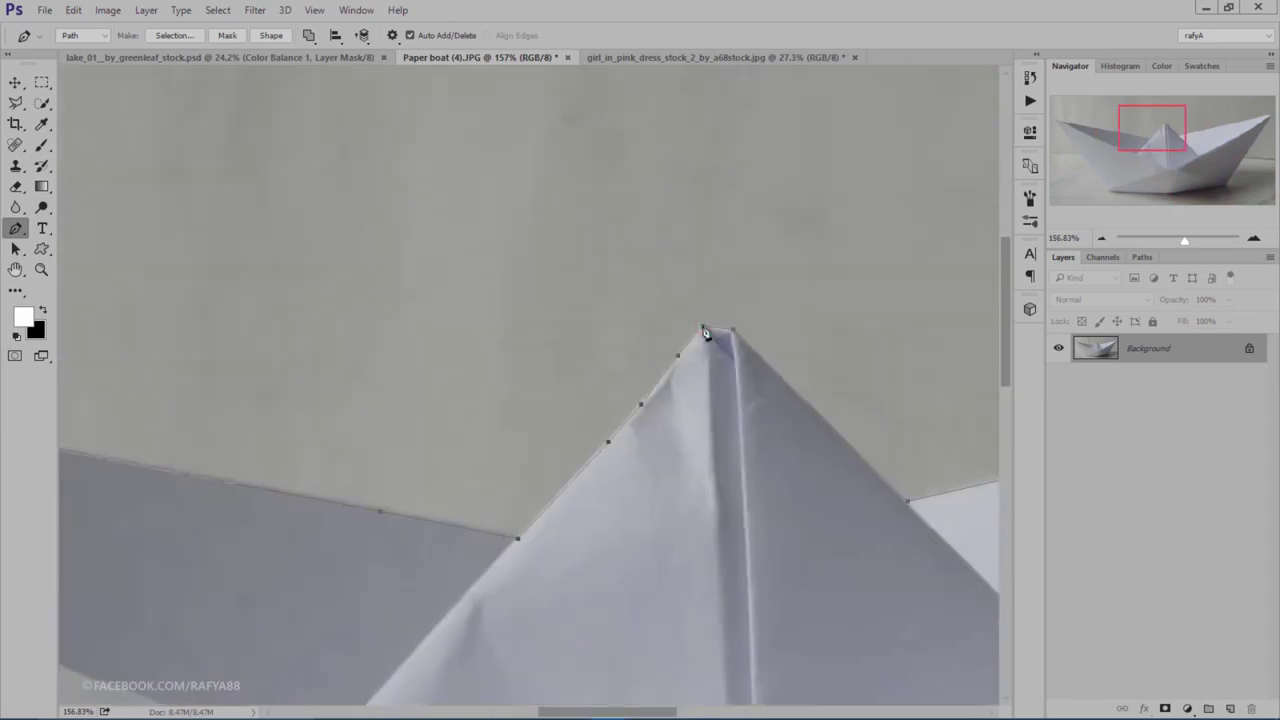
pyautogui.hotkey('ctrl', '0')
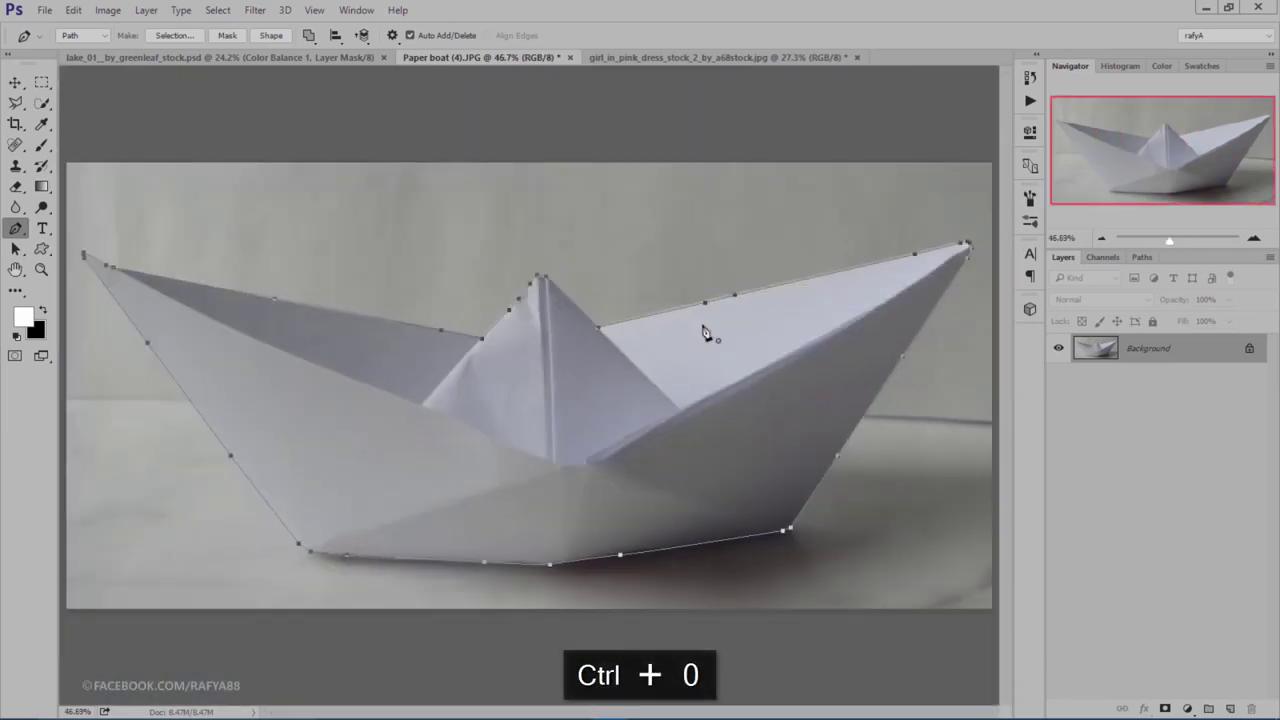
# Step: Turn the boat outline into a selection and layer-mask away the grey background
pyautogui.rightClick(704, 330)
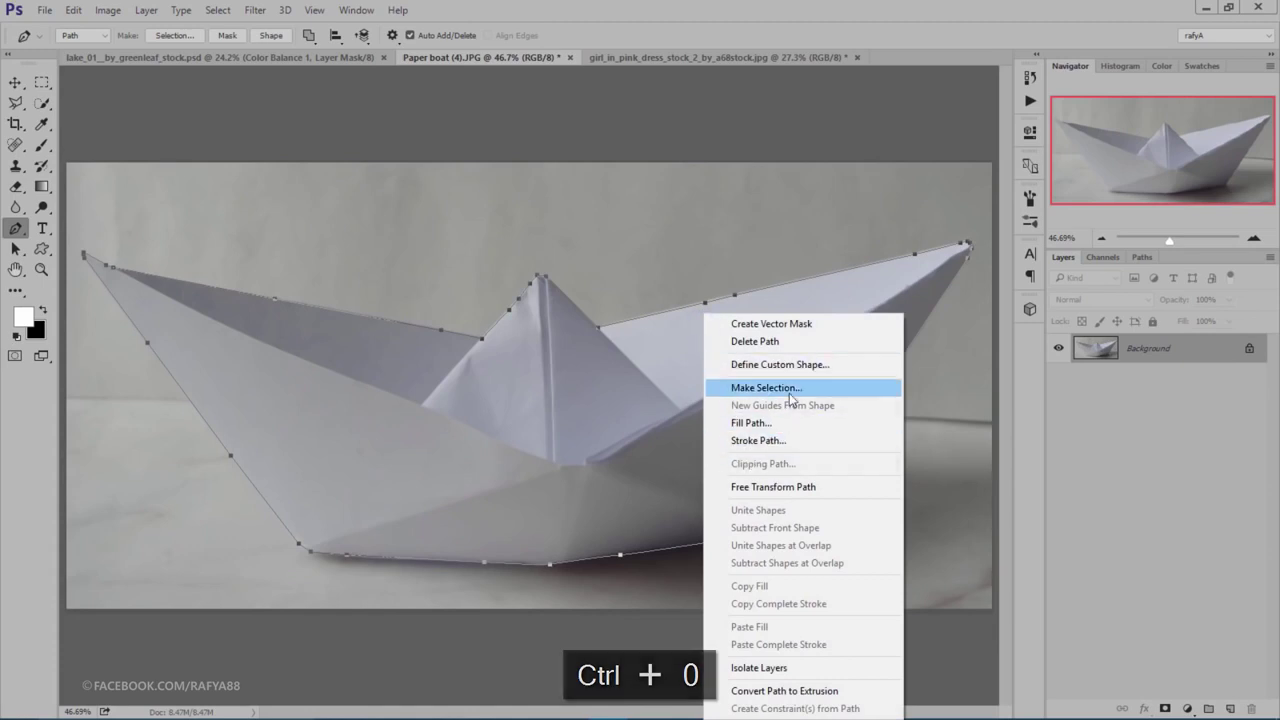
pyautogui.click(790, 389)
pyautogui.click(705, 225)
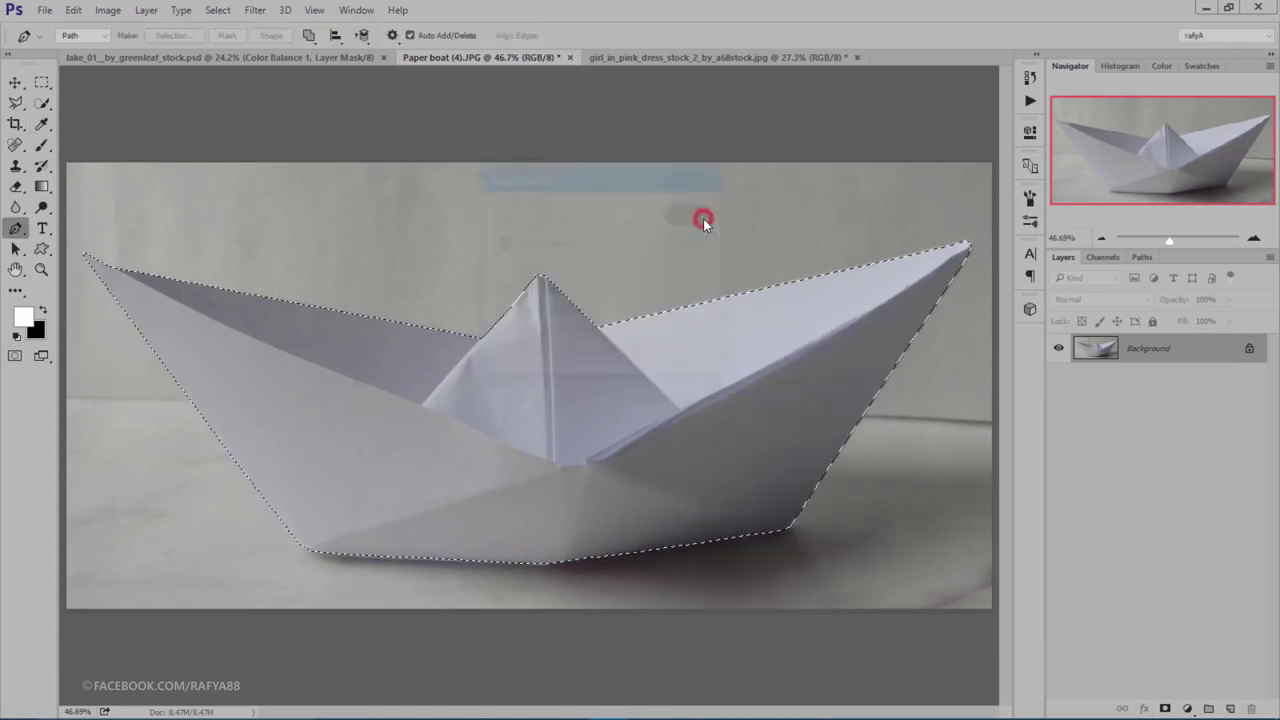
pyautogui.click(1164, 707)
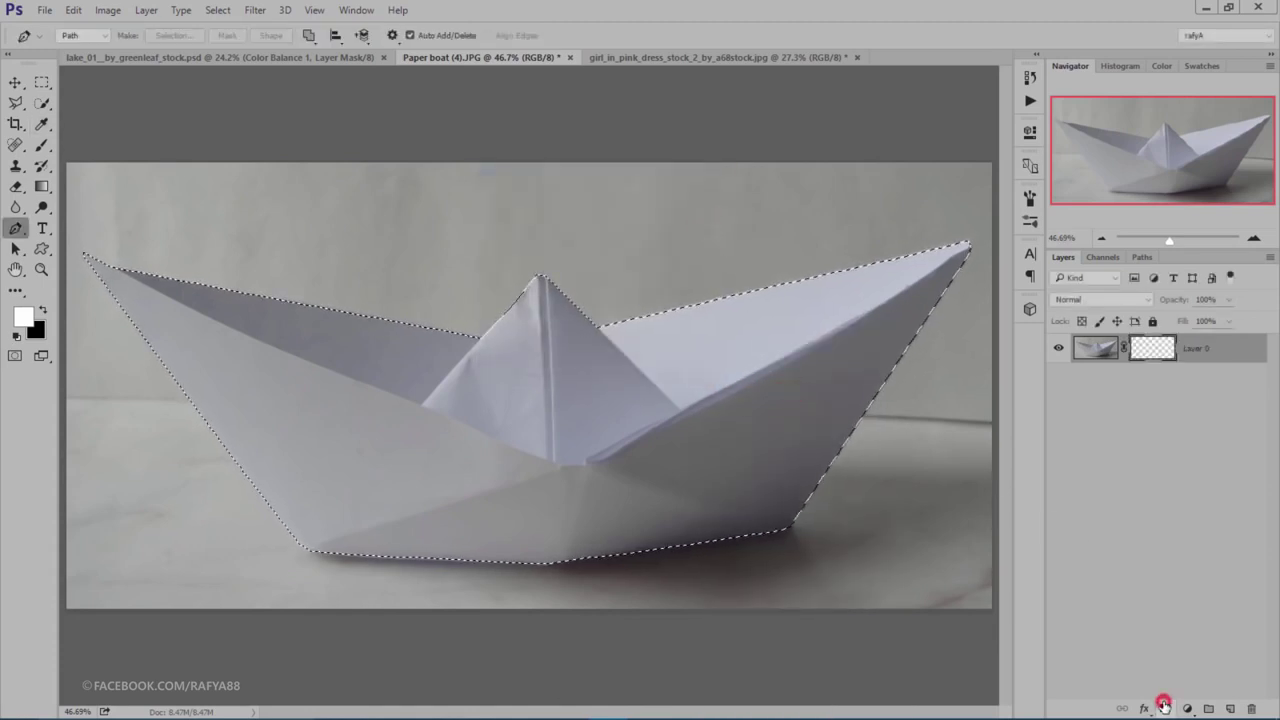
pyautogui.scroll(-1, 514, 409)
pyautogui.scroll(-1, 522, 407)
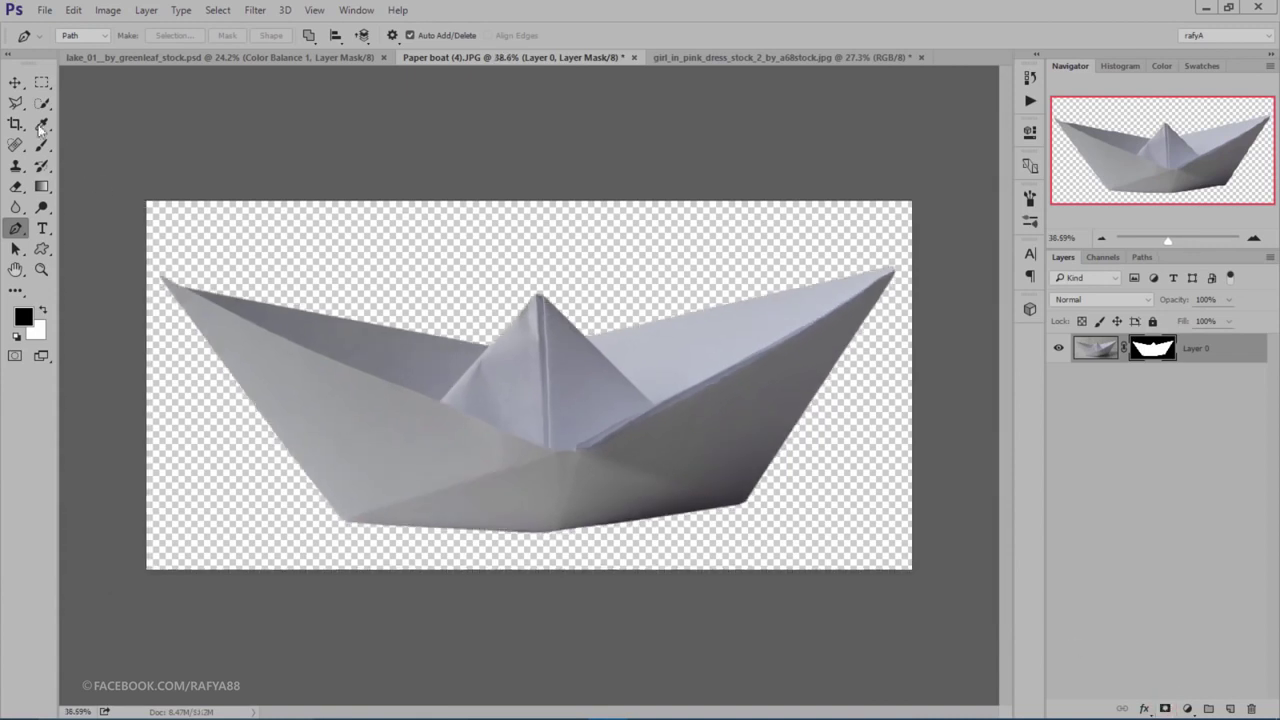
pyautogui.click(15, 82)
# Step: Bring the boat layer into the lake image and flip it horizontally
pyautogui.moveTo(471, 348)
pyautogui.mouseDown()
pyautogui.moveTo(518, 393)
pyautogui.moveTo(520, 426)
pyautogui.mouseUp()
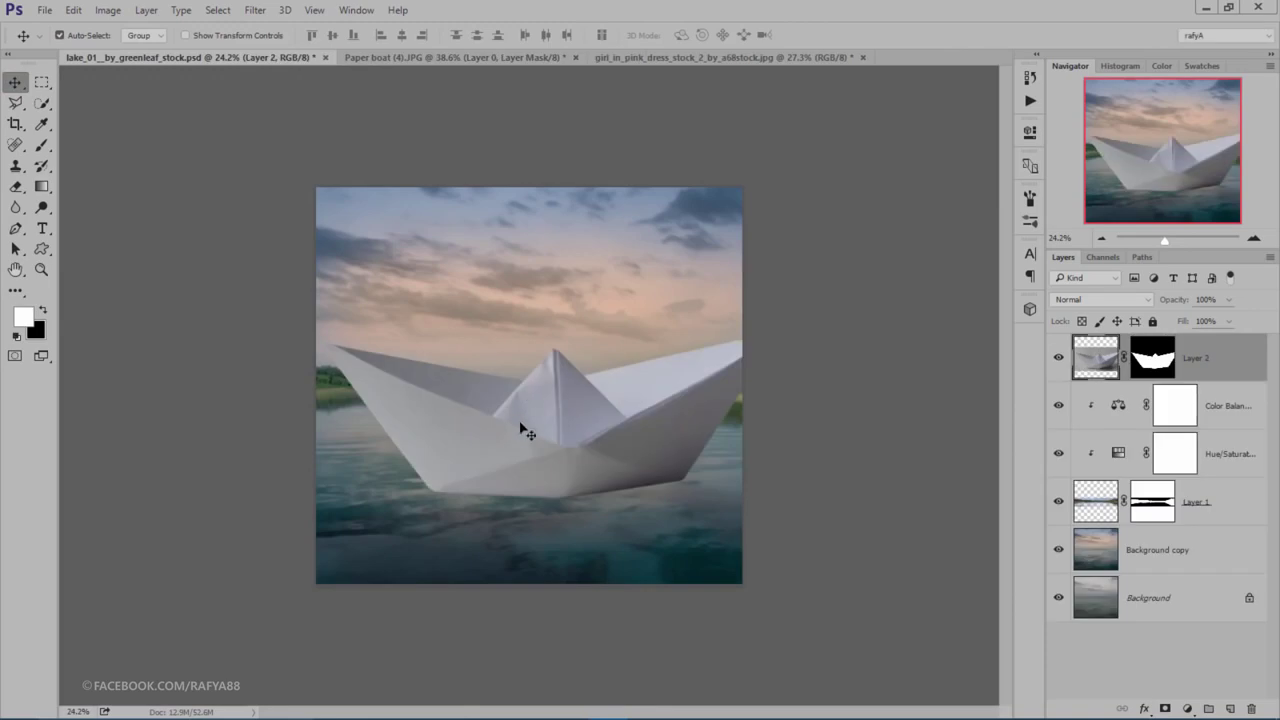
pyautogui.scroll(1, 520, 426)
pyautogui.hotkey('ctrl', 't')
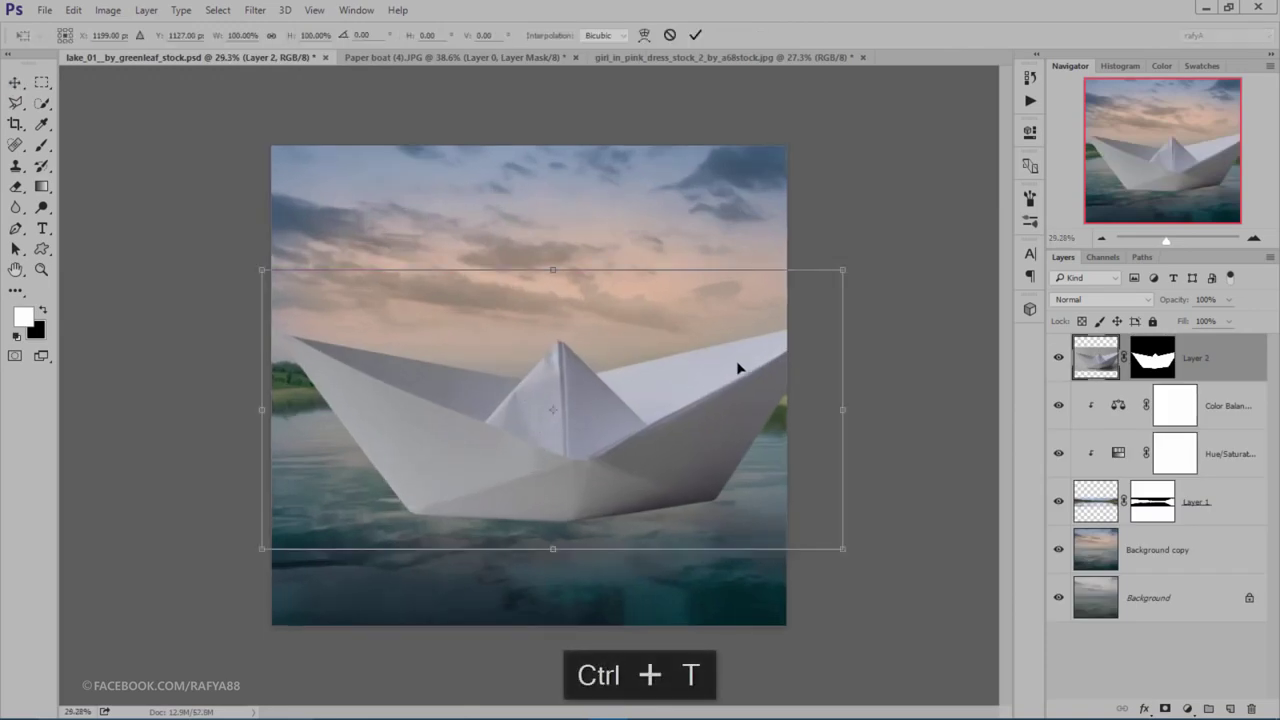
pyautogui.rightClick(737, 365)
pyautogui.click(818, 604)
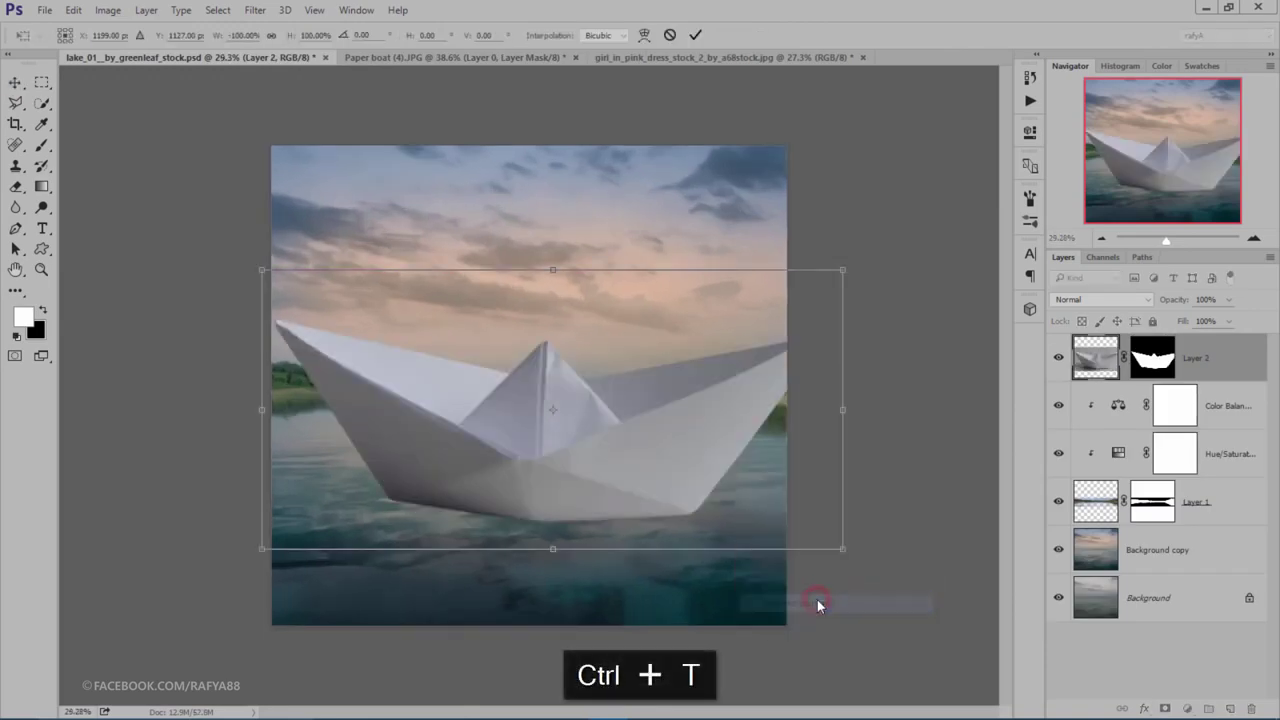
# Step: Scale the boat to about 42%, tilt it about -2.4°, and float it on the water
pyautogui.moveTo(851, 563); pyautogui.dragTo(856, 537)
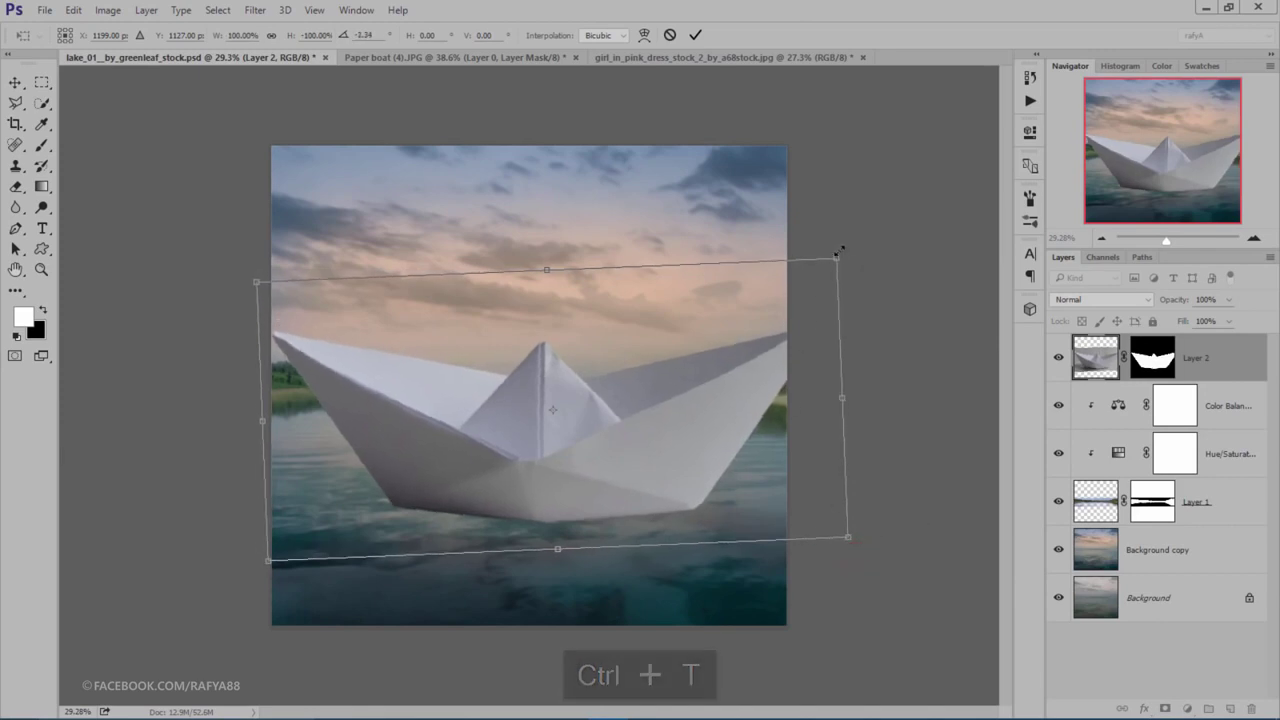
pyautogui.moveTo(836, 258); pyautogui.dragTo(676, 296)
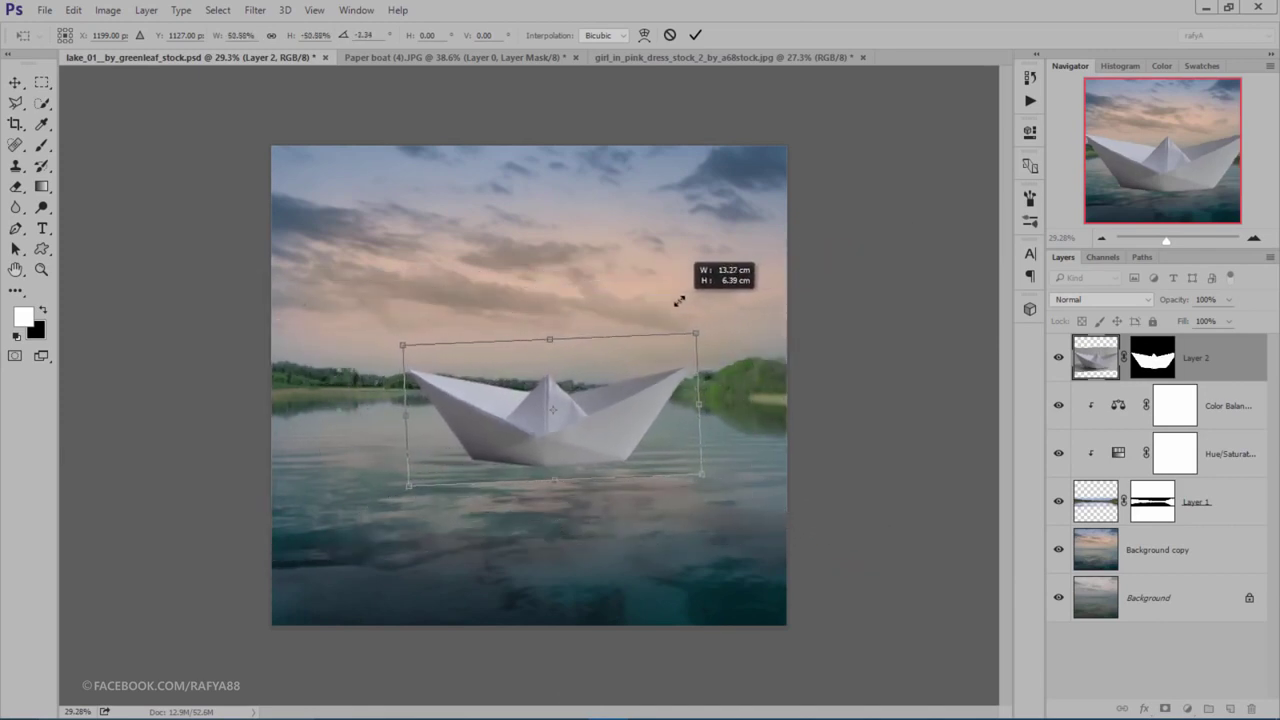
pyautogui.moveTo(649, 375); pyautogui.dragTo(600, 422)
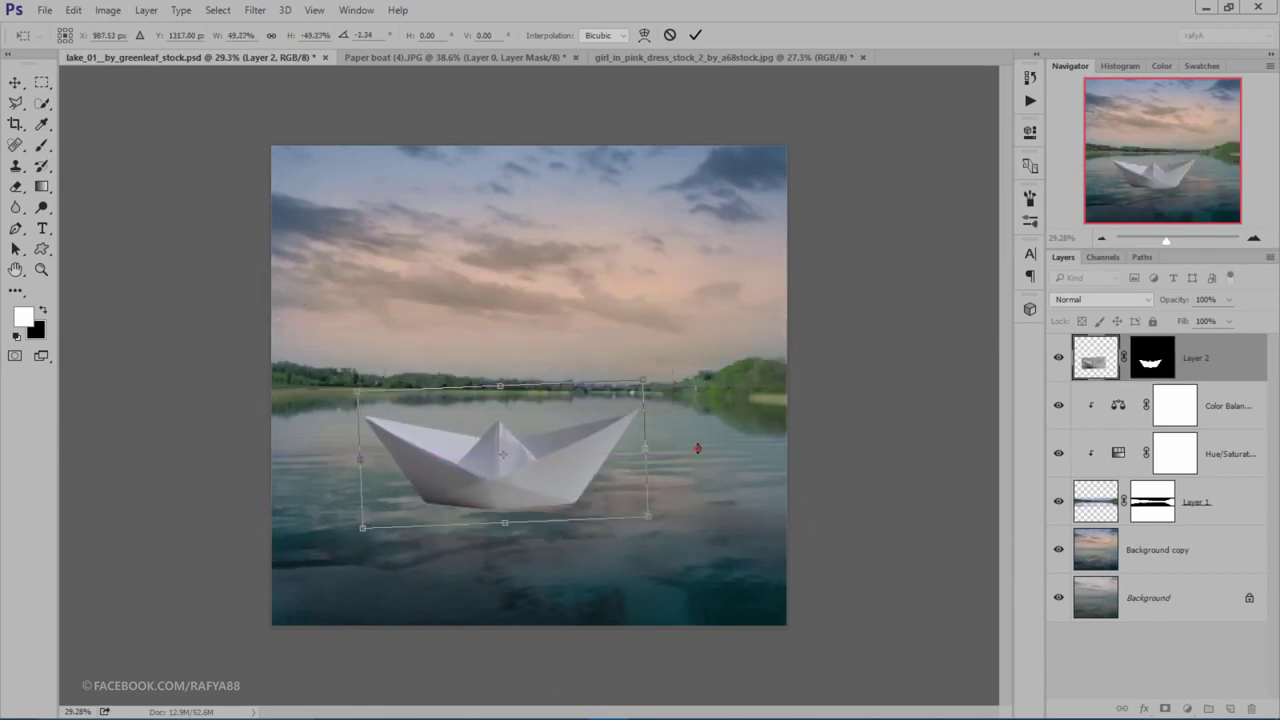
pyautogui.moveTo(697, 447); pyautogui.dragTo(702, 432)
pyautogui.moveTo(641, 380); pyautogui.dragTo(598, 418)
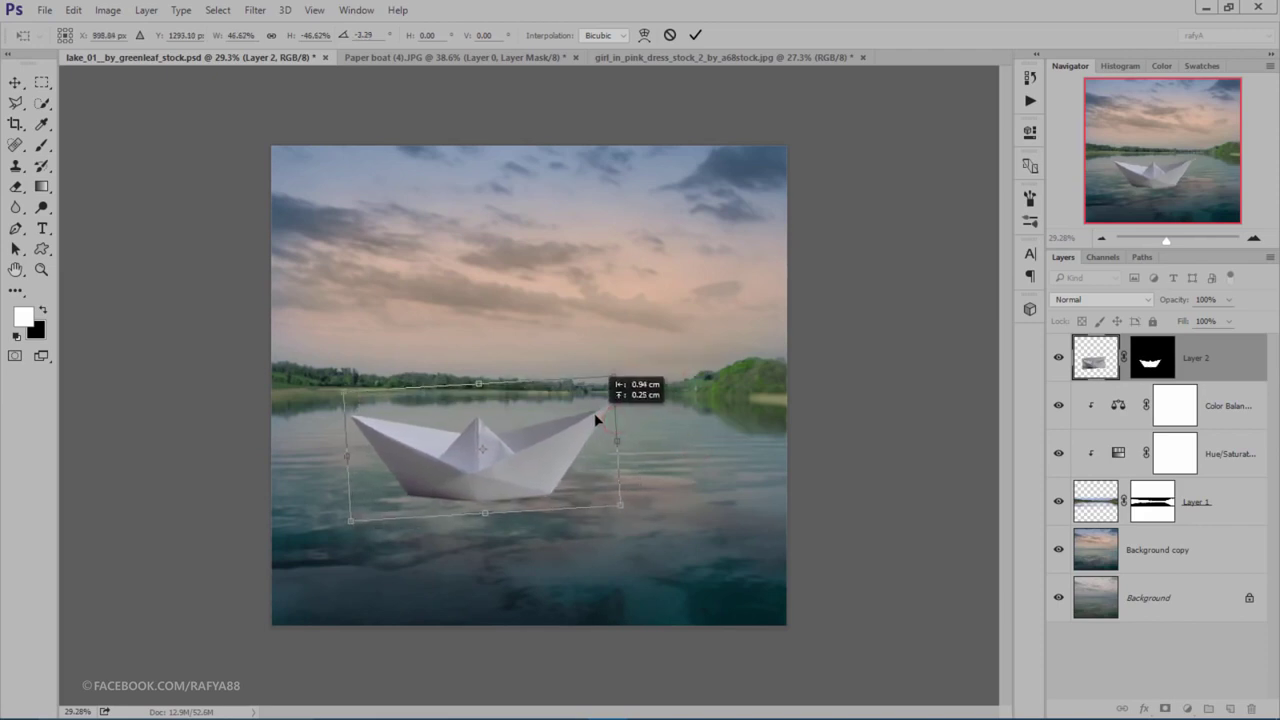
pyautogui.moveTo(621, 503); pyautogui.dragTo(608, 504)
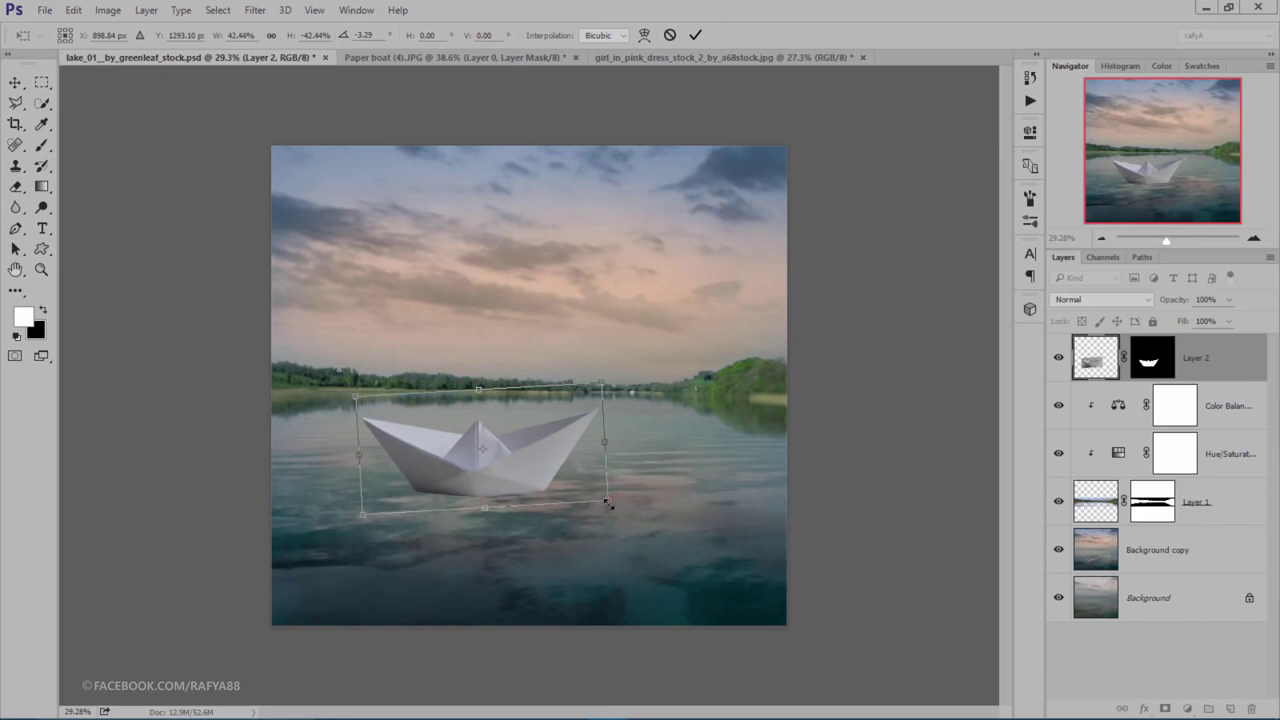
pyautogui.moveTo(573, 463); pyautogui.dragTo(656, 462)
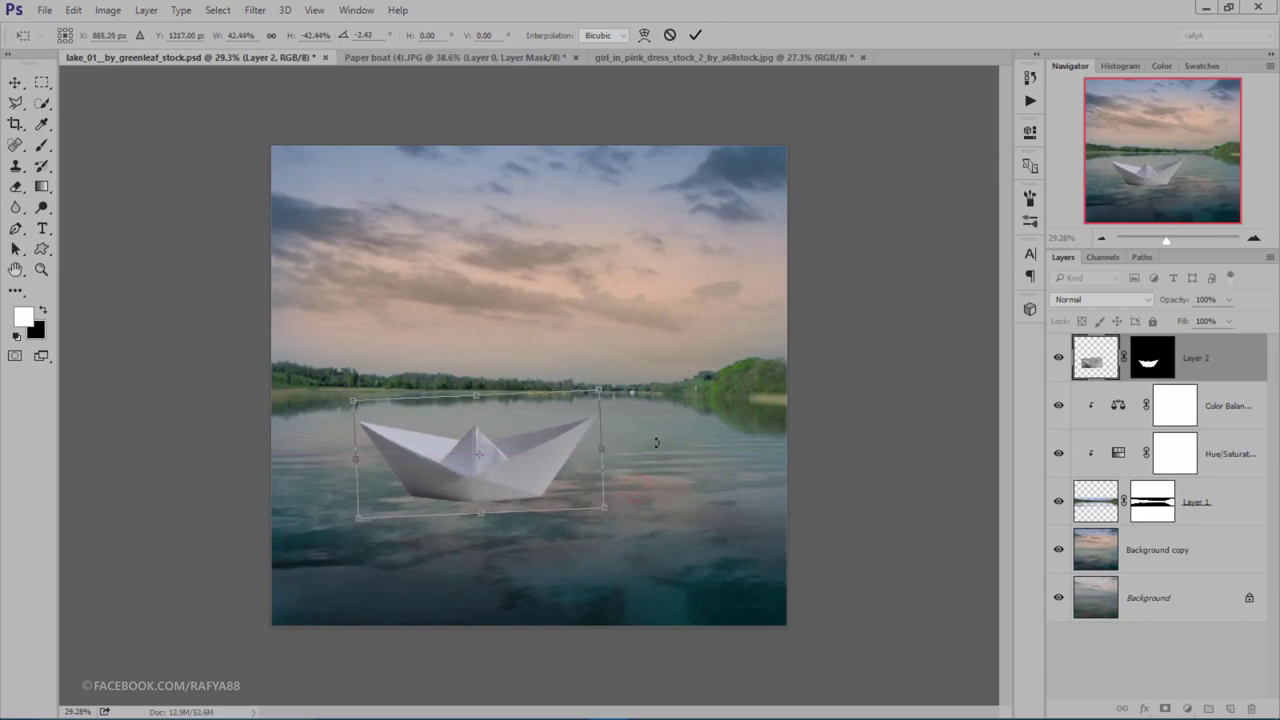
pyautogui.moveTo(573, 450); pyautogui.dragTo(564, 459)
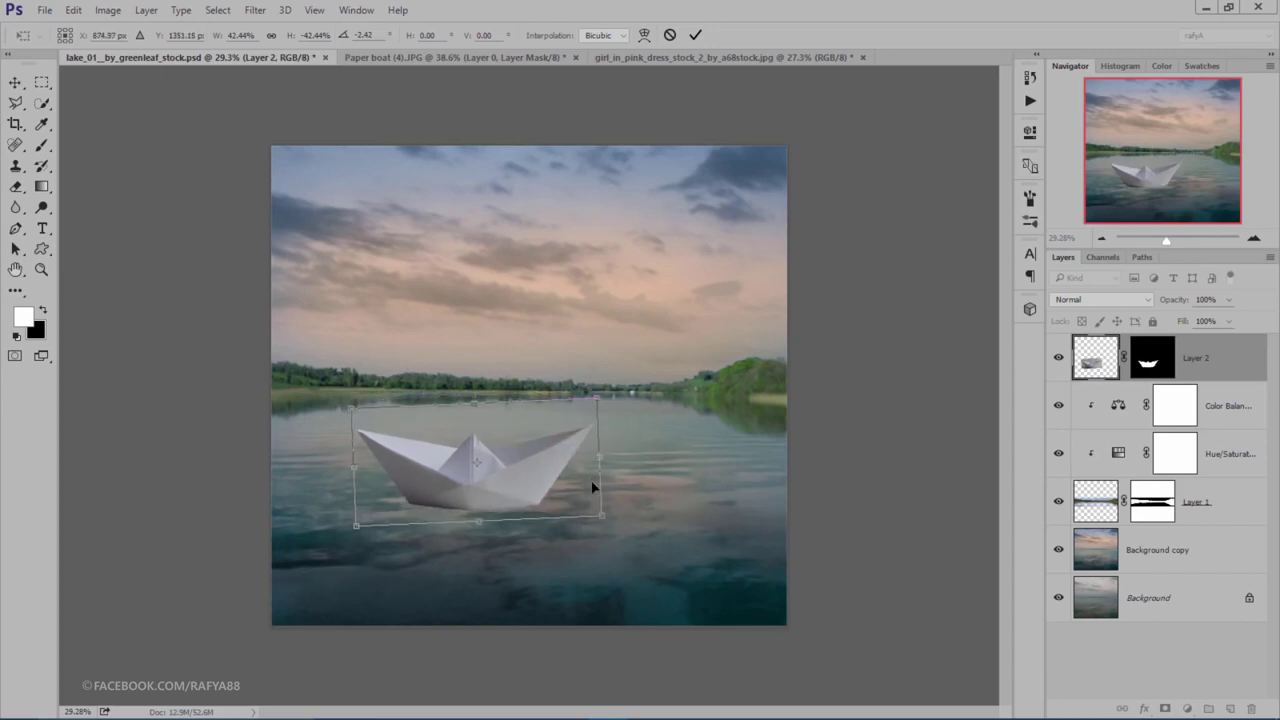
pyautogui.click(690, 35)
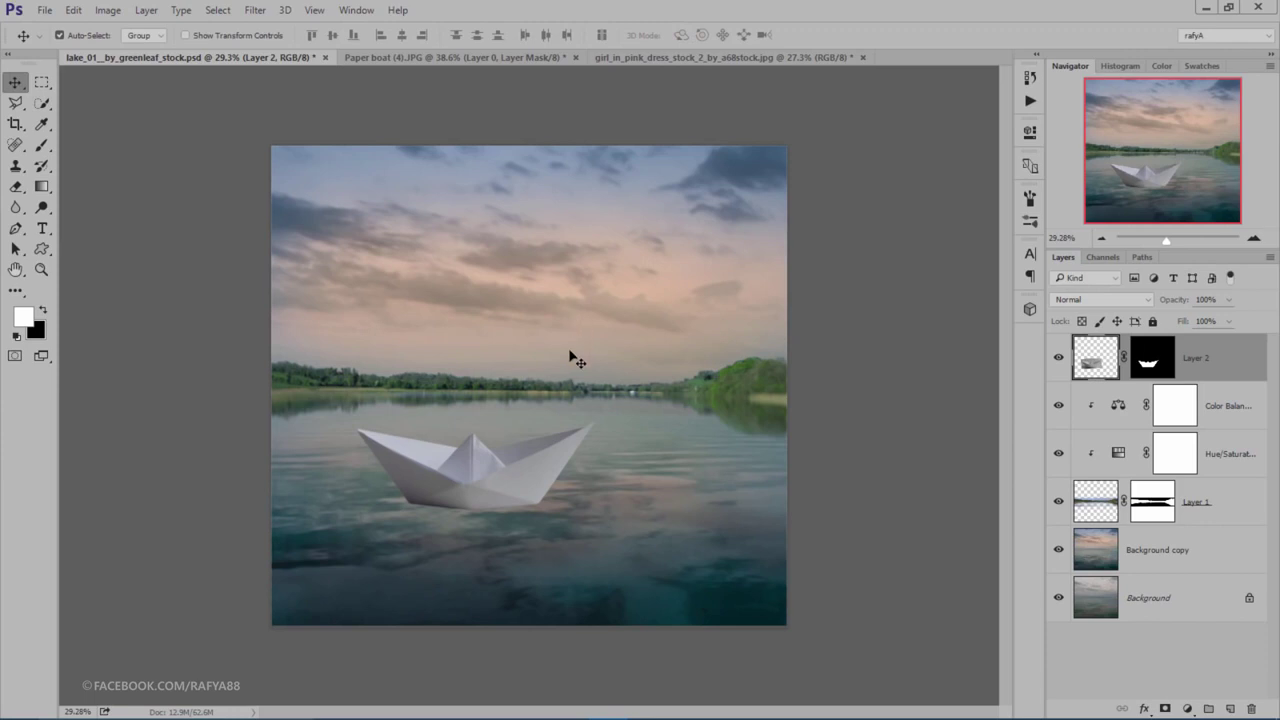
# Step: Place the splash where the hull meets the water and lower its opacity
pyautogui.keyDown('alt'); pyautogui.scroll(1, 570, 357); pyautogui.keyUp('alt')
pyautogui.keyDown('alt'); pyautogui.scroll(1, 585, 362); pyautogui.keyUp('alt')
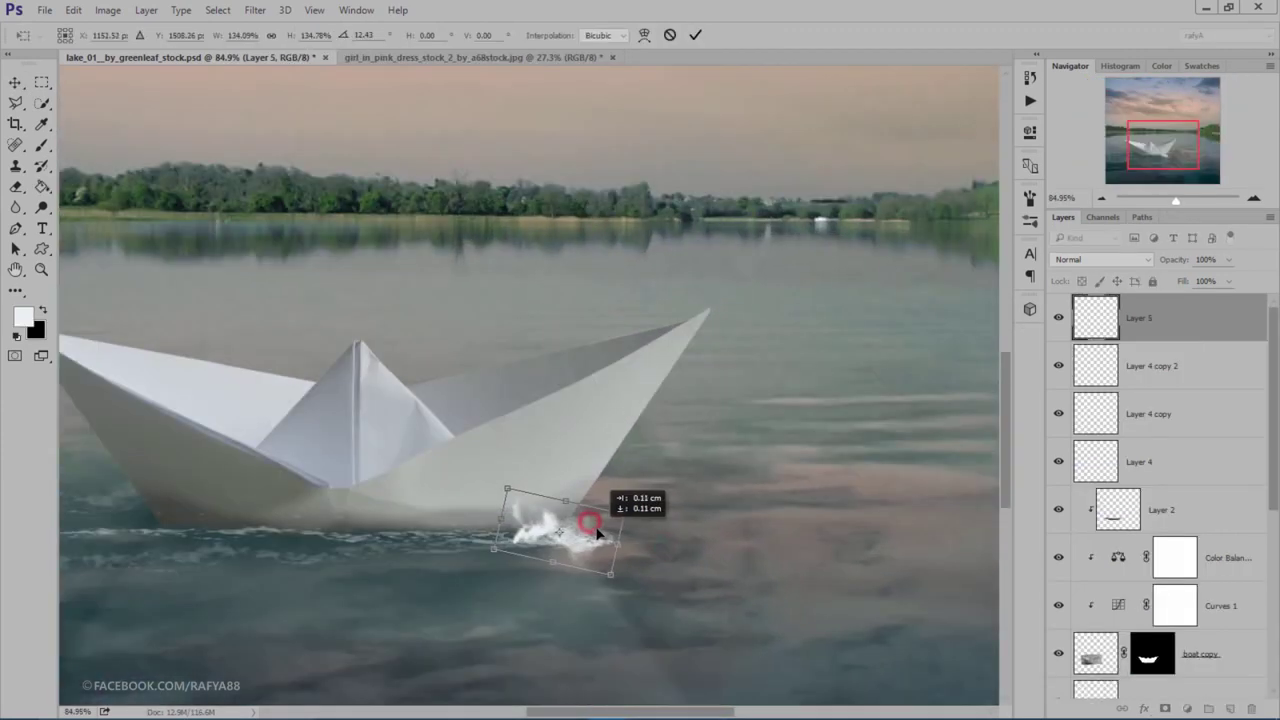
pyautogui.moveTo(598, 535); pyautogui.dragTo(599, 536)
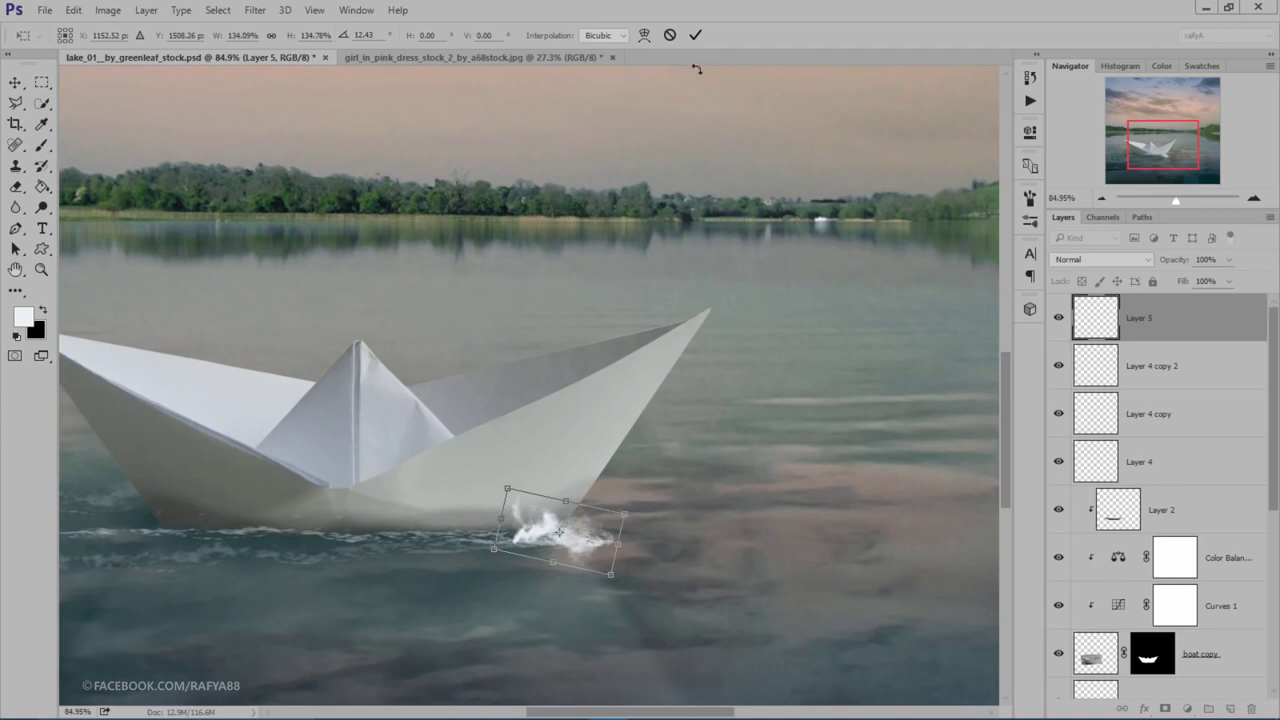
pyautogui.click(695, 35)
pyautogui.moveTo(1189, 261); pyautogui.dragTo(1164, 265)
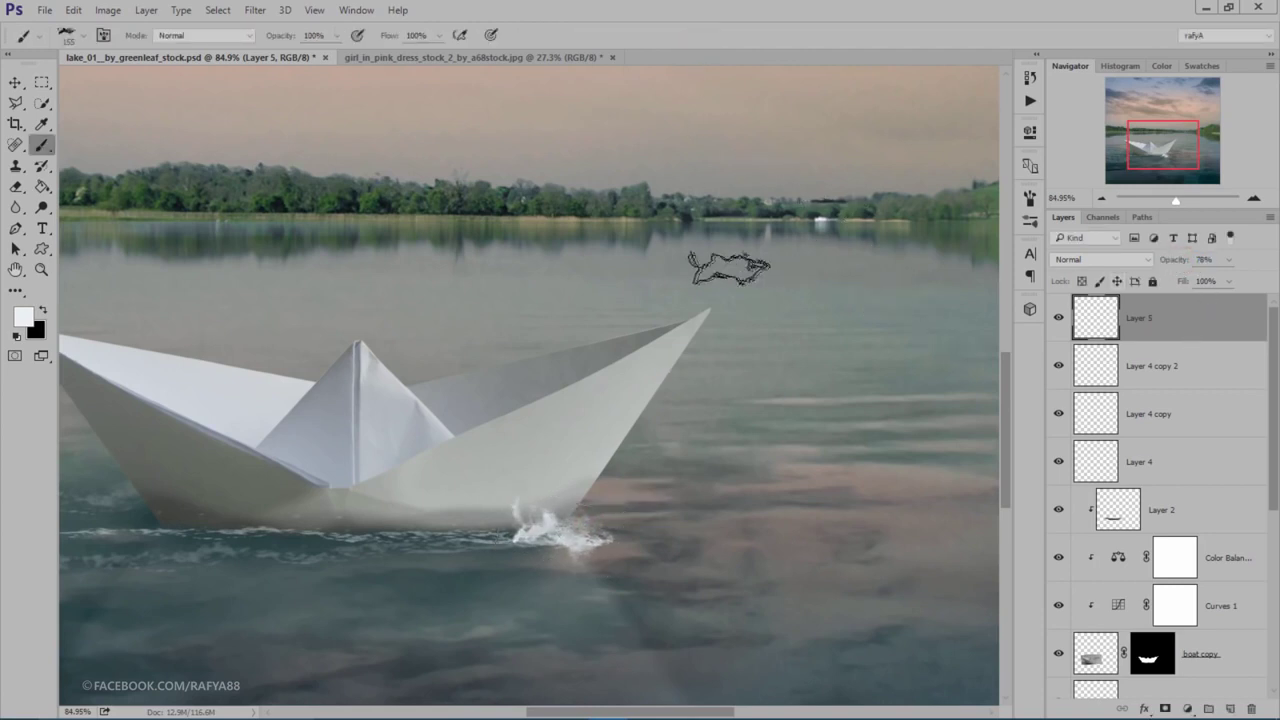
pyautogui.scroll(-3, 657, 243)
pyautogui.scroll(1, 665, 465)
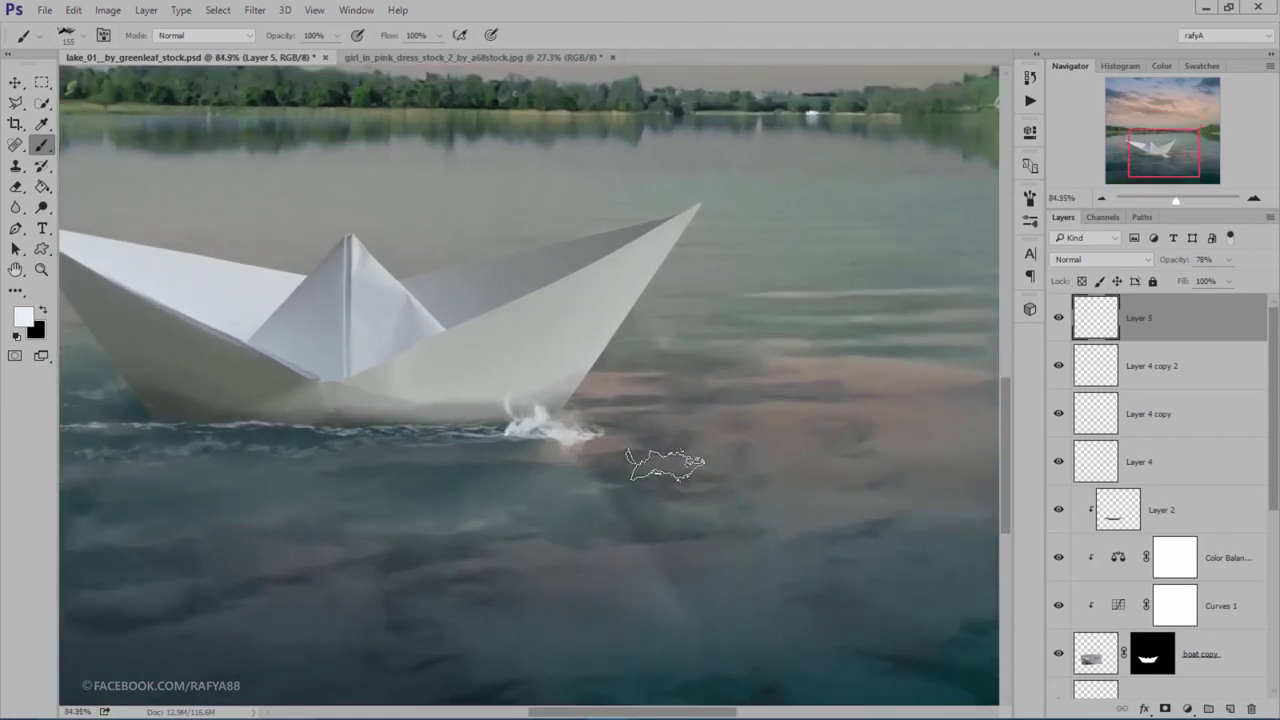
# Step: Enlarge the splash, rotate it slightly counter-clockwise and nudge it into place
pyautogui.hotkey('ctrl', 't')
pyautogui.moveTo(492, 388); pyautogui.dragTo(400, 385)
pyautogui.moveTo(575, 418); pyautogui.dragTo(583, 440)
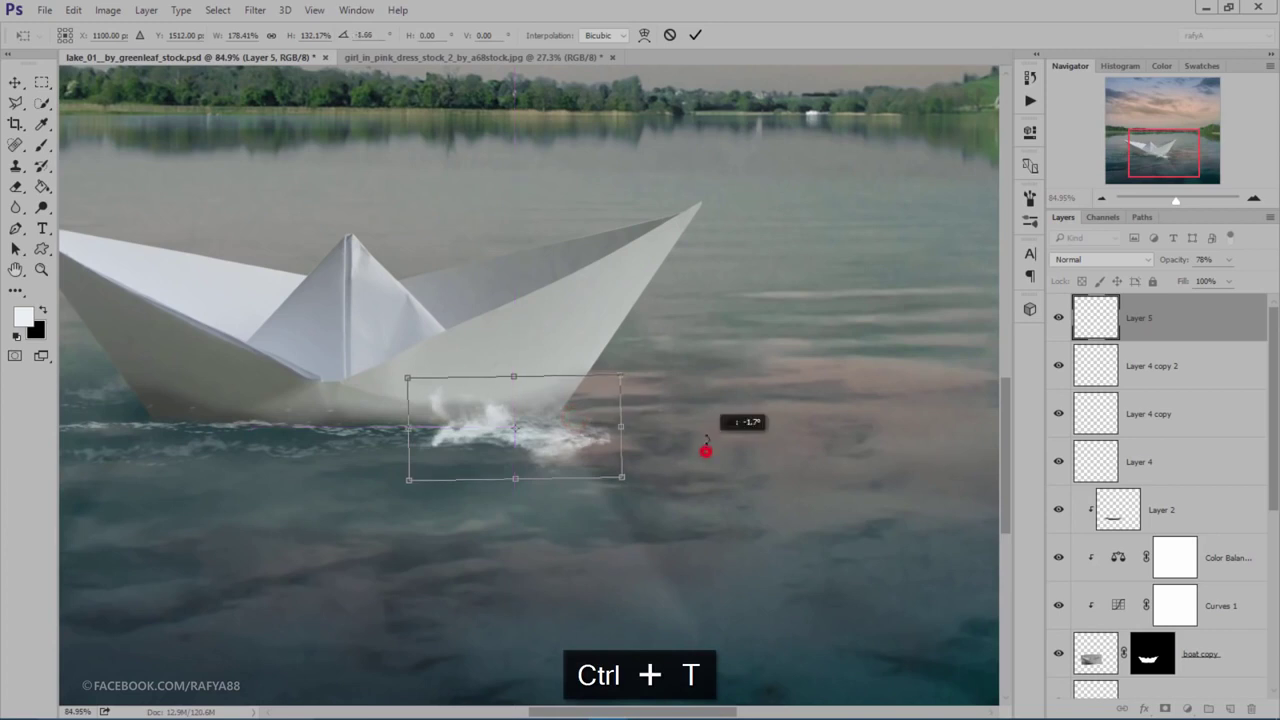
pyautogui.moveTo(706, 449); pyautogui.dragTo(708, 428)
pyautogui.moveTo(563, 423); pyautogui.dragTo(558, 427)
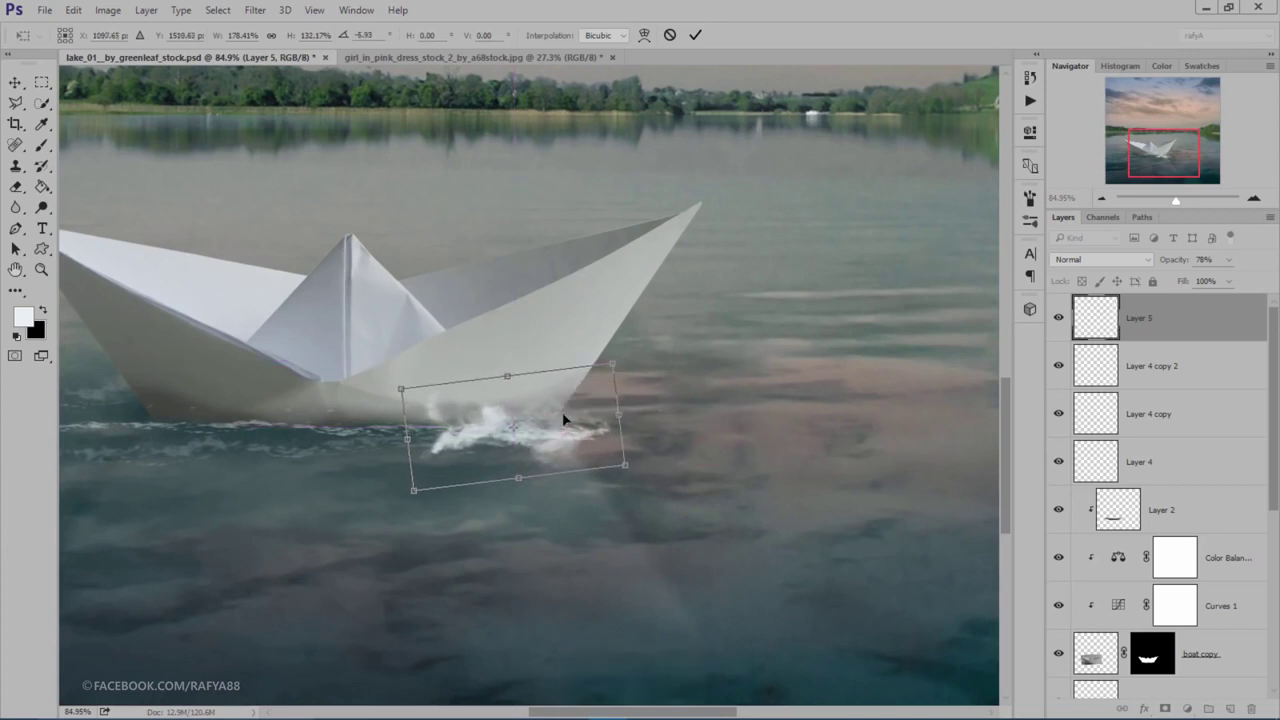
pyautogui.click(695, 35)
# Step: Erase the excess splash streak near the hull
pyautogui.click(16, 186)
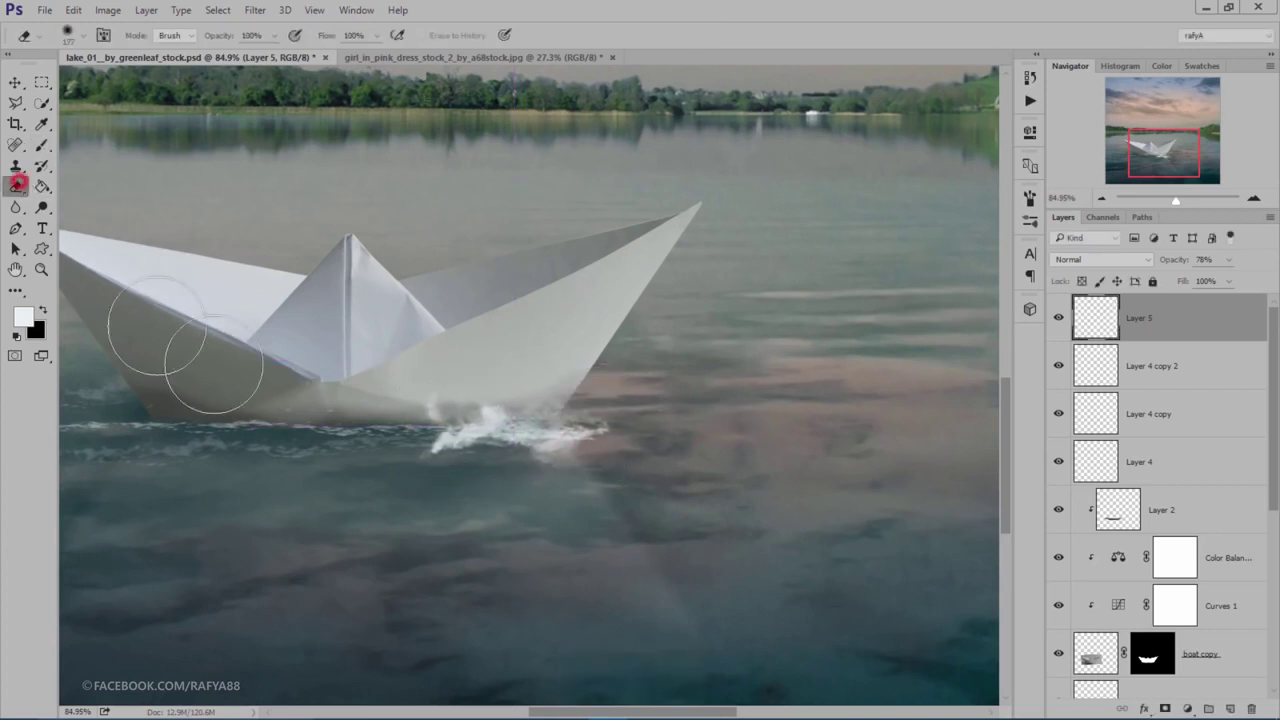
pyautogui.moveTo(463, 480); pyautogui.dragTo(420, 483)
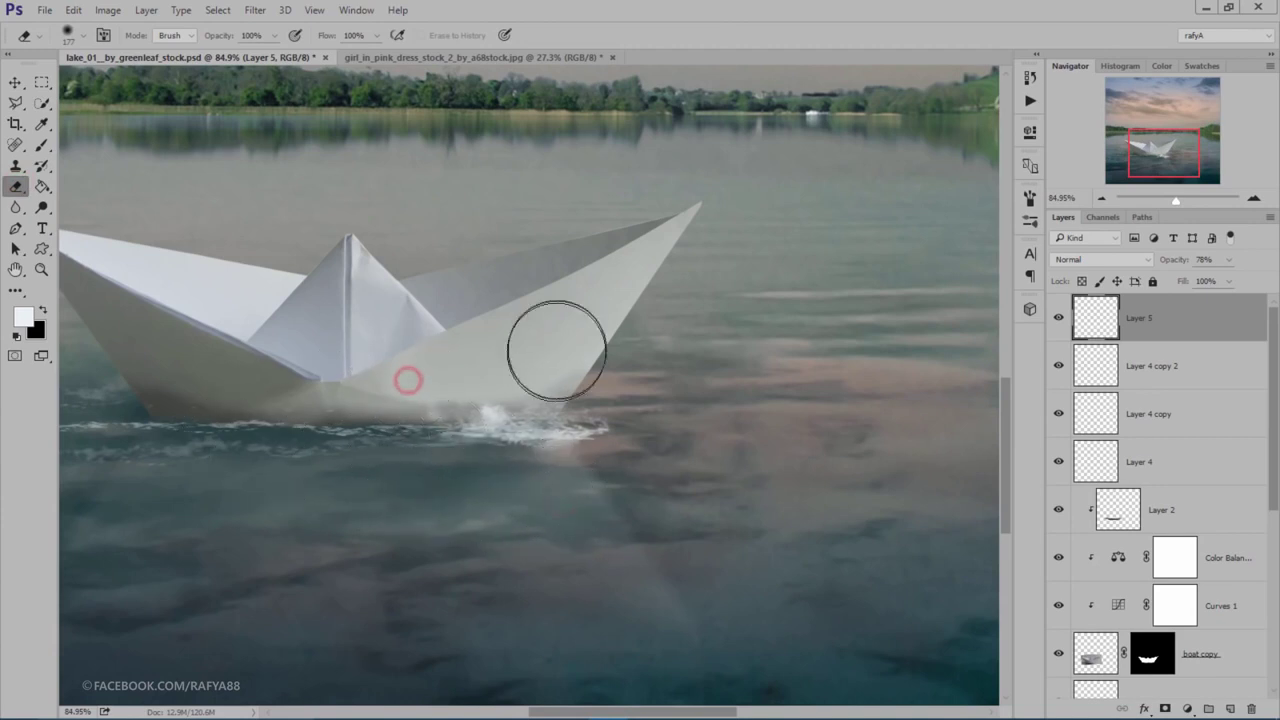
pyautogui.scroll(-3, 557, 346)
pyautogui.scroll(-1, 575, 305)
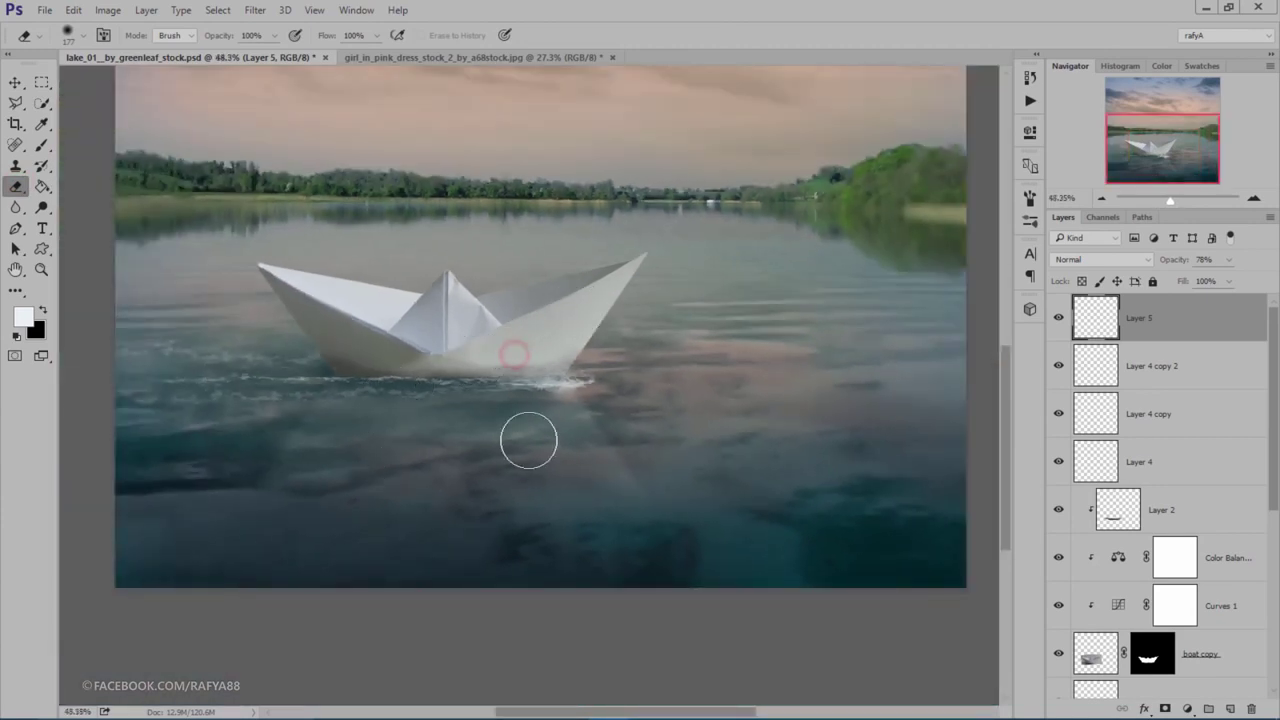
pyautogui.scroll(2, 401, 428)
pyautogui.scroll(1, 417, 423)
# Step: Duplicate the splash, flip it horizontally and flatten it under the boat's hull
pyautogui.hotkey('ctrl', 'j')
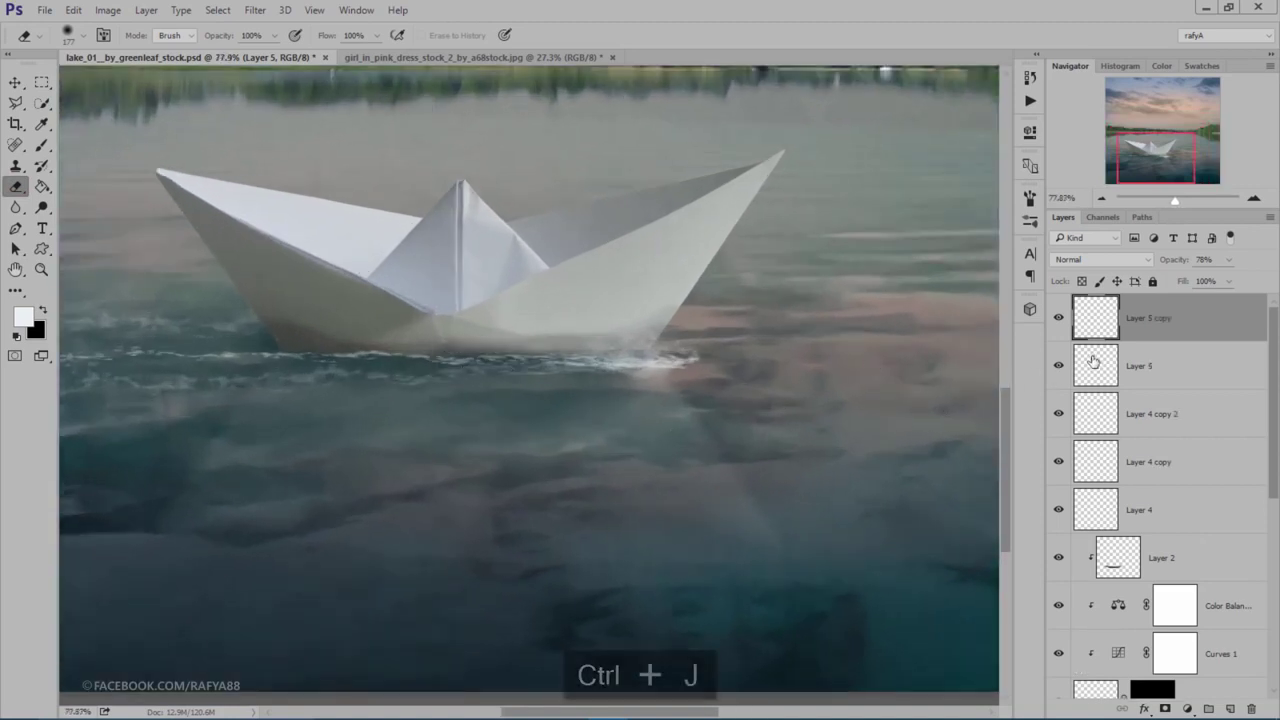
pyautogui.hotkey('ctrl', 't')
pyautogui.moveTo(666, 358); pyautogui.dragTo(380, 362)
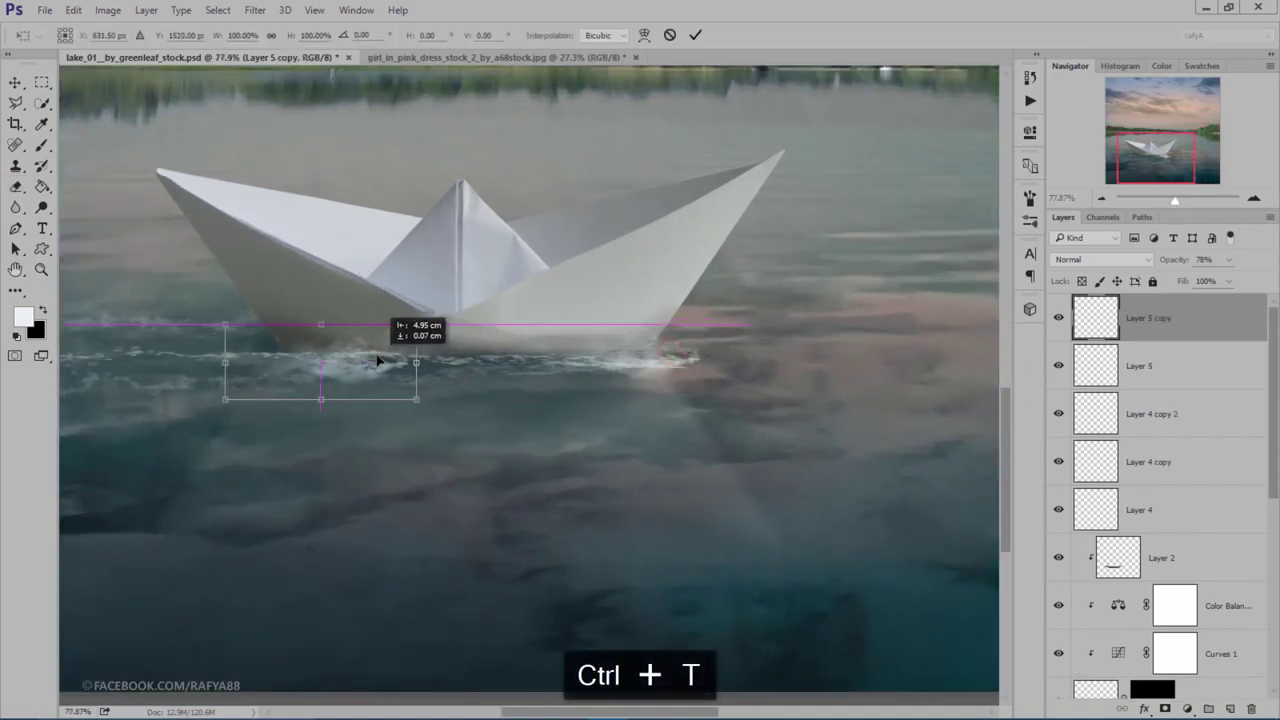
pyautogui.rightClick(380, 362)
pyautogui.click(430, 591)
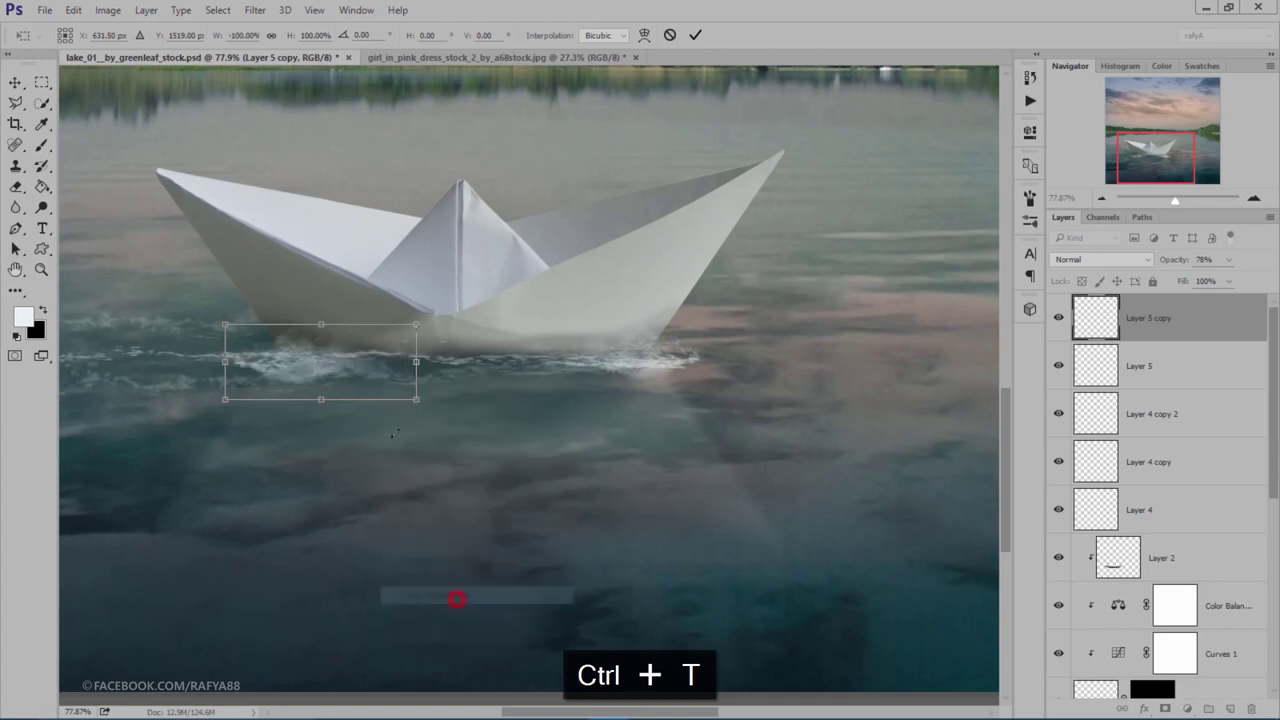
pyautogui.moveTo(370, 372); pyautogui.dragTo(493, 370)
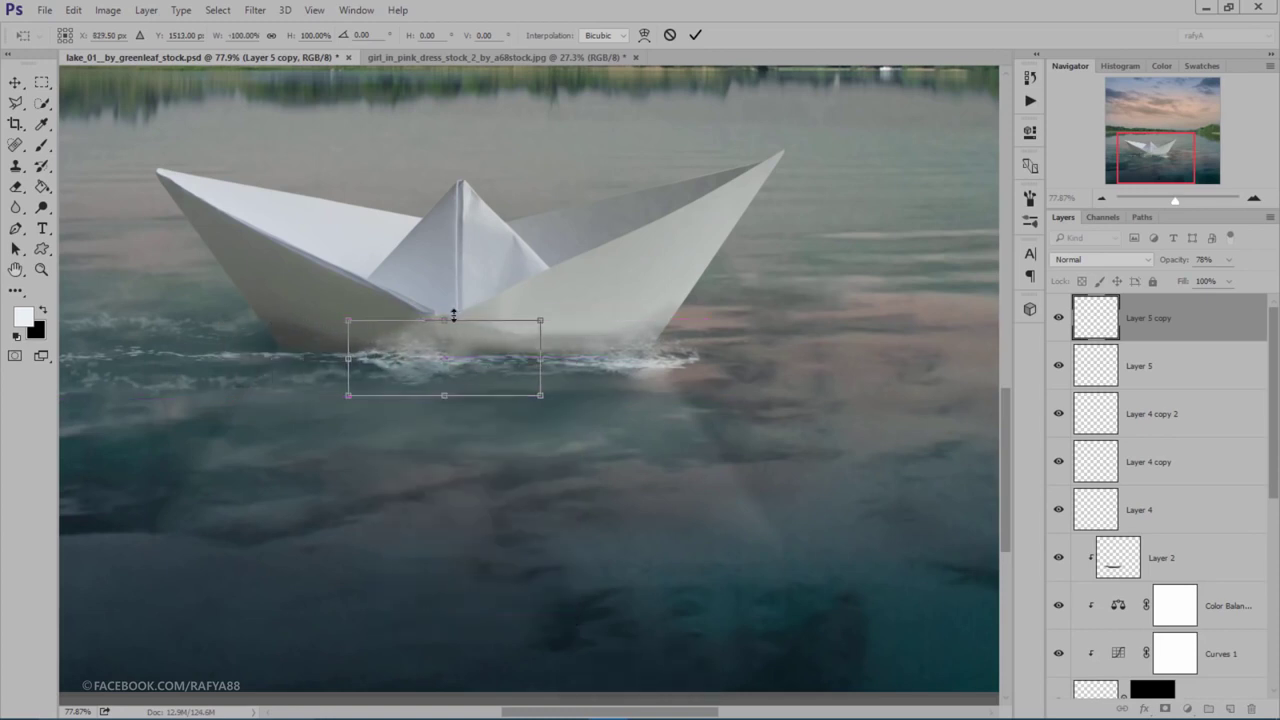
pyautogui.moveTo(444, 324); pyautogui.dragTo(466, 357)
pyautogui.moveTo(597, 380)
pyautogui.mouseDown()
pyautogui.moveTo(597, 368)
pyautogui.moveTo(514, 354)
pyautogui.mouseUp()
pyautogui.moveTo(440, 321); pyautogui.dragTo(491, 374)
pyautogui.moveTo(586, 386); pyautogui.dragTo(503, 363)
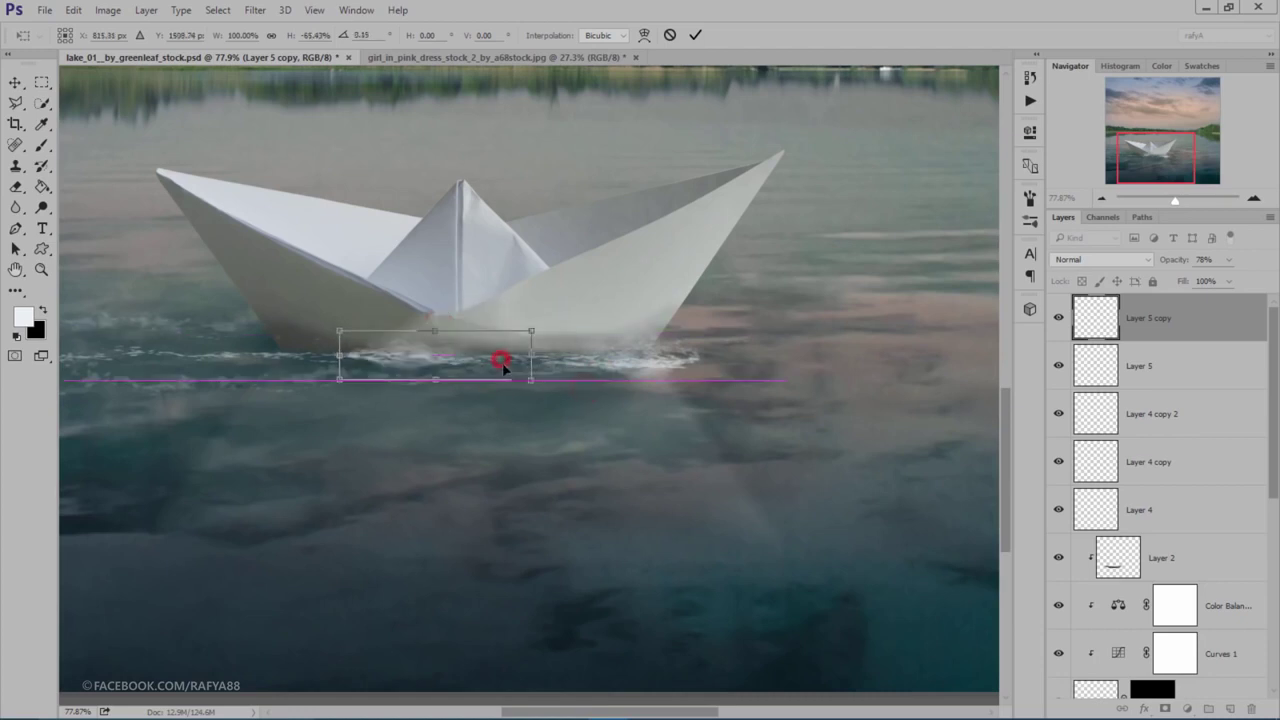
pyautogui.click(694, 35)
# Step: Set the splash copy to 88% opacity and group the splash layers down to Layer 4
pyautogui.click(1181, 262)
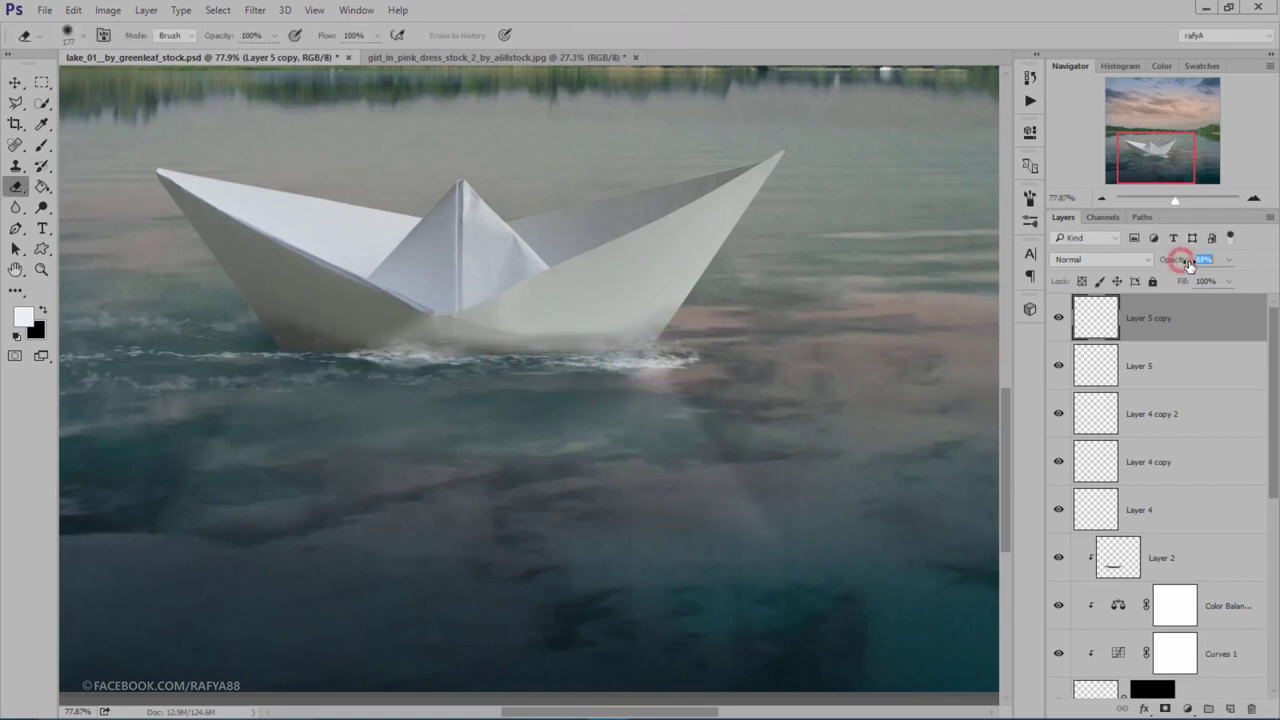
pyautogui.write('88')
pyautogui.scroll(-2, 652, 251)
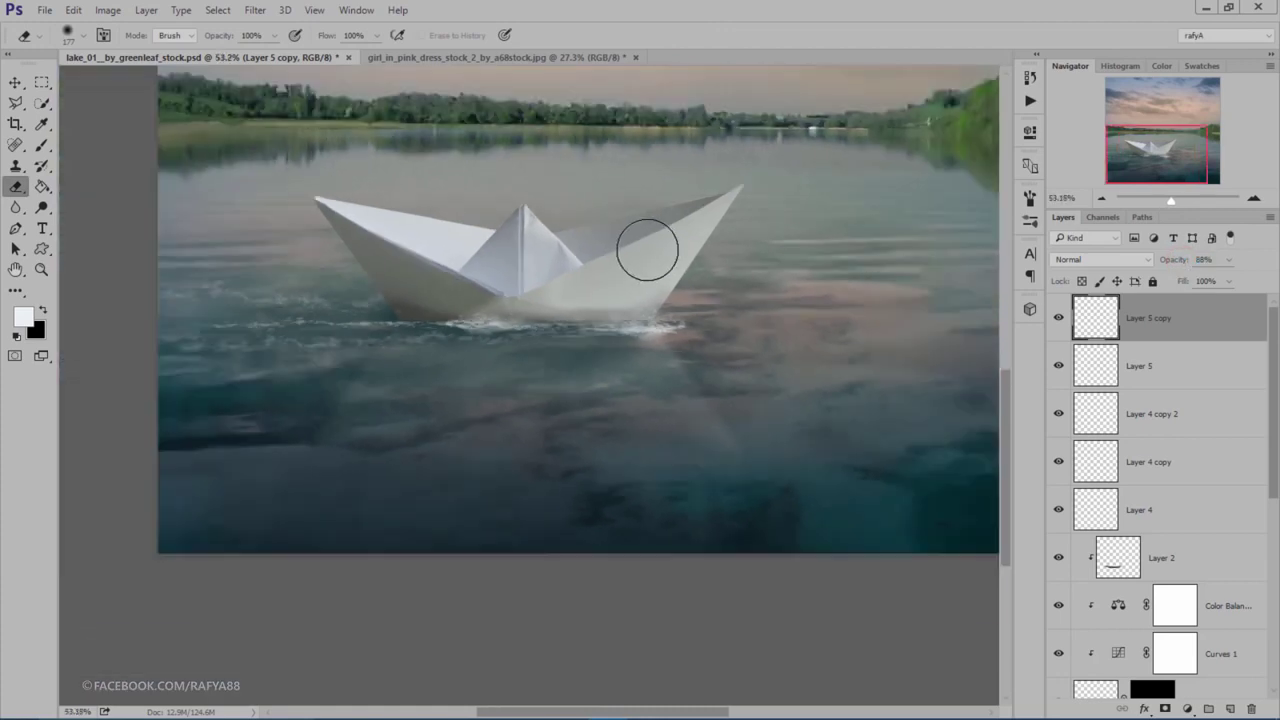
pyautogui.scroll(-1, 634, 251)
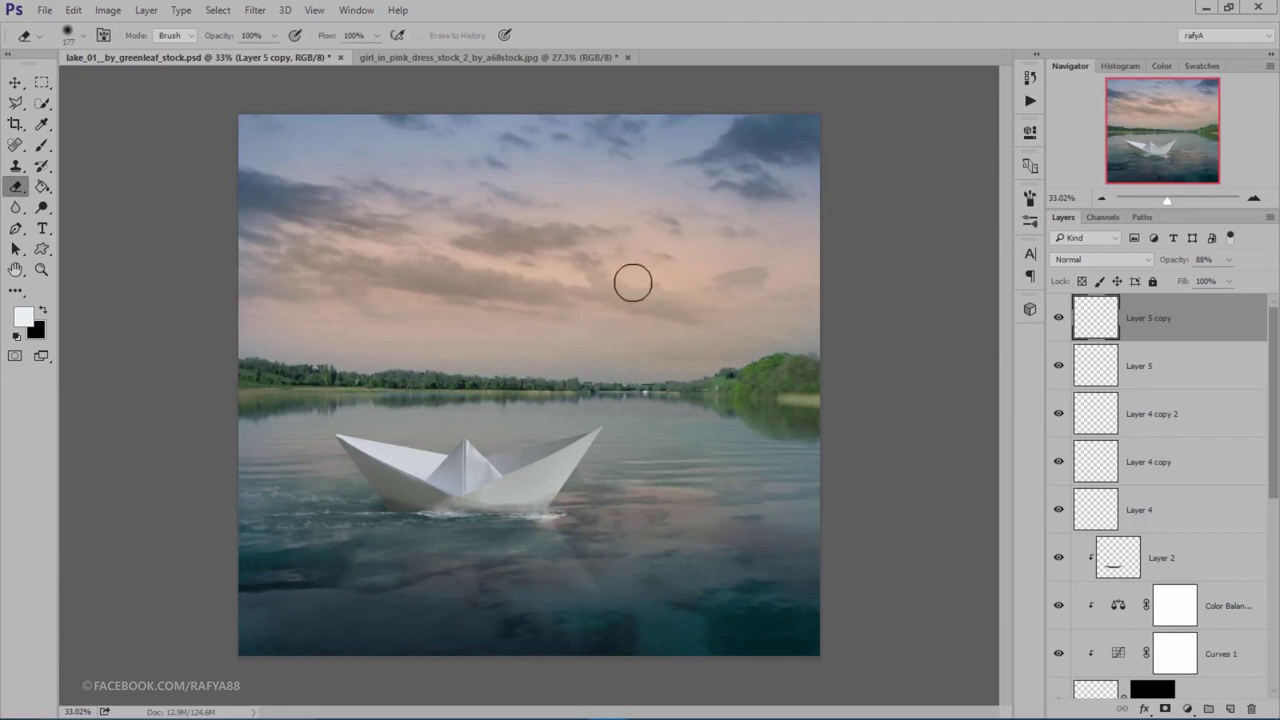
pyautogui.keyDown('shift'); pyautogui.click(1179, 507); pyautogui.keyUp('shift')
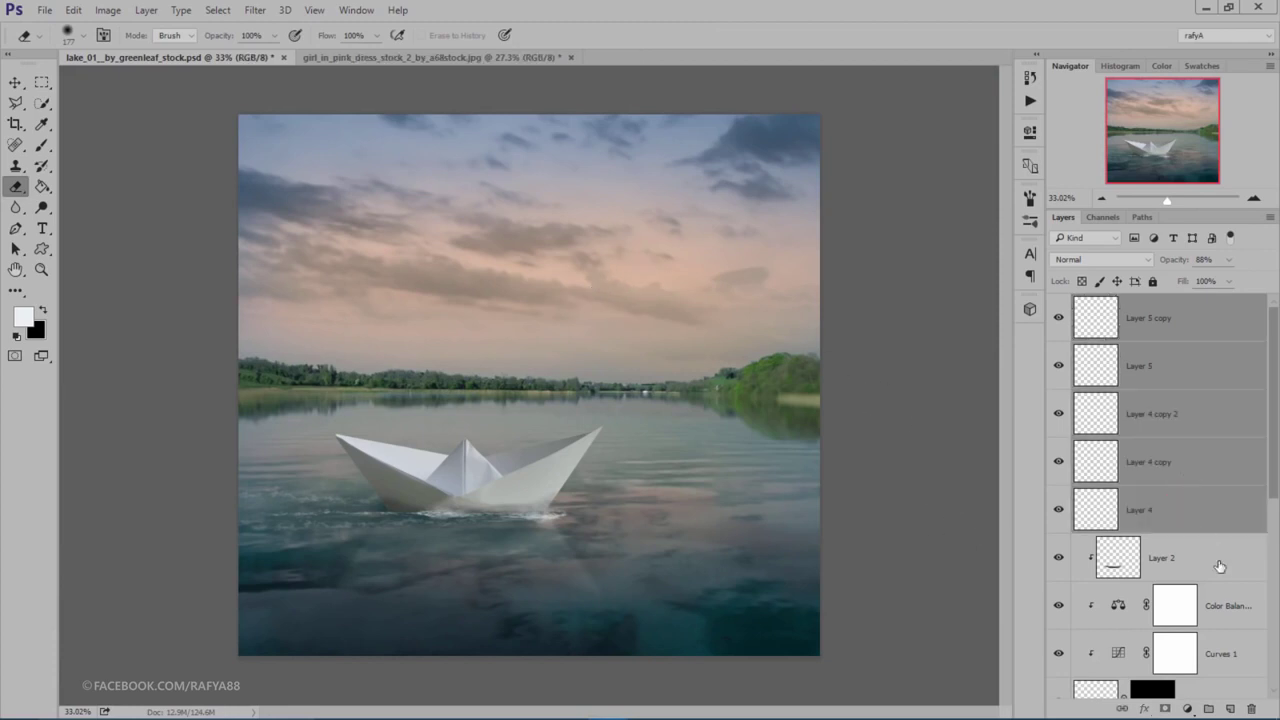
pyautogui.click(1208, 708)
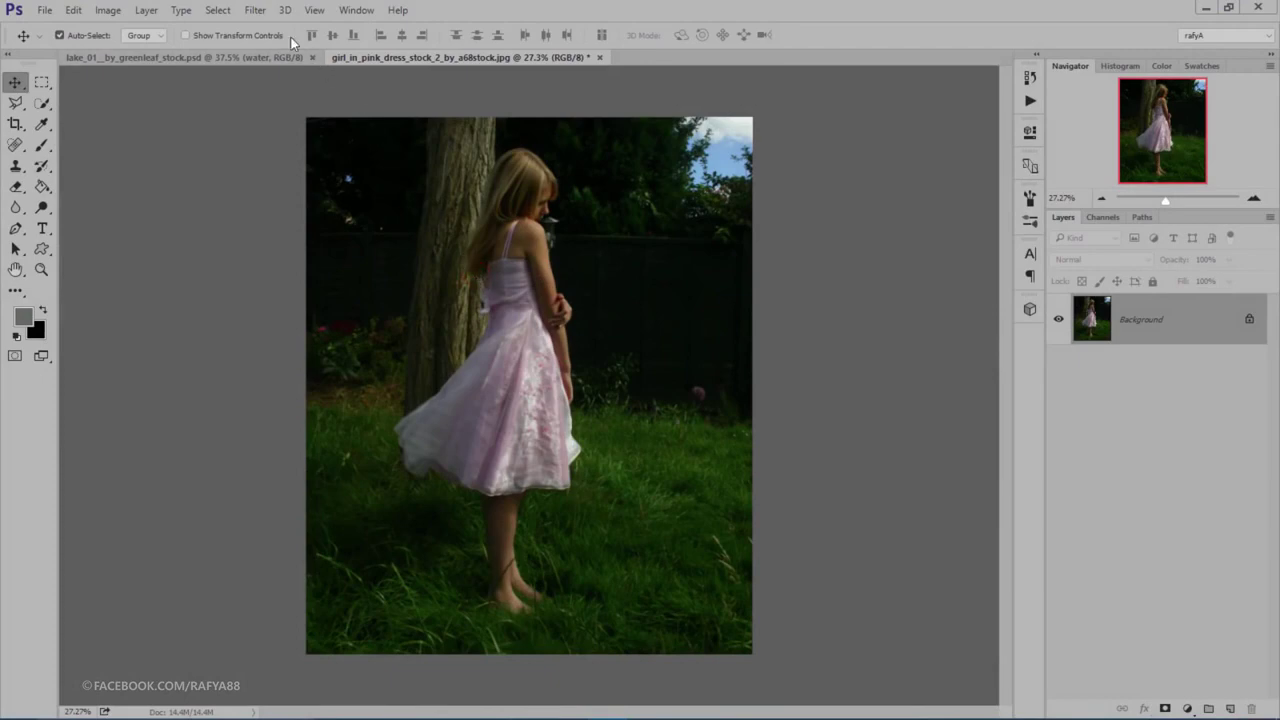
# Step: Apply a Camera Raw Filter: exposure +1.25, highlights -39, shadows +37, blacks +100, clarity +20, vibrance -18
pyautogui.click(256, 10)
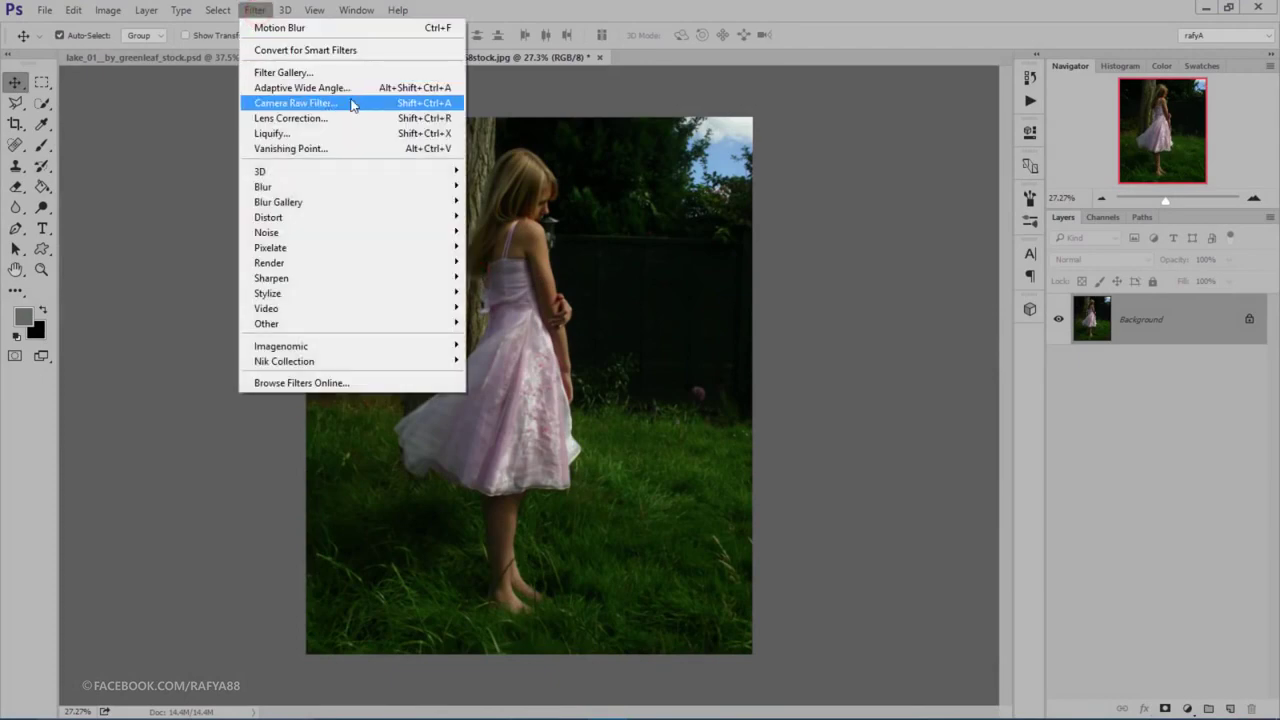
pyautogui.click(350, 102)
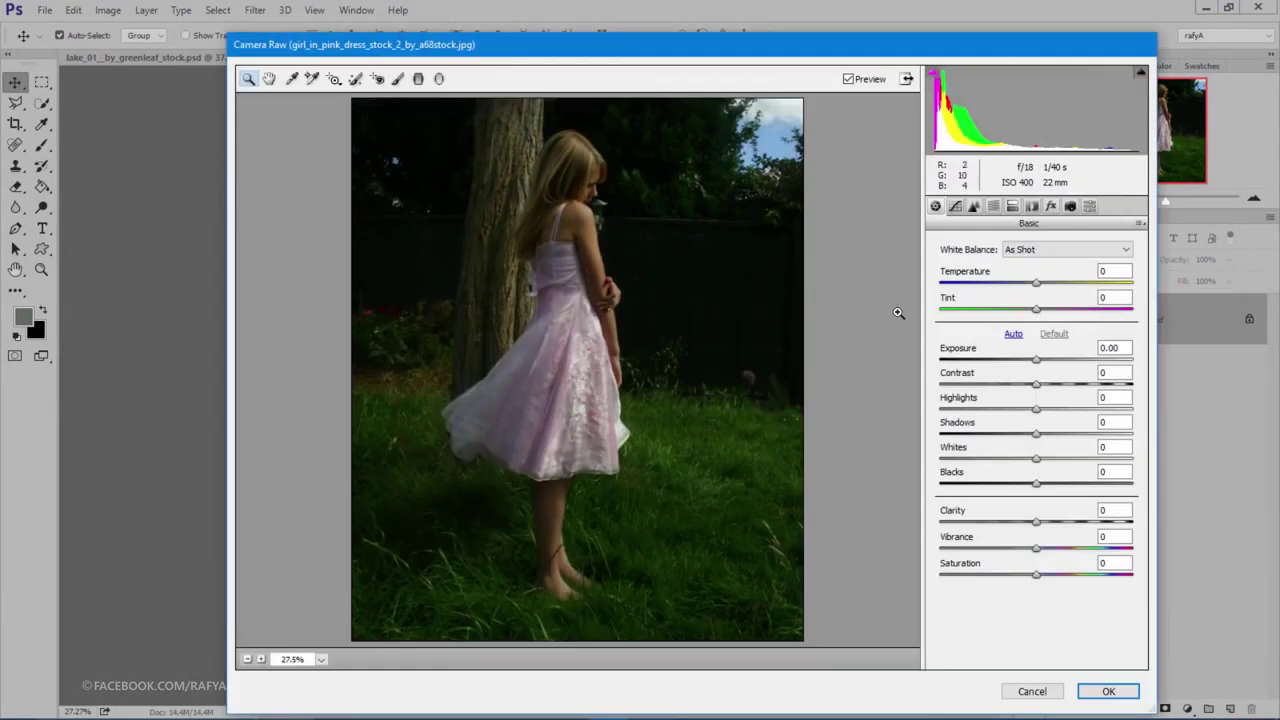
pyautogui.moveTo(1040, 365); pyautogui.dragTo(1058, 364)
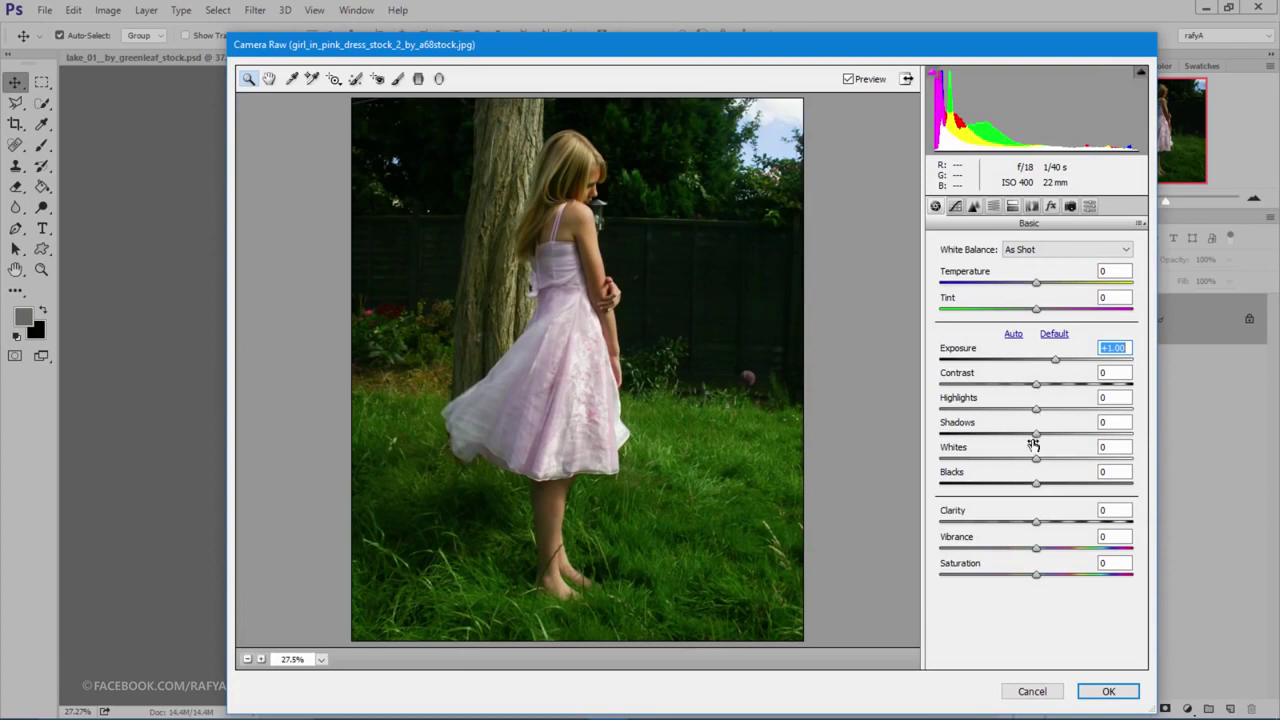
pyautogui.moveTo(1037, 409); pyautogui.dragTo(1004, 410)
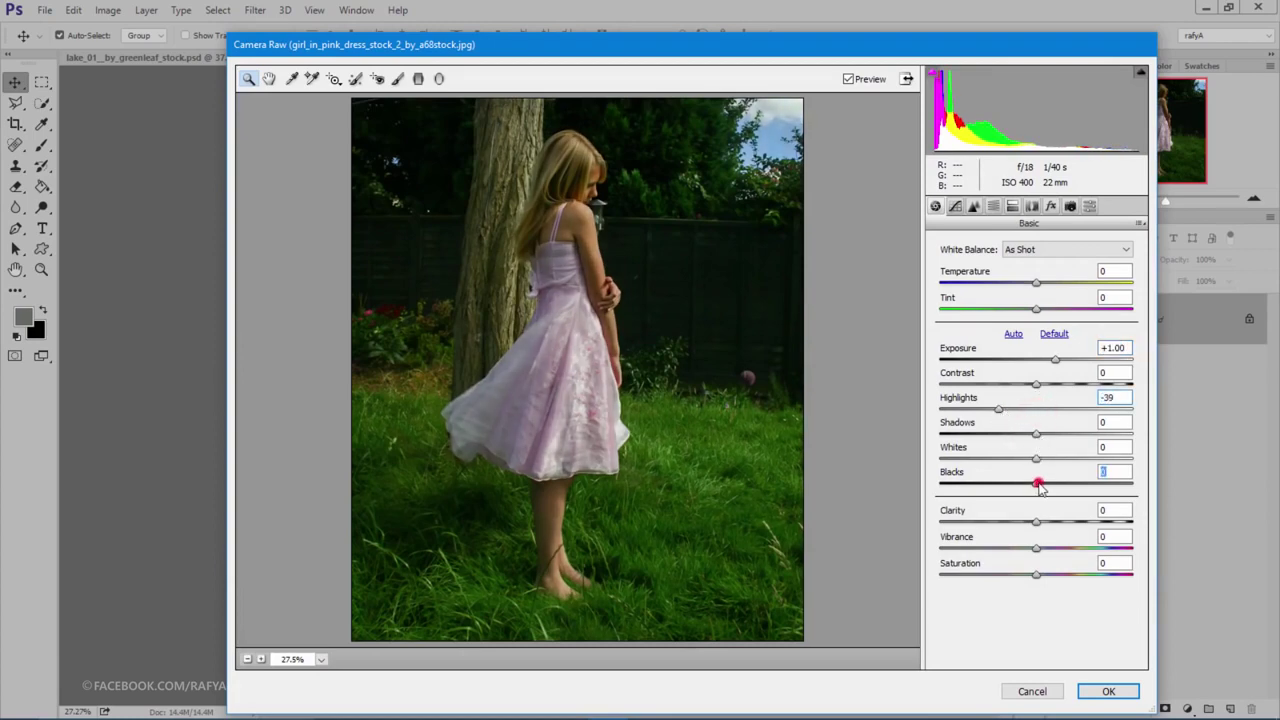
pyautogui.moveTo(1040, 487); pyautogui.dragTo(1143, 478)
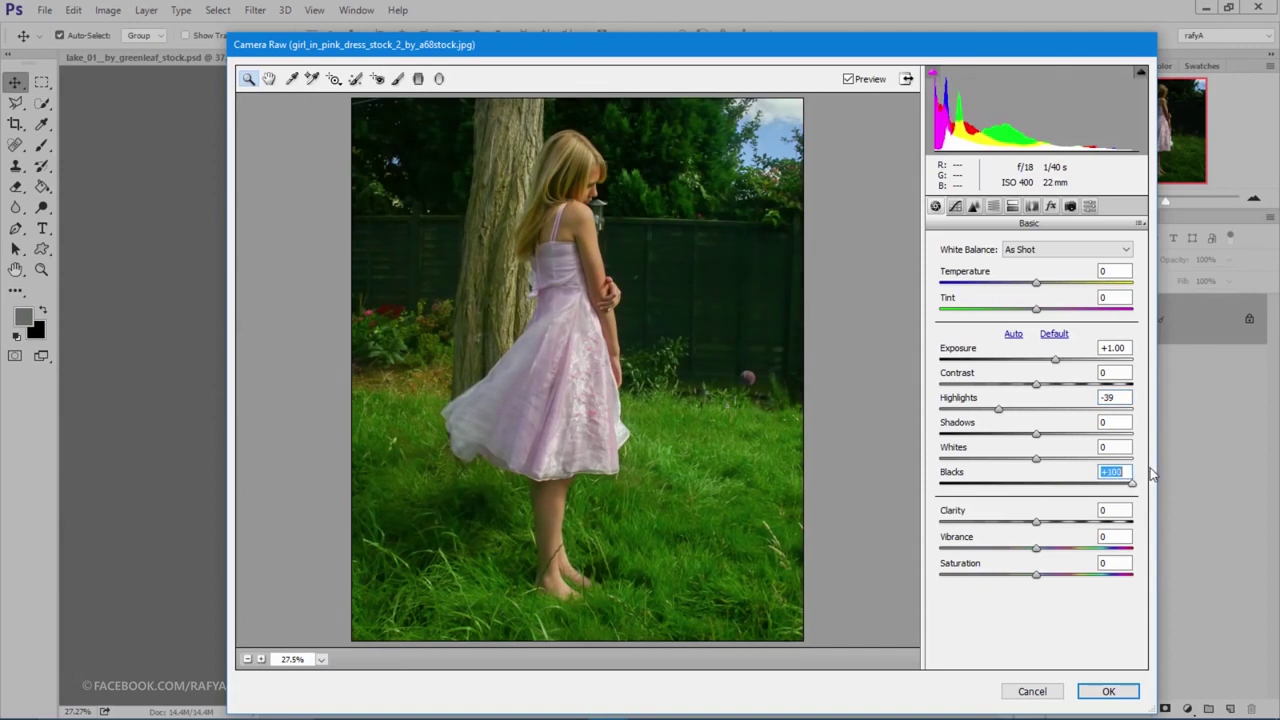
pyautogui.moveTo(1044, 436); pyautogui.dragTo(1072, 442)
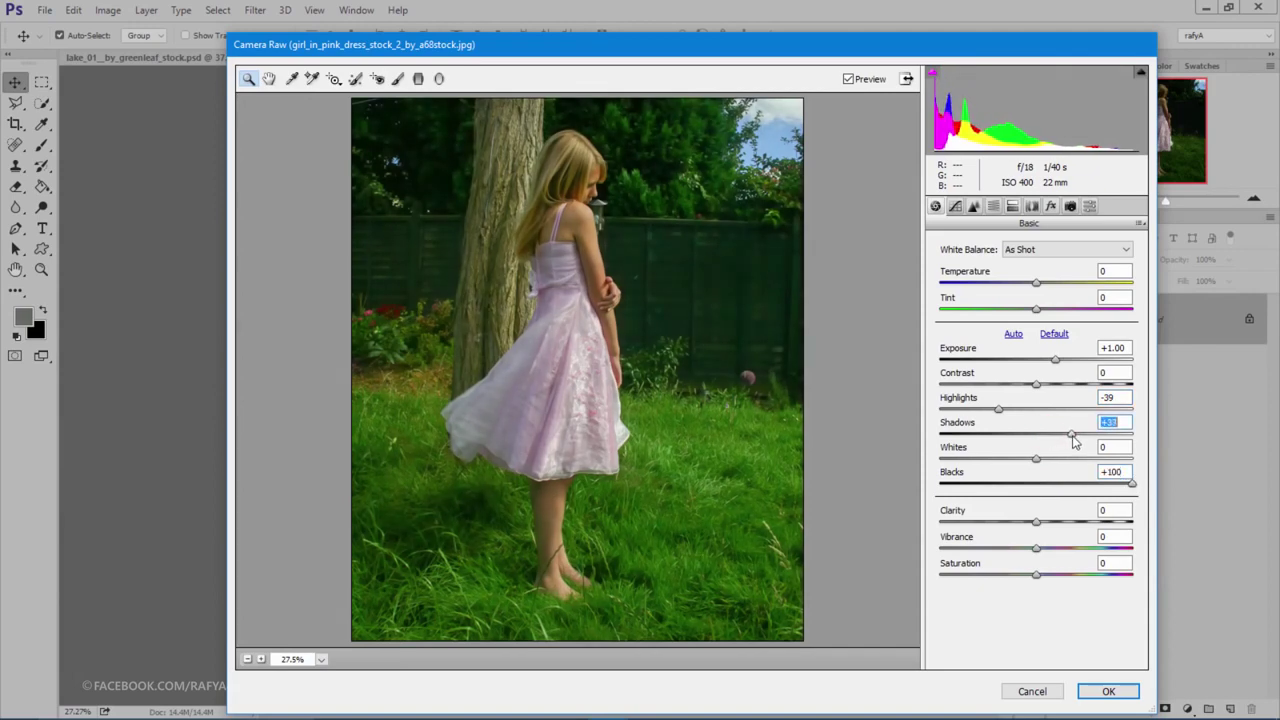
pyautogui.moveTo(1054, 360); pyautogui.dragTo(1063, 366)
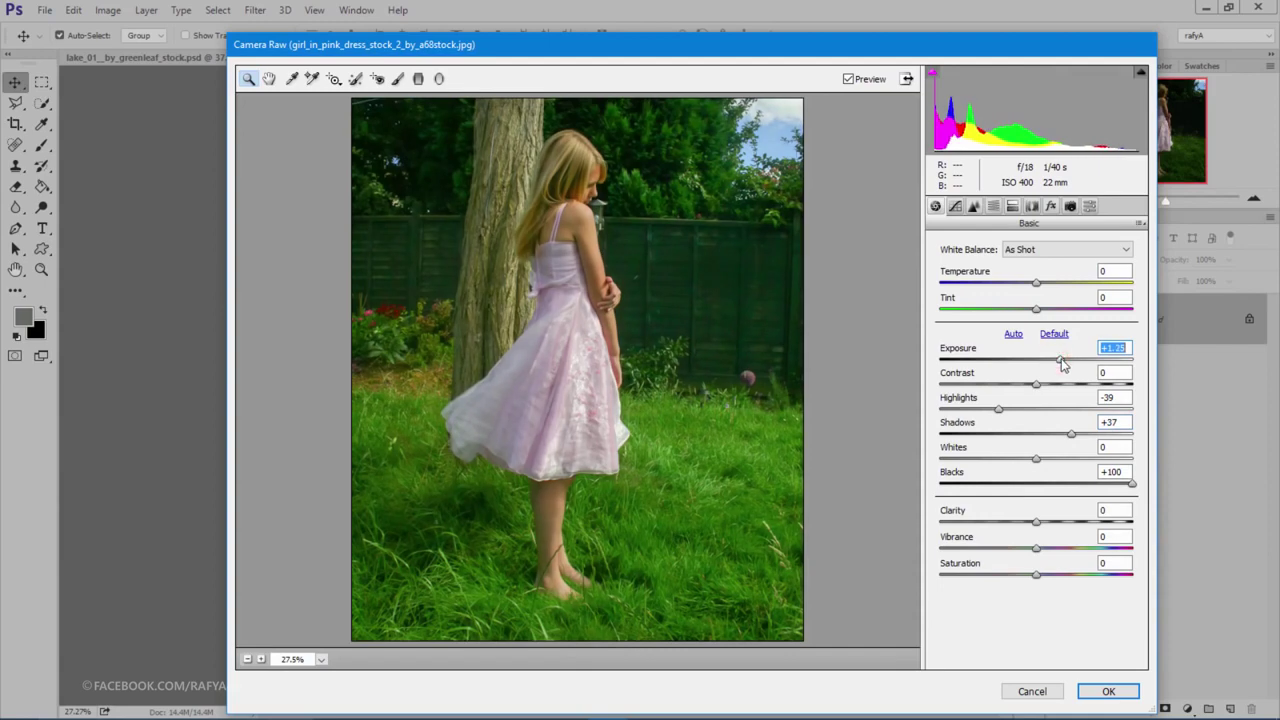
pyautogui.moveTo(1036, 522); pyautogui.dragTo(1058, 523)
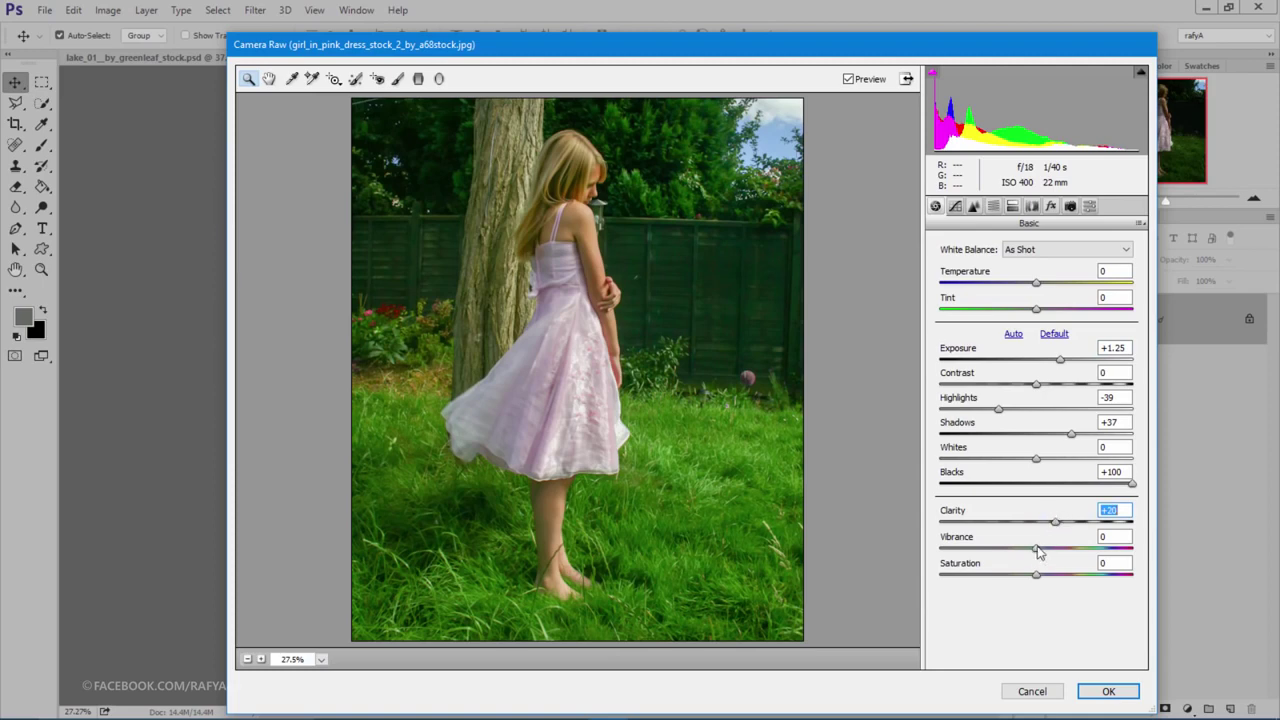
pyautogui.moveTo(1037, 549); pyautogui.dragTo(1018, 548)
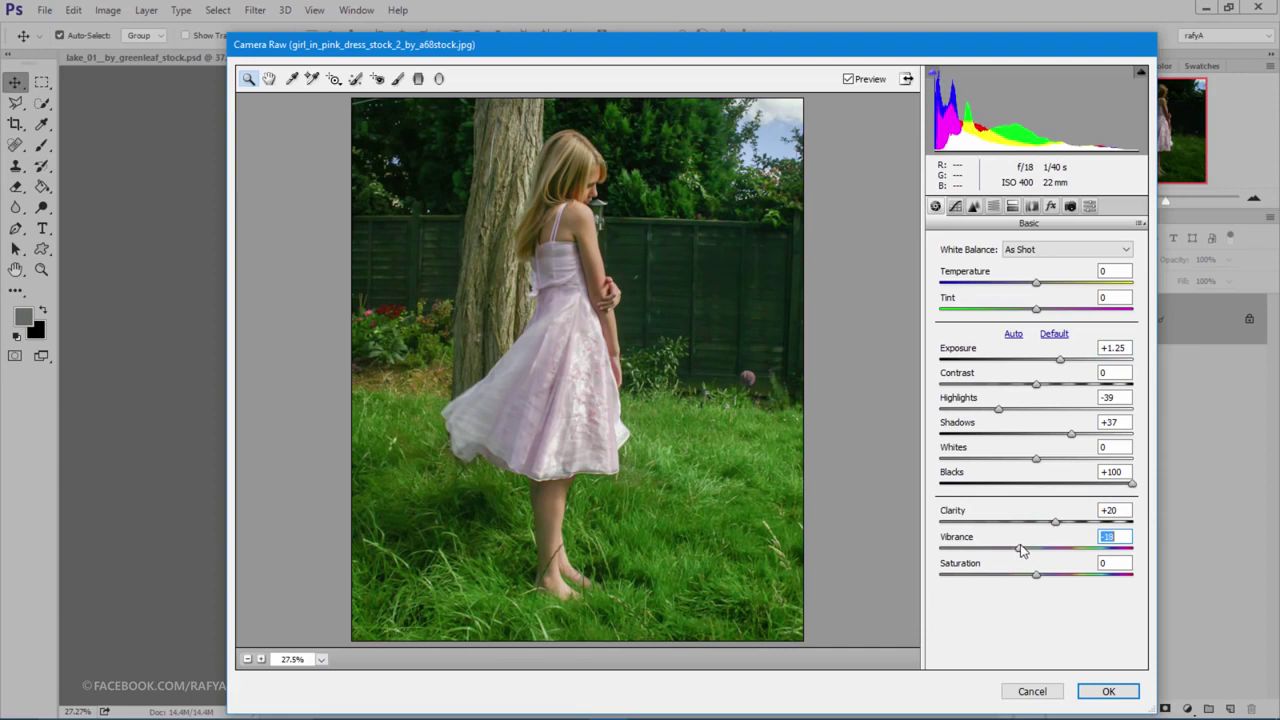
pyautogui.click(852, 79)
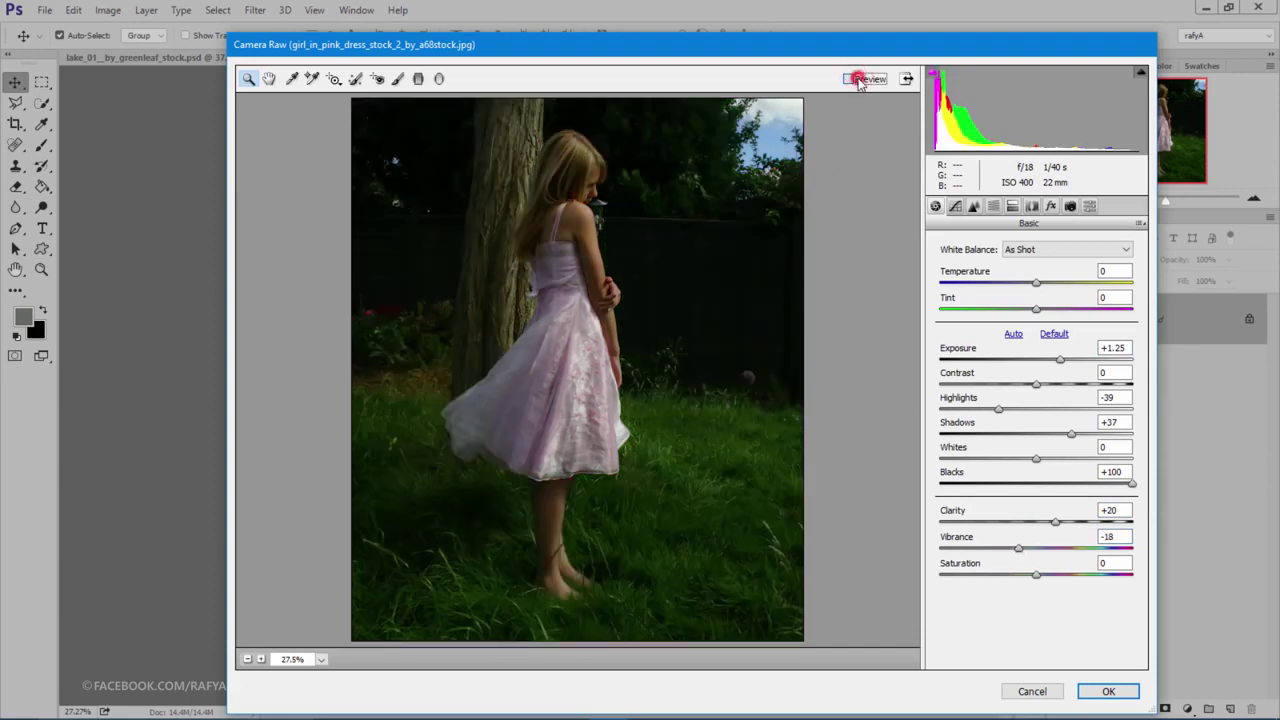
pyautogui.click(856, 80)
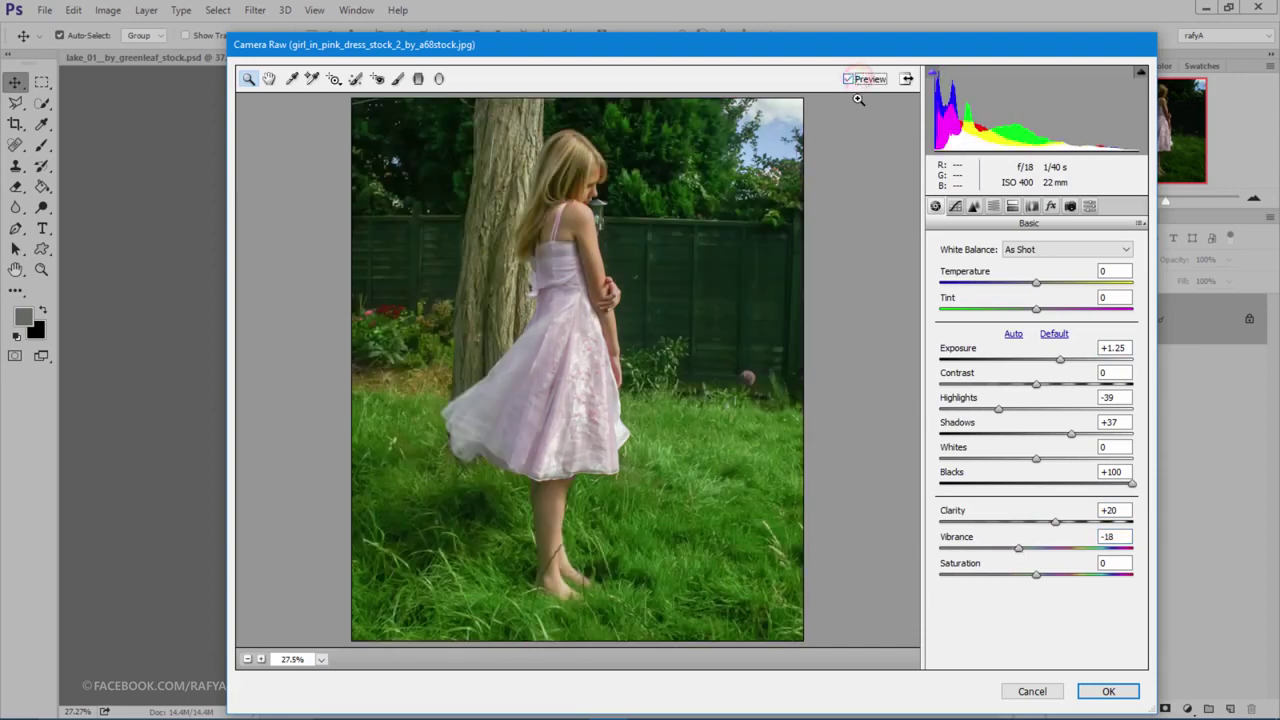
pyautogui.click(1106, 690)
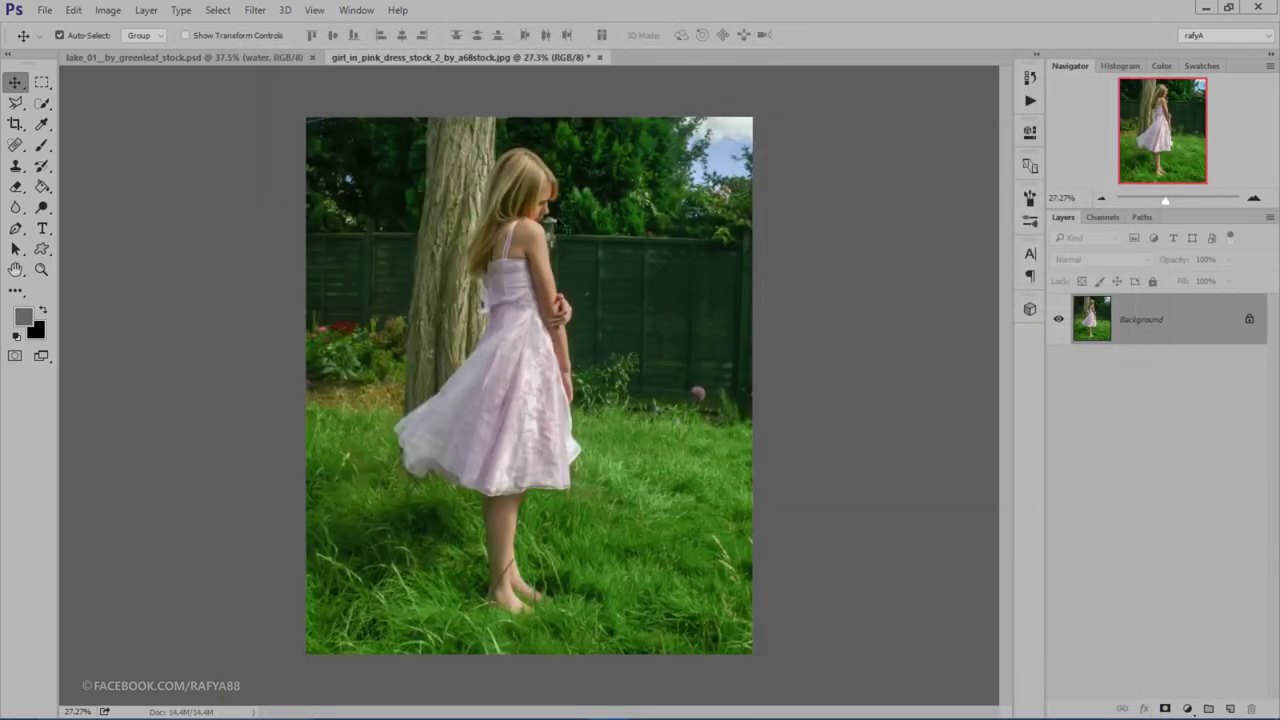
# Step: Zoom in on the girl's head and place the first Pen path points along her hair edge
pyautogui.moveTo(1165, 200); pyautogui.dragTo(1181, 200)
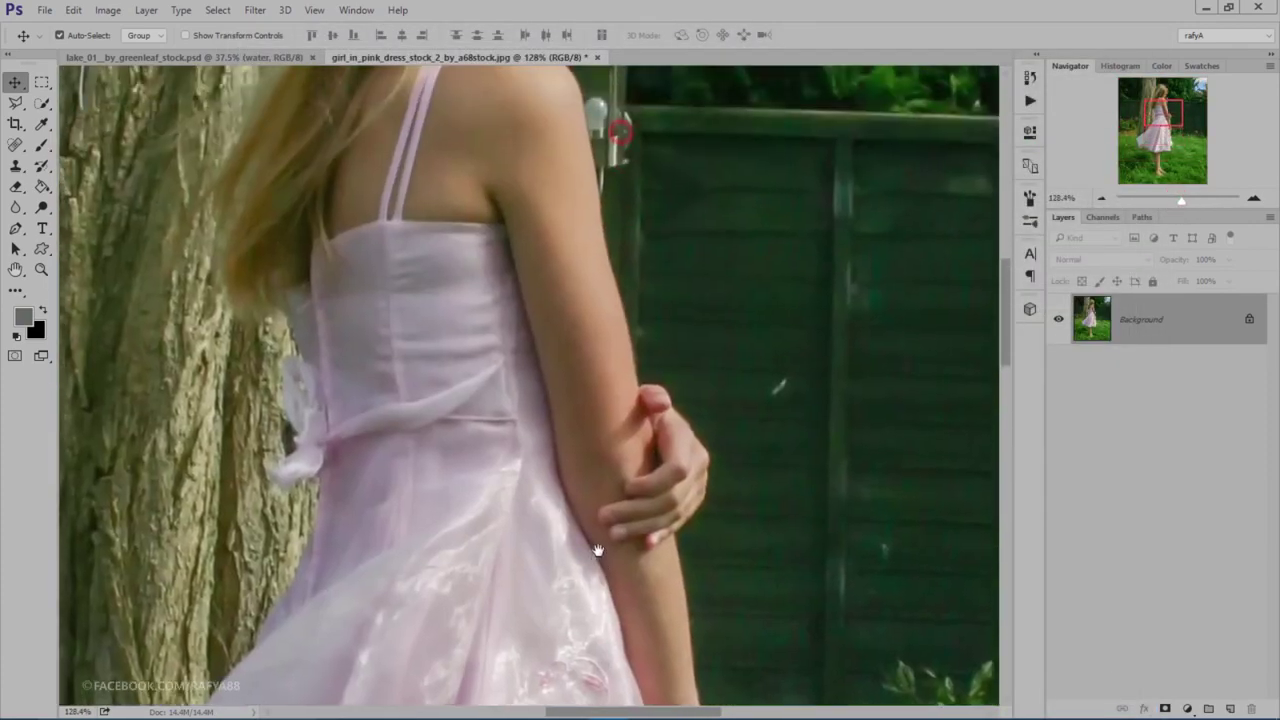
pyautogui.moveTo(504, 171); pyautogui.dragTo(555, 473)
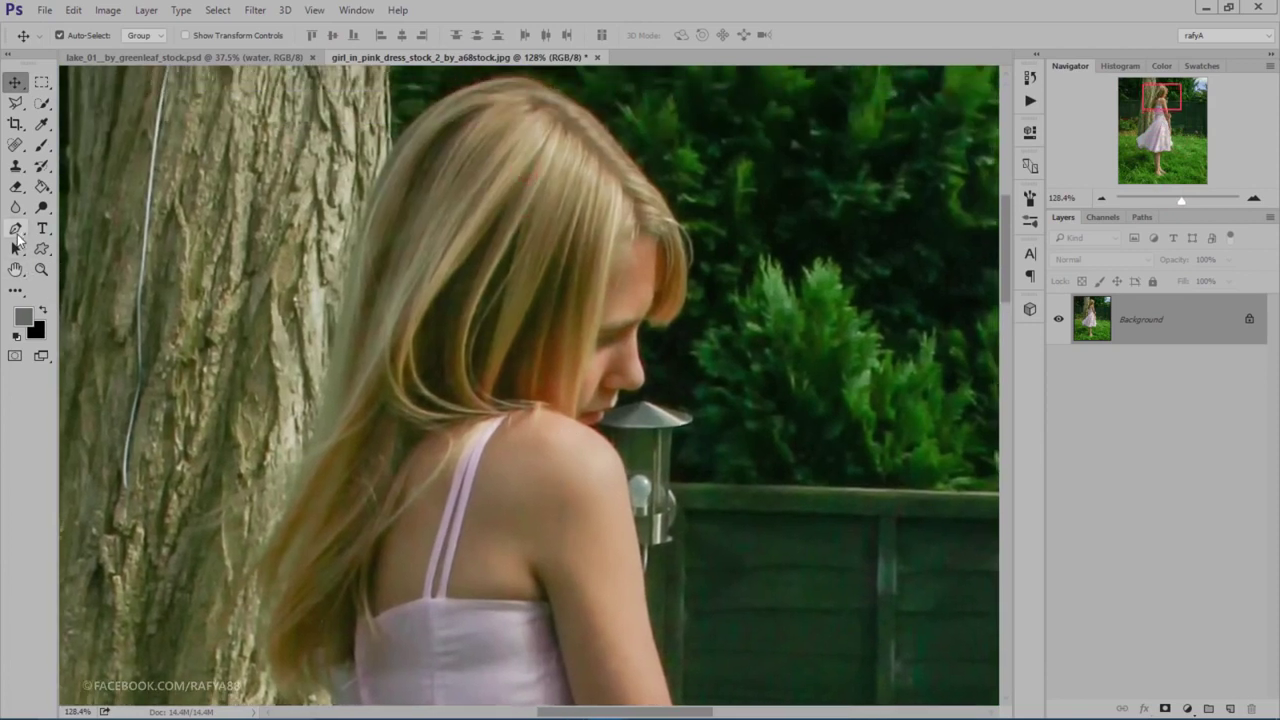
pyautogui.click(16, 230)
pyautogui.scroll(1, 667, 265)
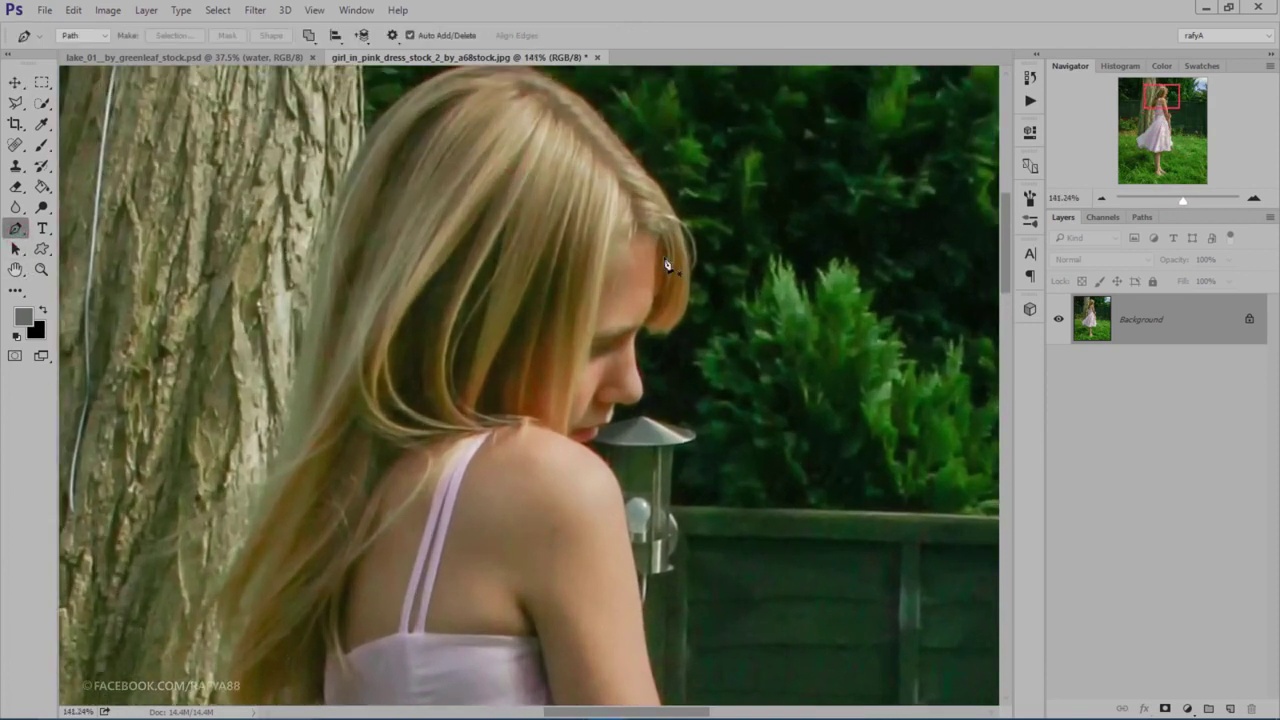
pyautogui.scroll(1, 667, 265)
pyautogui.scroll(1, 648, 338)
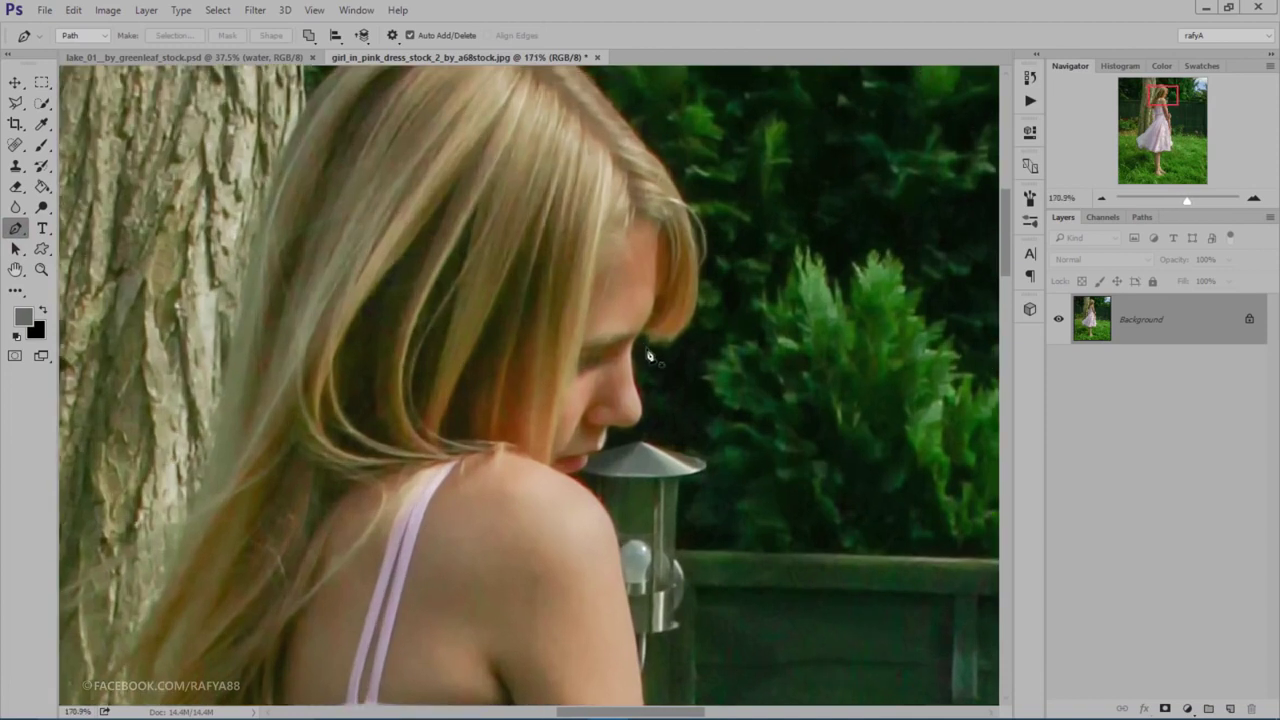
pyautogui.click(671, 183)
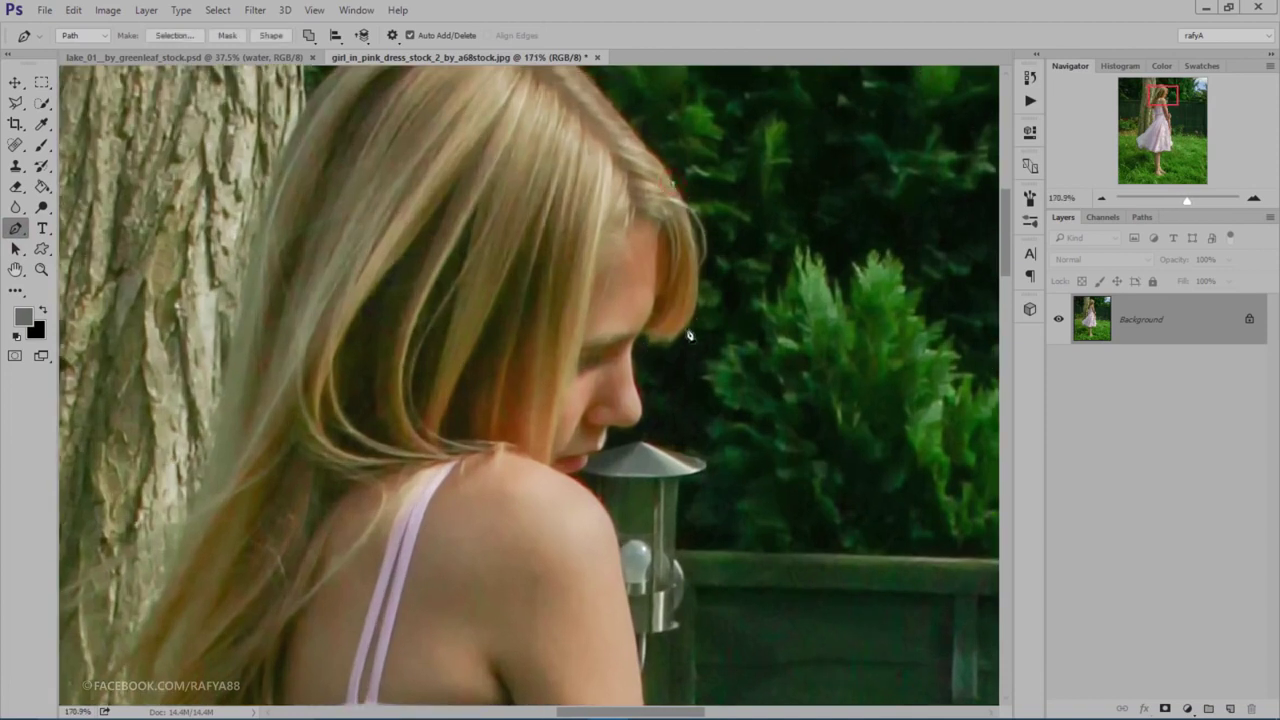
pyautogui.moveTo(678, 345); pyautogui.dragTo(628, 394)
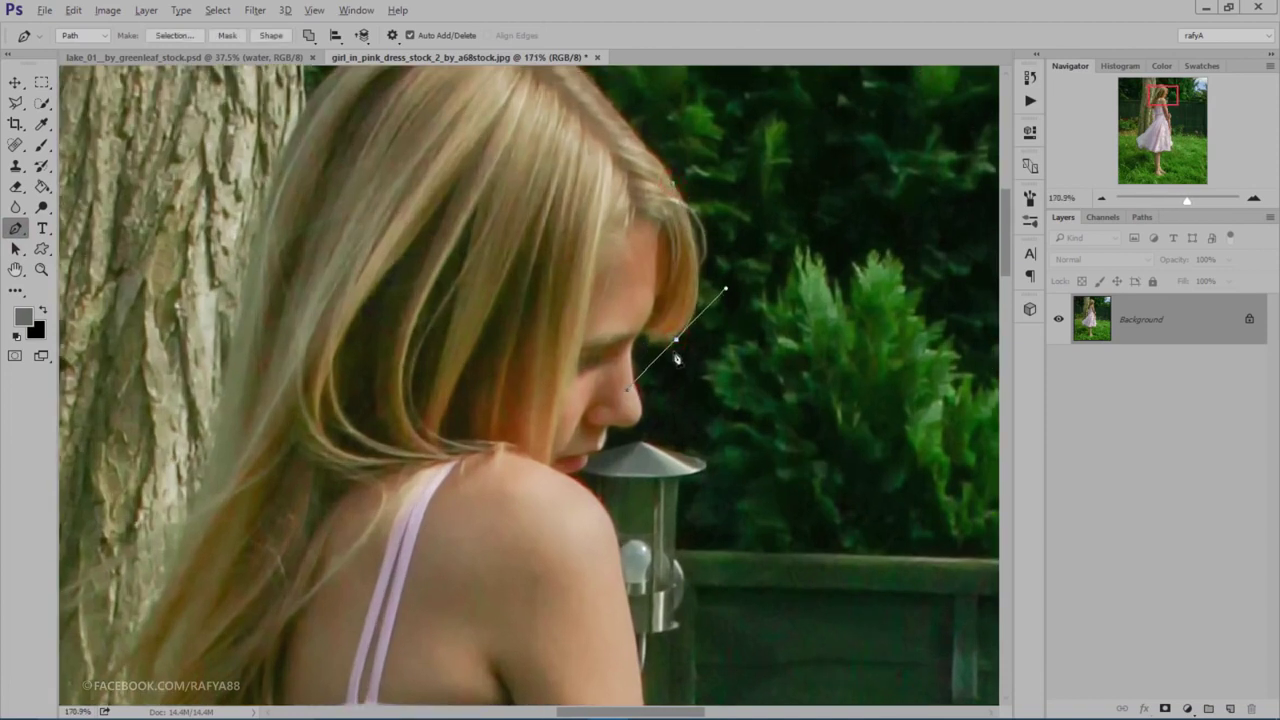
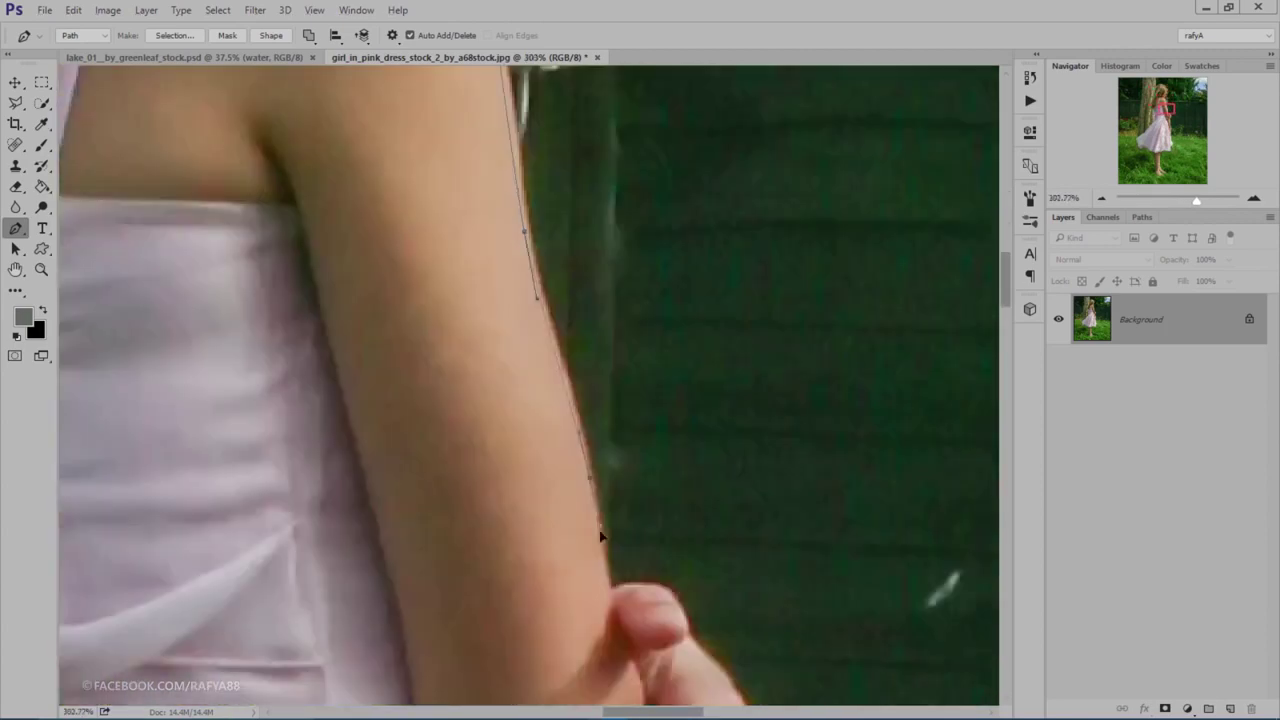
# Step: Convert the finished pen path around the girl into a selection
pyautogui.scroll(-3, 601, 537)
pyautogui.scroll(-3, 637, 557)
pyautogui.scroll(-3, 637, 557)
pyautogui.scroll(-3, 608, 480)
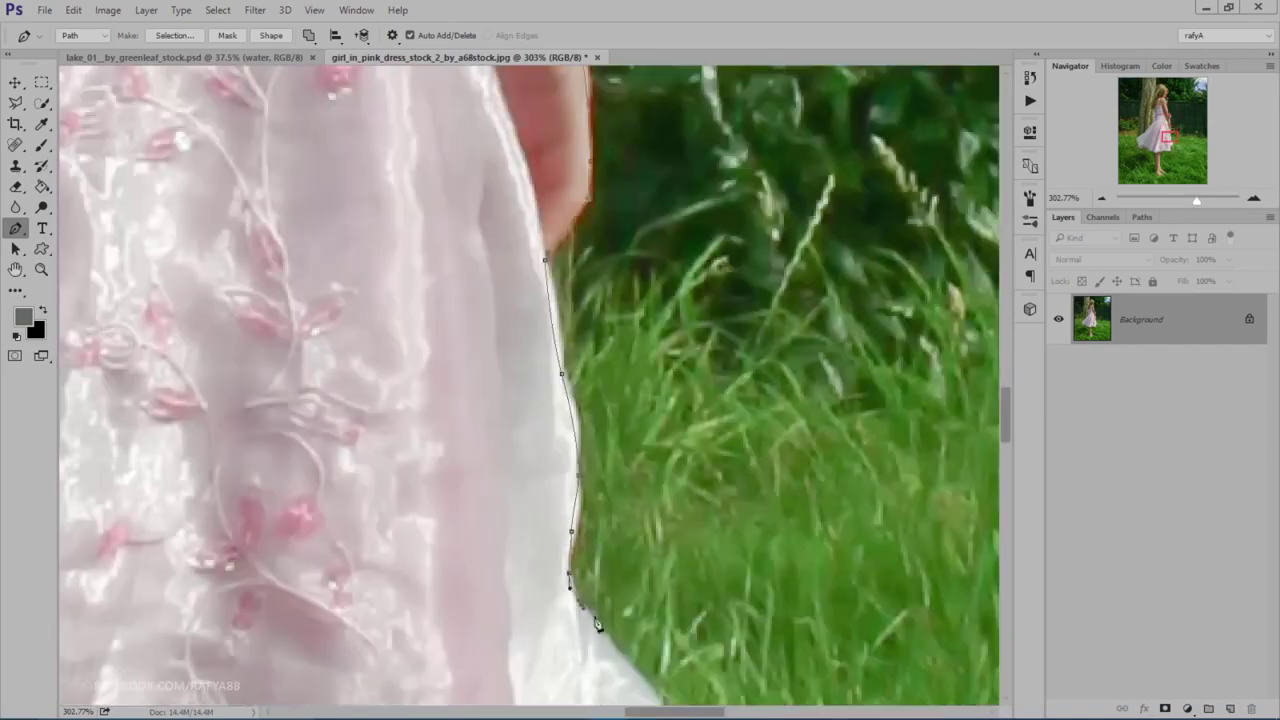
pyautogui.scroll(-3, 563, 606)
pyautogui.scroll(-3, 457, 520)
pyautogui.scroll(-3, 443, 571)
pyautogui.scroll(-3, 645, 557)
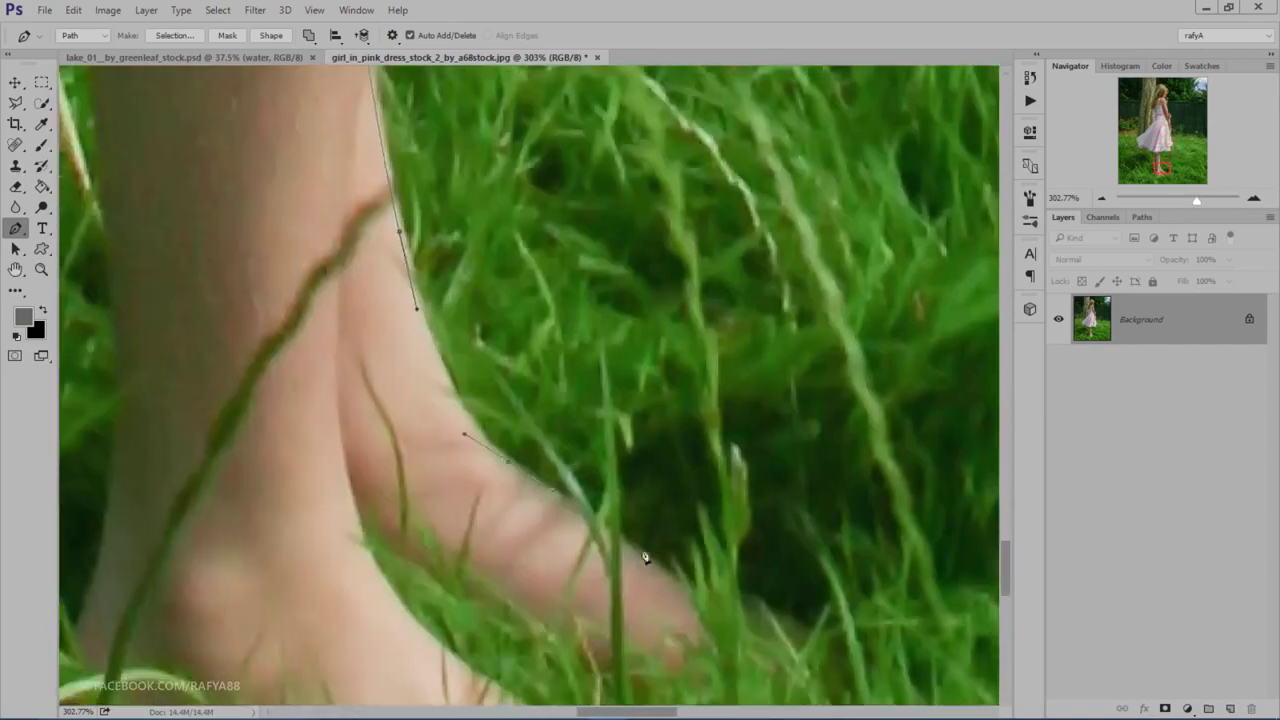
pyautogui.scroll(-3, 645, 557)
pyautogui.scroll(3, 500, 450)
pyautogui.scroll(3, 450, 420)
pyautogui.scroll(3, 322, 402)
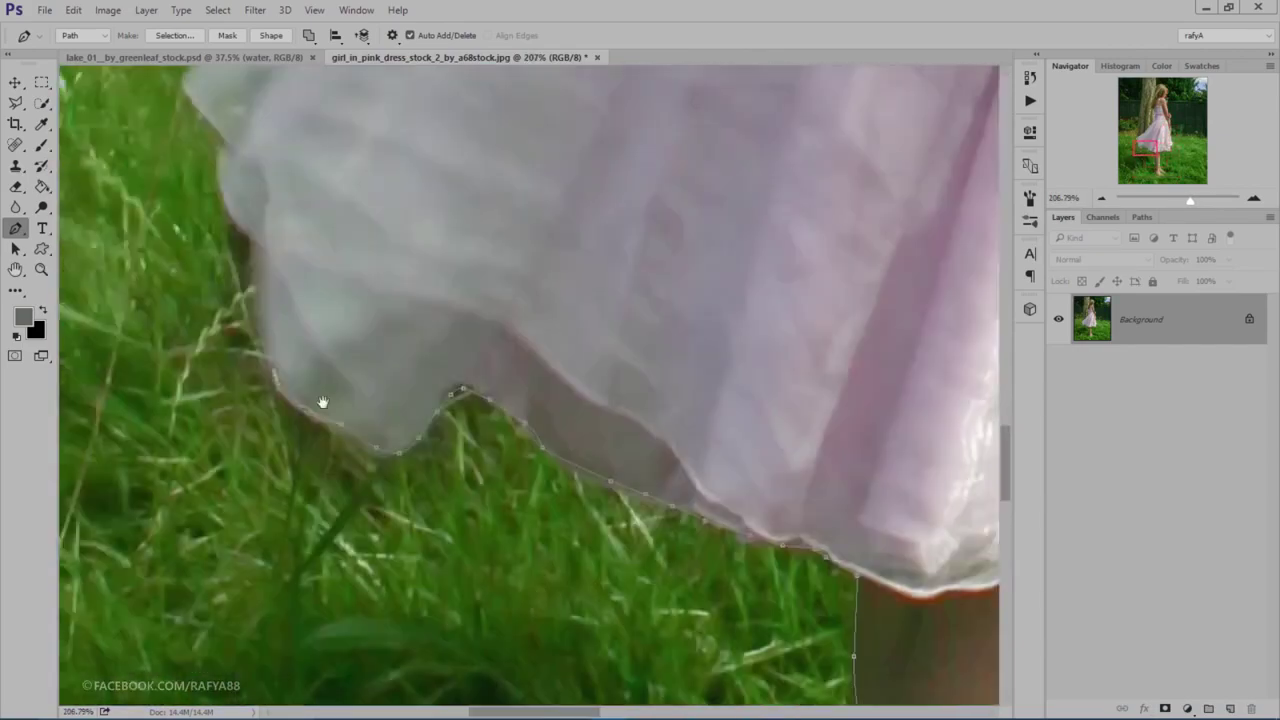
pyautogui.scroll(3, 523, 206)
pyautogui.scroll(3, 374, 457)
pyautogui.scroll(1, 374, 457)
pyautogui.scroll(3, 416, 420)
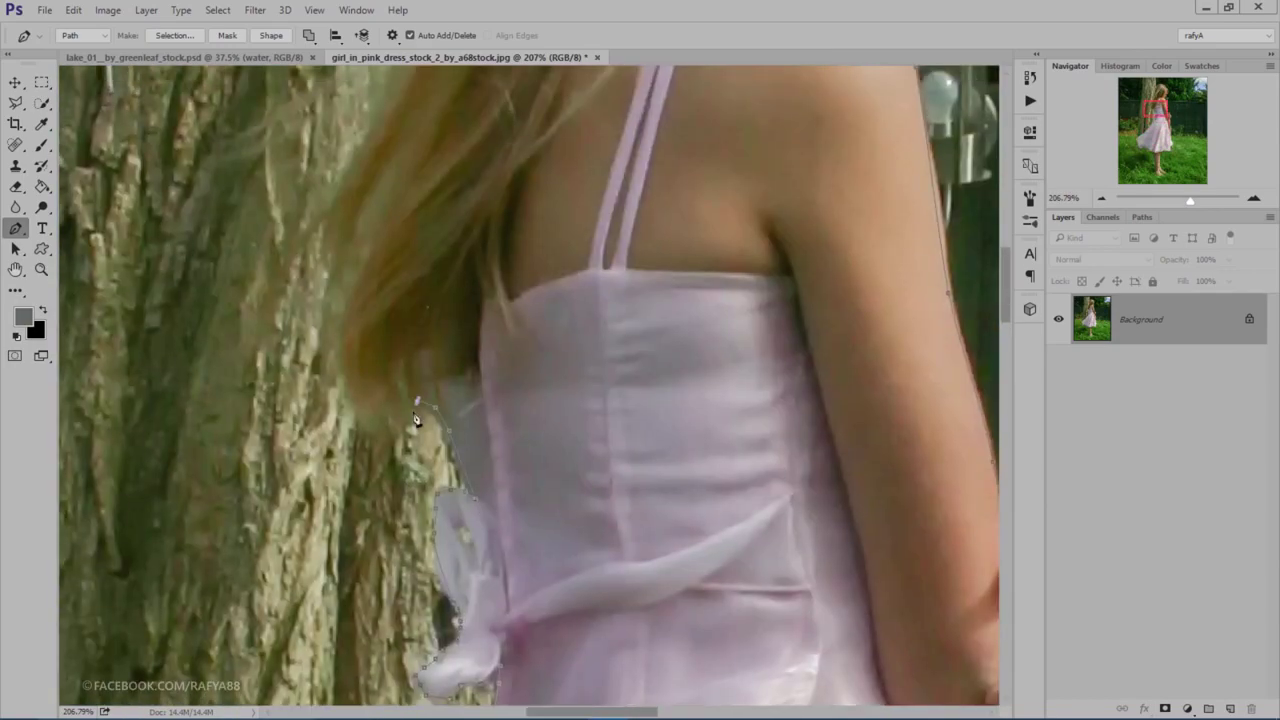
pyautogui.scroll(3, 416, 420)
pyautogui.scroll(5, 416, 420)
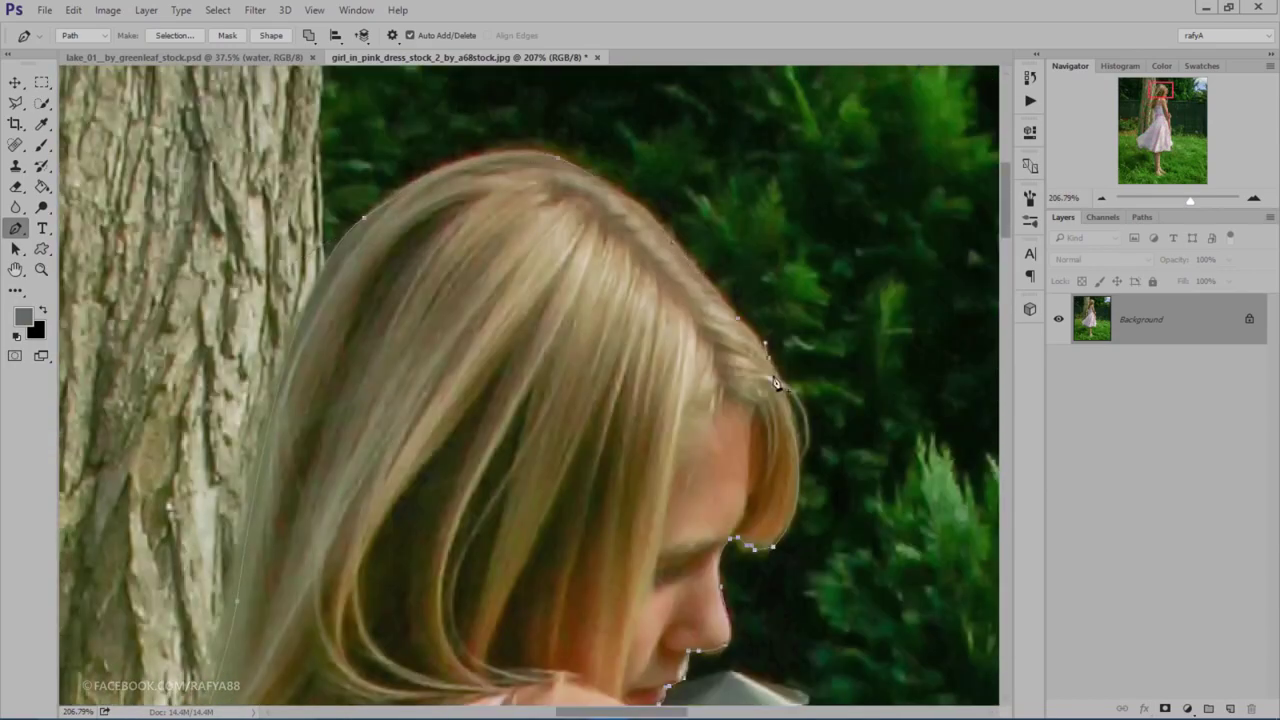
pyautogui.moveTo(631, 535); pyautogui.dragTo(635, 101)
pyautogui.hotkey('ctrl', '0')
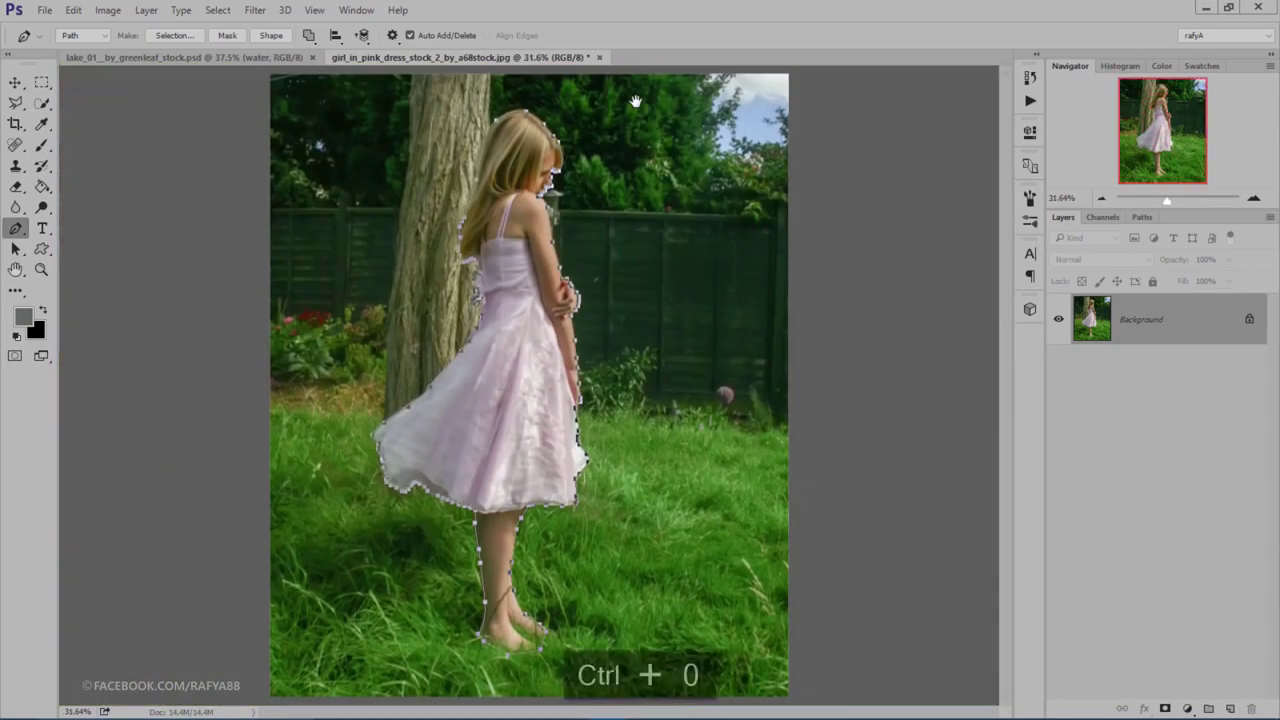
pyautogui.rightClick(527, 193)
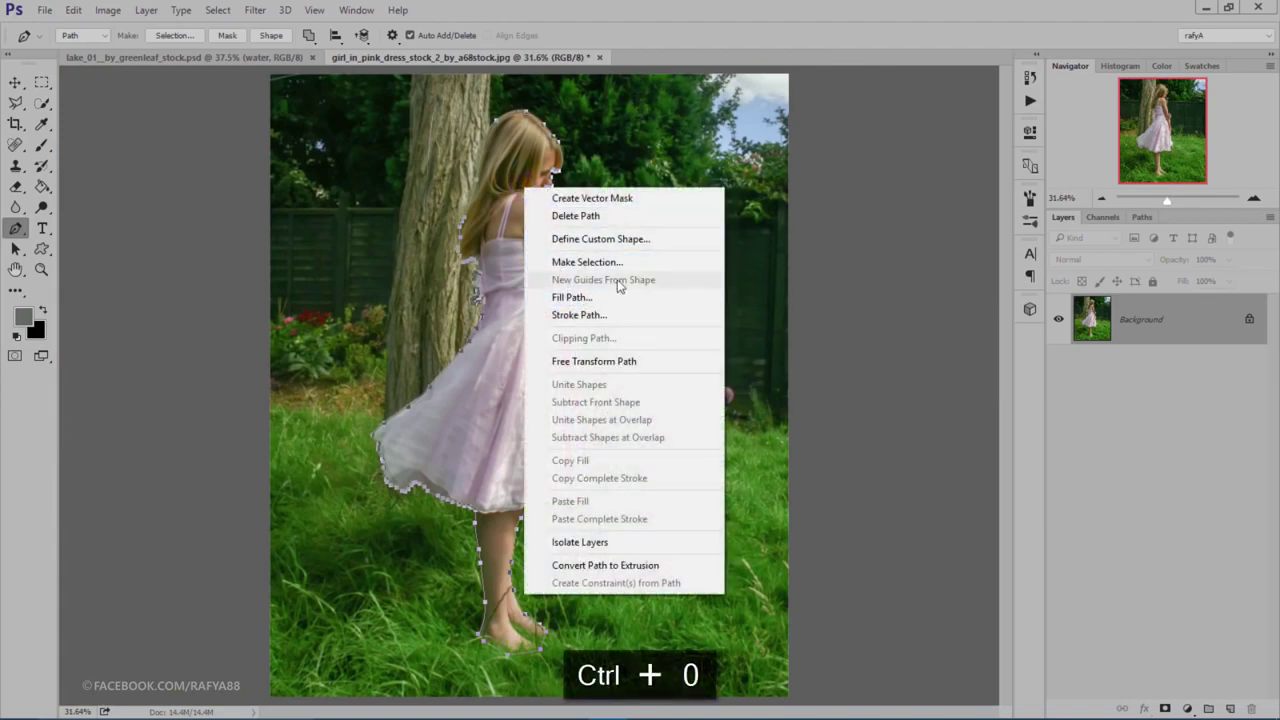
pyautogui.click(642, 266)
pyautogui.click(695, 215)
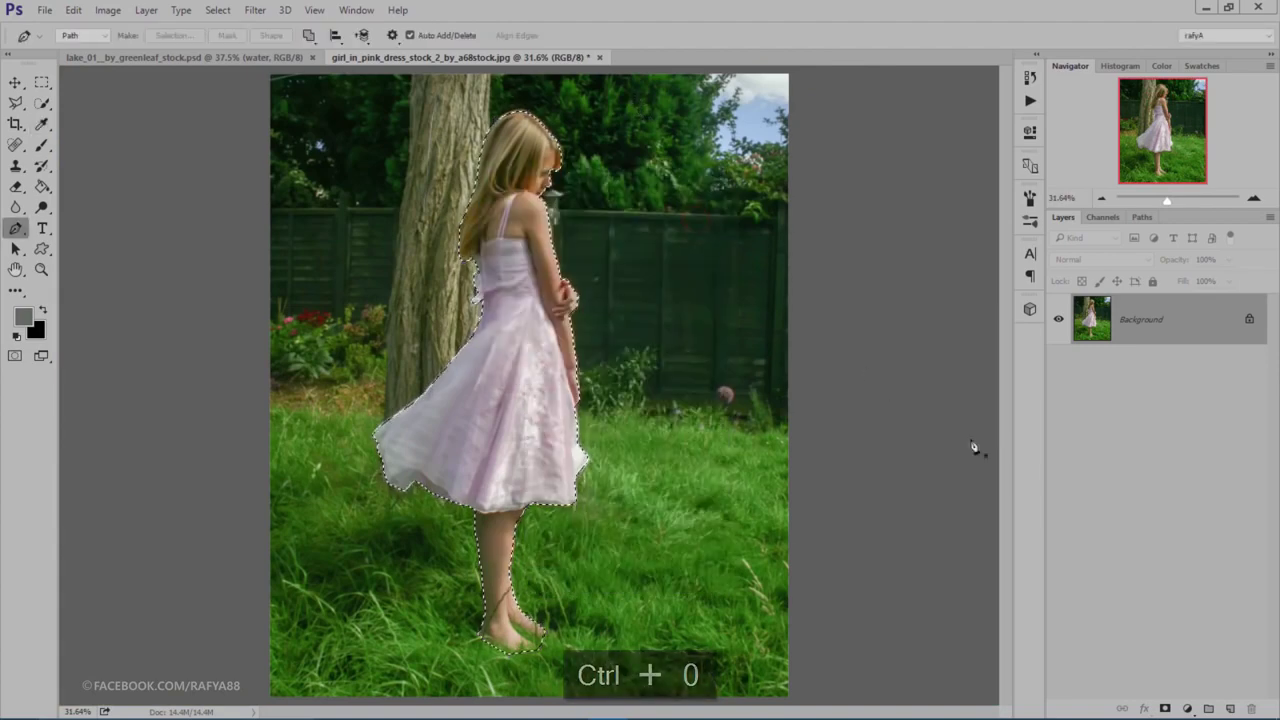
# Step: Mask out the garden and drag the cut-out girl onto the lake composite
pyautogui.click(1165, 707)
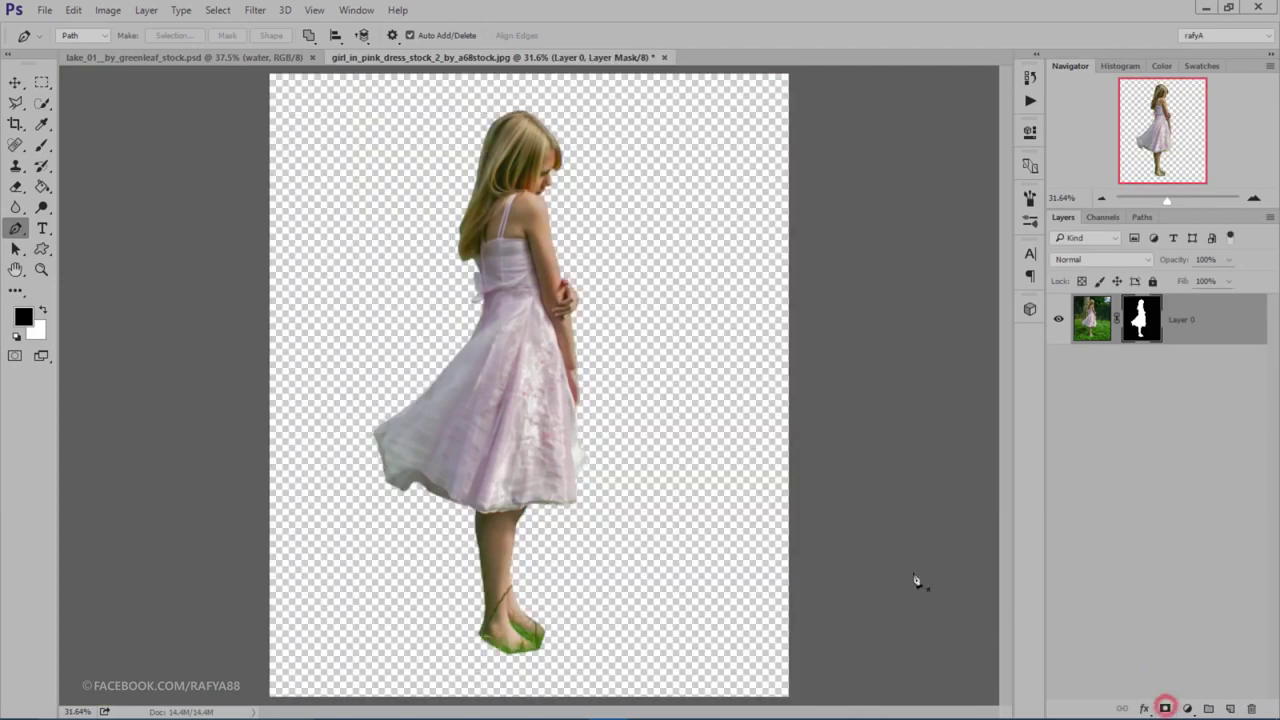
pyautogui.scroll(1, 588, 428)
pyautogui.click(15, 82)
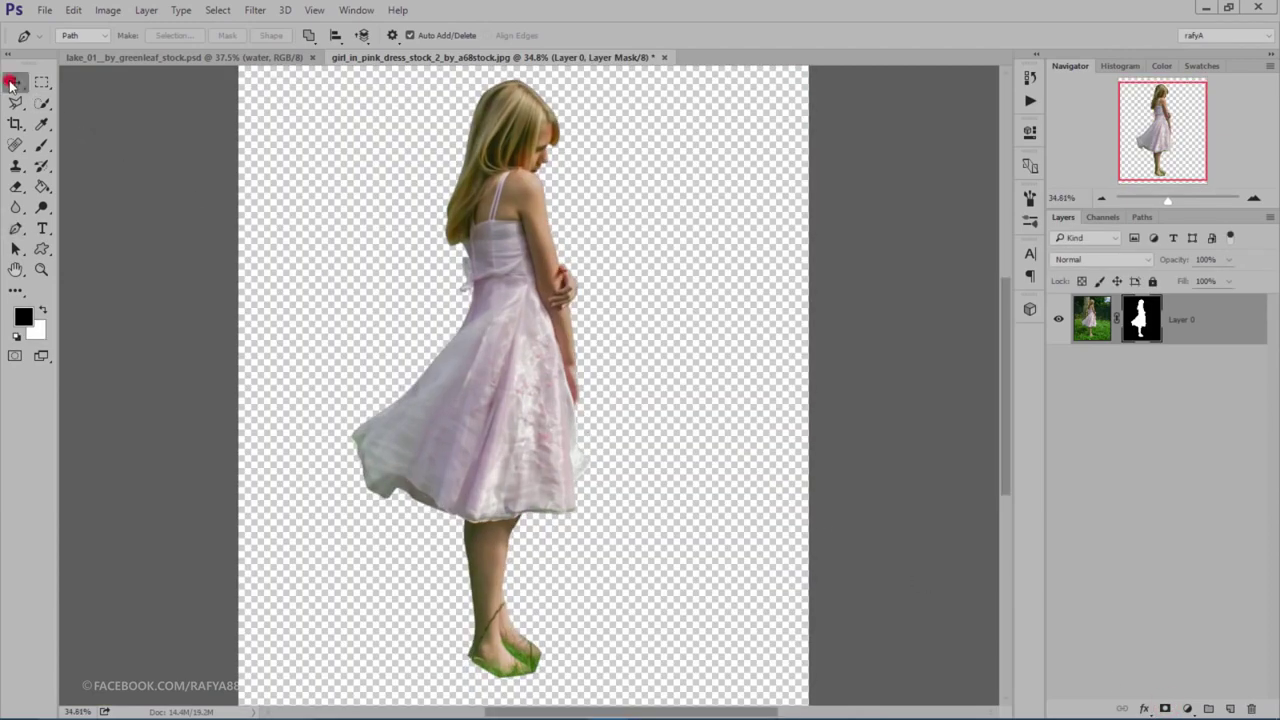
pyautogui.moveTo(471, 94)
pyautogui.mouseDown()
pyautogui.moveTo(265, 62)
pyautogui.moveTo(450, 205)
pyautogui.mouseUp()
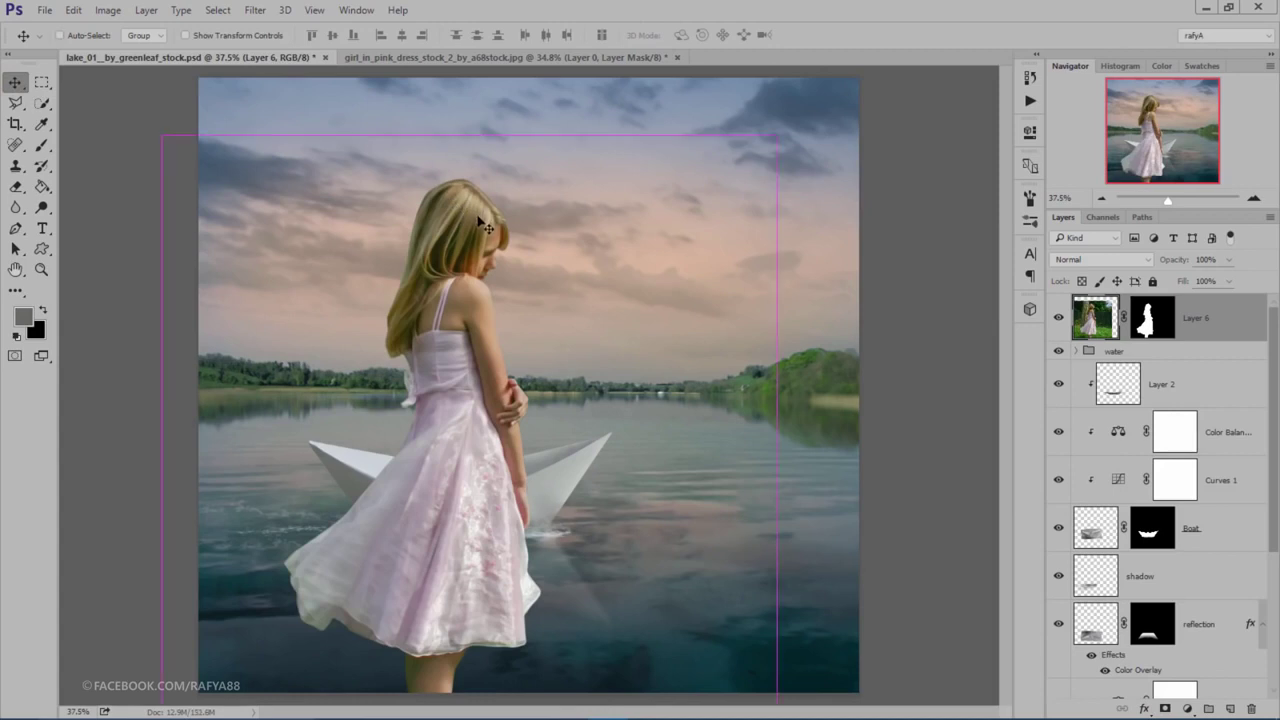
# Step: Scale the girl down to about 26% and stand her feet on the paper boat
pyautogui.hotkey('ctrl', 't')
pyautogui.moveTo(779, 136)
pyautogui.mouseDown()
pyautogui.moveTo(574, 263)
pyautogui.moveTo(516, 328)
pyautogui.mouseUp()
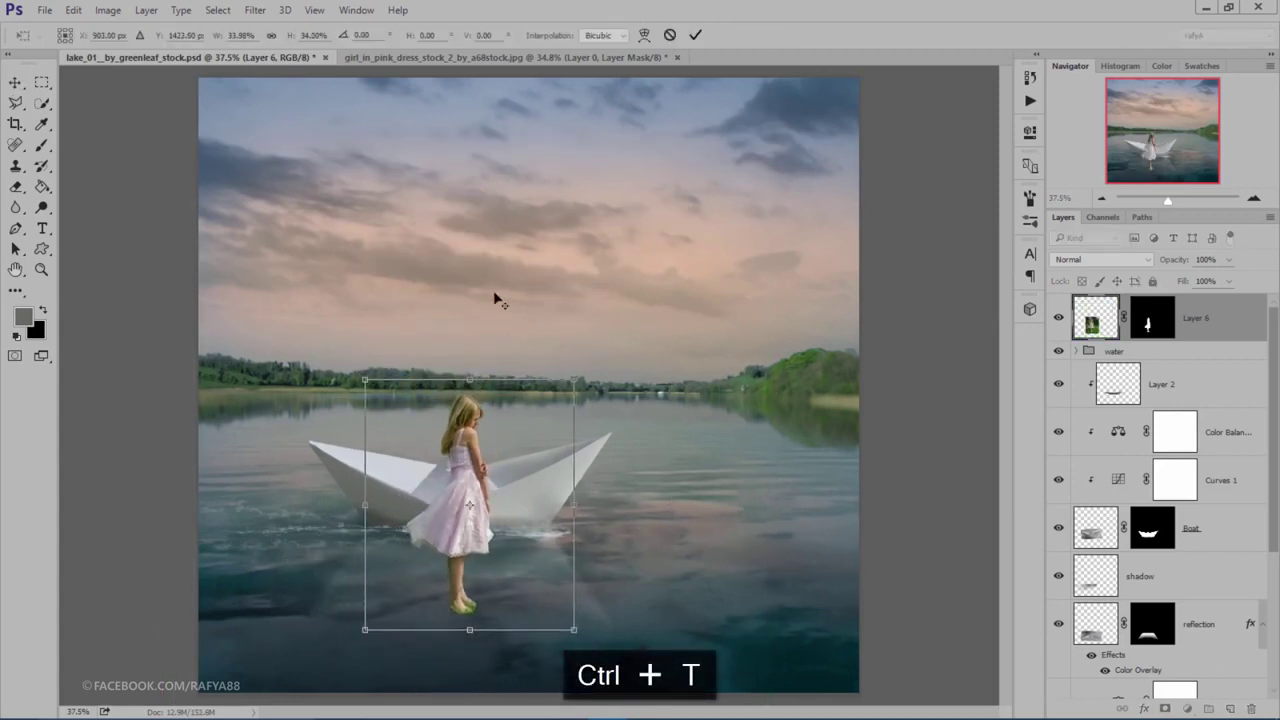
pyautogui.moveTo(492, 443); pyautogui.dragTo(524, 393)
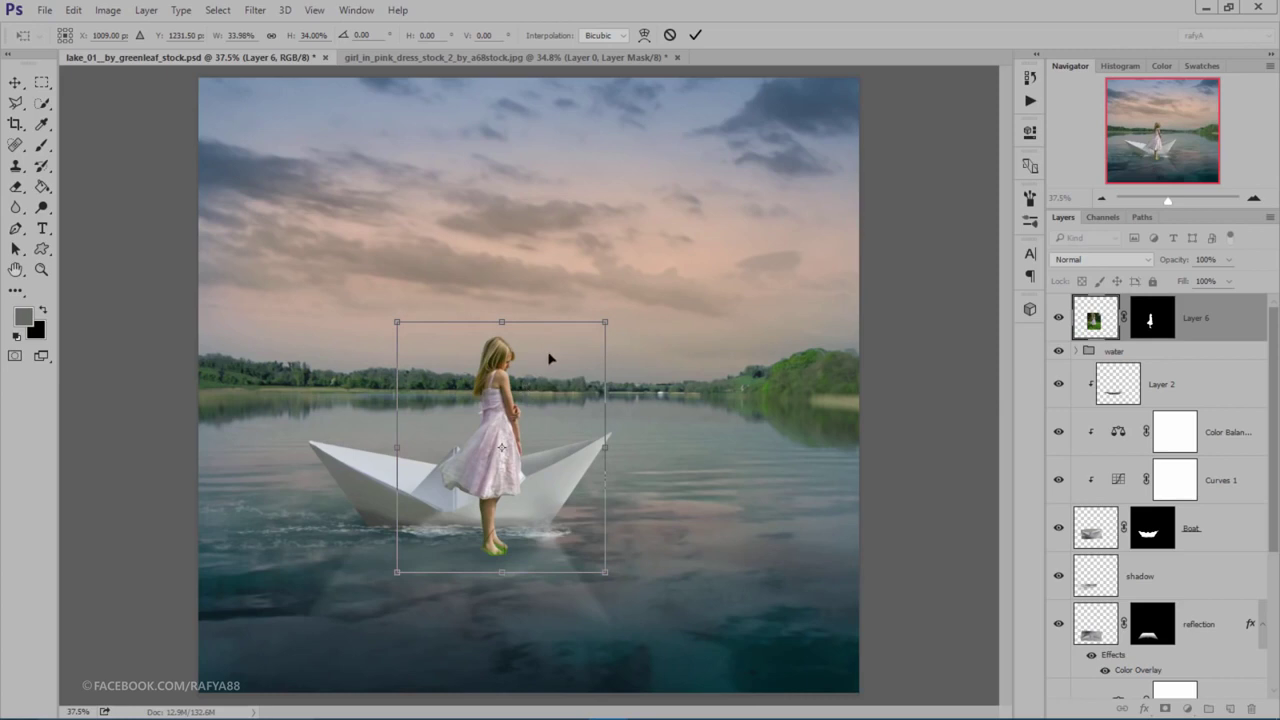
pyautogui.moveTo(577, 367); pyautogui.dragTo(501, 355)
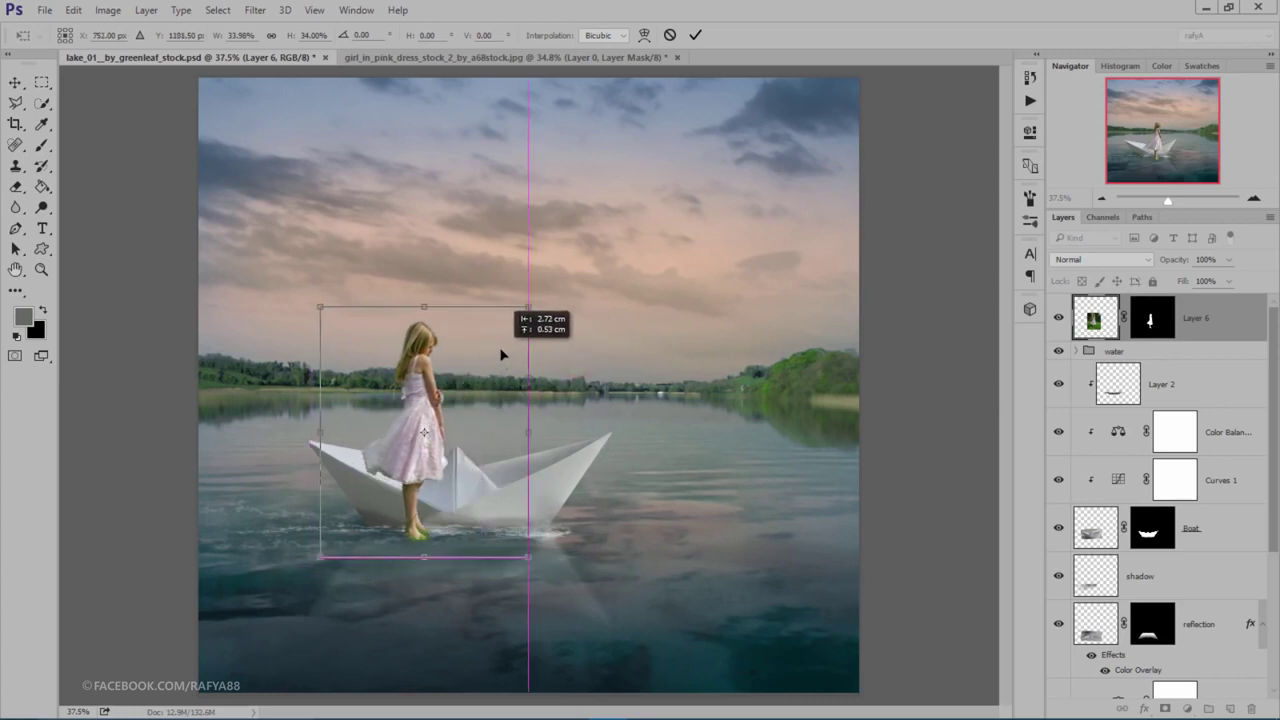
pyautogui.moveTo(501, 355); pyautogui.dragTo(502, 354)
pyautogui.moveTo(533, 305); pyautogui.dragTo(522, 310)
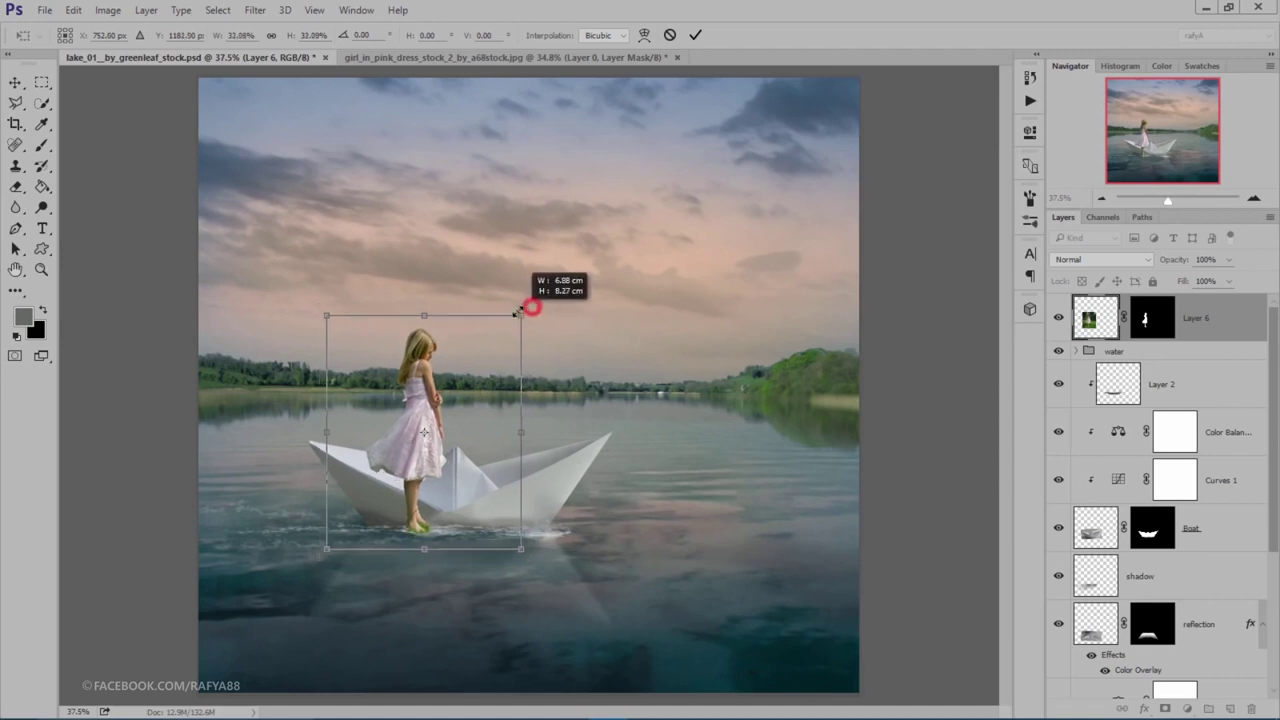
pyautogui.moveTo(480, 366)
pyautogui.mouseDown()
pyautogui.moveTo(562, 383)
pyautogui.moveTo(516, 390)
pyautogui.mouseUp()
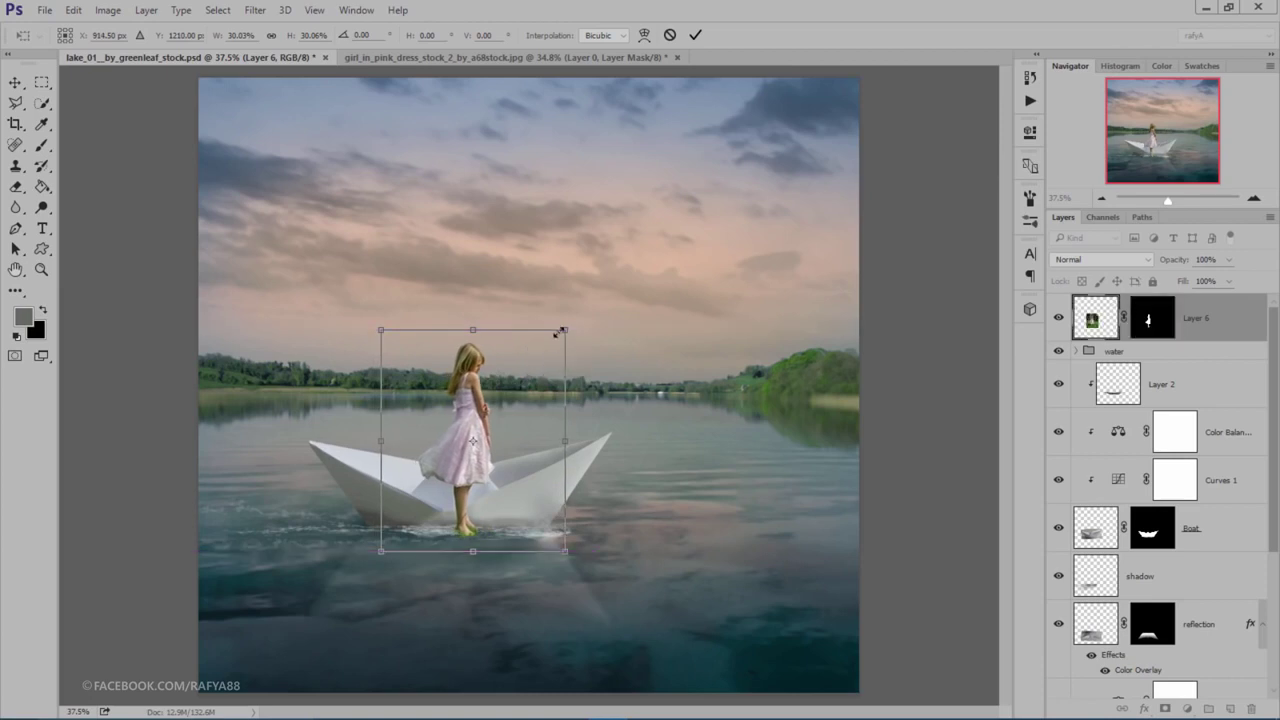
pyautogui.moveTo(566, 330); pyautogui.dragTo(555, 343)
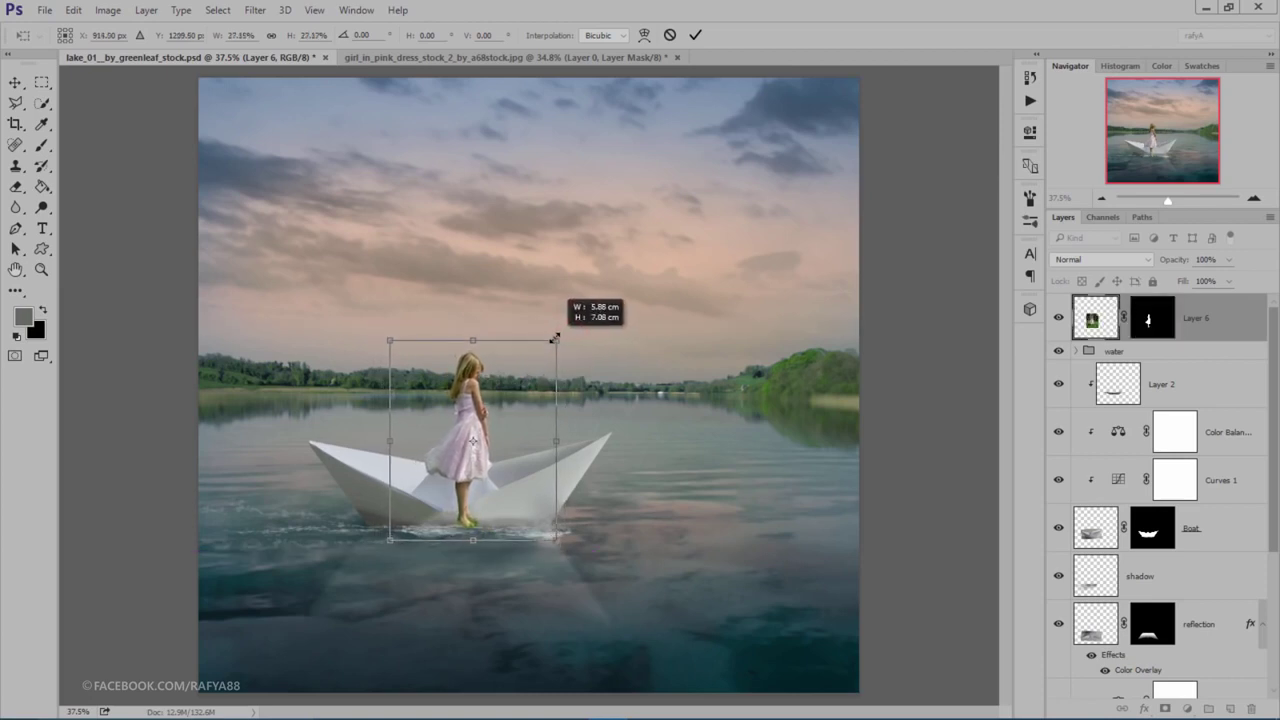
pyautogui.moveTo(523, 388); pyautogui.dragTo(491, 397)
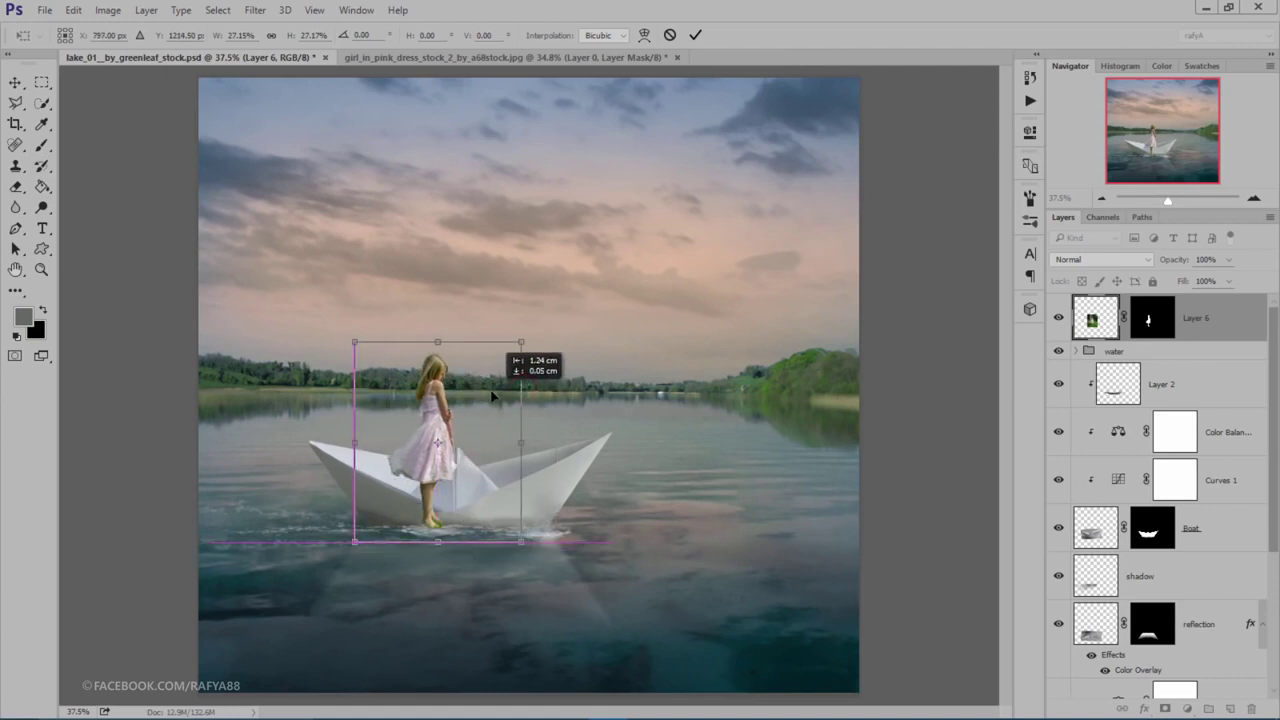
pyautogui.click(695, 35)
# Step: Lower the girl layer's opacity to 61%
pyautogui.scroll(2, 420, 495)
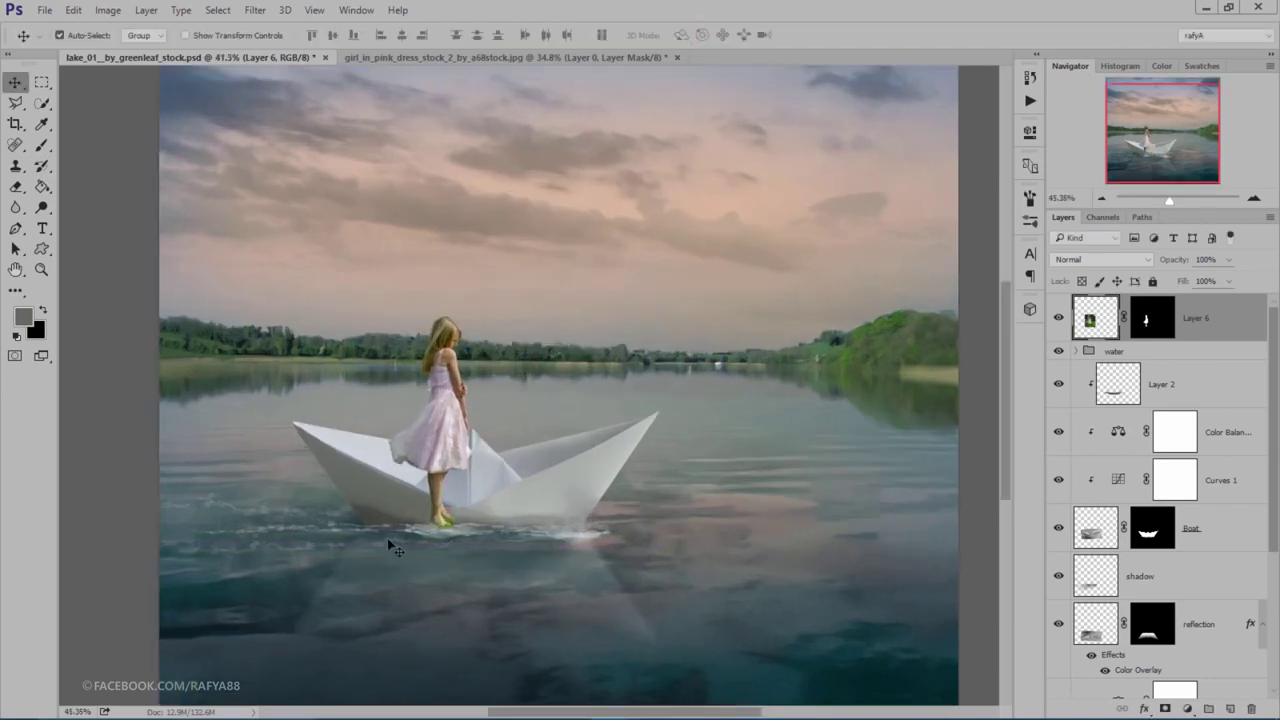
pyautogui.scroll(2, 420, 495)
pyautogui.scroll(2, 508, 443)
pyautogui.scroll(1, 508, 443)
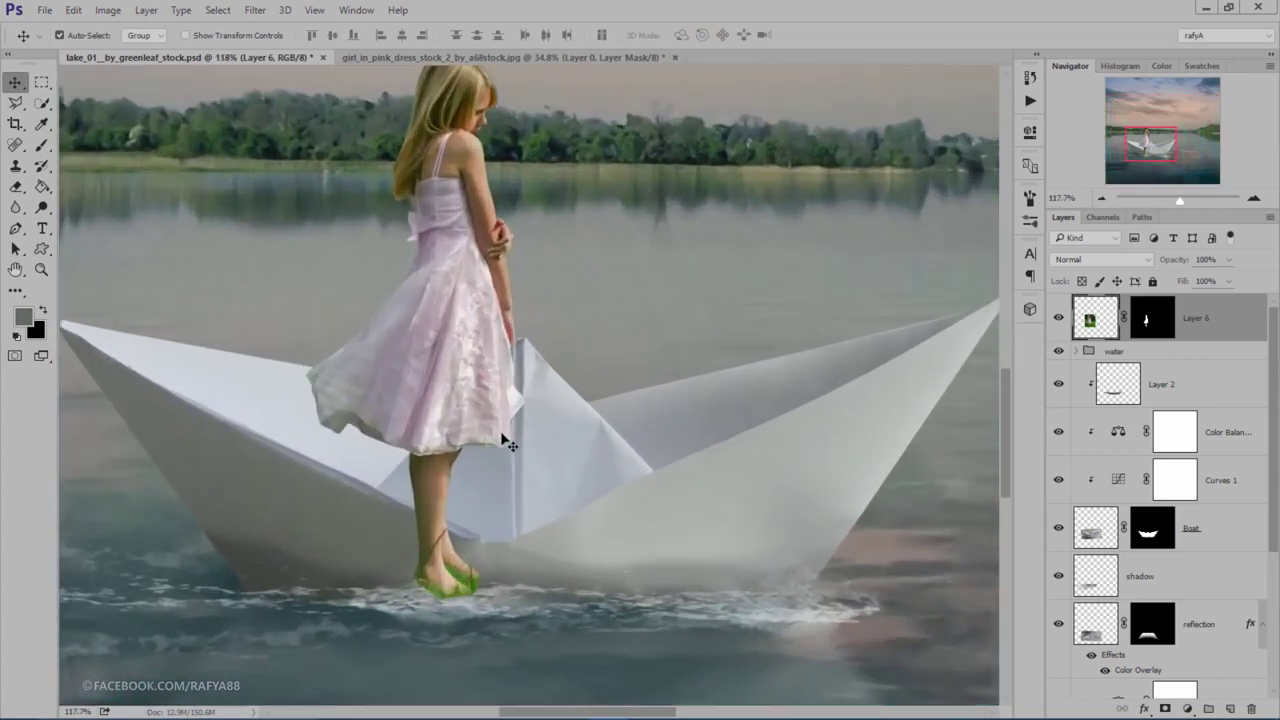
pyautogui.scroll(3, 455, 530)
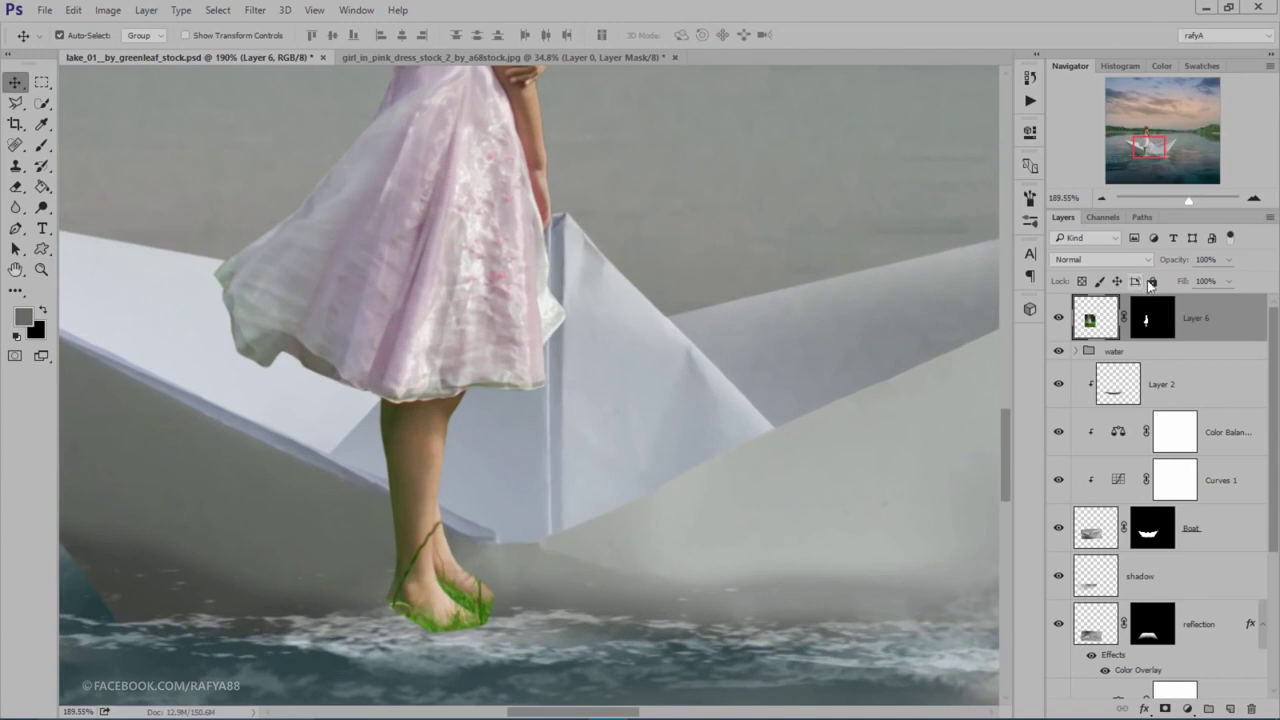
pyautogui.moveTo(1184, 265); pyautogui.dragTo(1154, 260)
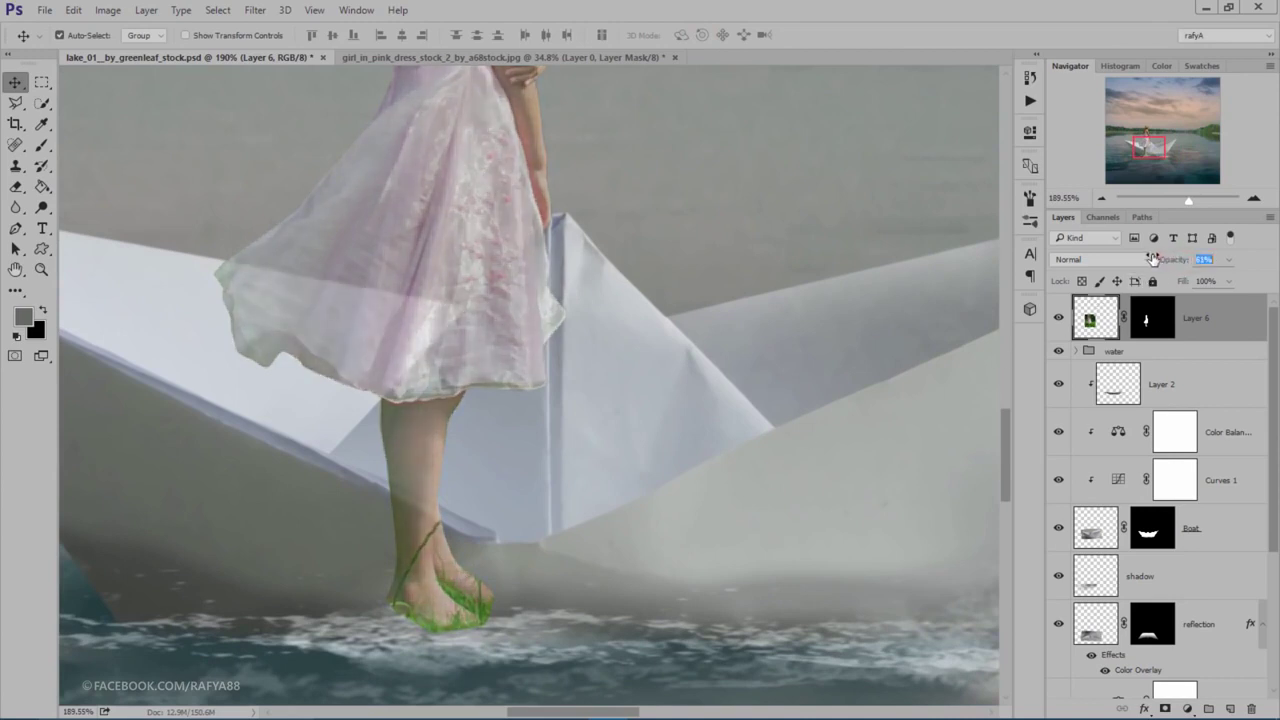
pyautogui.click(1150, 318)
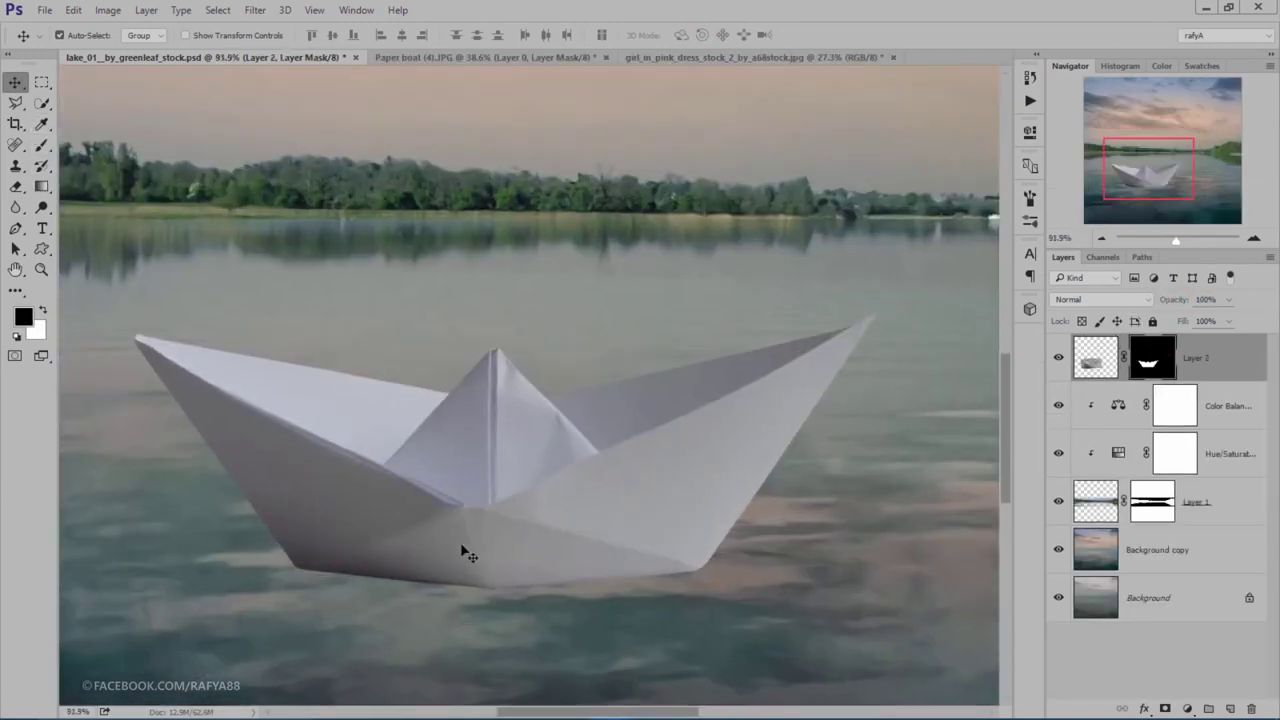
# Step: Set up a 42 px brush with raised hardness for the boat's layer mask
pyautogui.click(41, 144)
pyautogui.rightClick(475, 410)
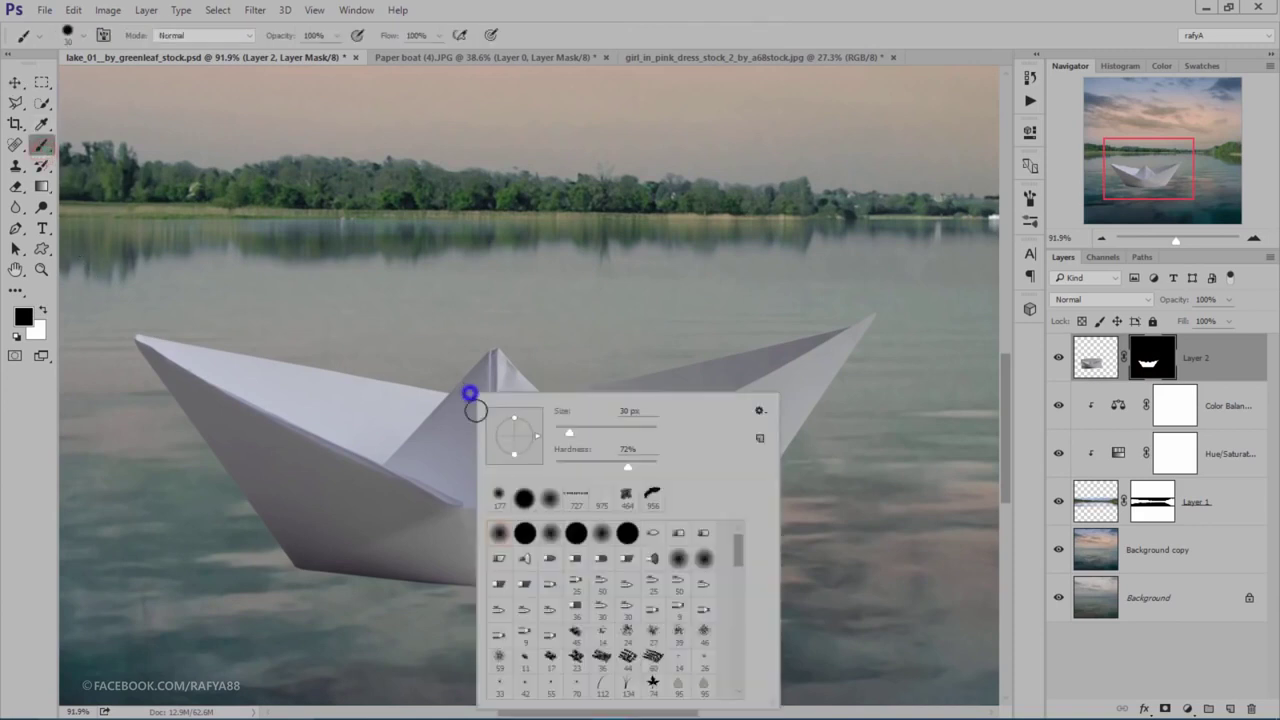
pyautogui.click(583, 430)
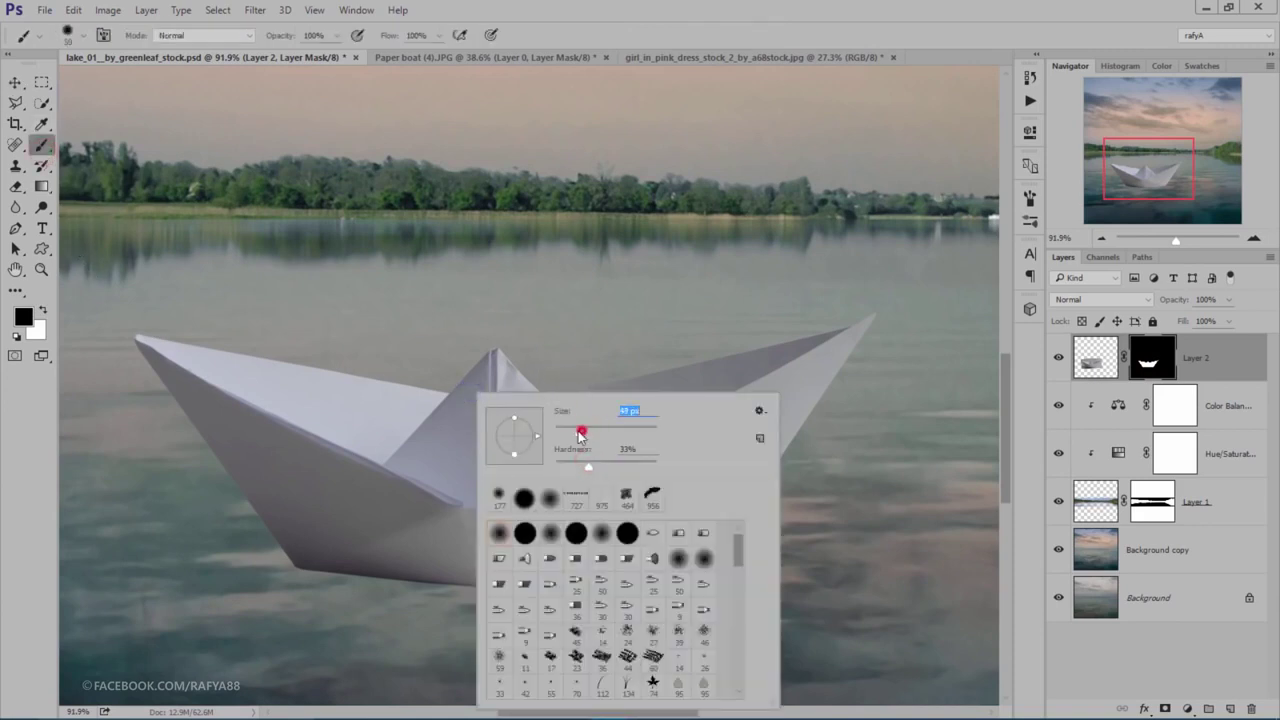
pyautogui.moveTo(581, 433); pyautogui.dragTo(575, 430)
pyautogui.click(598, 463)
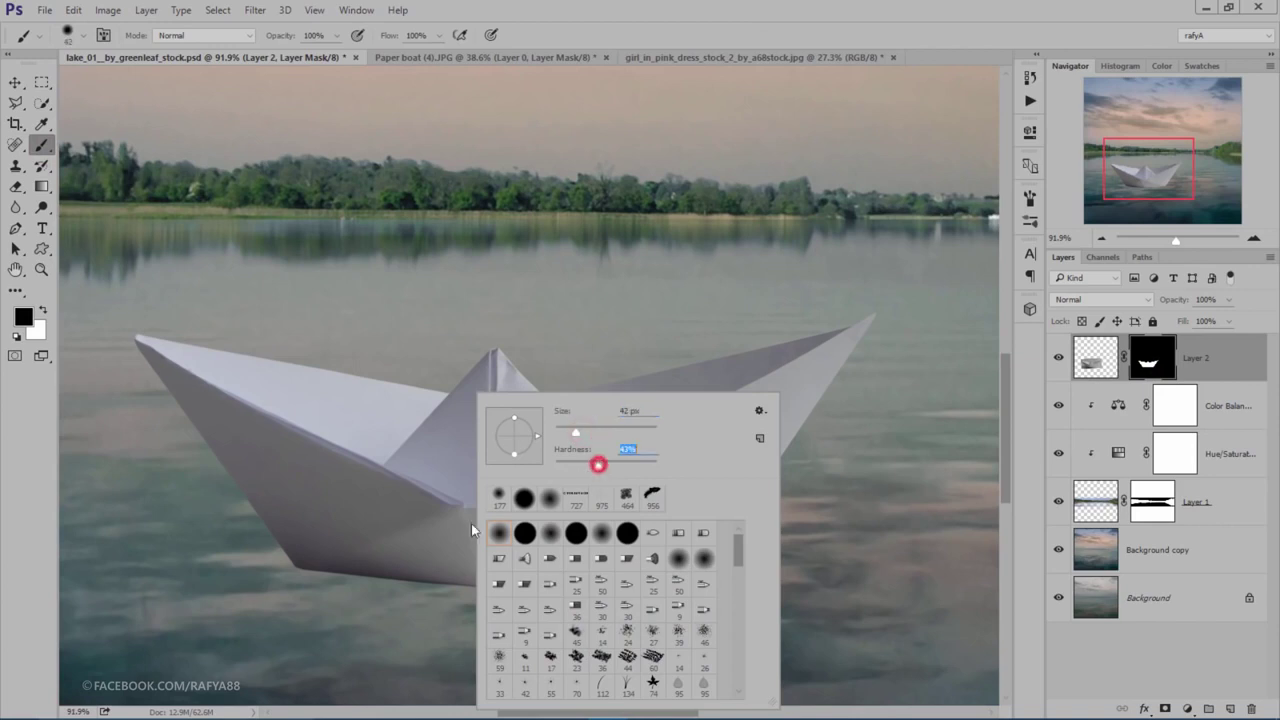
pyautogui.click(278, 581)
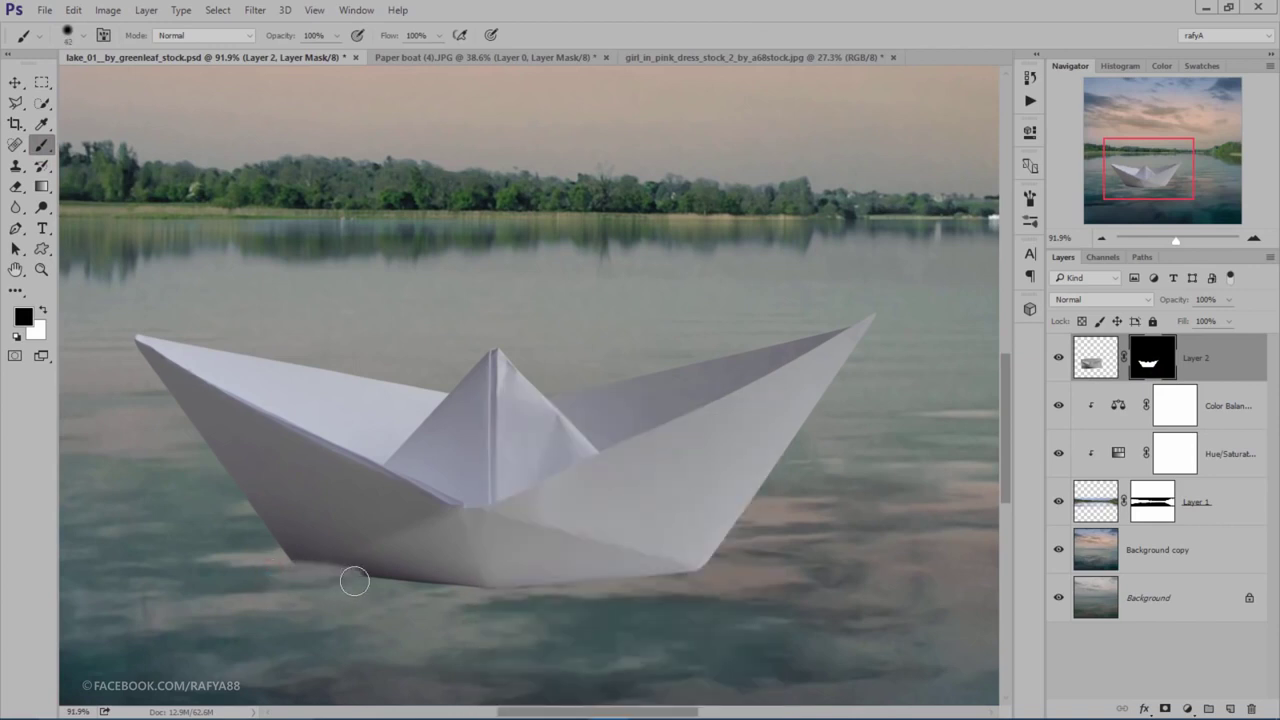
pyautogui.hotkey('ctrl', 'z')
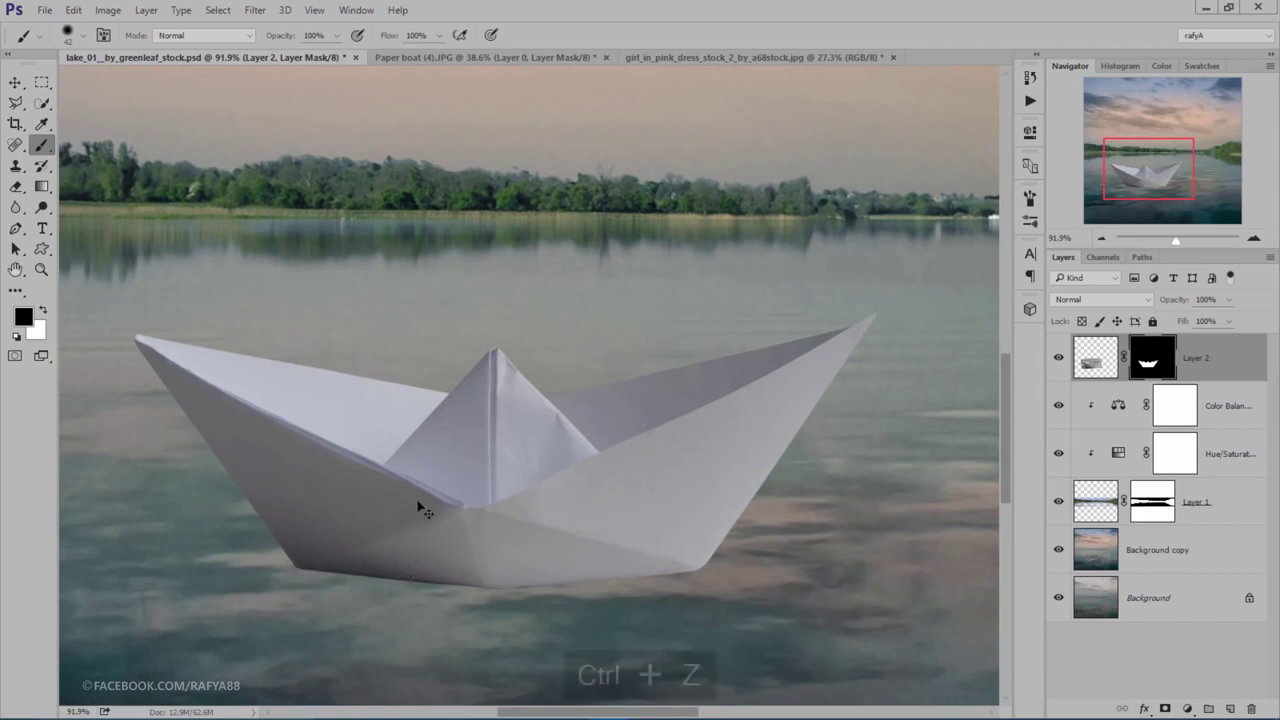
# Step: Paint black on the boat mask to fade its bottom edge into the water
pyautogui.rightClick(548, 398)
pyautogui.click(700, 468)
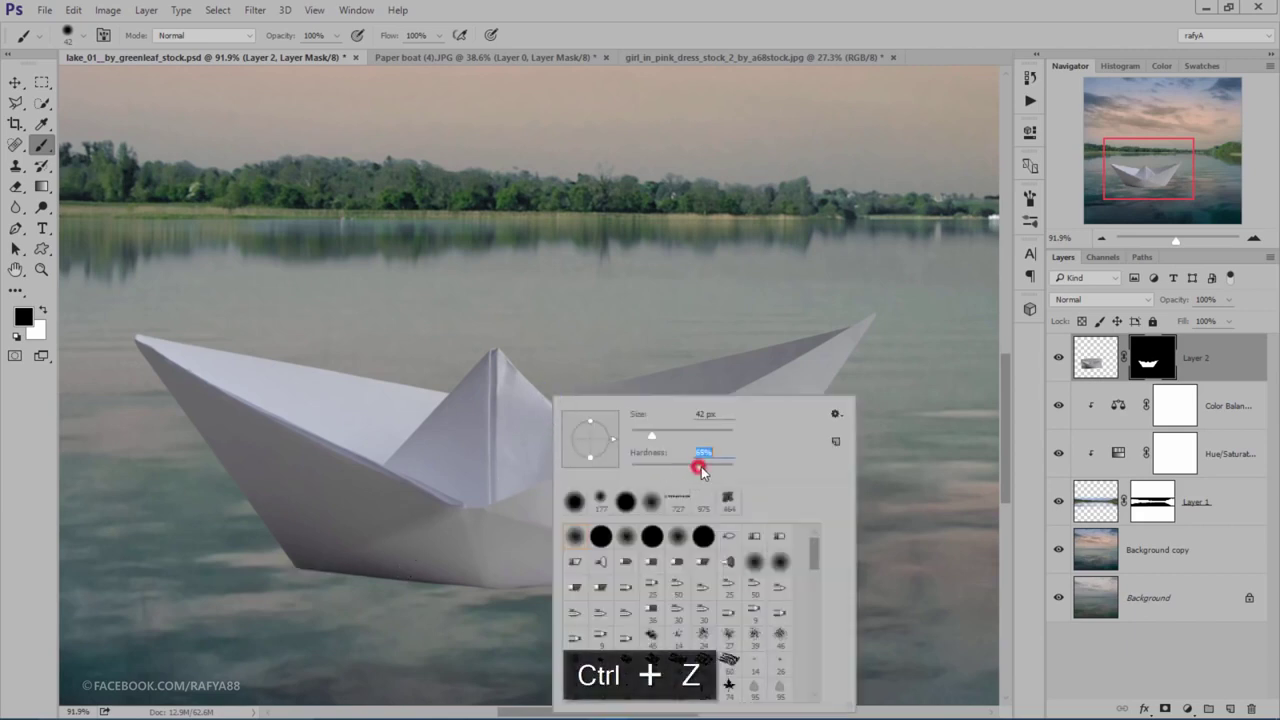
pyautogui.click(272, 580)
pyautogui.moveTo(361, 584)
pyautogui.mouseDown()
pyautogui.moveTo(687, 581)
pyautogui.moveTo(274, 574)
pyautogui.moveTo(721, 569)
pyautogui.mouseUp()
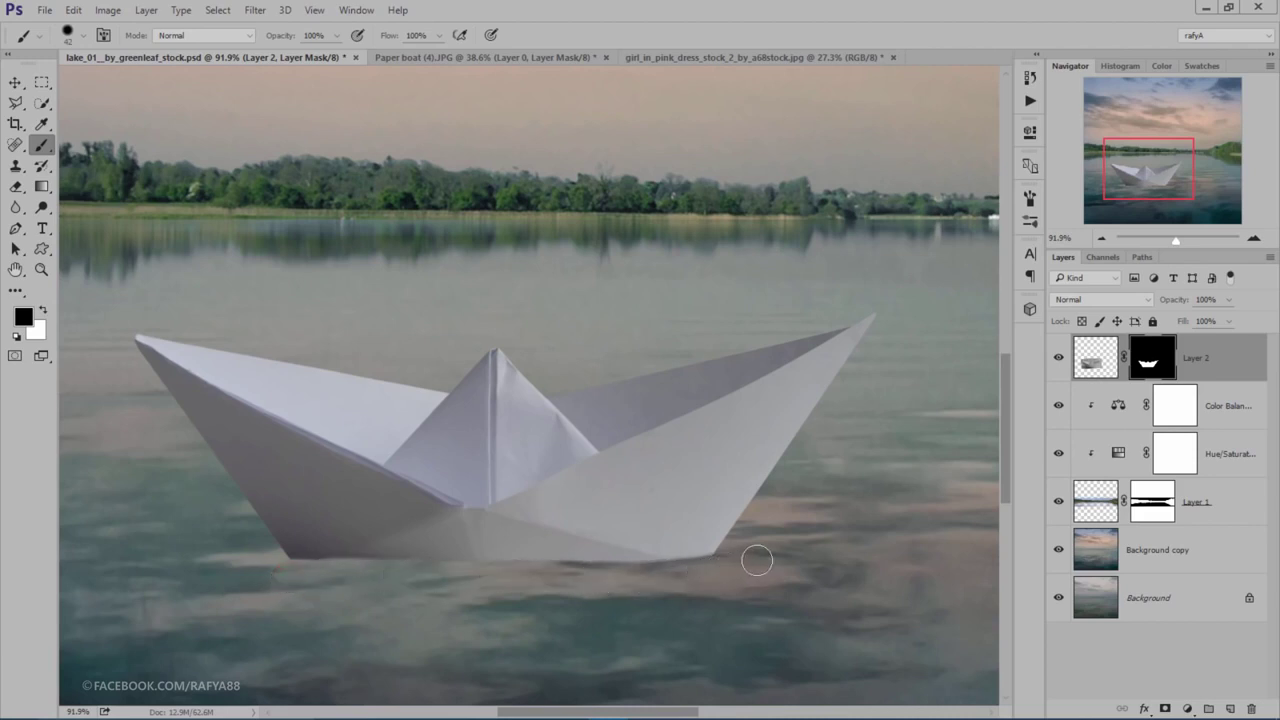
pyautogui.moveTo(345, 576); pyautogui.dragTo(249, 565)
pyautogui.scroll(-5, 312, 583)
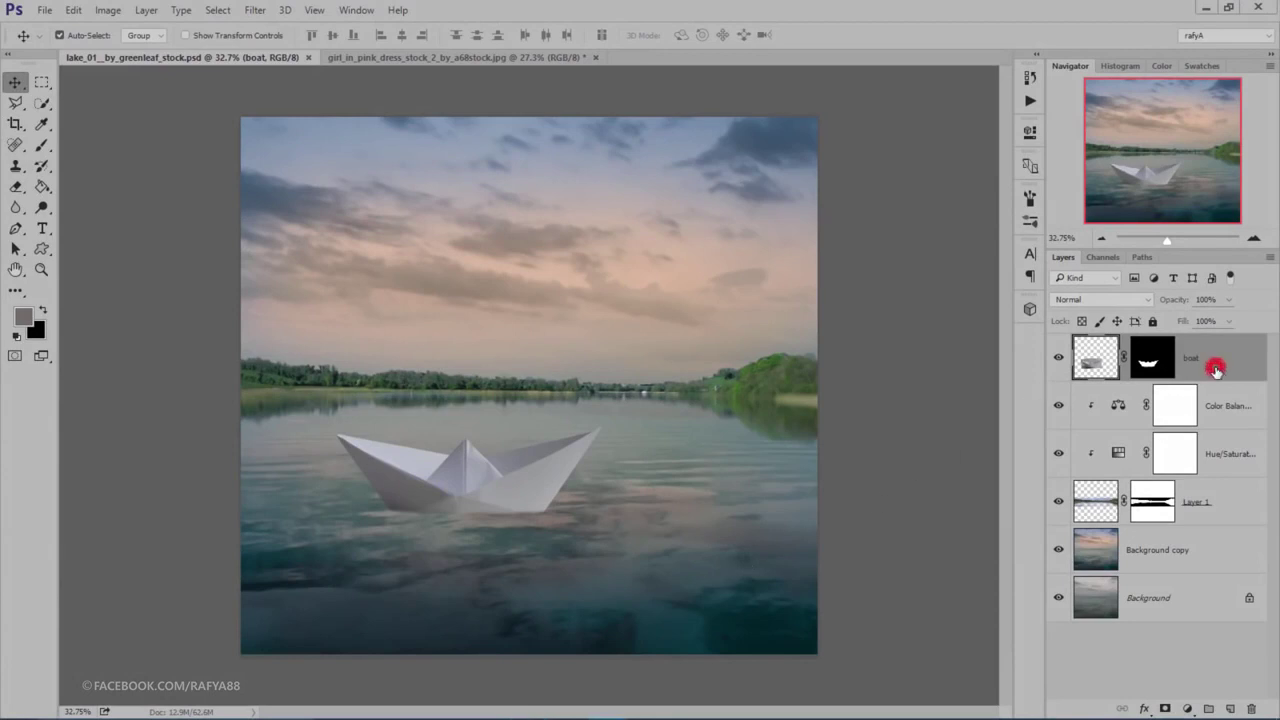
# Step: Add a Curves layer clipped to the boat with an S-curve brightening it and adding contrast
pyautogui.click(1189, 708)
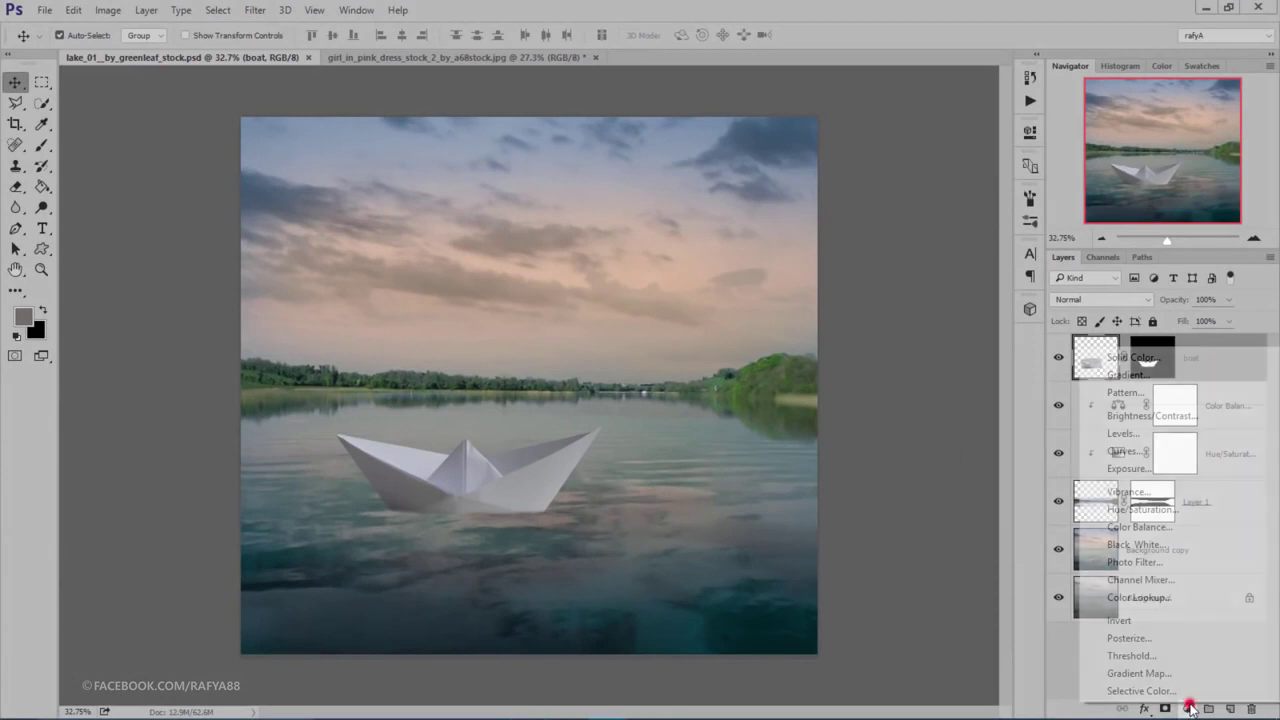
pyautogui.click(1226, 451)
pyautogui.click(891, 392)
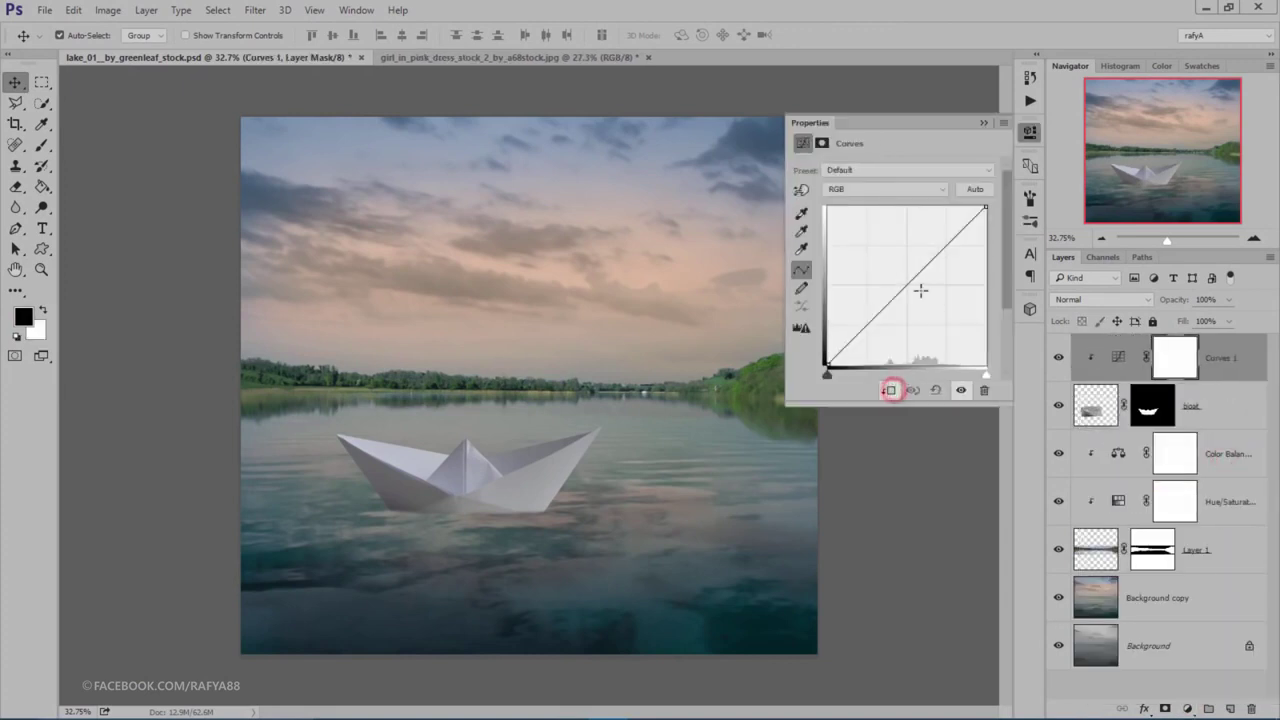
pyautogui.moveTo(926, 266); pyautogui.dragTo(928, 250)
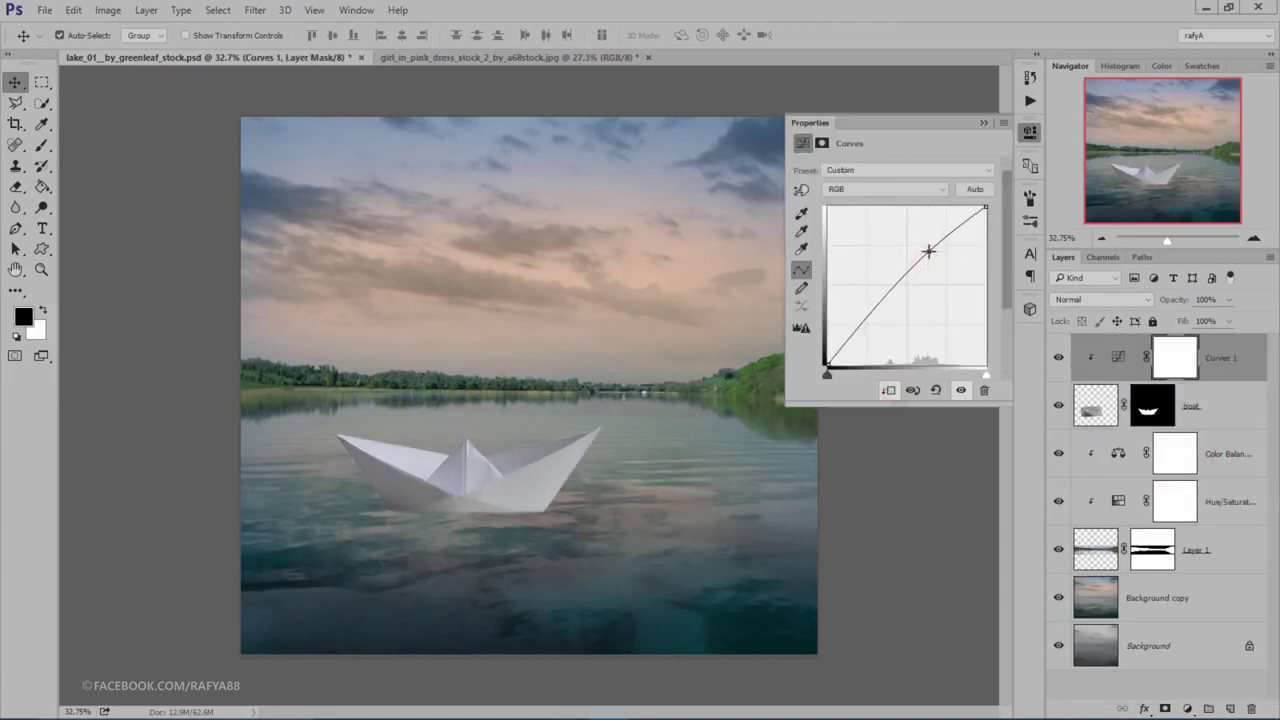
pyautogui.moveTo(870, 313); pyautogui.dragTo(870, 321)
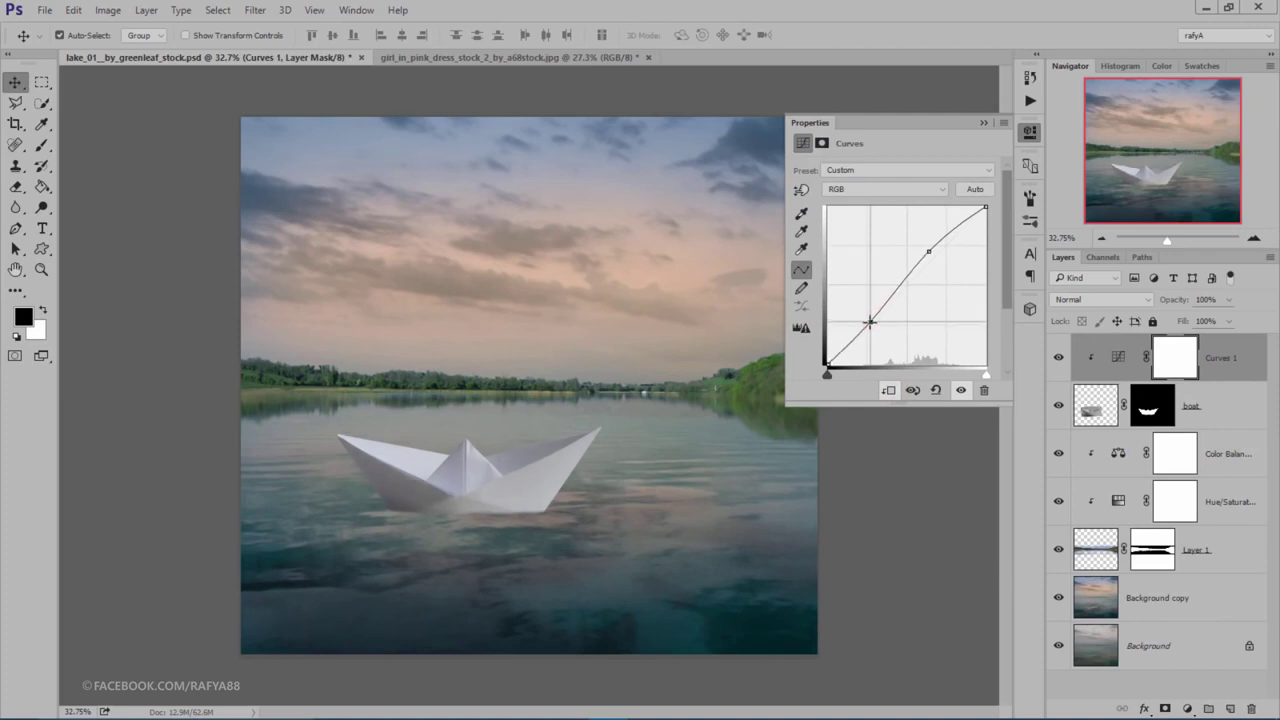
pyautogui.moveTo(870, 321); pyautogui.dragTo(872, 322)
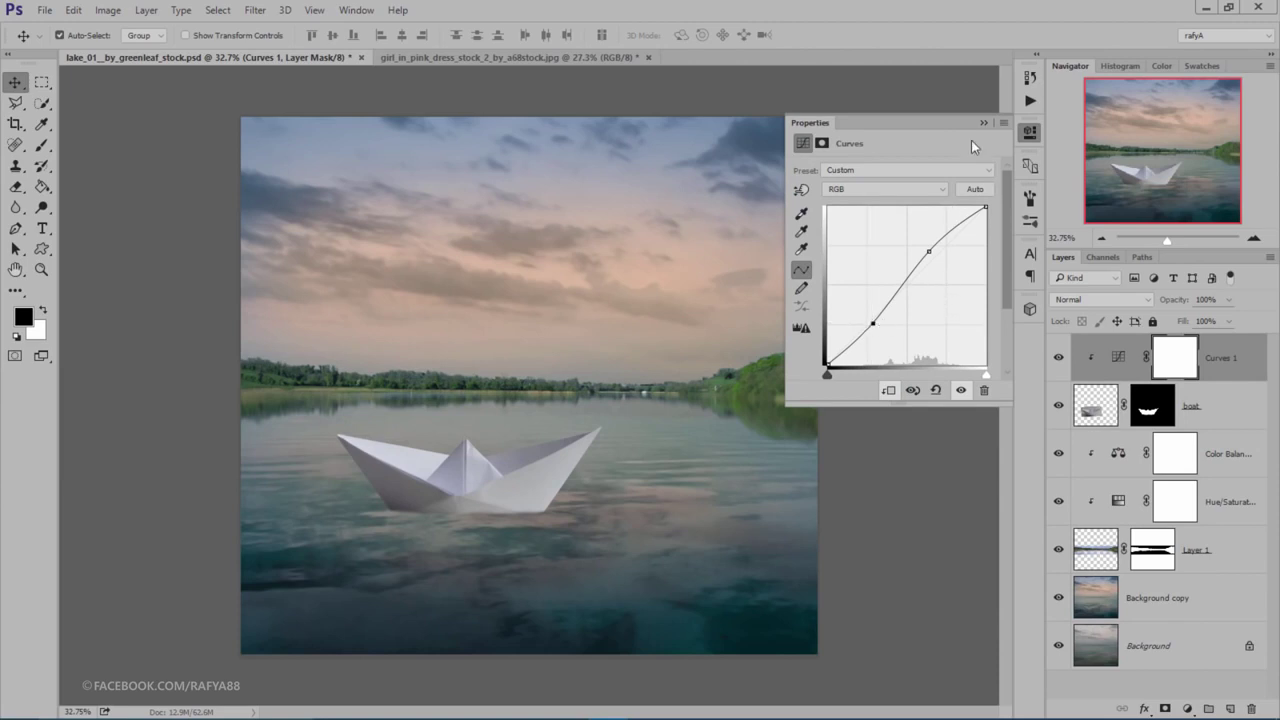
pyautogui.click(983, 122)
pyautogui.click(1059, 357)
pyautogui.click(1059, 357)
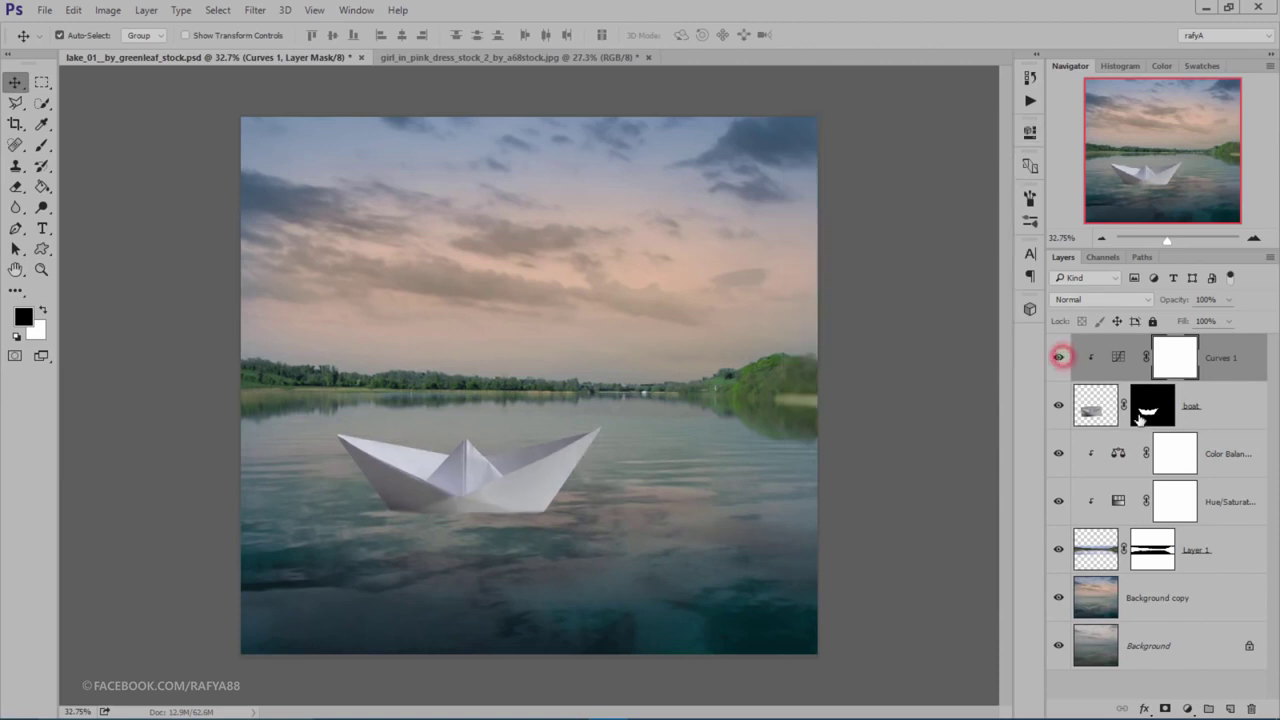
# Step: Add a Color Balance layer clipped to the boat with Cyan-Red -9 and Yellow-Blue -14
pyautogui.click(1185, 708)
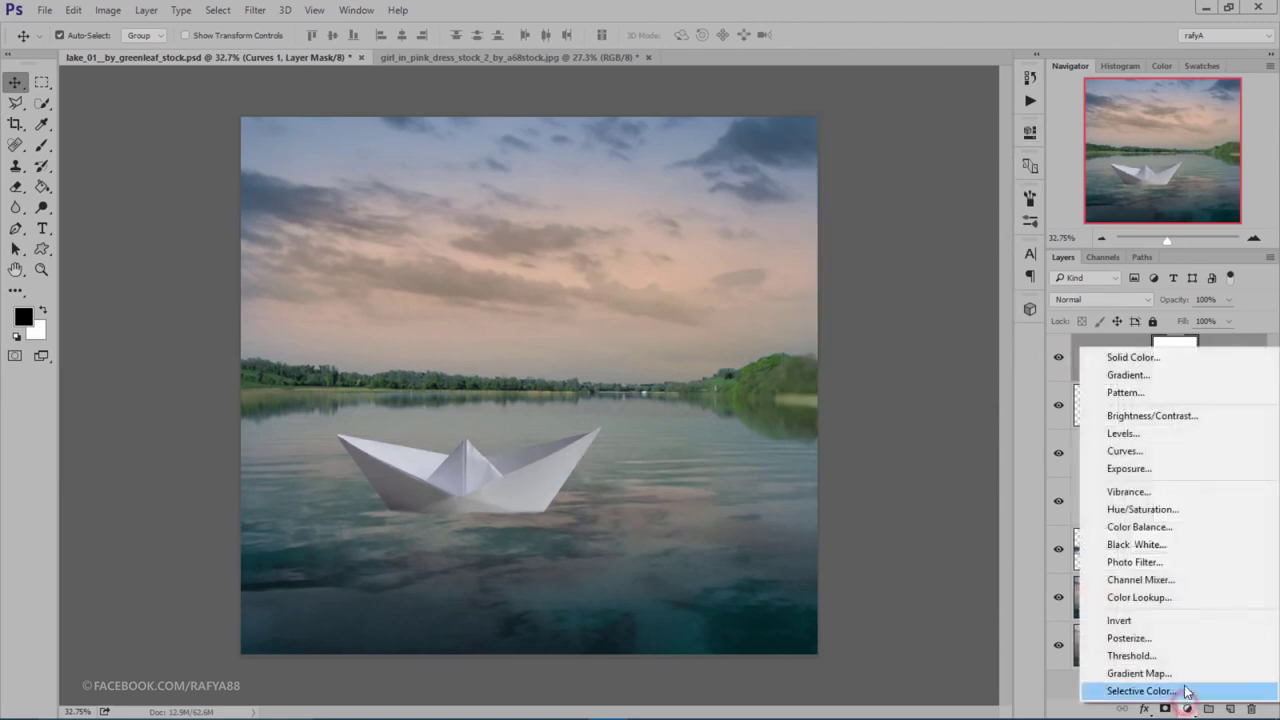
pyautogui.click(1204, 524)
pyautogui.click(884, 390)
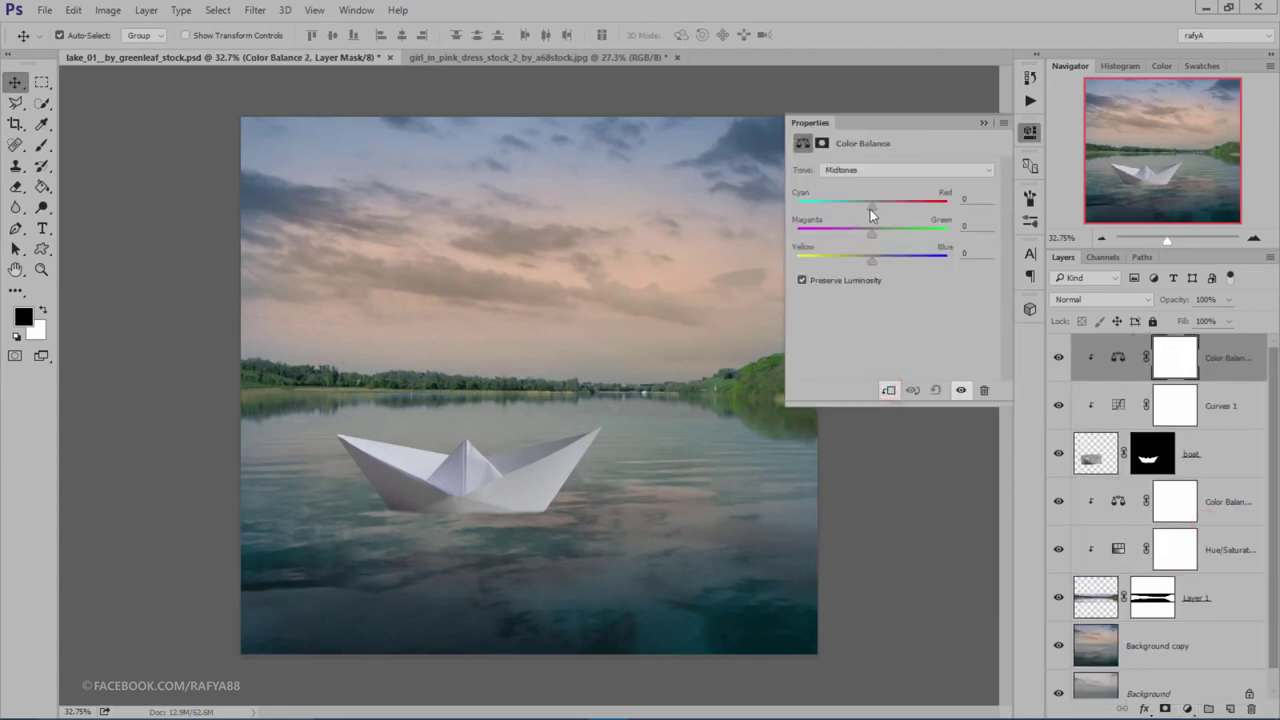
pyautogui.moveTo(862, 208); pyautogui.dragTo(866, 211)
pyautogui.moveTo(872, 258); pyautogui.dragTo(863, 268)
pyautogui.click(982, 122)
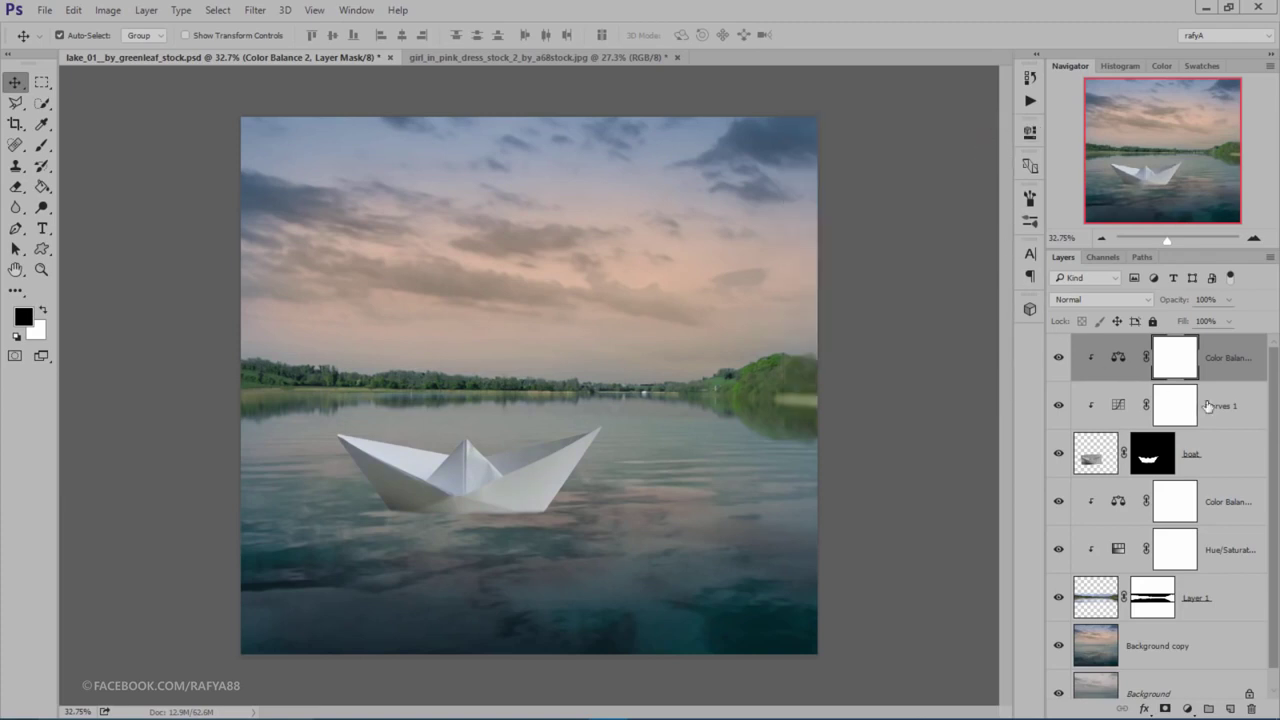
# Step: Create a new empty layer clipped to the boat for painting
pyautogui.click(1228, 707)
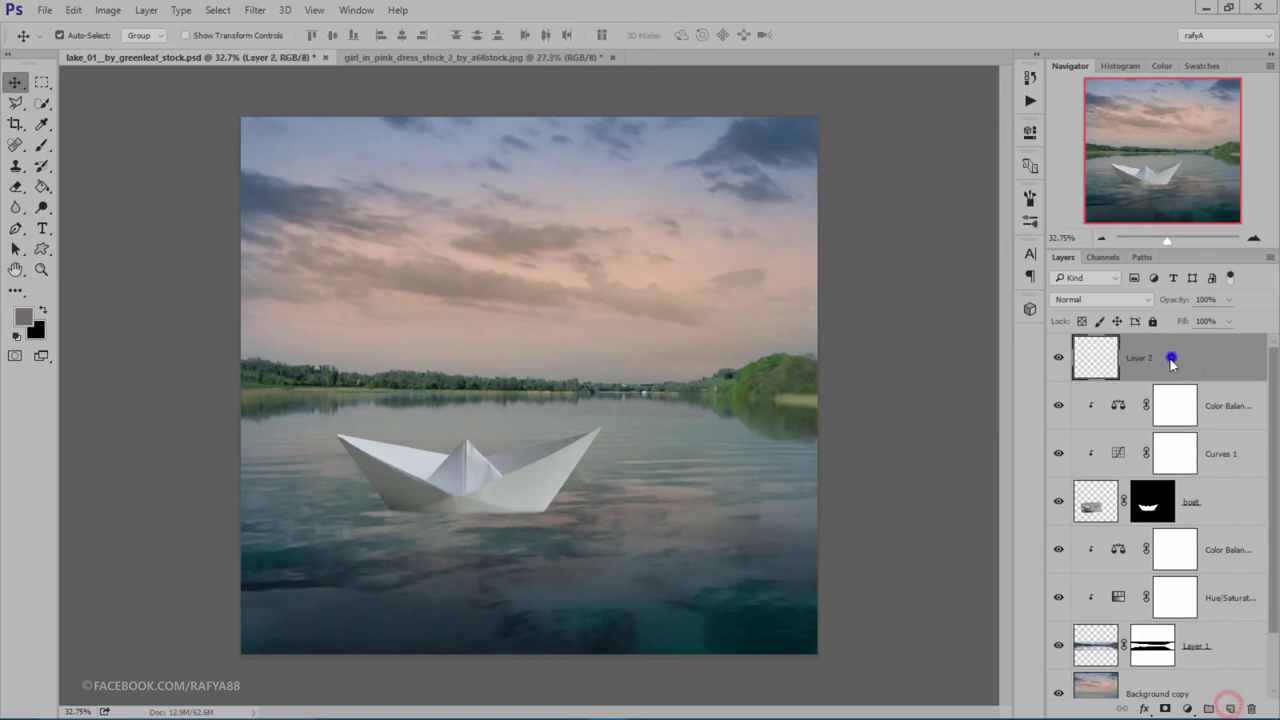
pyautogui.rightClick(1245, 355)
pyautogui.click(905, 392)
pyautogui.click(42, 145)
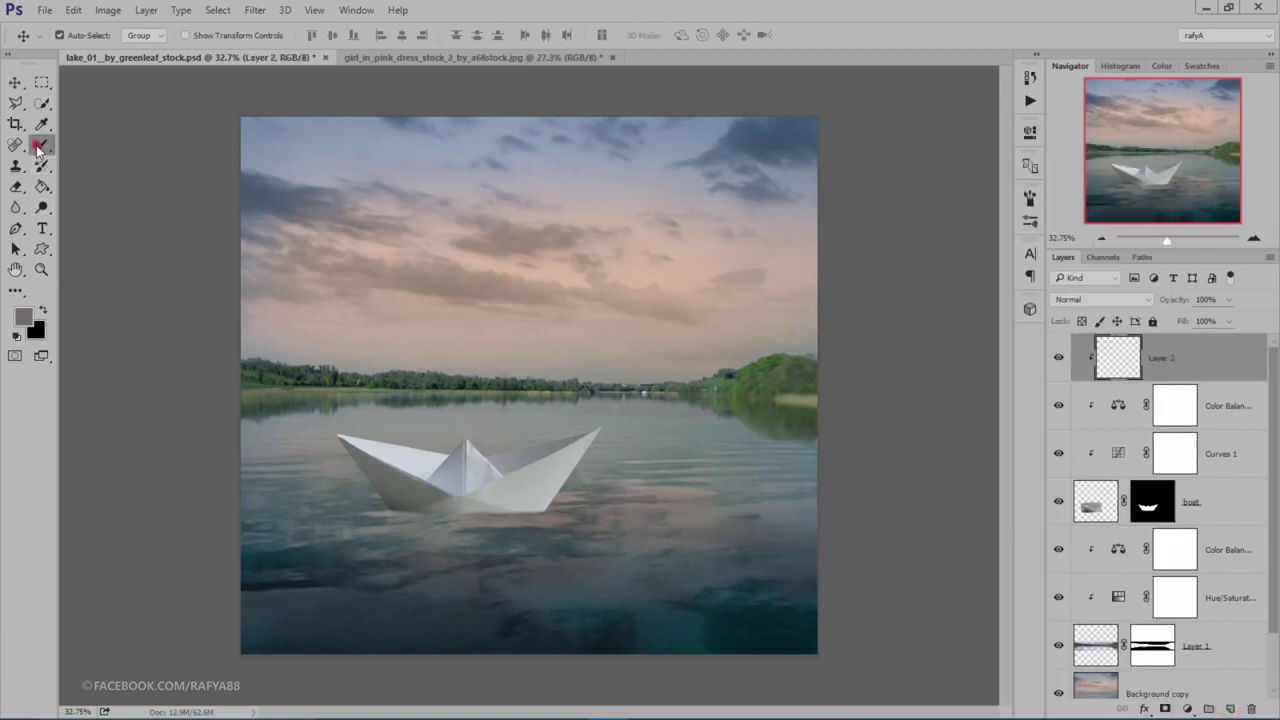
pyautogui.scroll(3, 503, 563)
# Step: Pick a darker boat grey and paint light shading under the right hull at 66% opacity
pyautogui.click(22, 316)
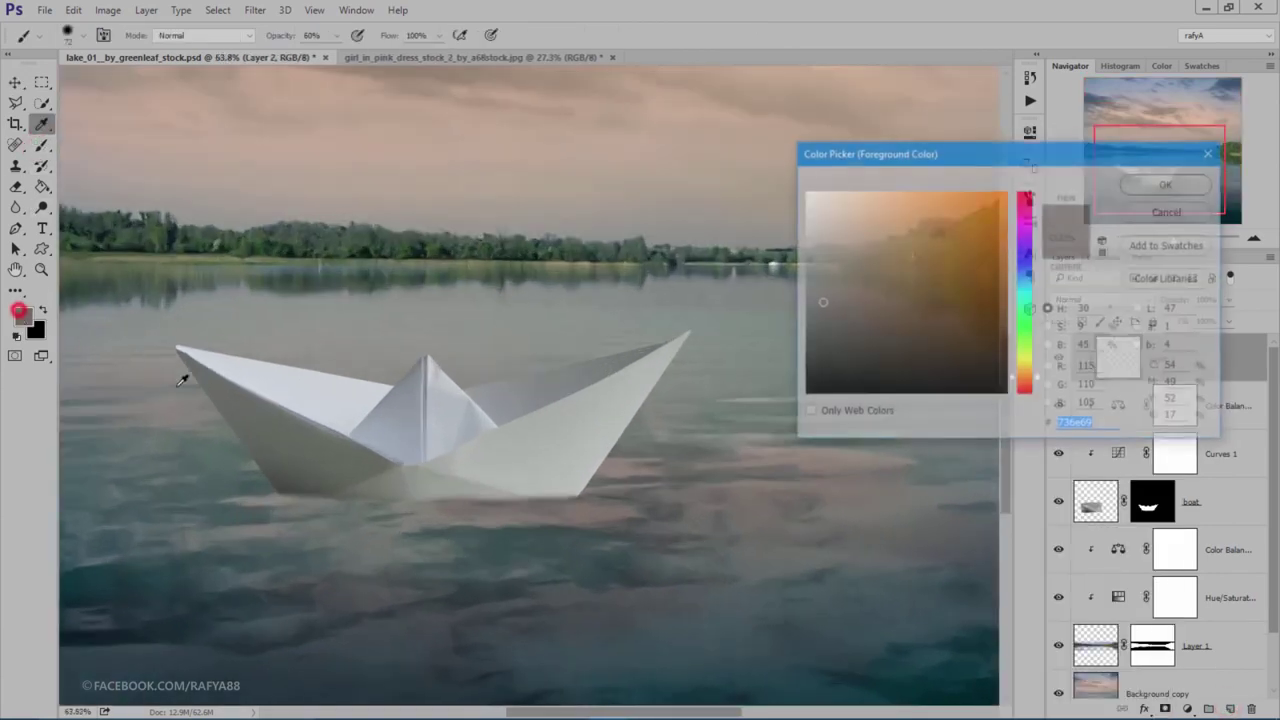
pyautogui.click(540, 481)
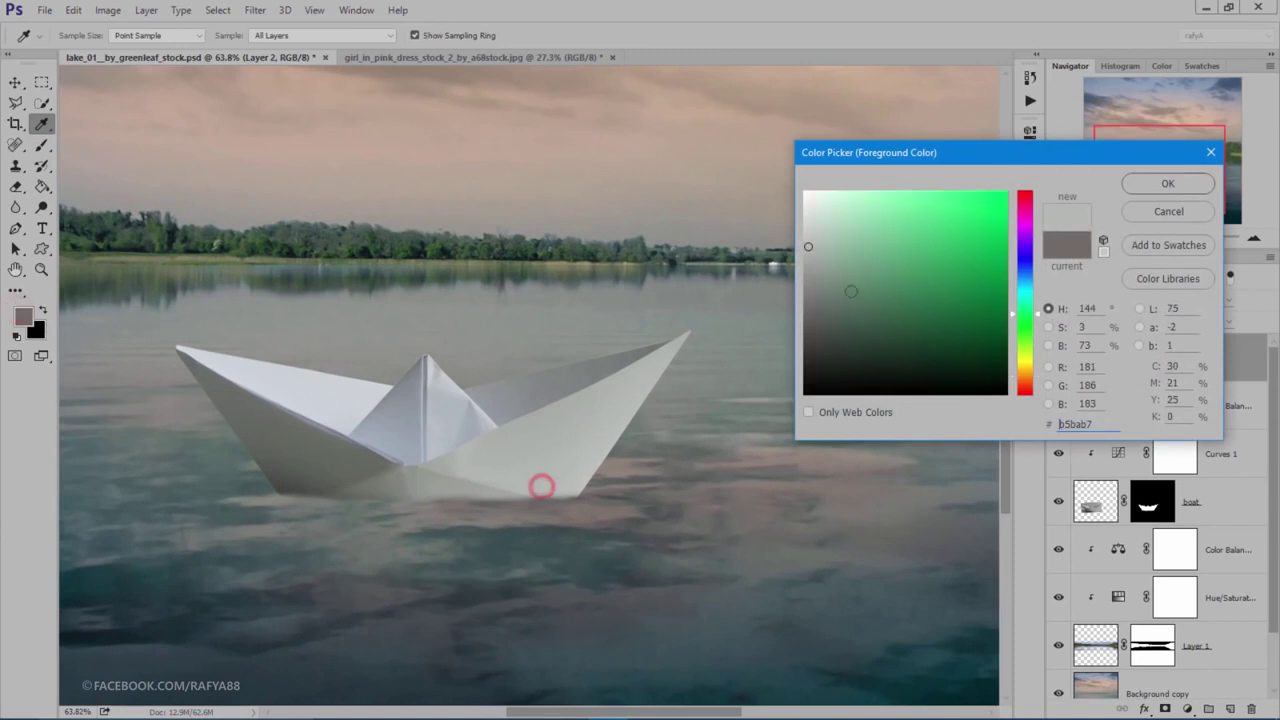
pyautogui.click(808, 264)
pyautogui.click(1166, 184)
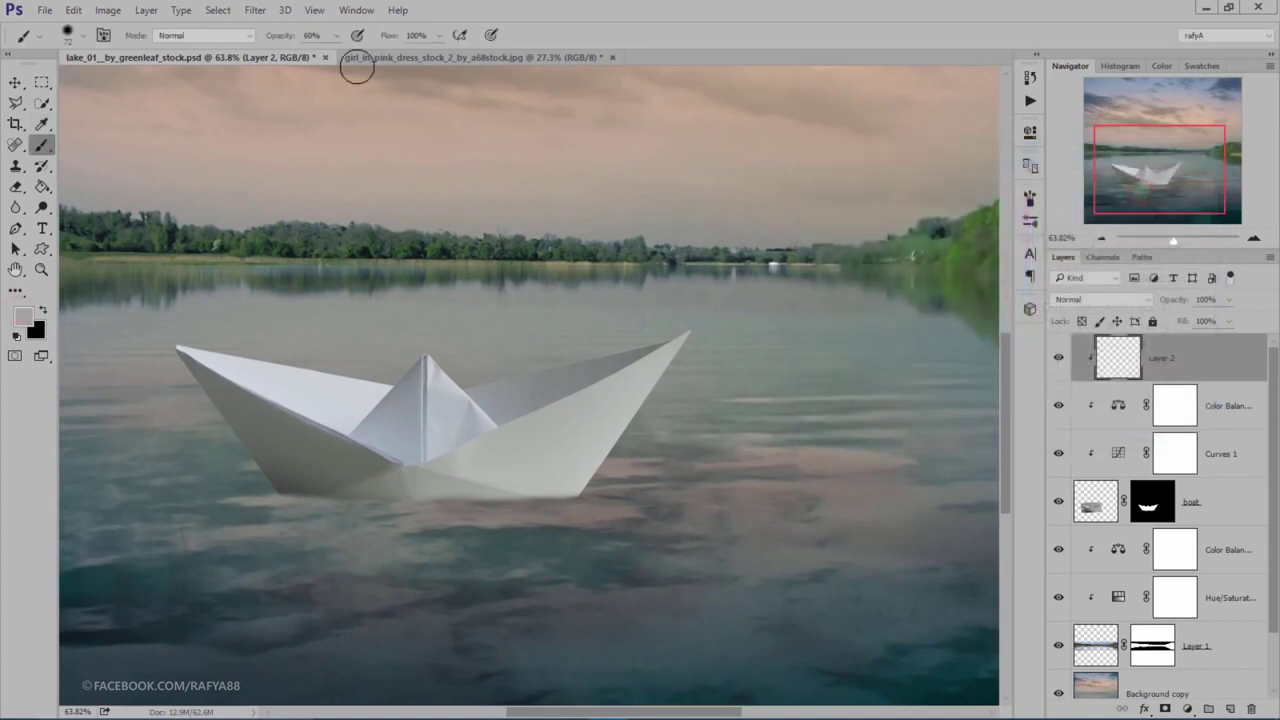
pyautogui.moveTo(287, 36); pyautogui.dragTo(293, 36)
pyautogui.moveTo(580, 491)
pyautogui.mouseDown()
pyautogui.moveTo(608, 505)
pyautogui.moveTo(519, 505)
pyautogui.mouseUp()
pyautogui.click(591, 491)
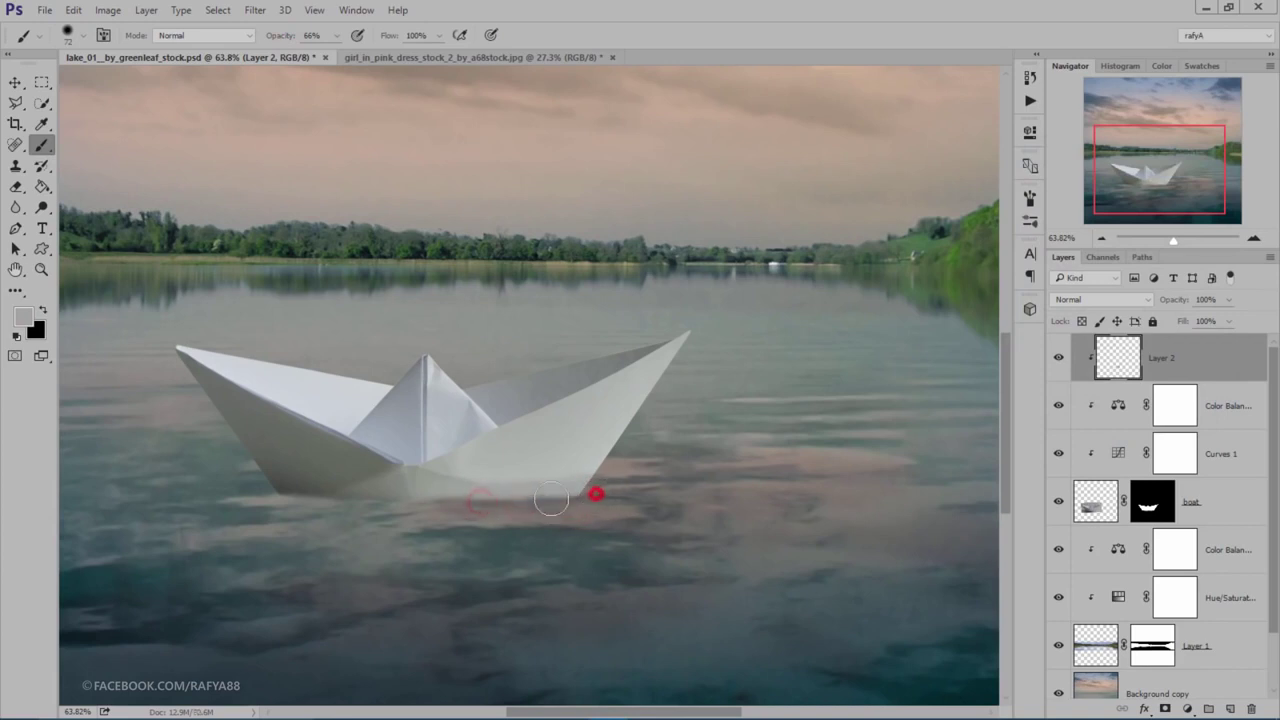
# Step: Sample a grey from the water and paint faint shading under the hull
pyautogui.click(22, 317)
pyautogui.click(436, 487)
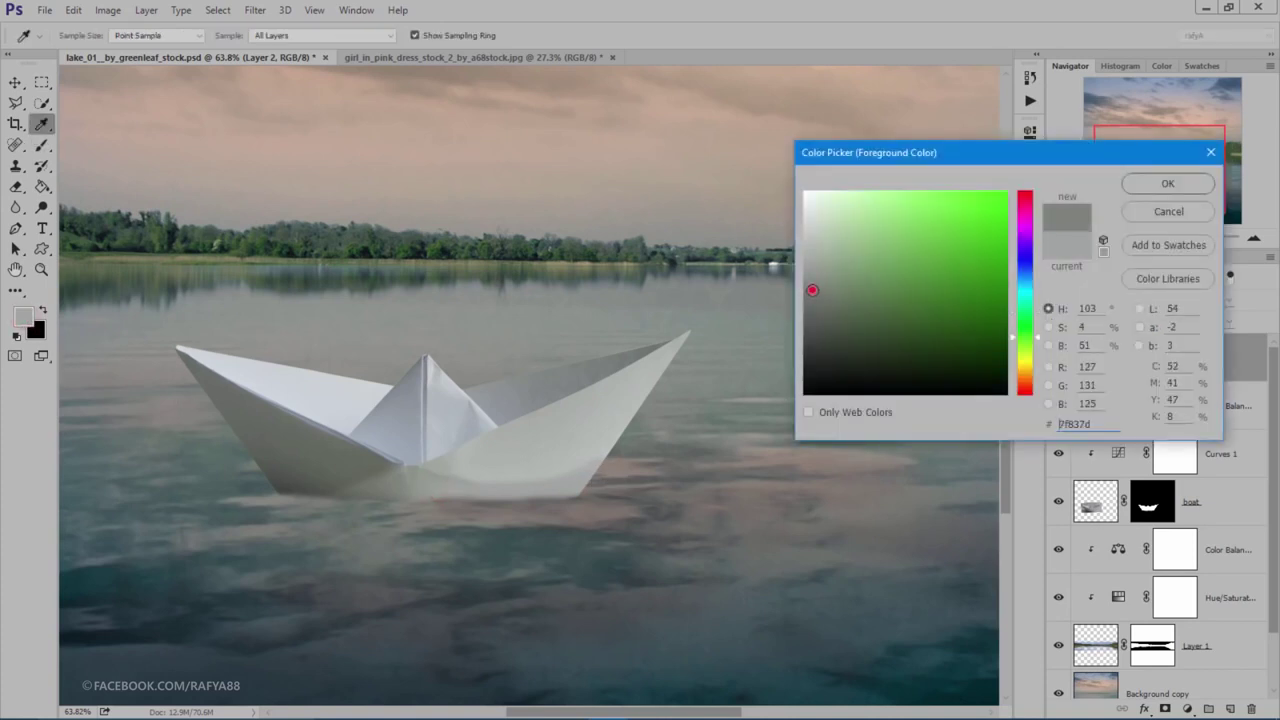
pyautogui.click(1140, 184)
pyautogui.moveTo(449, 509); pyautogui.dragTo(562, 512)
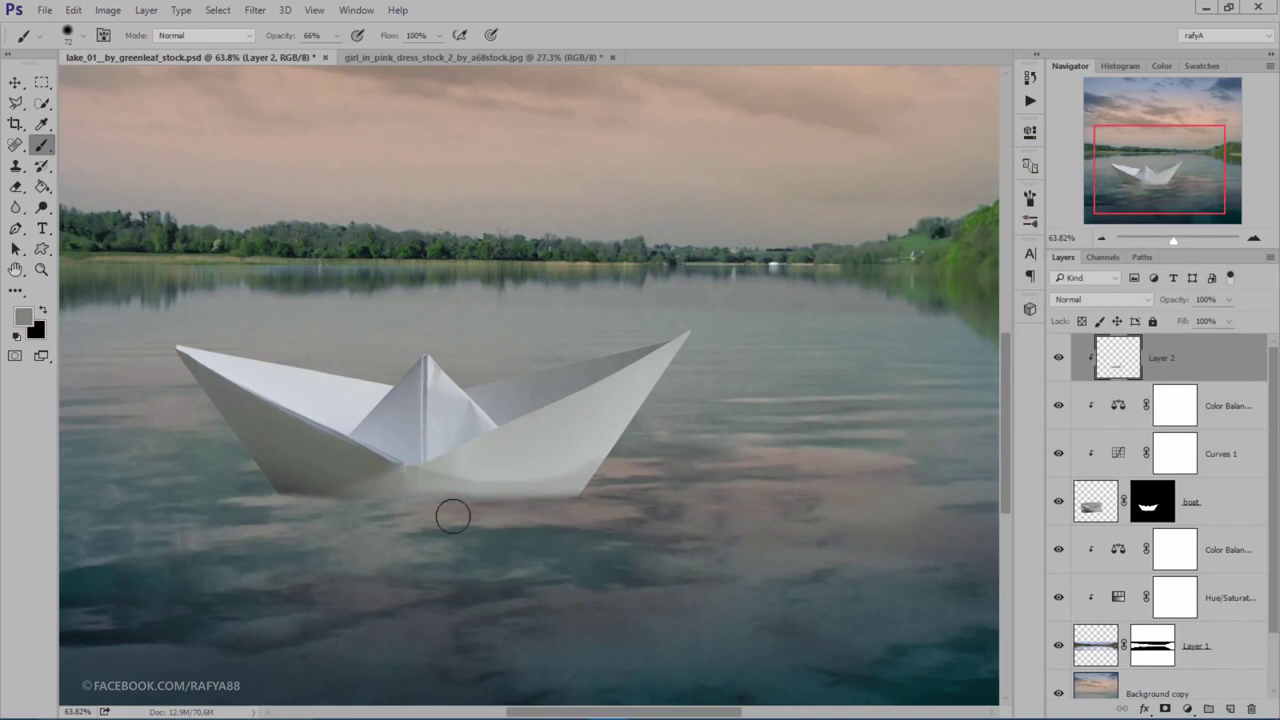
pyautogui.moveTo(452, 515); pyautogui.dragTo(383, 505)
# Step: Choose a darker hull grey and dab soft shadow under the hull
pyautogui.click(22, 318)
pyautogui.click(386, 485)
pyautogui.click(387, 485)
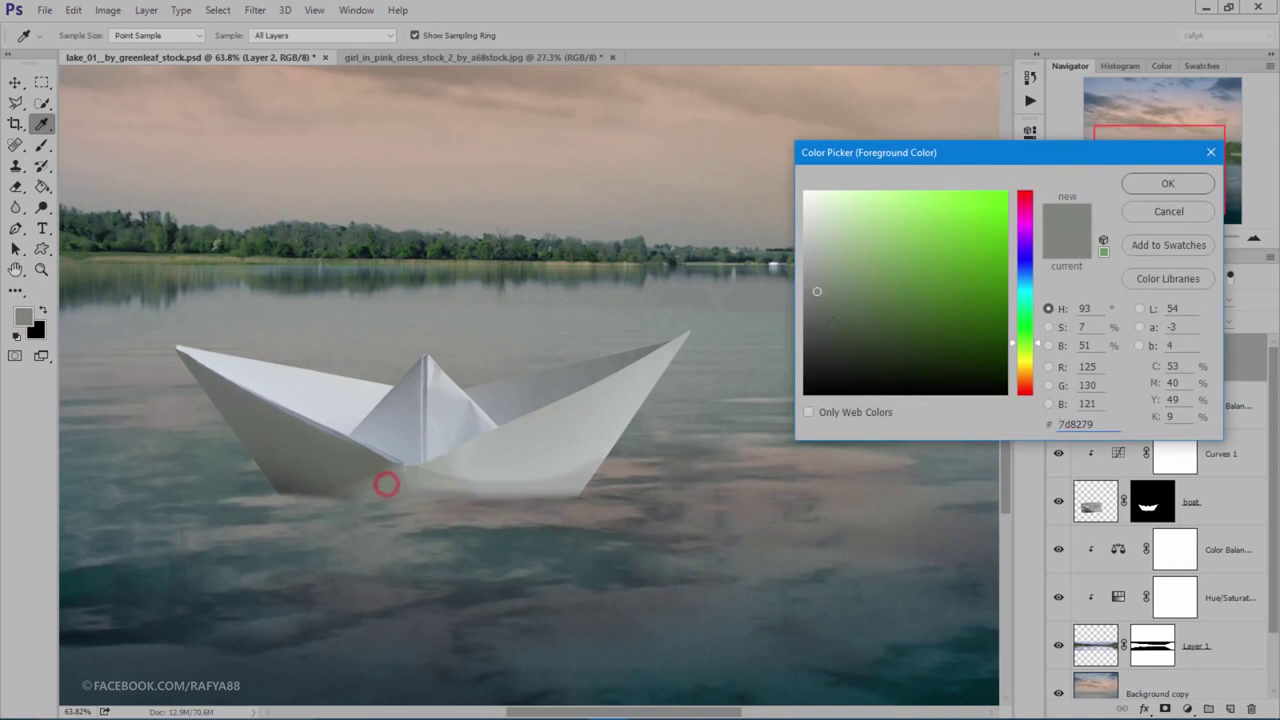
pyautogui.click(817, 309)
pyautogui.click(1157, 188)
pyautogui.press('b')
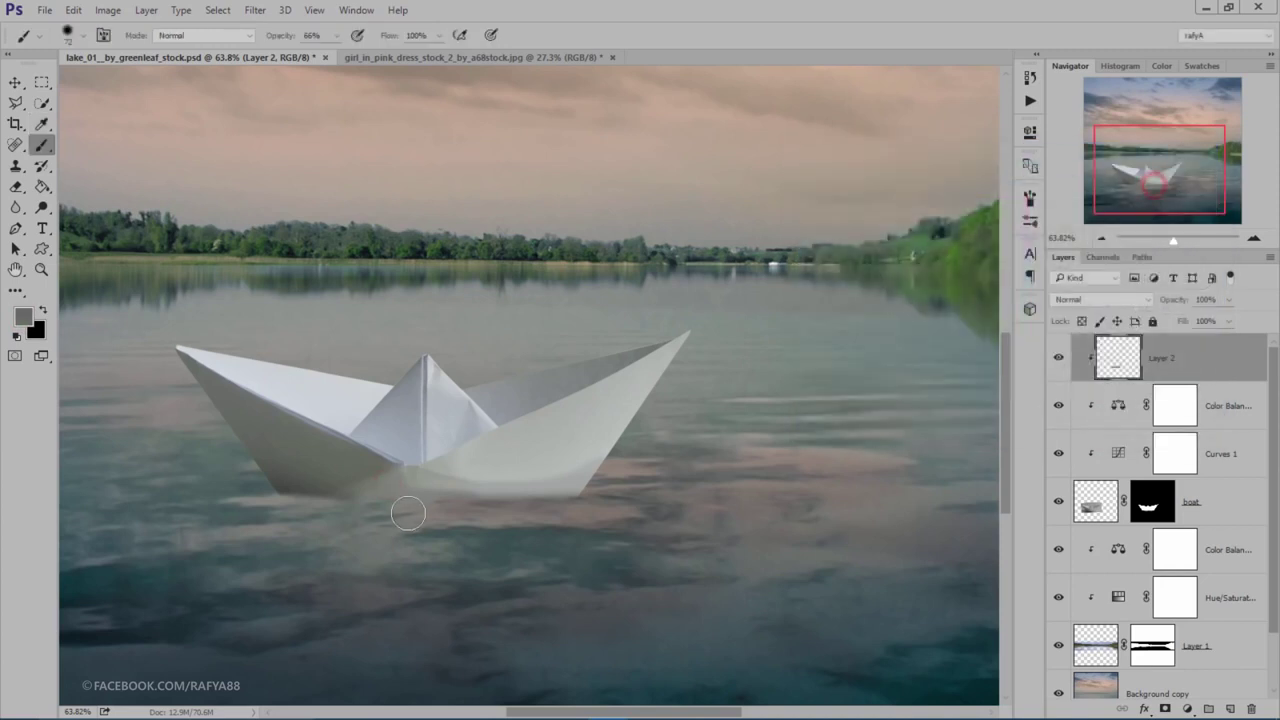
pyautogui.click(408, 508)
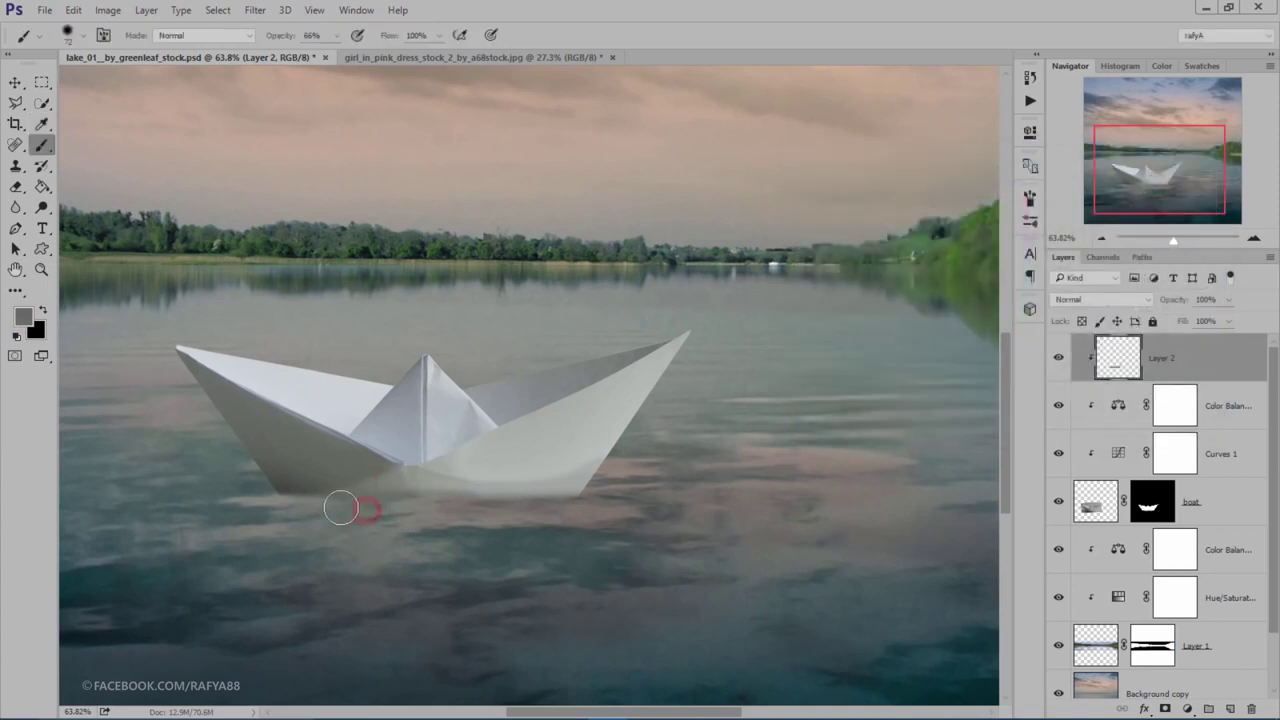
pyautogui.click(404, 511)
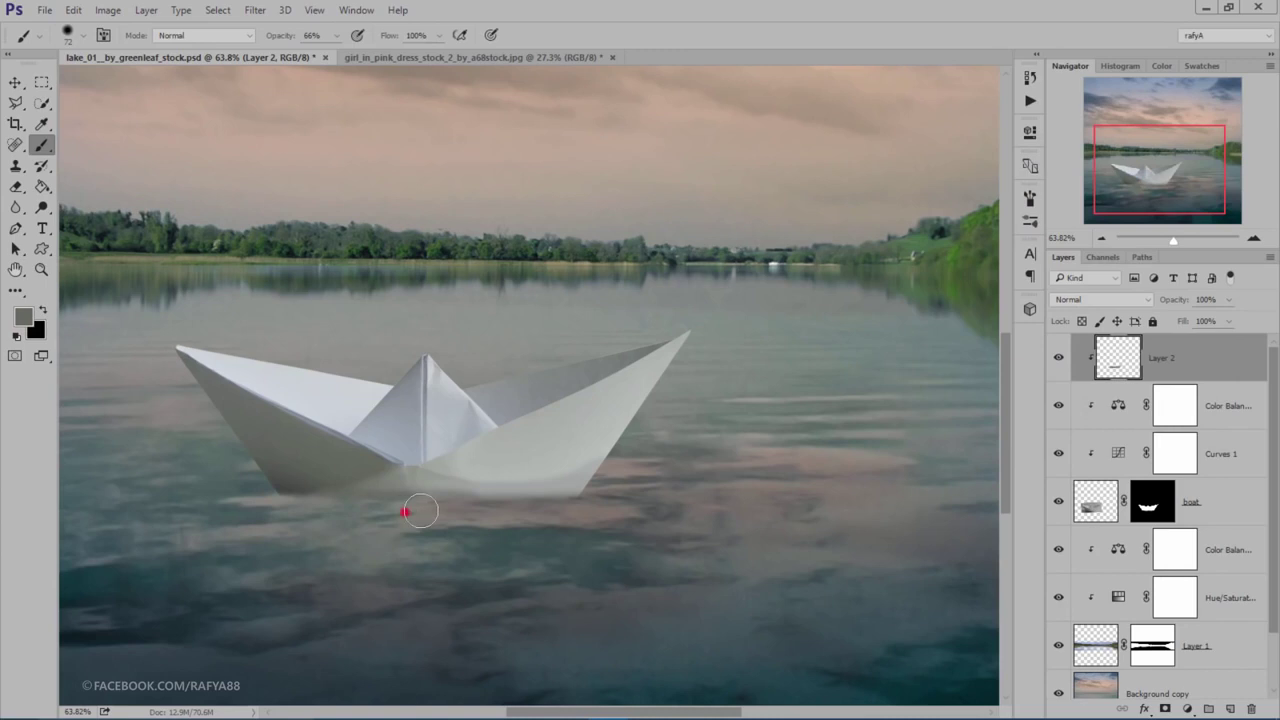
pyautogui.click(366, 509)
# Step: Choose a much darker grey and paint dark shadow beneath the boat's lower-left hull
pyautogui.click(283, 472)
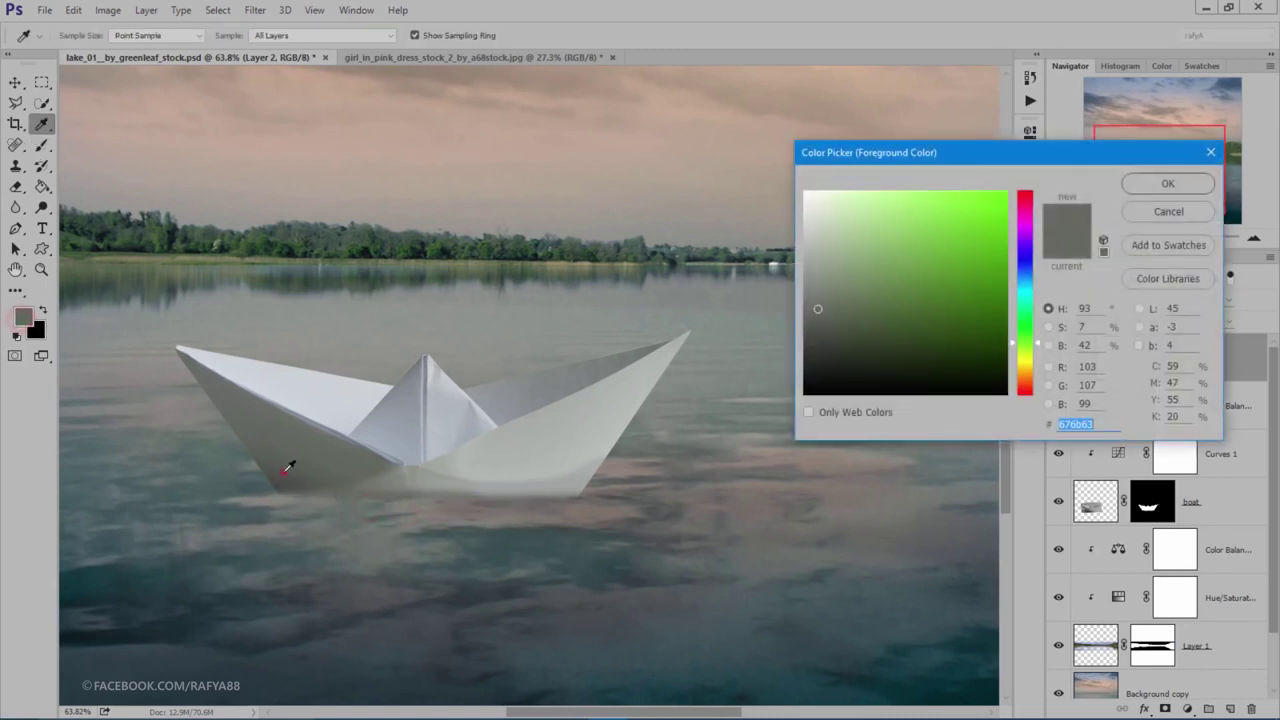
pyautogui.click(818, 343)
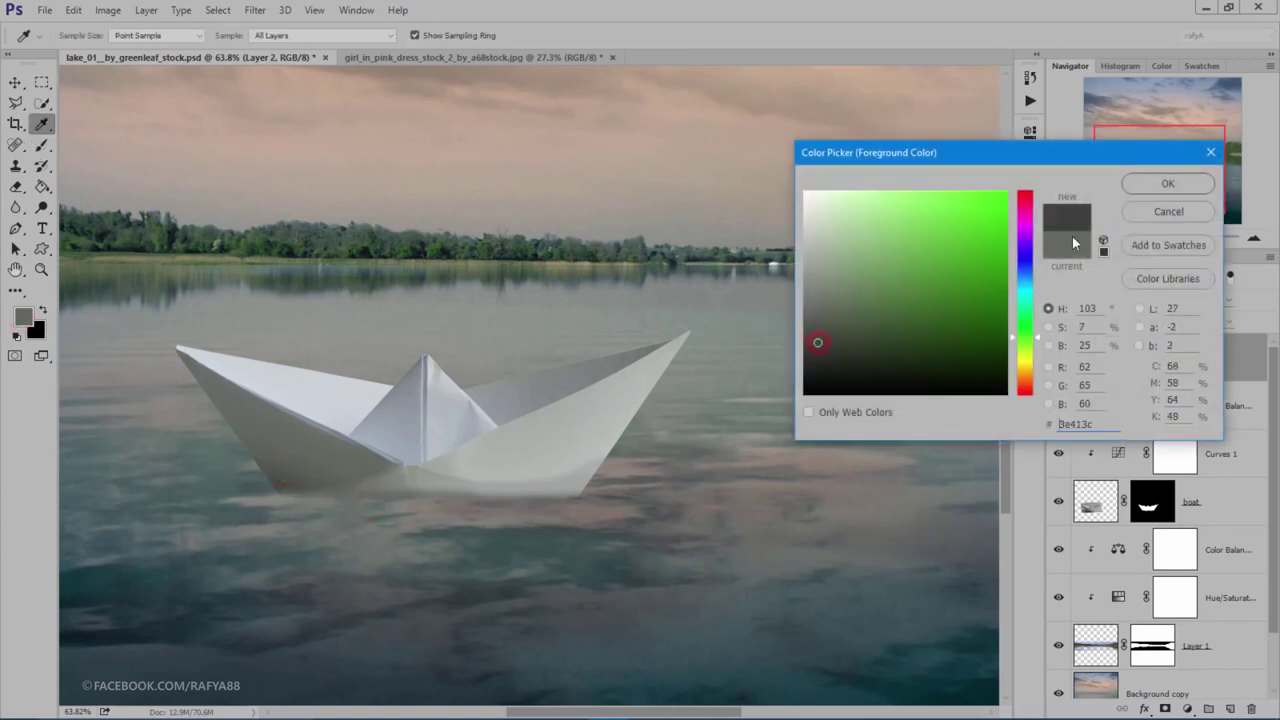
pyautogui.click(1168, 183)
pyautogui.press('b')
pyautogui.moveTo(262, 498)
pyautogui.mouseDown()
pyautogui.moveTo(449, 511)
pyautogui.moveTo(355, 517)
pyautogui.mouseUp()
pyautogui.hotkey('ctrl', '0')
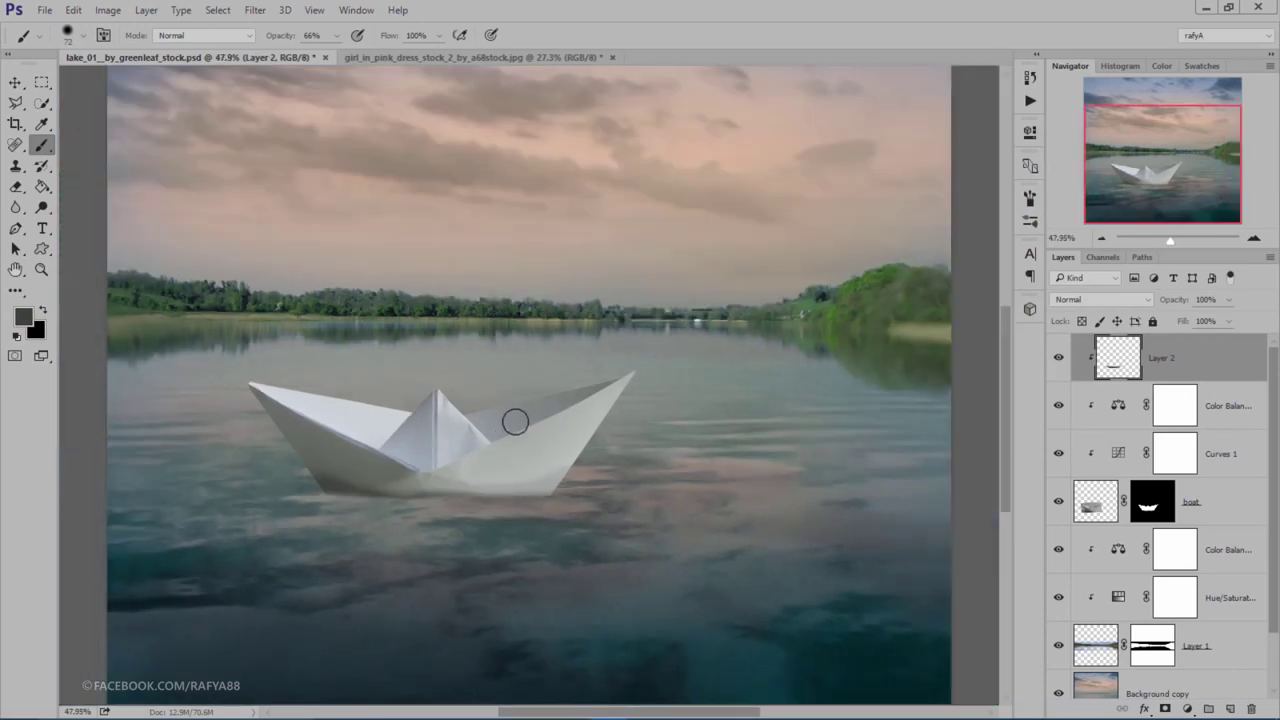
pyautogui.scroll(2, 526, 412)
pyautogui.moveTo(260, 499); pyautogui.dragTo(209, 511)
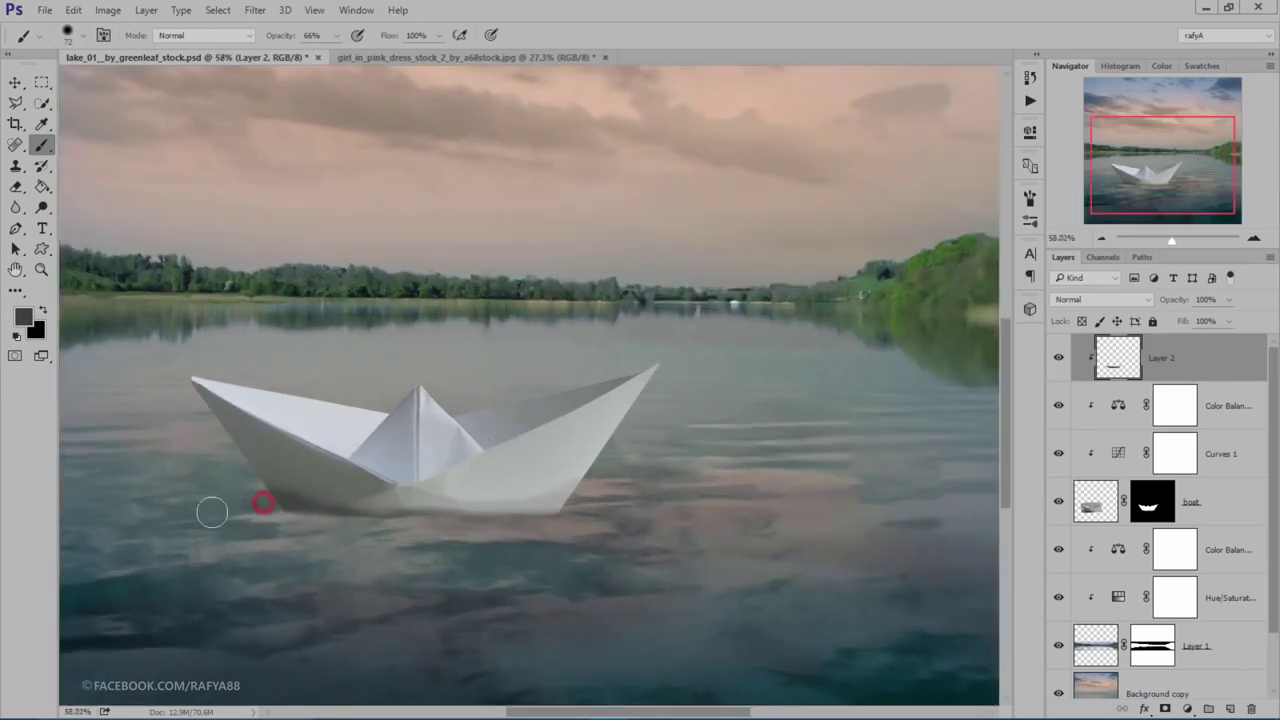
# Step: At 22% brush opacity, add shadow strokes along the waterline and compare with the layer hidden
pyautogui.moveTo(277, 38); pyautogui.dragTo(250, 42)
pyautogui.moveTo(407, 515); pyautogui.dragTo(573, 518)
pyautogui.moveTo(403, 514); pyautogui.dragTo(315, 524)
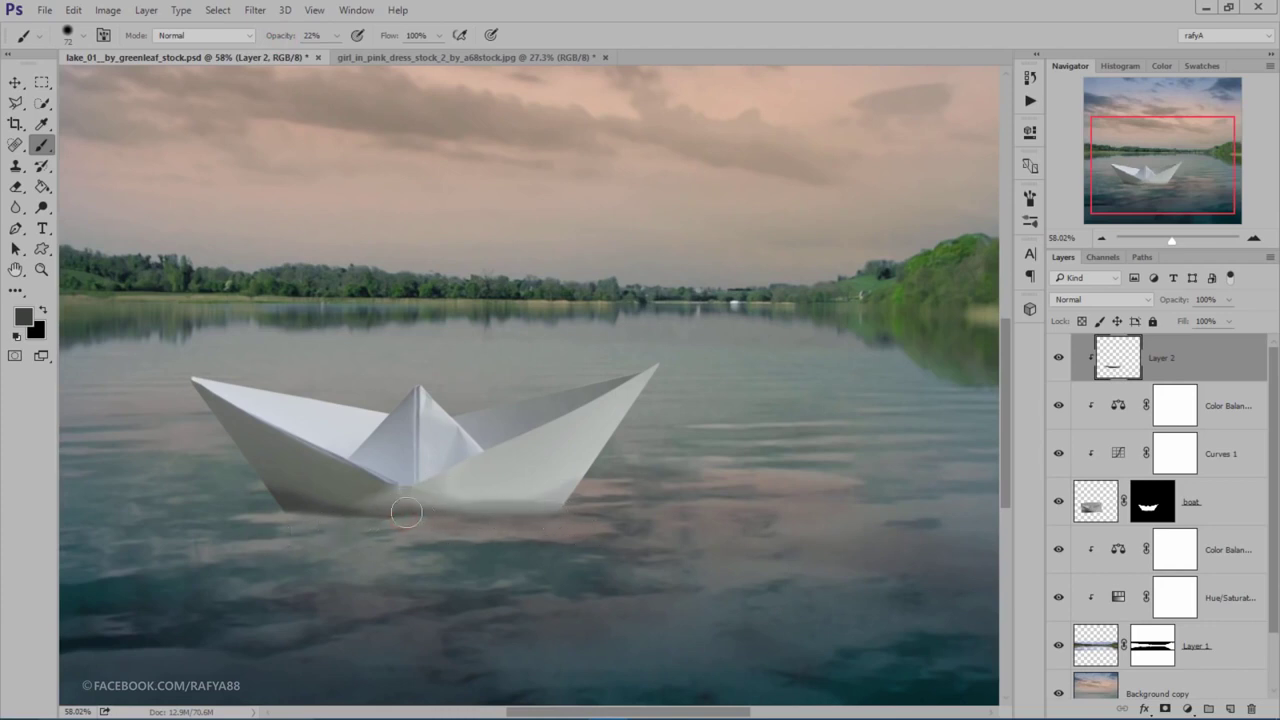
pyautogui.moveTo(546, 520)
pyautogui.mouseDown()
pyautogui.moveTo(579, 506)
pyautogui.moveTo(434, 534)
pyautogui.mouseUp()
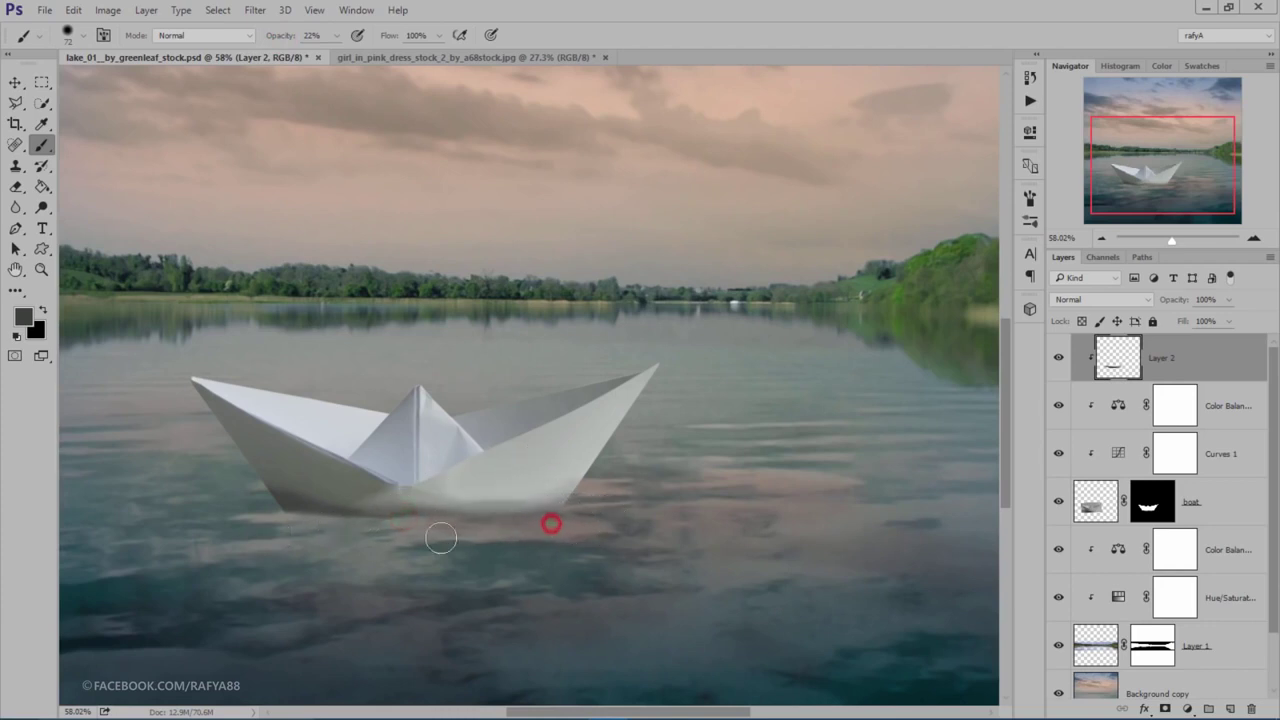
pyautogui.scroll(-2, 526, 363)
pyautogui.click(1059, 360)
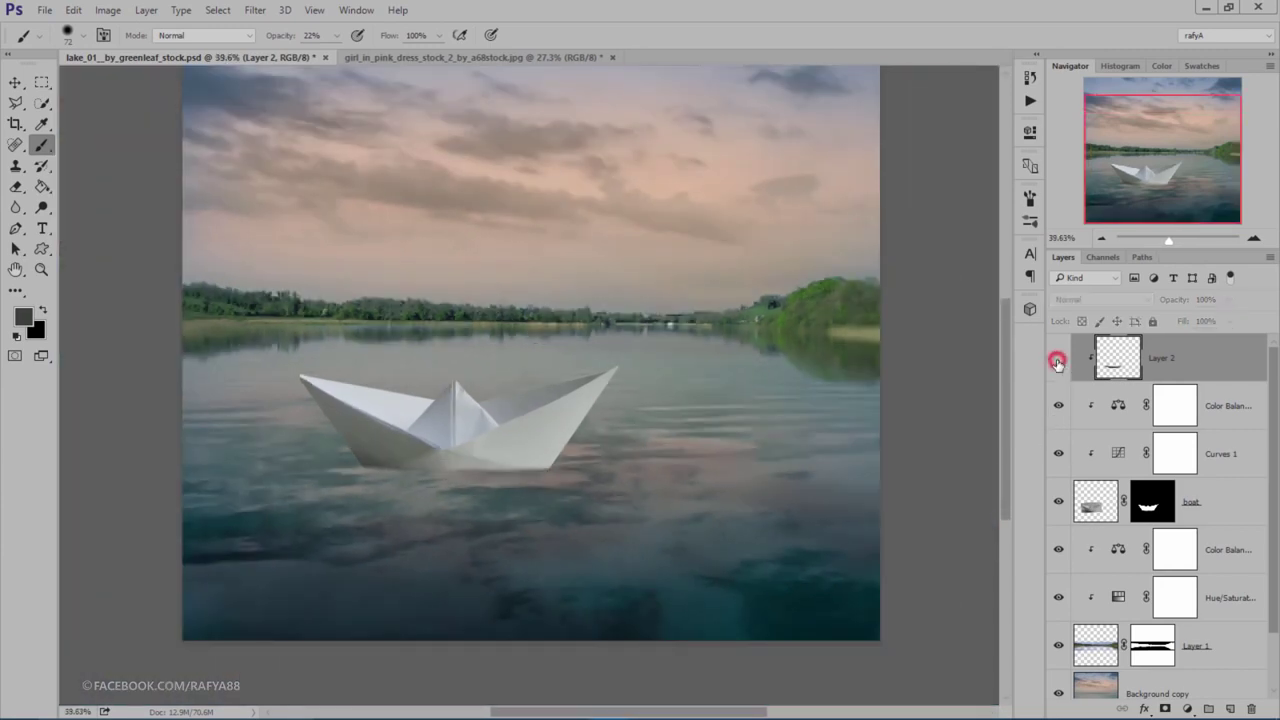
pyautogui.click(1059, 360)
pyautogui.scroll(1, 620, 477)
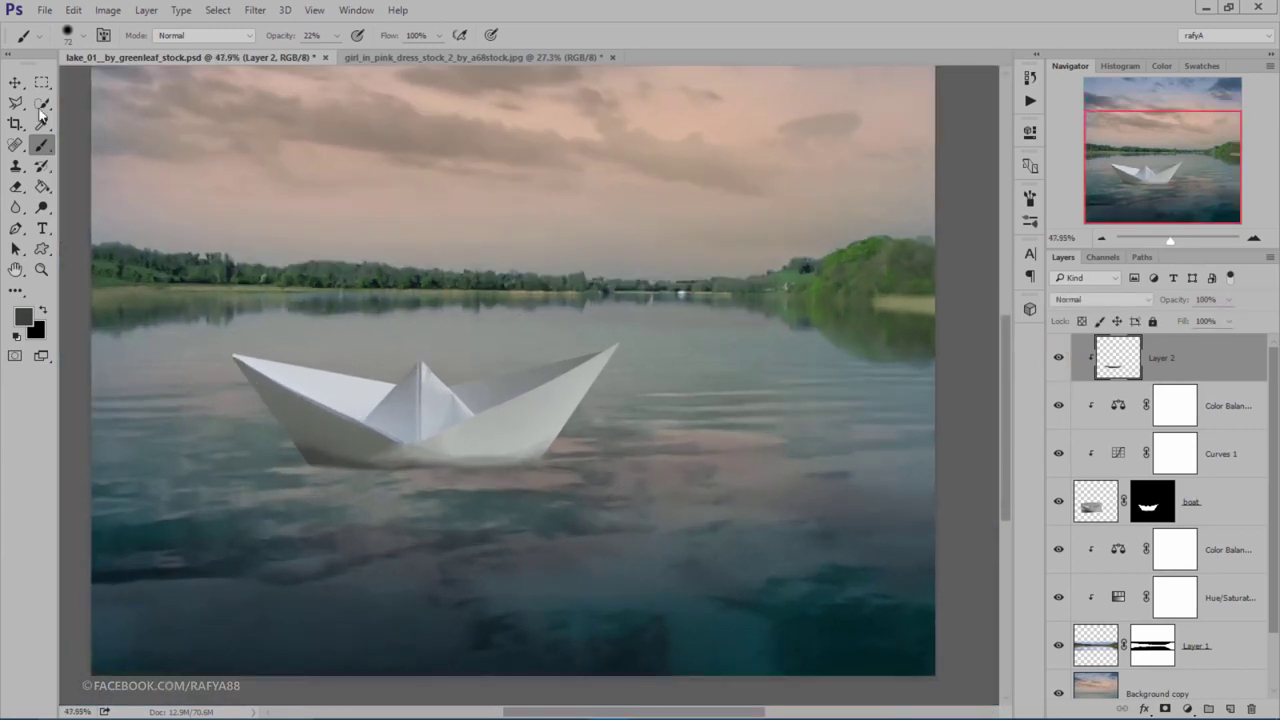
pyautogui.click(15, 82)
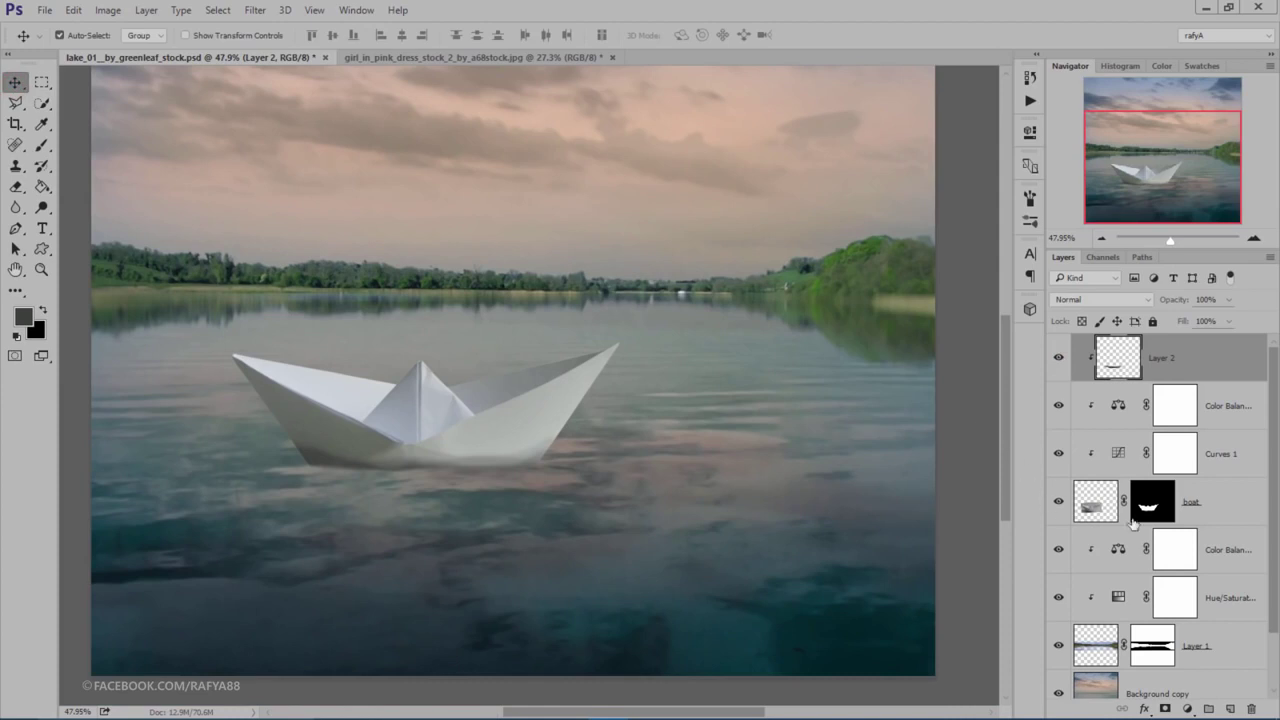
# Step: Duplicate the boat layer and flip one copy vertically beneath the hull as its reflection
pyautogui.click(1213, 546)
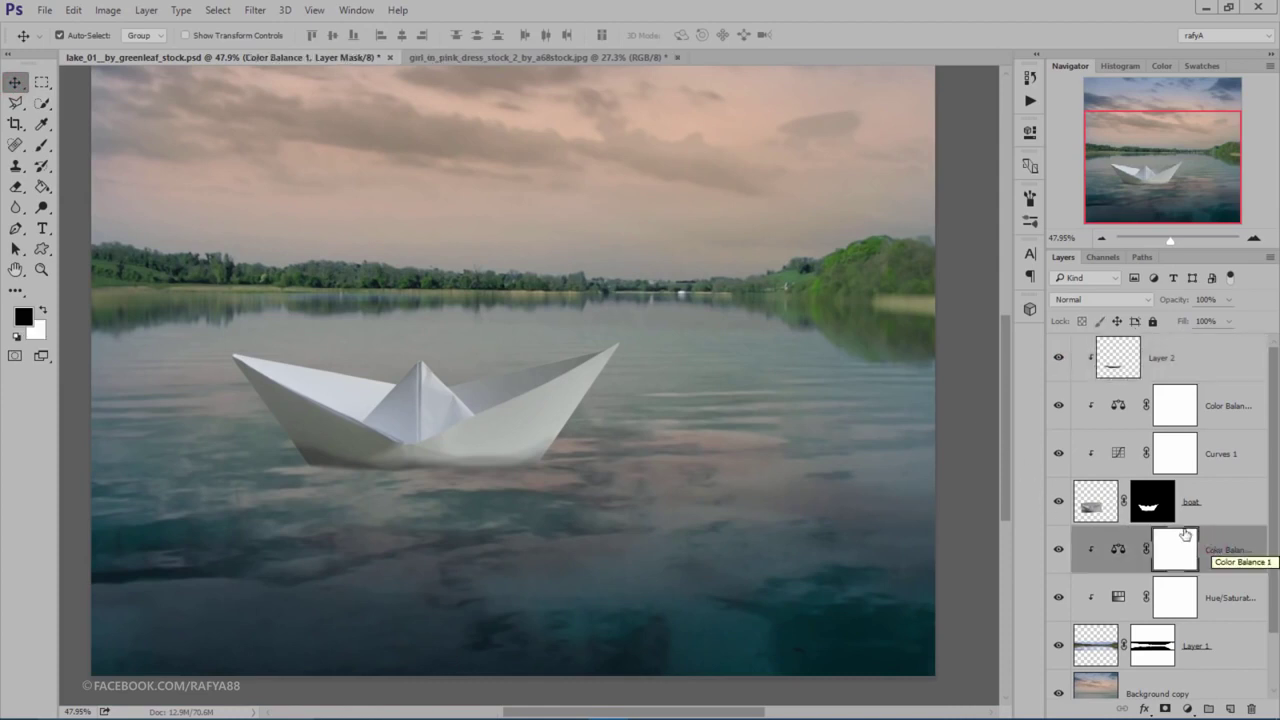
pyautogui.click(1218, 501)
pyautogui.hotkey('ctrl', 'j')
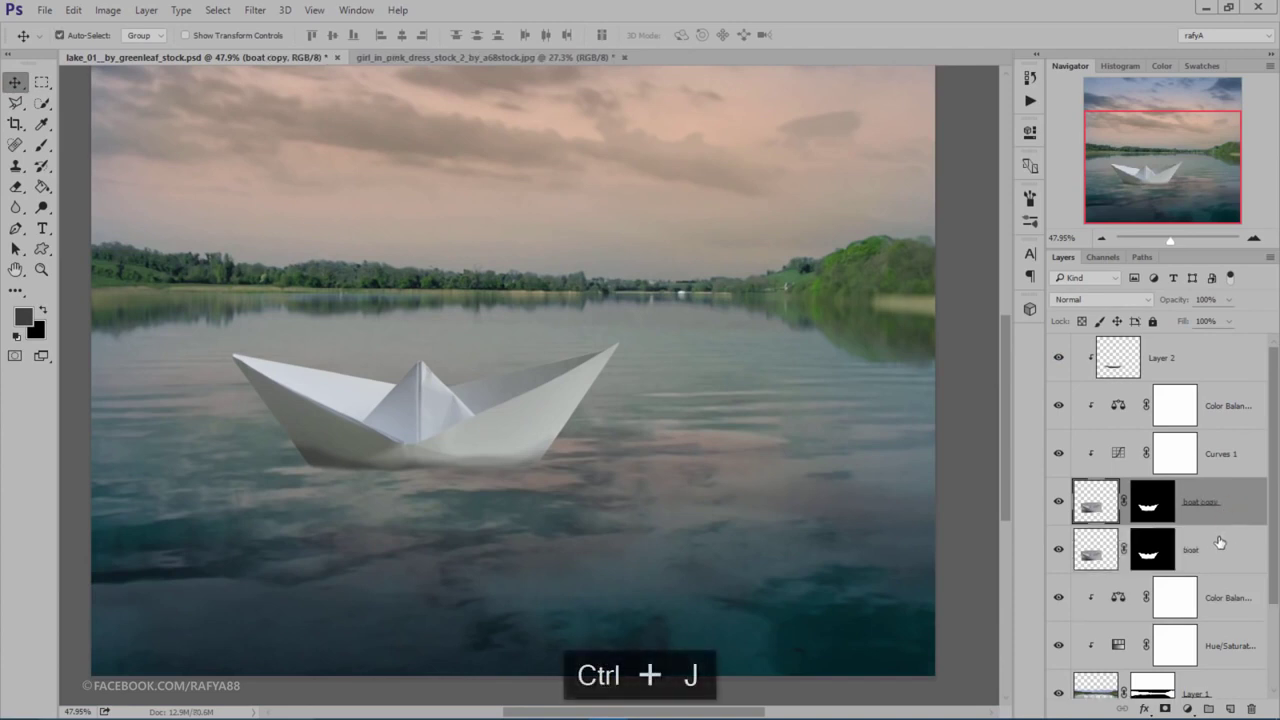
pyautogui.click(1219, 542)
pyautogui.hotkey('ctrl', 't')
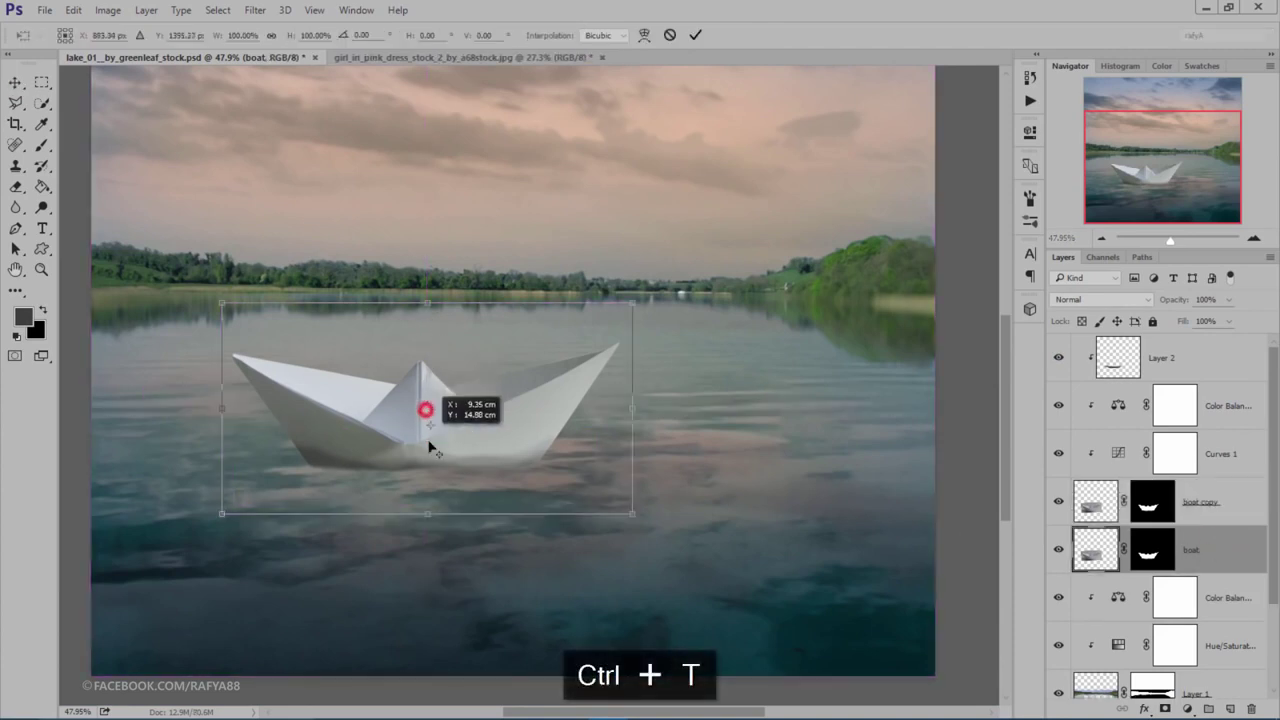
pyautogui.rightClick(446, 412)
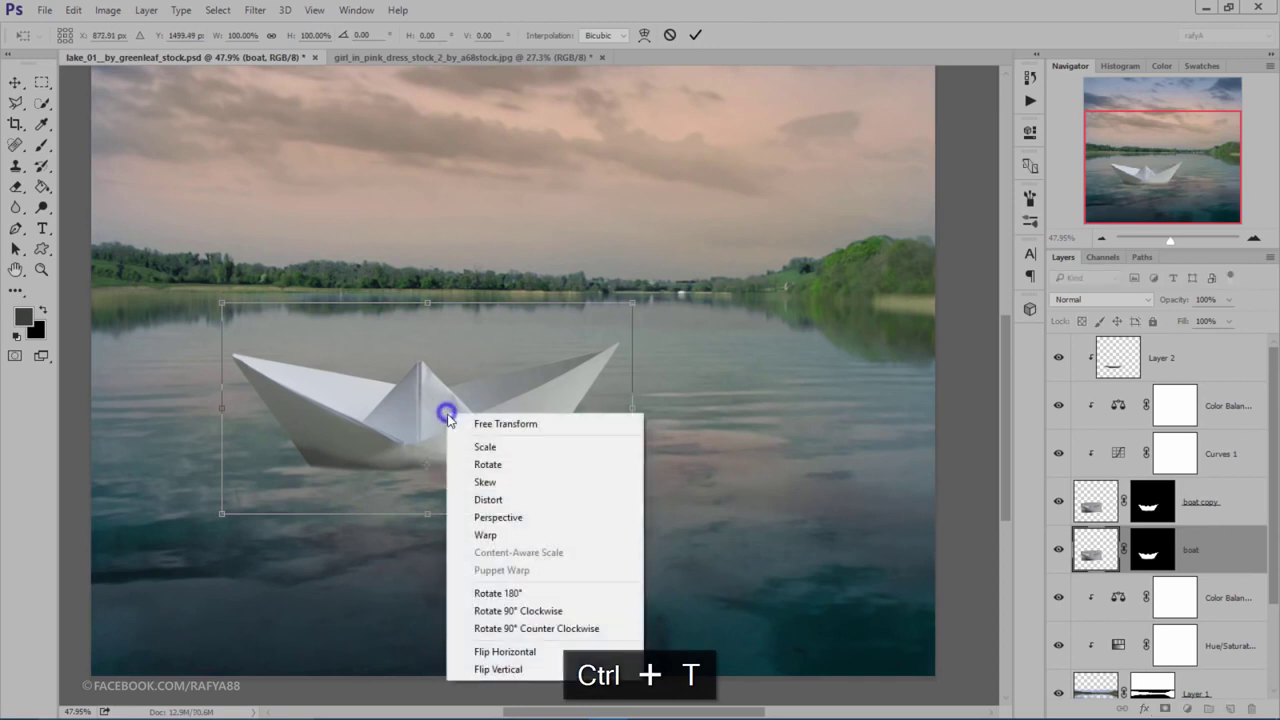
pyautogui.click(520, 668)
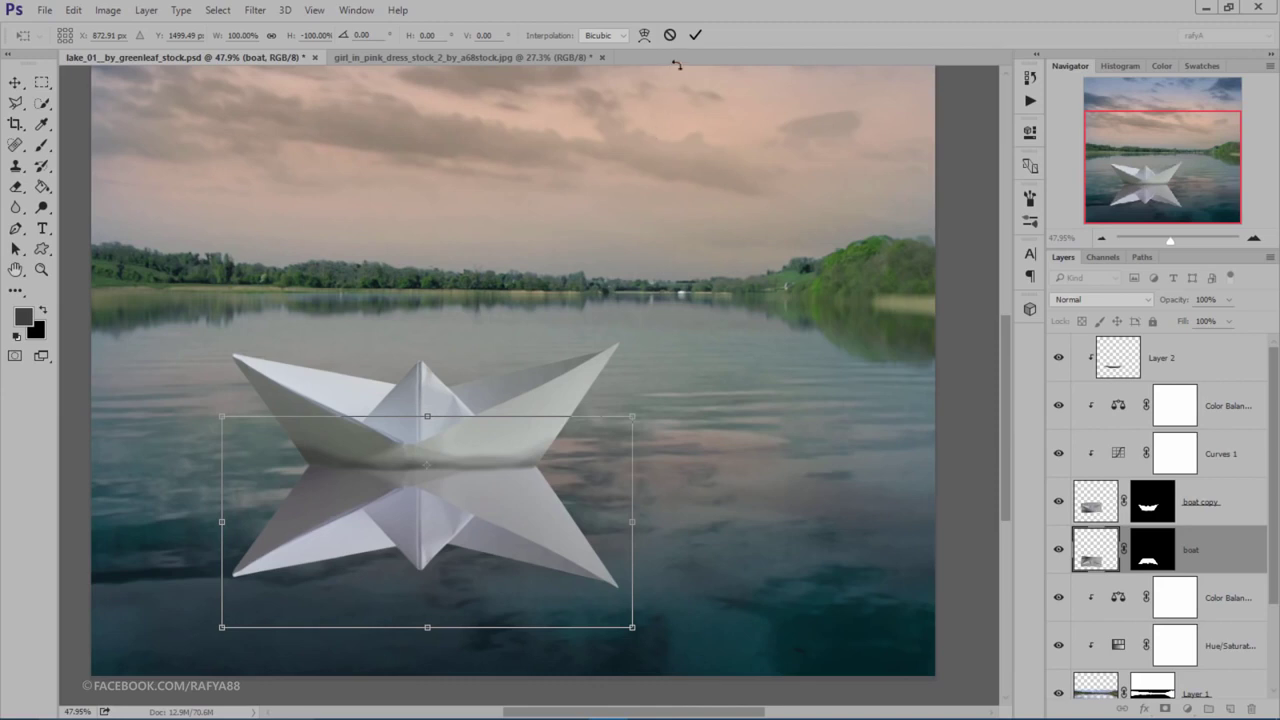
pyautogui.click(697, 35)
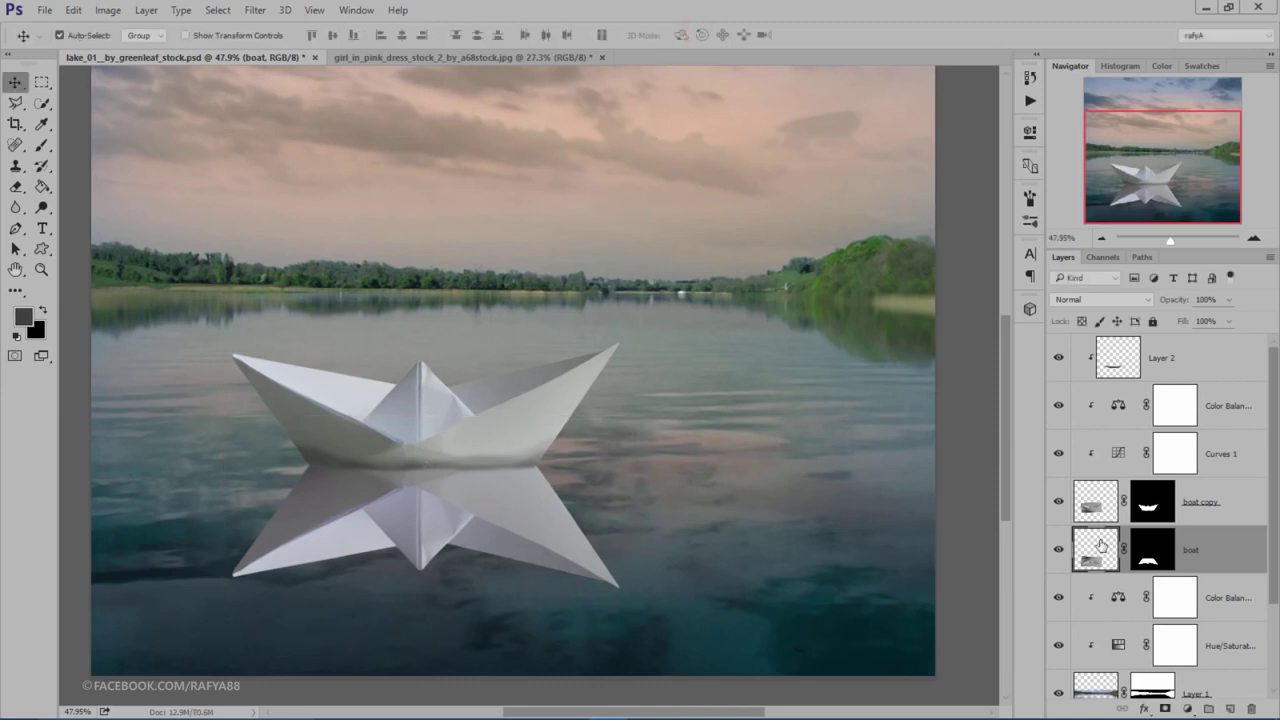
# Step: Give the reflection layer a Color Overlay of grey sampled from the boat
pyautogui.doubleClick(1236, 554)
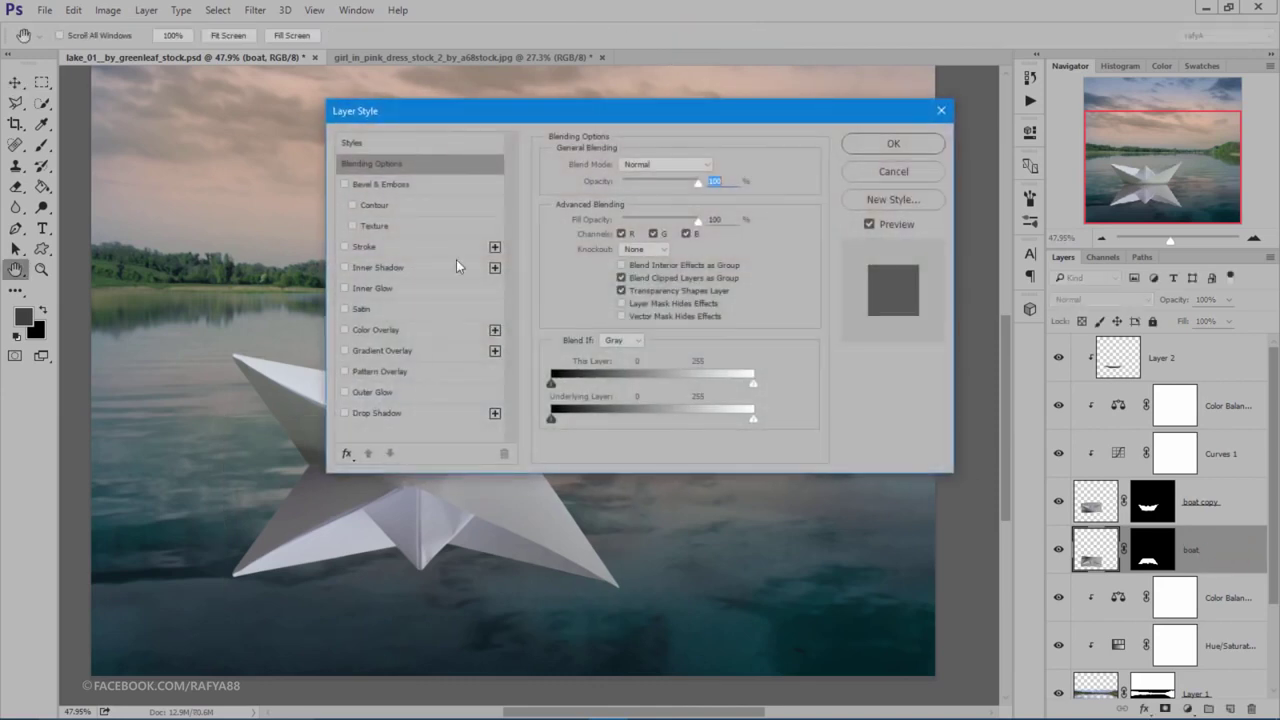
pyautogui.moveTo(458, 118); pyautogui.dragTo(683, 220)
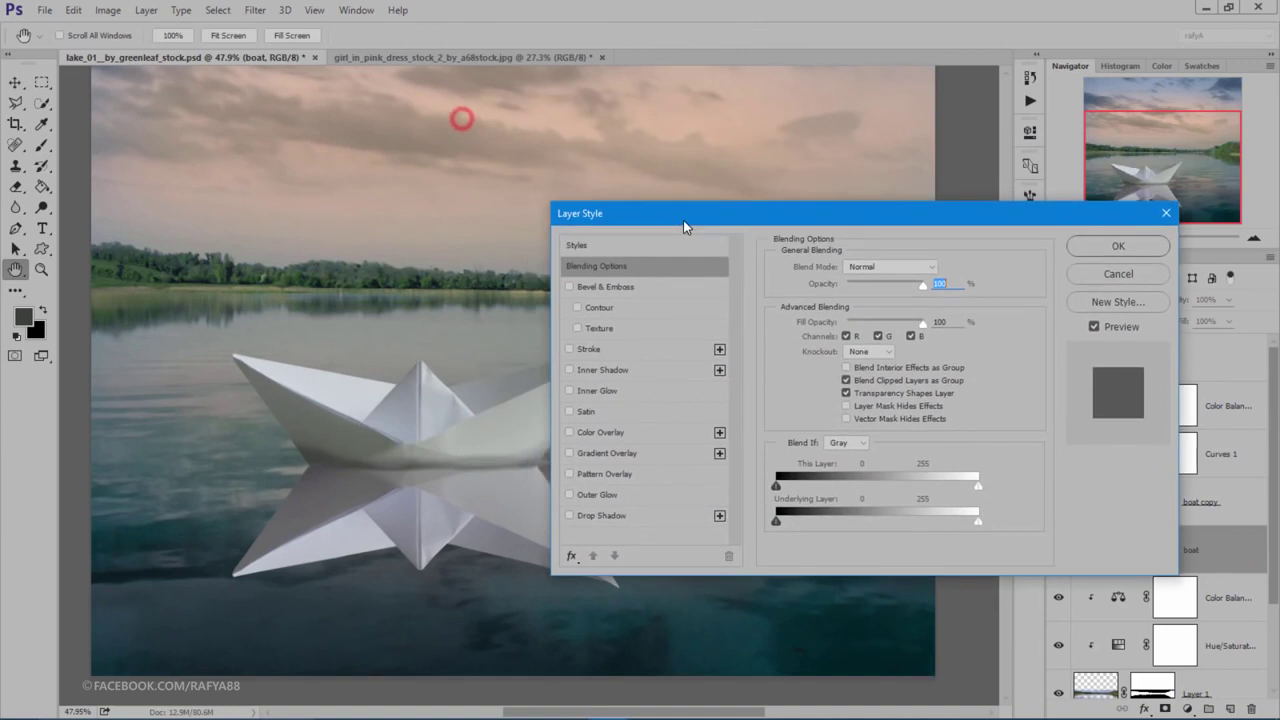
pyautogui.click(586, 436)
pyautogui.click(935, 271)
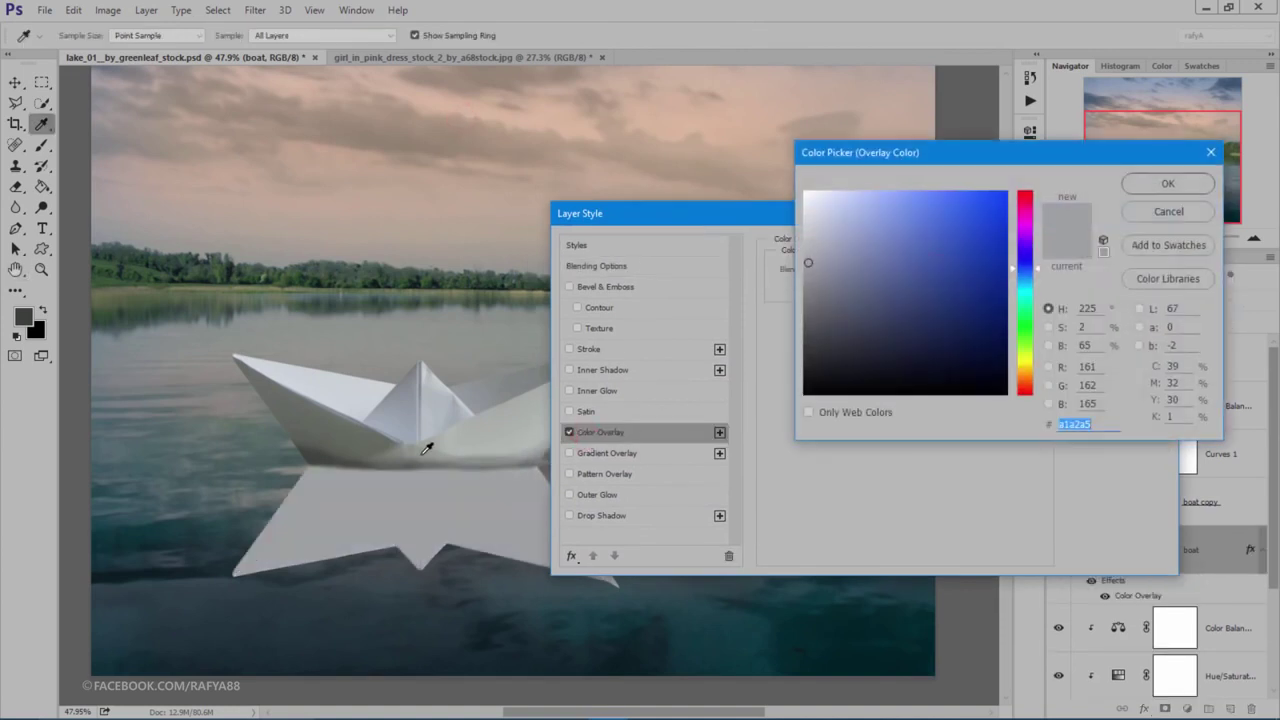
pyautogui.moveTo(425, 450); pyautogui.dragTo(478, 438)
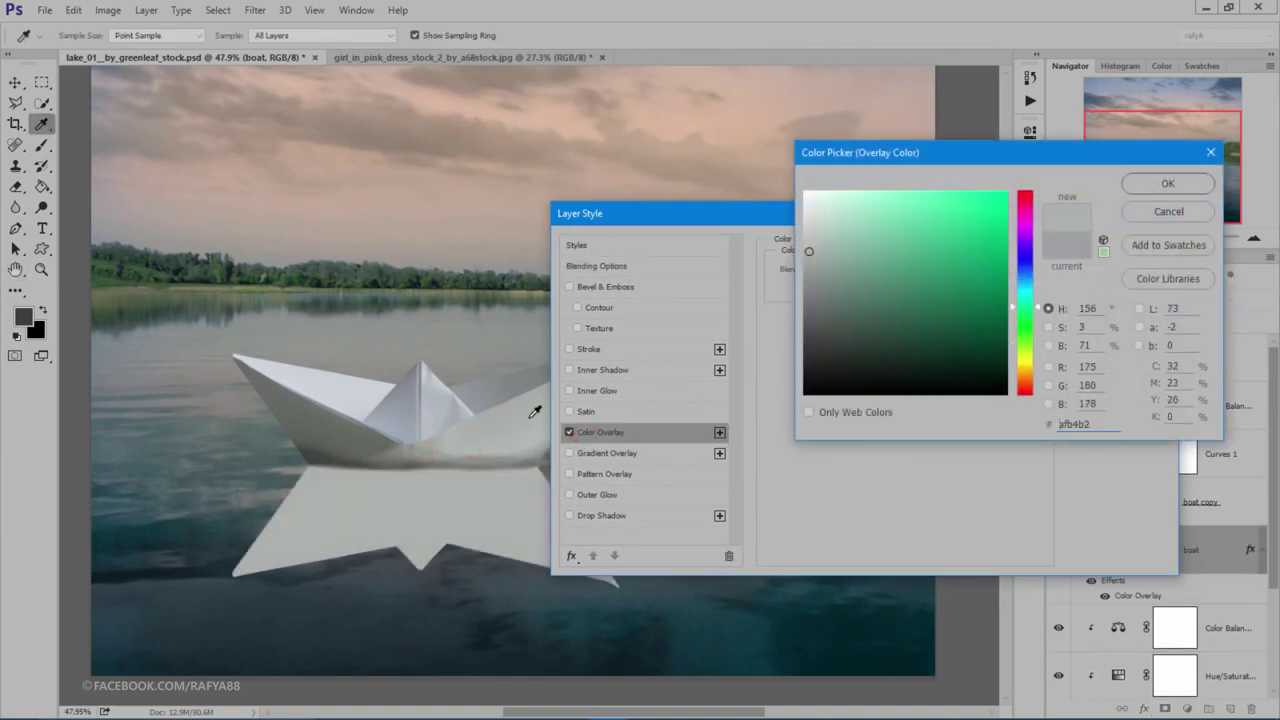
pyautogui.click(1145, 190)
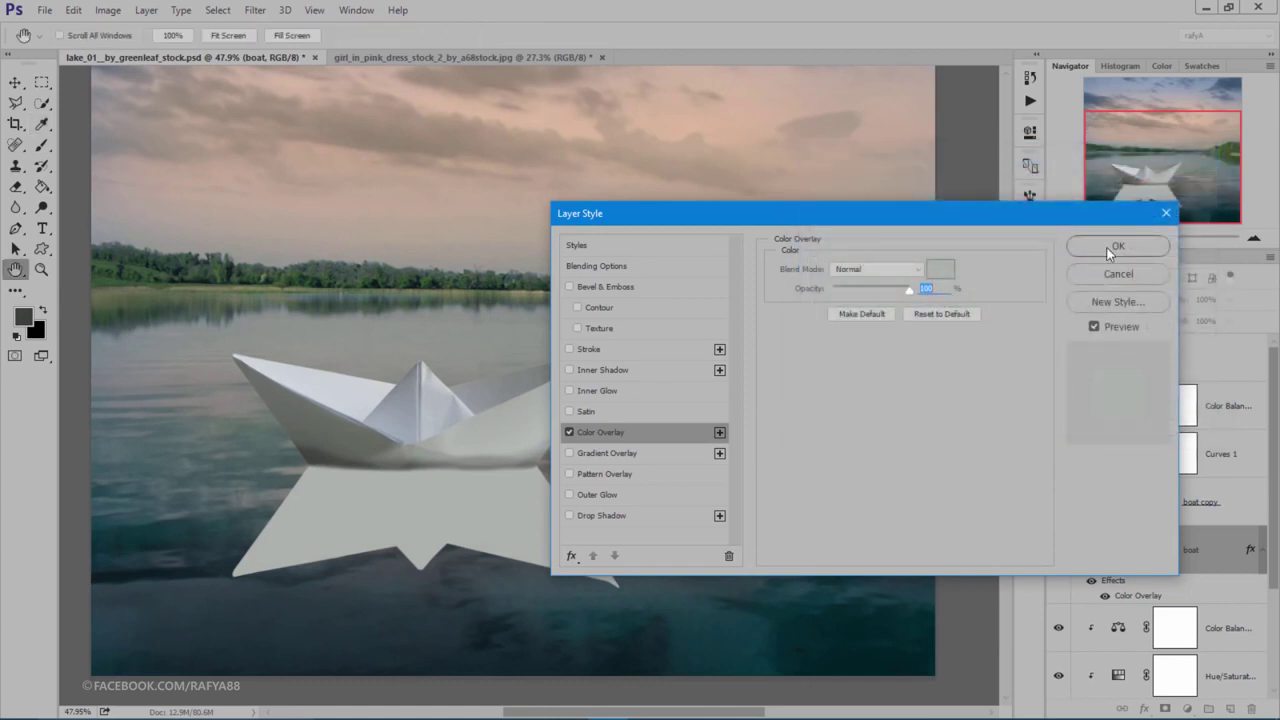
pyautogui.click(1108, 250)
pyautogui.click(264, 10)
pyautogui.moveTo(263, 187)
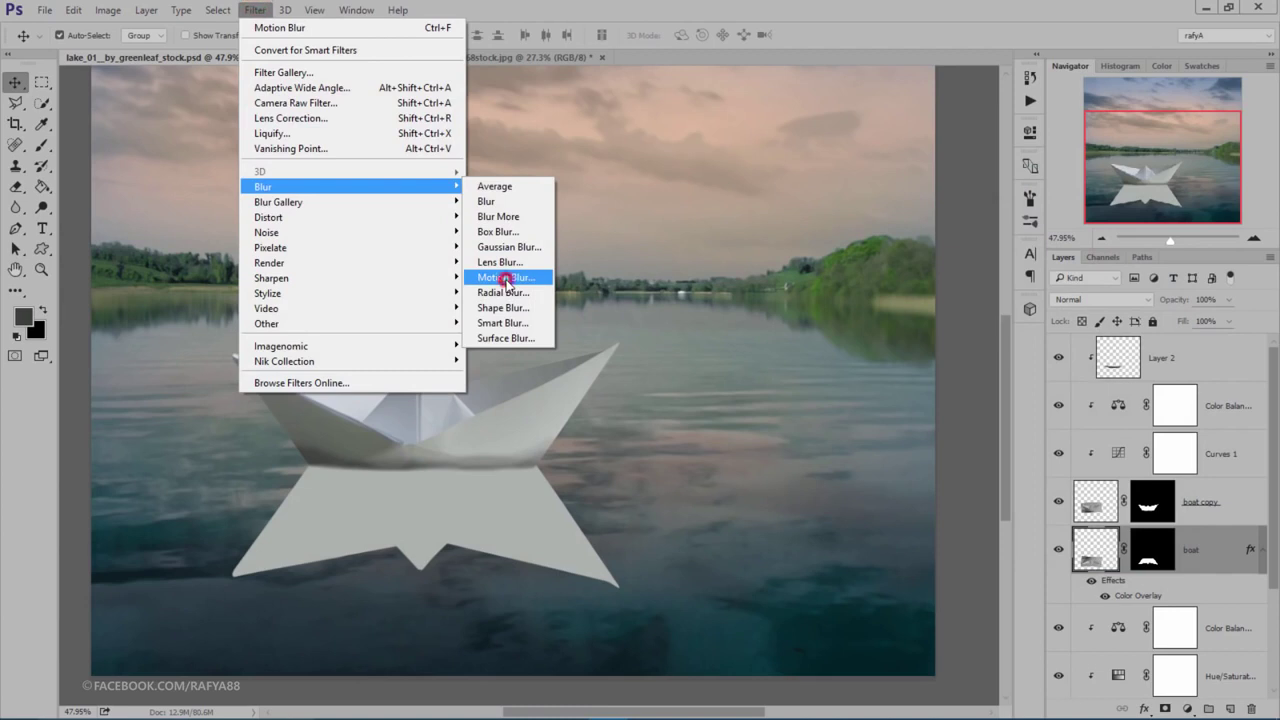
# Step: Apply a Motion Blur with distance 39 to the boat reflection
pyautogui.click(506, 277)
pyautogui.click(1017, 440)
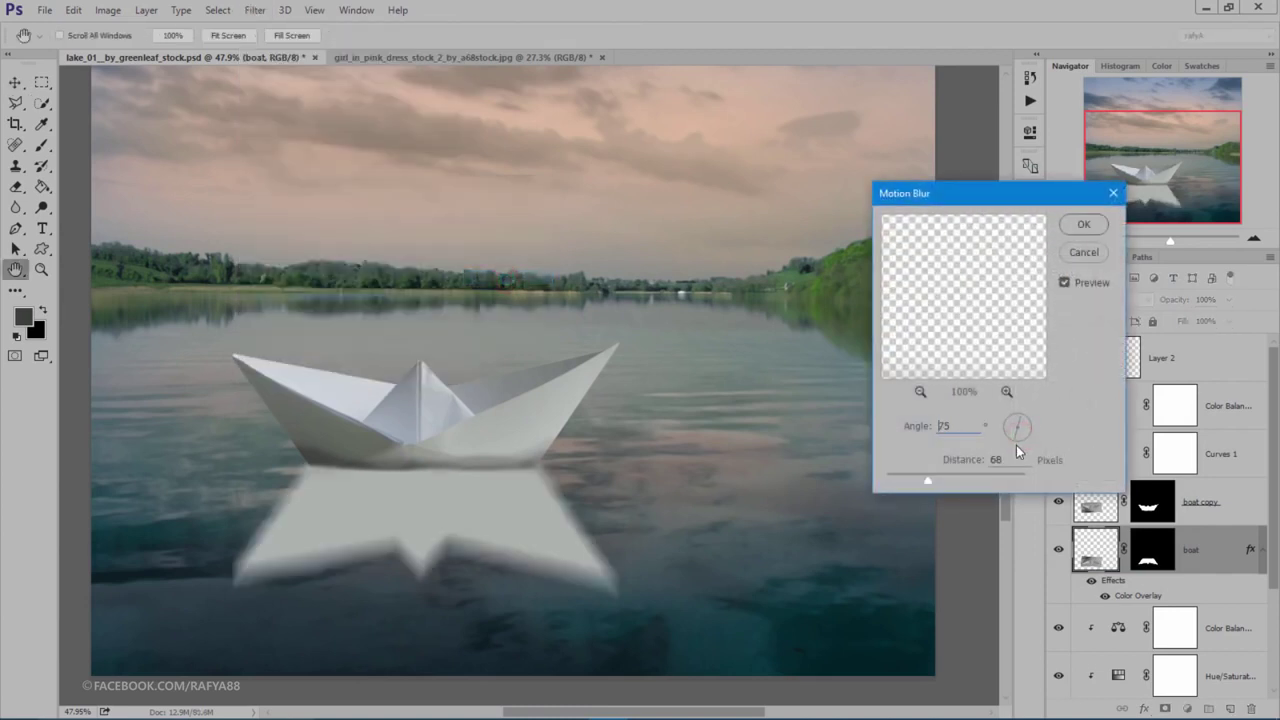
pyautogui.moveTo(924, 484); pyautogui.dragTo(918, 480)
pyautogui.click(1085, 225)
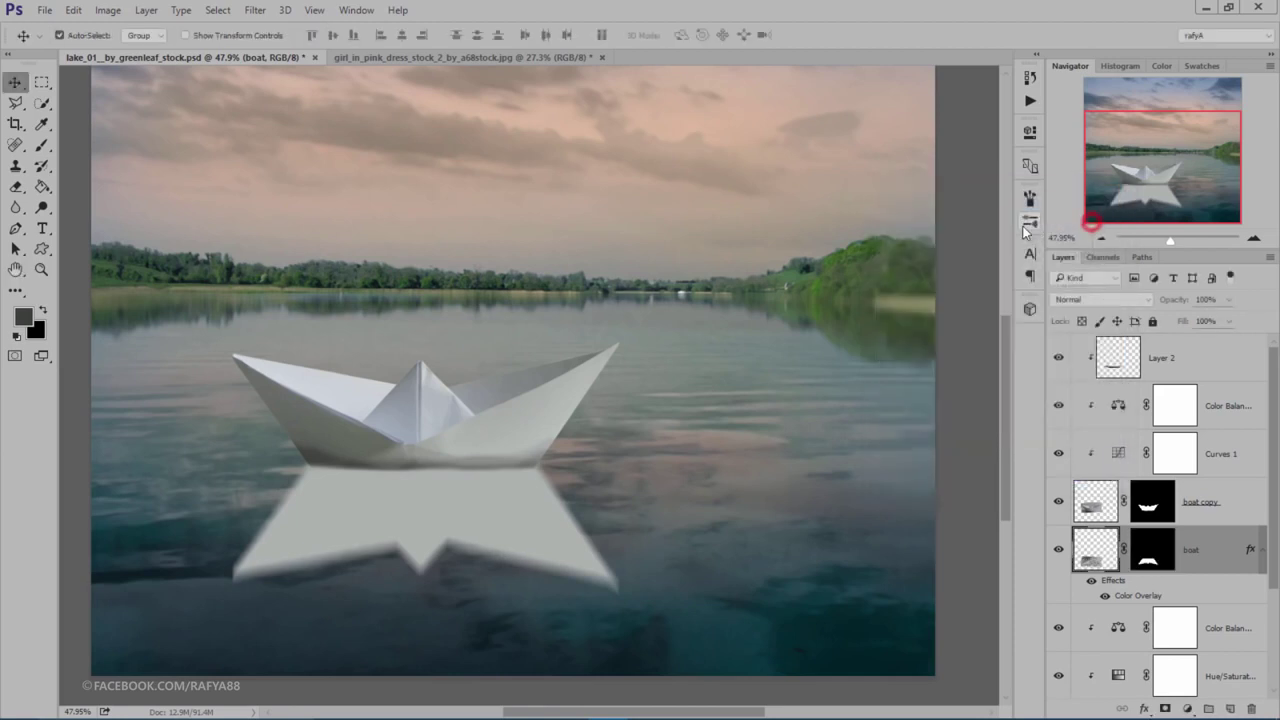
# Step: Fade the reflection layer to 24% opacity and target the boat's layer mask
pyautogui.moveTo(1175, 302); pyautogui.dragTo(1138, 303)
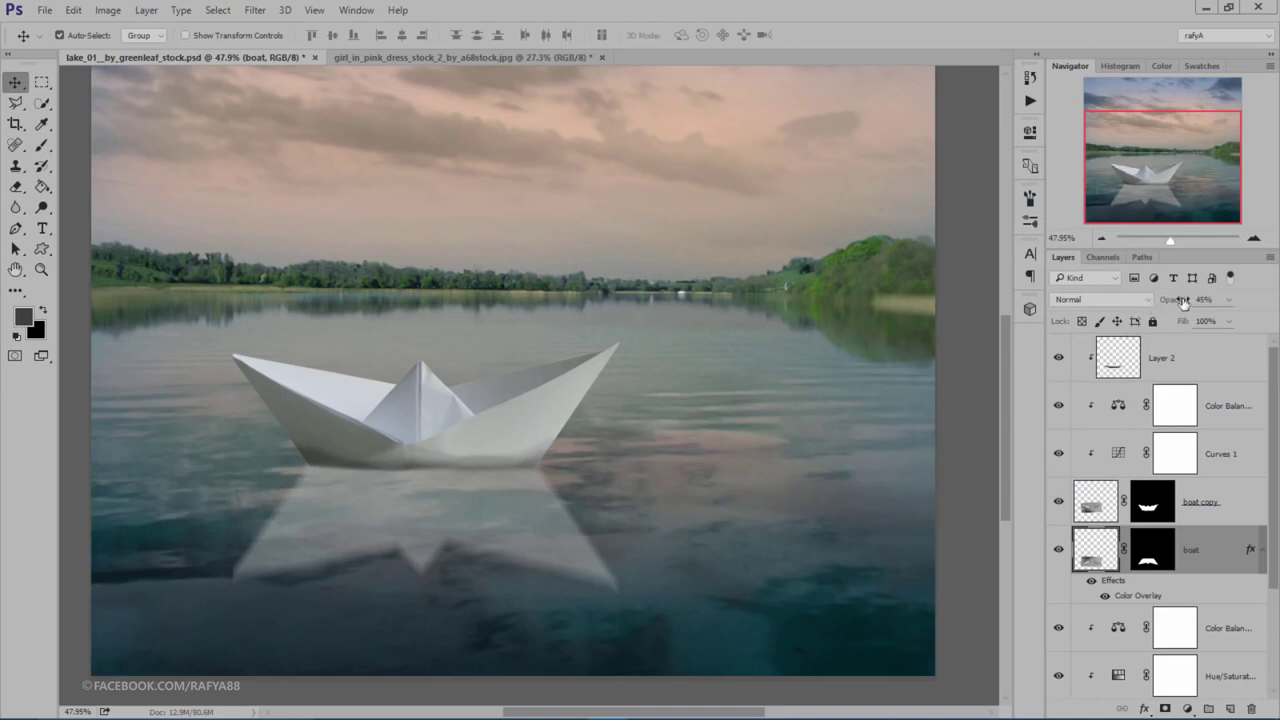
pyautogui.moveTo(1183, 302); pyautogui.dragTo(1165, 302)
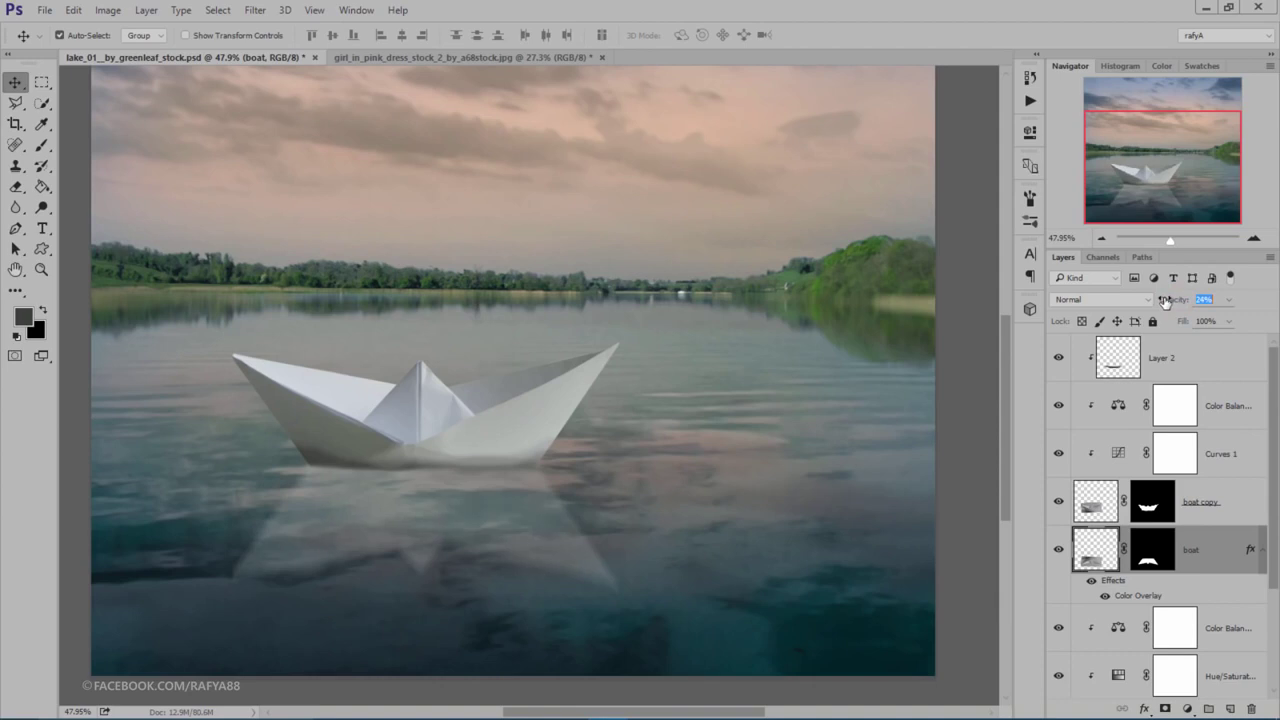
pyautogui.click(1163, 535)
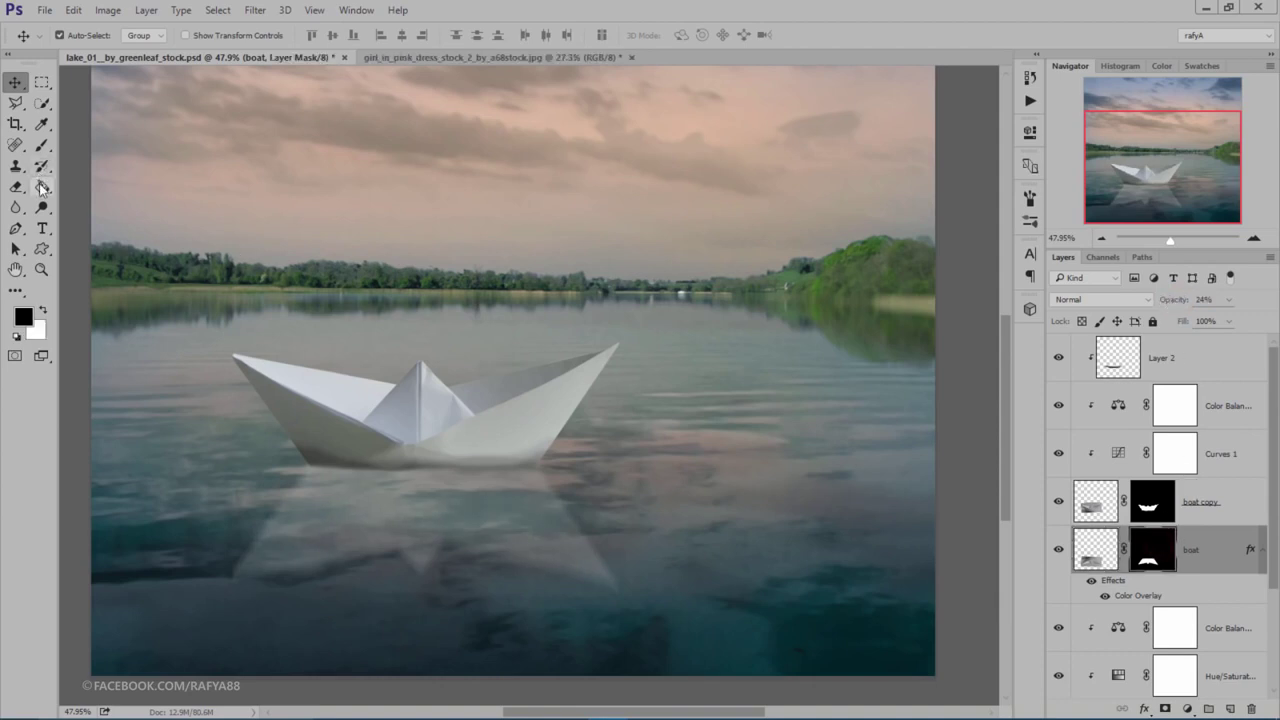
pyautogui.click(43, 146)
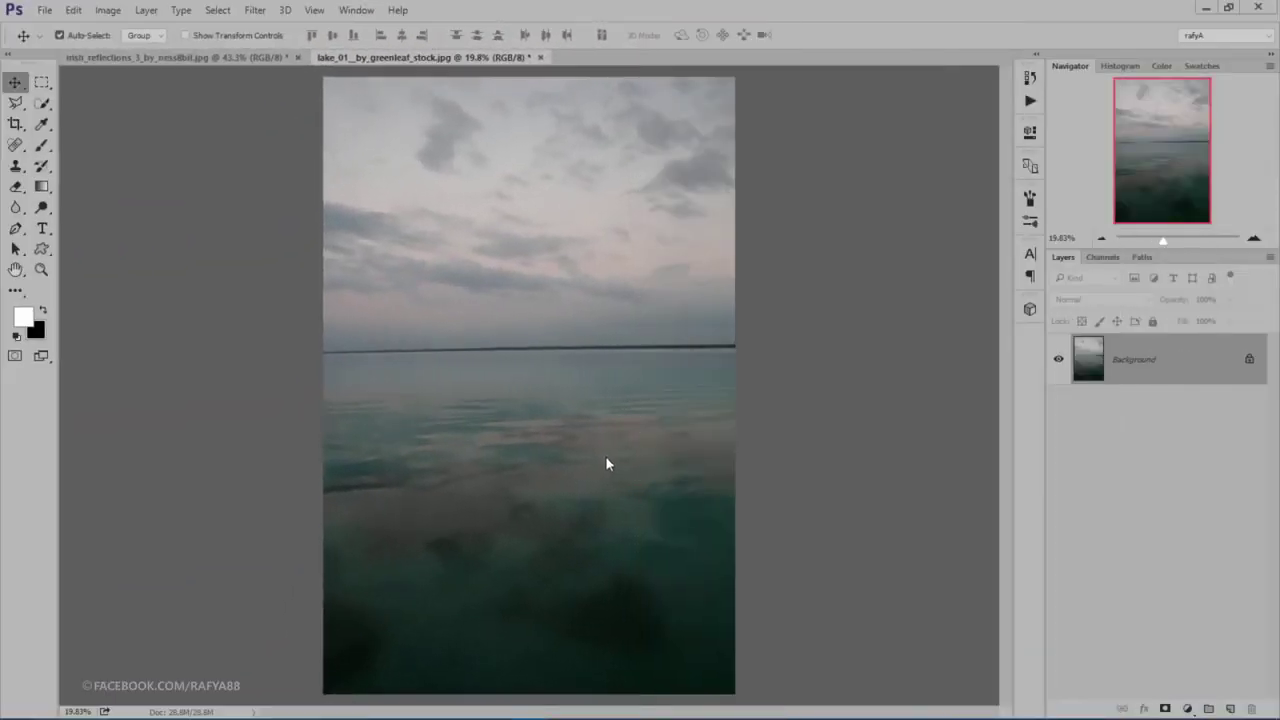
# Step: Rotate the lake photo about 1° and trim top and bottom to a near-square frame around the horizon
pyautogui.click(571, 306)
pyautogui.click(16, 124)
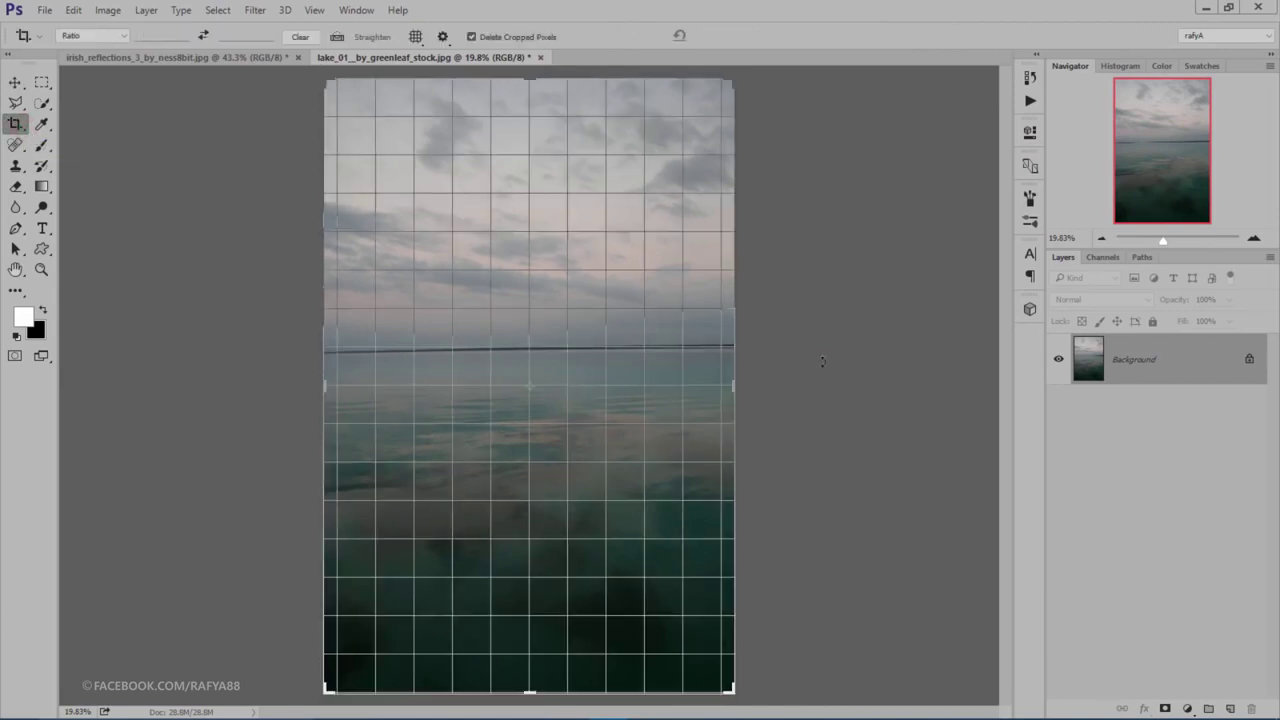
pyautogui.moveTo(818, 370); pyautogui.dragTo(822, 362)
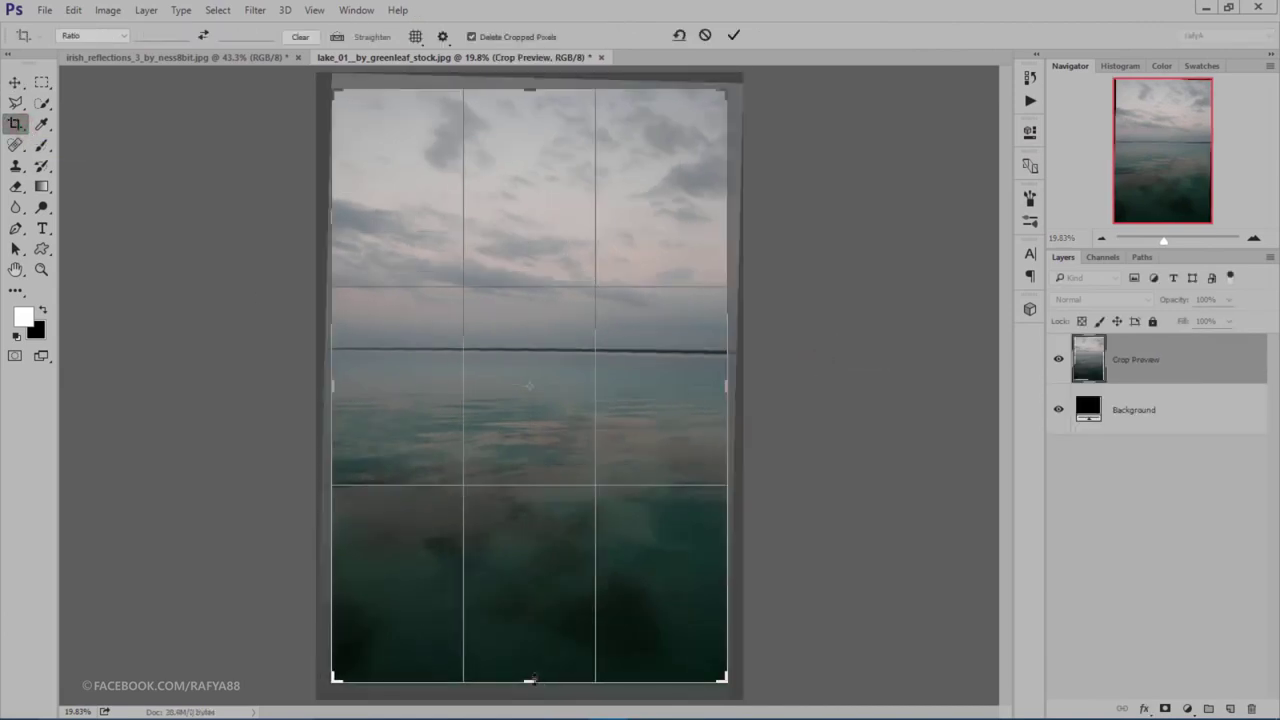
pyautogui.moveTo(531, 680); pyautogui.dragTo(572, 612)
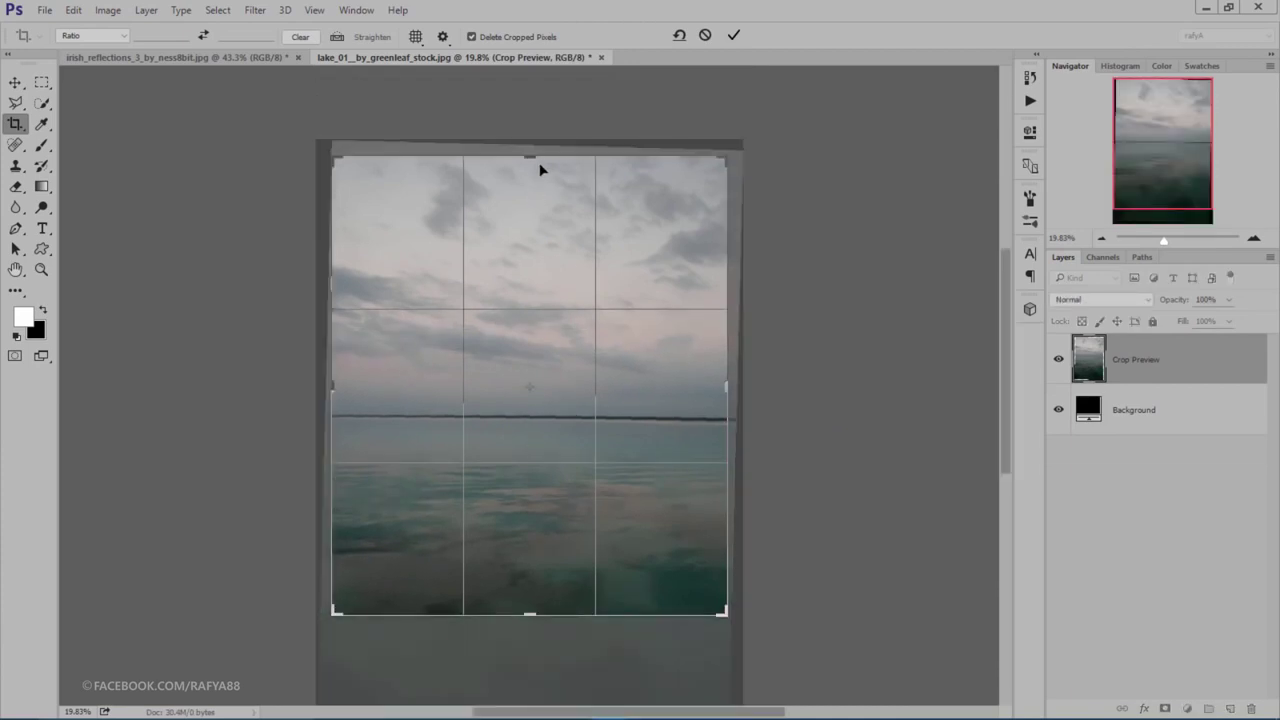
pyautogui.moveTo(538, 157)
pyautogui.mouseDown()
pyautogui.moveTo(568, 204)
pyautogui.moveTo(580, 191)
pyautogui.mouseUp()
pyautogui.moveTo(806, 266); pyautogui.dragTo(770, 268)
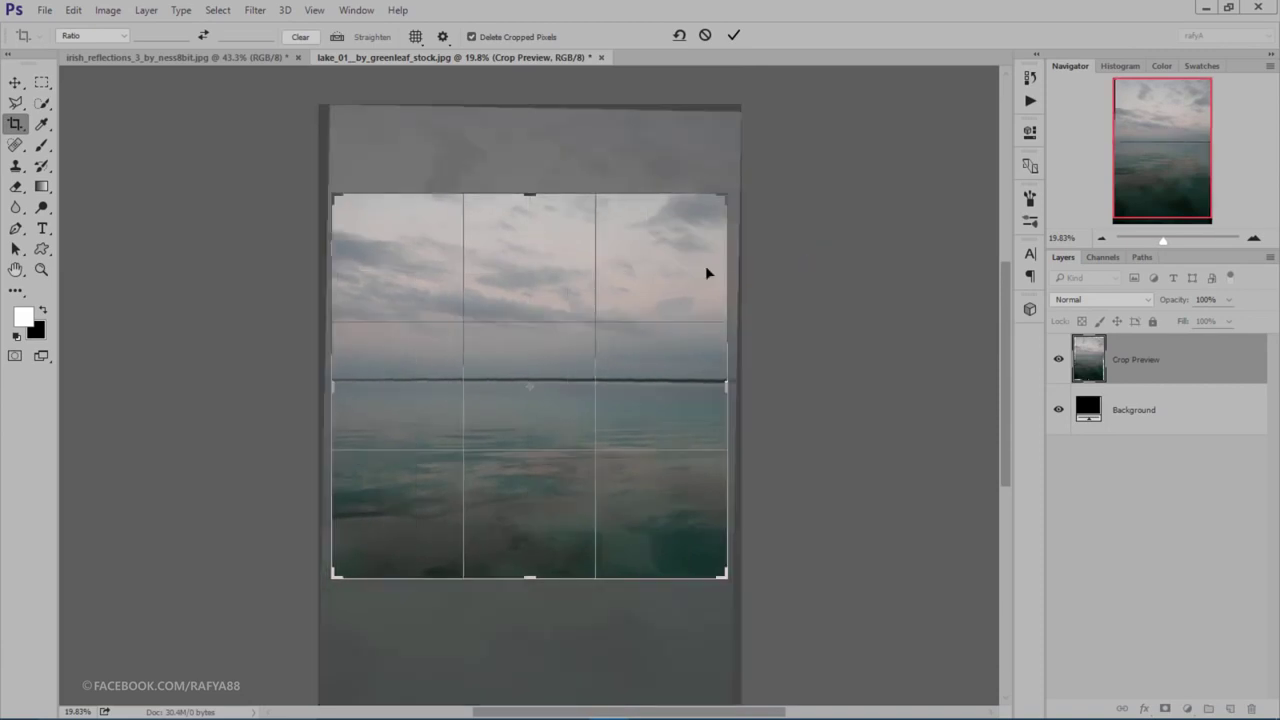
pyautogui.moveTo(528, 578); pyautogui.dragTo(594, 570)
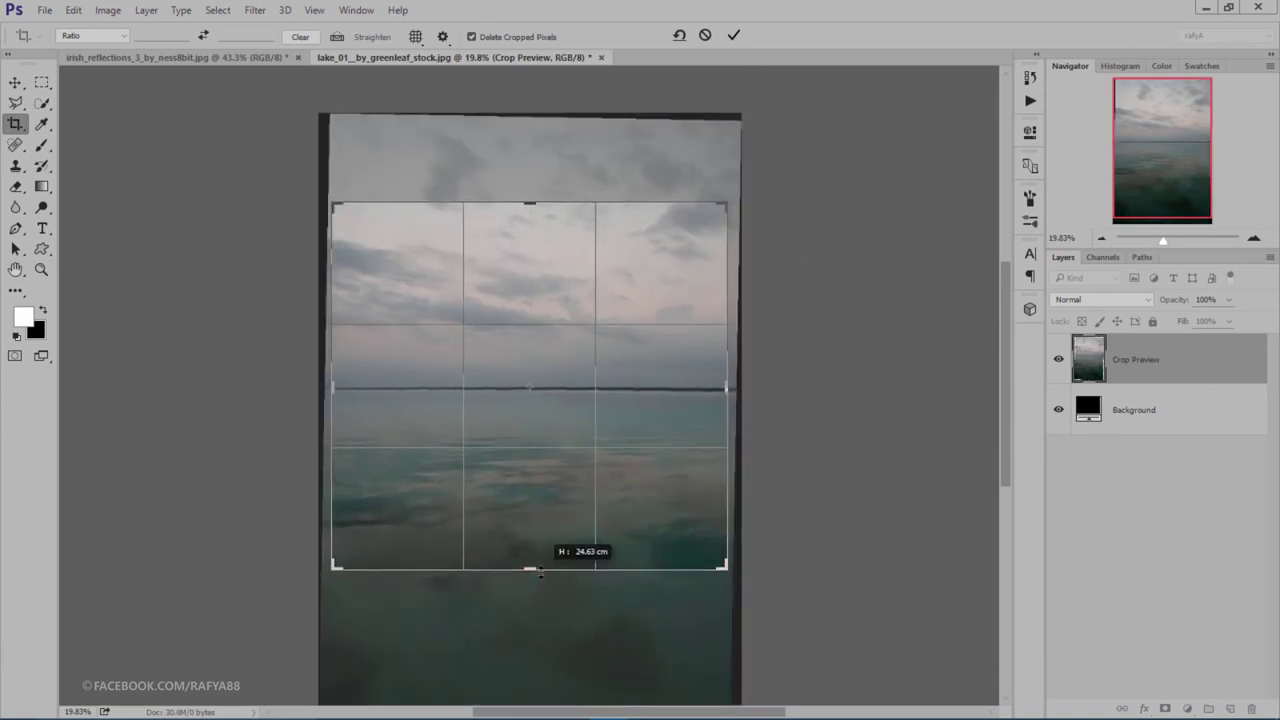
pyautogui.click(733, 36)
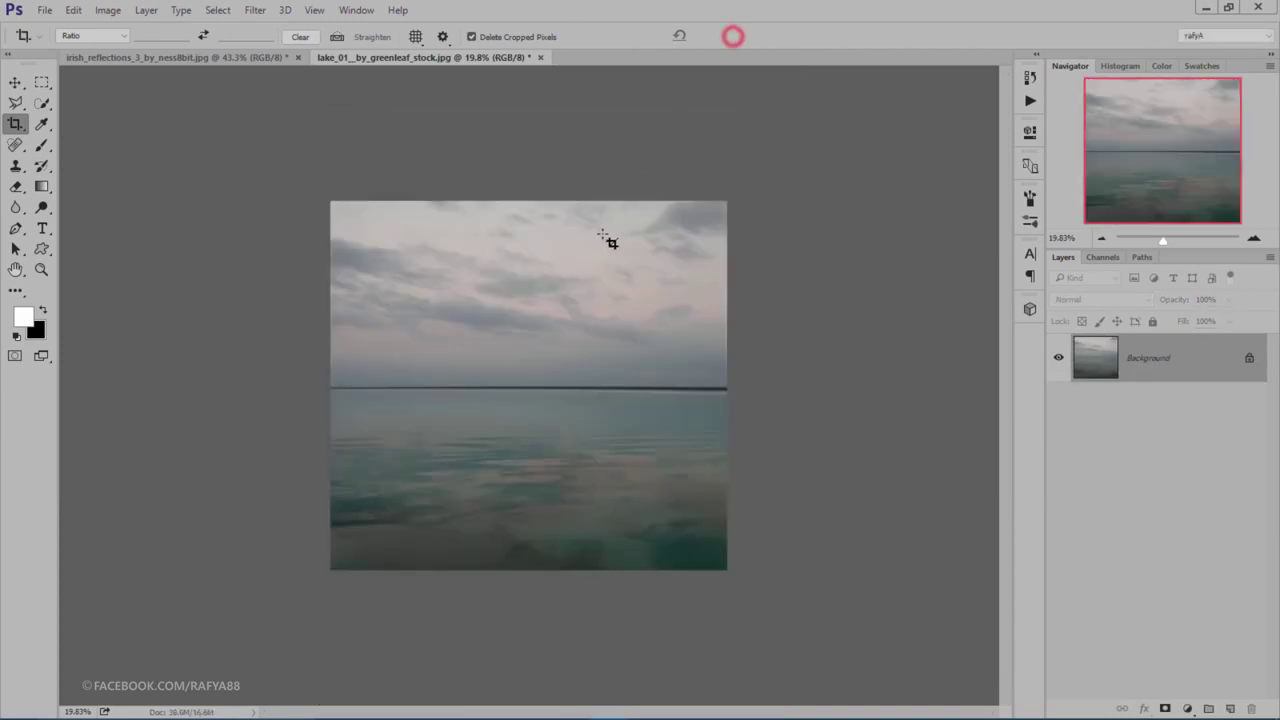
# Step: Fit the cropped photo to the view and duplicate Background as Background copy
pyautogui.hotkey('ctrl', '0')
pyautogui.scroll(-1, 606, 245)
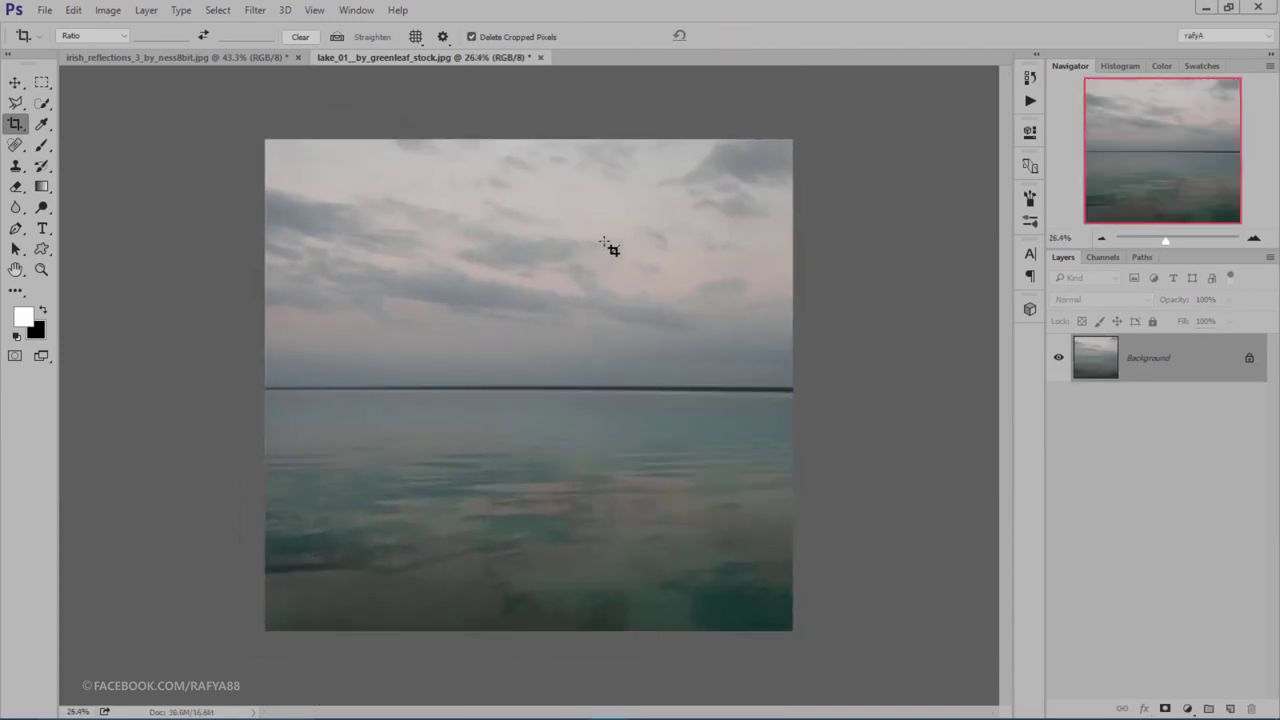
pyautogui.moveTo(1169, 361); pyautogui.dragTo(1230, 708)
pyautogui.click(255, 10)
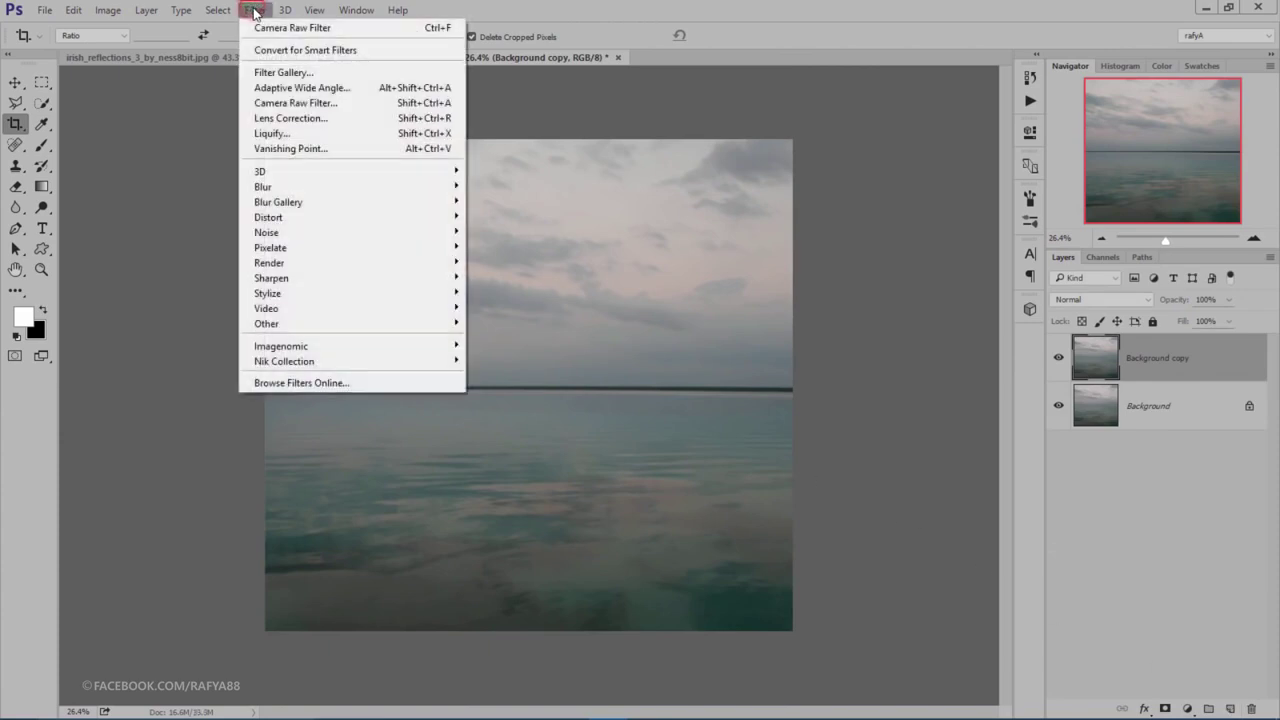
# Step: In Camera Raw Filter, set Exposure +0.40, Highlights -26, Clarity +27 and a slightly cooler Temperature
pyautogui.click(406, 101)
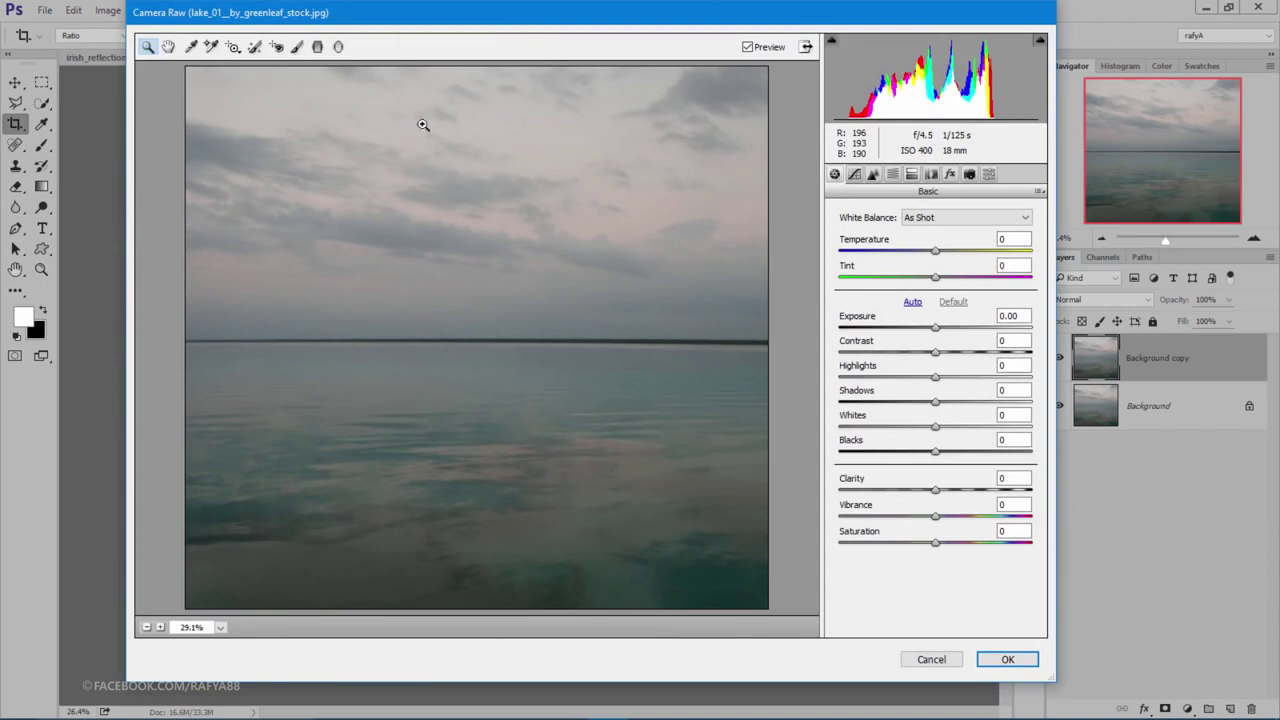
pyautogui.moveTo(938, 332); pyautogui.dragTo(946, 334)
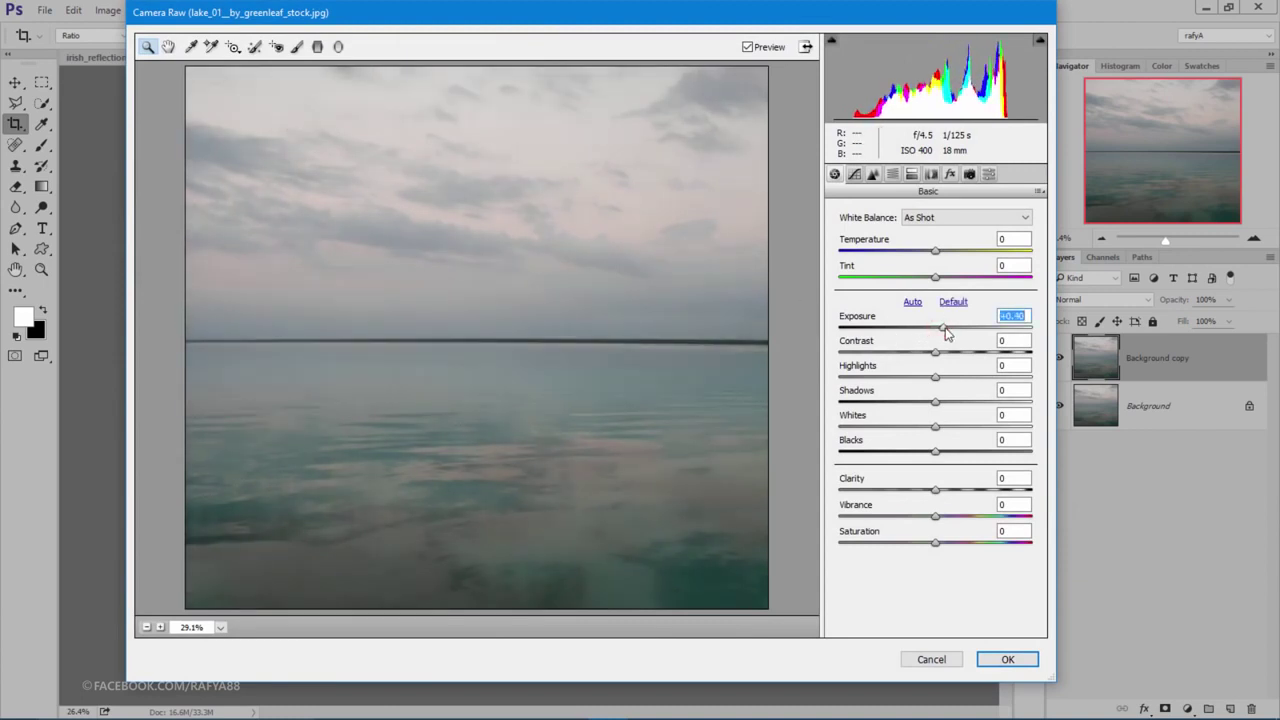
pyautogui.moveTo(938, 380); pyautogui.dragTo(914, 384)
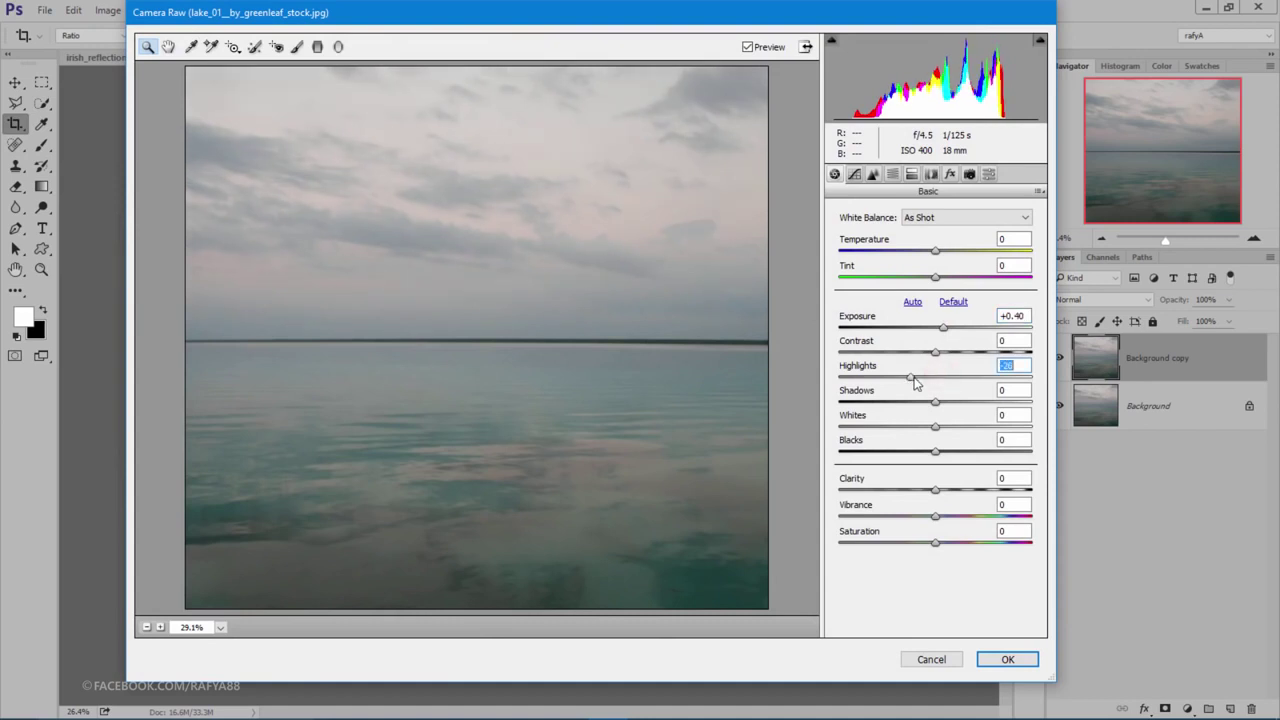
pyautogui.moveTo(942, 492); pyautogui.dragTo(967, 496)
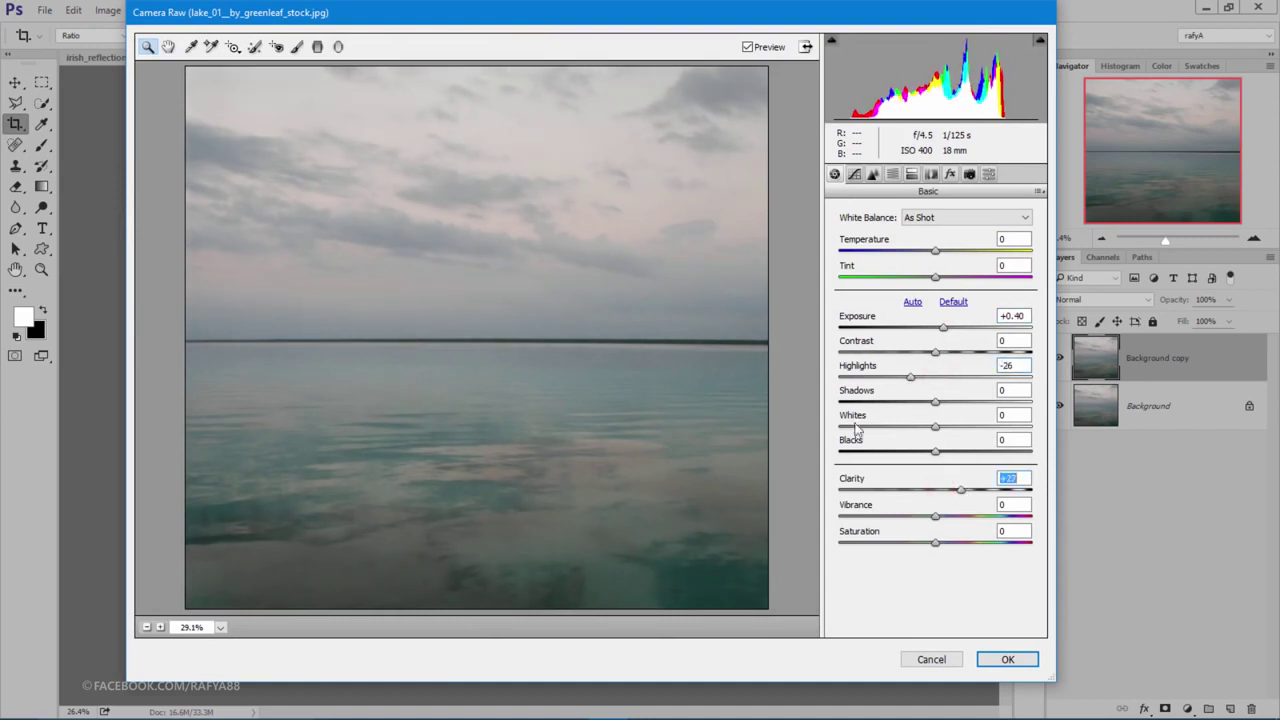
pyautogui.moveTo(936, 252); pyautogui.dragTo(930, 254)
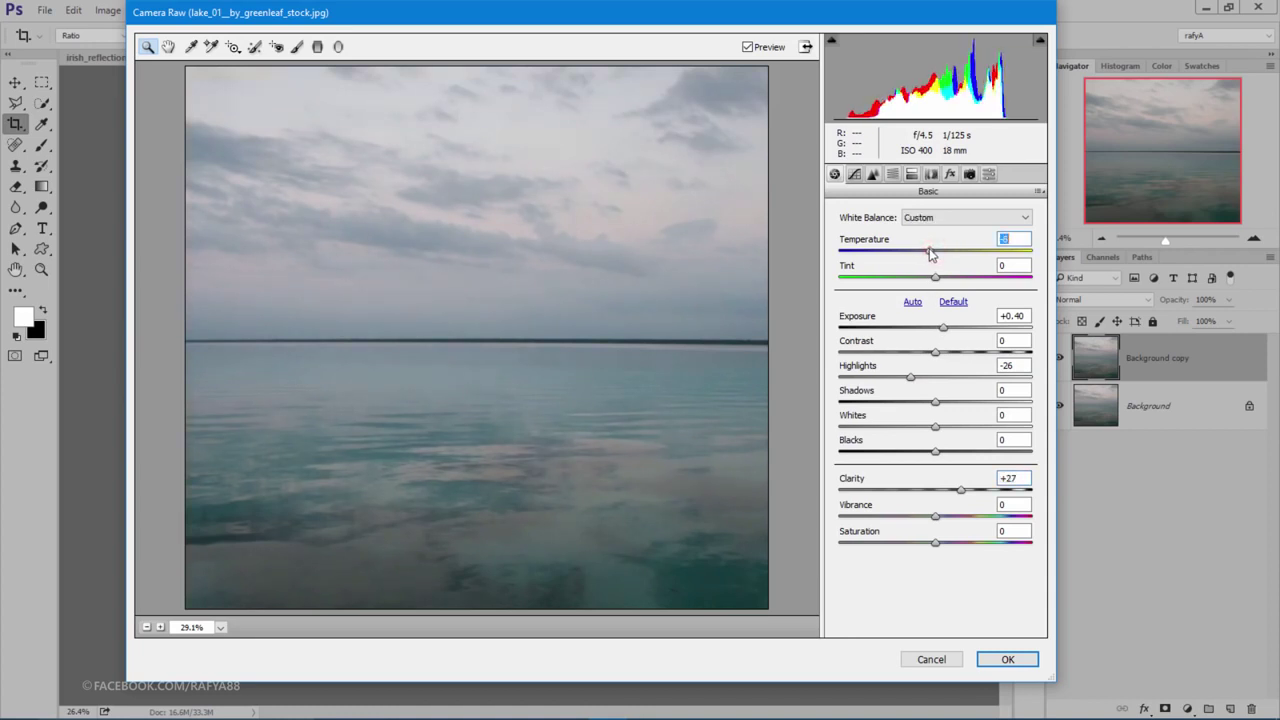
# Step: Draw a graduated filter from the sky top to the horizon with Temperature -25 and Tint 0
pyautogui.click(318, 47)
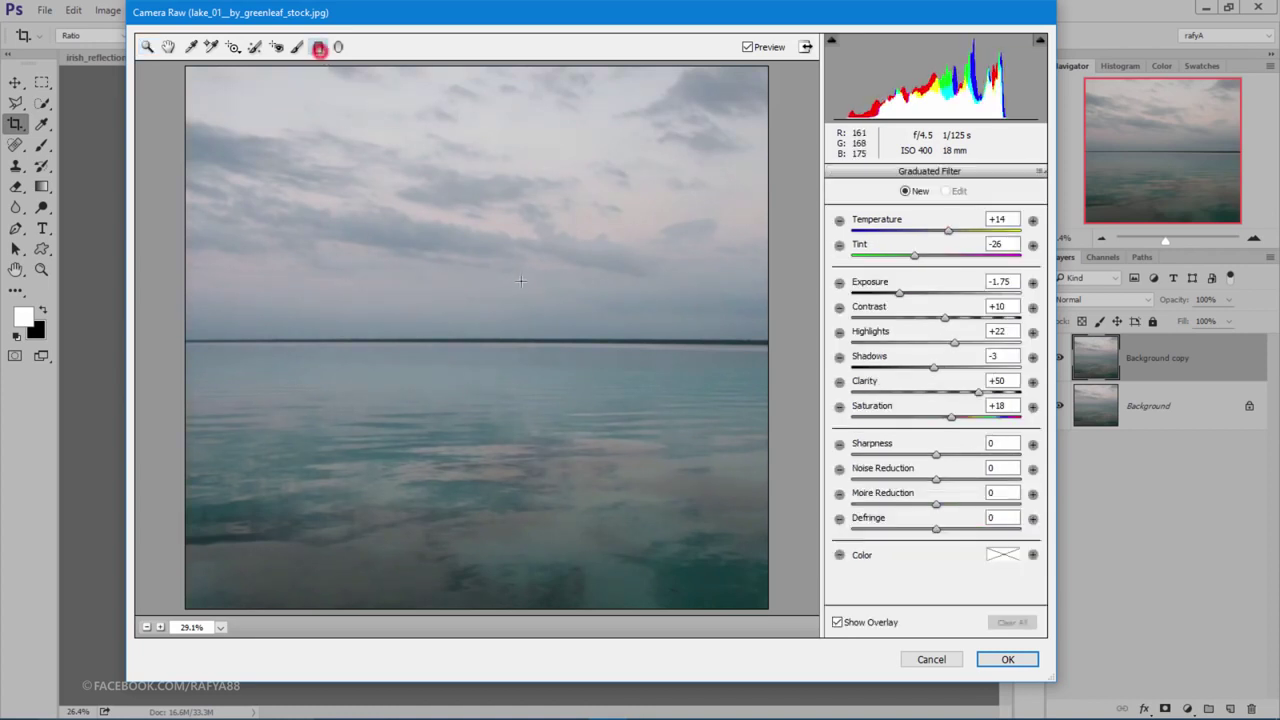
pyautogui.moveTo(469, 63); pyautogui.dragTo(474, 366)
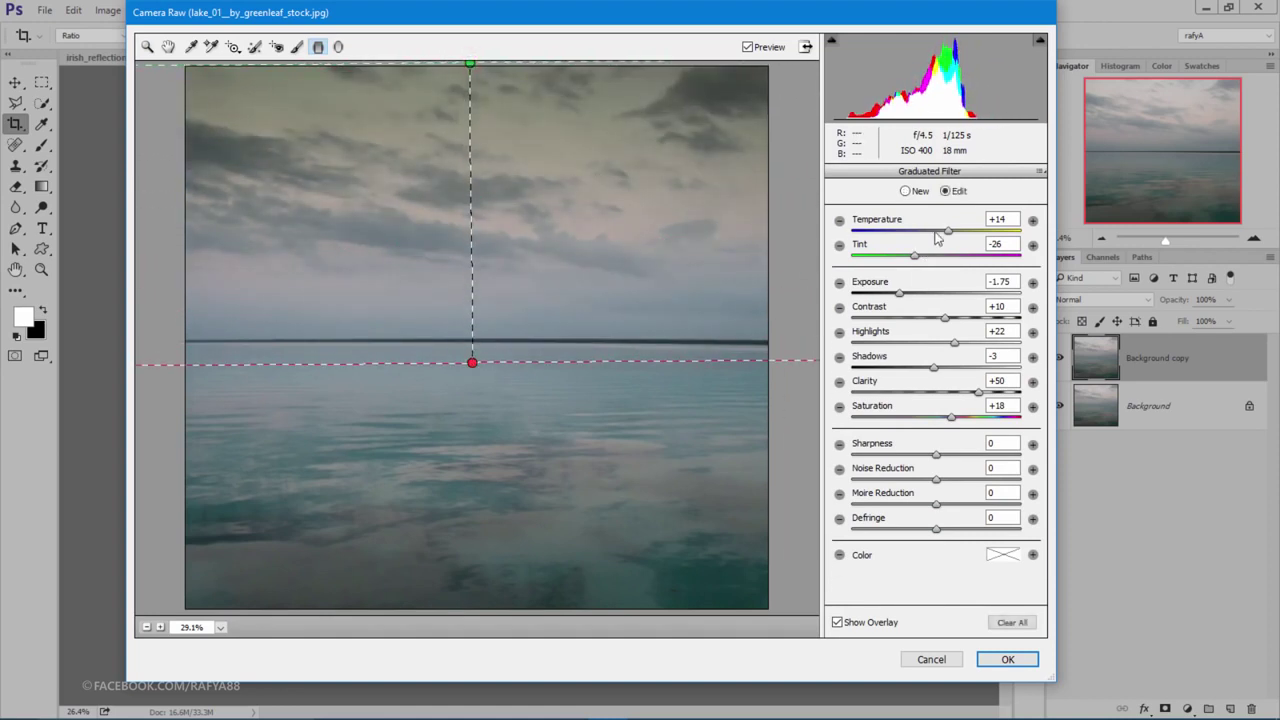
pyautogui.click(884, 231)
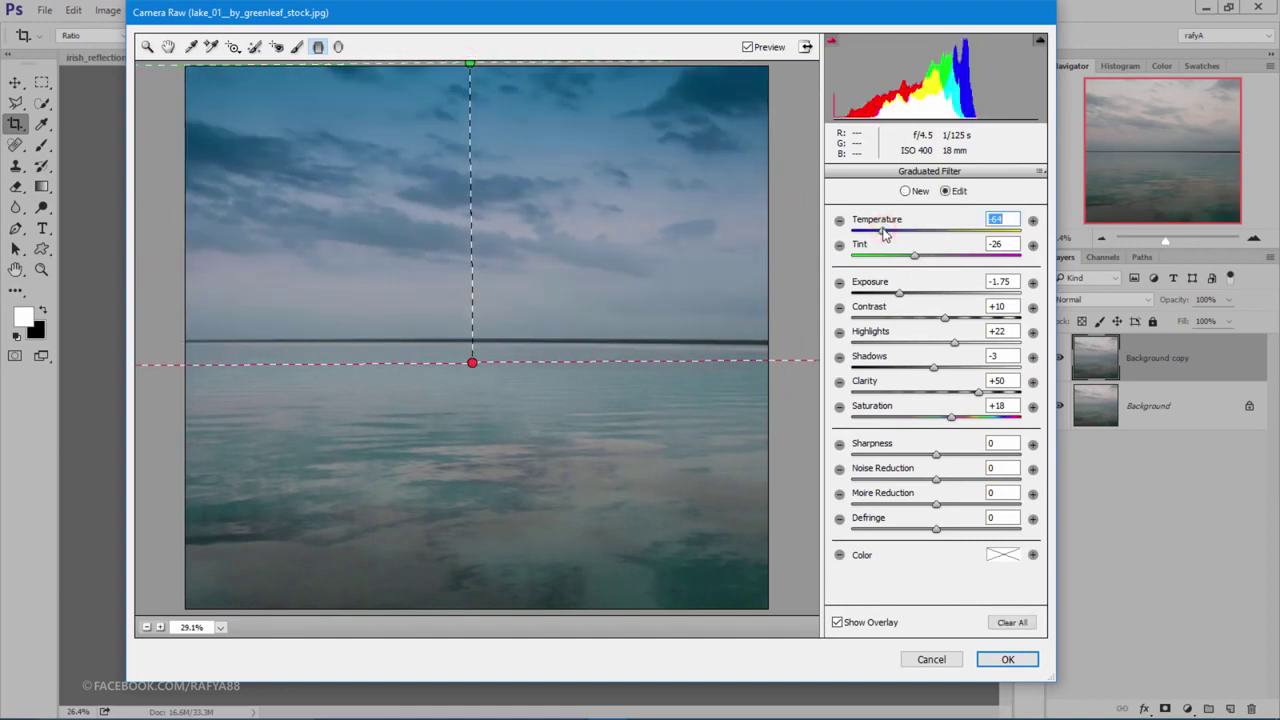
pyautogui.moveTo(948, 257); pyautogui.dragTo(903, 231)
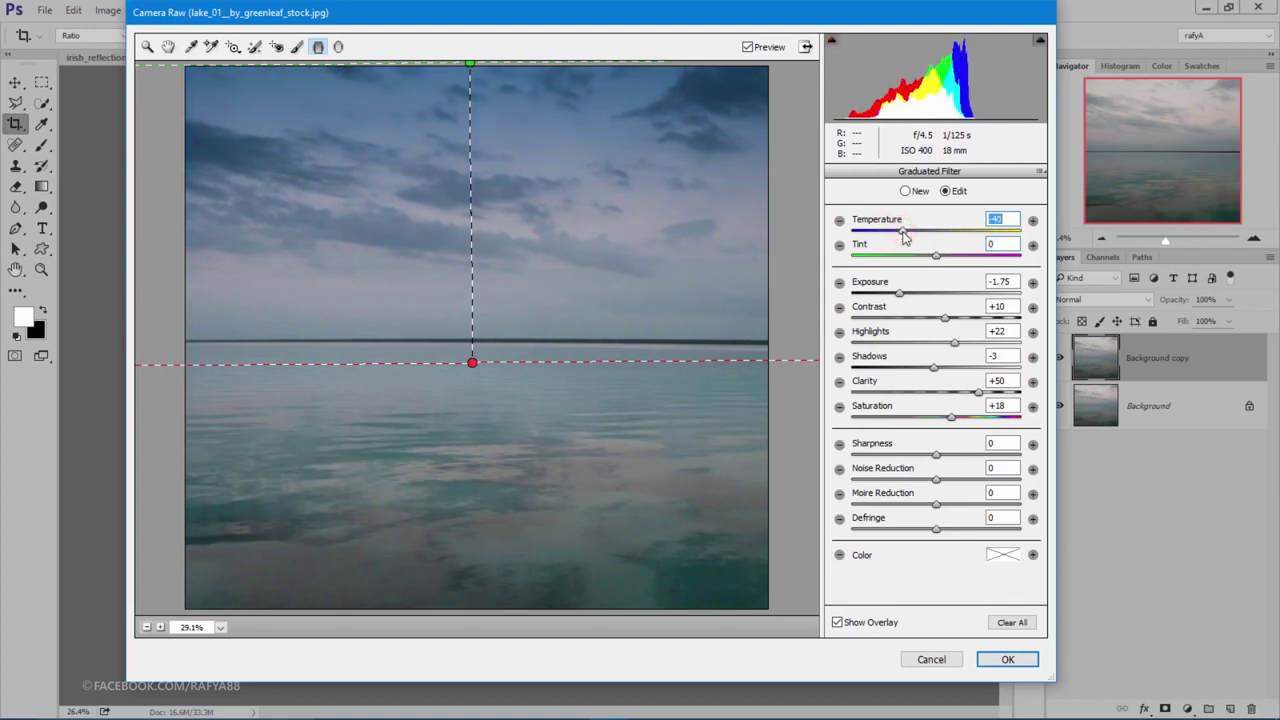
pyautogui.moveTo(904, 235); pyautogui.dragTo(914, 232)
# Step: Raise the sky gradient's exposure and add a second gradient from the lake bottom to the horizon
pyautogui.click(907, 292)
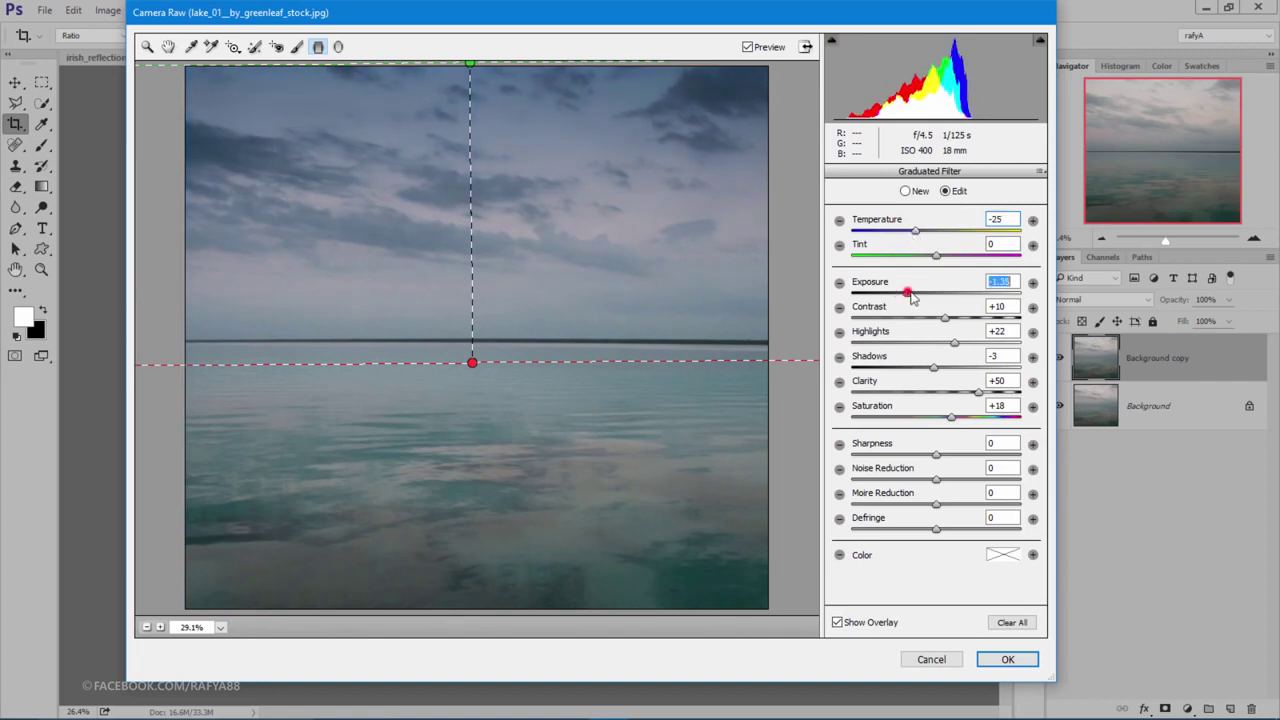
pyautogui.moveTo(911, 297); pyautogui.dragTo(916, 298)
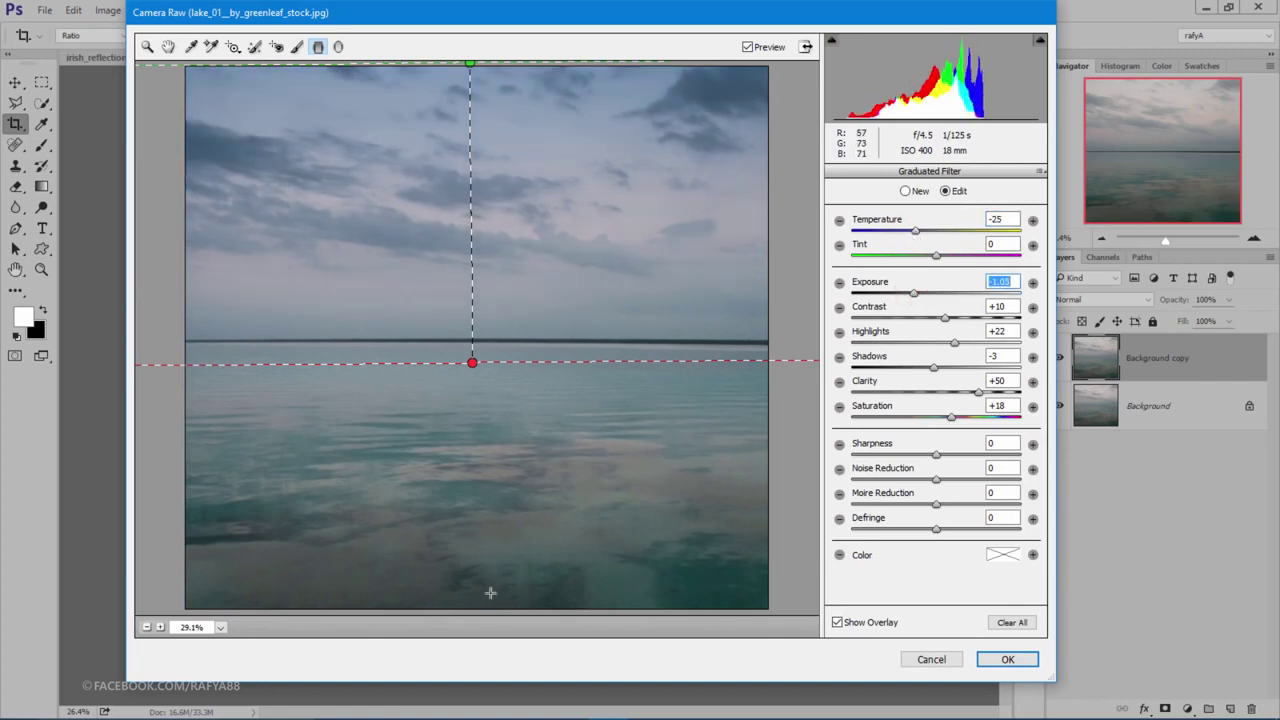
pyautogui.moveTo(491, 612)
pyautogui.mouseDown()
pyautogui.moveTo(486, 296)
pyautogui.moveTo(494, 313)
pyautogui.mouseUp()
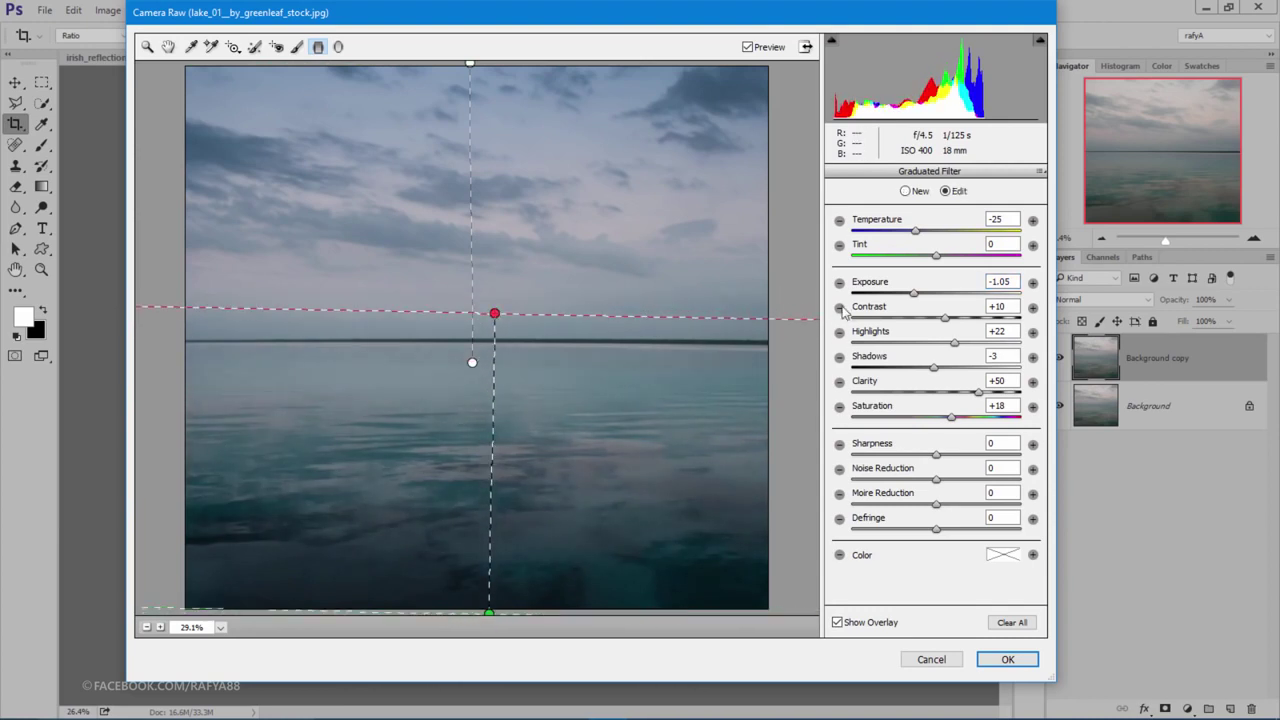
pyautogui.moveTo(916, 298); pyautogui.dragTo(926, 300)
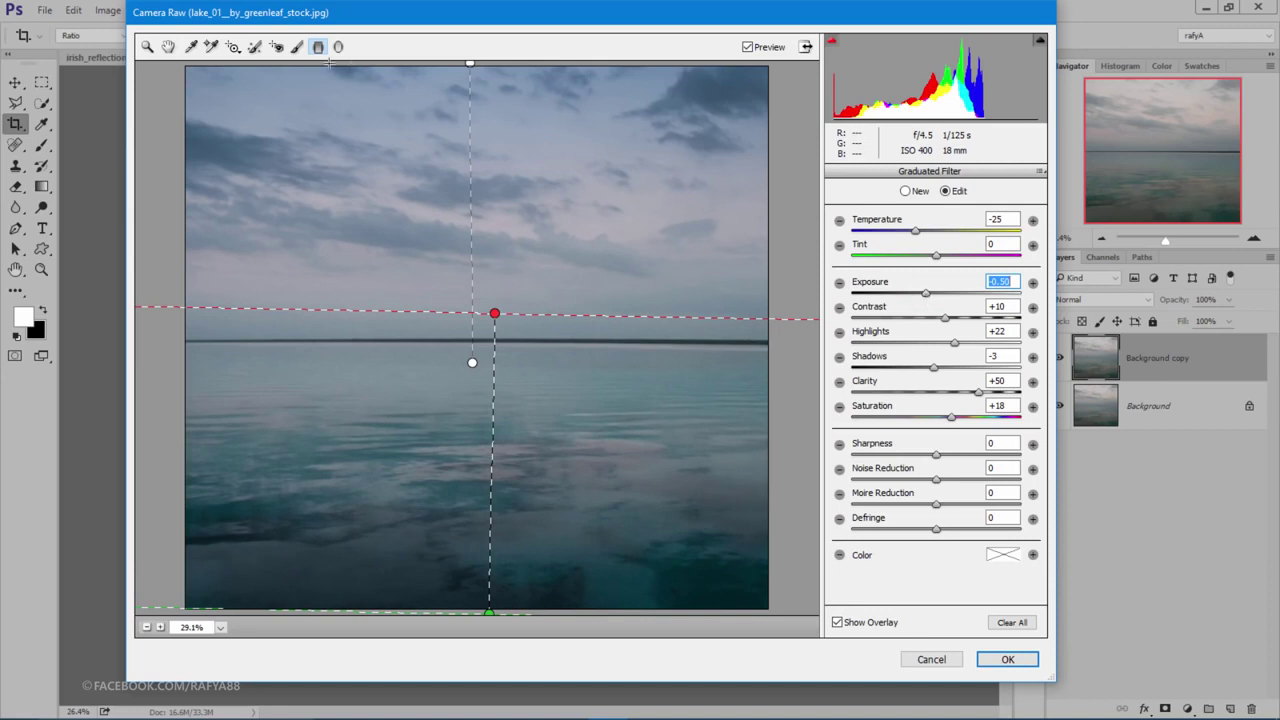
# Step: Paint a warm sunset glow across the sky with the Adjustment Brush at Temperature +63, Tint +34
pyautogui.click(296, 48)
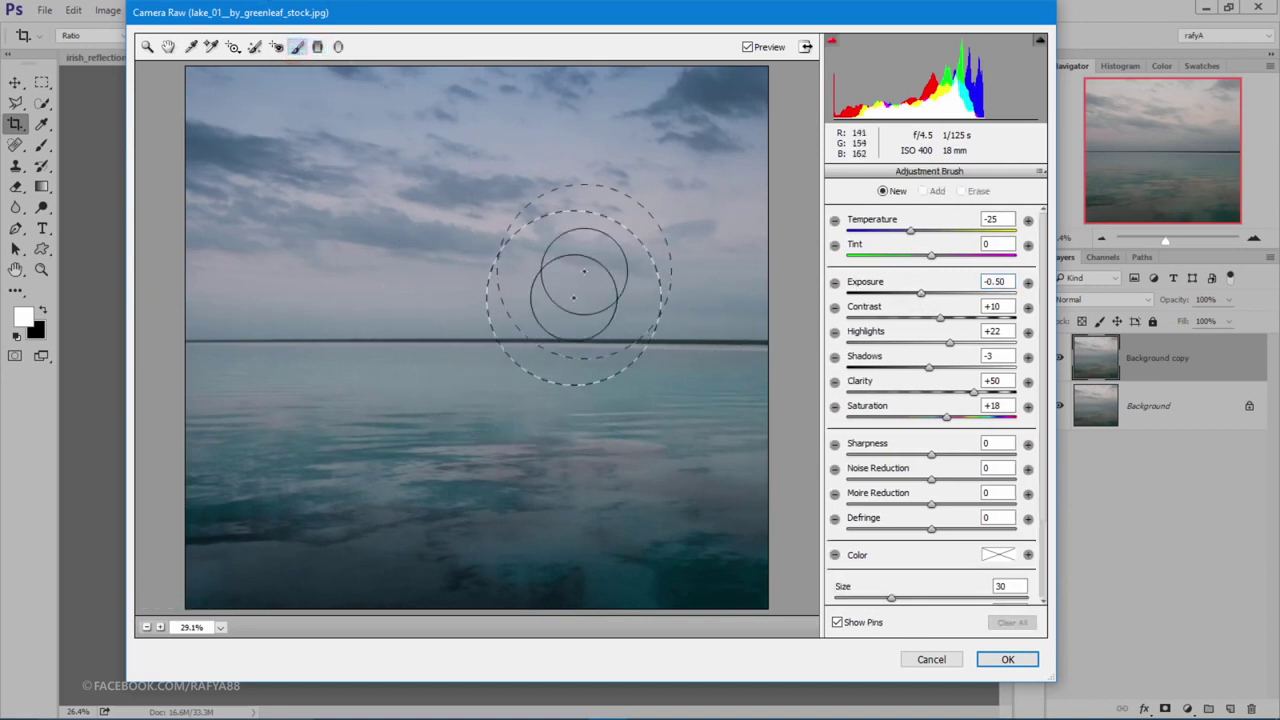
pyautogui.moveTo(608, 234); pyautogui.dragTo(475, 232)
pyautogui.moveTo(910, 231)
pyautogui.mouseDown()
pyautogui.moveTo(987, 232)
pyautogui.moveTo(960, 258)
pyautogui.mouseUp()
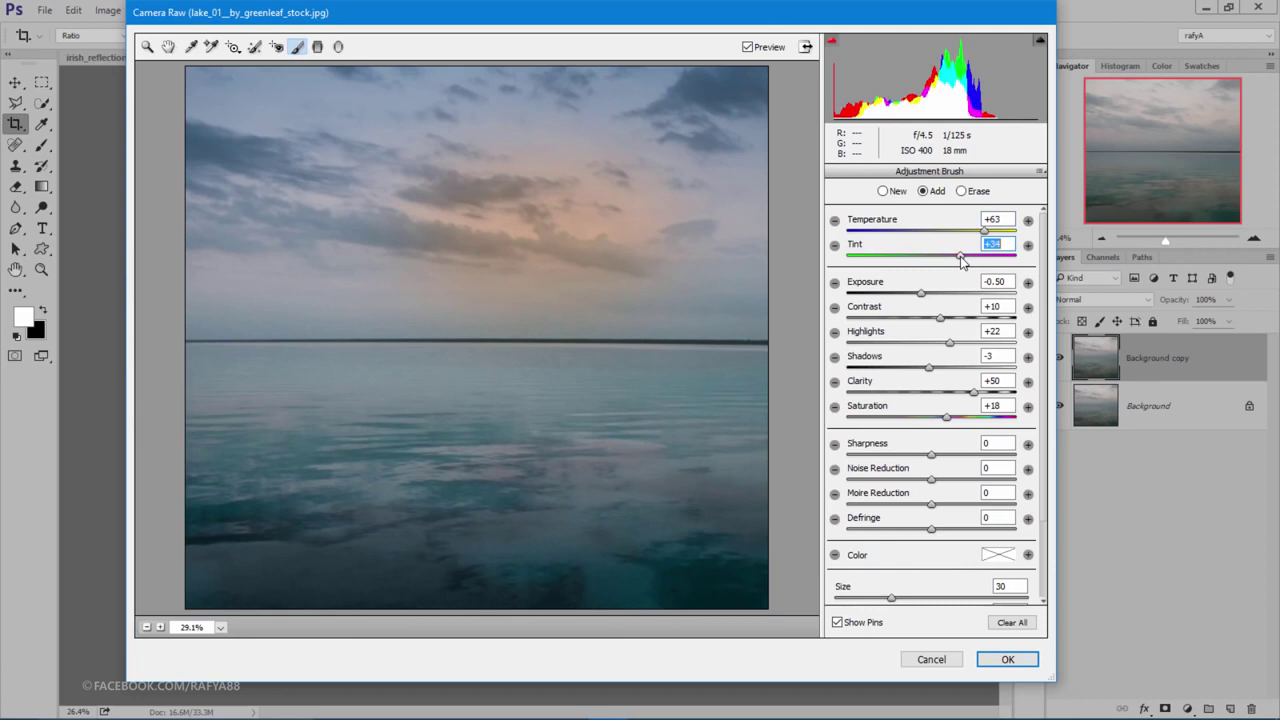
pyautogui.click(930, 292)
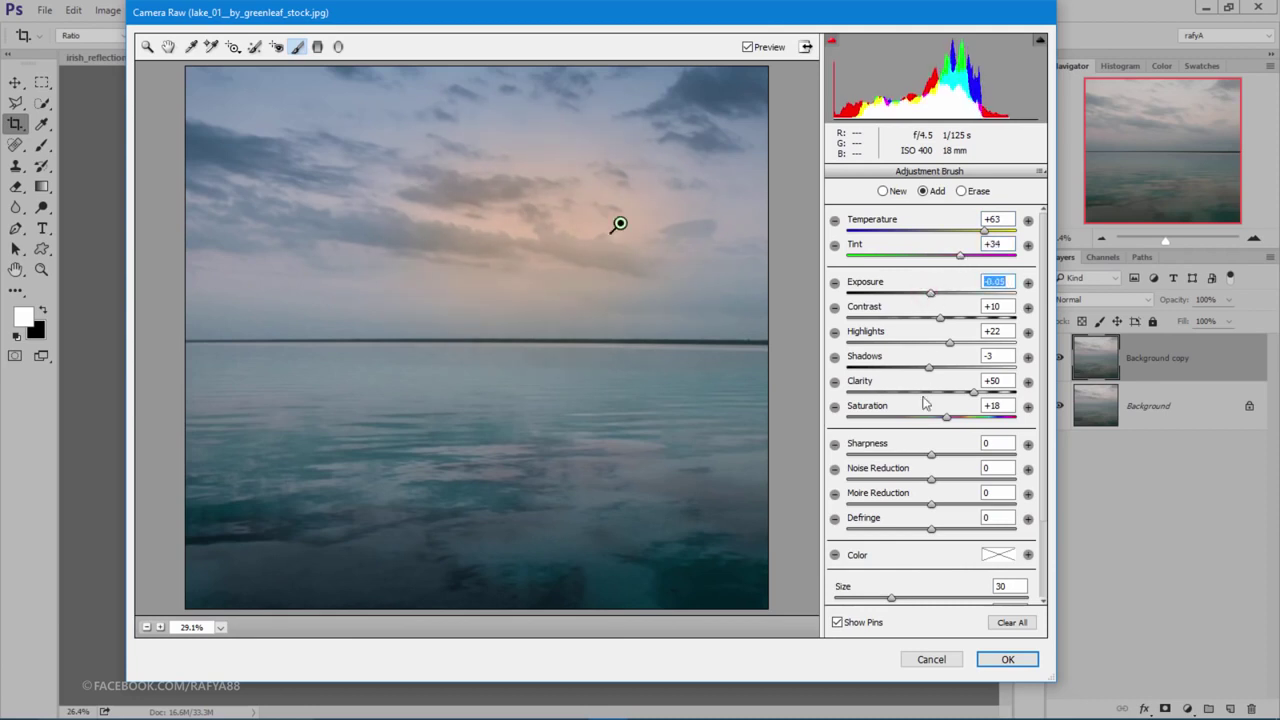
pyautogui.scroll(-2, 925, 402)
pyautogui.scroll(-1, 940, 415)
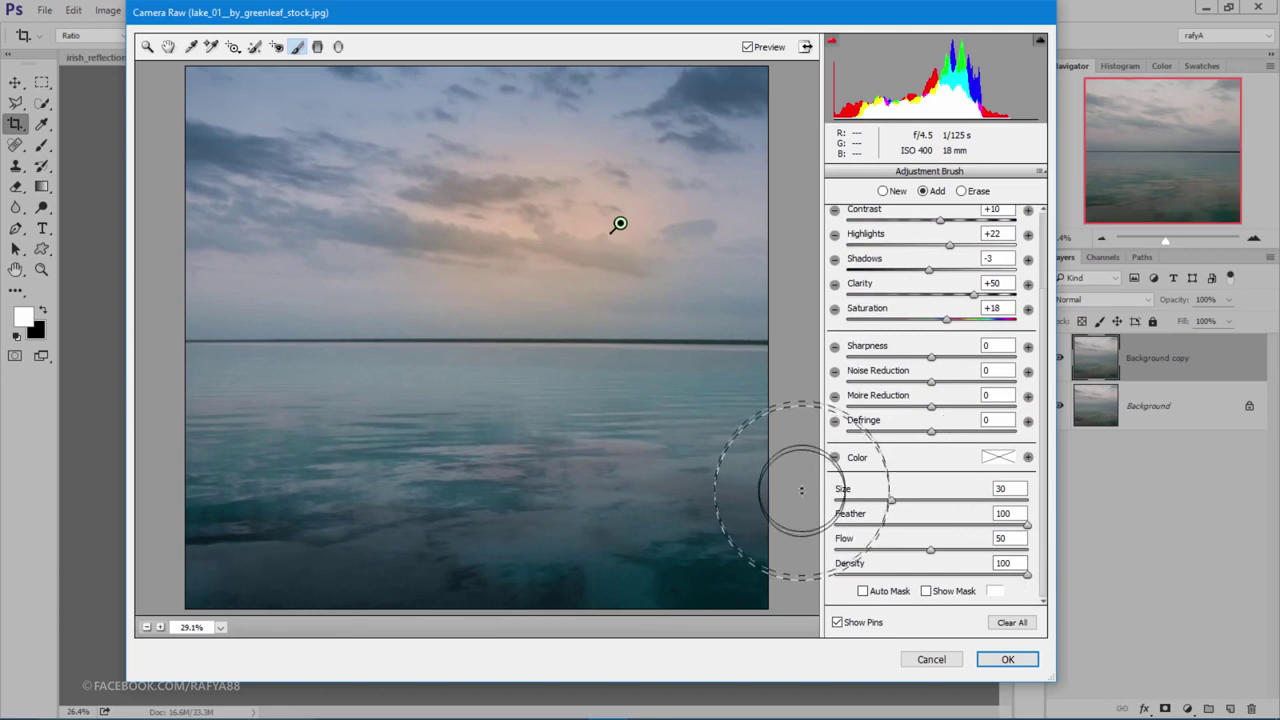
pyautogui.scroll(3, 958, 325)
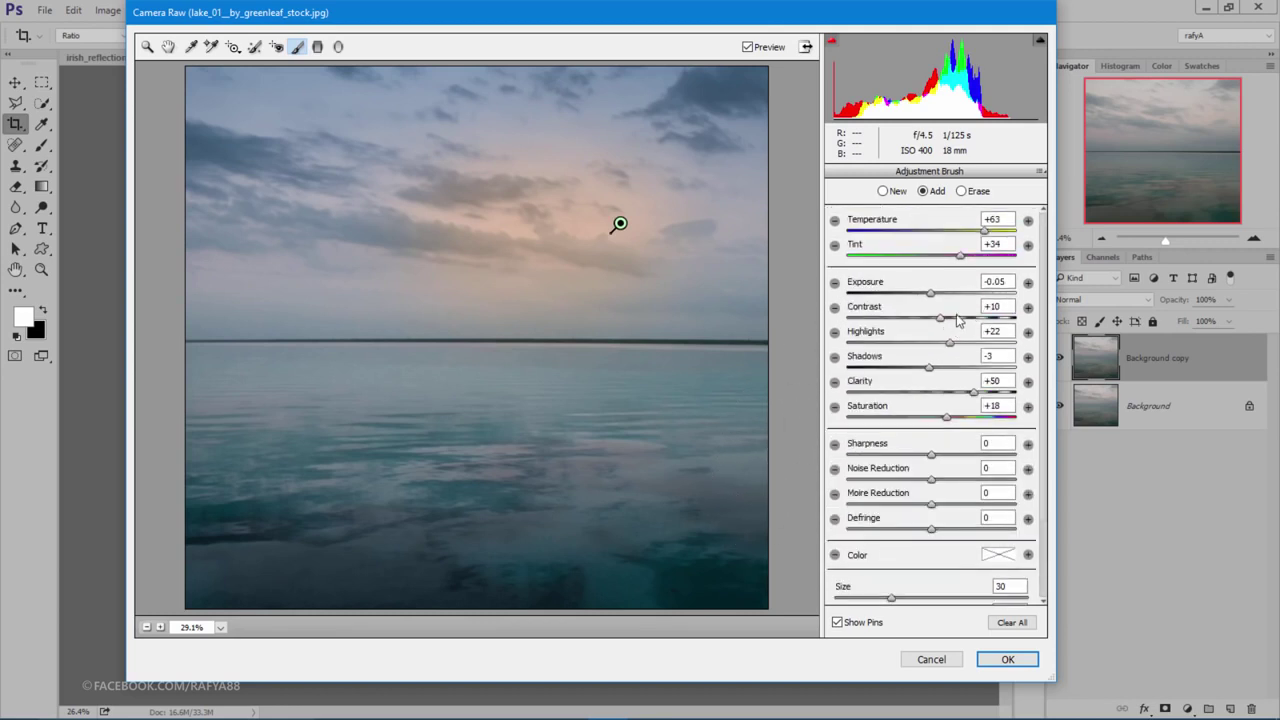
pyautogui.moveTo(414, 249)
pyautogui.mouseDown()
pyautogui.moveTo(206, 229)
pyautogui.moveTo(592, 284)
pyautogui.mouseUp()
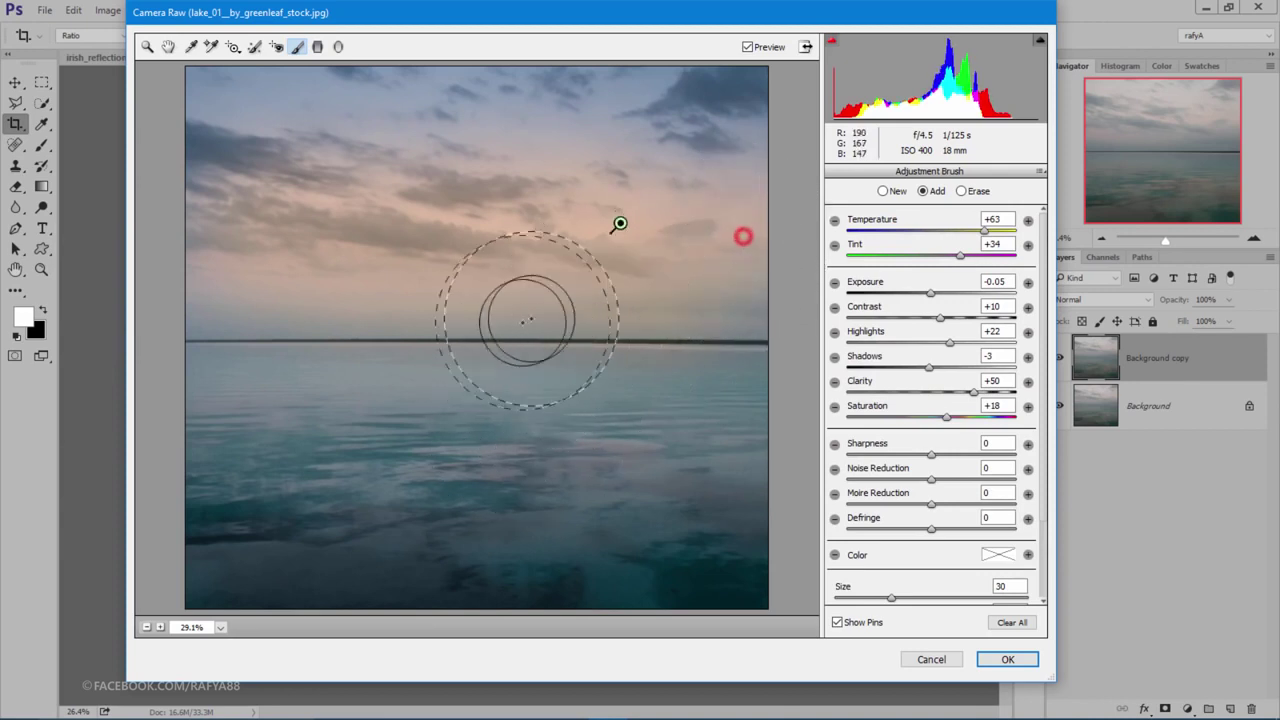
# Step: Set the brush Density to 38 and paint a lighter warm tint across the water
pyautogui.scroll(-2, 960, 525)
pyautogui.scroll(-1, 960, 533)
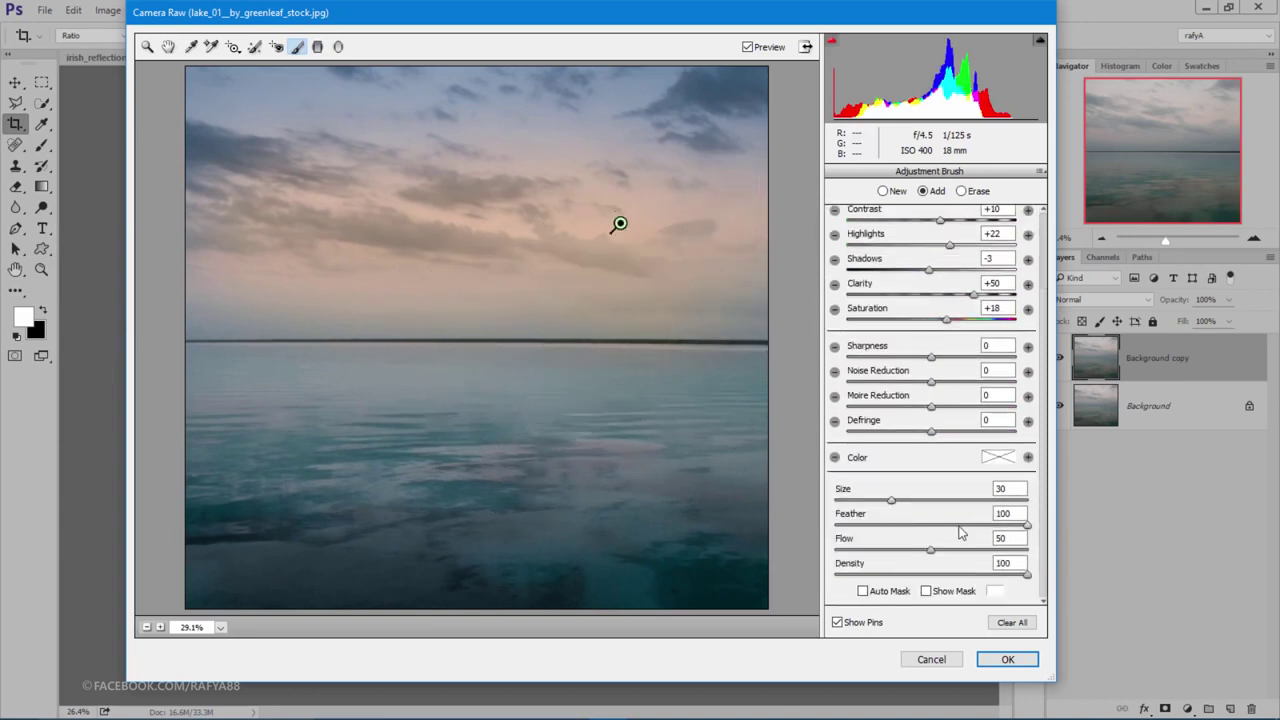
pyautogui.doubleClick(1010, 563)
pyautogui.write('38')
pyautogui.moveTo(549, 448)
pyautogui.mouseDown()
pyautogui.moveTo(330, 420)
pyautogui.moveTo(171, 429)
pyautogui.mouseUp()
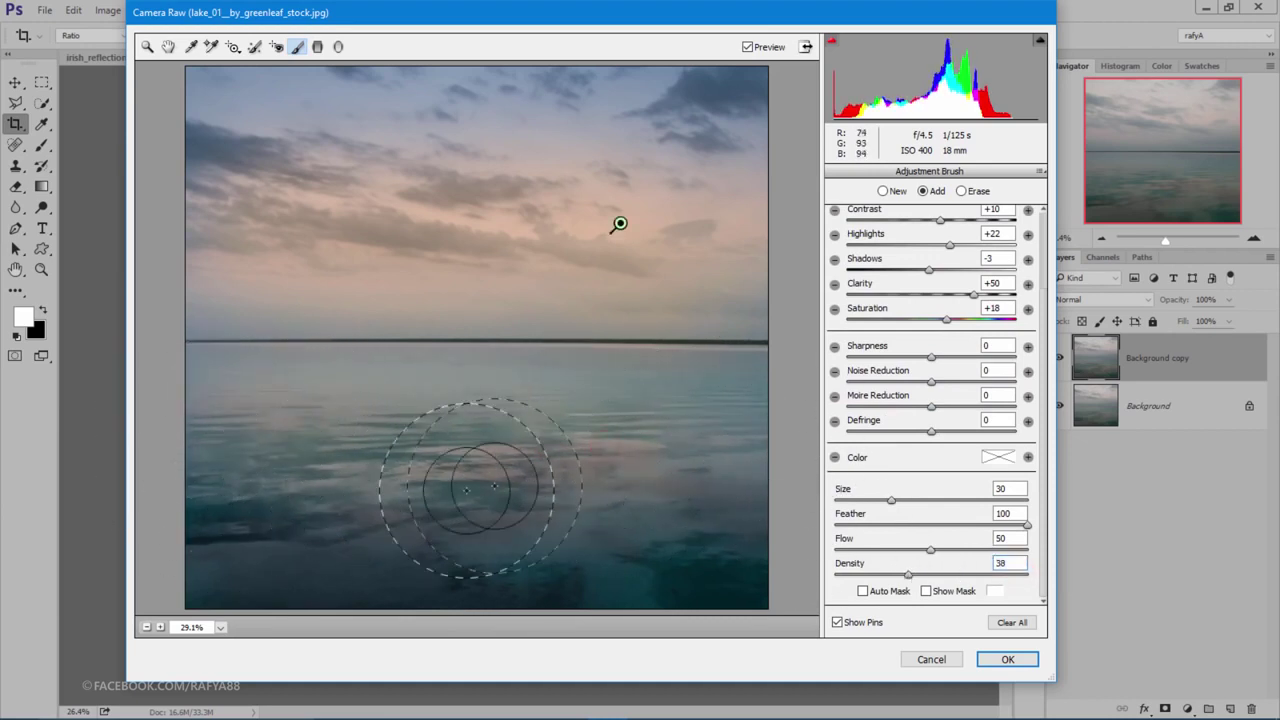
pyautogui.moveTo(614, 429); pyautogui.dragTo(434, 366)
pyautogui.moveTo(466, 432); pyautogui.dragTo(600, 386)
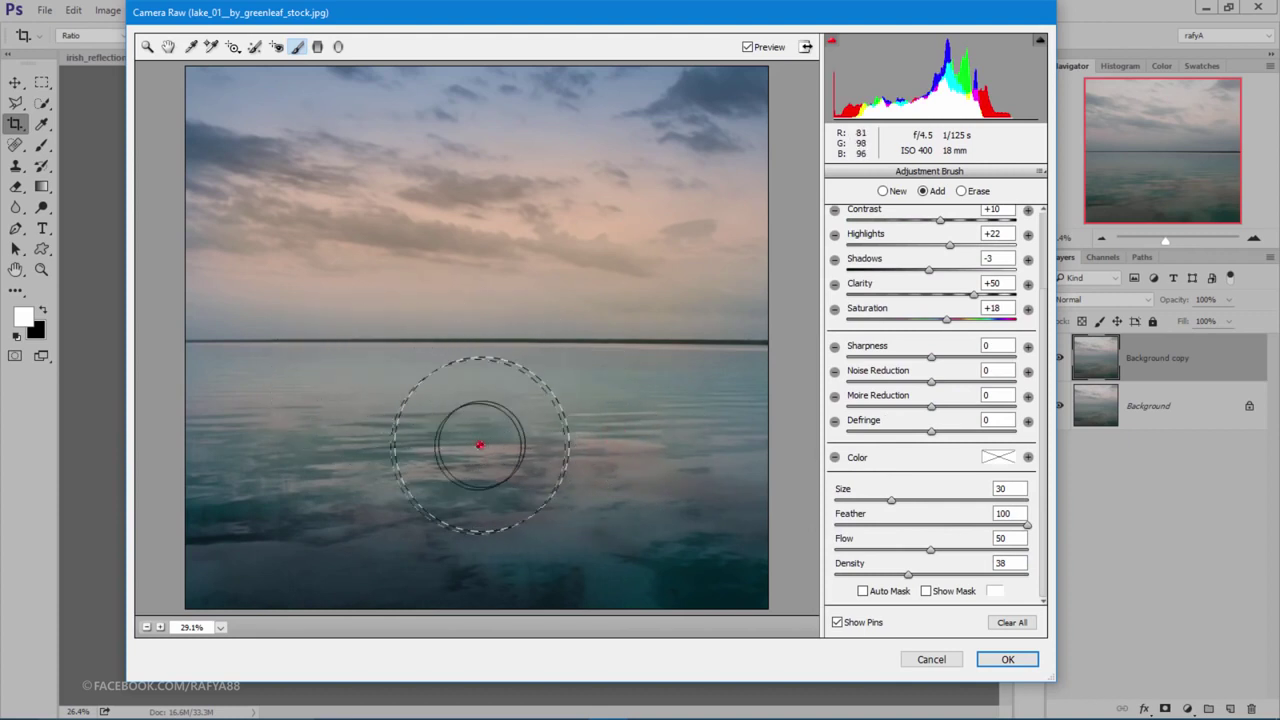
# Step: Compare with Preview off and on, then apply the Camera Raw edits to Background copy
pyautogui.click(747, 47)
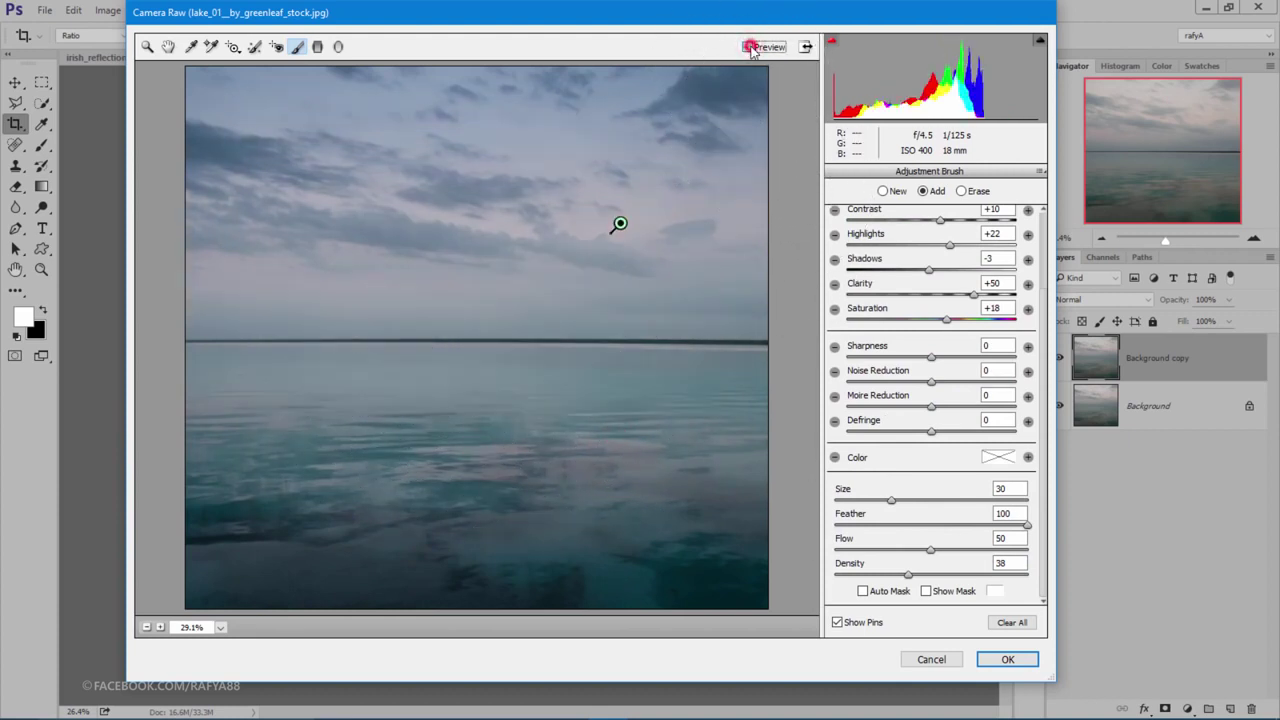
pyautogui.click(747, 47)
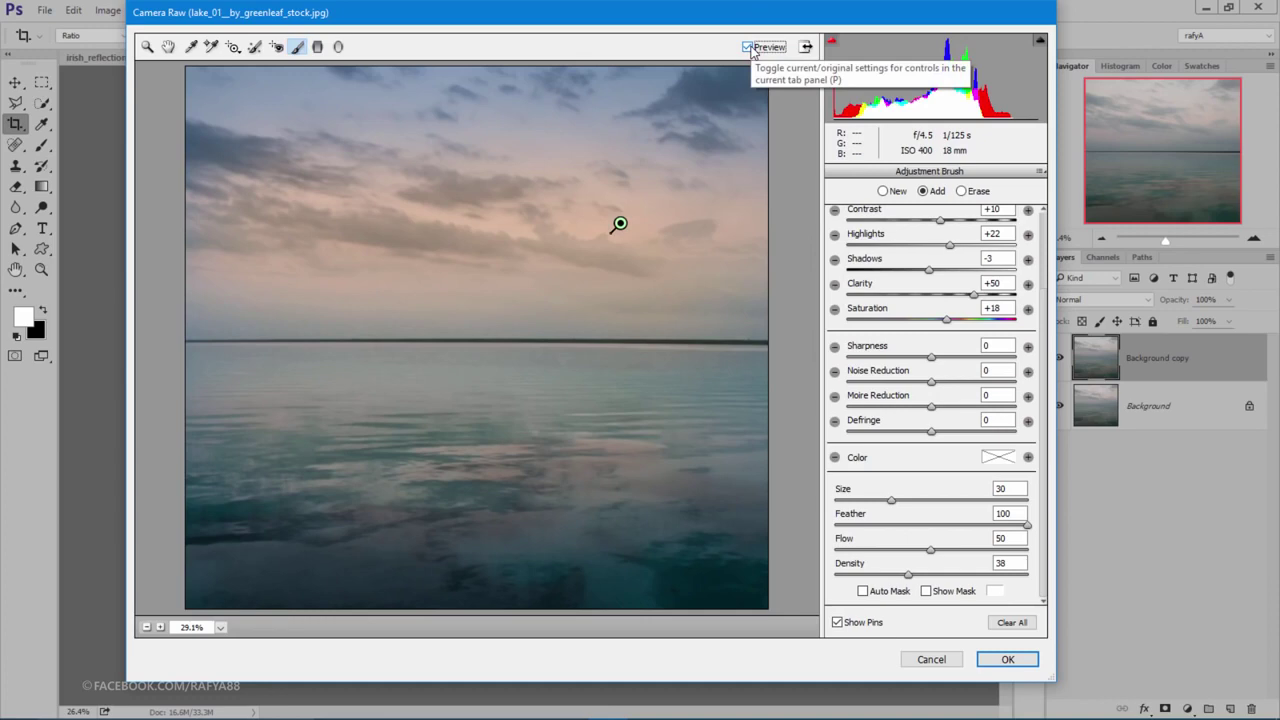
pyautogui.click(1010, 660)
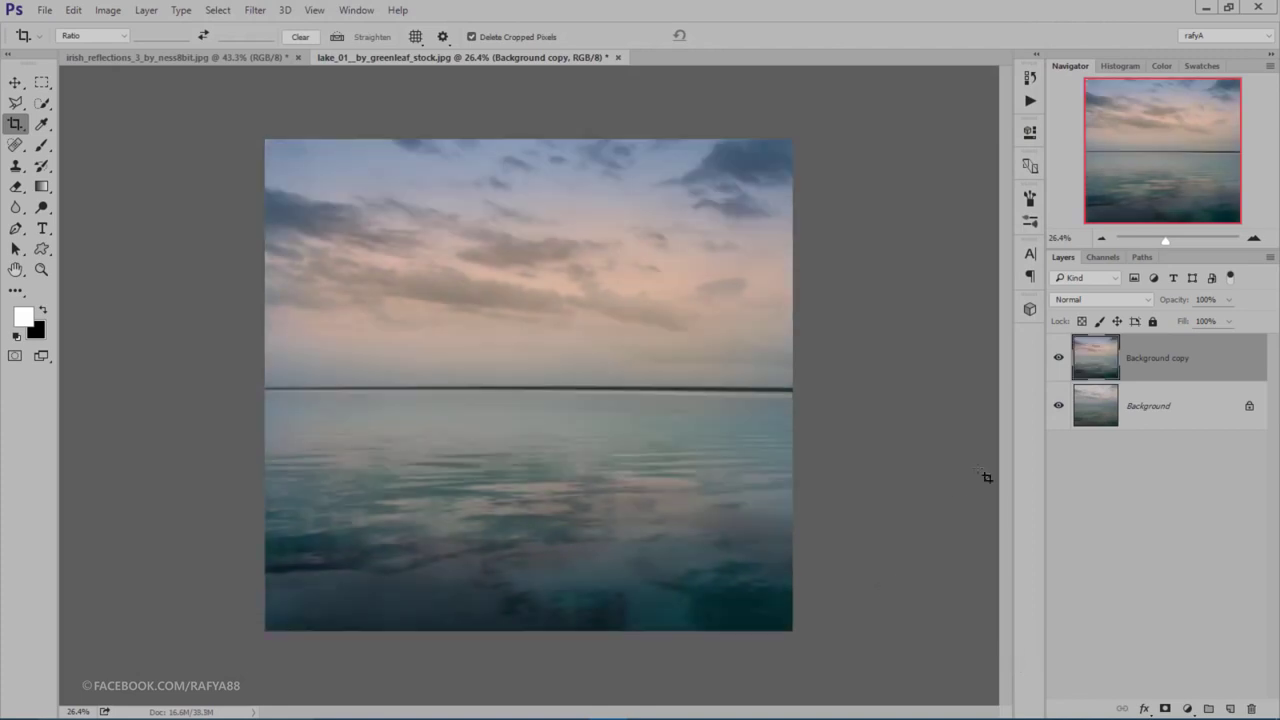
# Step: Crop irish_reflections_3 to a narrow panoramic strip of treeline and reflection, trimming the boat off the right
pyautogui.click(1057, 362)
pyautogui.click(1057, 362)
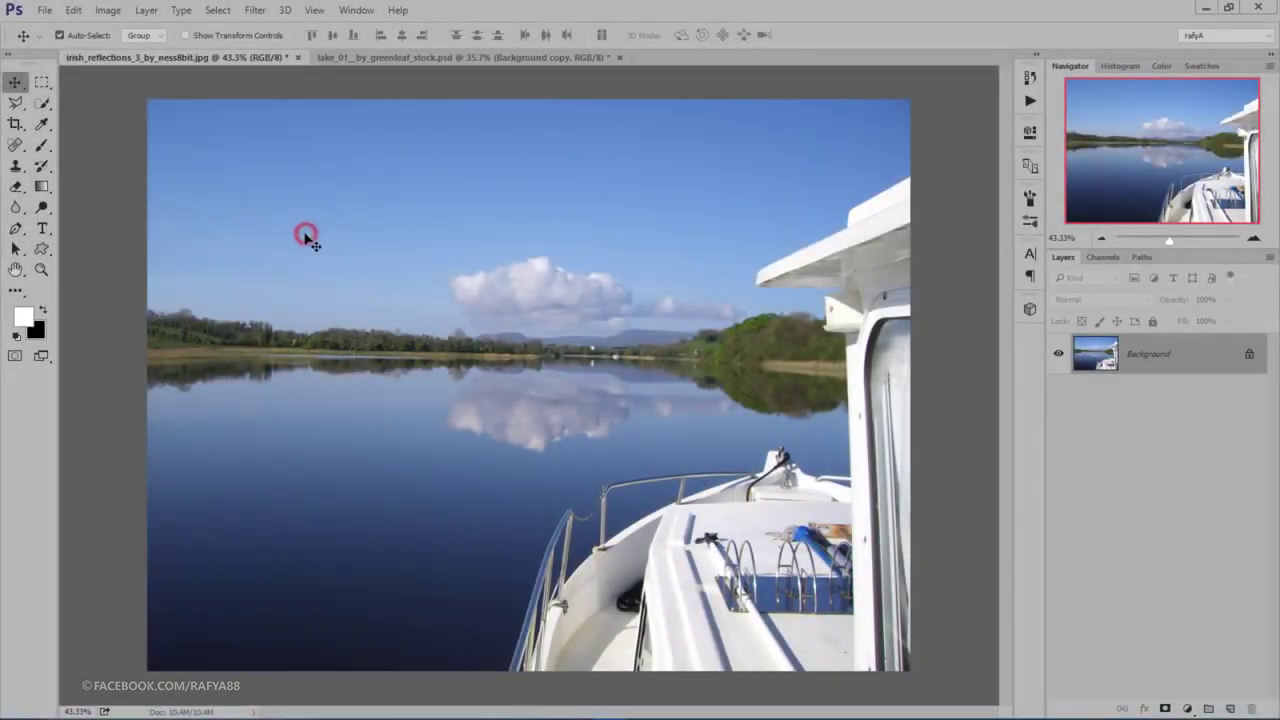
pyautogui.click(15, 123)
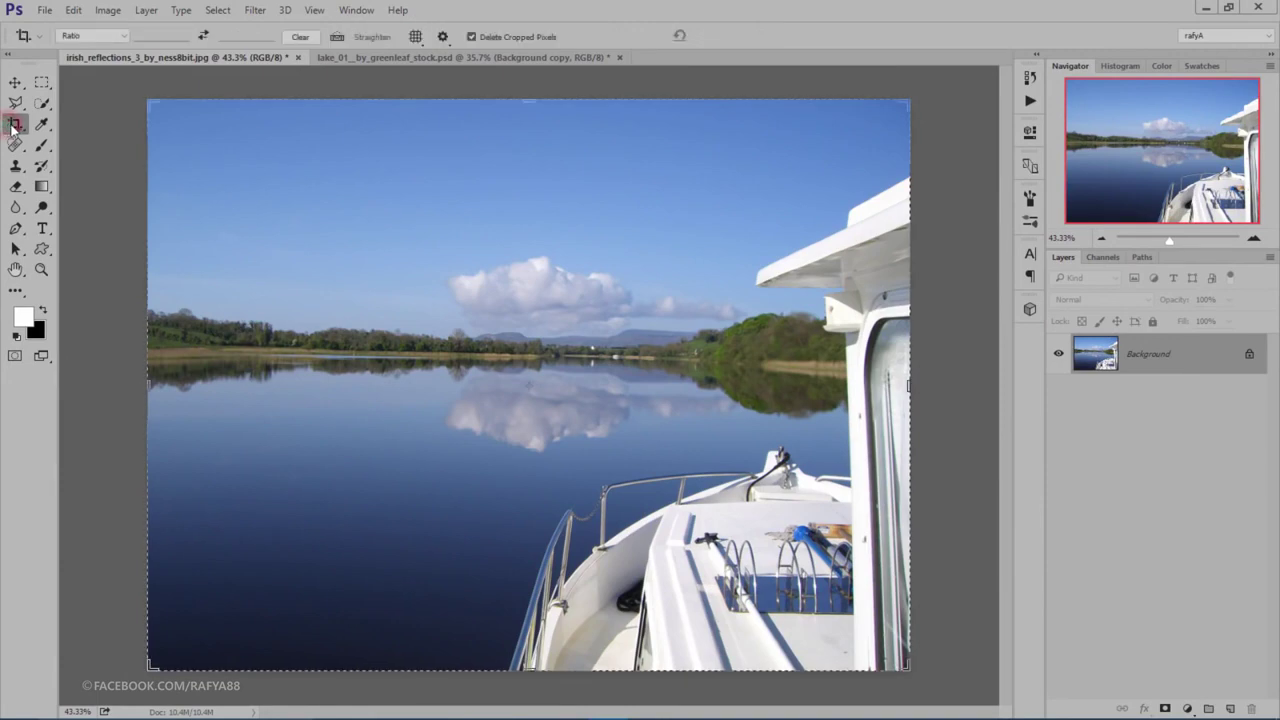
pyautogui.moveTo(537, 668)
pyautogui.mouseDown()
pyautogui.moveTo(630, 445)
pyautogui.moveTo(568, 421)
pyautogui.moveTo(532, 449)
pyautogui.mouseUp()
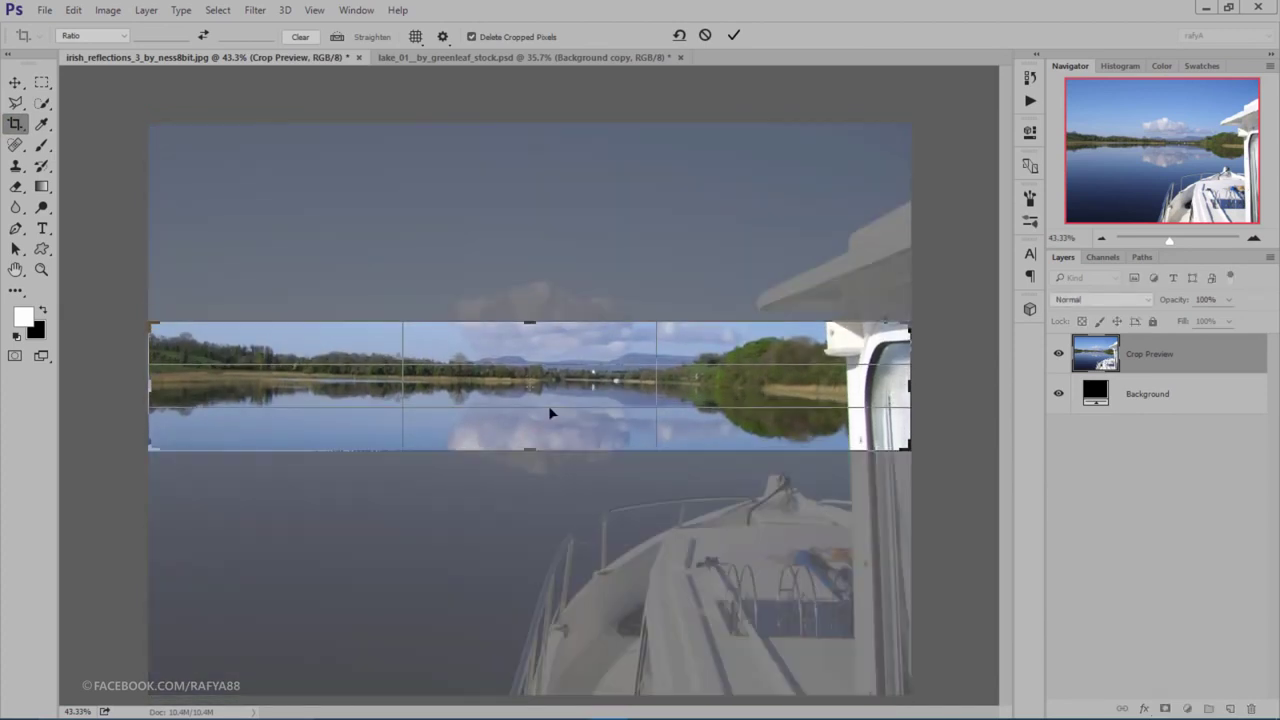
pyautogui.moveTo(921, 385); pyautogui.dragTo(870, 385)
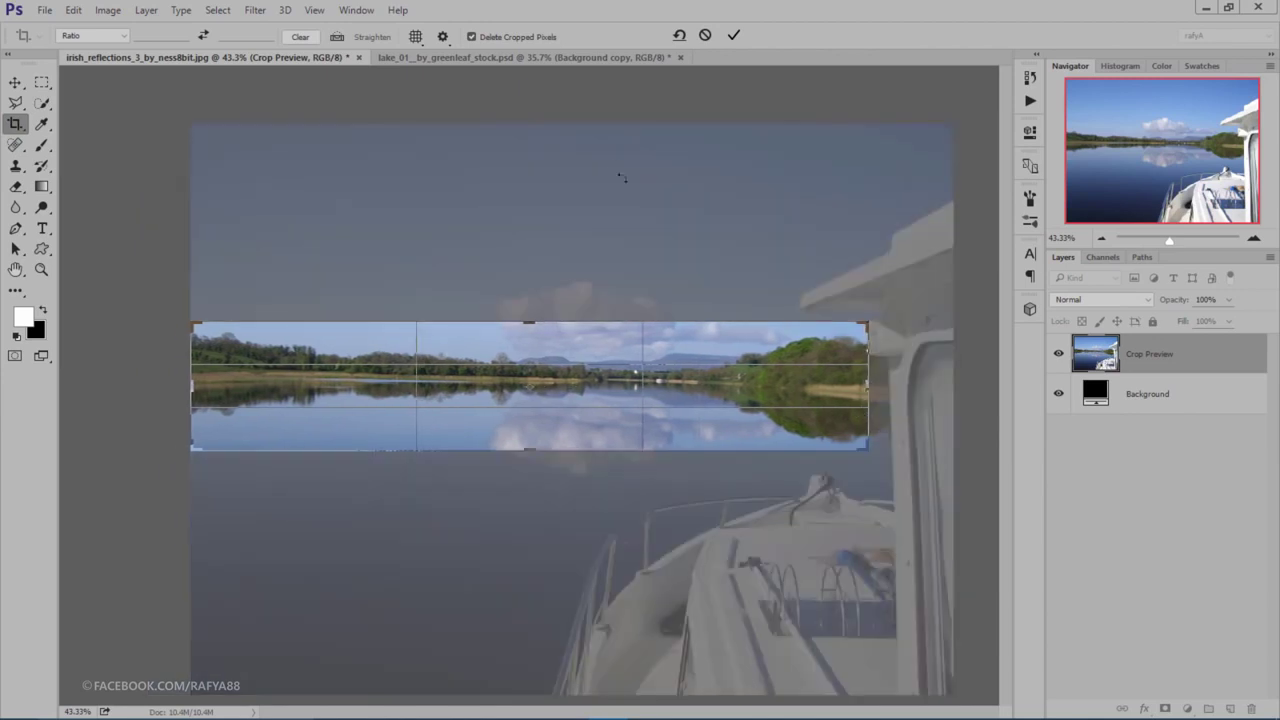
pyautogui.click(734, 36)
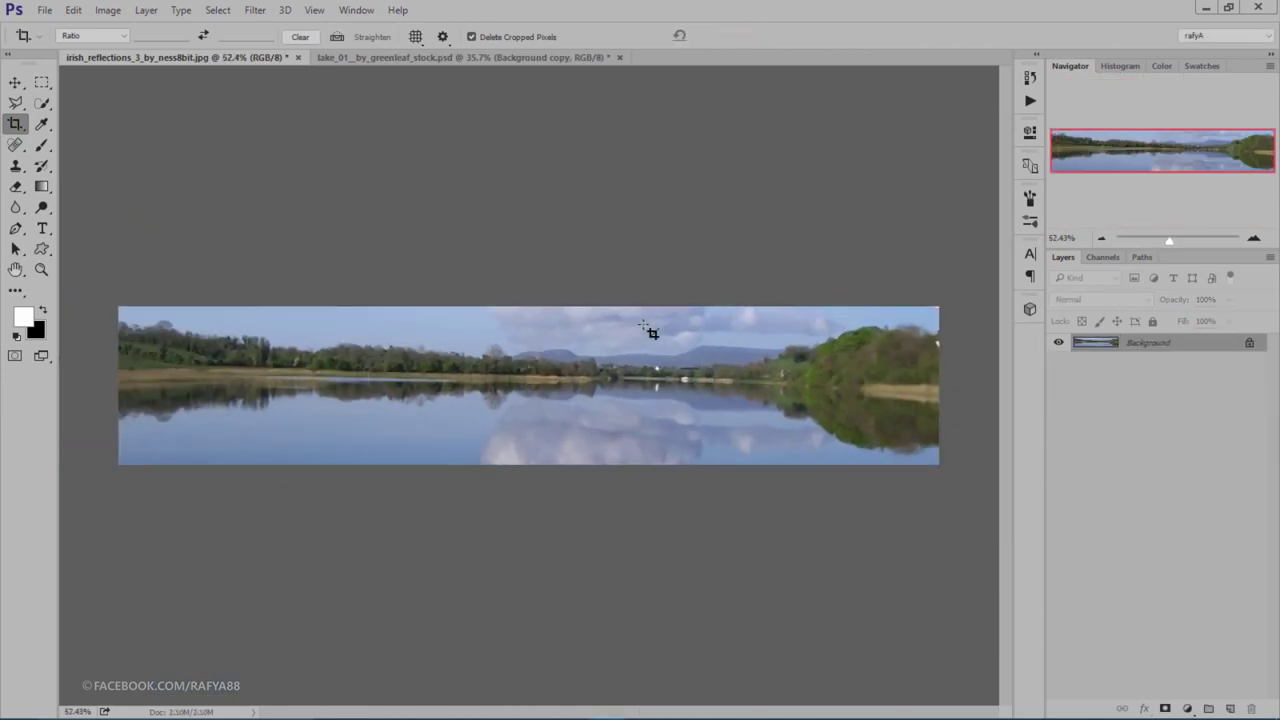
# Step: Duplicate the Blue channel and view only the new Blue copy channel
pyautogui.click(1103, 257)
pyautogui.click(1118, 333)
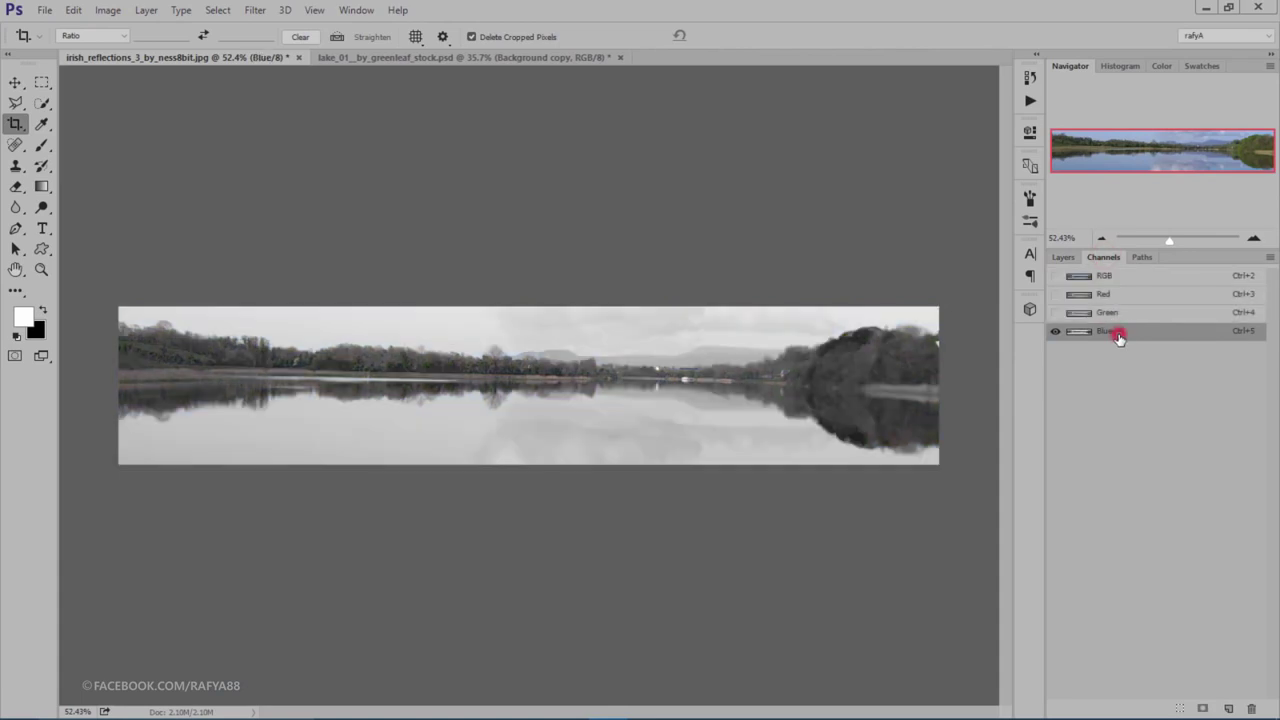
pyautogui.rightClick(1119, 337)
pyautogui.click(1184, 346)
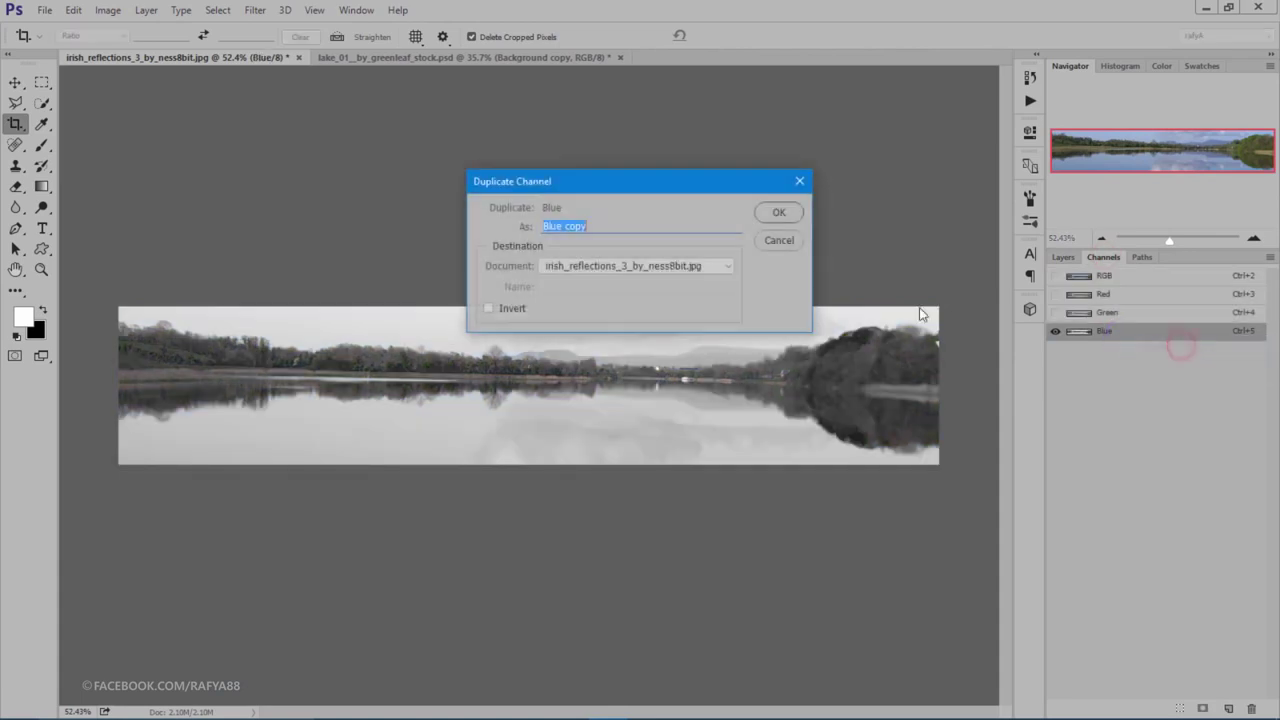
pyautogui.click(775, 211)
pyautogui.click(1055, 349)
pyautogui.click(1055, 331)
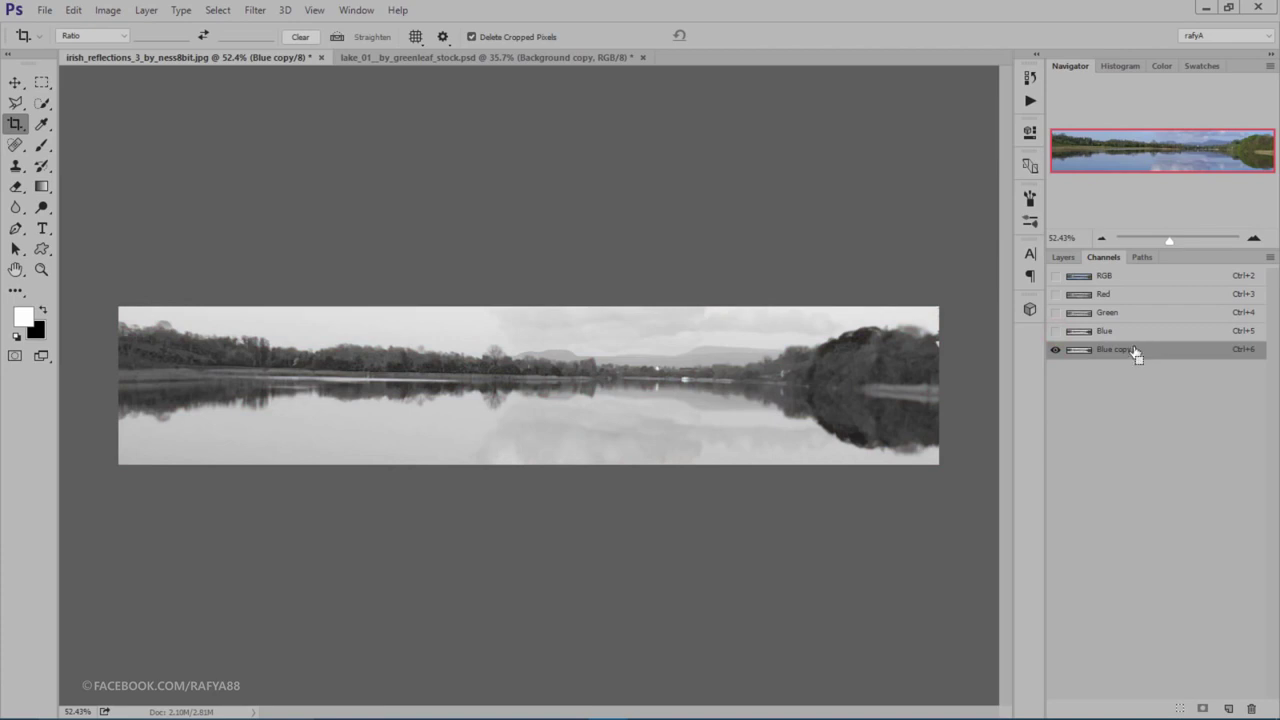
# Step: Apply Levels 117/1.00/119 to Blue copy for a stark black treeline silhouette on white
pyautogui.hotkey('ctrl', 'l')
pyautogui.moveTo(943, 426); pyautogui.dragTo(1032, 427)
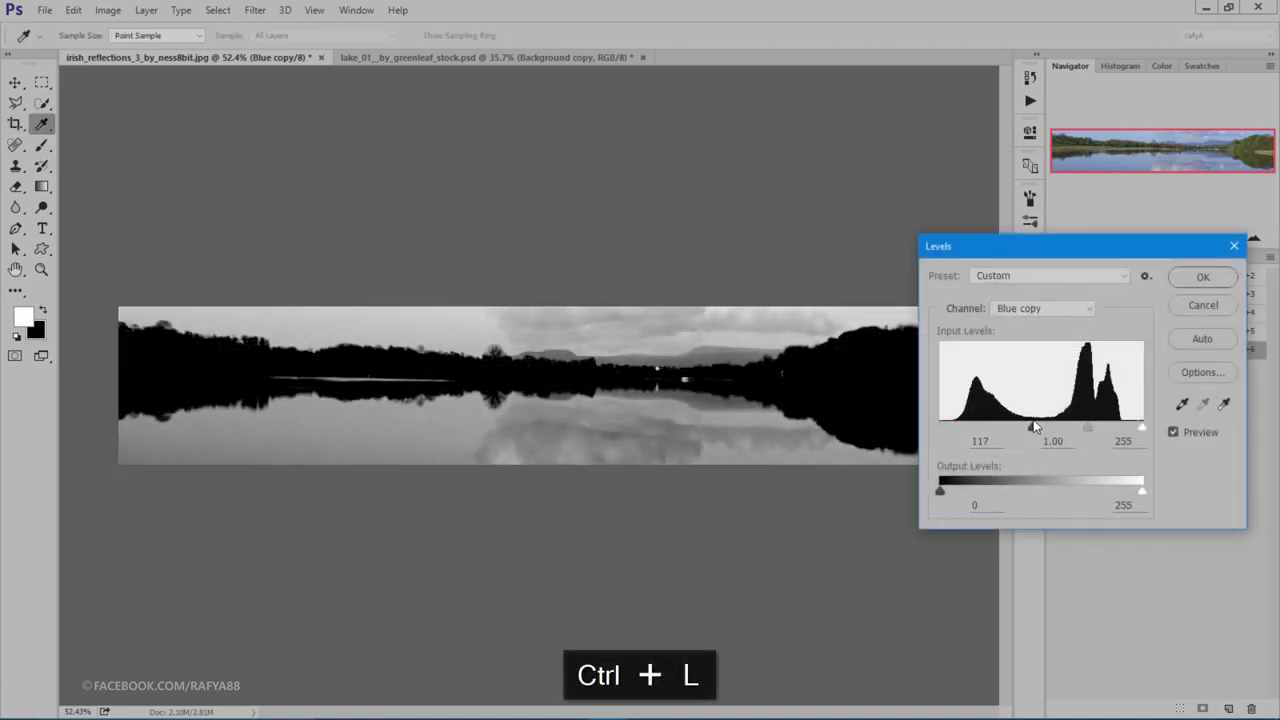
pyautogui.moveTo(1142, 427); pyautogui.dragTo(1018, 427)
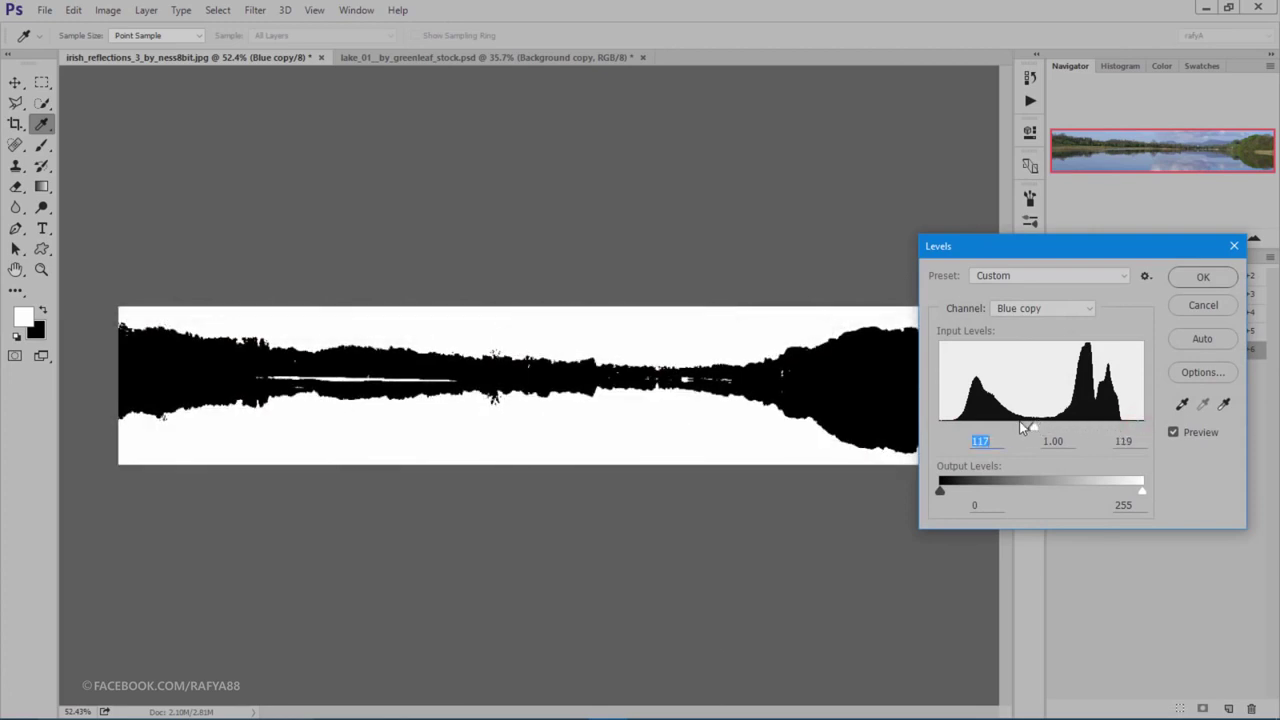
pyautogui.click(1203, 277)
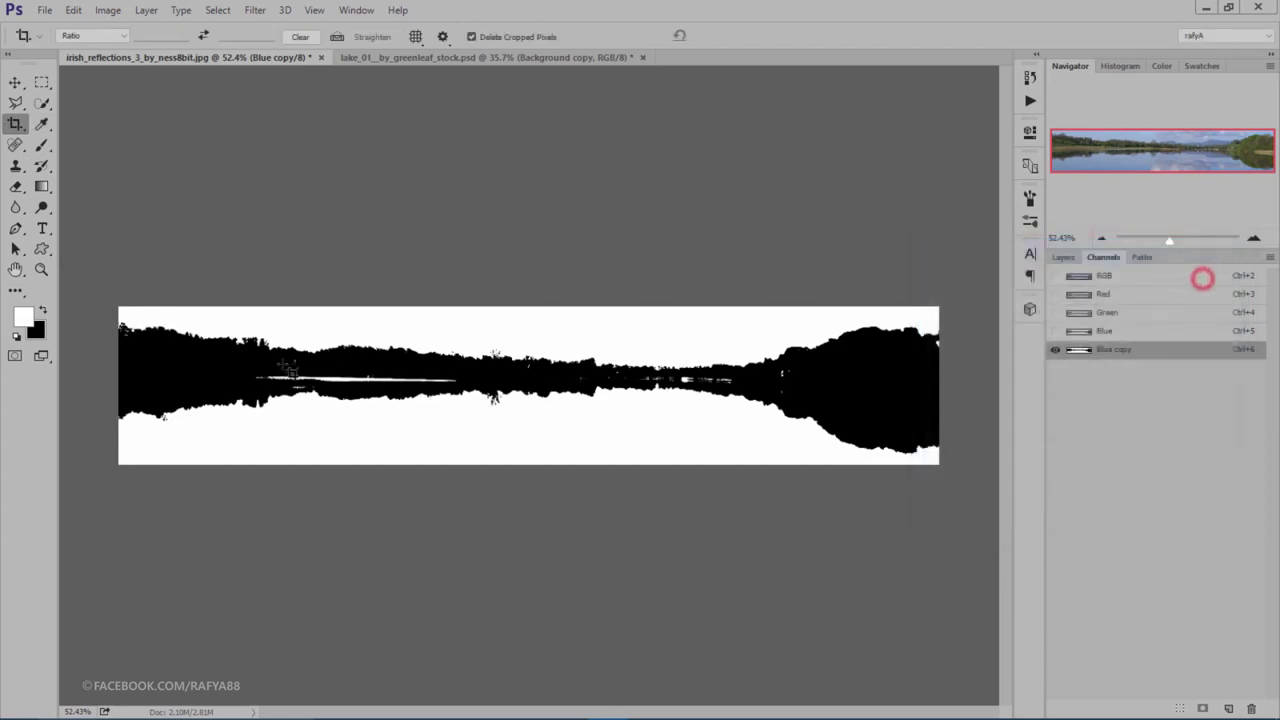
pyautogui.scroll(2, 351, 379)
pyautogui.click(41, 145)
pyautogui.click(42, 311)
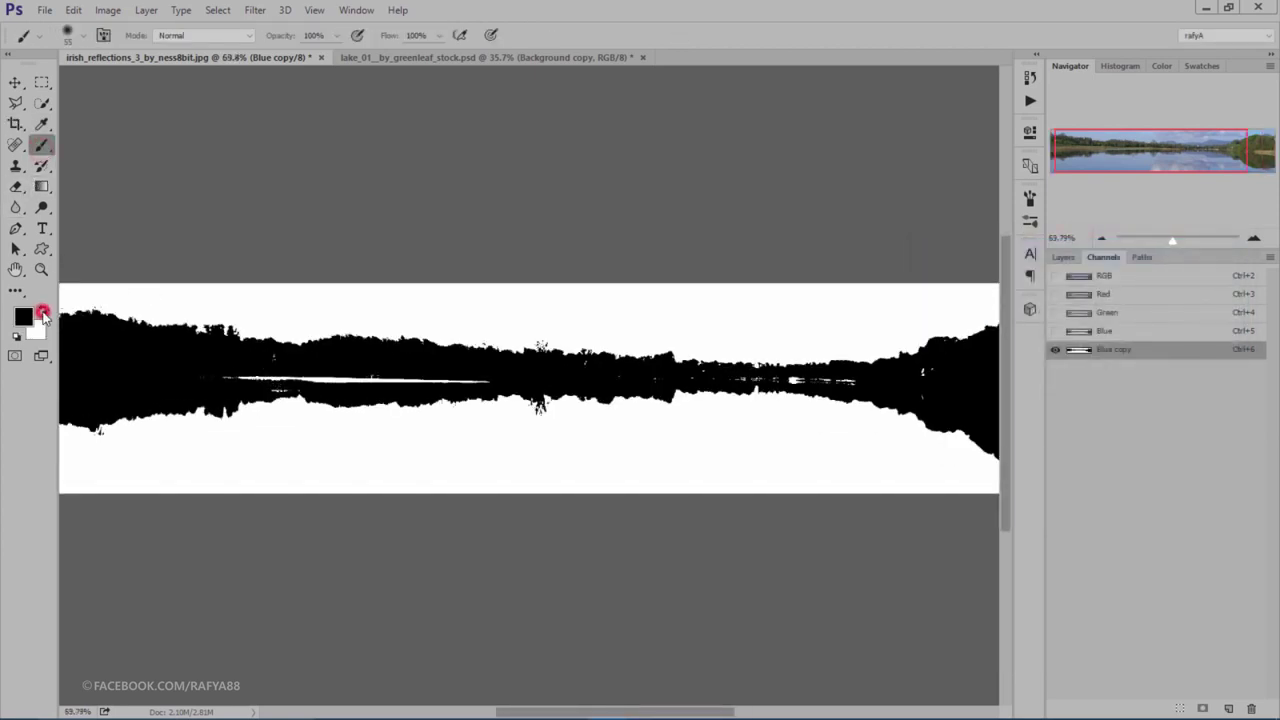